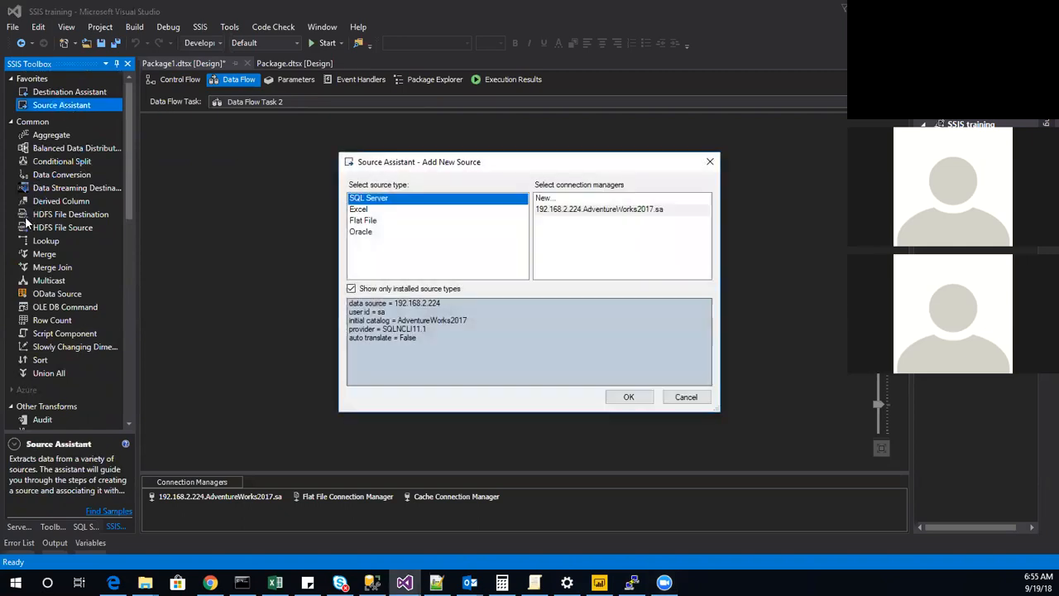
Add a SQL Server source using the existing AdventureWorks2017 connection and set its table to [Person].[Person].
click(563, 210)
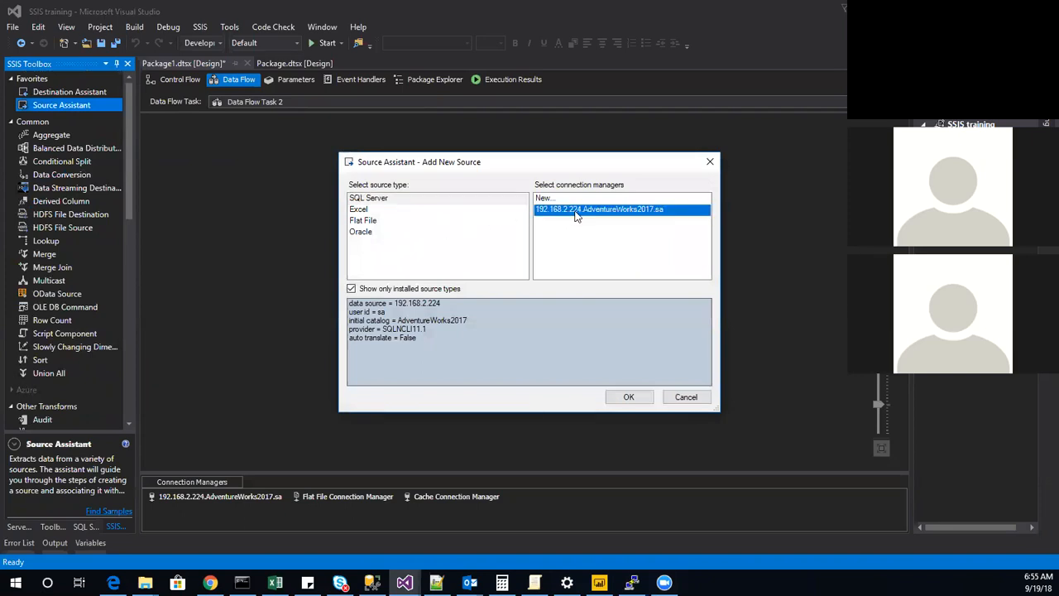
click(639, 398)
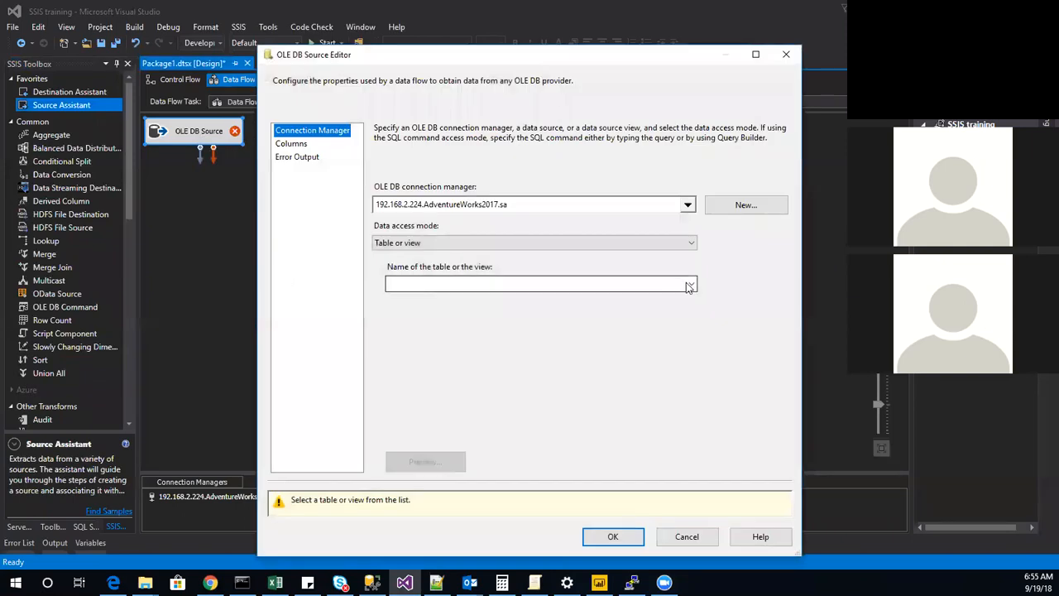
click(687, 285)
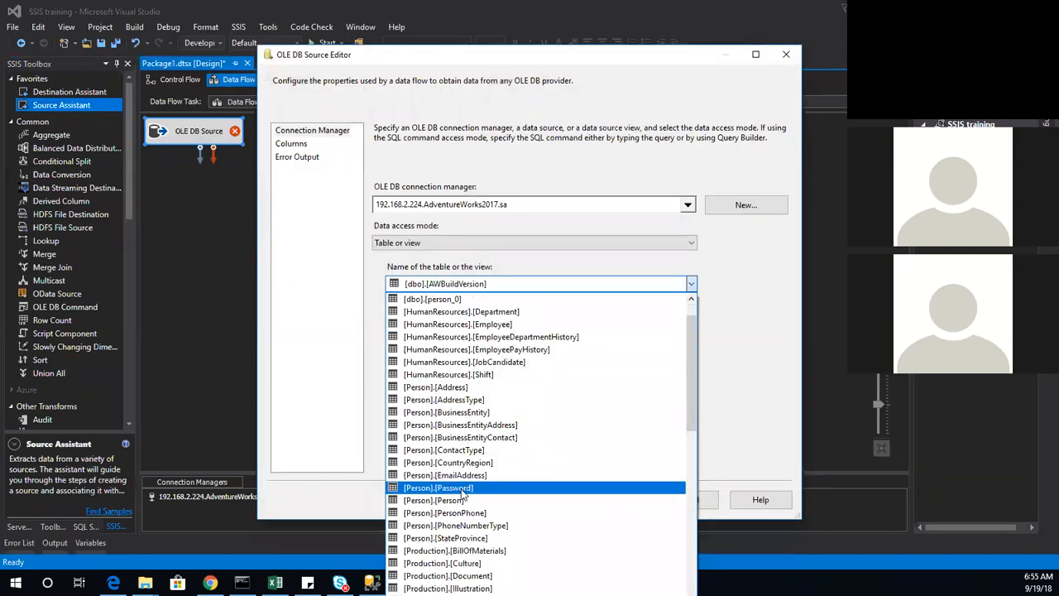
click(462, 501)
Limit the OLE DB source's output to the BusinessEntityID, LastName, FirstName and EmailPromotion columns.
click(308, 145)
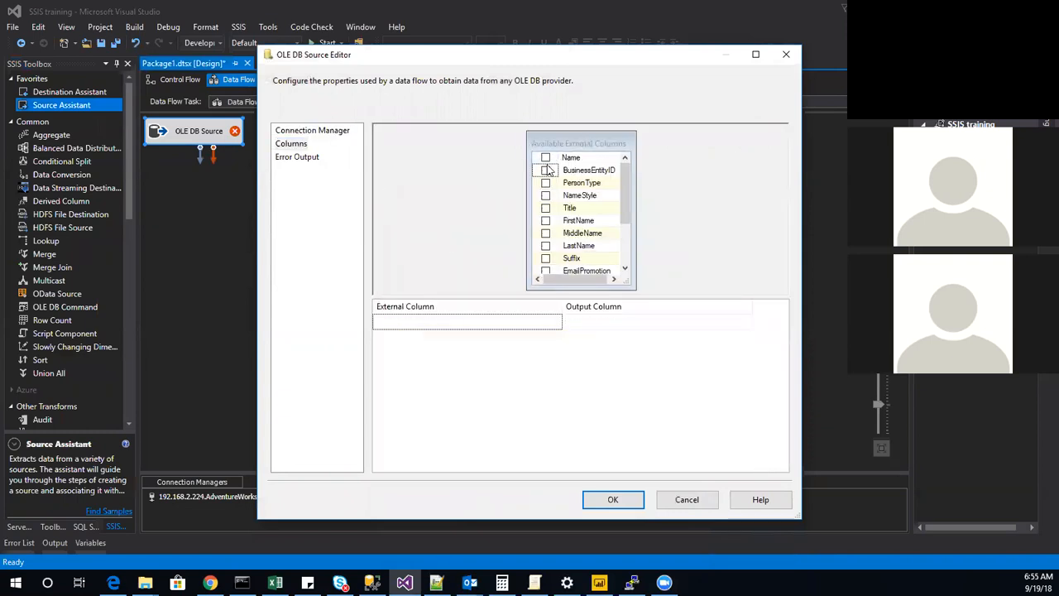
click(546, 170)
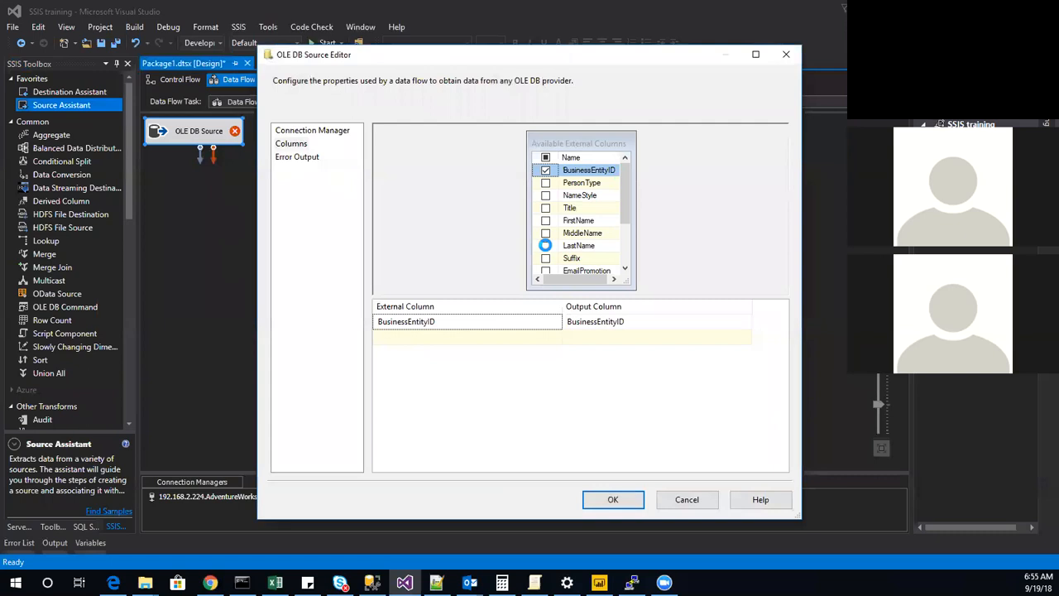
click(545, 246)
click(546, 220)
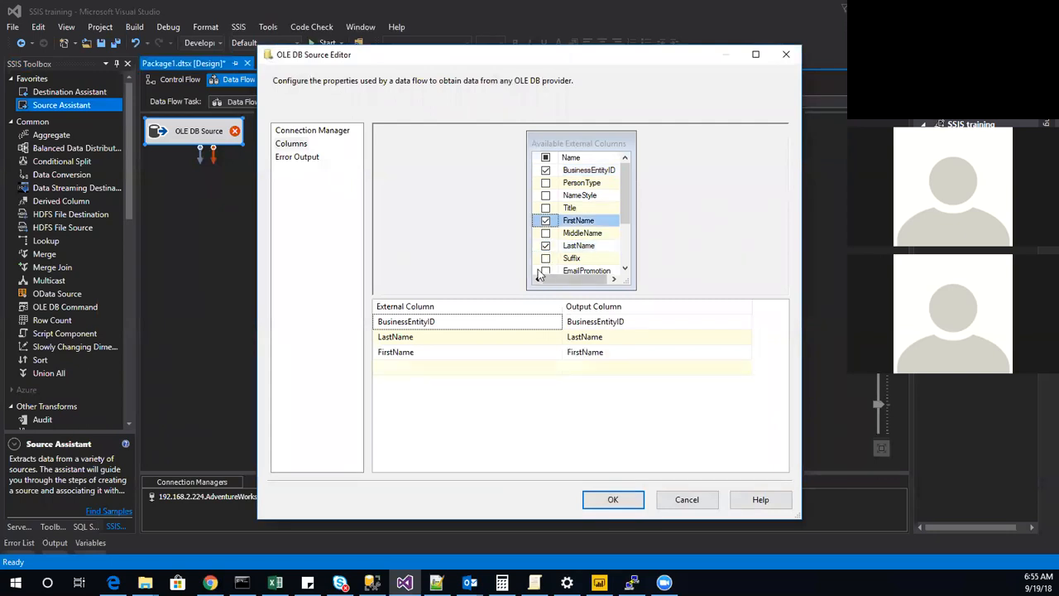
click(546, 271)
click(613, 500)
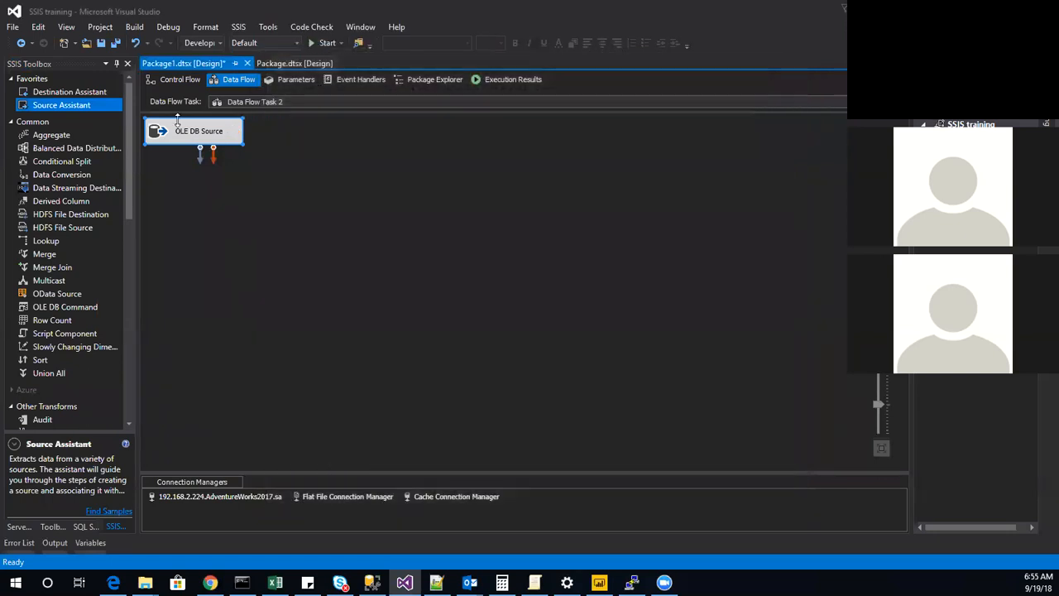
Add a Copy Column transformation to the data flow and connect the OLE DB Source output to it.
scroll(62, 283, down, 8)
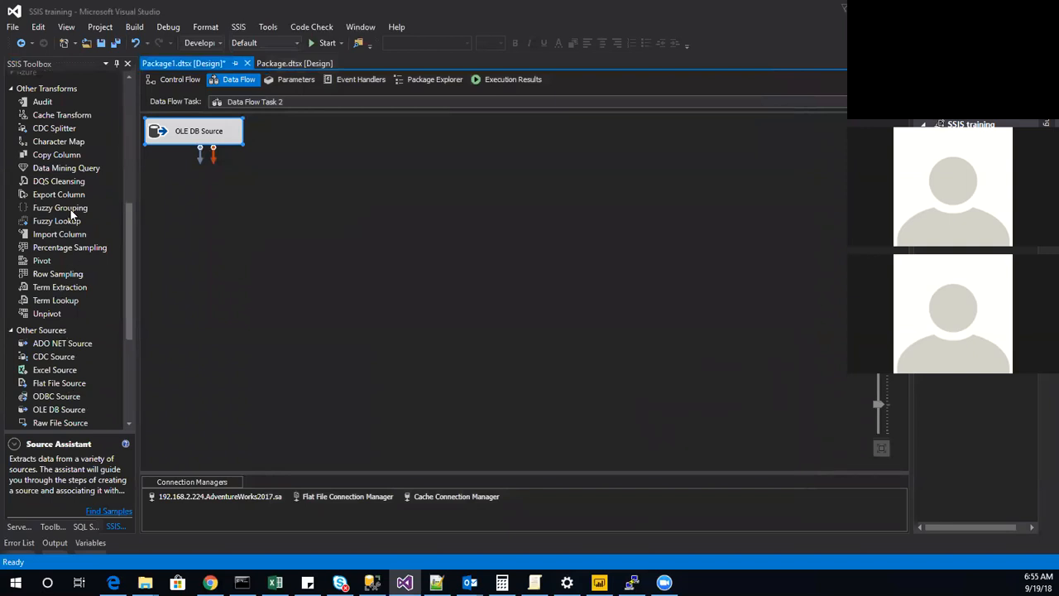
drag(80, 156, 248, 183)
click(201, 135)
drag(205, 155, 307, 209)
Configure the Copy Column transformation to copy LastName with the output alias Copy of LastName.
double_click(279, 207)
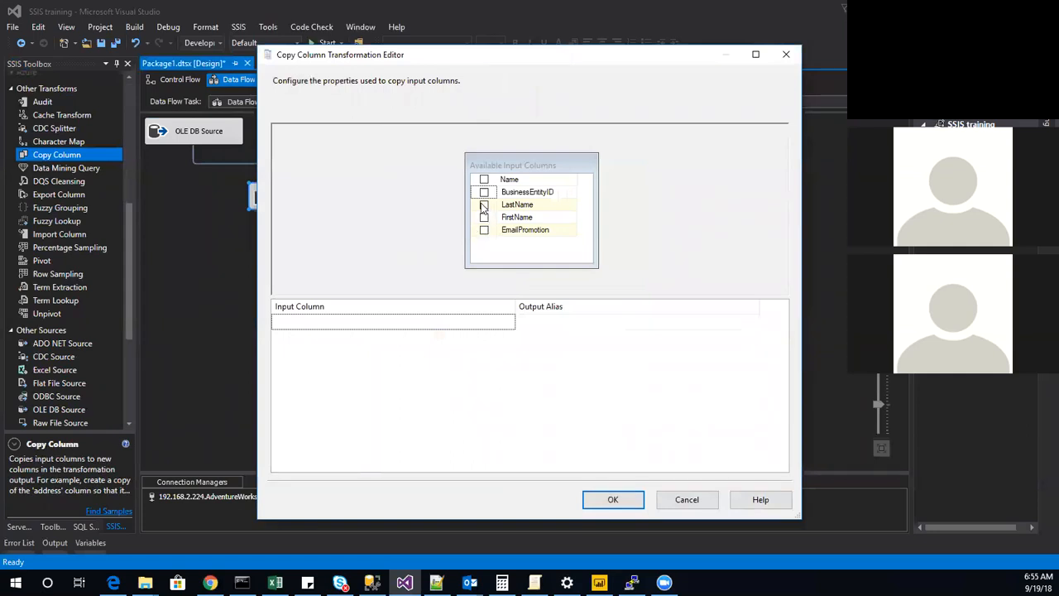
click(484, 206)
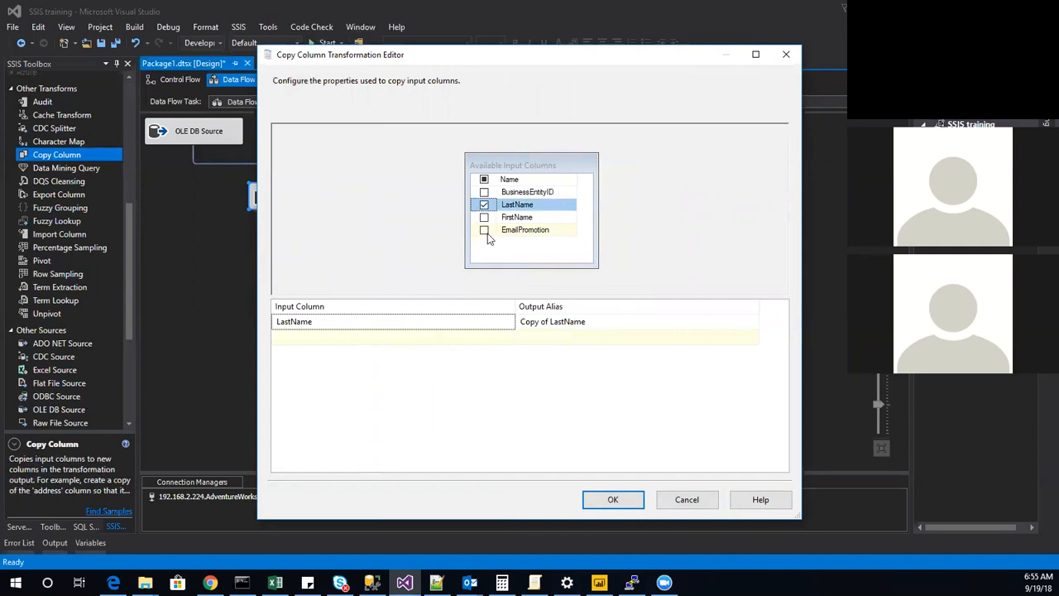
click(552, 322)
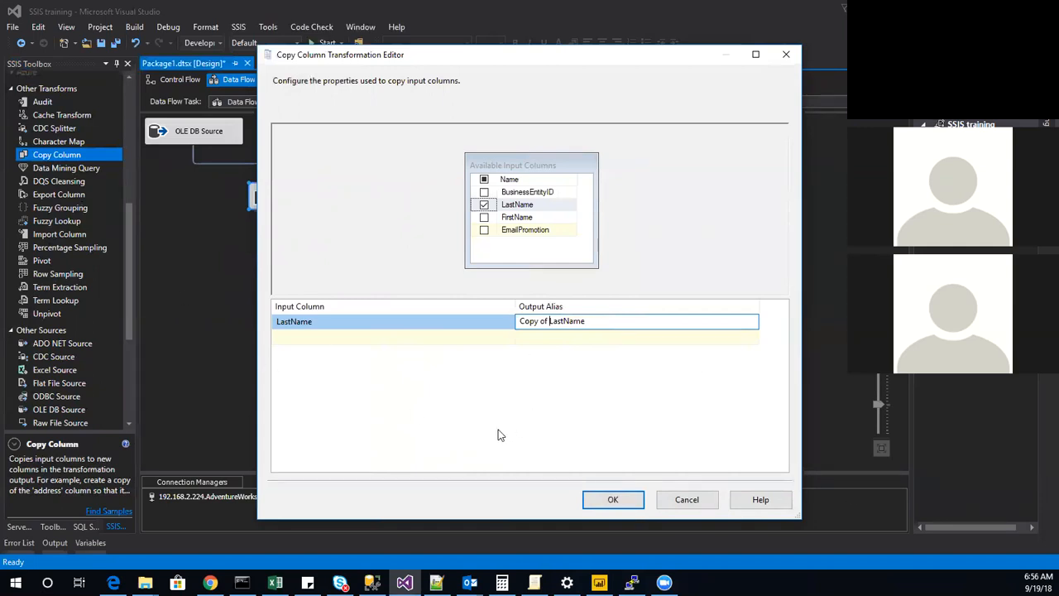
click(608, 501)
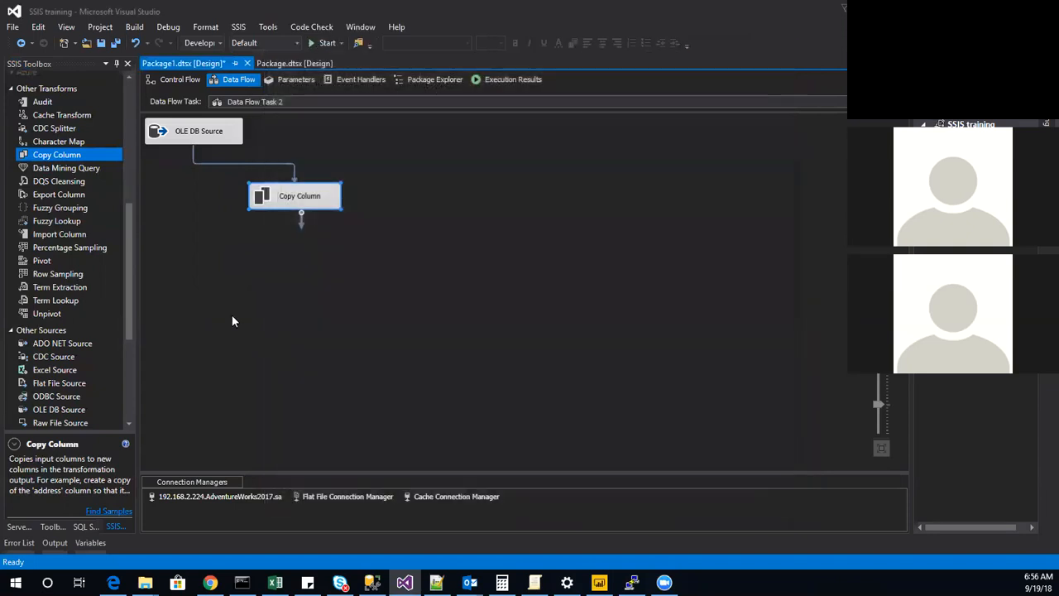
Add a Sort transformation fed by the Copy Column output and sort on all available input columns.
scroll(61, 286, up, 8)
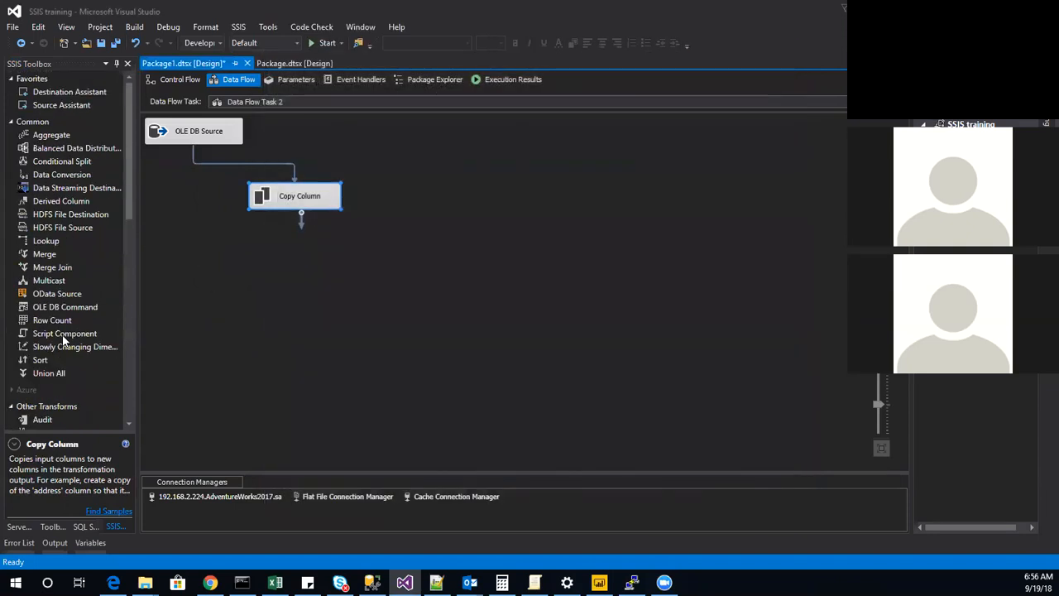
drag(42, 361, 365, 313)
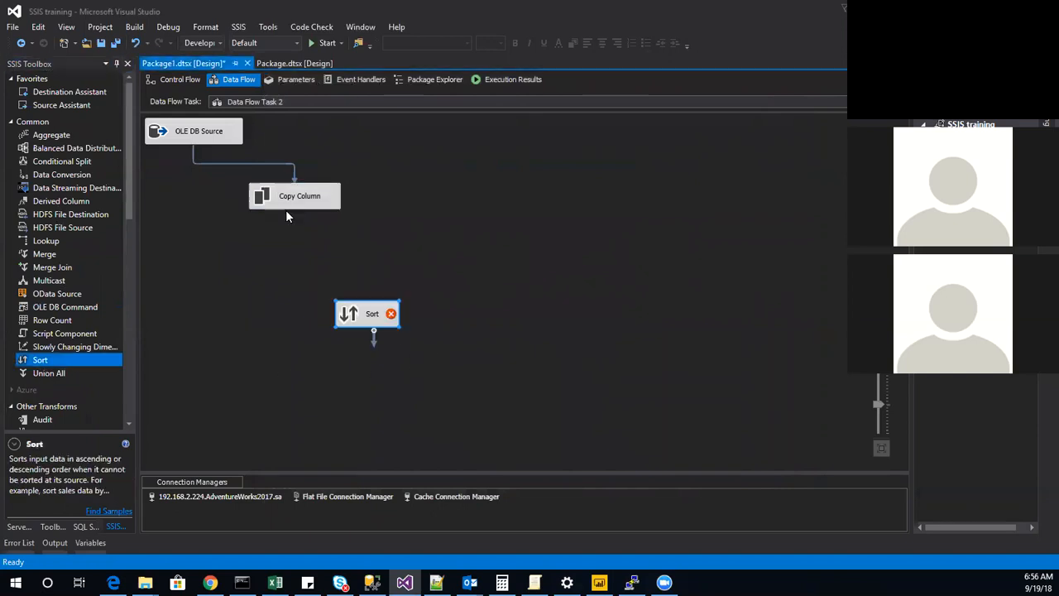
drag(303, 225, 365, 313)
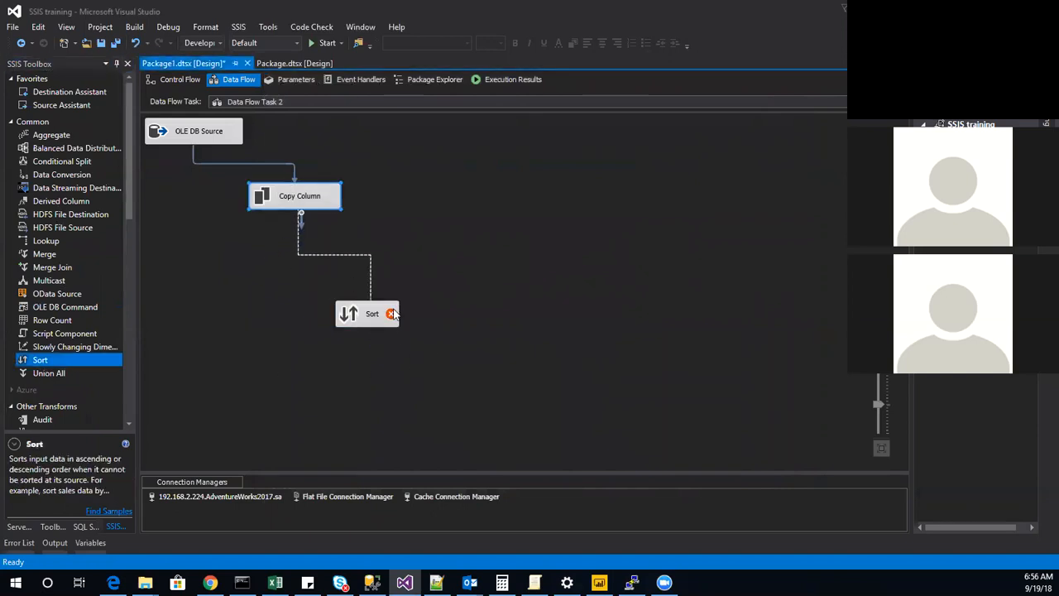
double_click(344, 316)
click(443, 157)
click(569, 500)
Review the column settings of the Copy Column and Sort transformations.
click(271, 200)
double_click(270, 201)
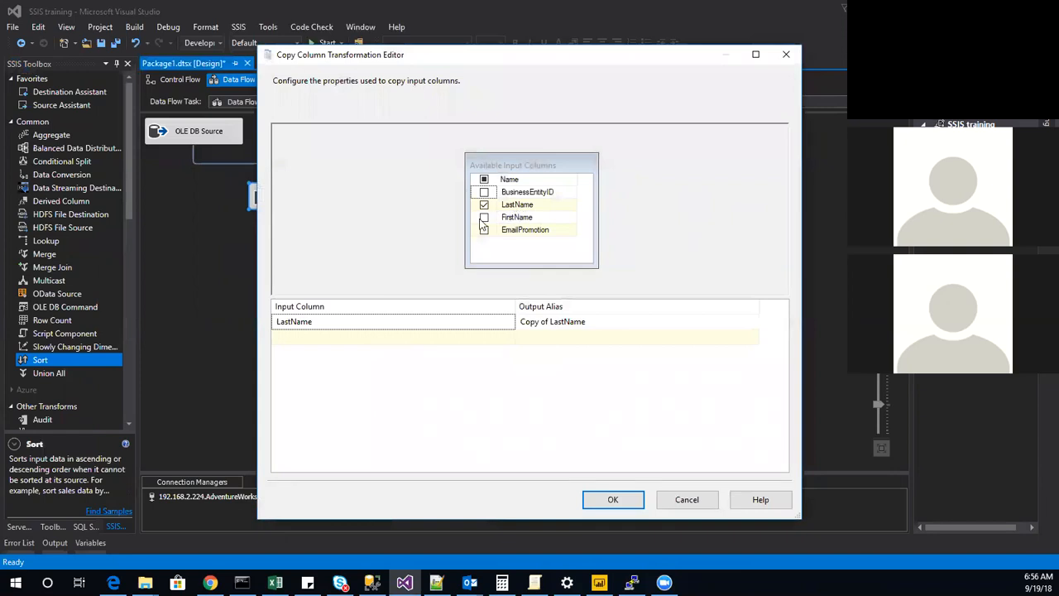
click(613, 500)
click(347, 321)
double_click(347, 321)
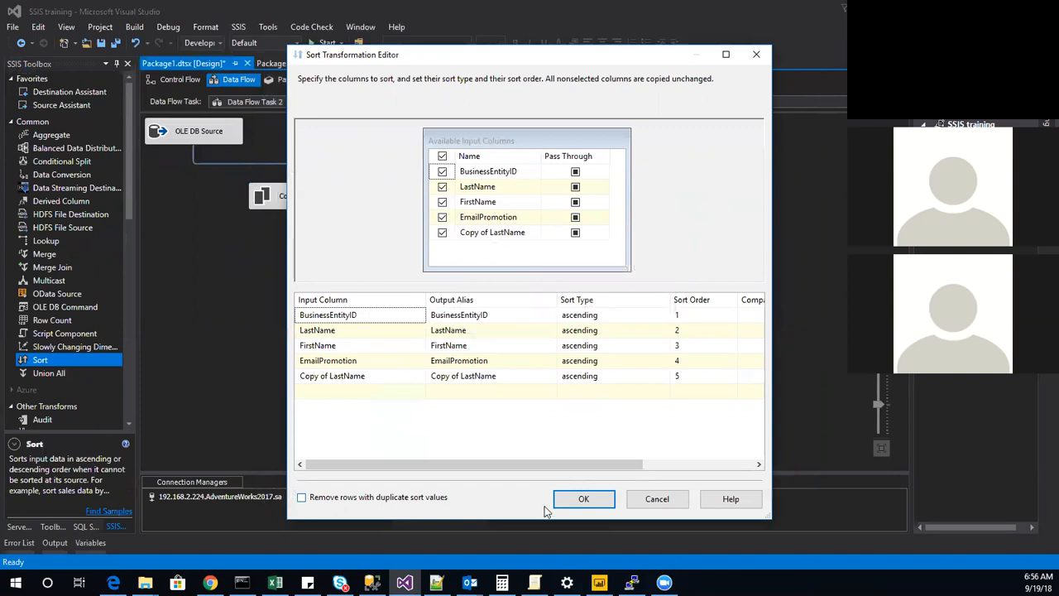
click(586, 501)
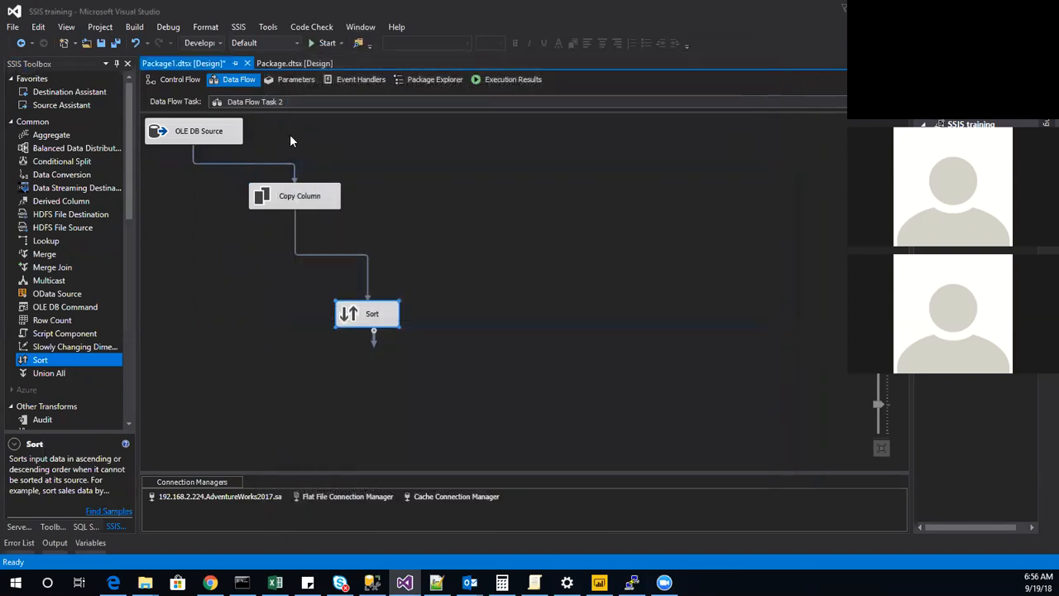
Enable a data viewer on the path from Copy Column to Sort and execute Data Flow Task 2 from the control flow.
right_click(356, 254)
click(444, 295)
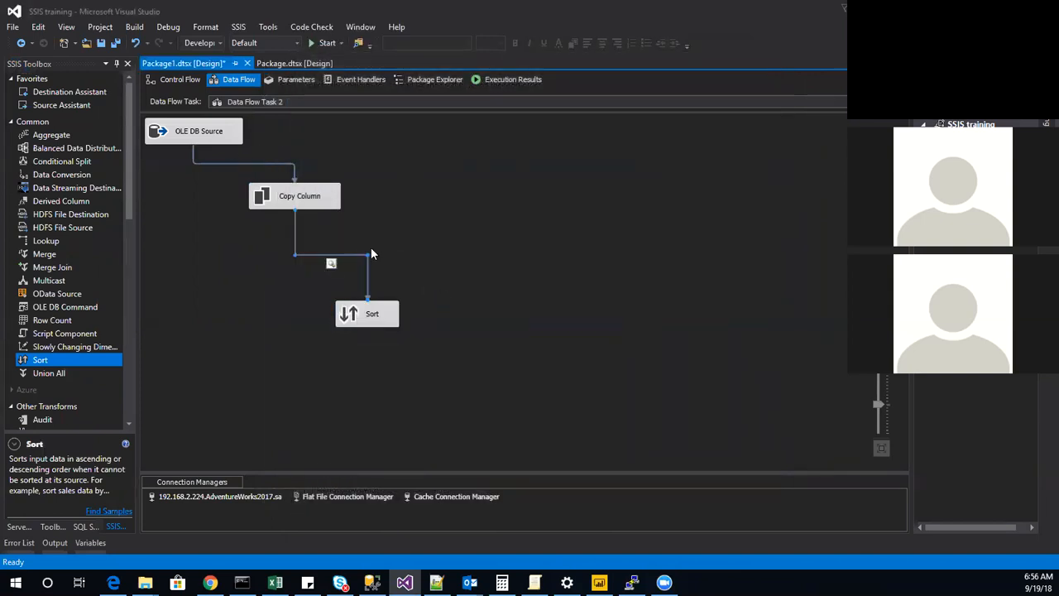
click(179, 82)
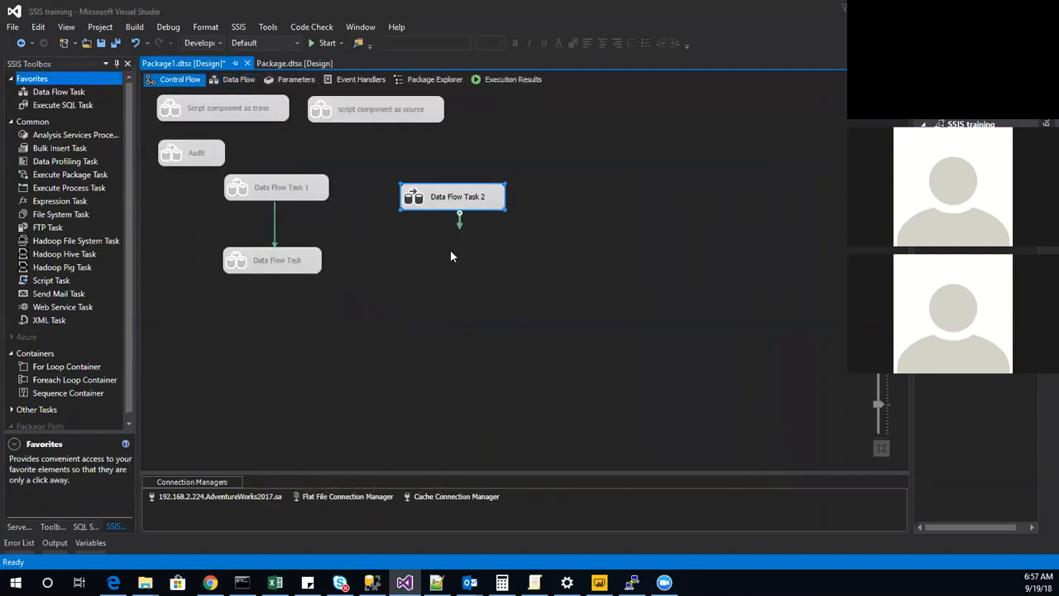
right_click(464, 206)
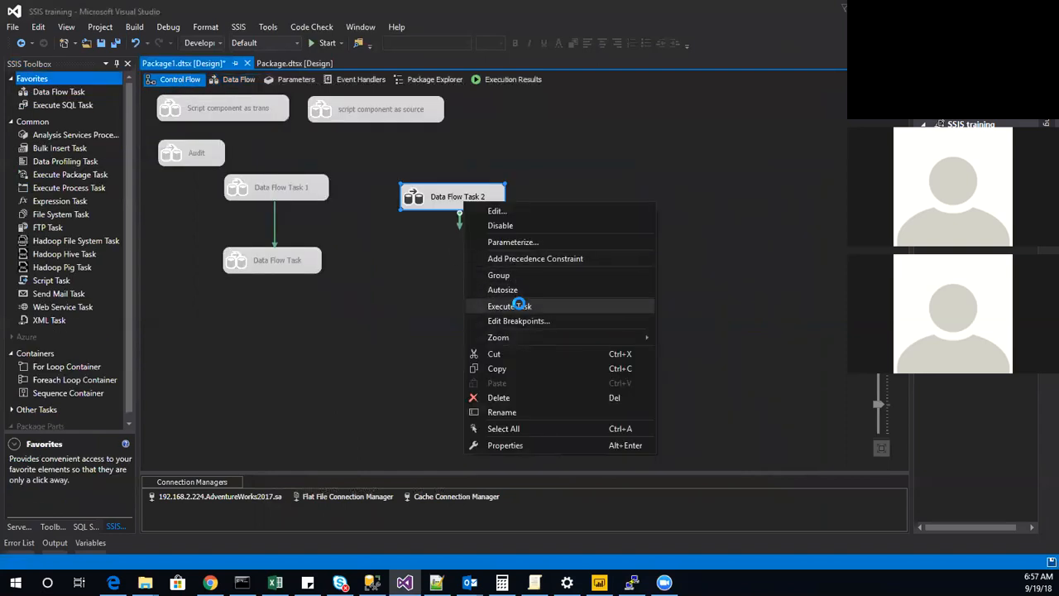
click(518, 305)
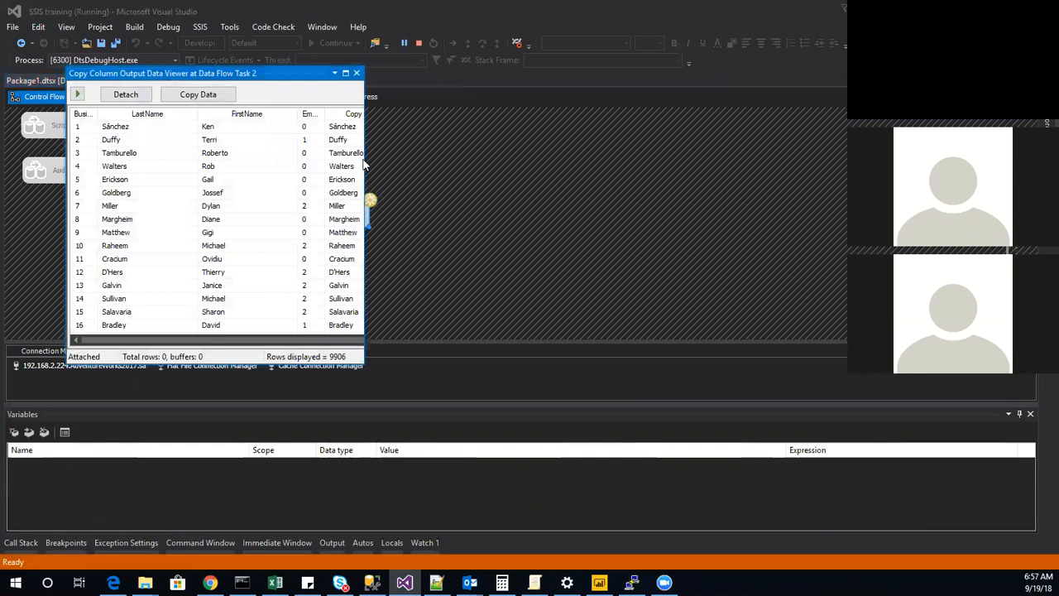
Widen the data viewer to examine the copied LastName column, close the viewer and stop debugging.
drag(366, 159, 618, 158)
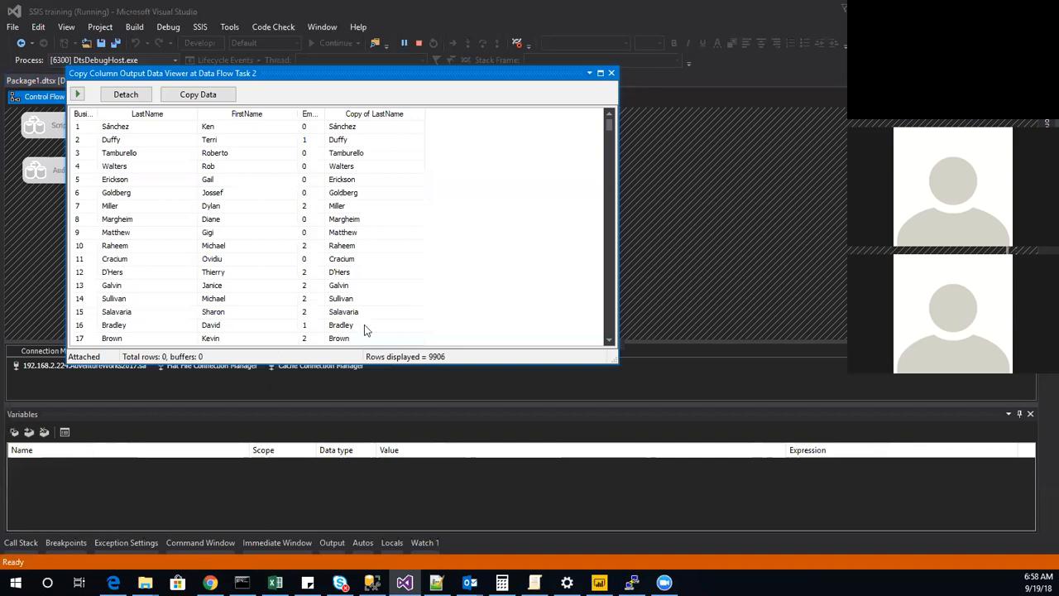
click(611, 72)
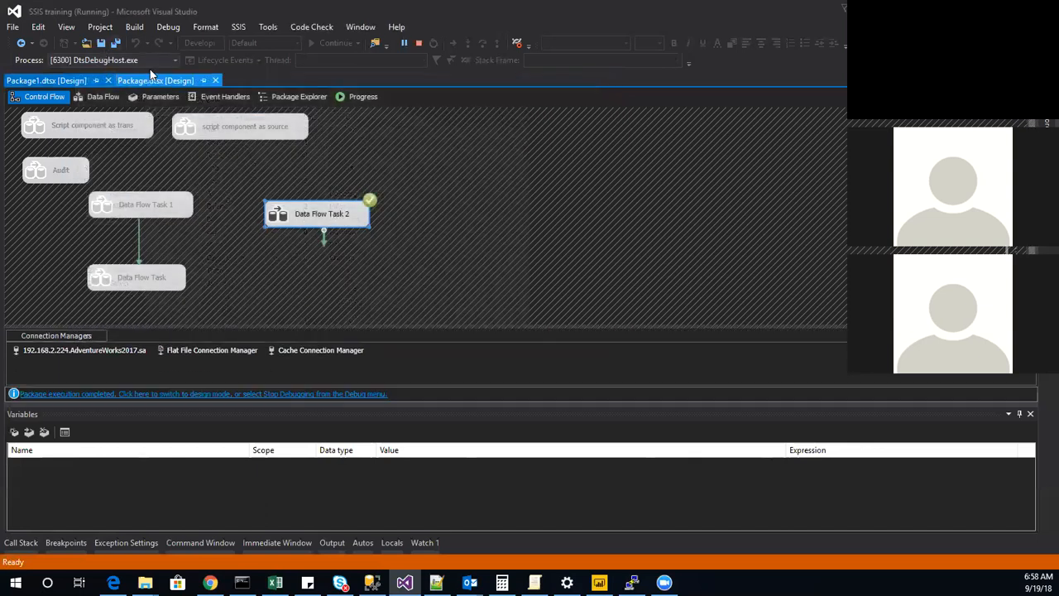
click(416, 44)
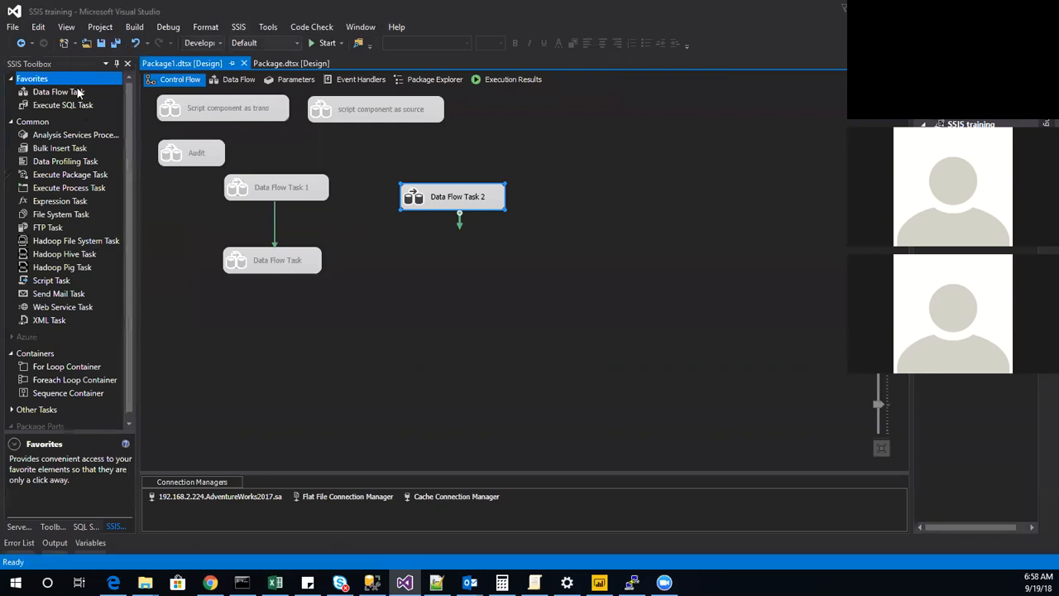
Rename Data Flow Task 2 in the control flow and disable it.
right_click(440, 206)
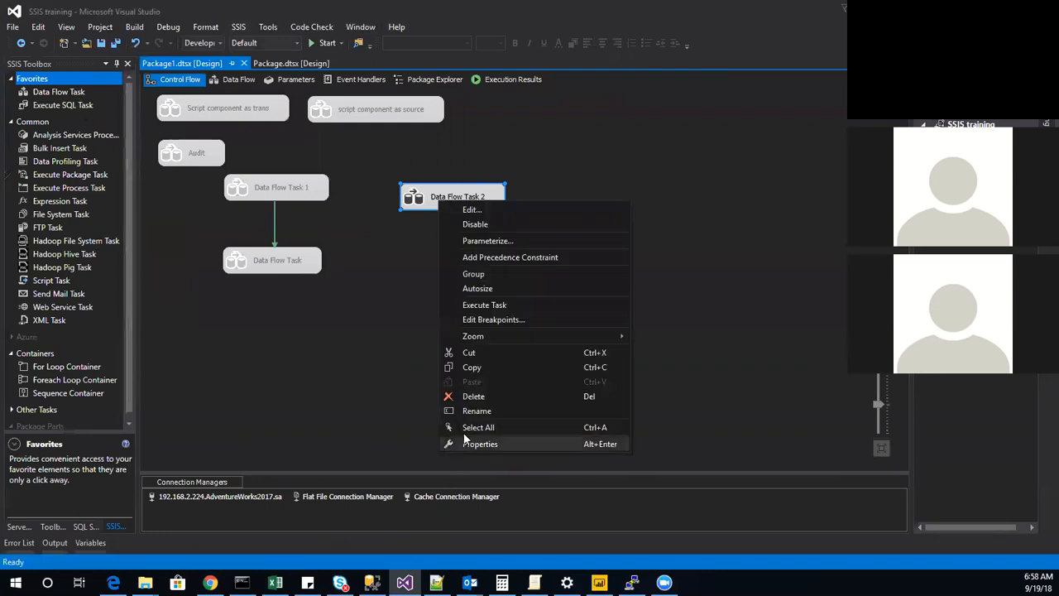
click(472, 417)
text(d)
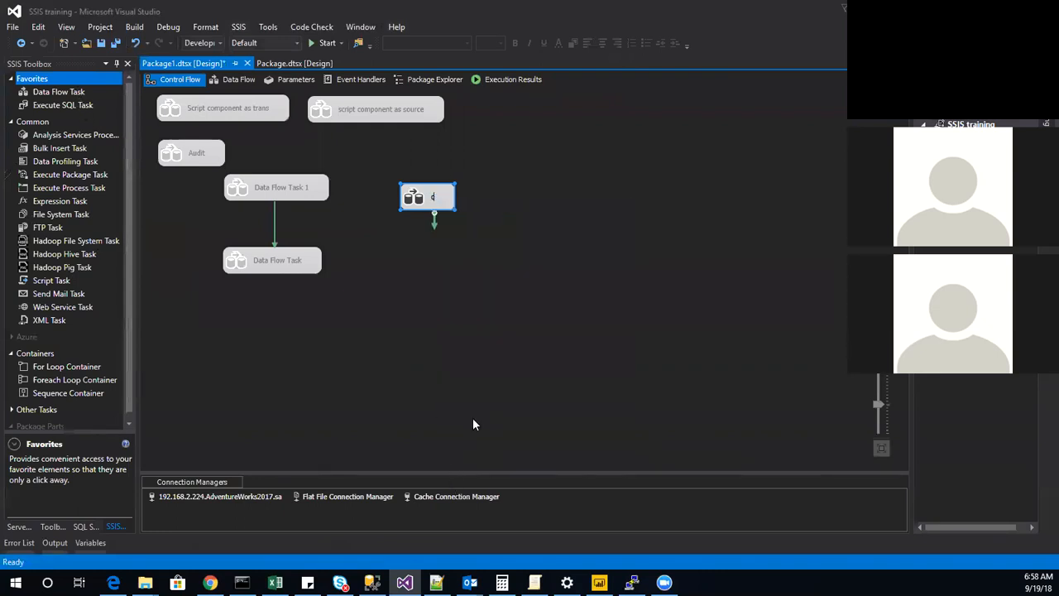
text(o)
right_click(419, 195)
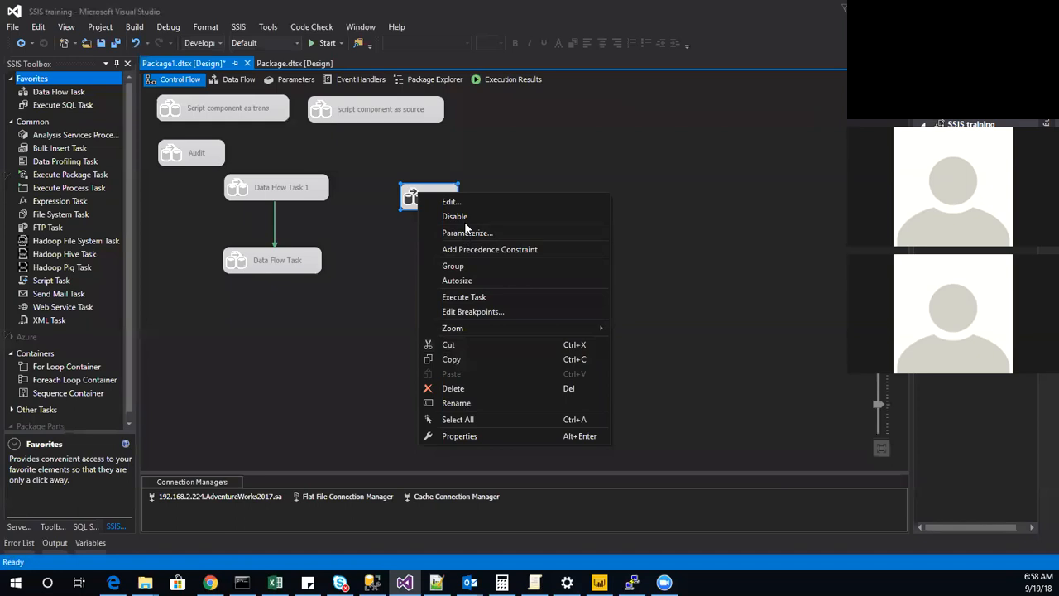
click(501, 219)
click(504, 221)
Add a new Data Flow Task to the control flow and open its empty data flow.
drag(48, 93, 429, 153)
double_click(437, 153)
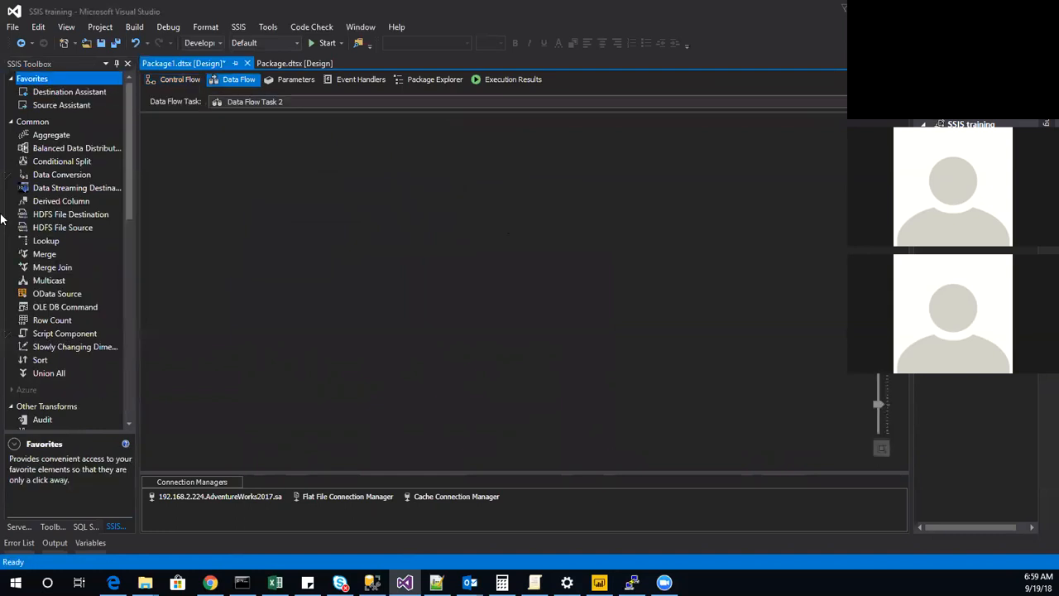
scroll(33, 354, down, 8)
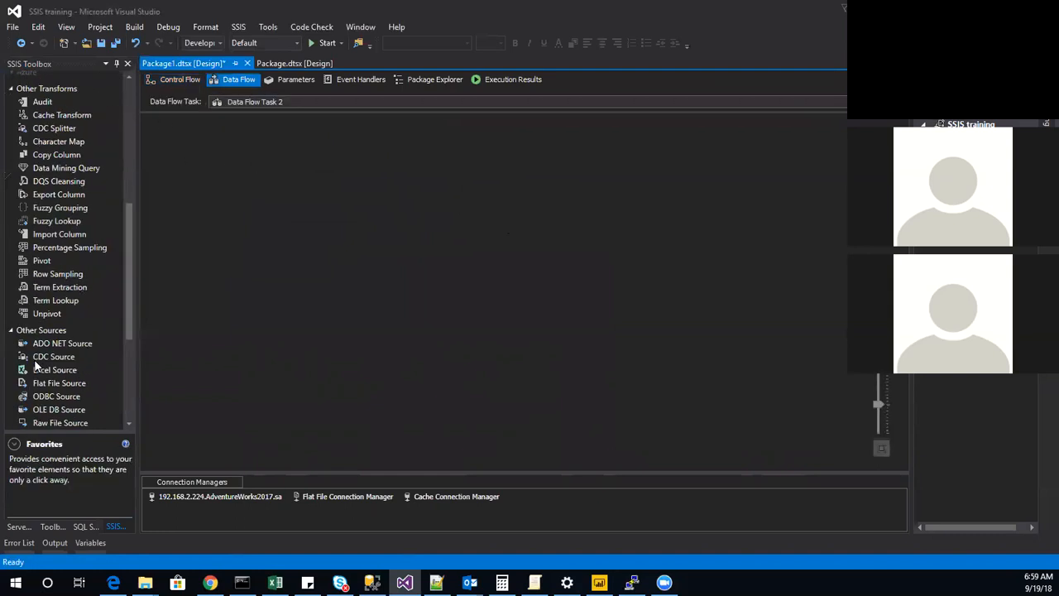
scroll(73, 327, up, 8)
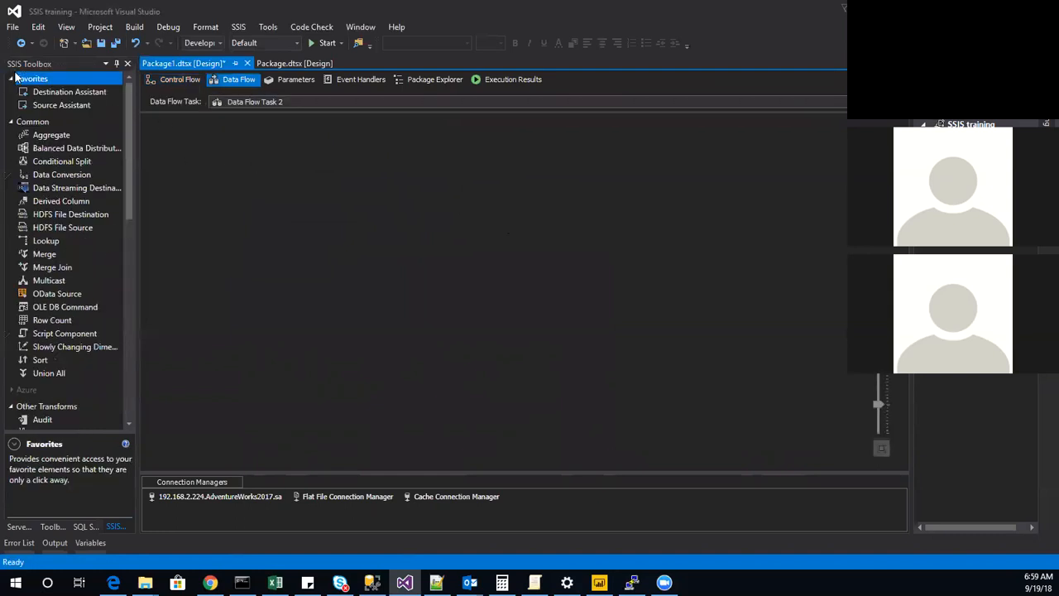
Add a SQL Server source with the AdventureWorks2017 connection to the new data flow and choose the [Person].[Person] table.
double_click(51, 104)
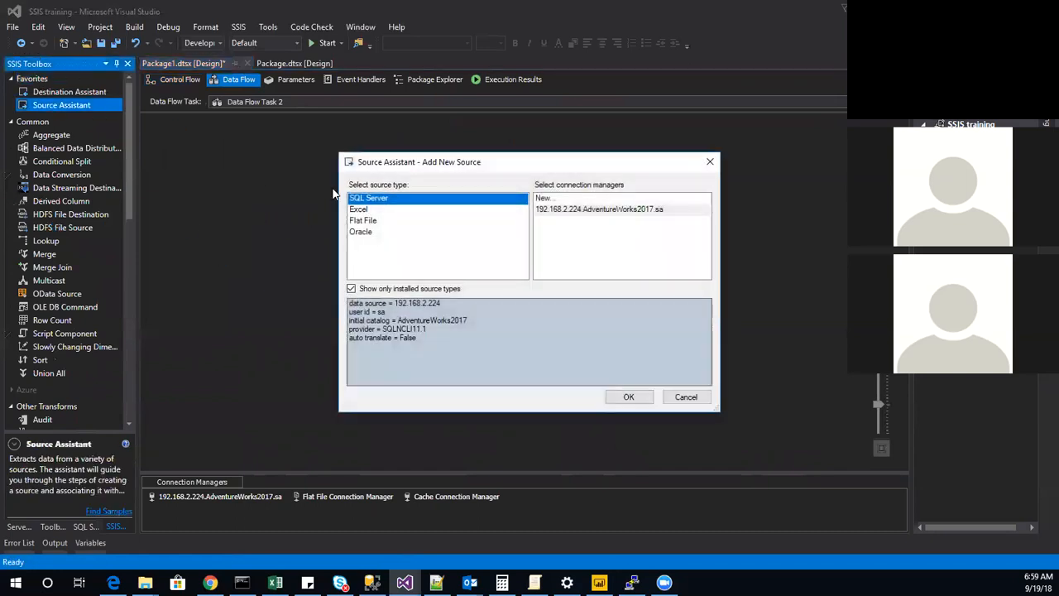
click(584, 210)
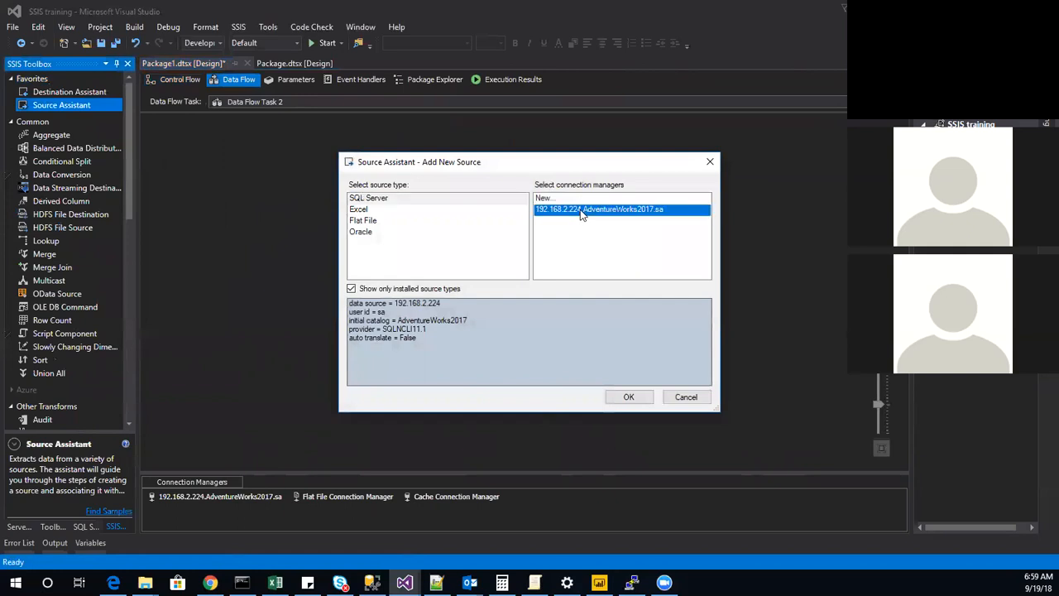
click(634, 398)
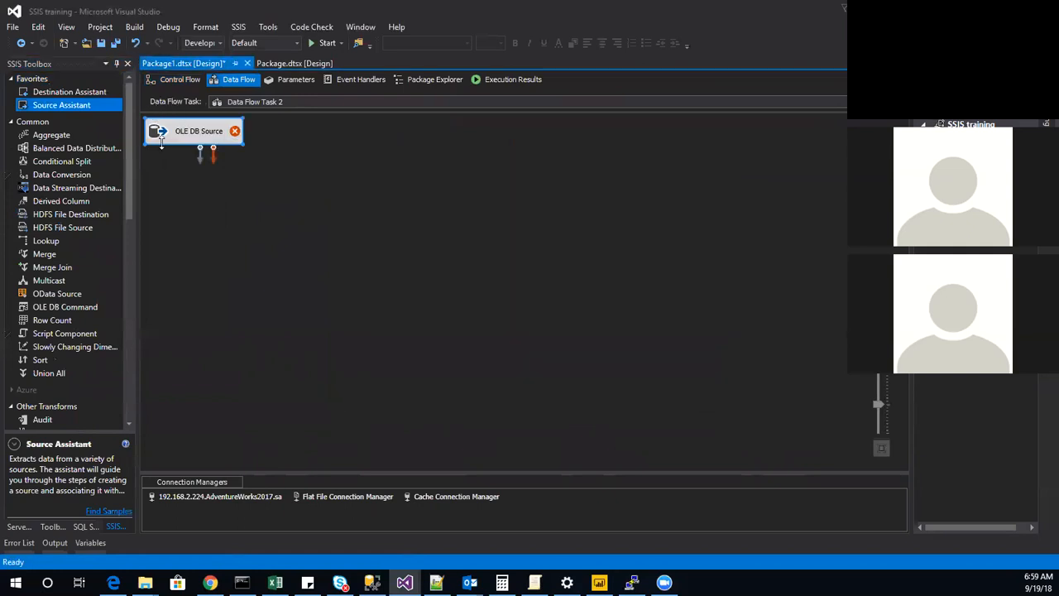
double_click(161, 139)
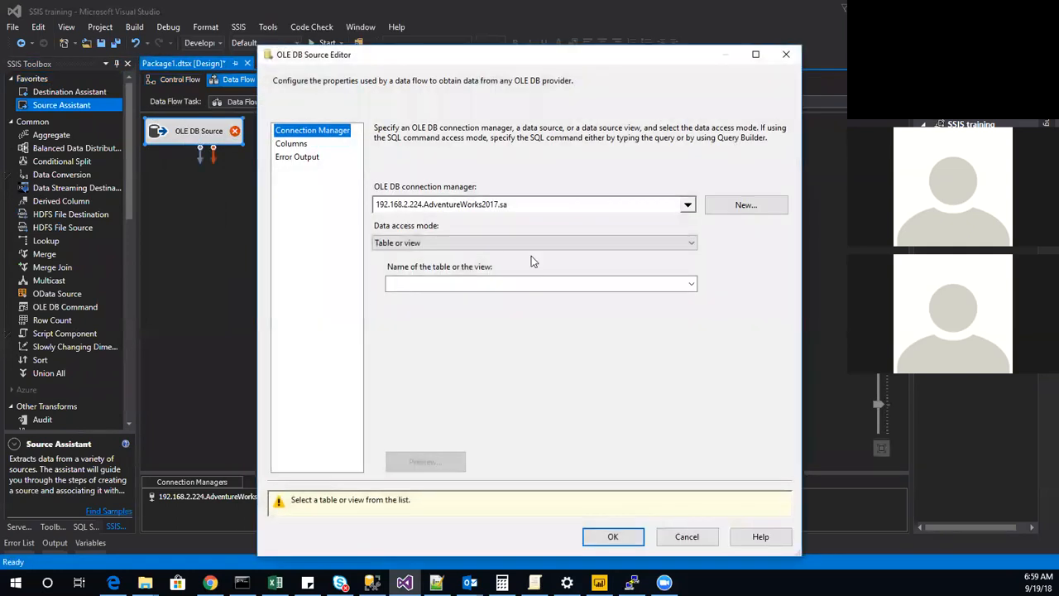
click(691, 284)
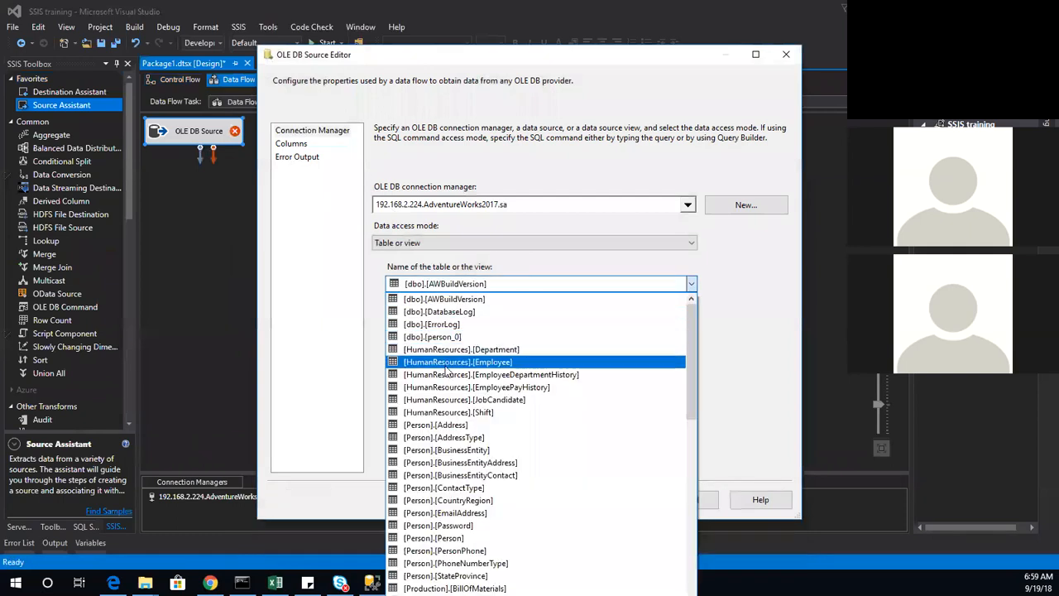
click(416, 539)
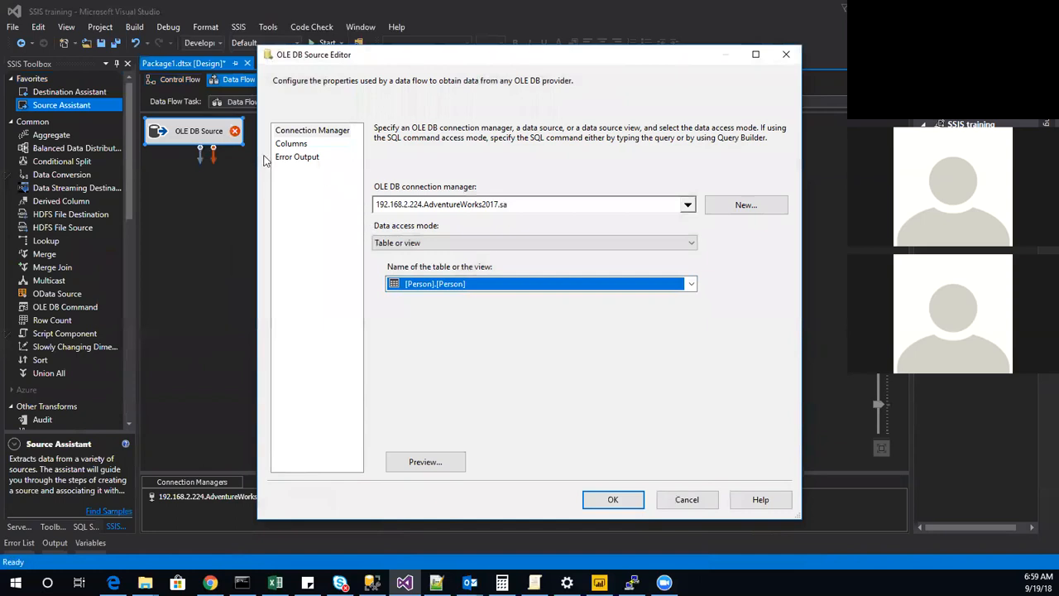
Limit the OLE DB source's output columns to BusinessEntityID, FirstName, LastName and EmailPromotion and accept the source settings.
click(297, 145)
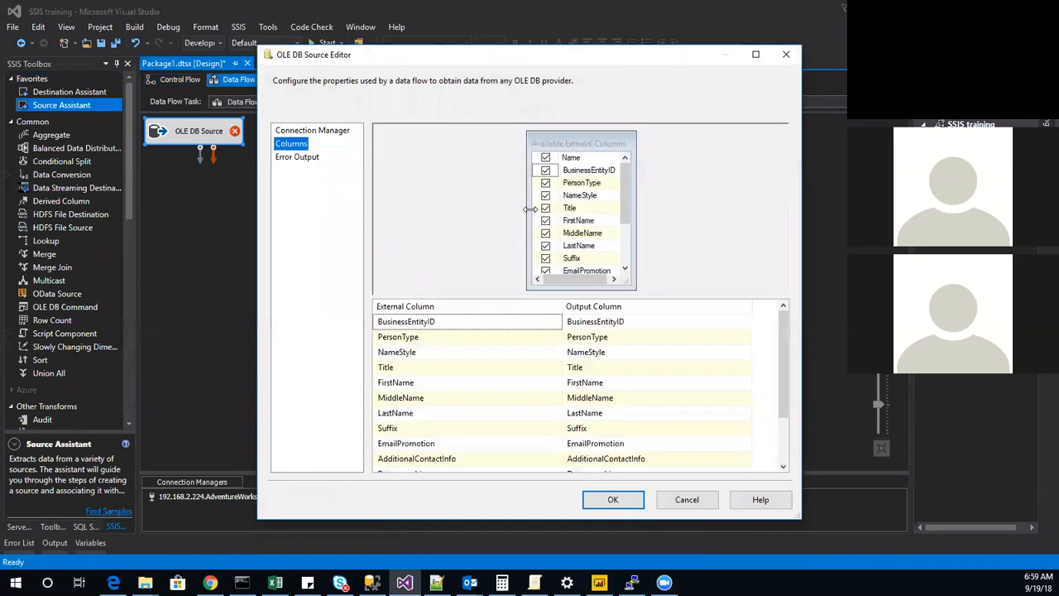
click(546, 158)
click(545, 169)
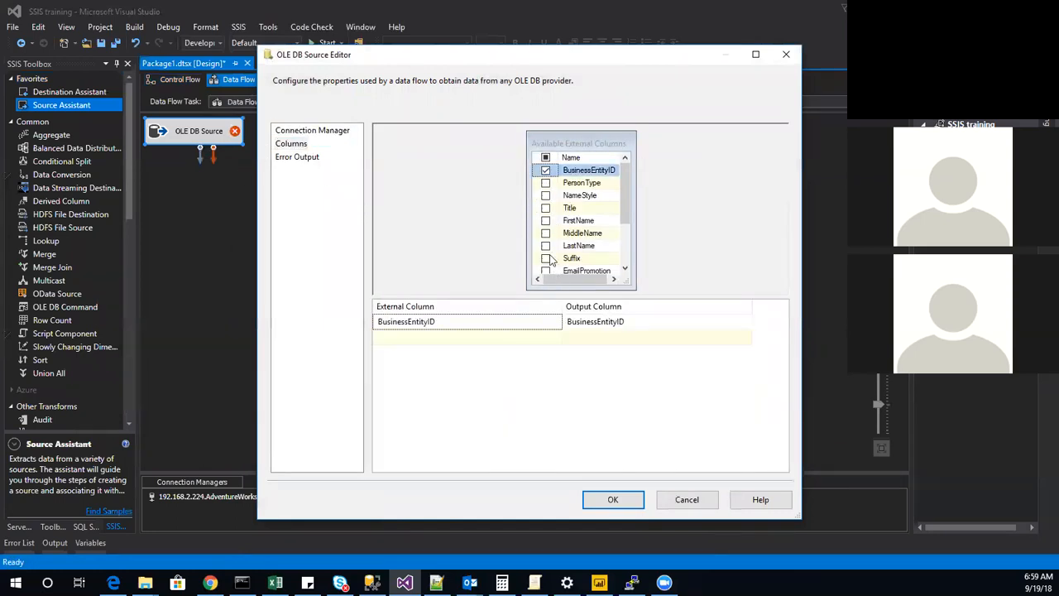
click(547, 221)
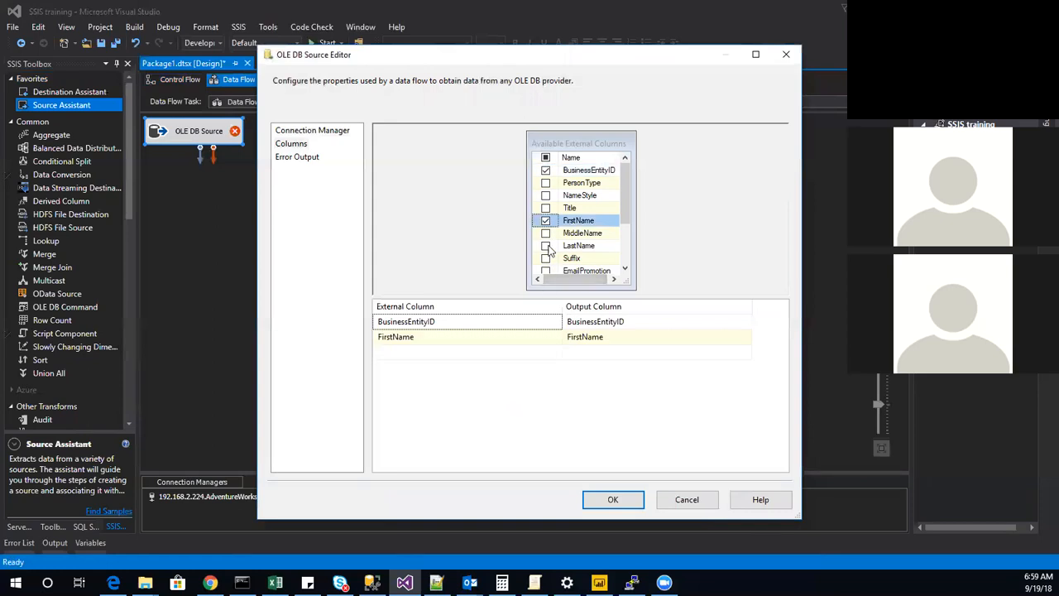
click(546, 246)
click(546, 270)
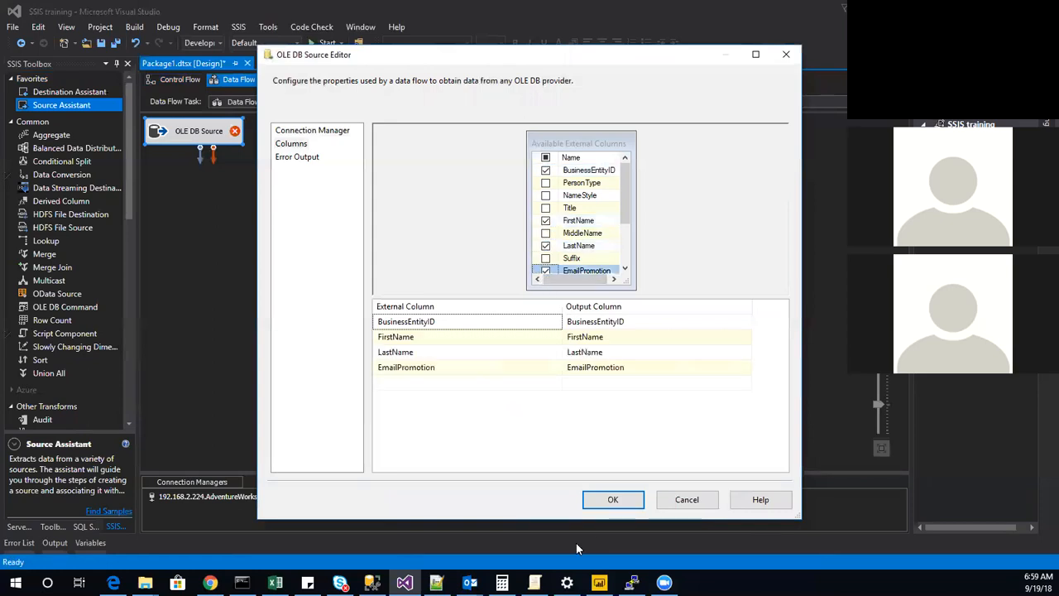
click(613, 503)
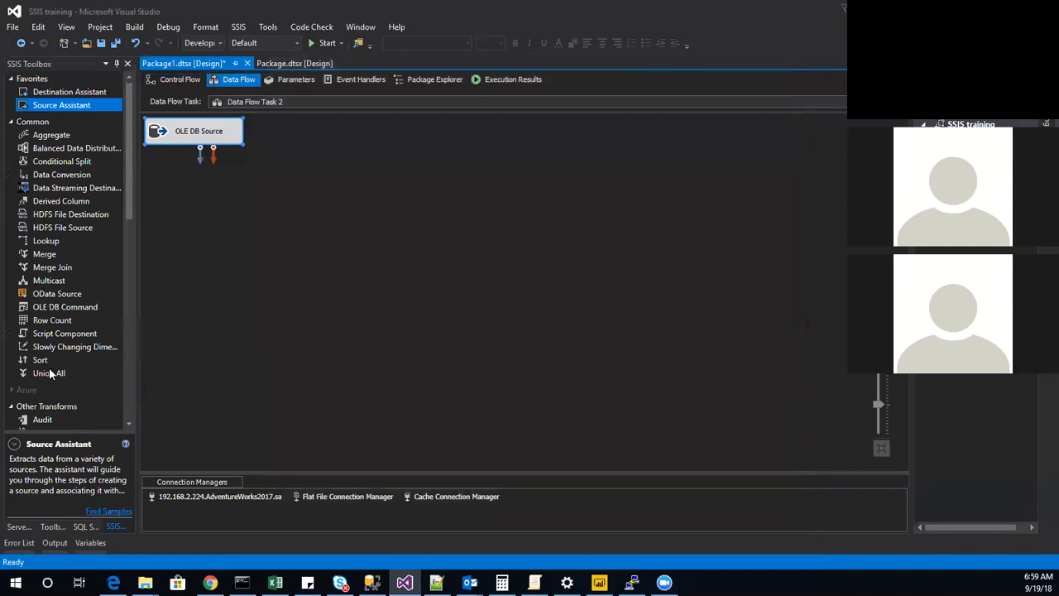
Add a Character Map transformation to the data flow and connect the OLE DB Source output to it.
scroll(49, 367, down, 8)
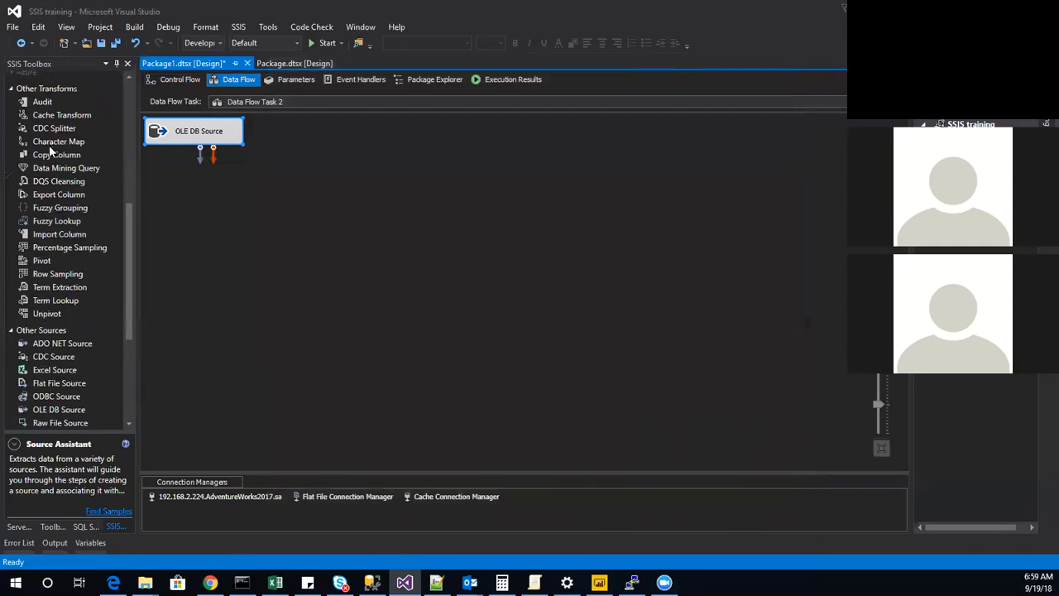
drag(58, 142, 276, 223)
drag(201, 147, 333, 221)
click(323, 236)
Configure the Character Map to output LastName as a new column with the Uppercase operation.
double_click(323, 228)
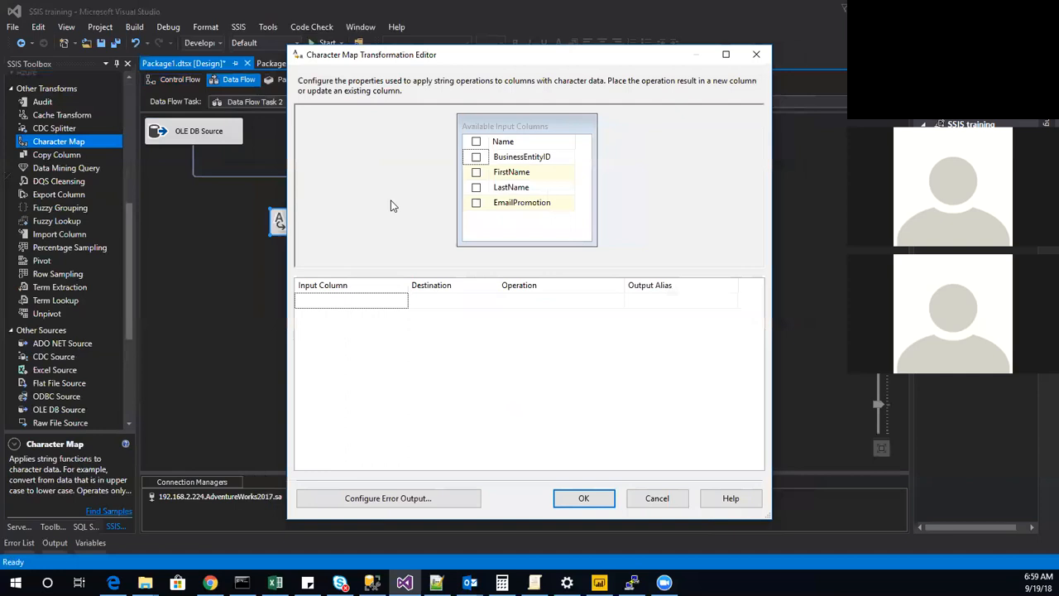
click(477, 188)
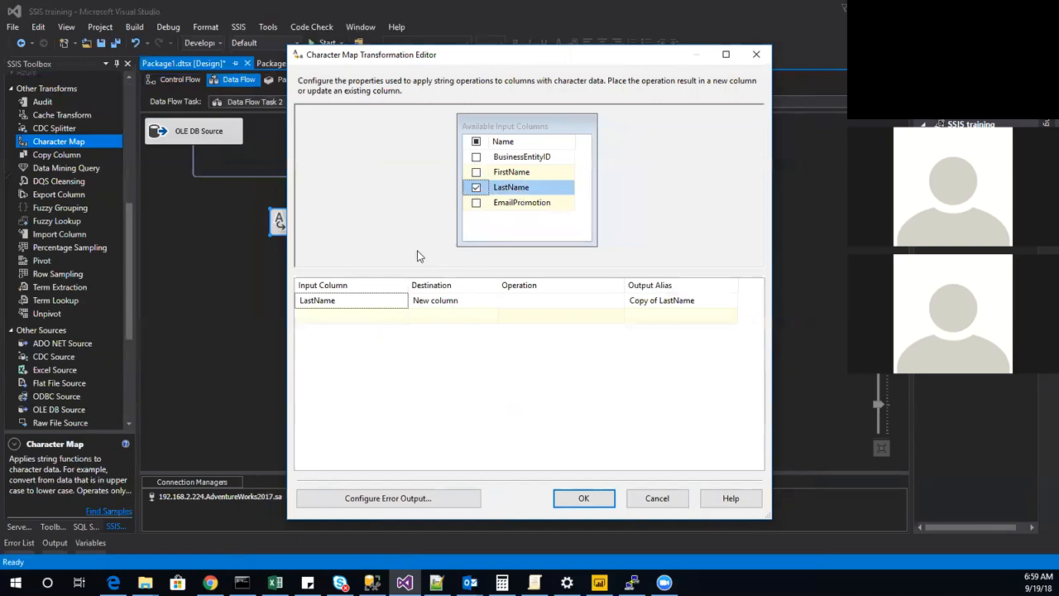
click(473, 305)
click(491, 300)
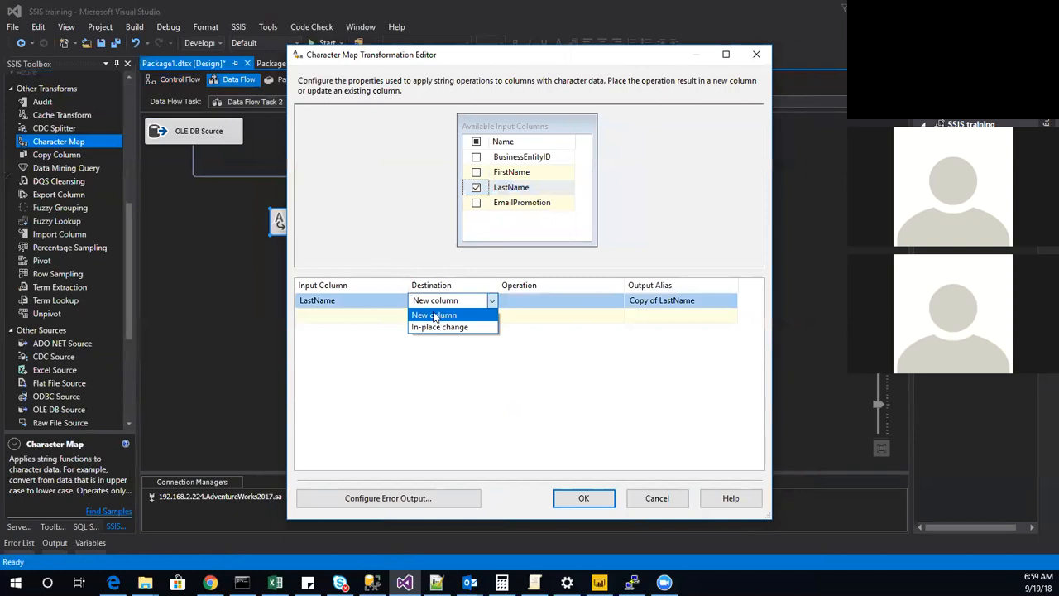
click(434, 316)
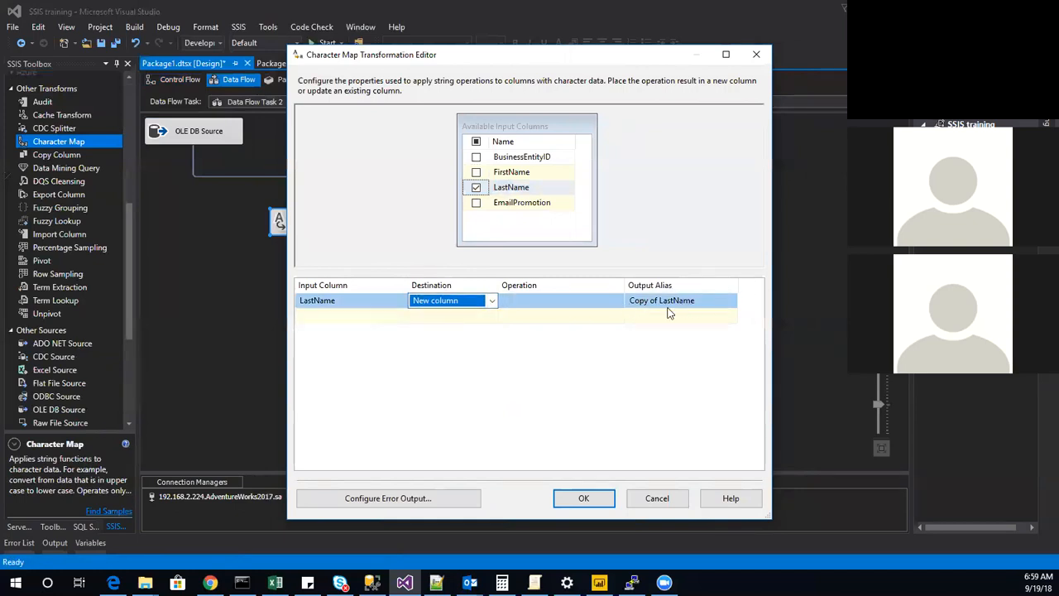
click(571, 306)
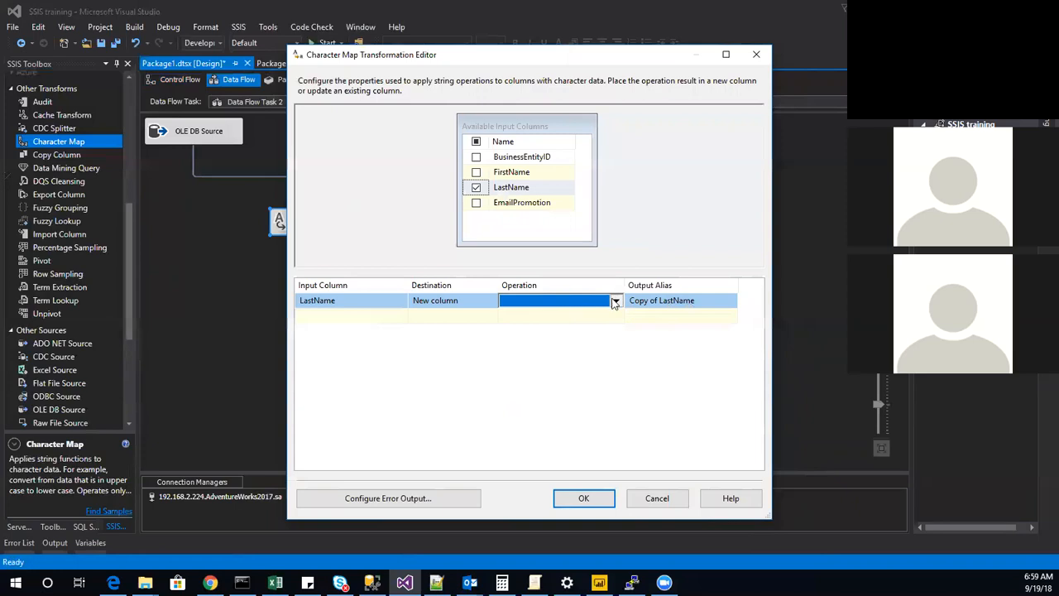
click(615, 303)
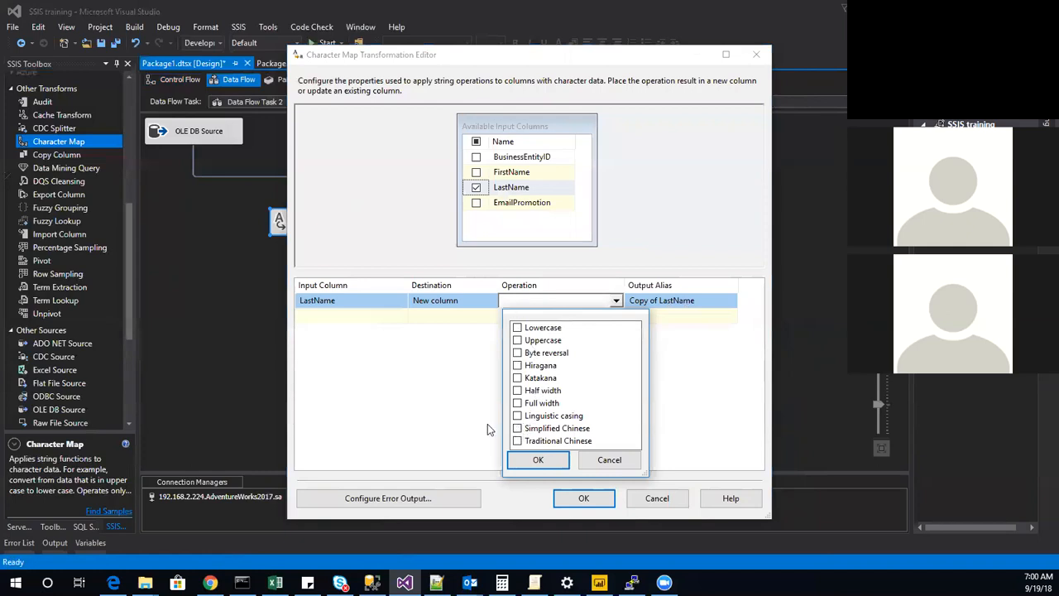
click(518, 341)
click(517, 459)
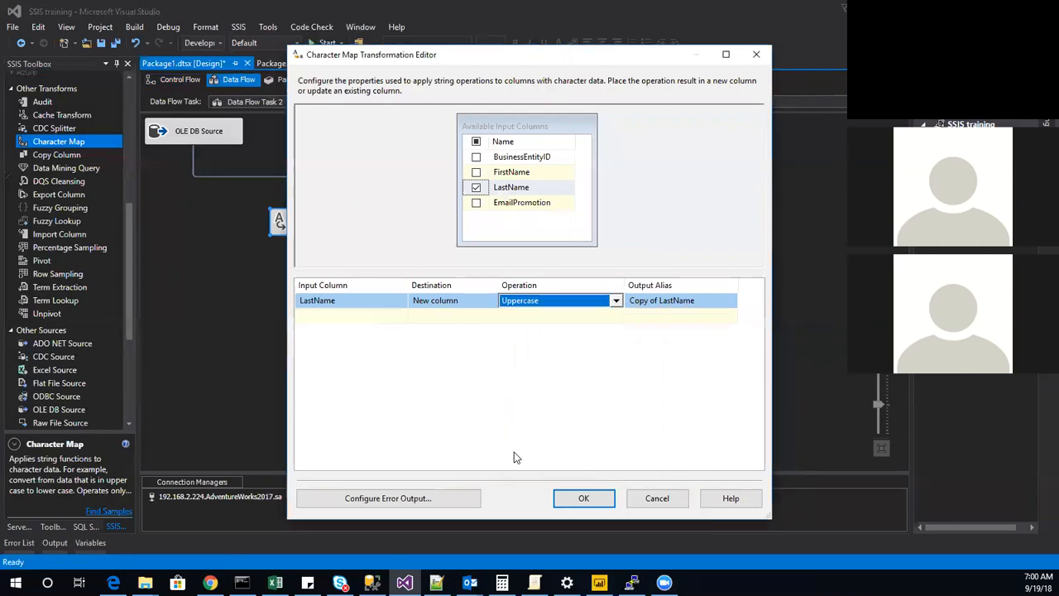
Add a second LastName mapping to the Character Map with the Simplified Chinese operation and accept the transformation settings.
click(375, 321)
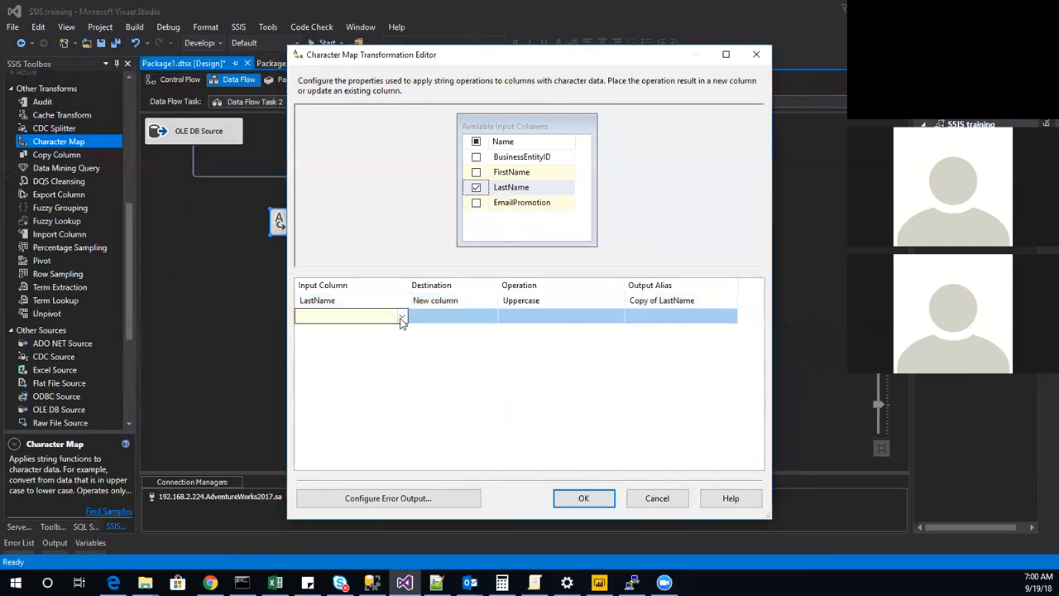
click(403, 319)
click(343, 352)
click(466, 332)
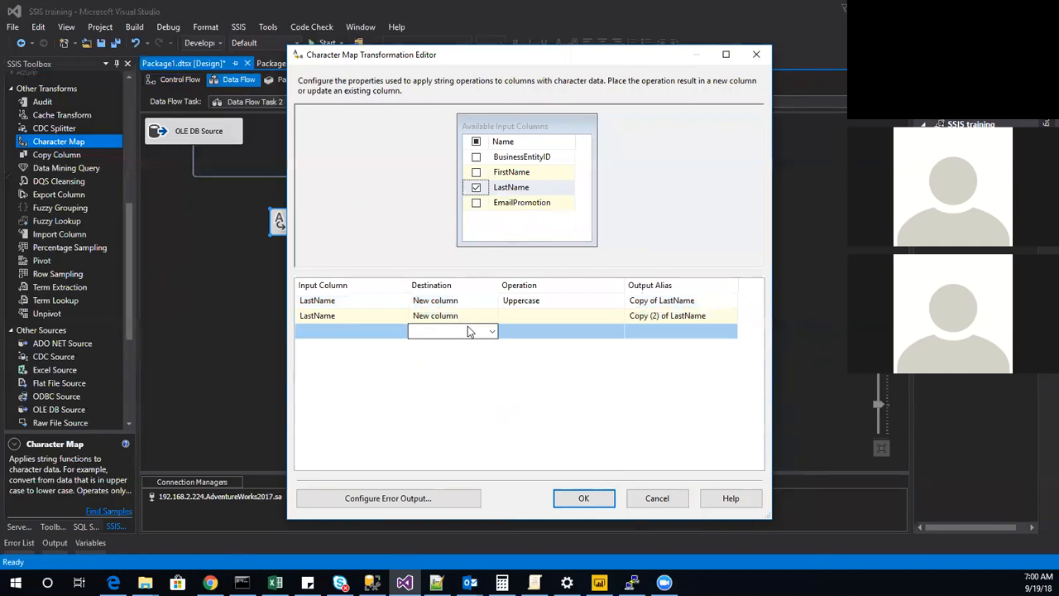
click(537, 317)
click(617, 317)
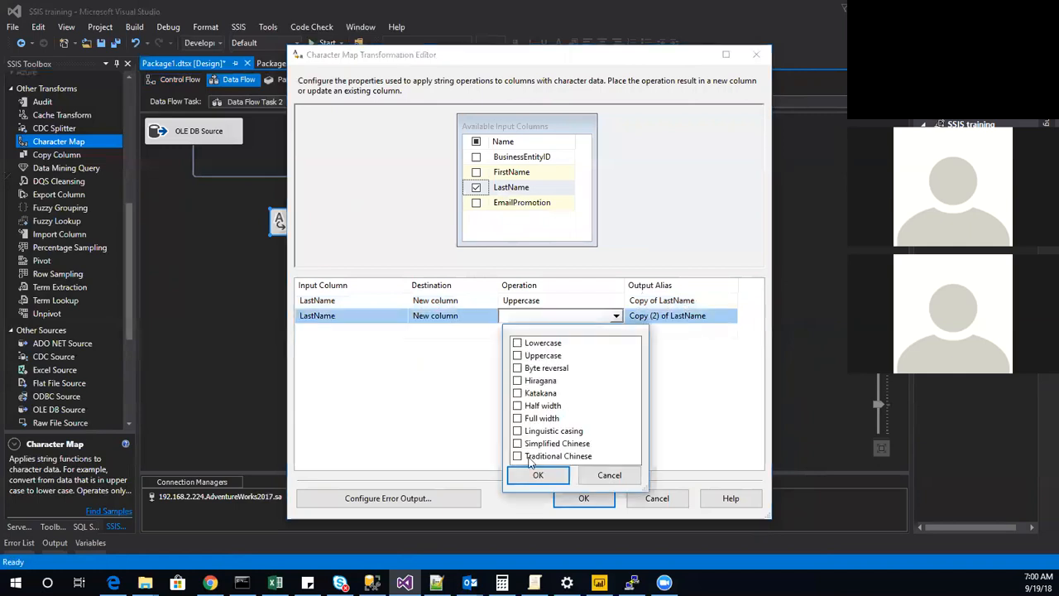
click(517, 444)
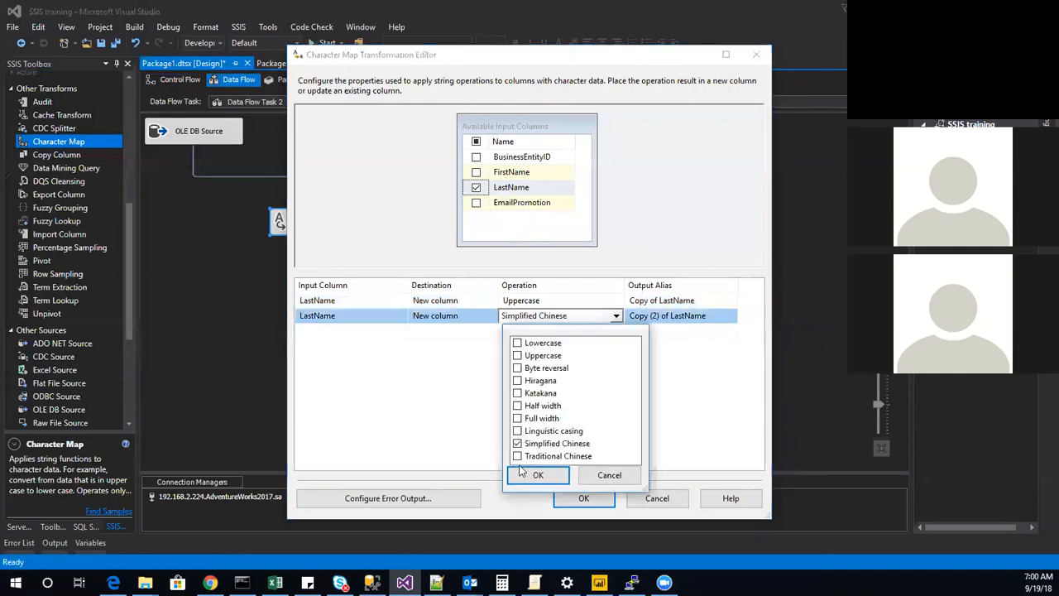
click(542, 475)
click(572, 497)
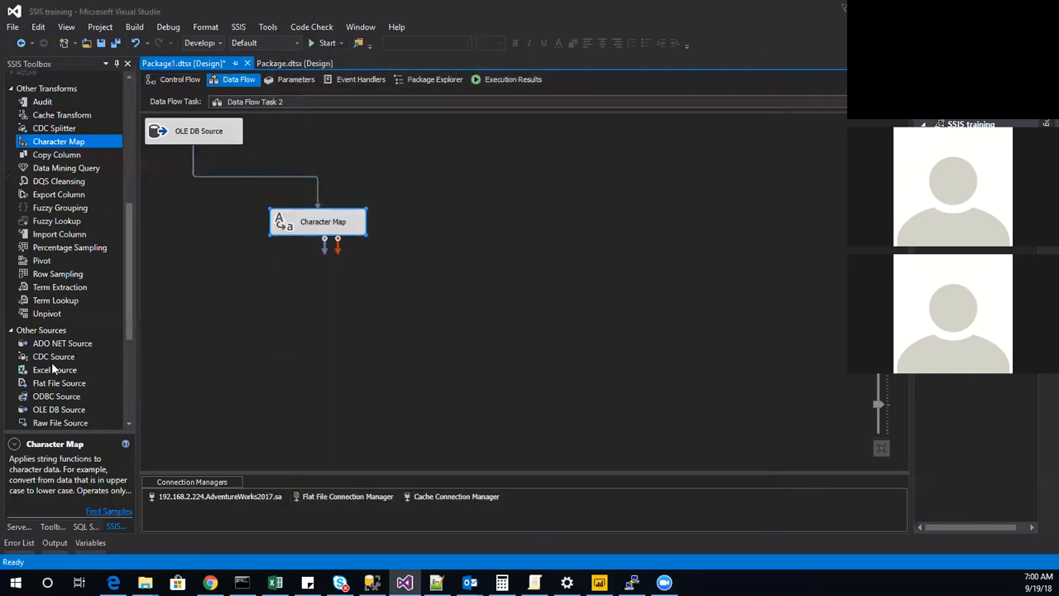
Add a Sort transformation below the Character Map and connect the Character Map output to it.
scroll(51, 362, down, 5)
scroll(45, 211, up, 10)
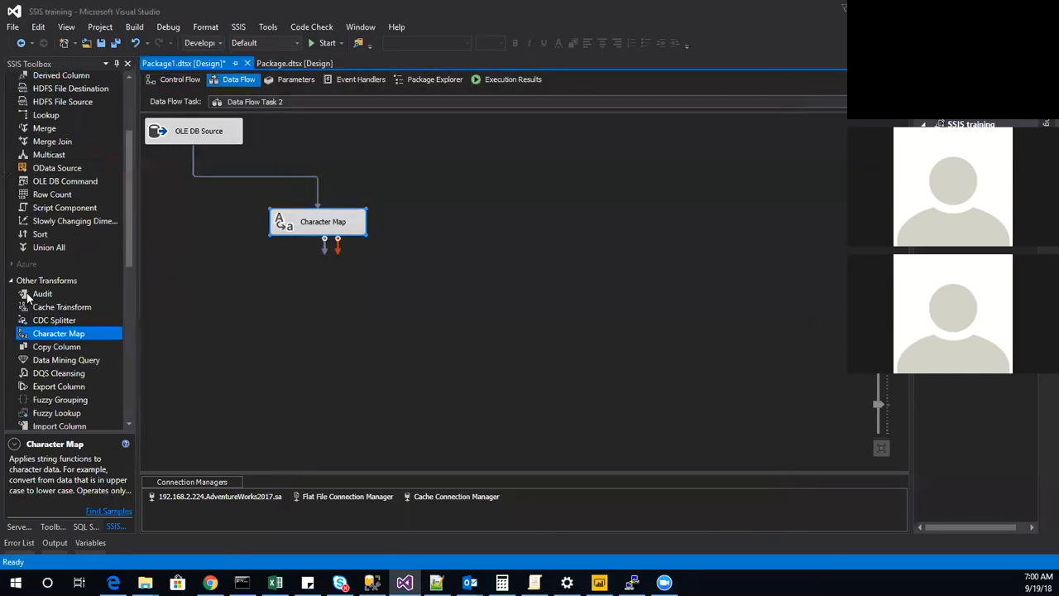
click(36, 236)
drag(37, 236, 307, 306)
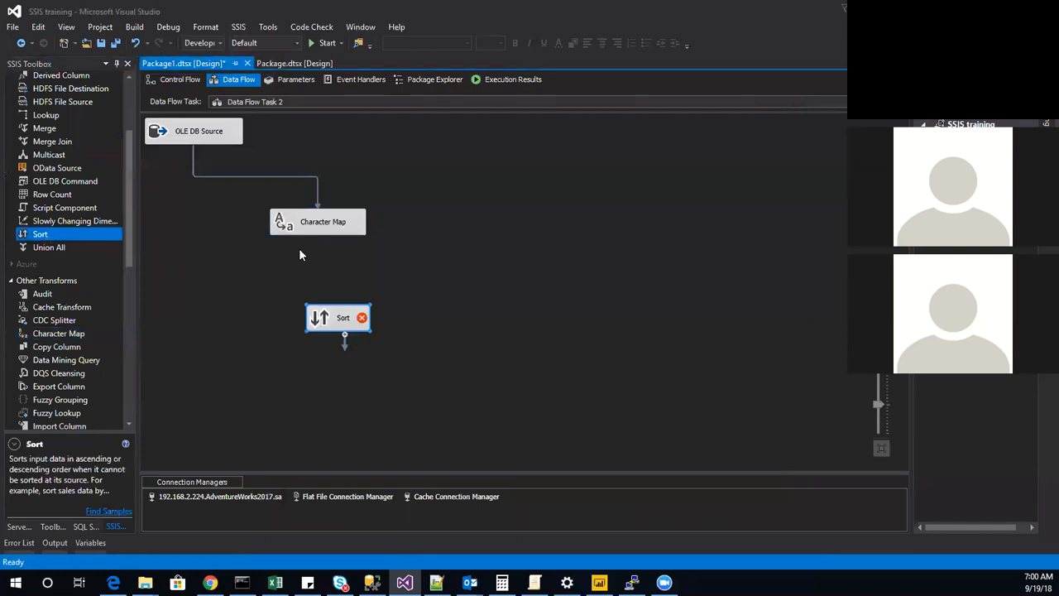
click(305, 236)
drag(318, 240, 332, 313)
Select all available input columns as ascending sort columns in the Sort transformation and accept the settings.
double_click(323, 319)
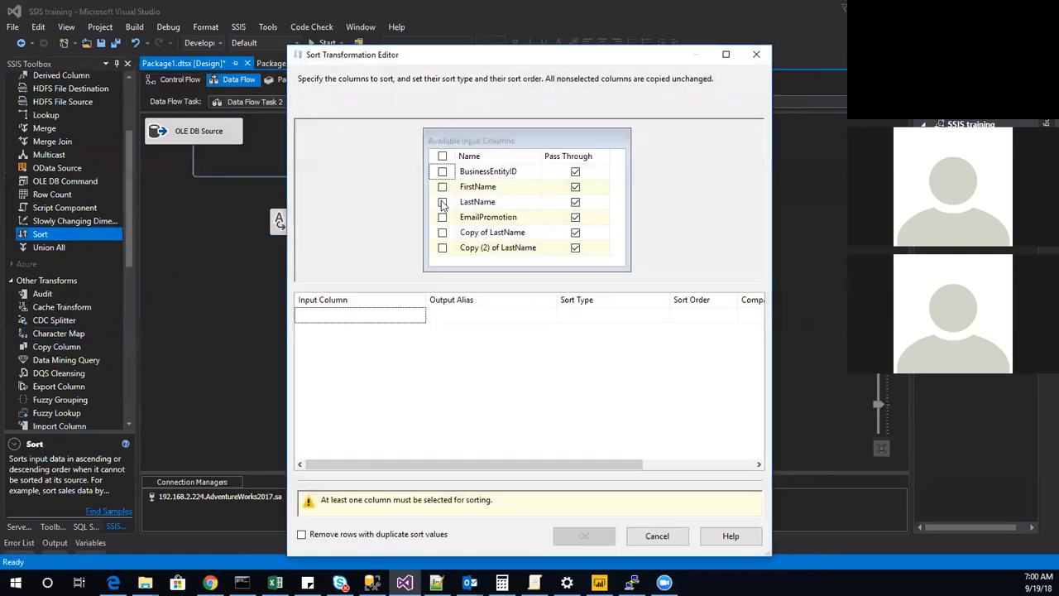
click(443, 156)
click(572, 499)
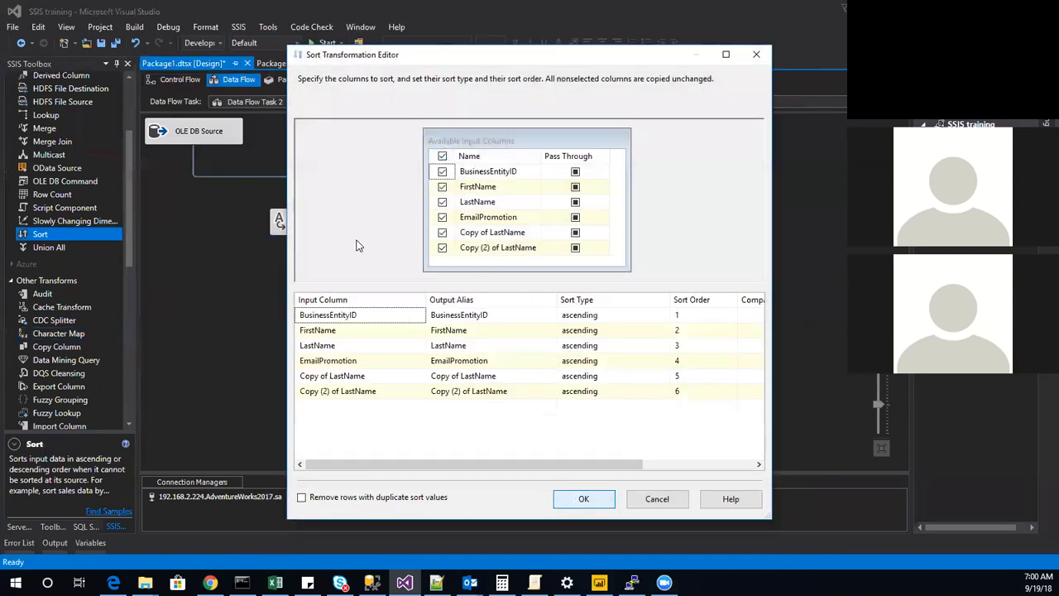
Enable a data viewer on the path between Character Map and Sort, and execute Data Flow Task 2 from the control flow.
right_click(327, 270)
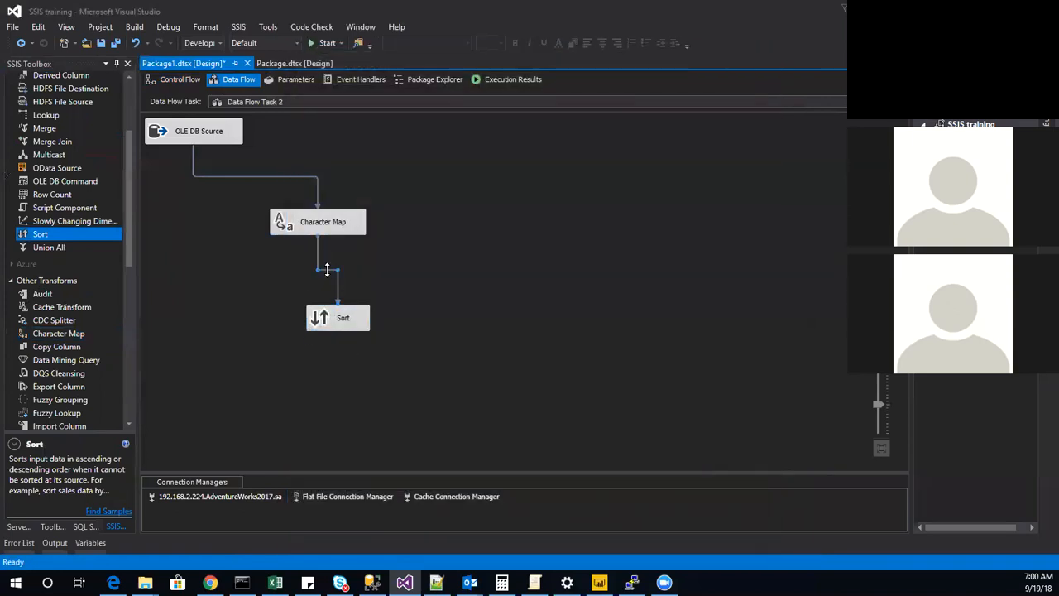
click(401, 309)
click(179, 80)
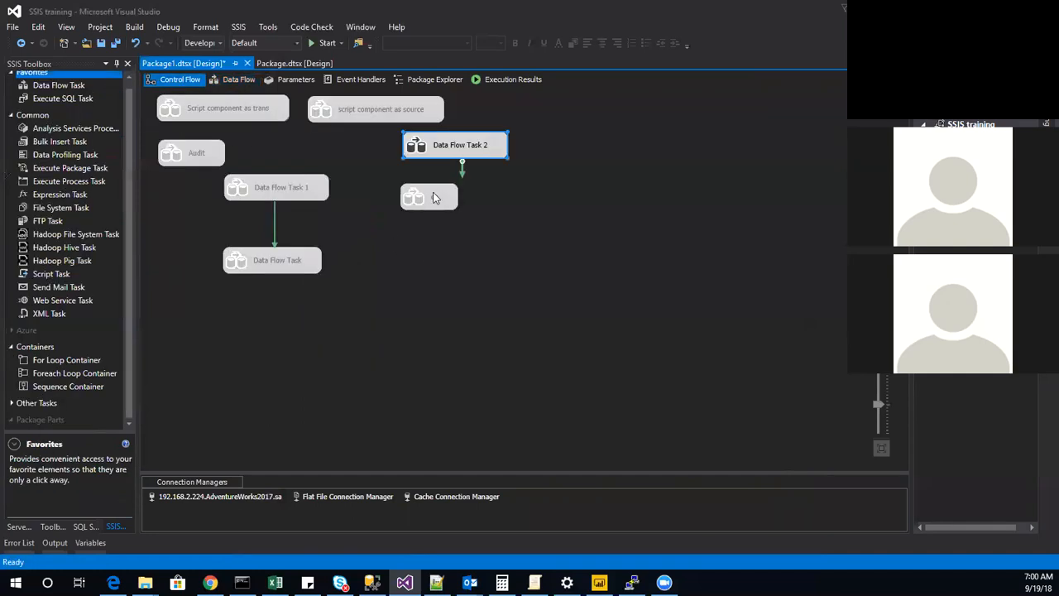
right_click(457, 151)
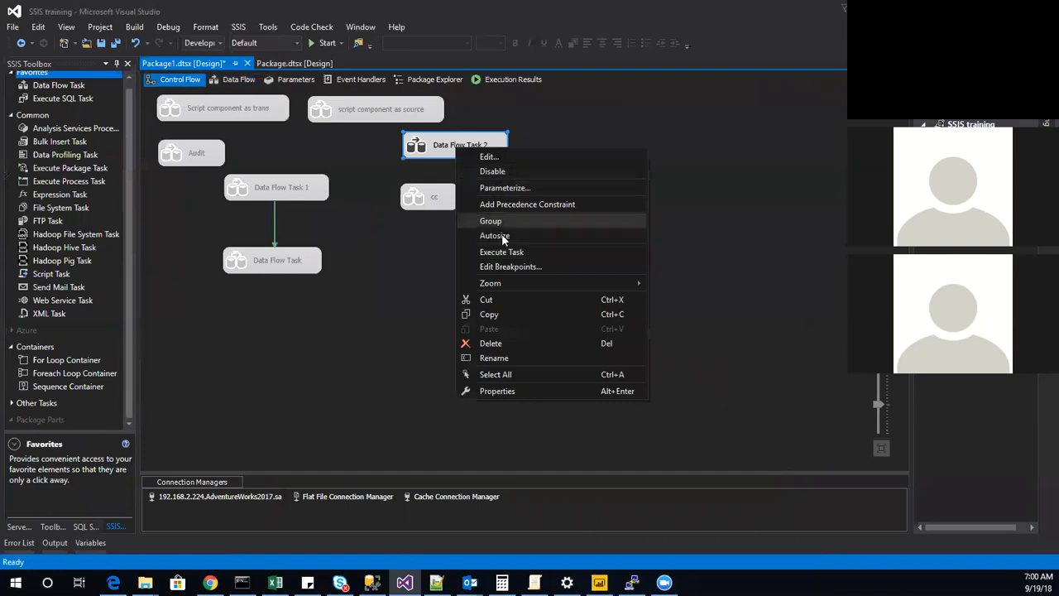
click(519, 249)
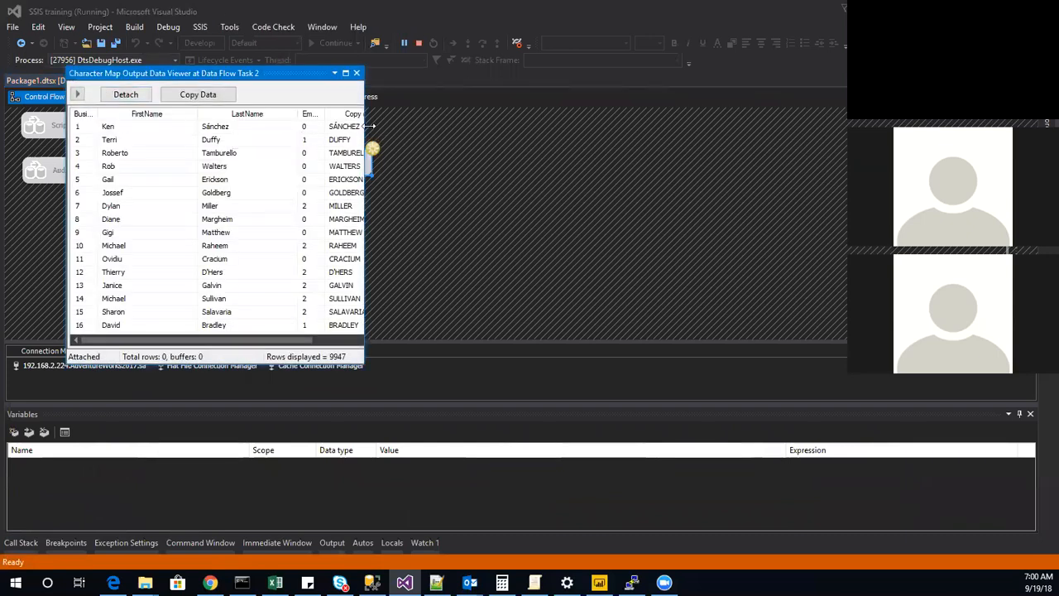
Widen the data viewer to examine both mapped copies of LastName, close the viewer and stop debugging.
drag(367, 126, 708, 126)
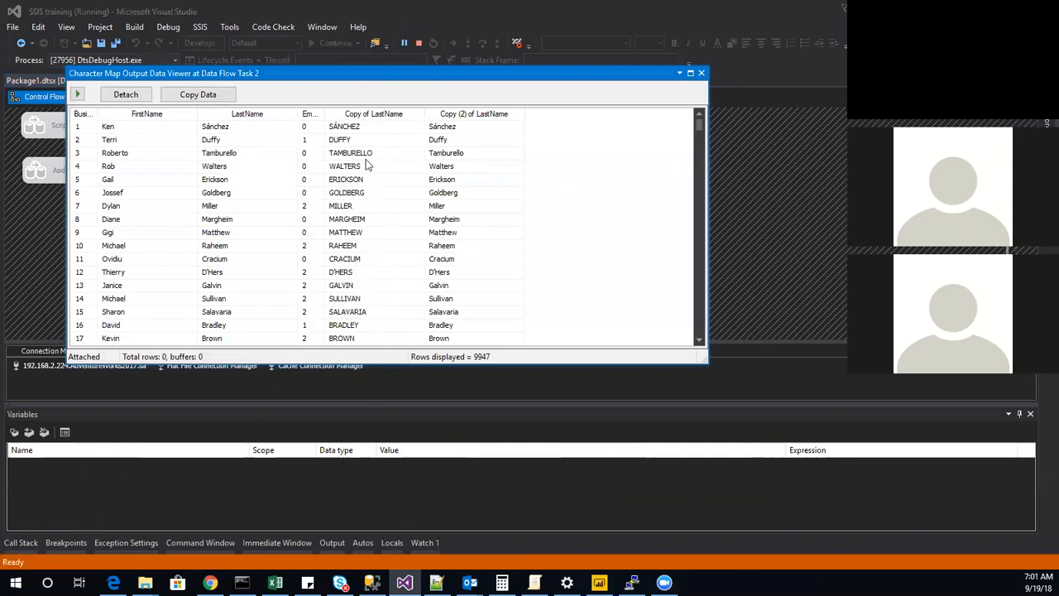
click(701, 73)
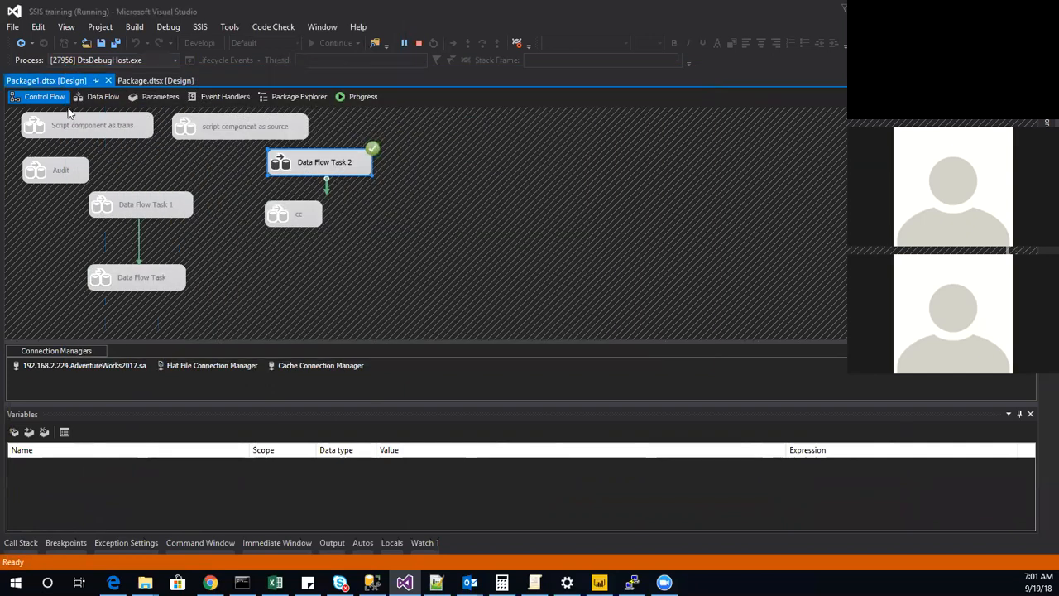
click(417, 45)
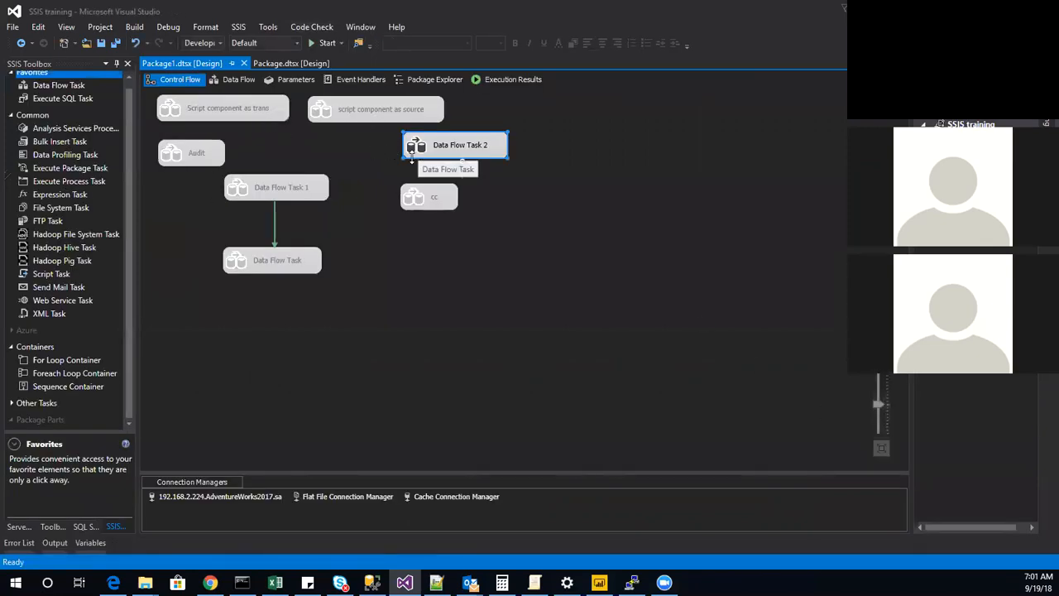
Disable Data Flow Task 2 in the control flow.
click(447, 158)
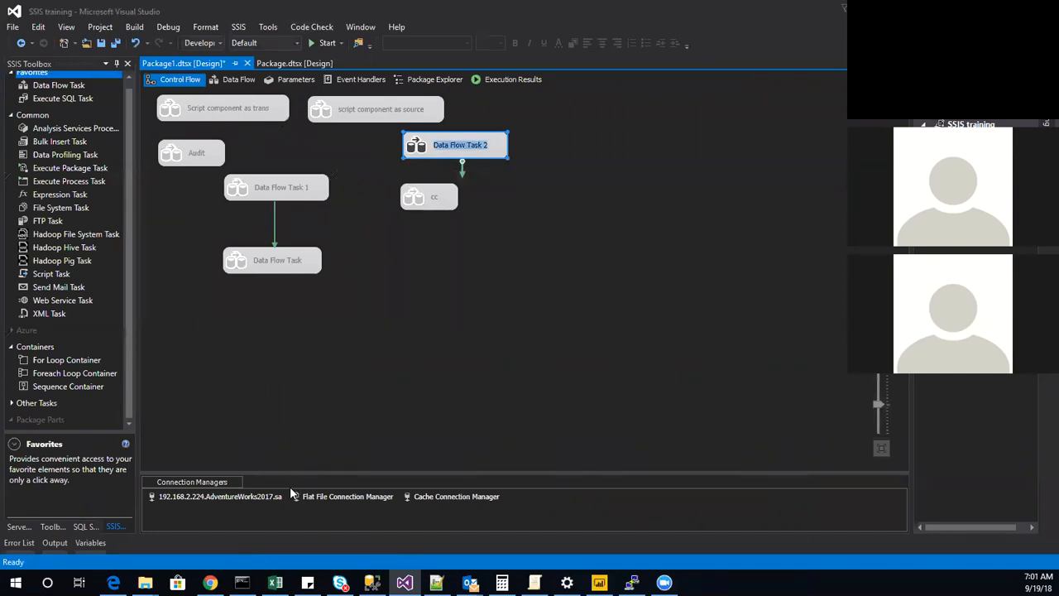
right_click(450, 130)
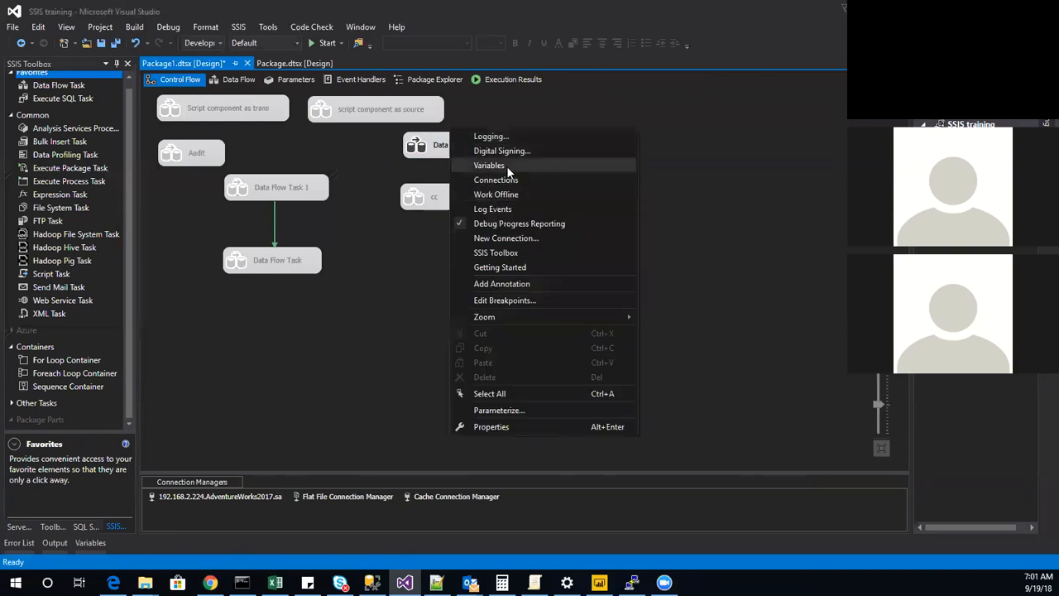
click(440, 146)
right_click(447, 144)
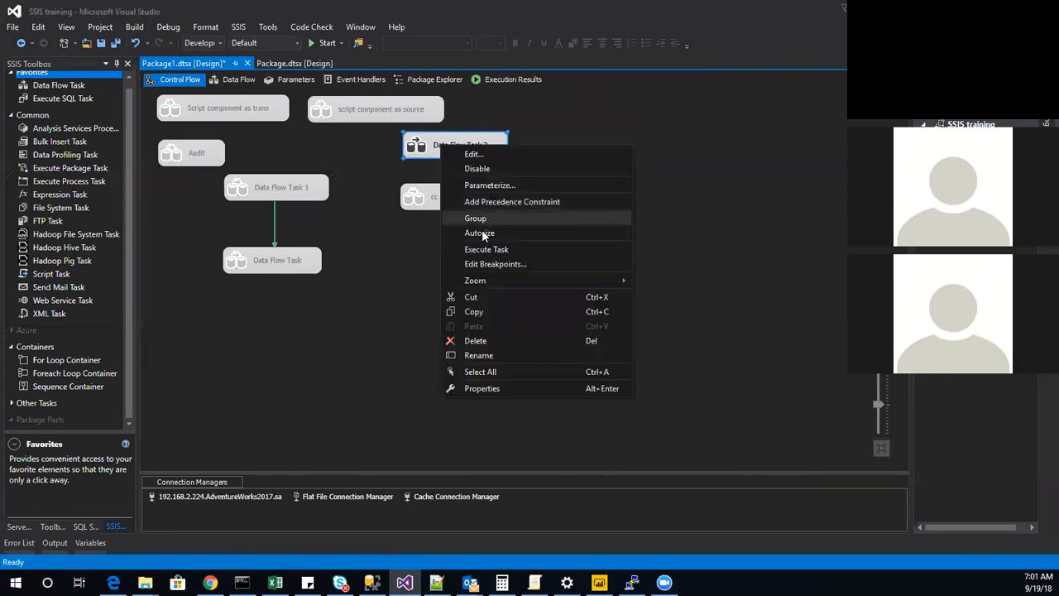
click(489, 166)
Add another Data Flow Task to the control flow and open its empty data flow.
scroll(72, 158, up, 1)
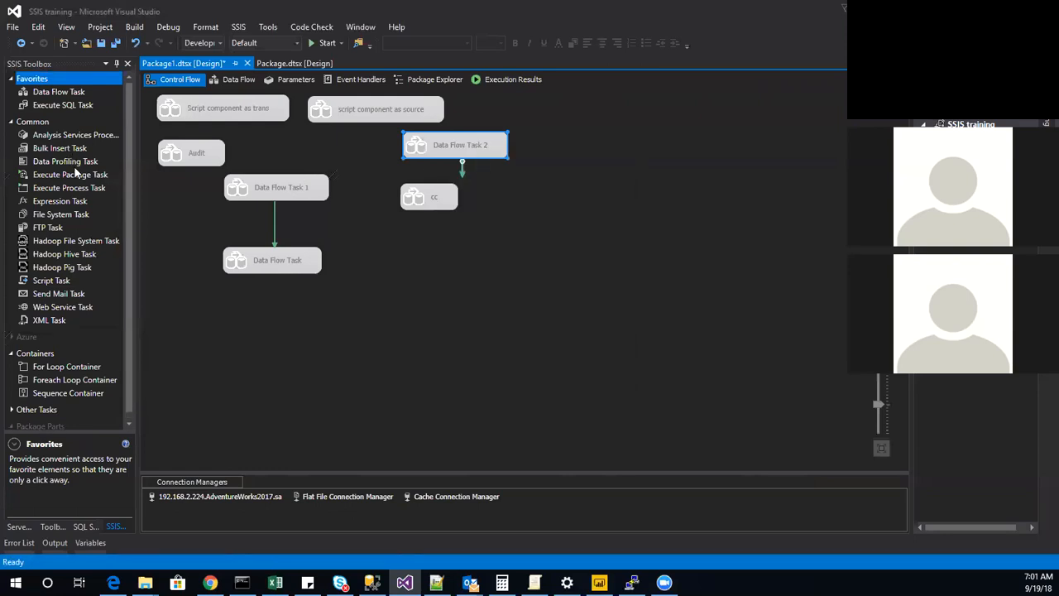
double_click(85, 93)
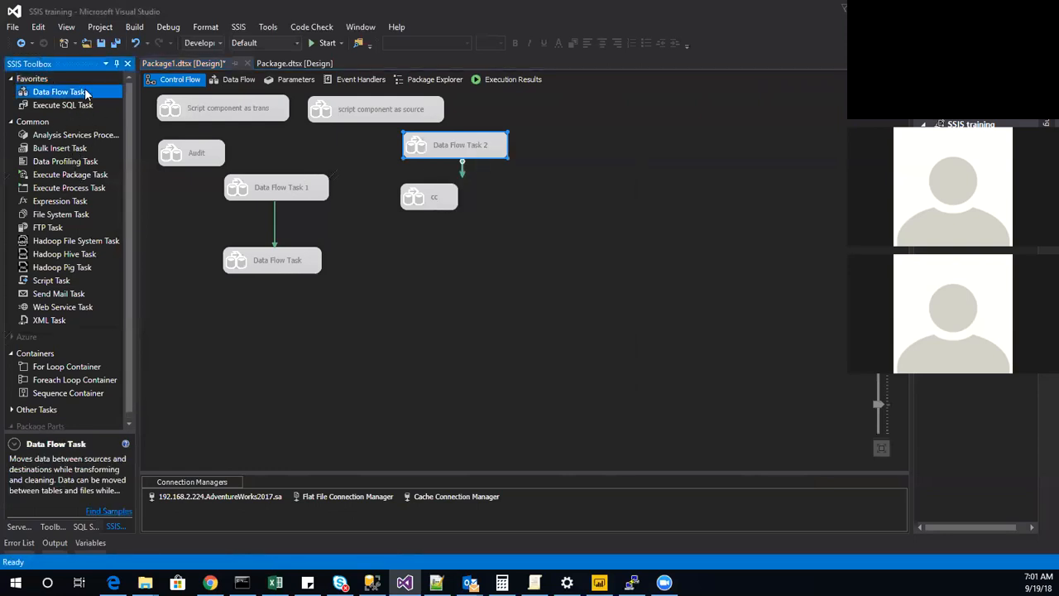
drag(312, 258, 395, 250)
double_click(393, 246)
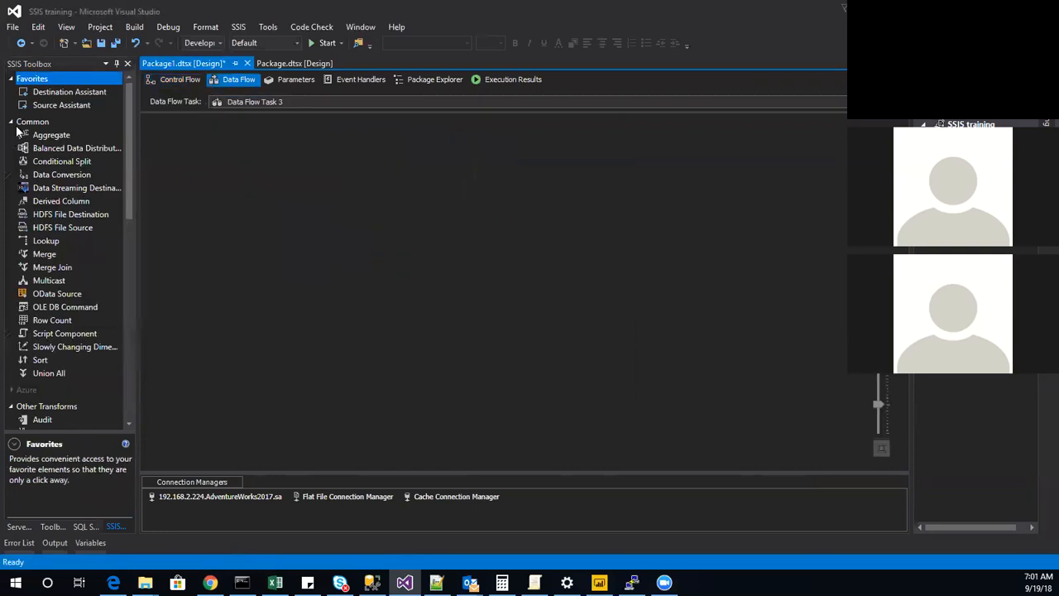
Find the Export Column and Import Column transforms in the toolbox and compare their descriptions.
scroll(50, 306, down, 12)
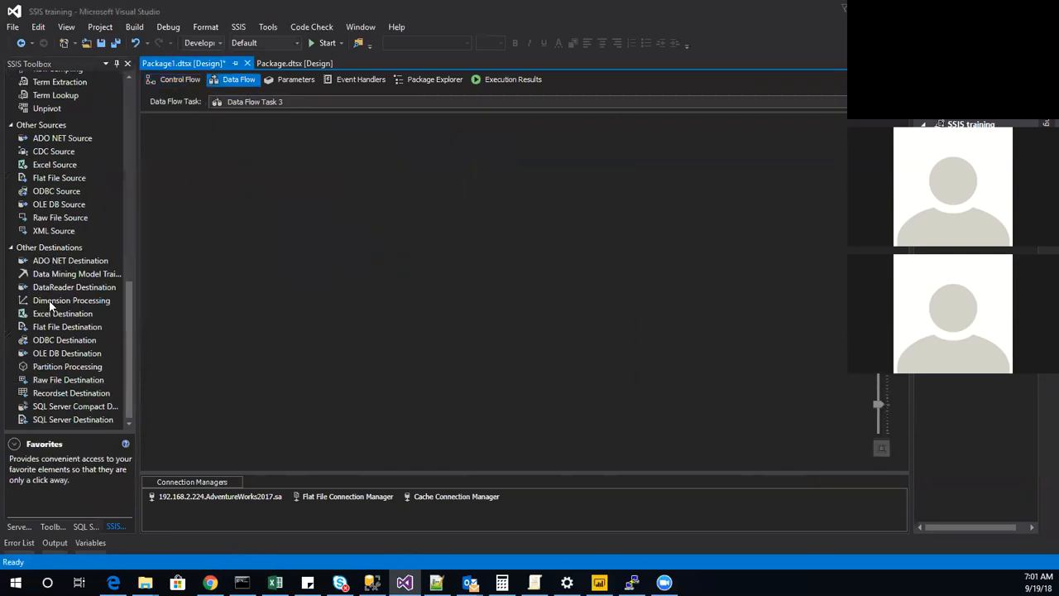
scroll(53, 216, up, 4)
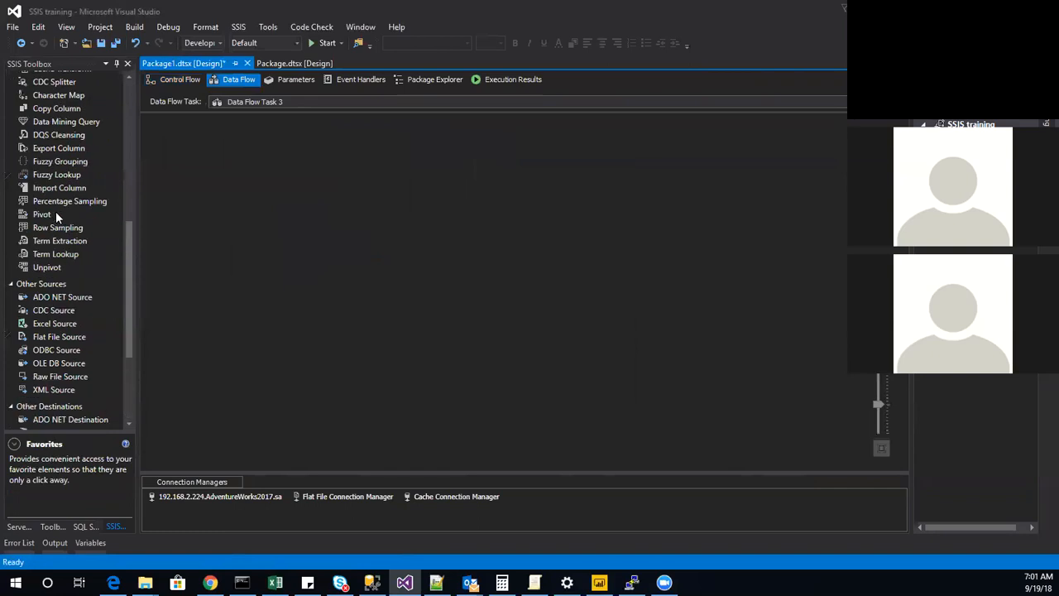
scroll(72, 128, up, 2)
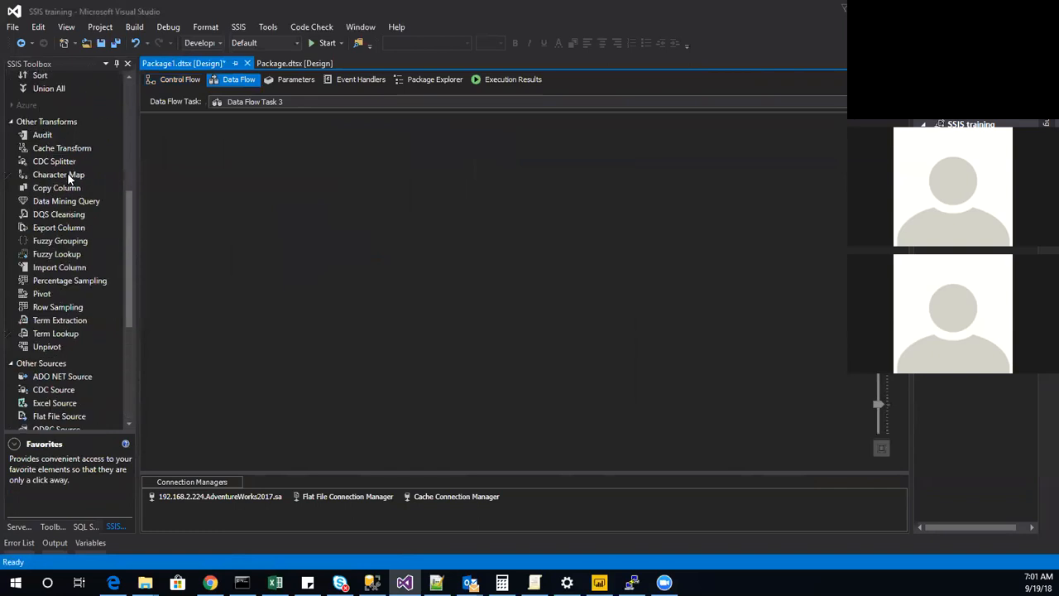
click(73, 230)
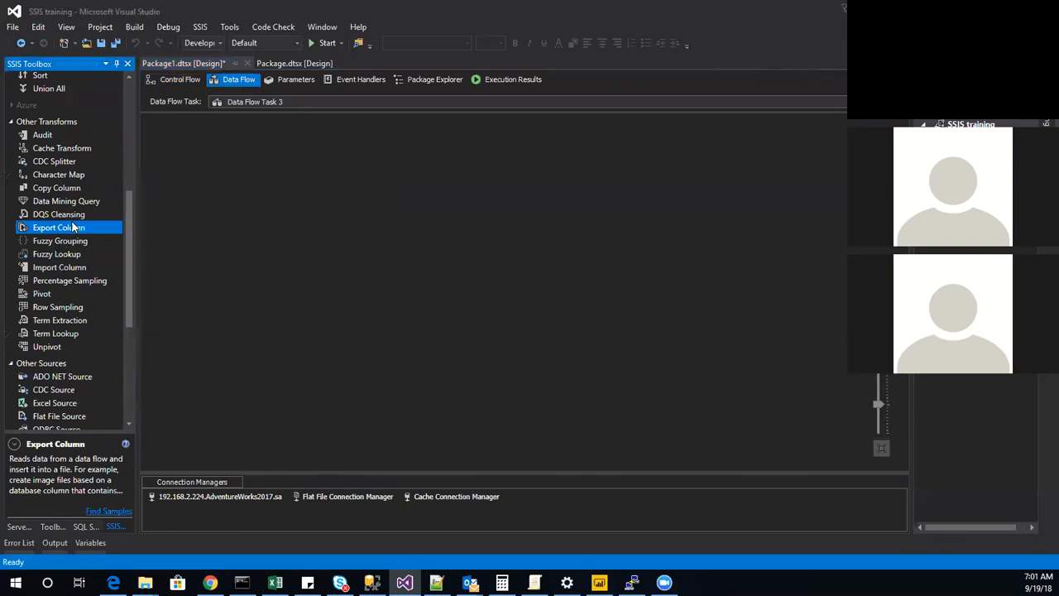
click(58, 267)
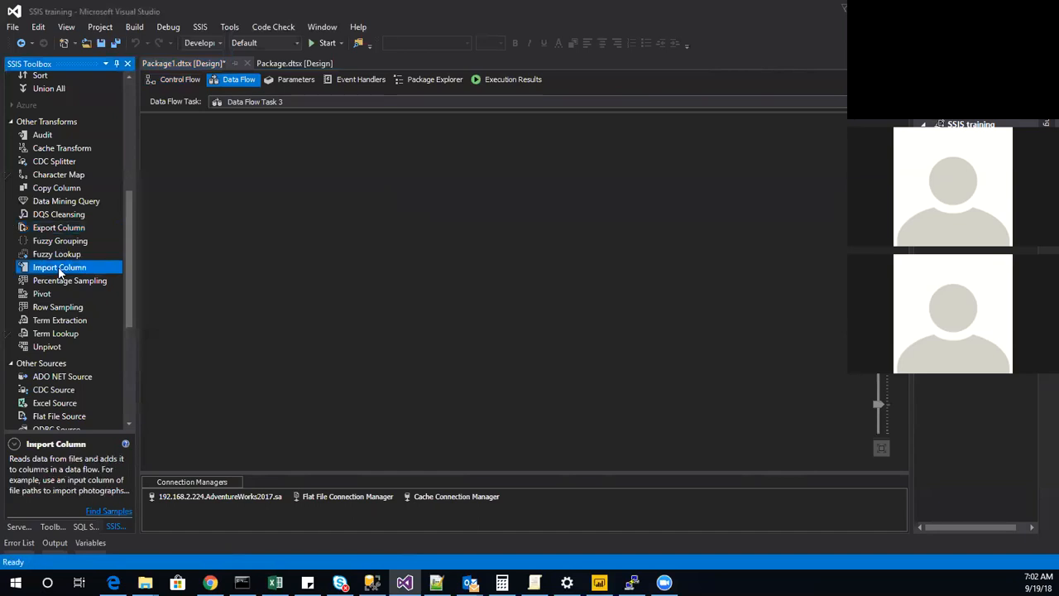
click(87, 228)
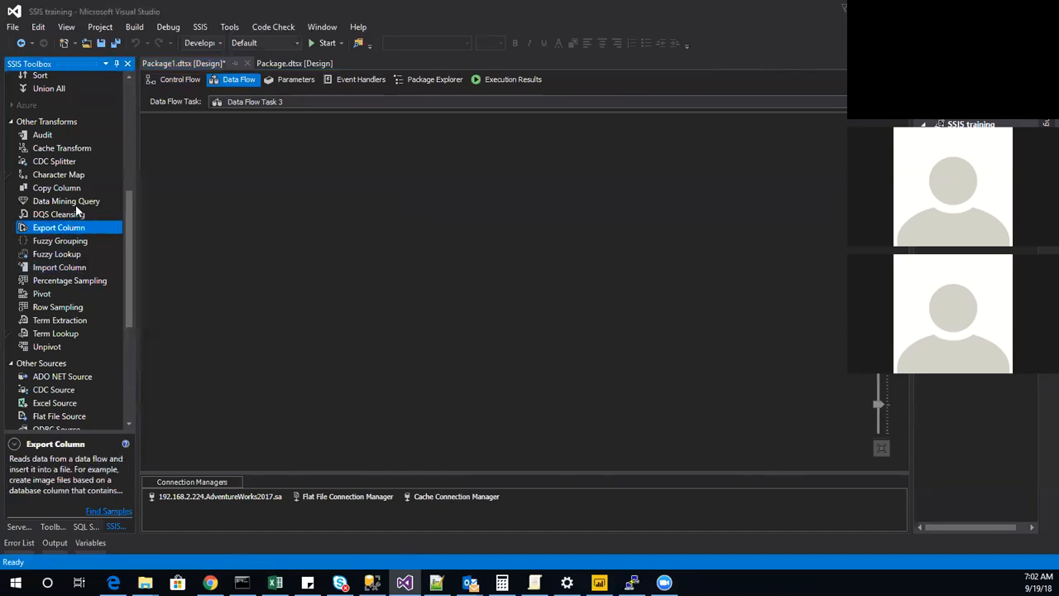
click(63, 273)
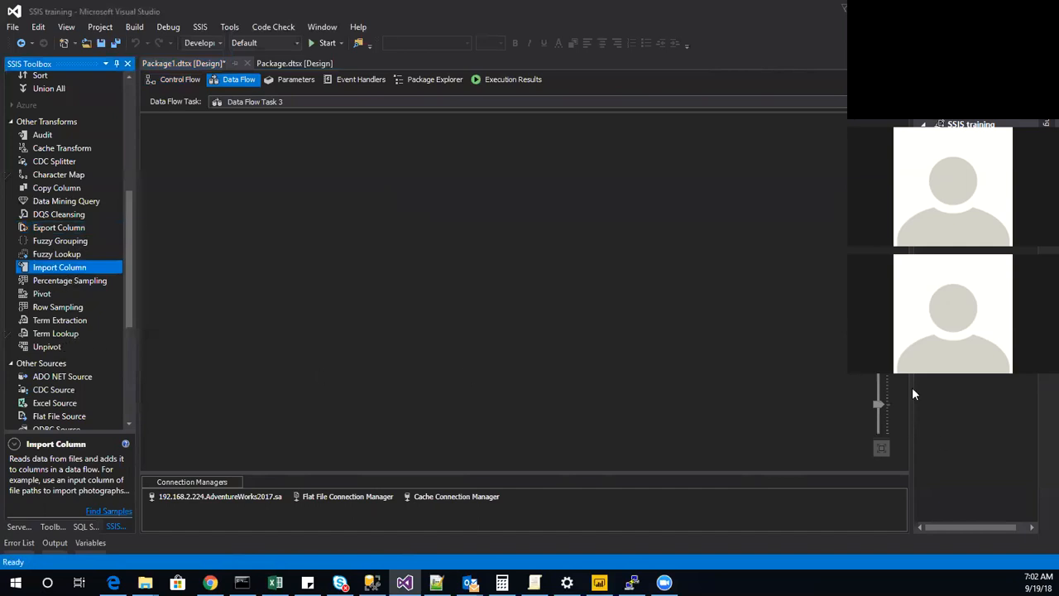
Switch to the fox image results in Chrome and start saving the first fox image, choosing the SSIS training folder.
key(alt+Tab)
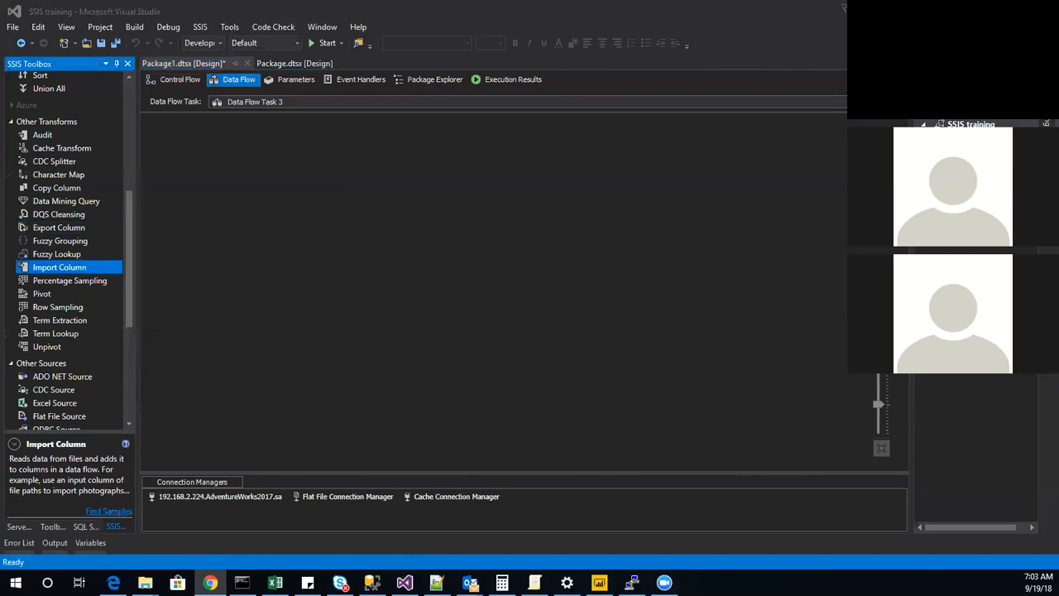
key(alt+Tab)
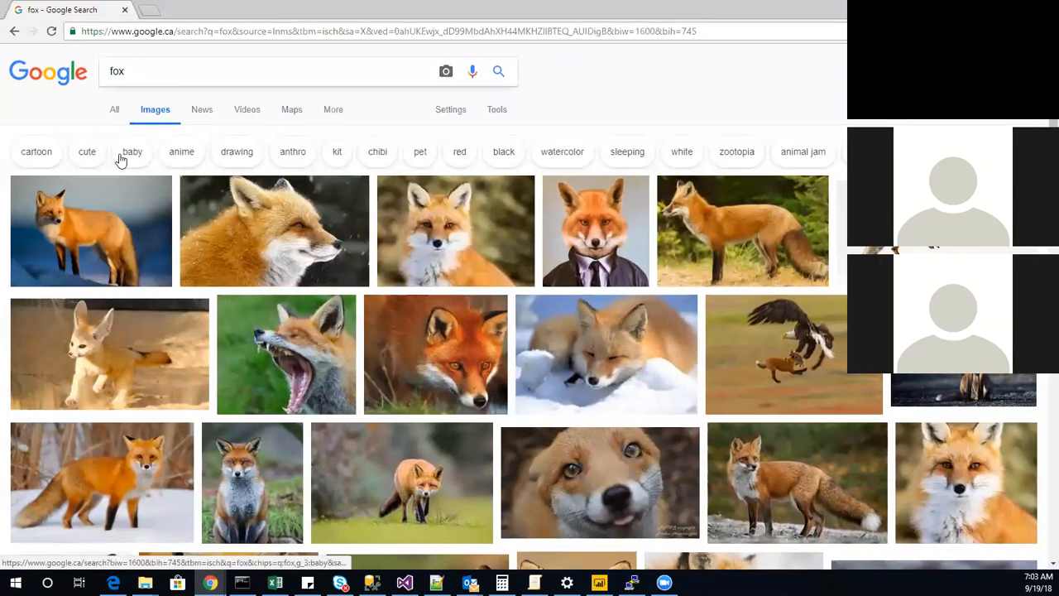
right_click(120, 208)
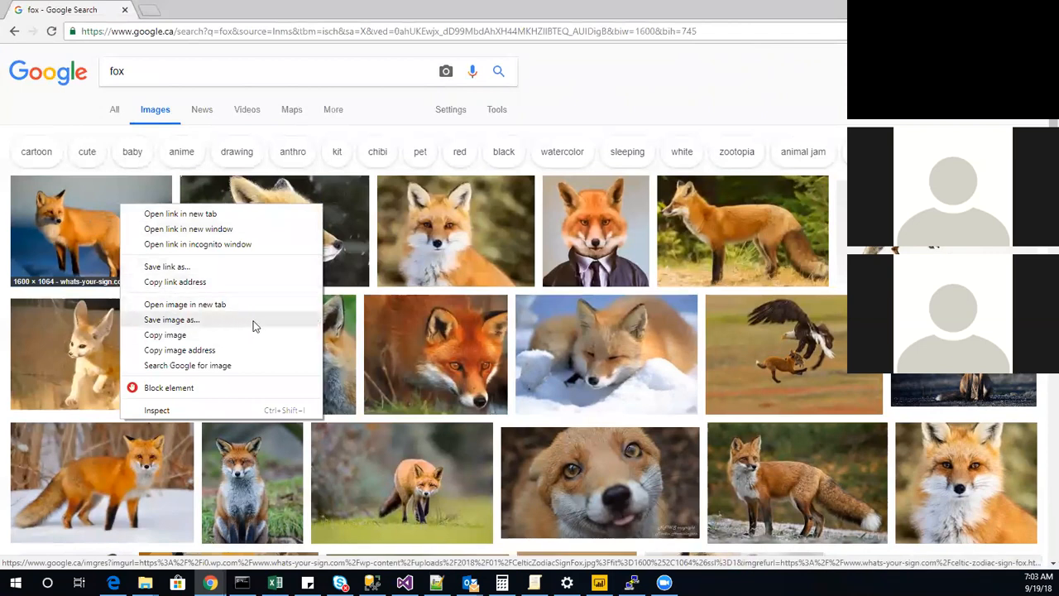
click(171, 320)
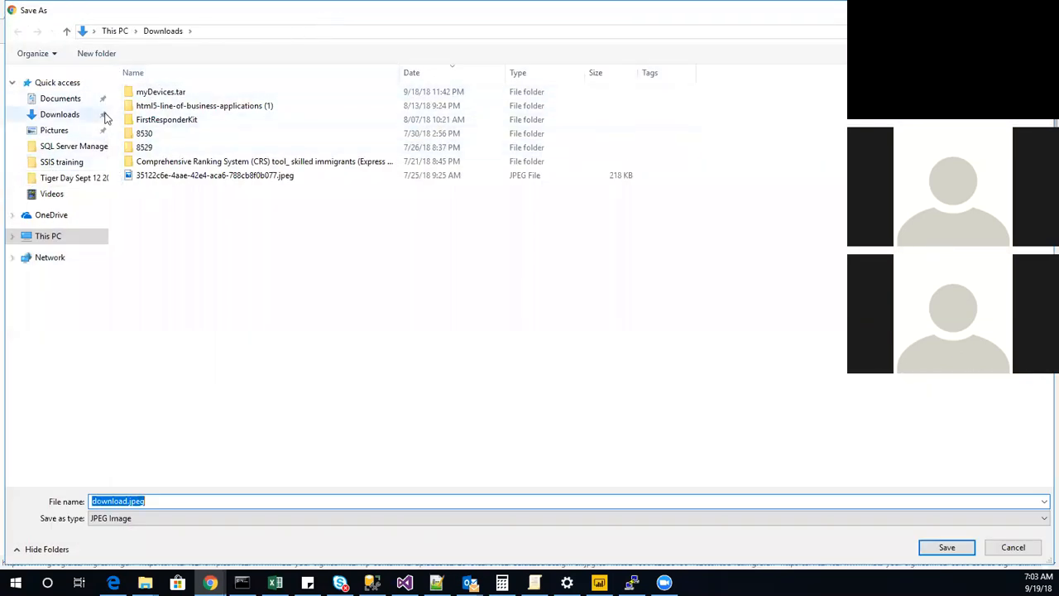
click(72, 162)
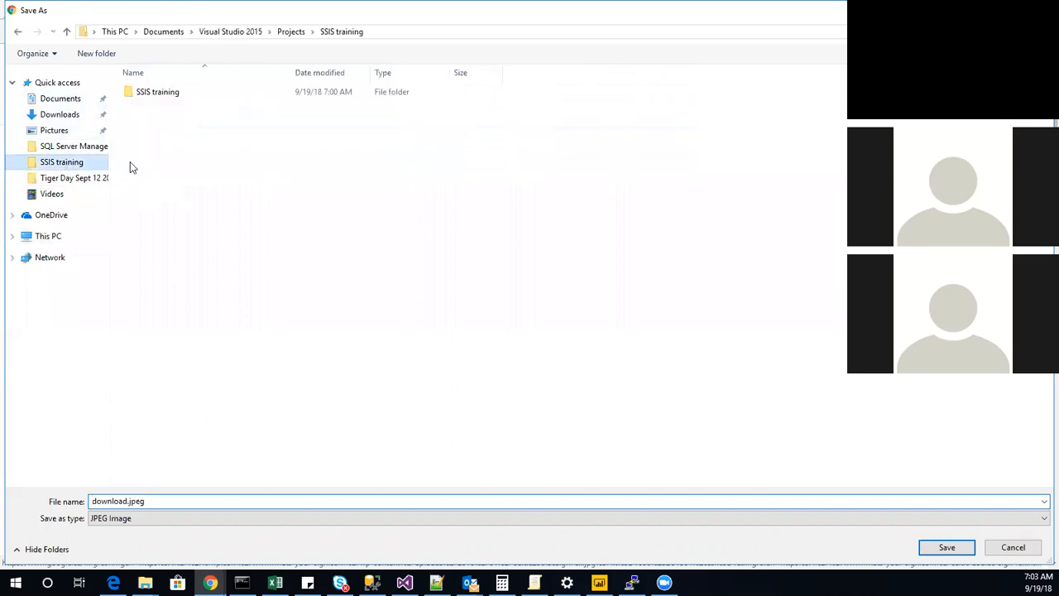
Create a folder named images inside the SSIS training folder.
right_click(152, 136)
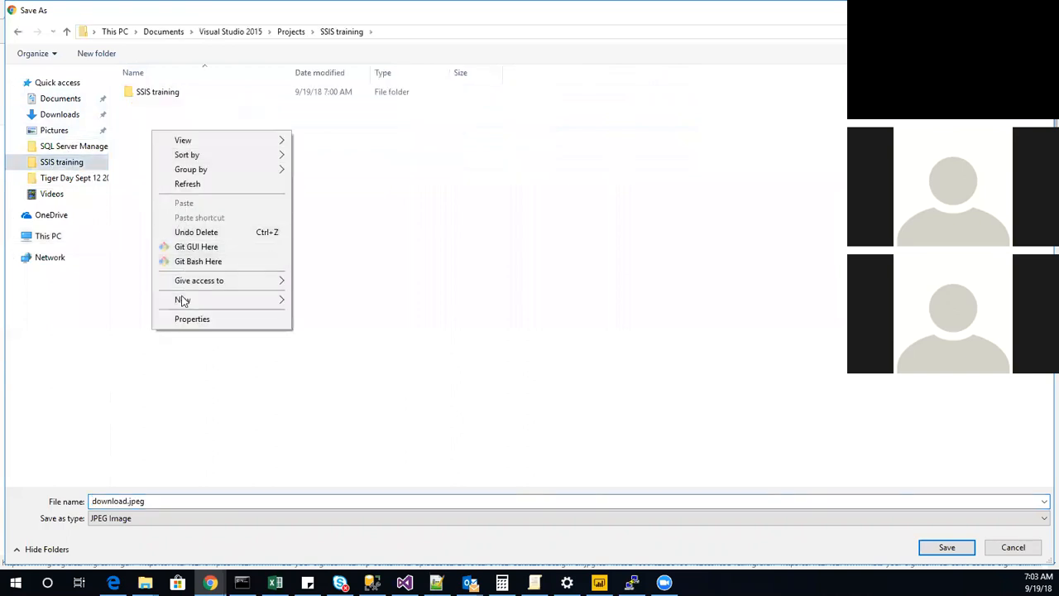
mouse_move(184, 300)
click(320, 301)
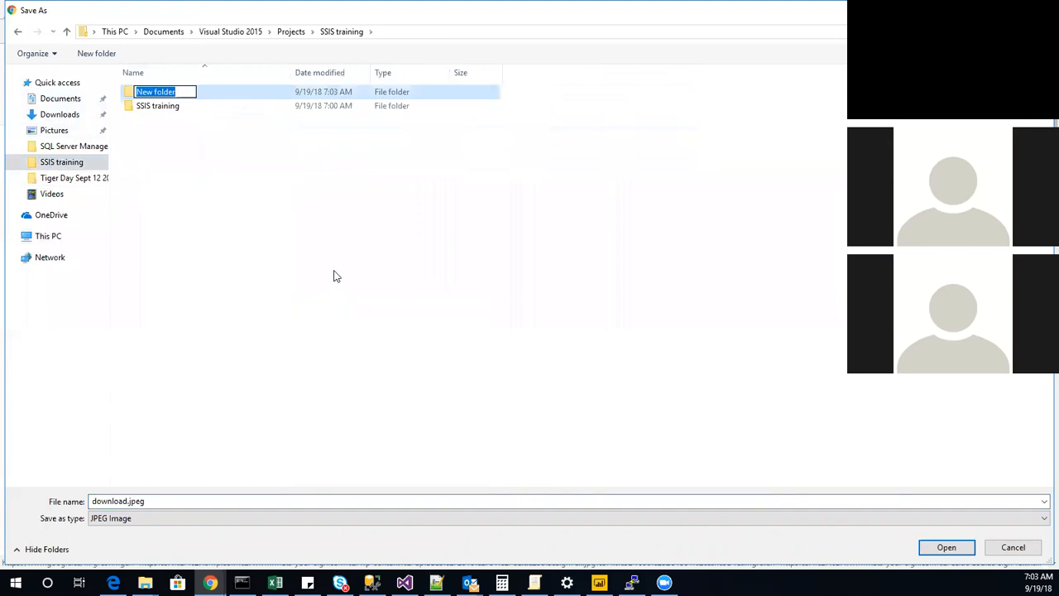
text(ima)
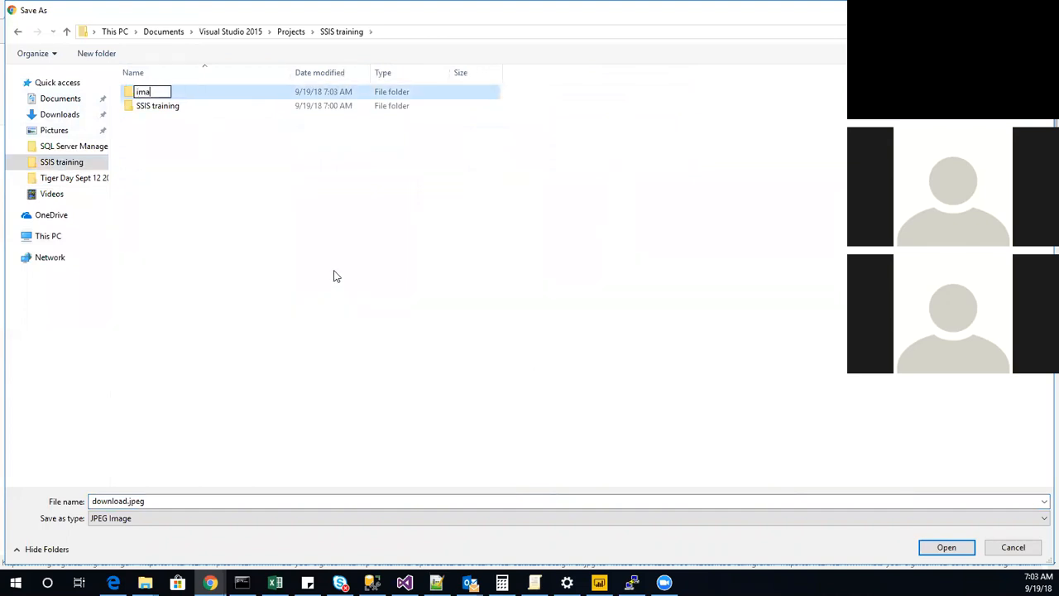
text(ges)
key(Return)
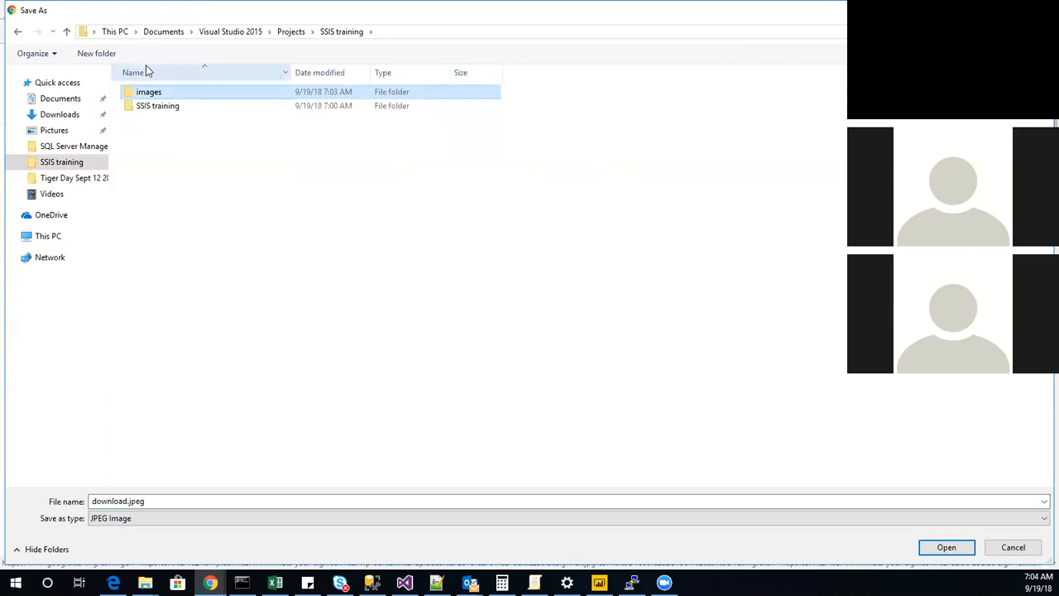
Save the first fox image in the images folder as fox.jpeg.
double_click(151, 94)
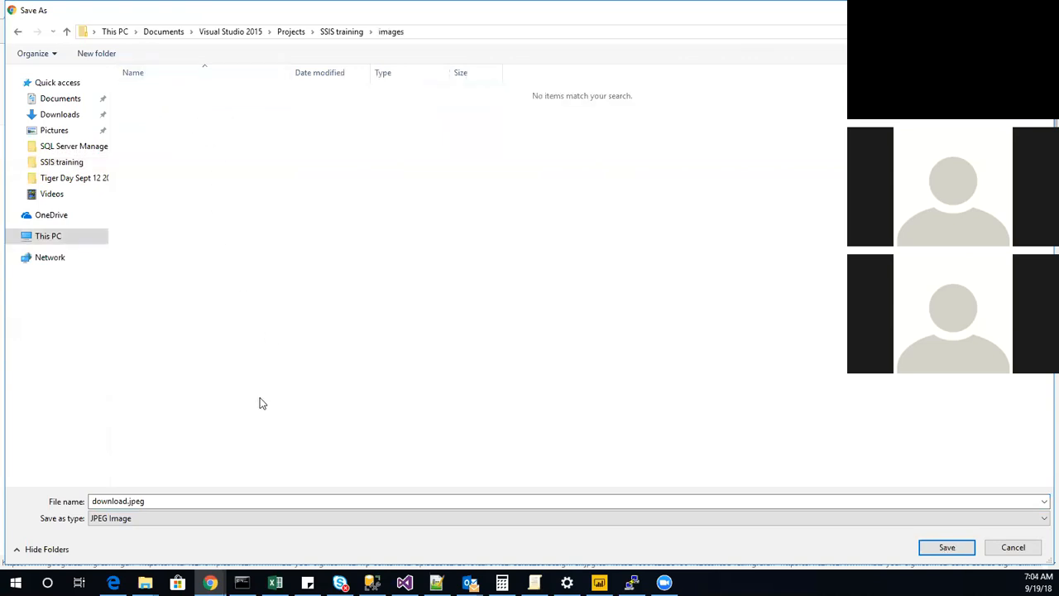
click(127, 502)
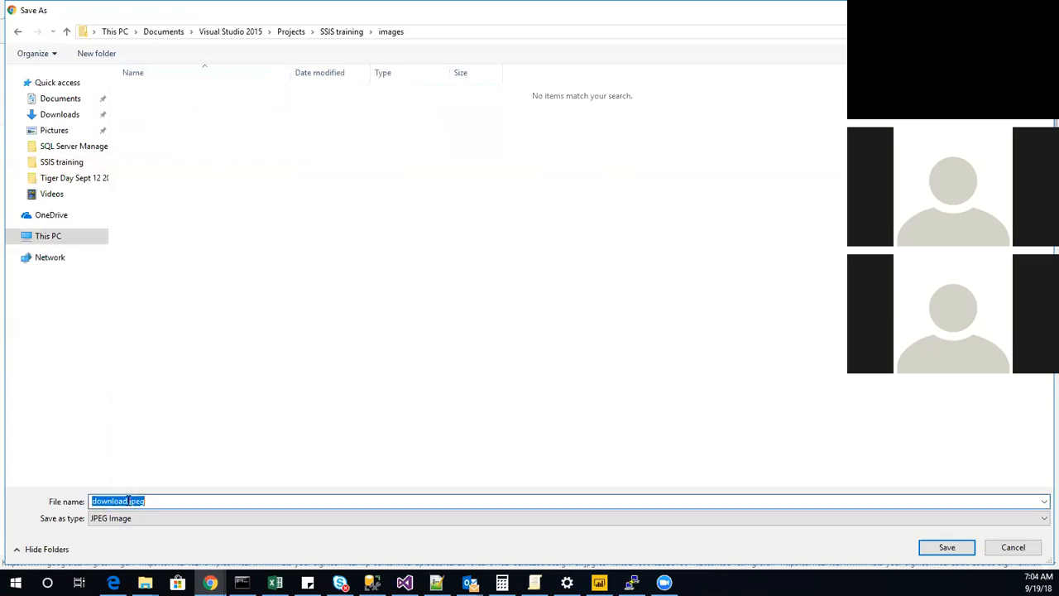
click(129, 501)
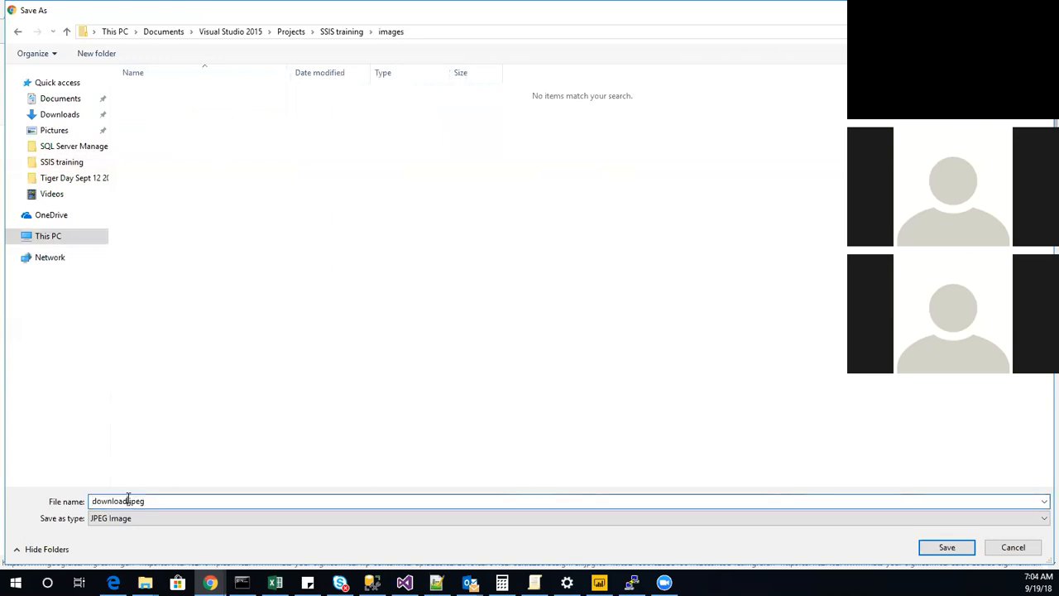
double_click(129, 501)
text(fox)
key(Return)
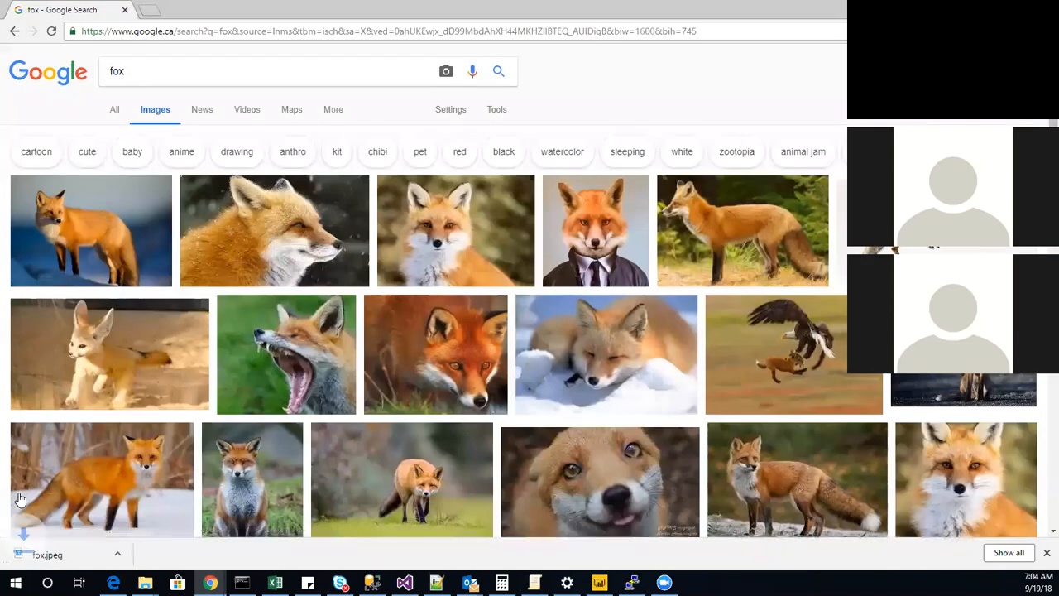
Save the yawning fox image in the images folder as fox2.jpeg.
right_click(314, 377)
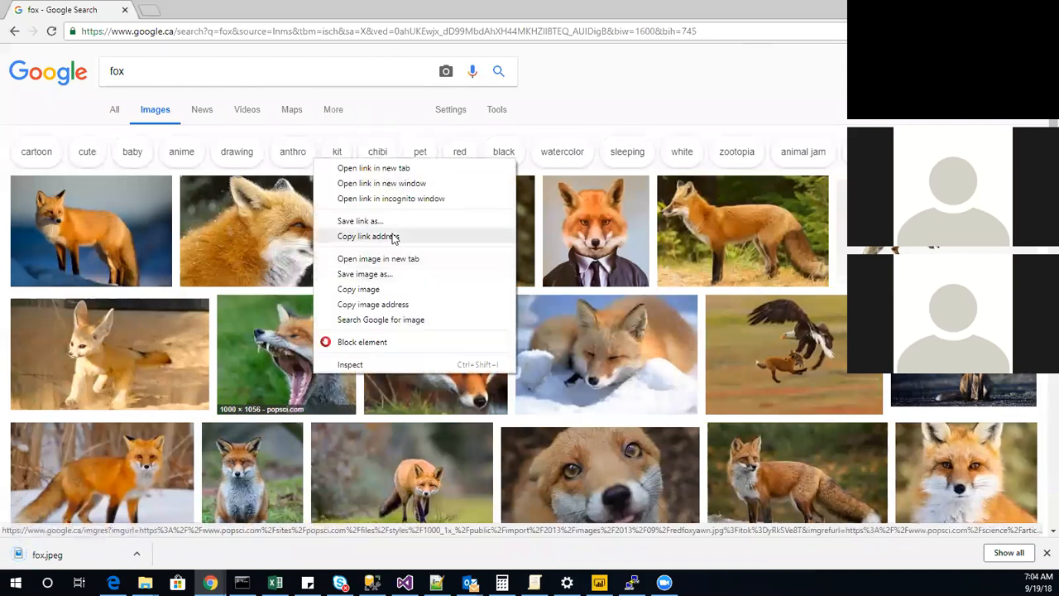
click(386, 274)
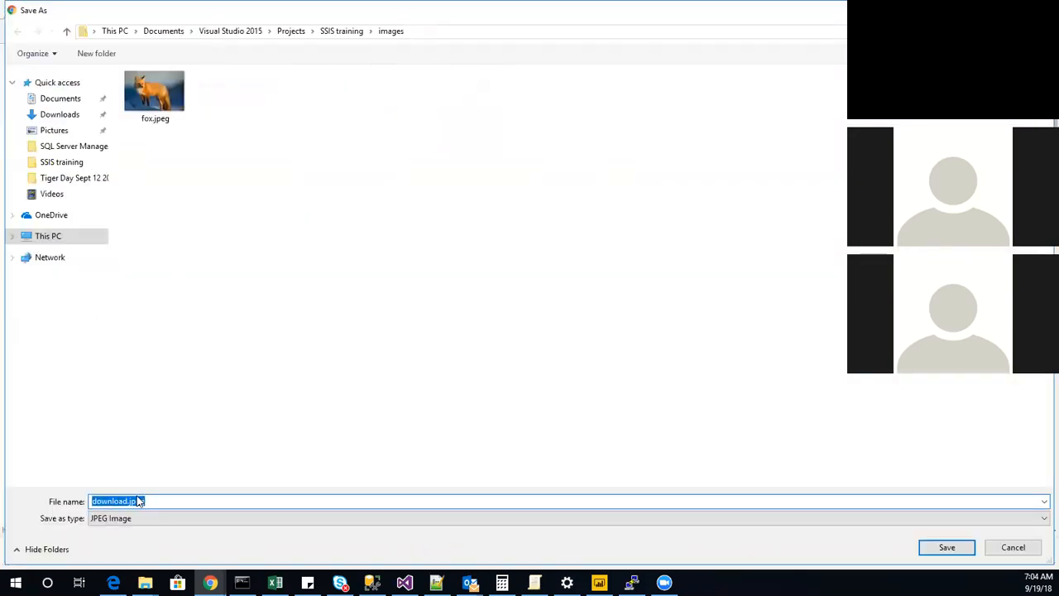
click(126, 502)
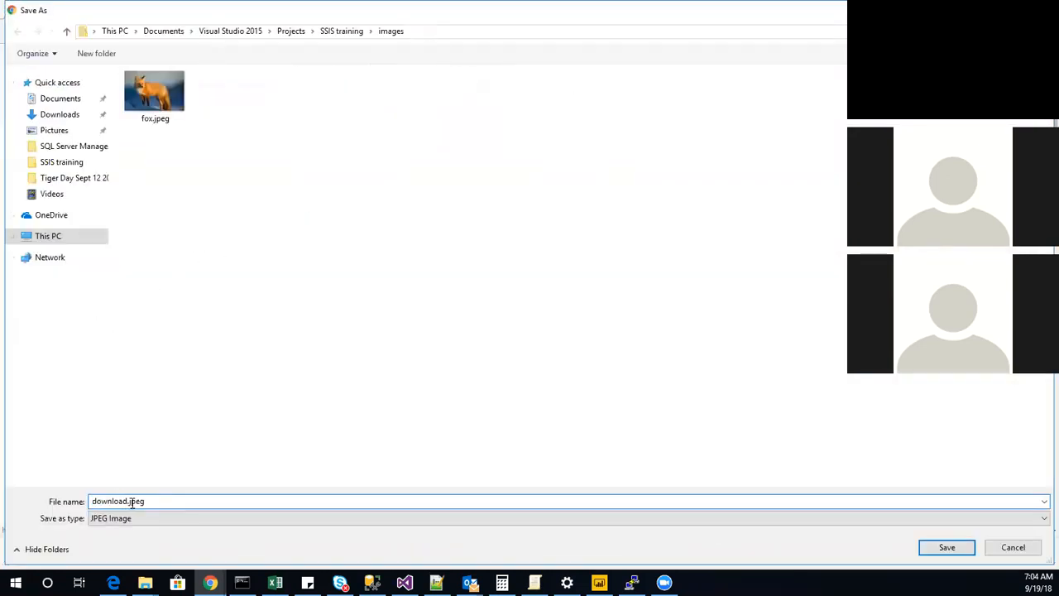
mouse_move(145, 582)
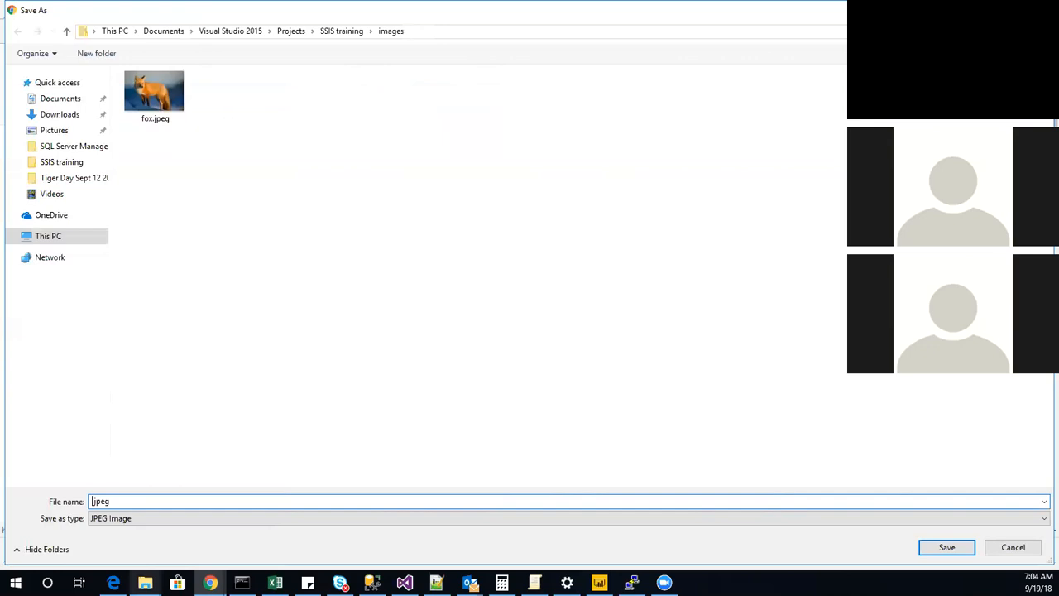
text(fox2)
key(Return)
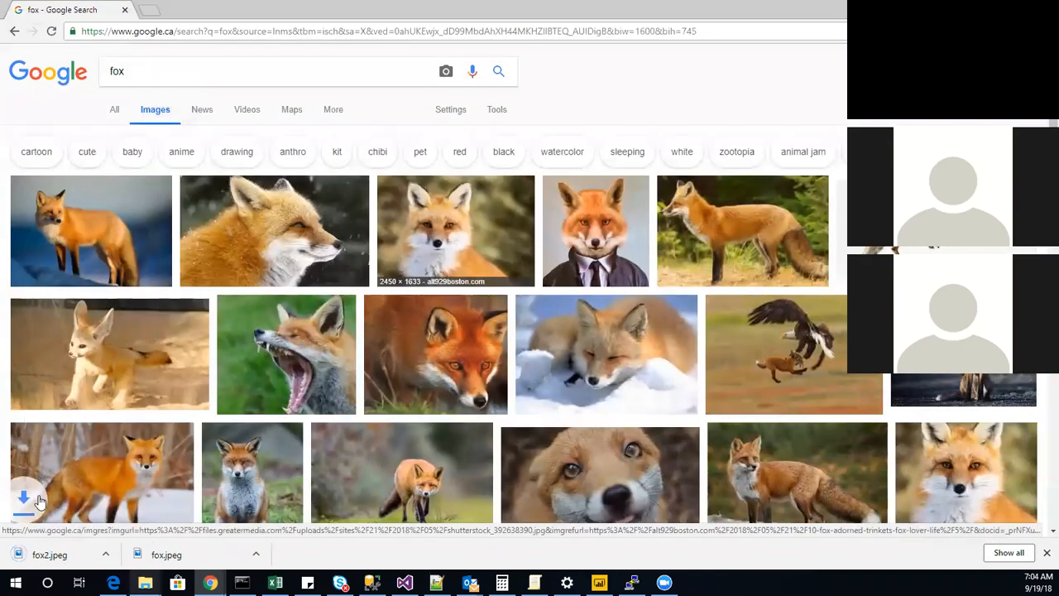
Save the image of the fox in a suit to the images folder as fox3.
right_click(601, 216)
click(669, 330)
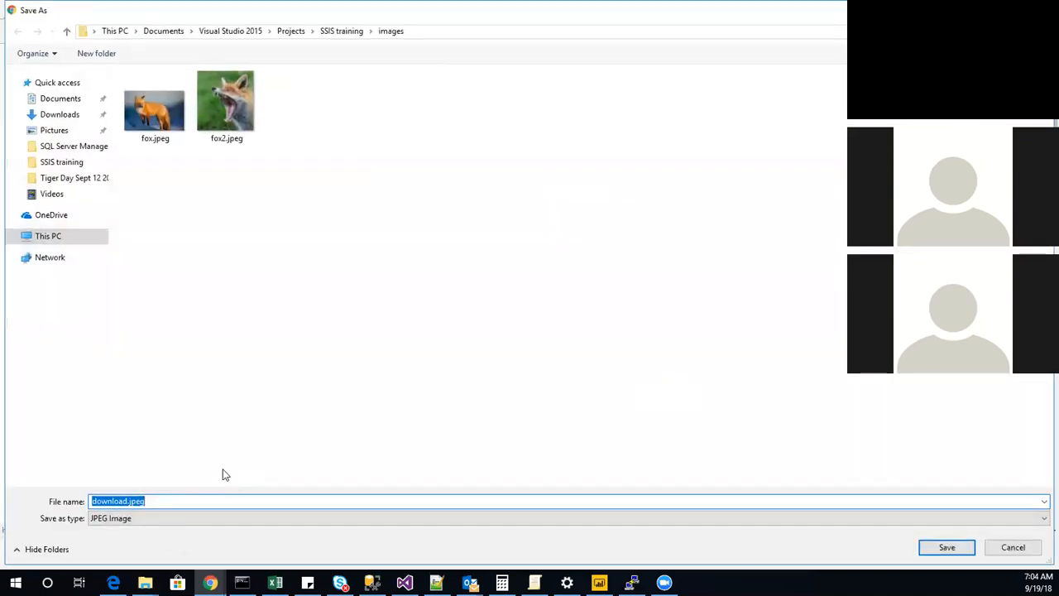
text(fox3)
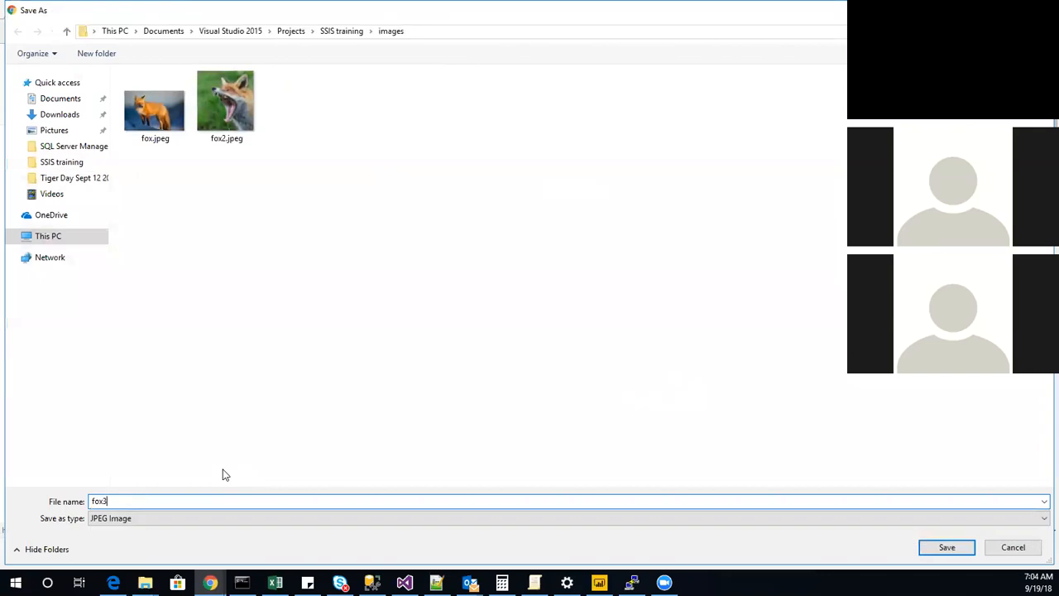
key(Return)
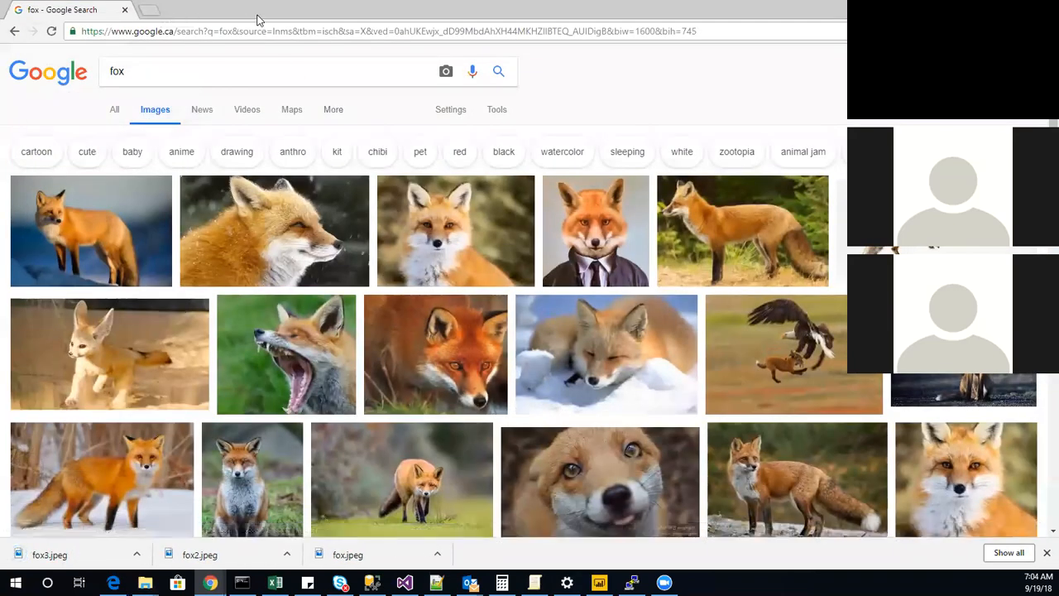
Switch to the images folder in File Explorer and create a text document there, keeping its default name.
key(alt+Tab)
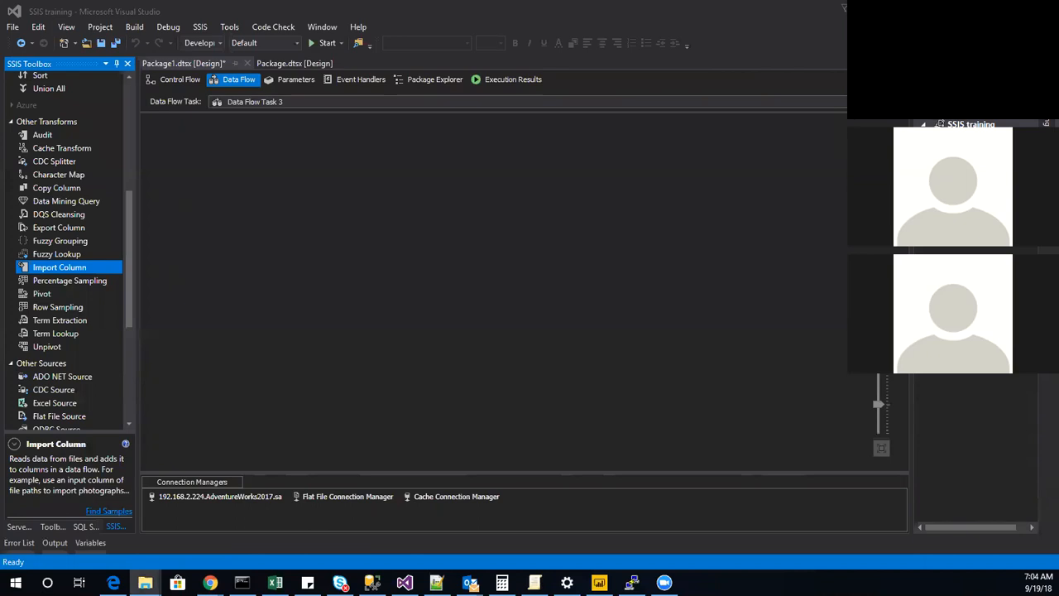
click(145, 583)
right_click(497, 389)
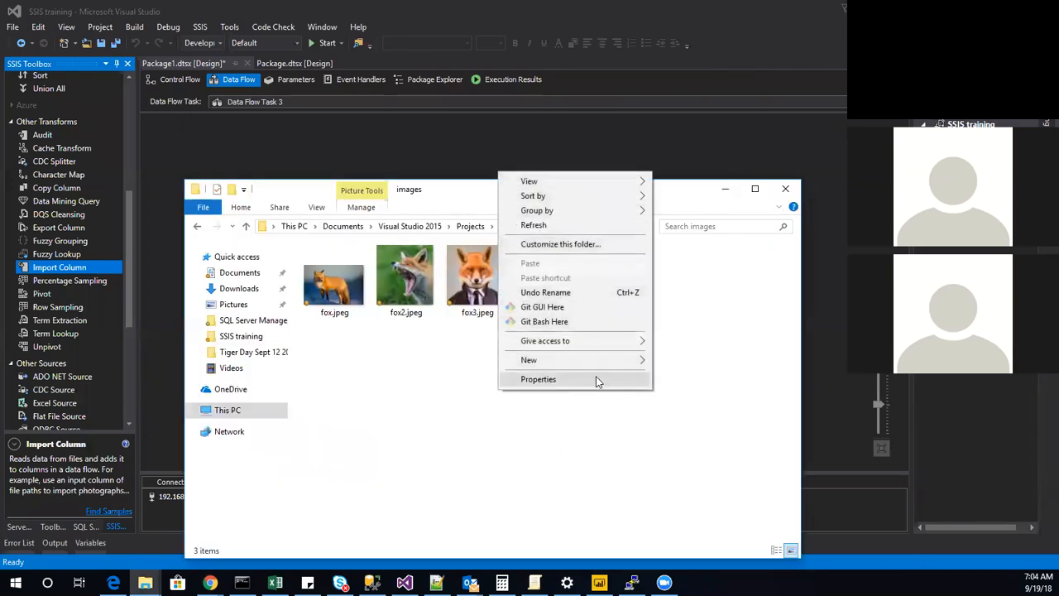
mouse_move(634, 360)
click(687, 508)
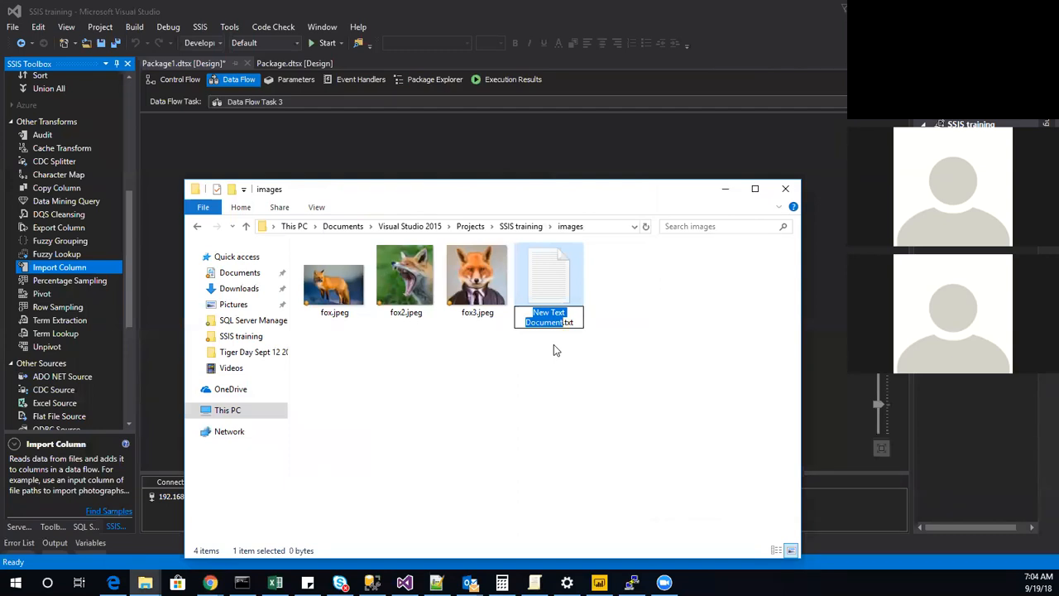
key(Return)
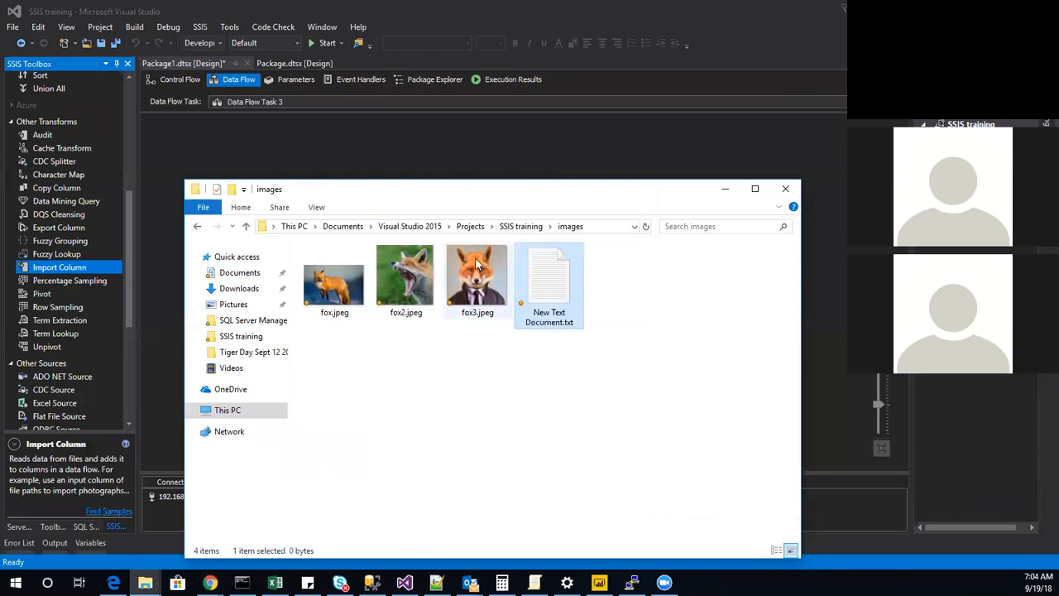
Open the new text document in Notepad and enter the header paths followed by the full path of fox.jpeg in the images folder.
double_click(562, 257)
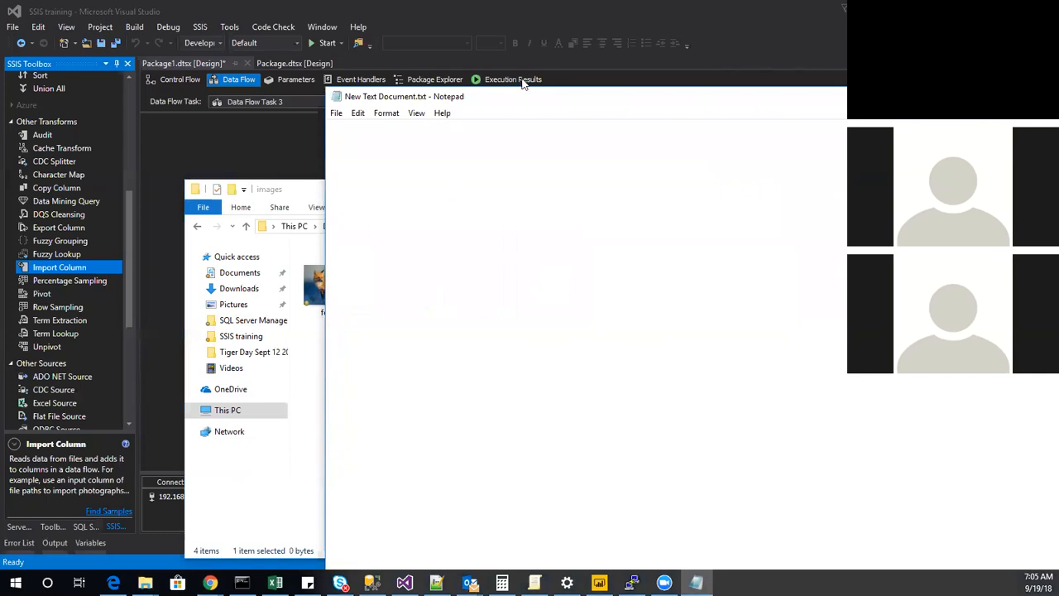
drag(525, 87, 483, 379)
click(481, 226)
key(ctrl+c)
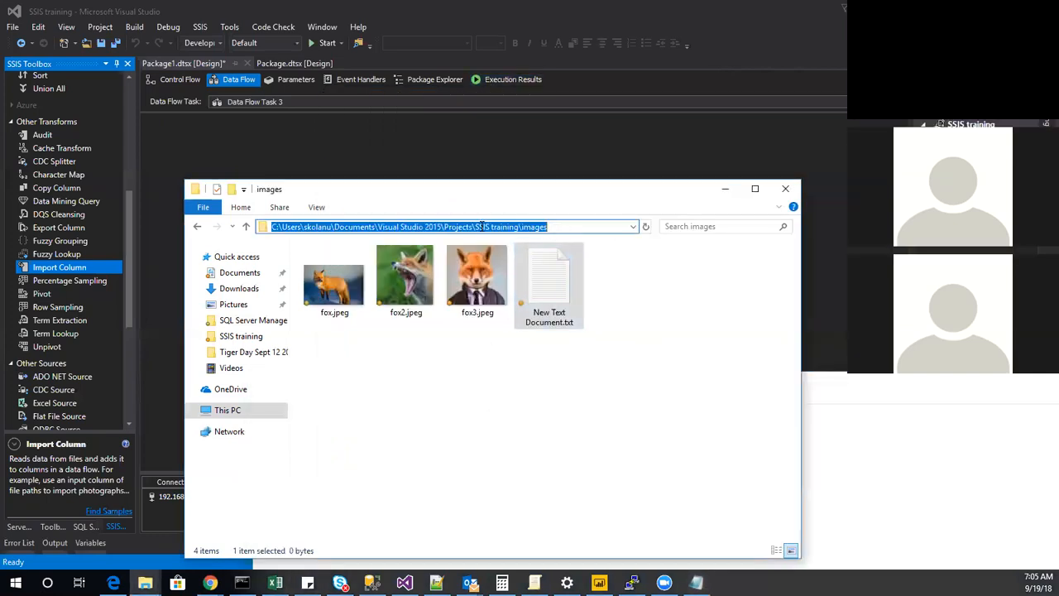
right_click(481, 226)
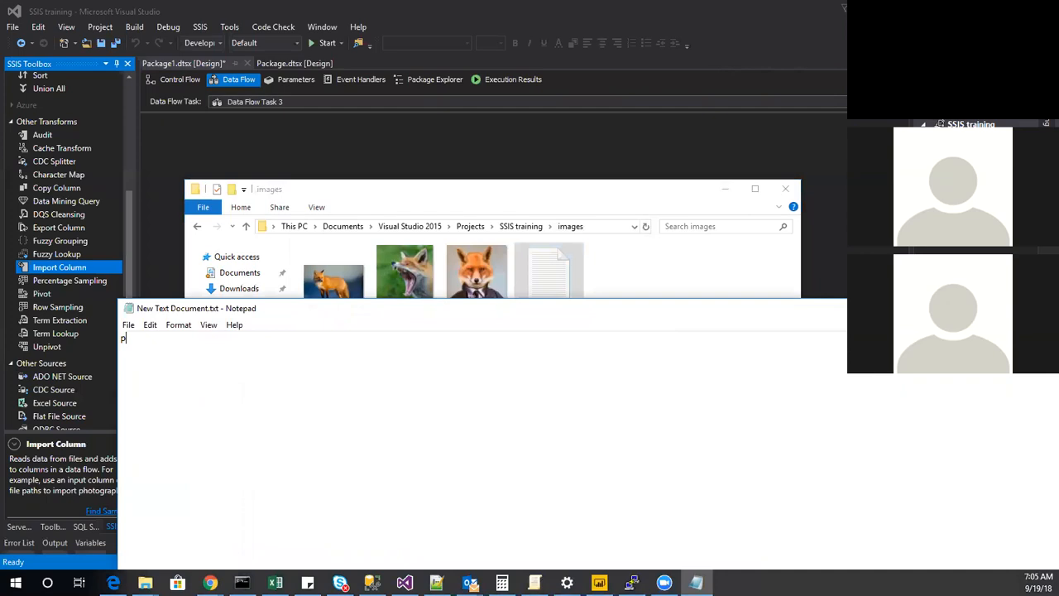
text(ths)
key(ctrl+v)
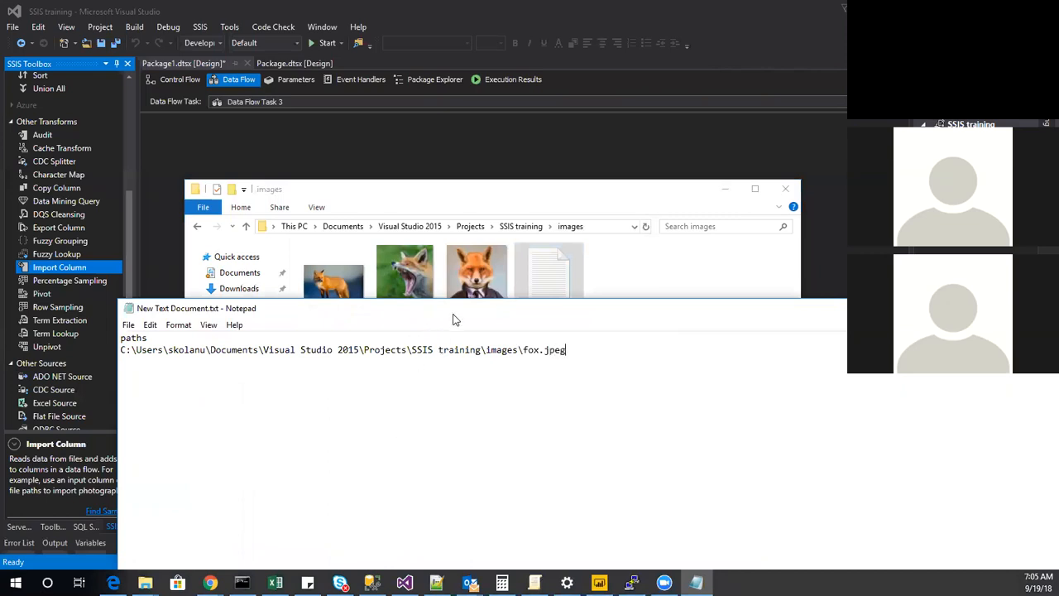
Copy the fox.jpeg path line and paste it on two new lines beneath it.
drag(450, 315, 415, 416)
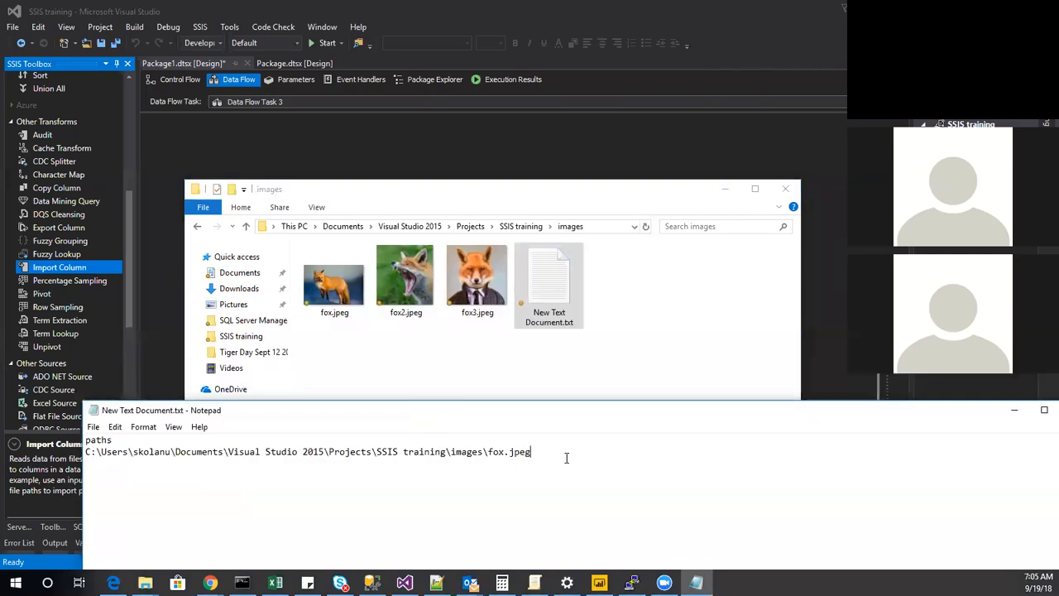
drag(565, 457, 85, 452)
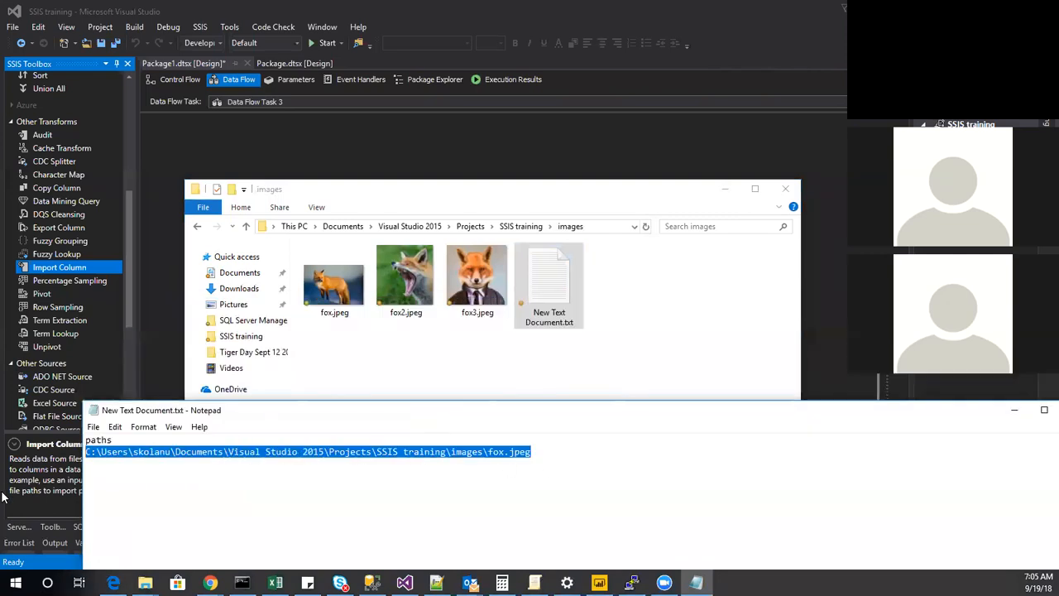
key(Right)
key(Return)
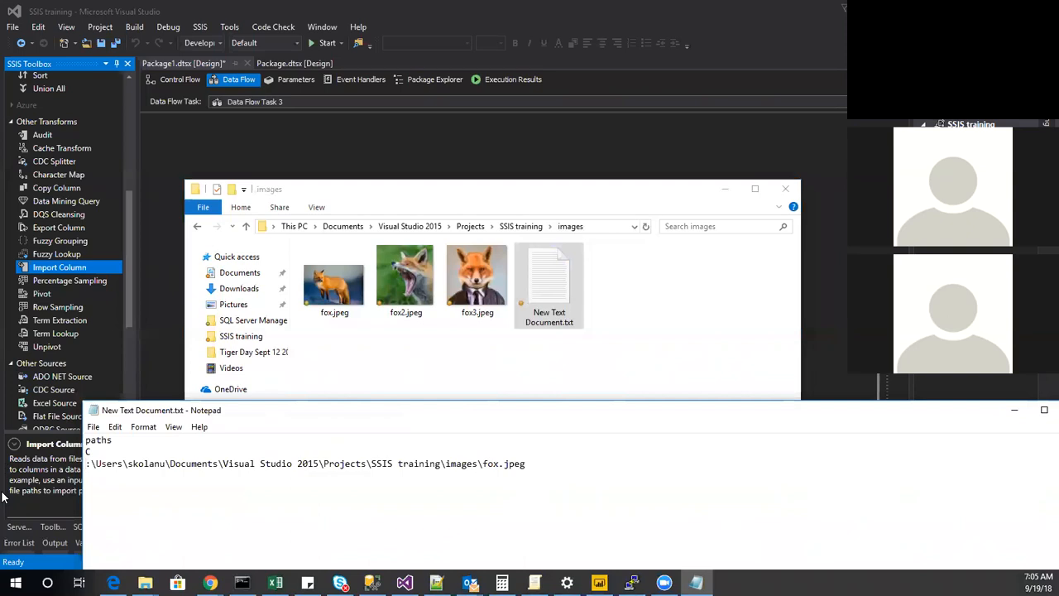
key(BackSpace)
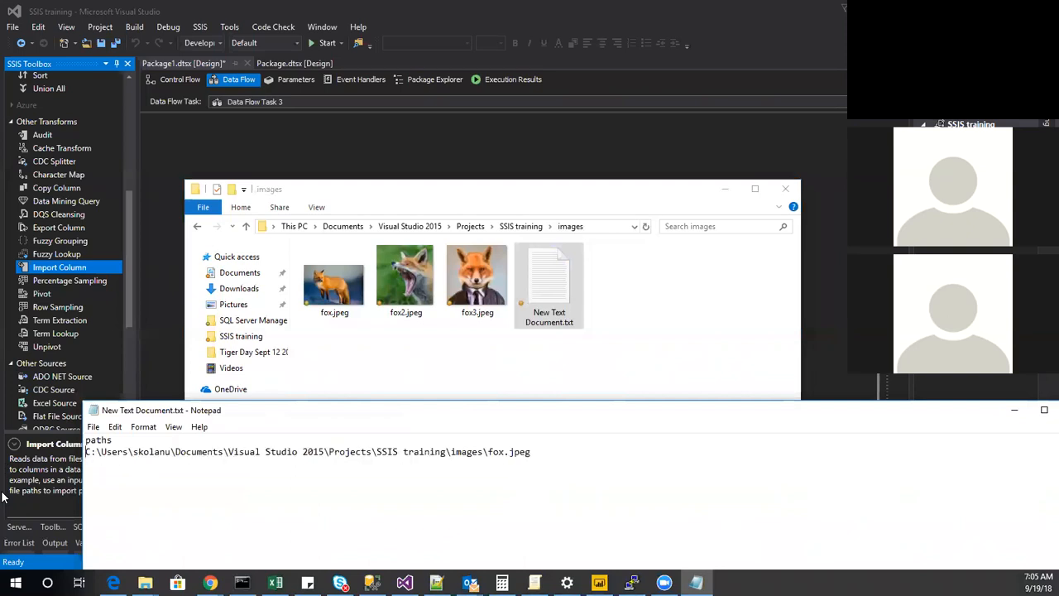
key(shift+End)
key(ctrl+c)
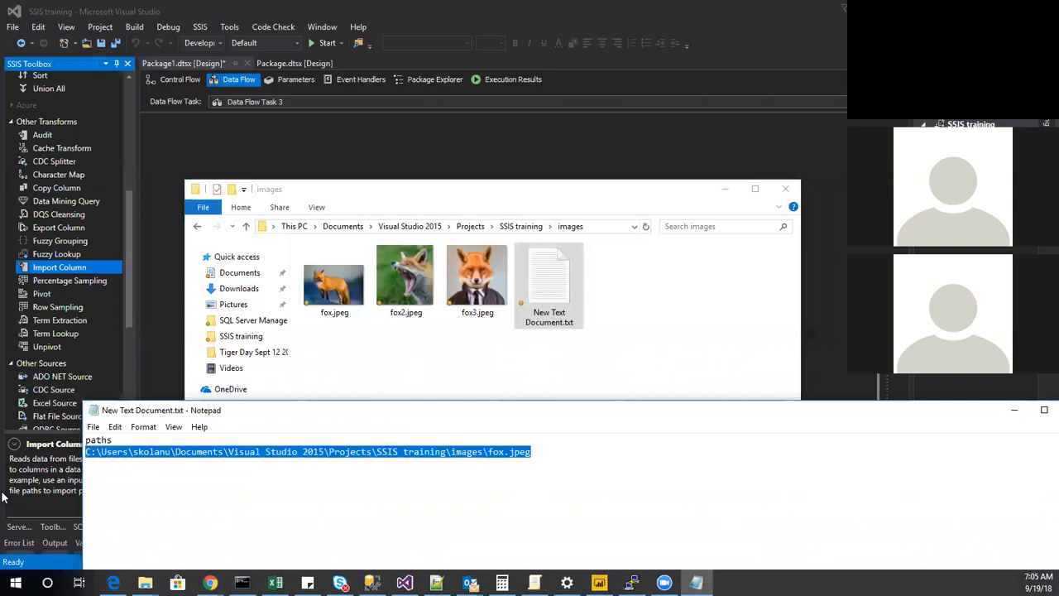
key(End)
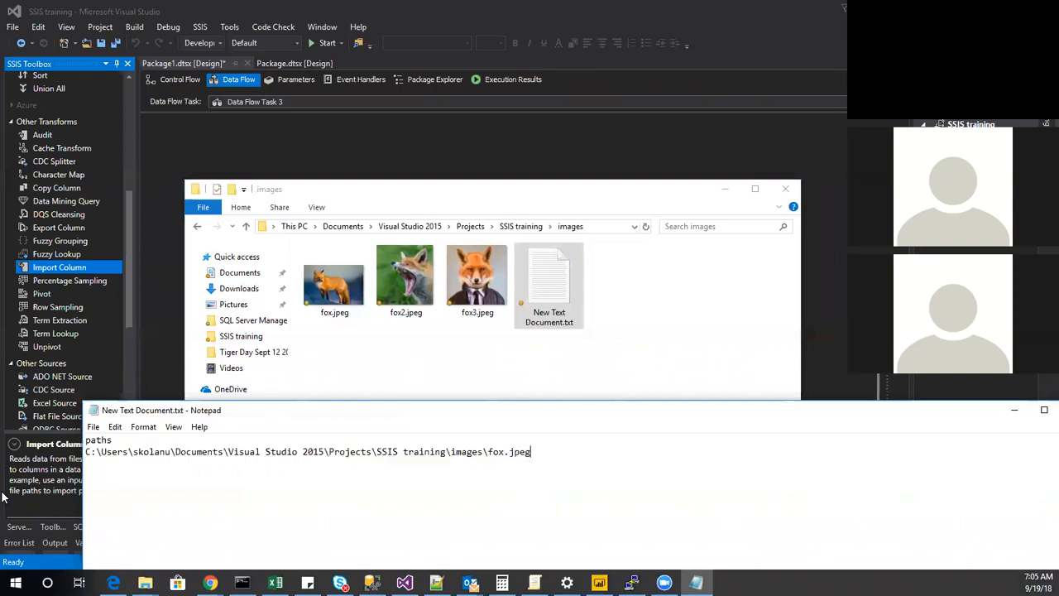
key(Return)
key(ctrl+v)
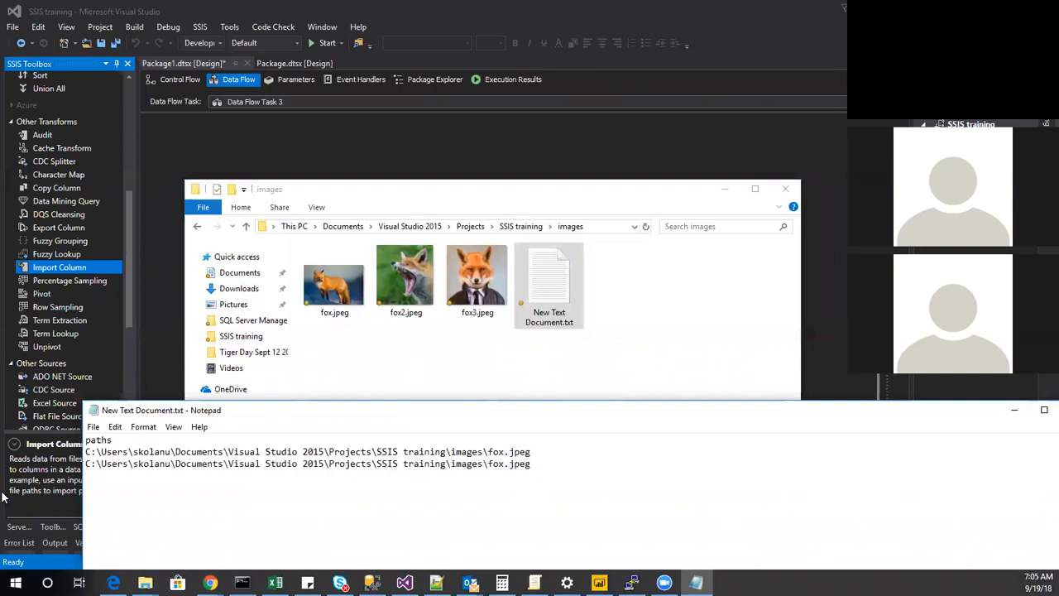
key(Return)
key(ctrl+v)
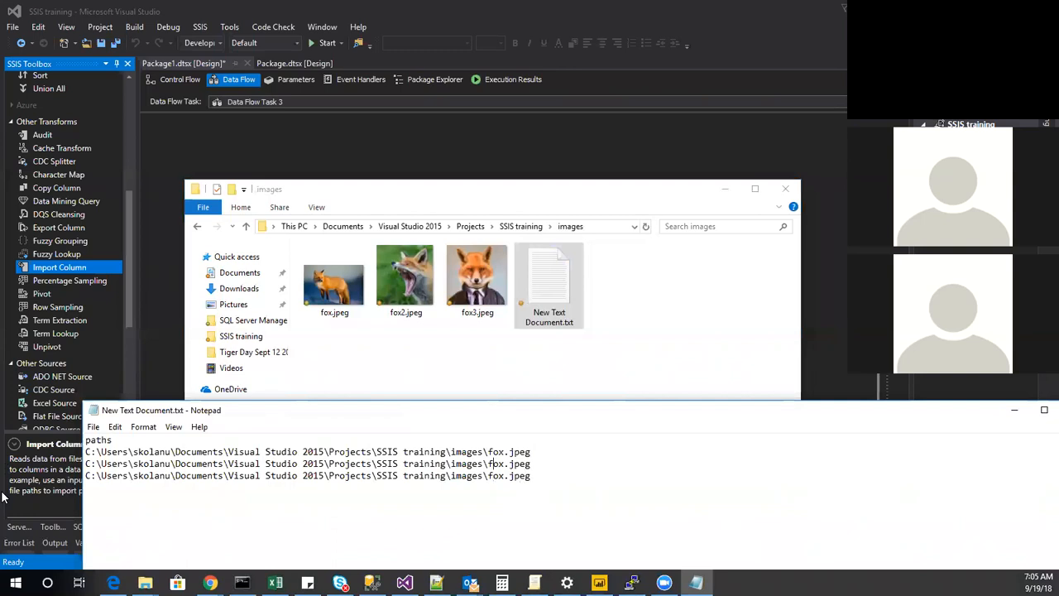
Change the second and third paths to fox2.jpeg and fox3.jpeg, save the text document, and close it and the images folder.
text(2)
text(3)
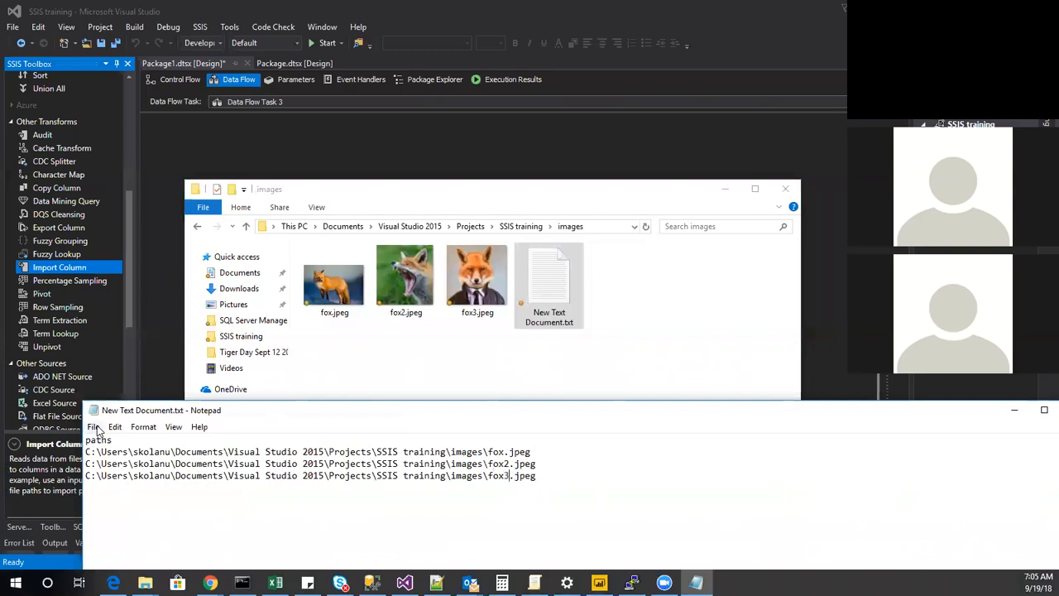
click(95, 427)
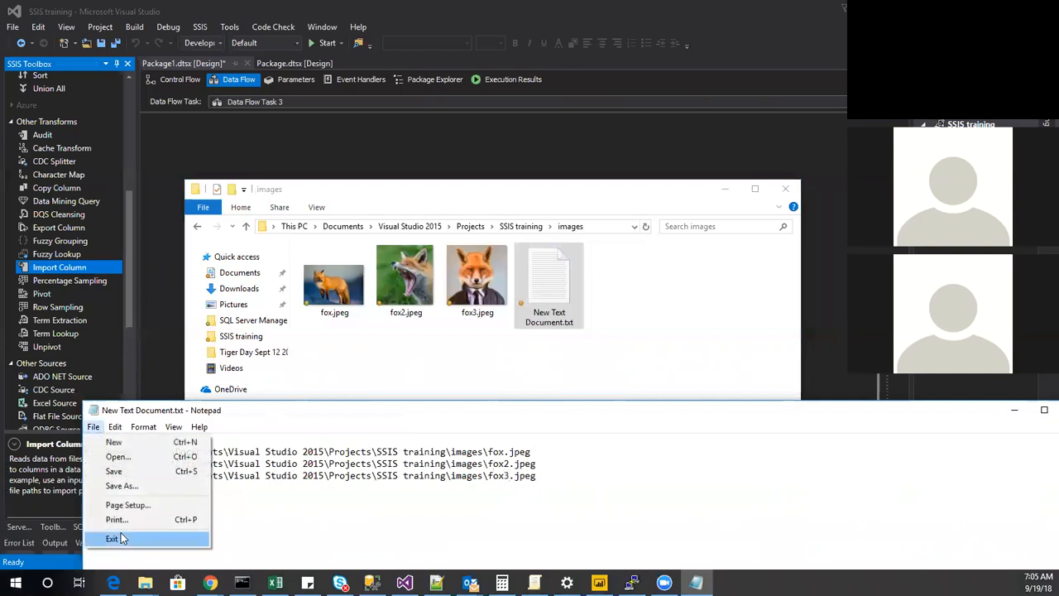
click(137, 471)
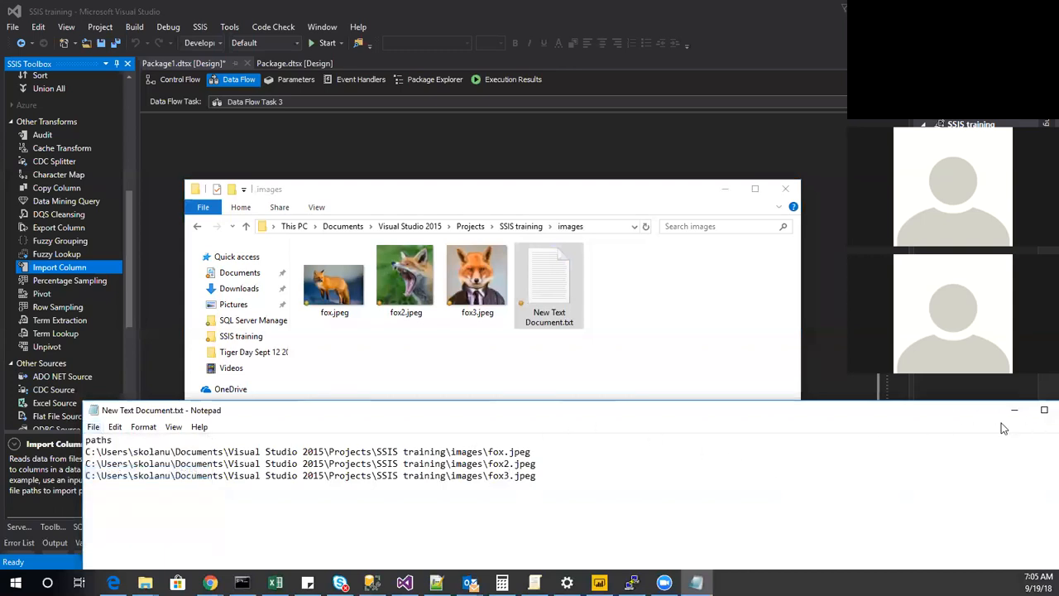
drag(982, 412, 829, 412)
click(922, 413)
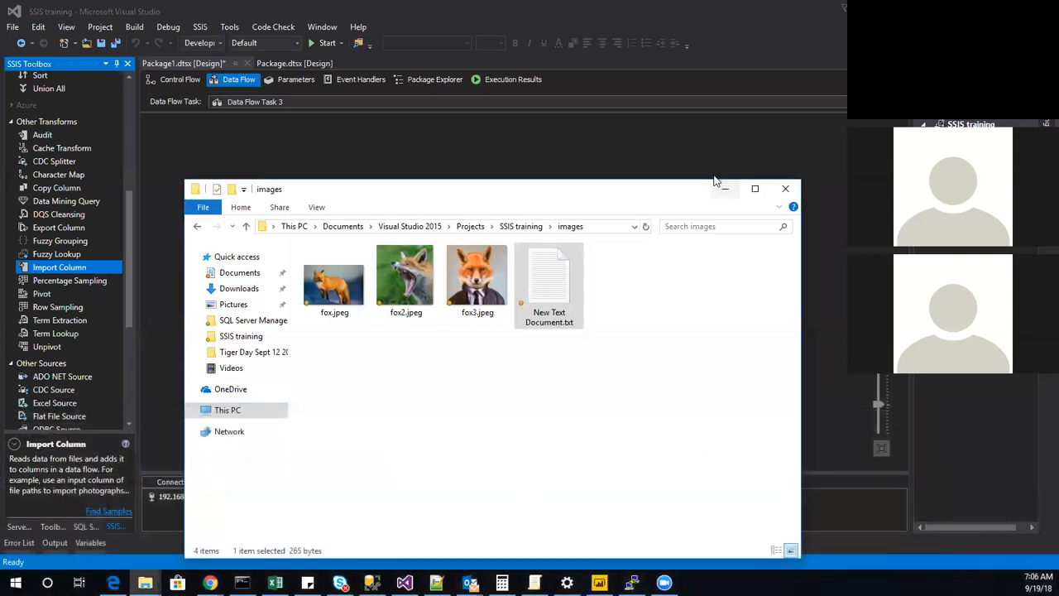
click(784, 190)
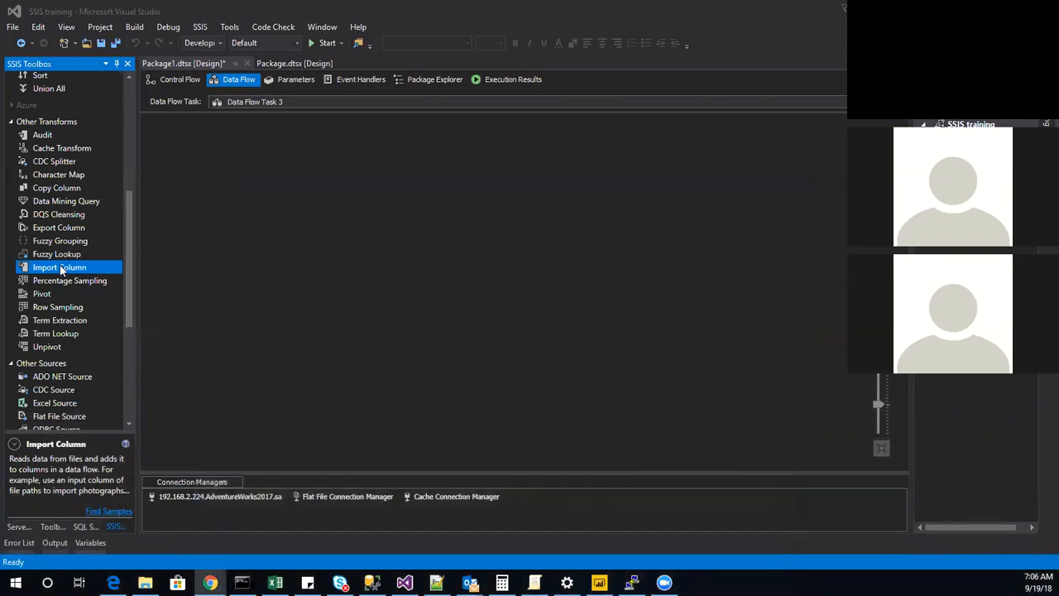
Add an Import Column transform to Data Flow Task 3 and move it toward the middle of the canvas.
double_click(63, 269)
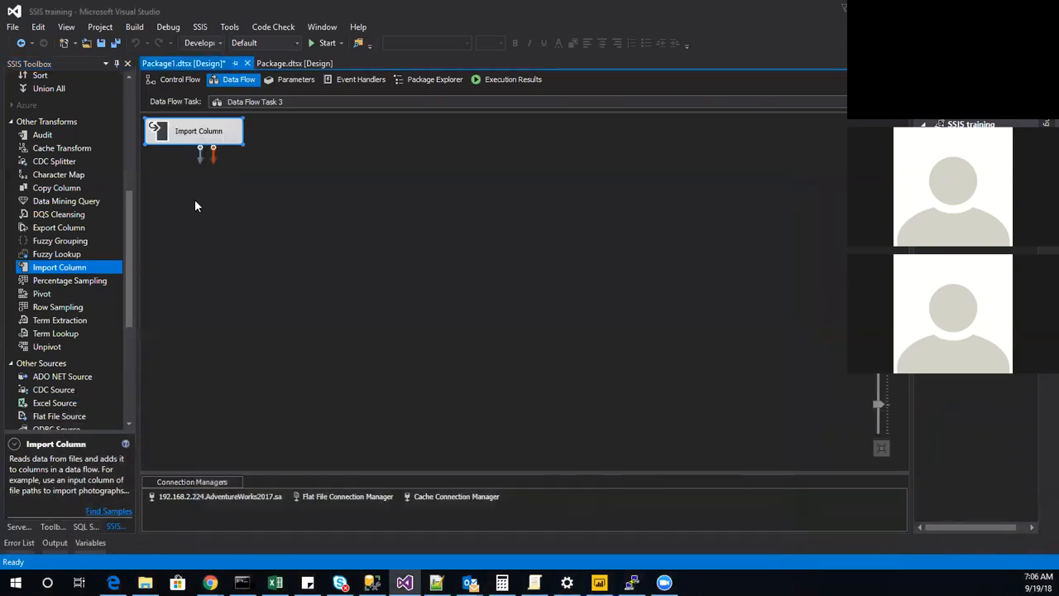
drag(187, 141, 341, 213)
click(320, 212)
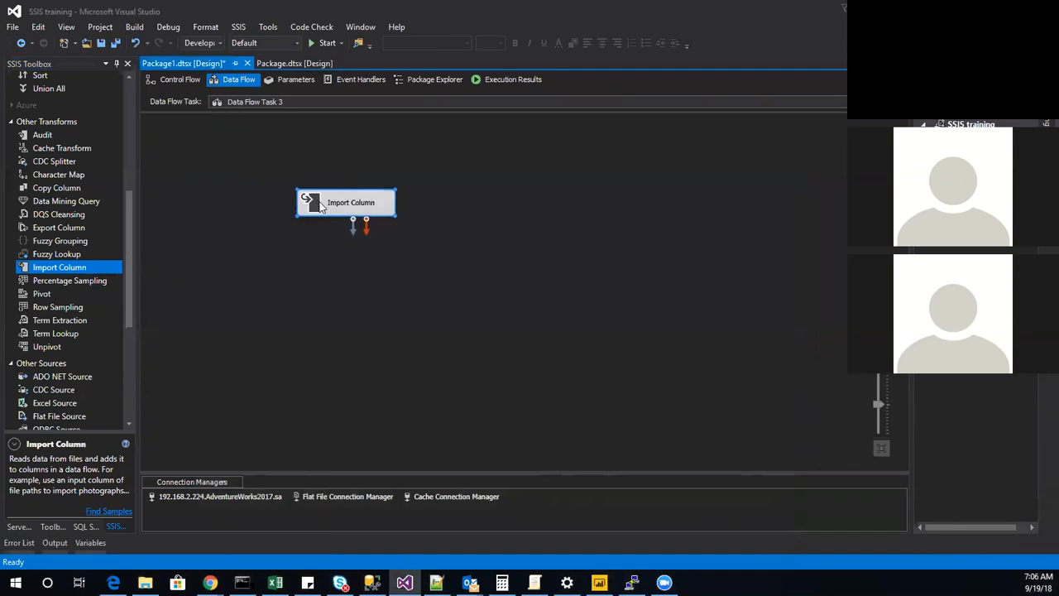
double_click(319, 212)
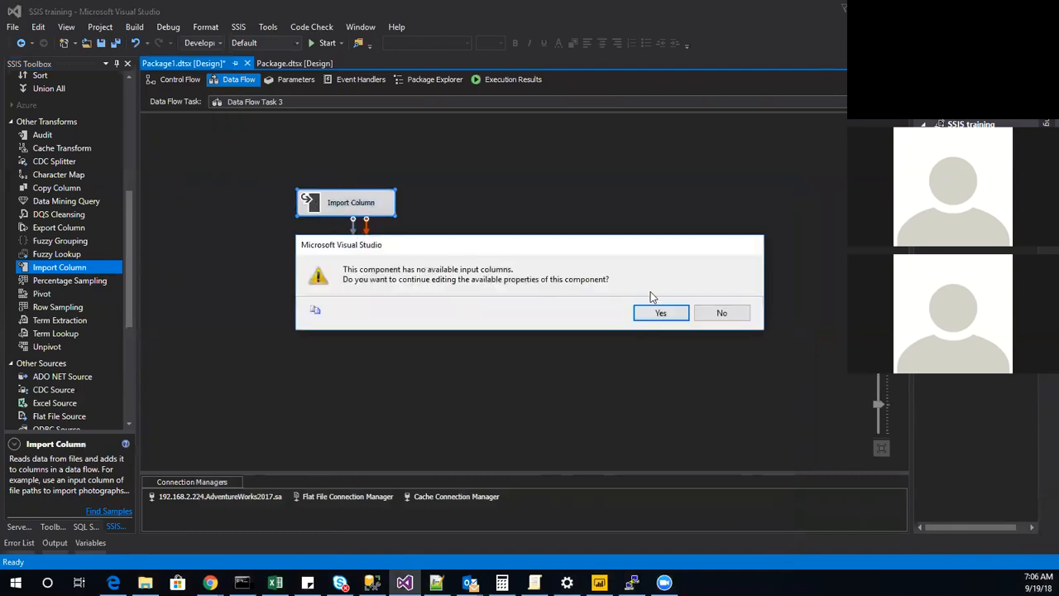
click(722, 313)
Add a Flat File source to the data flow with the Source Assistant, using the existing Flat File Connection Manager.
scroll(60, 273, up, 7)
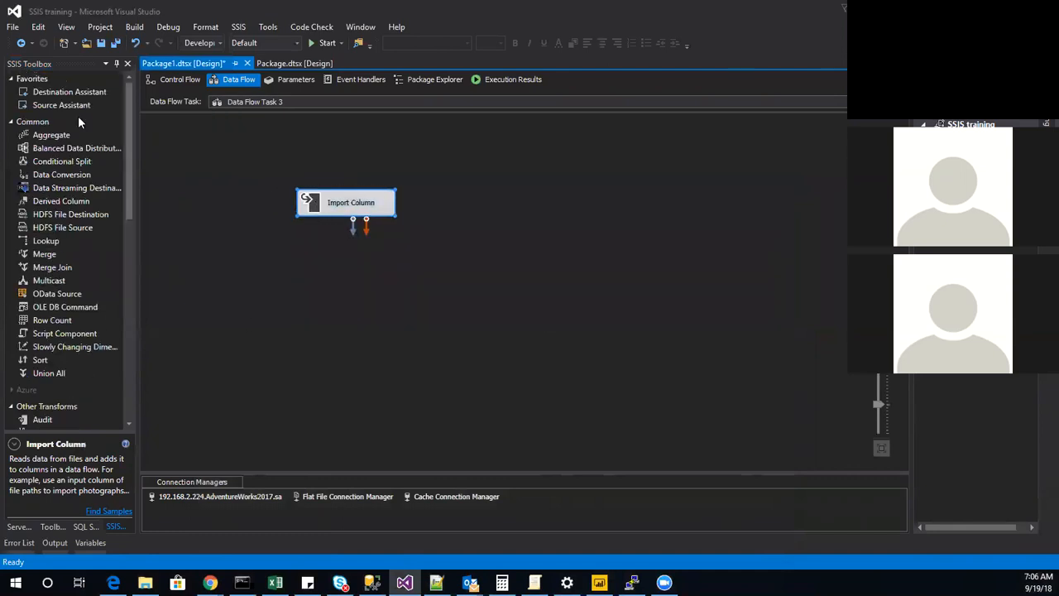
drag(80, 110, 343, 184)
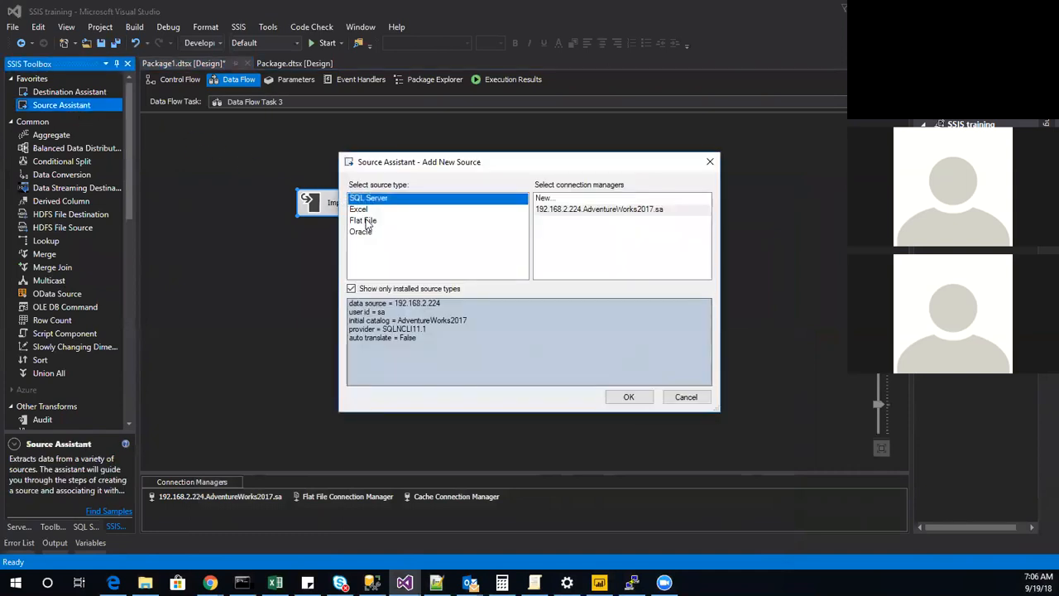
click(365, 220)
click(602, 212)
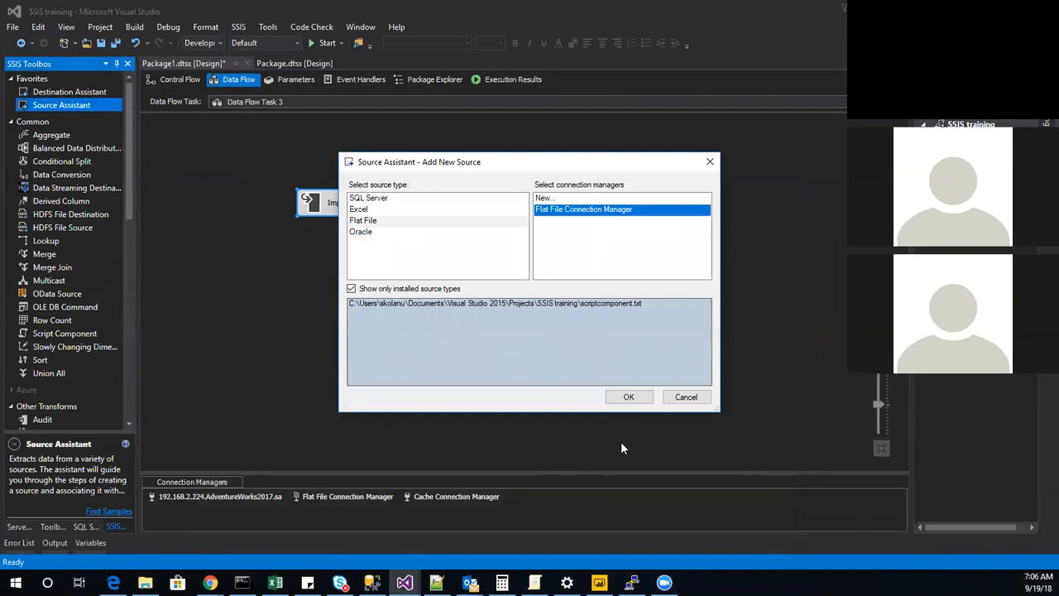
click(629, 399)
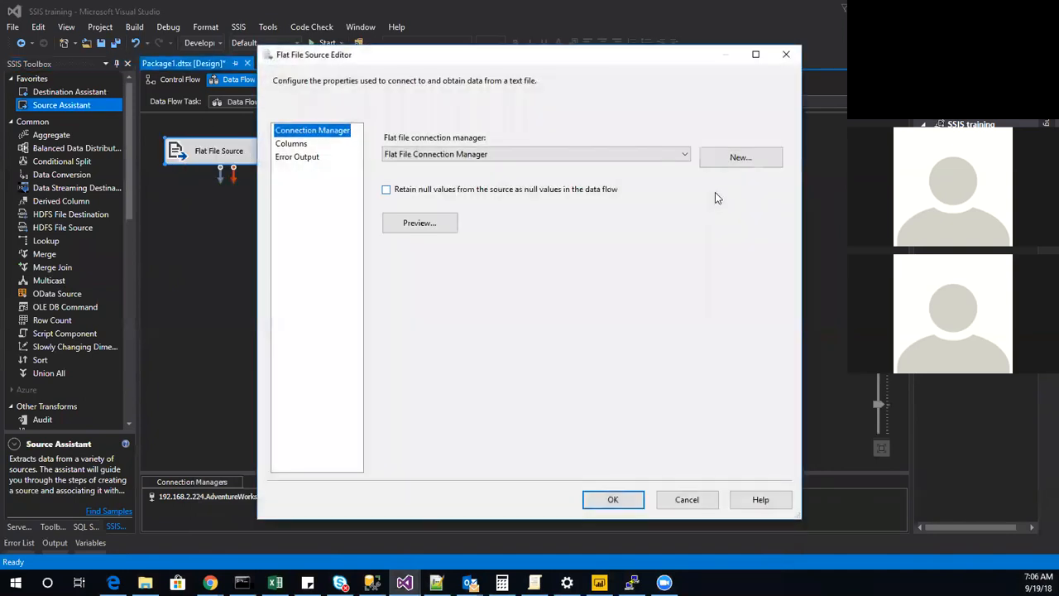
Create a new flat file connection manager for New Text Document.txt in the images folder and assign it to the Flat File Source.
click(708, 157)
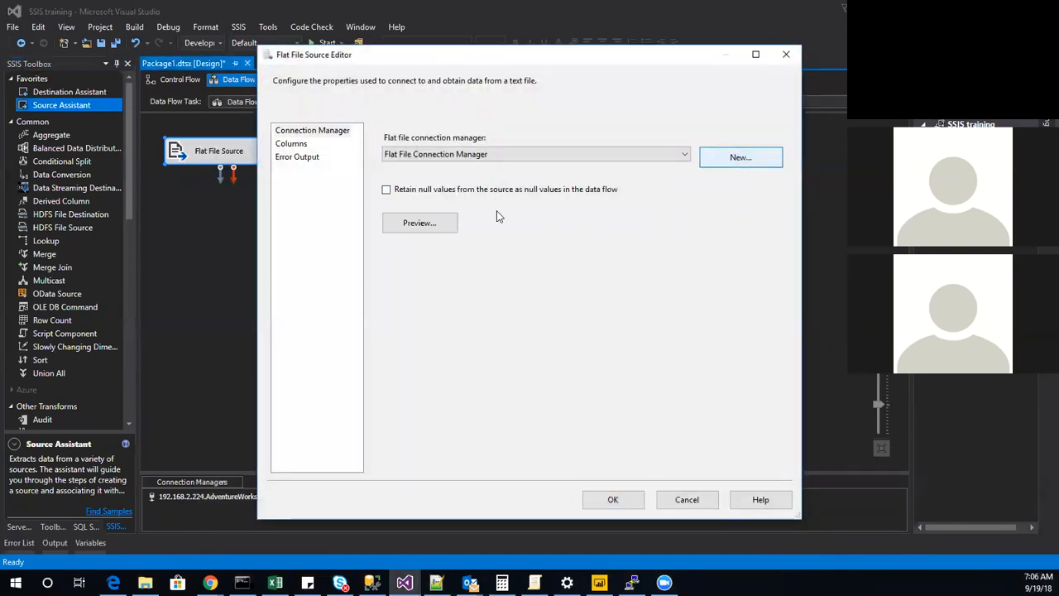
click(735, 164)
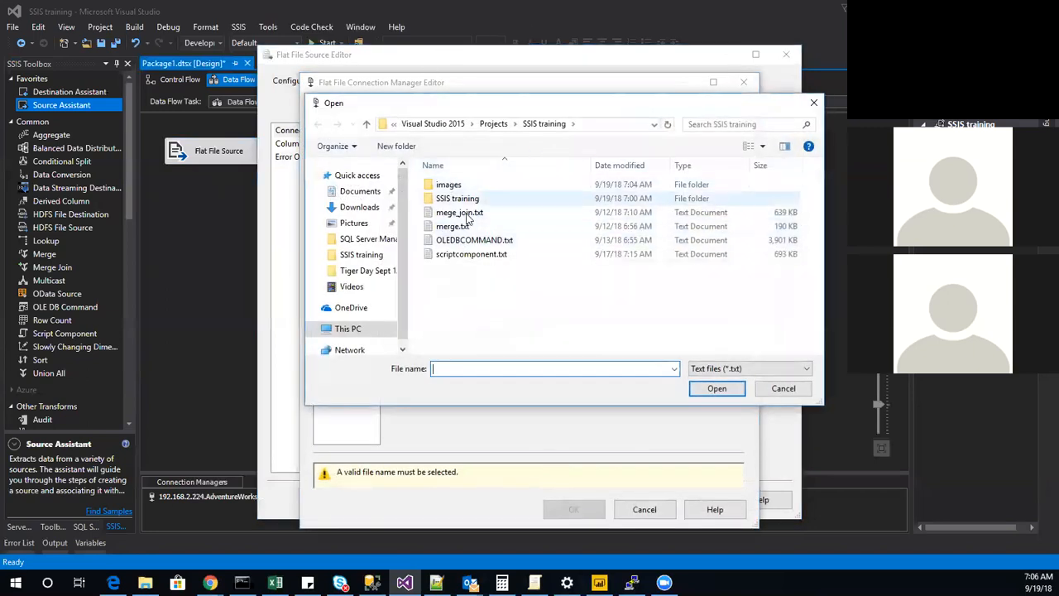
double_click(458, 187)
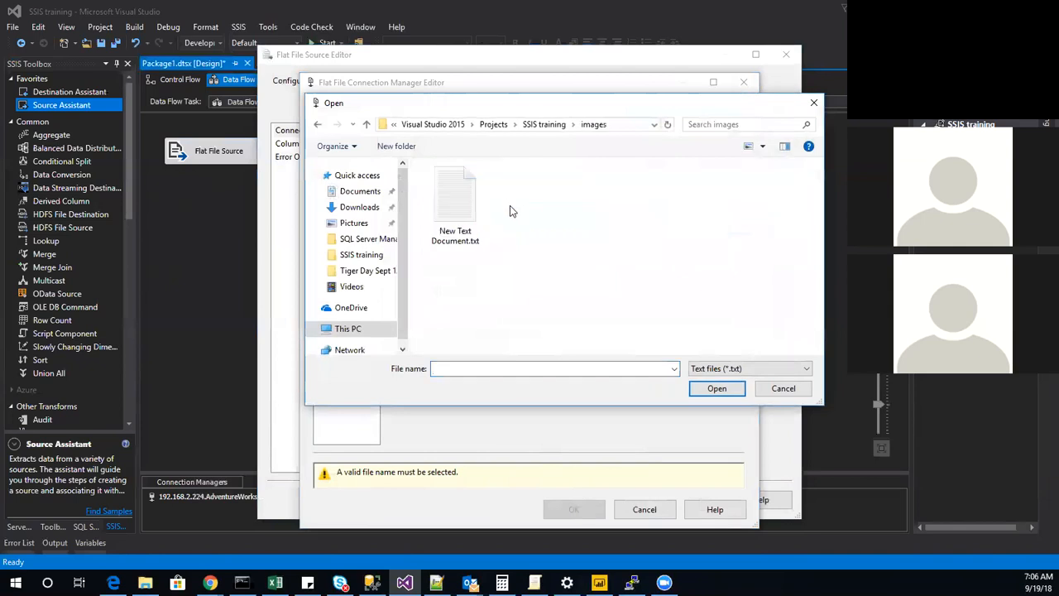
click(475, 233)
click(717, 388)
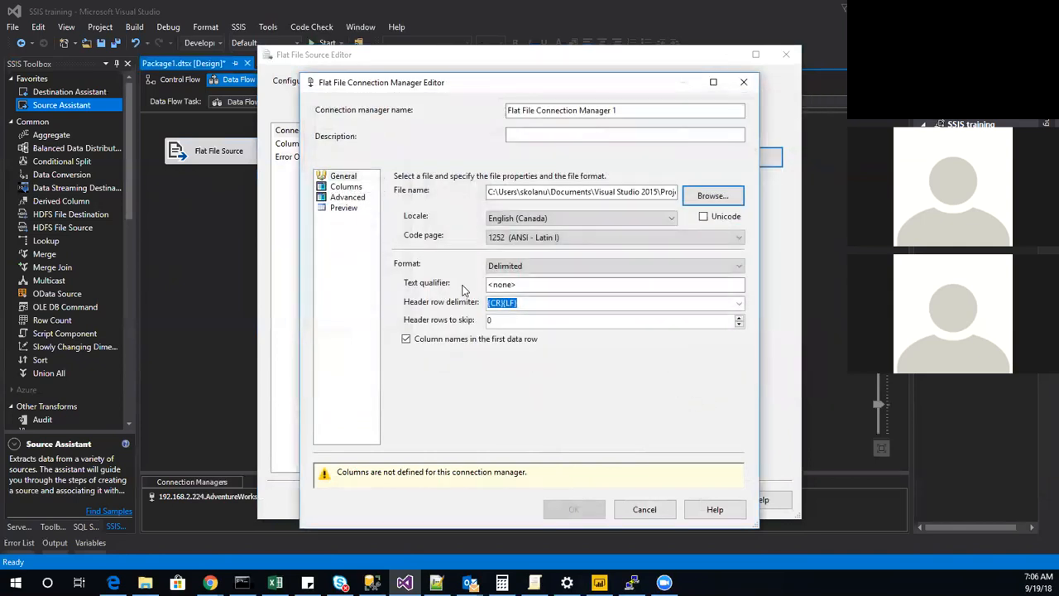
click(346, 188)
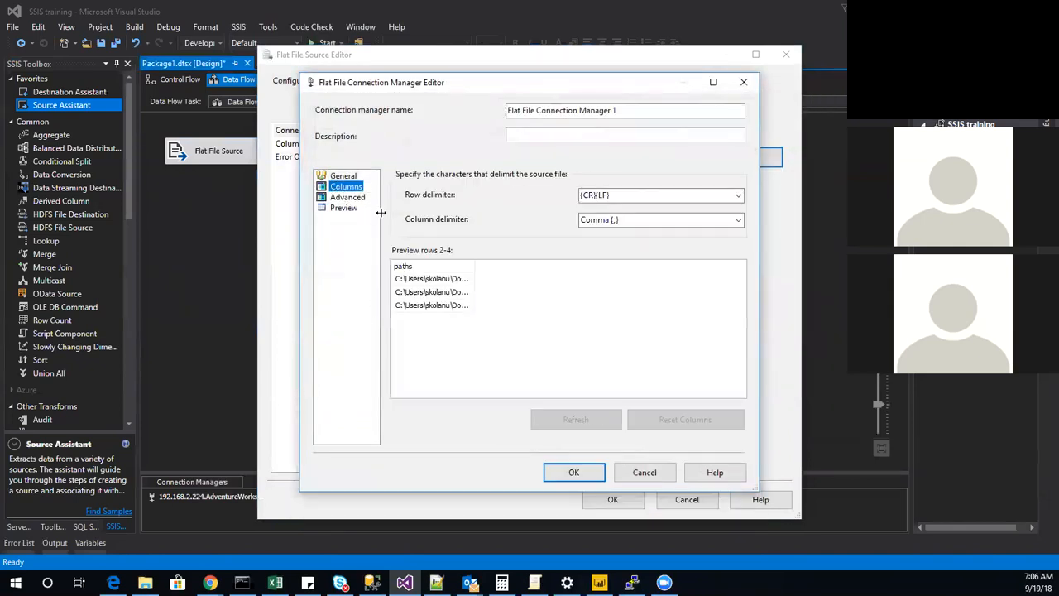
click(573, 474)
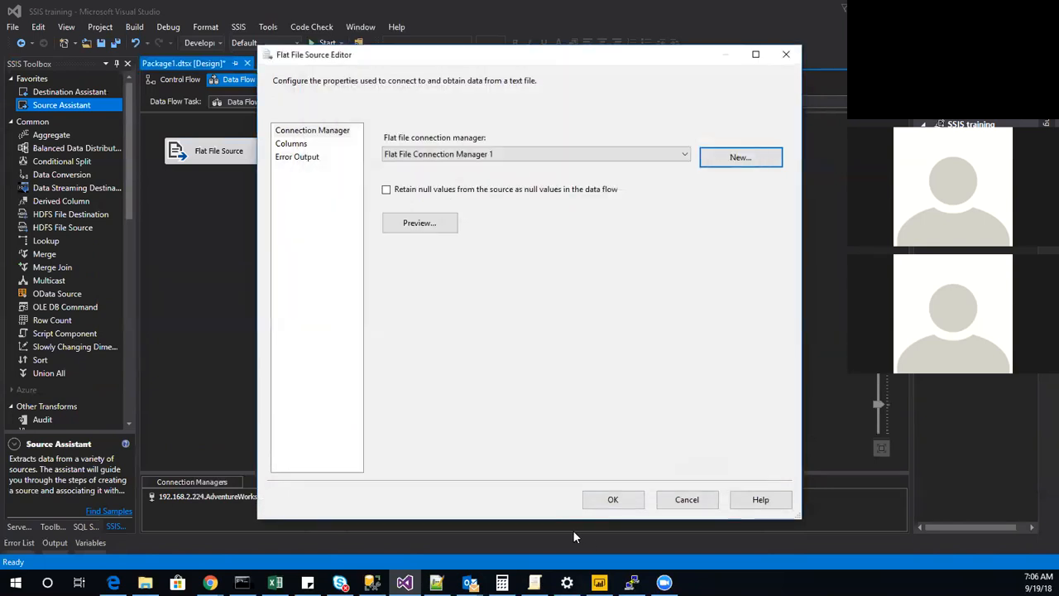
click(610, 501)
Place Import Column below the Flat File Source and connect the source's output to it.
drag(309, 211, 195, 234)
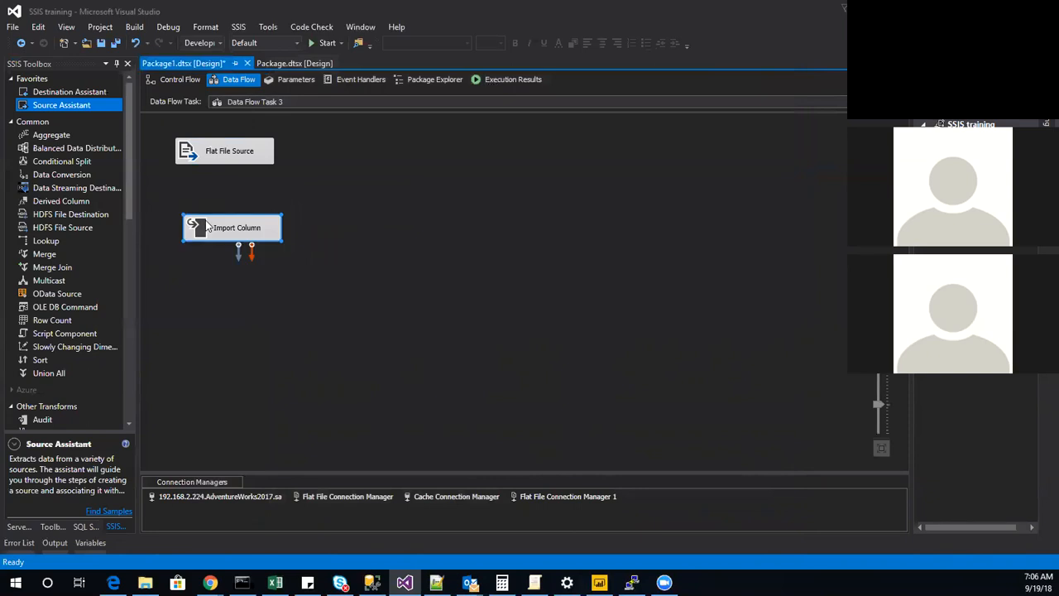
click(225, 159)
drag(231, 169, 240, 239)
Open the advanced editor of Import Column and select paths as its input column.
double_click(208, 233)
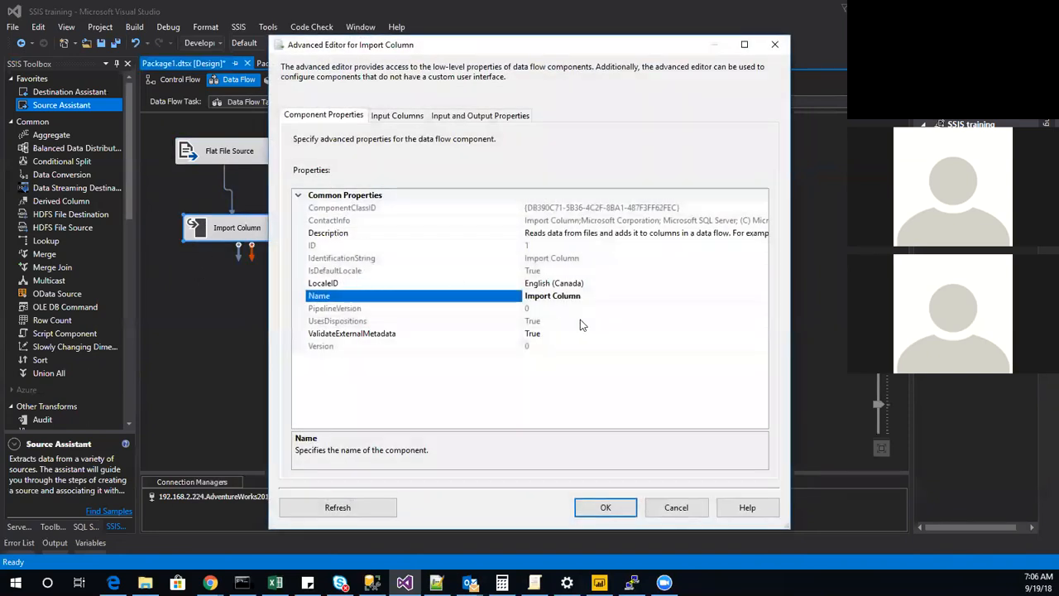
click(414, 117)
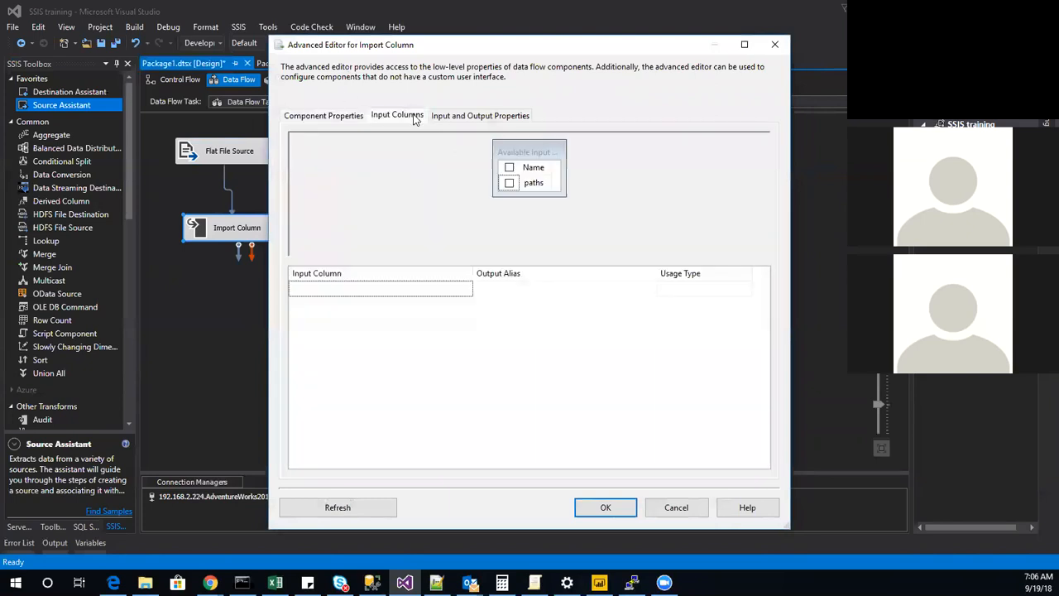
click(507, 168)
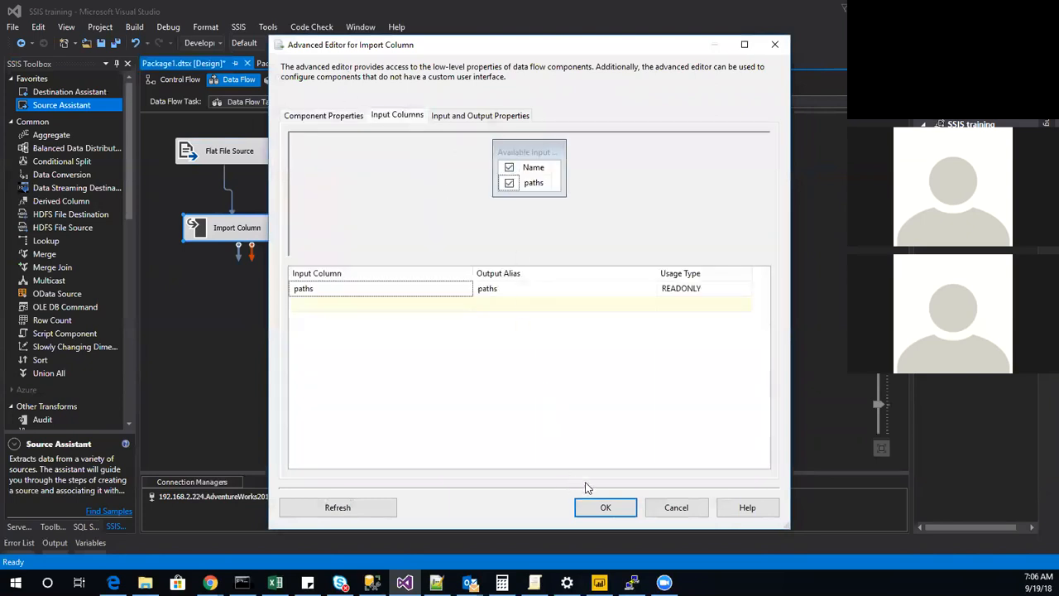
Add an output column named image to the Import Column Output.
click(470, 116)
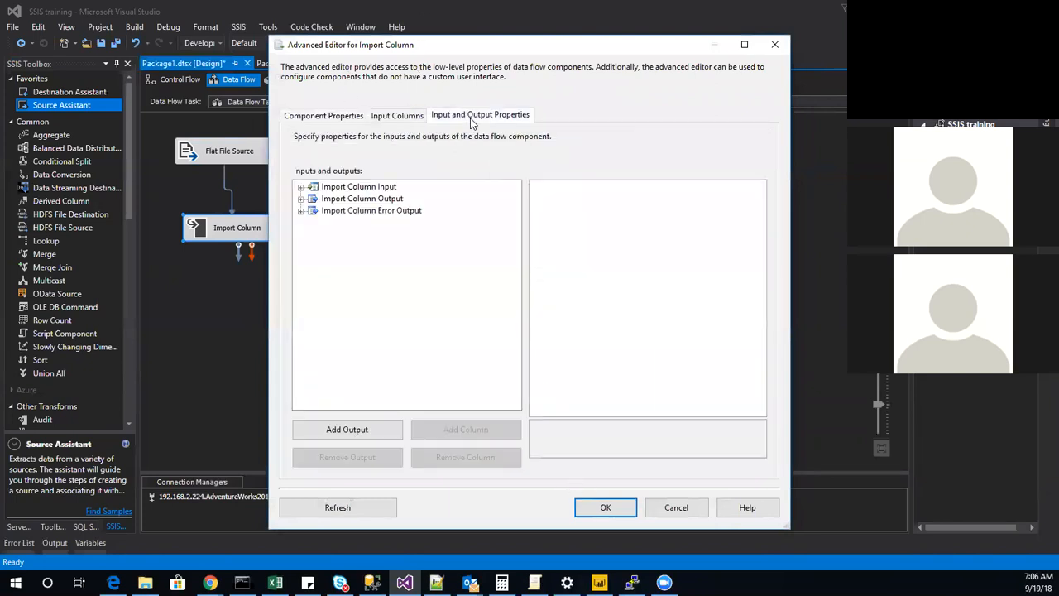
click(301, 198)
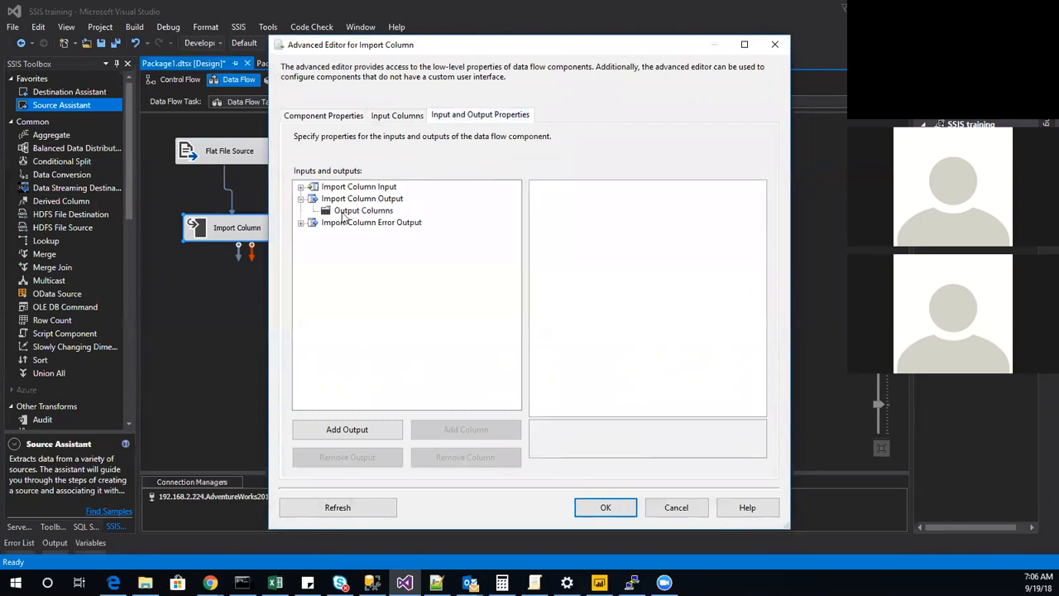
click(342, 211)
click(454, 438)
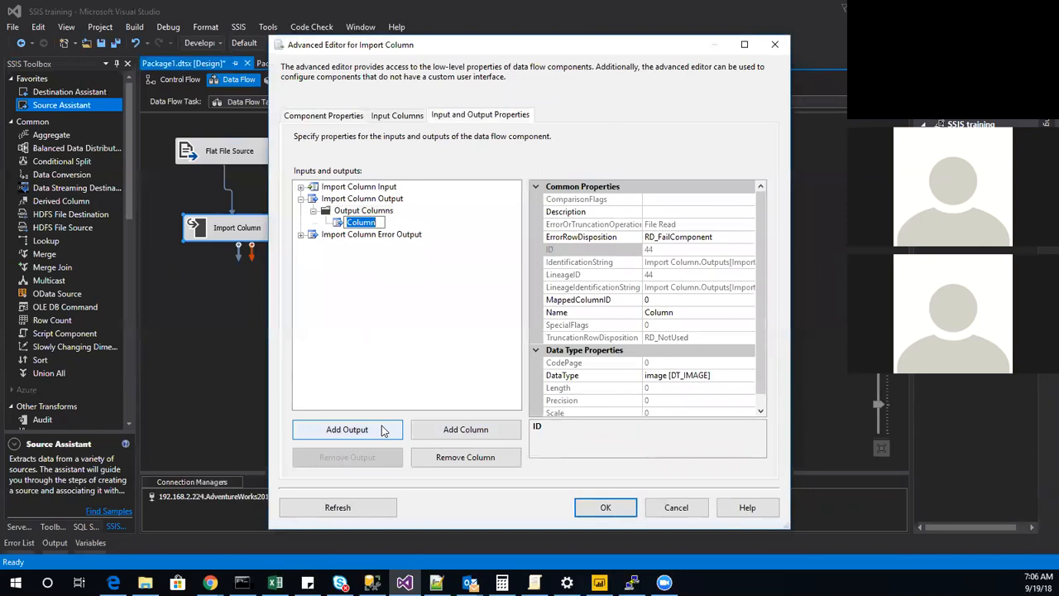
text(image)
key(BackSpace)
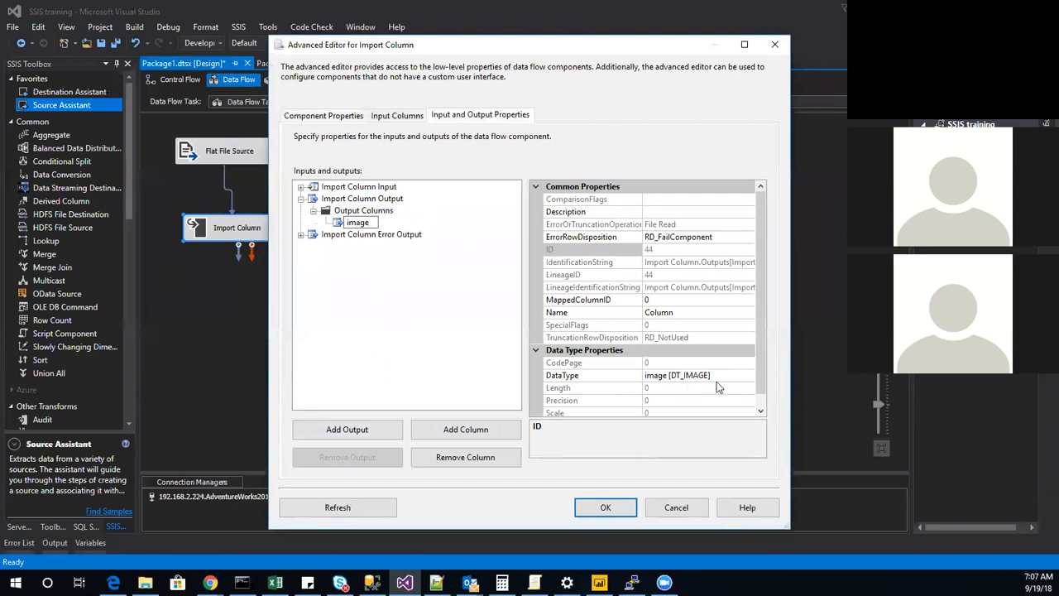
Look up the lineage ID of the paths input column, set the image output column's MappedColumnID to 37 and apply the changes.
click(301, 187)
click(314, 198)
click(356, 210)
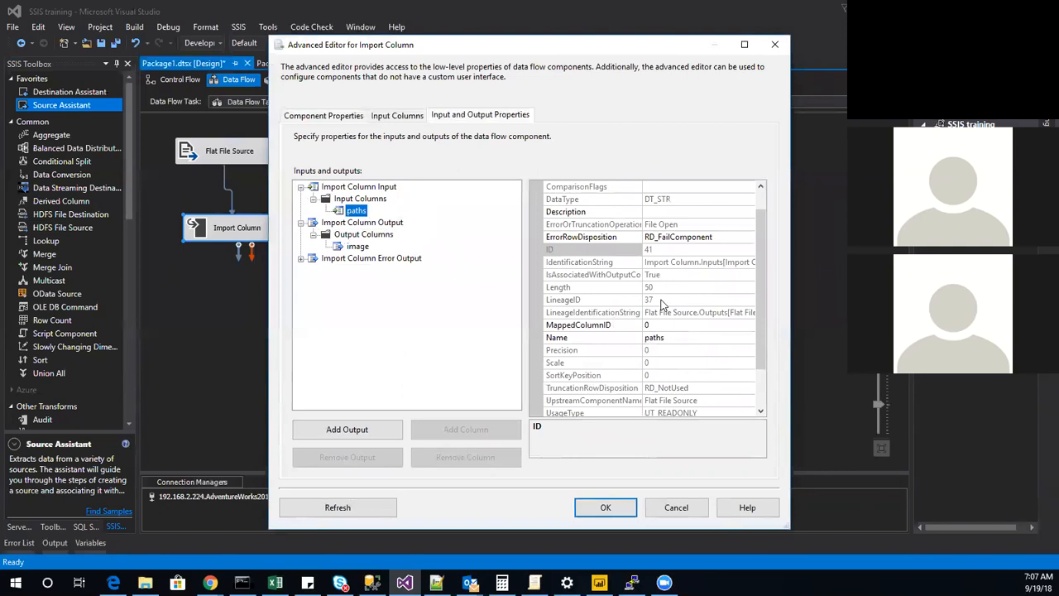
click(348, 249)
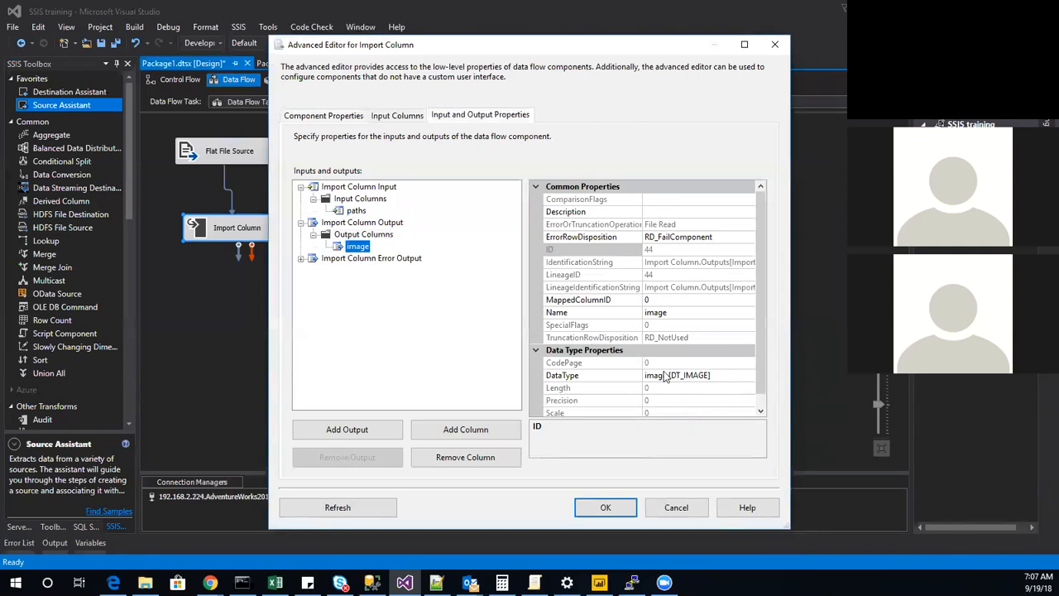
scroll(613, 404, down, 1)
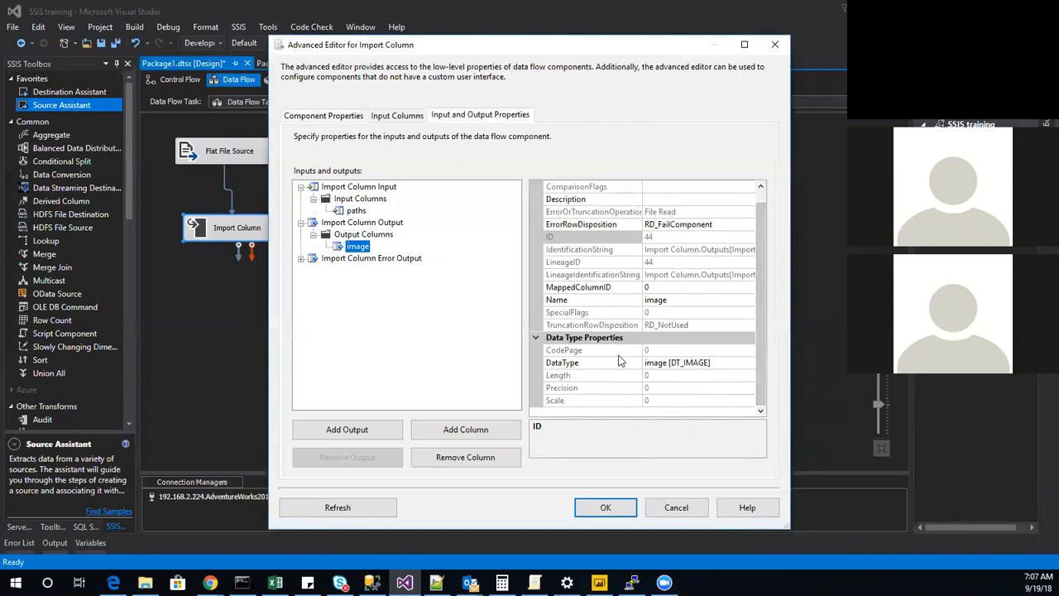
scroll(636, 339, up, 1)
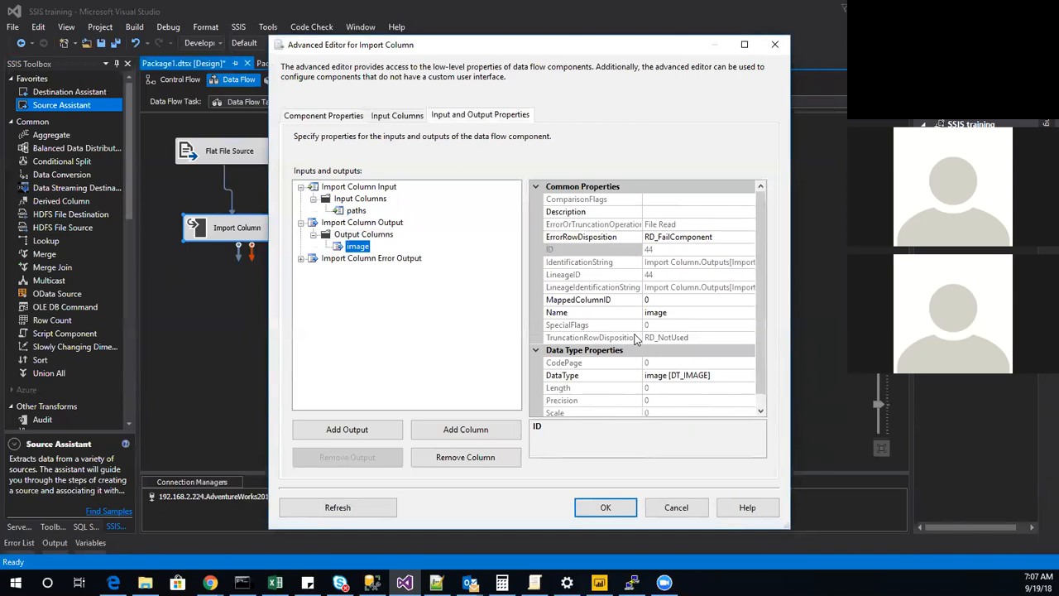
click(565, 302)
text(37)
click(372, 329)
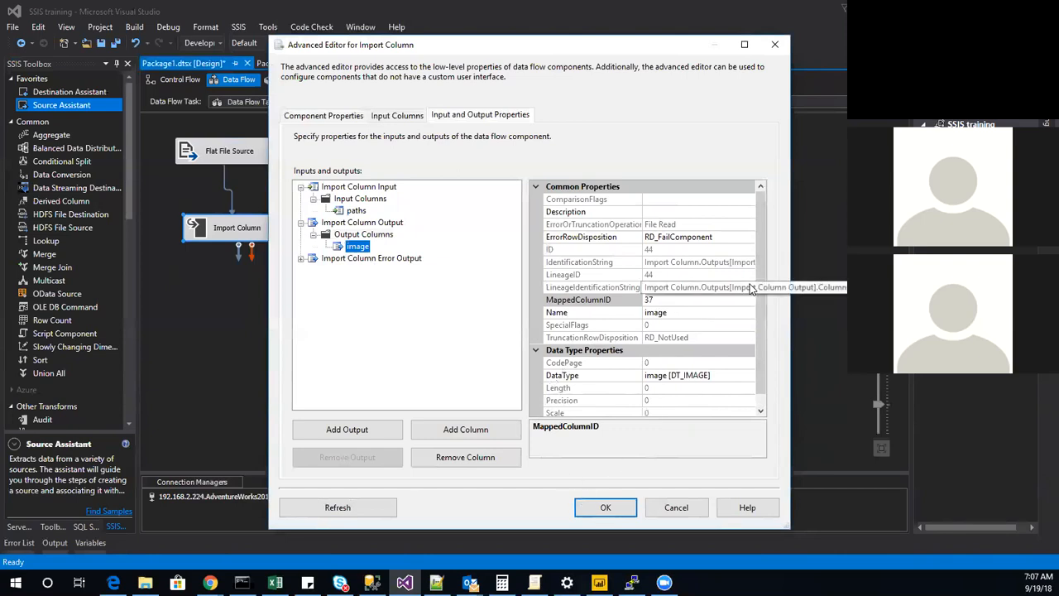
drag(761, 293, 755, 387)
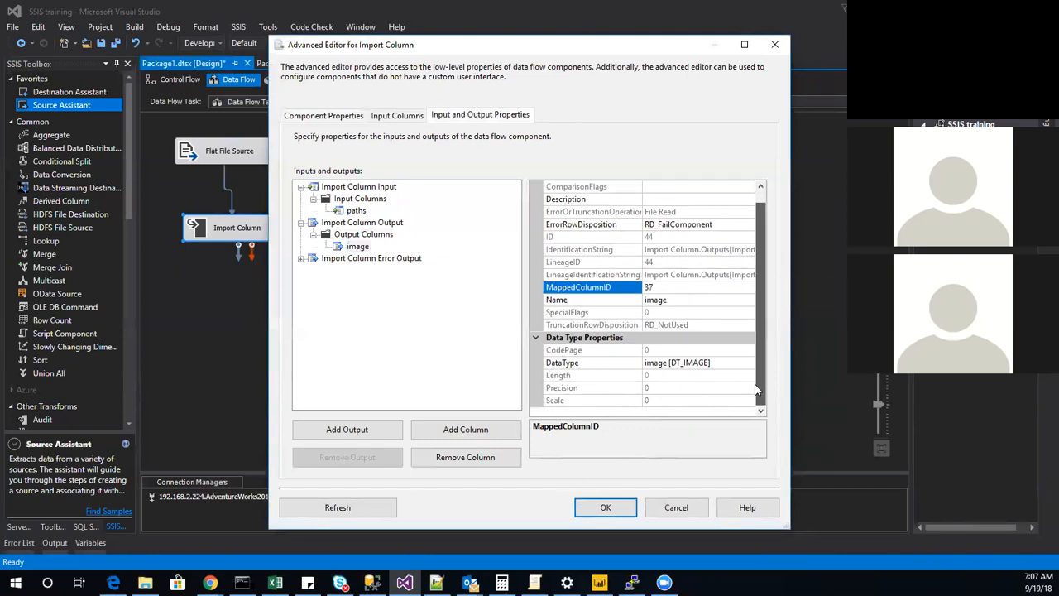
click(606, 508)
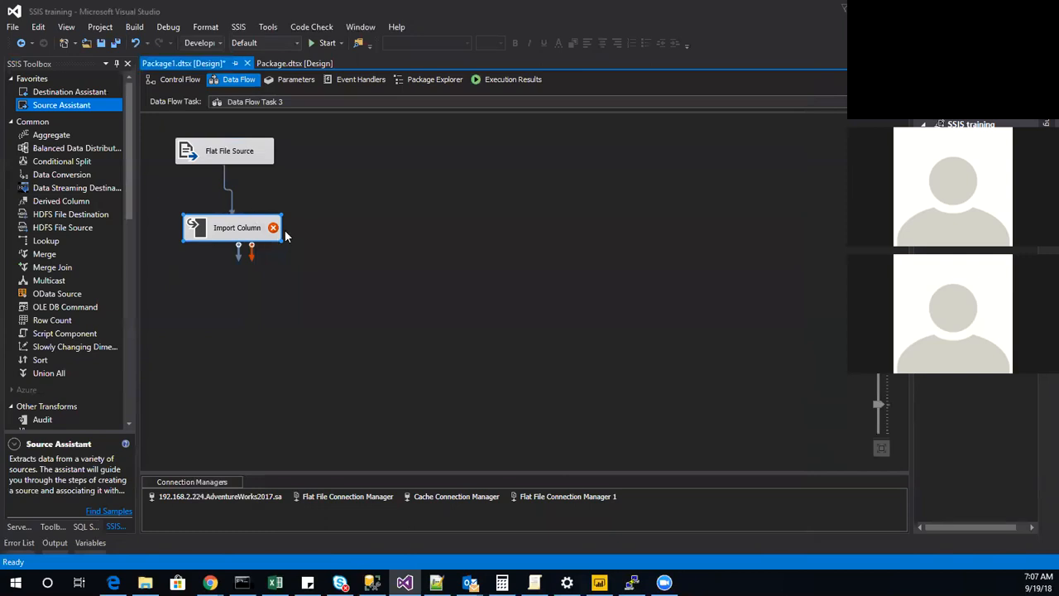
Reopen the advanced editor of Import Column and examine the properties of the image output column, including its ID.
mouse_move(273, 231)
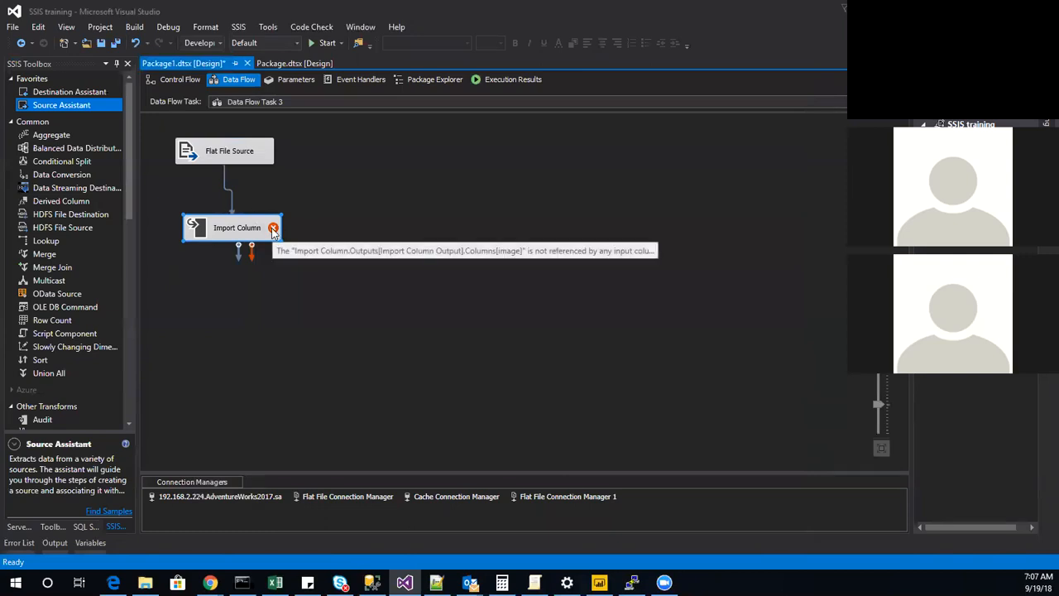
double_click(230, 230)
click(480, 116)
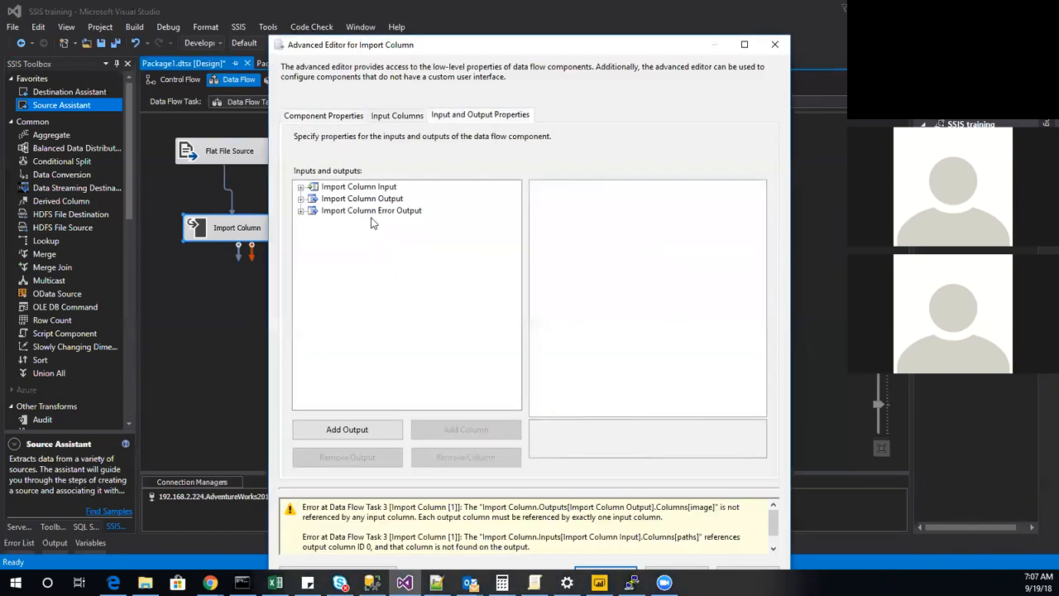
click(301, 200)
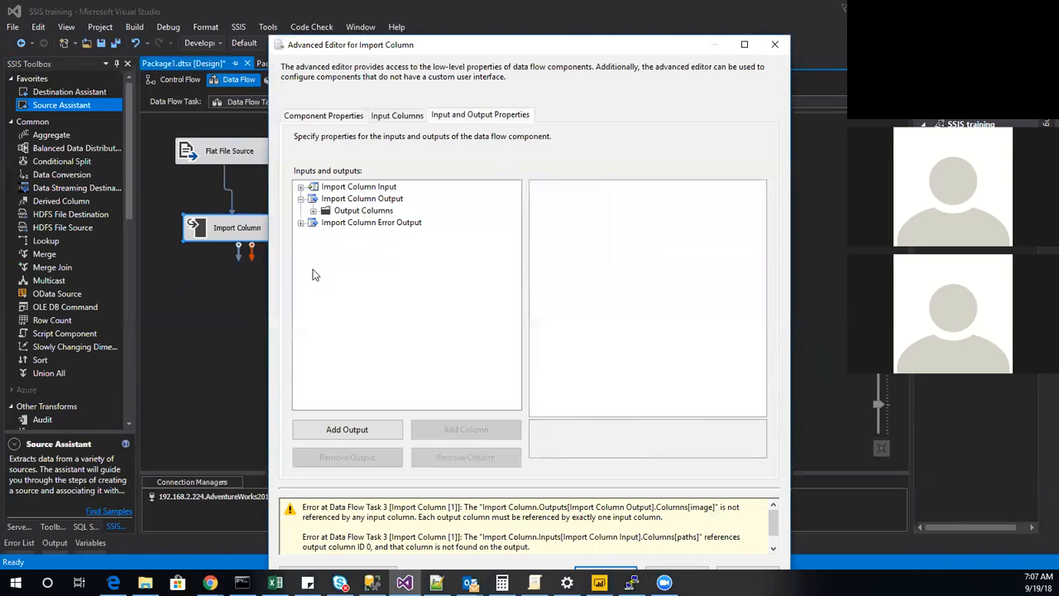
click(313, 211)
click(358, 223)
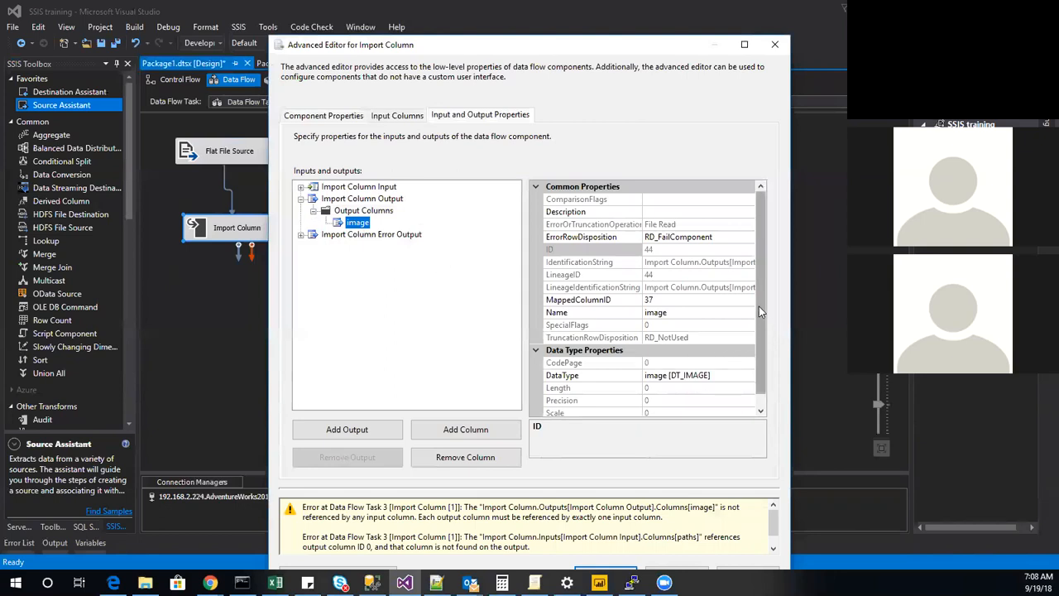
drag(758, 307, 754, 335)
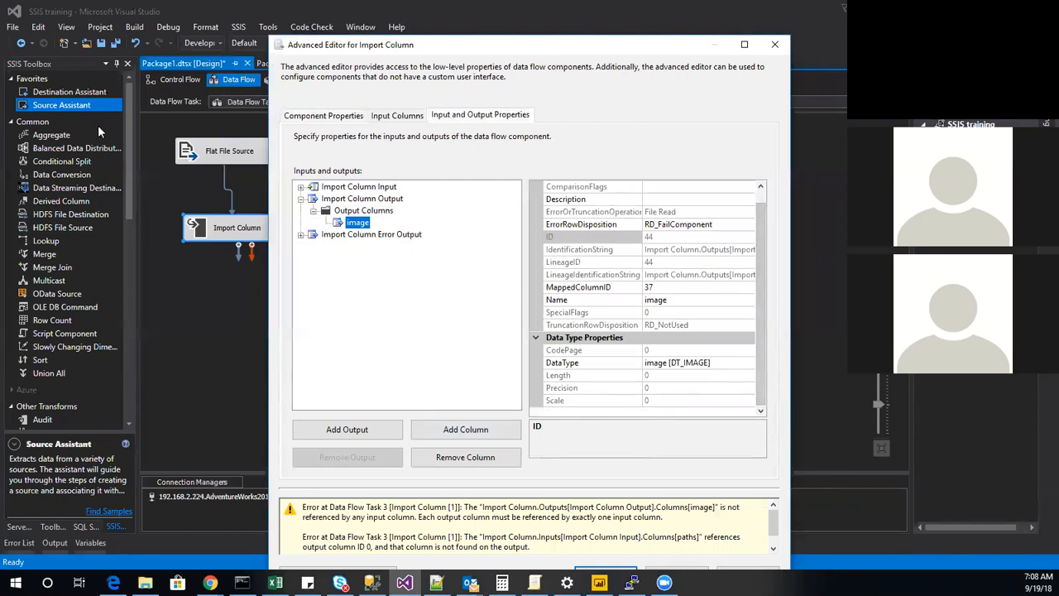
scroll(629, 290, up, 1)
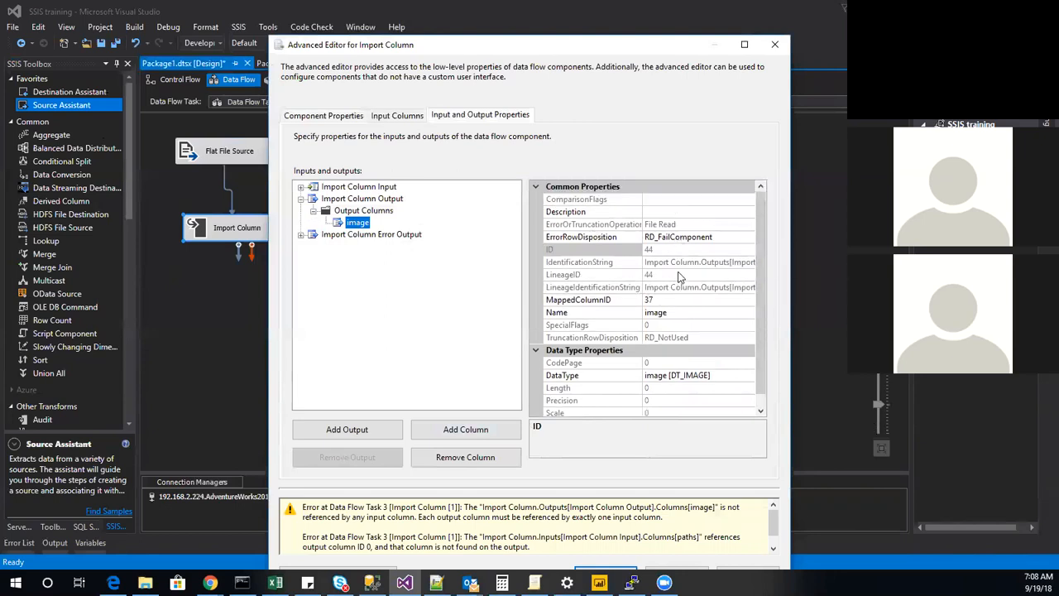
Set the FileDataColumnID of the paths input column to the image output column's ID, 44, and apply the changes to Import Column.
click(300, 186)
click(312, 200)
click(356, 211)
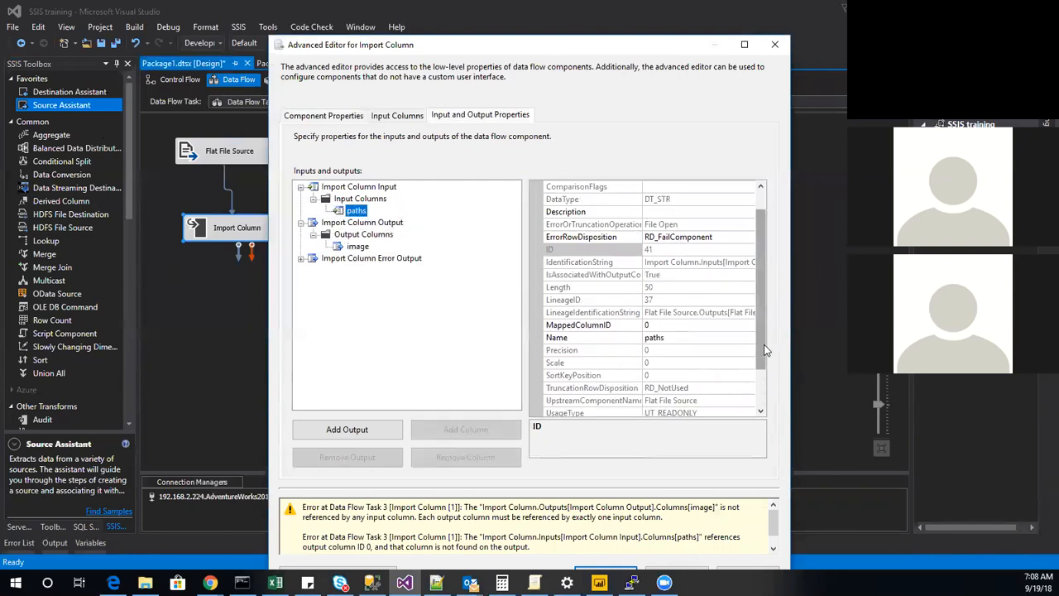
drag(764, 344, 764, 403)
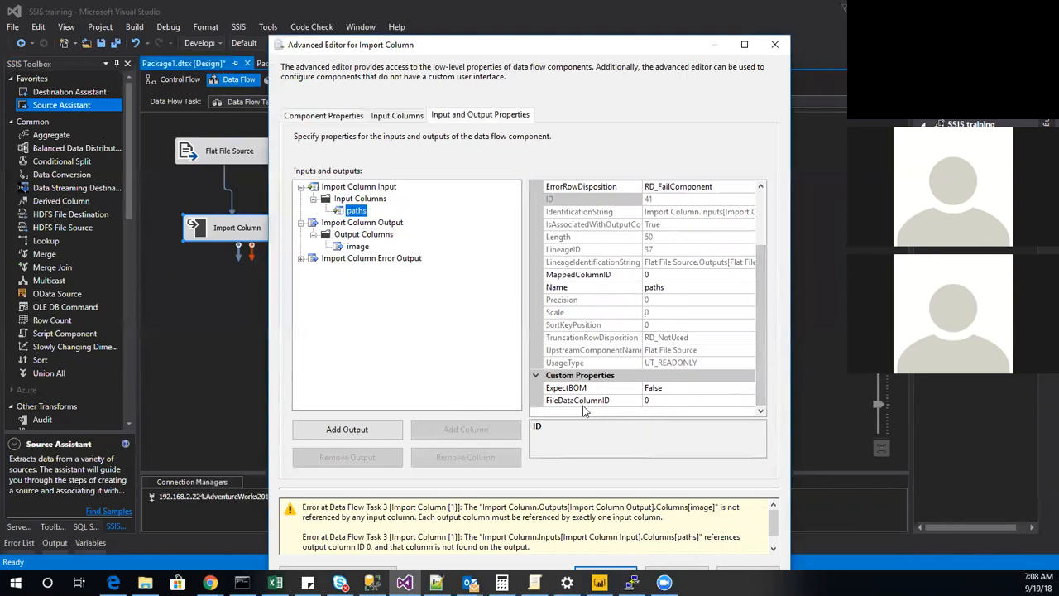
click(670, 403)
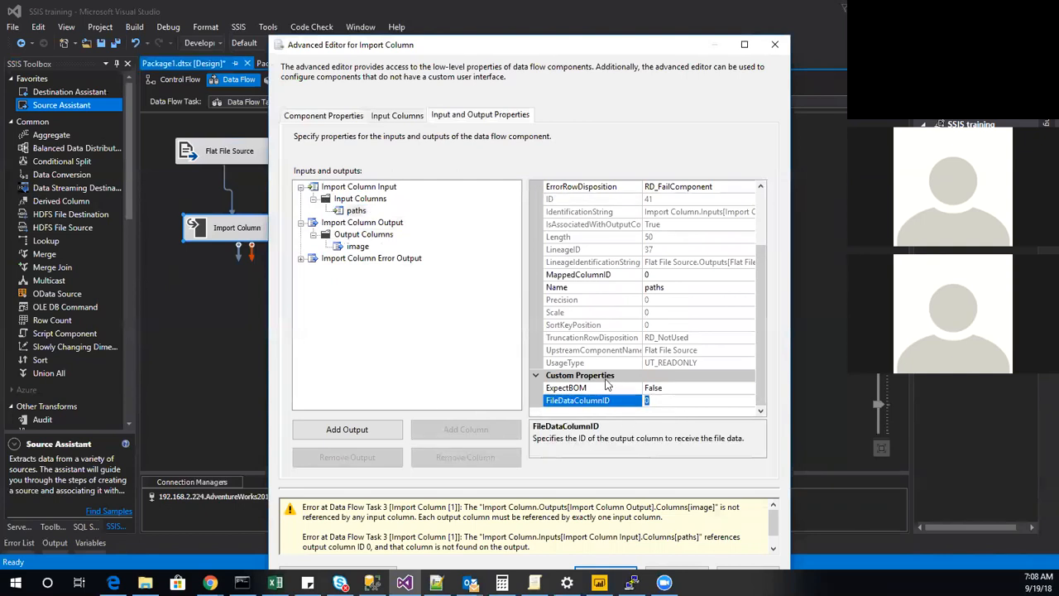
click(358, 247)
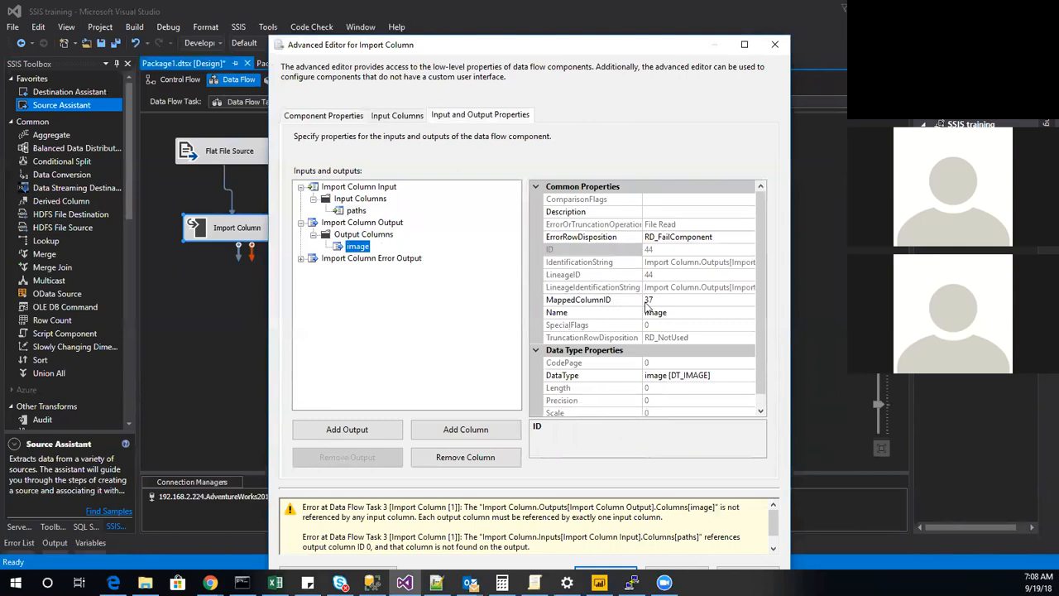
scroll(664, 352, down, 1)
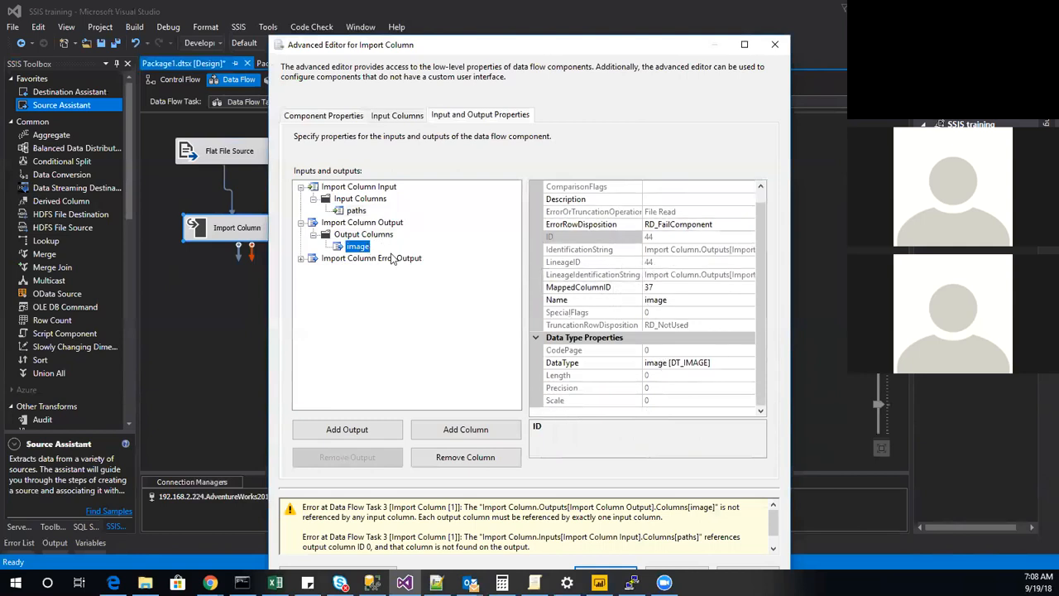
click(356, 211)
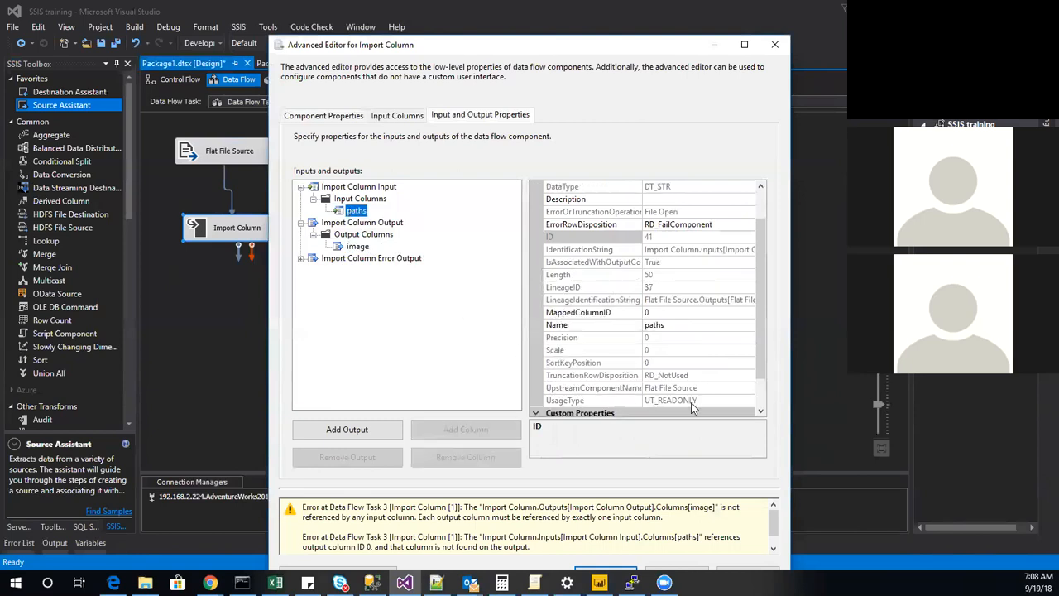
scroll(687, 389, down, 1)
click(662, 401)
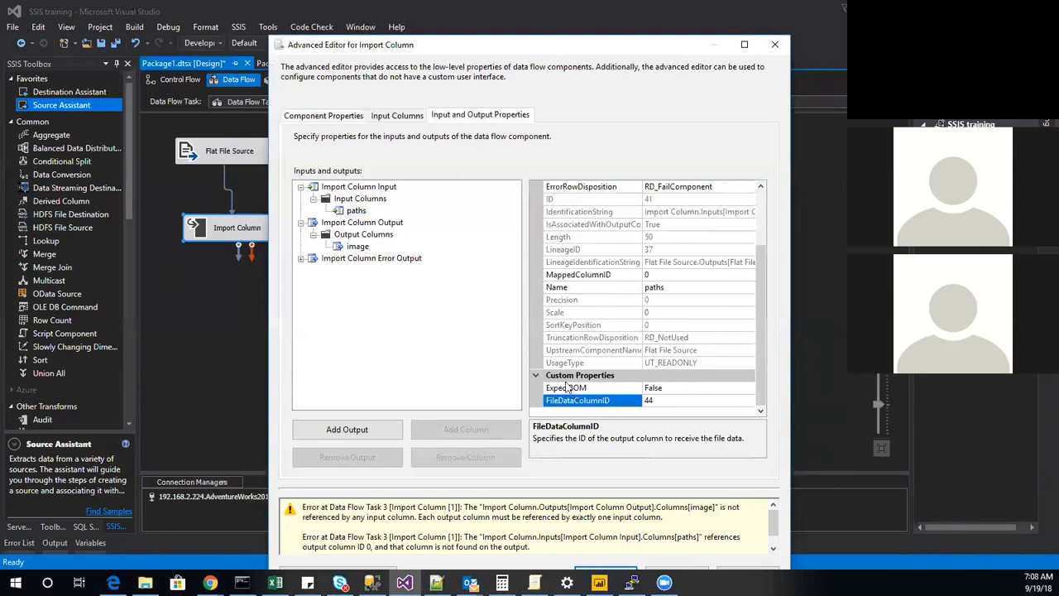
click(455, 307)
scroll(571, 519, down, 1)
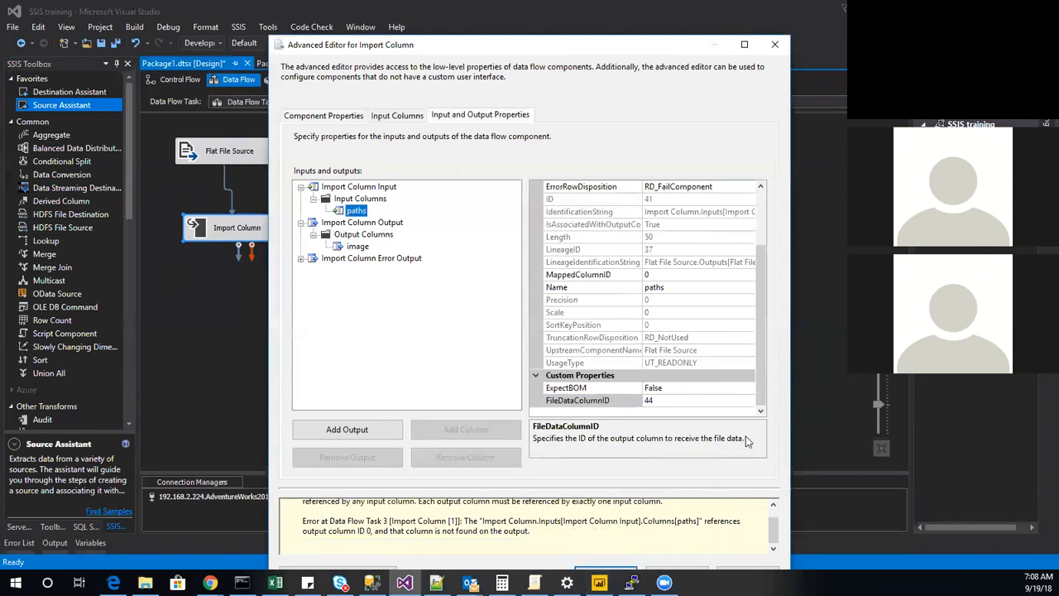
click(642, 549)
key(Escape)
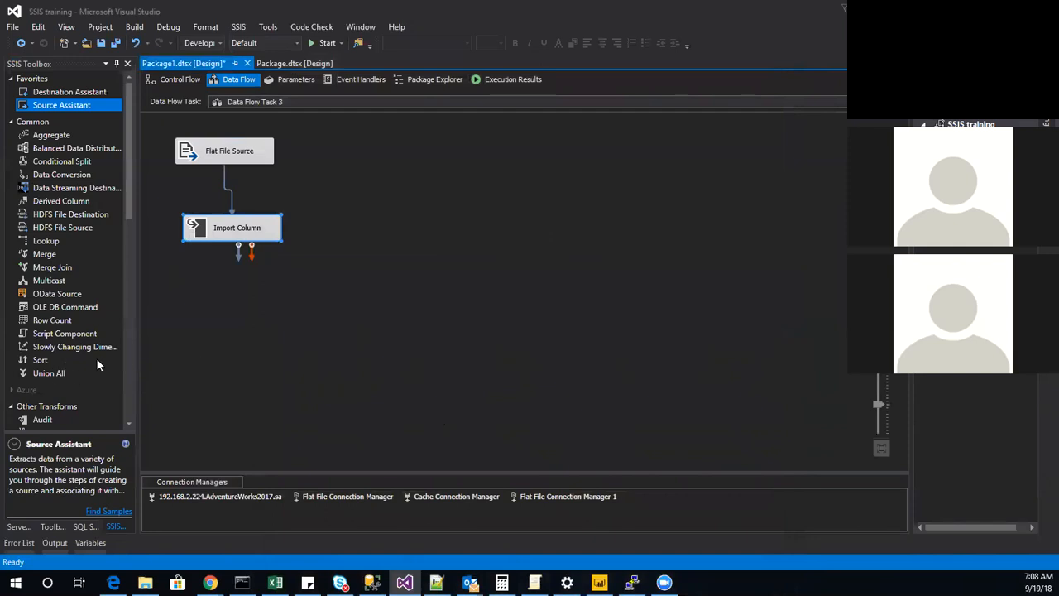
Add an OLE DB Destination below Import Column and connect the transform's output to it.
scroll(96, 358, down, 13)
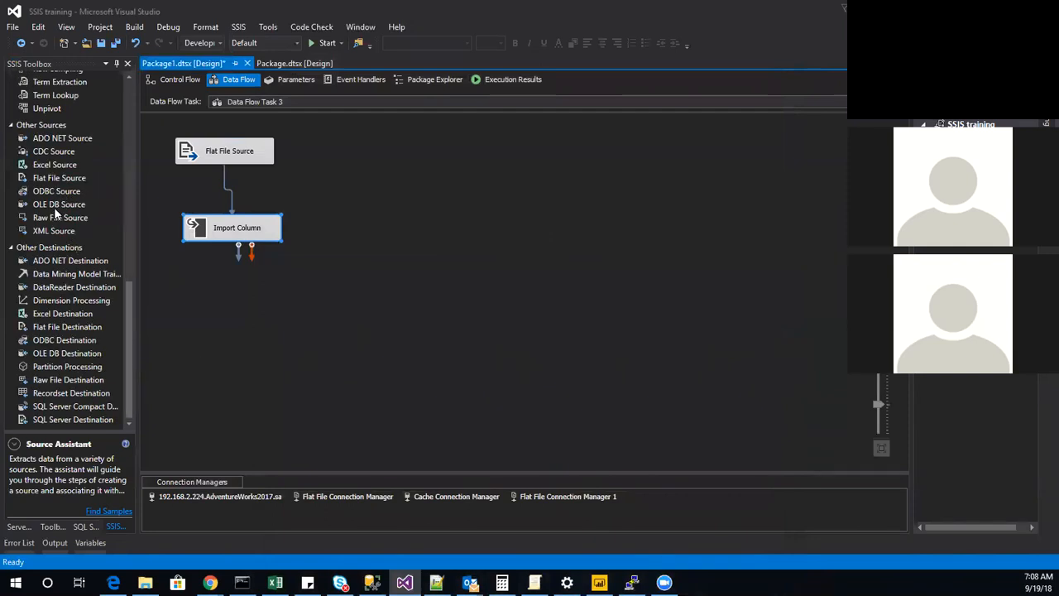
double_click(58, 355)
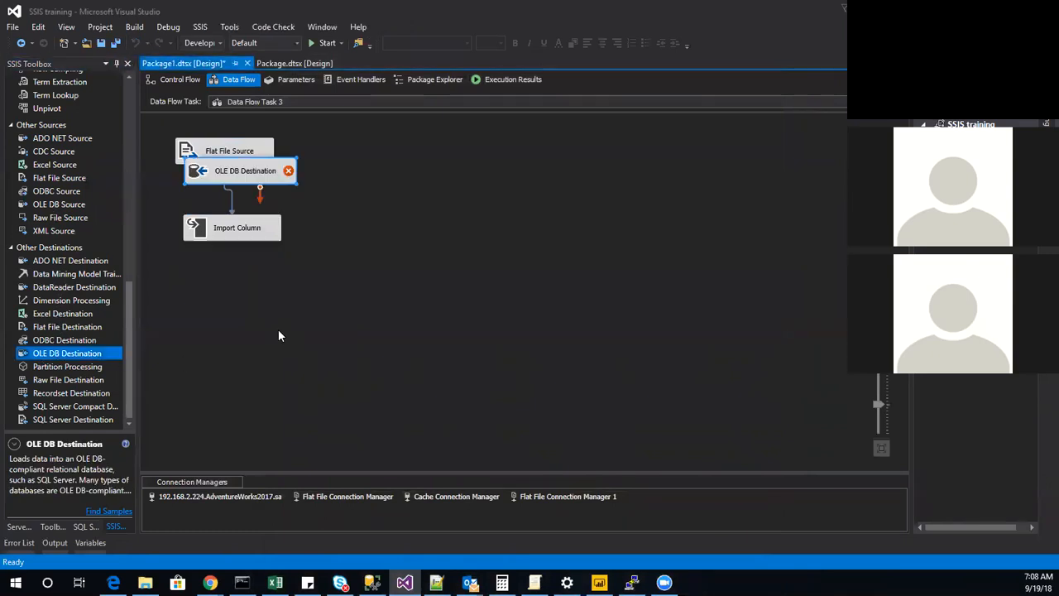
drag(249, 179, 240, 303)
click(240, 234)
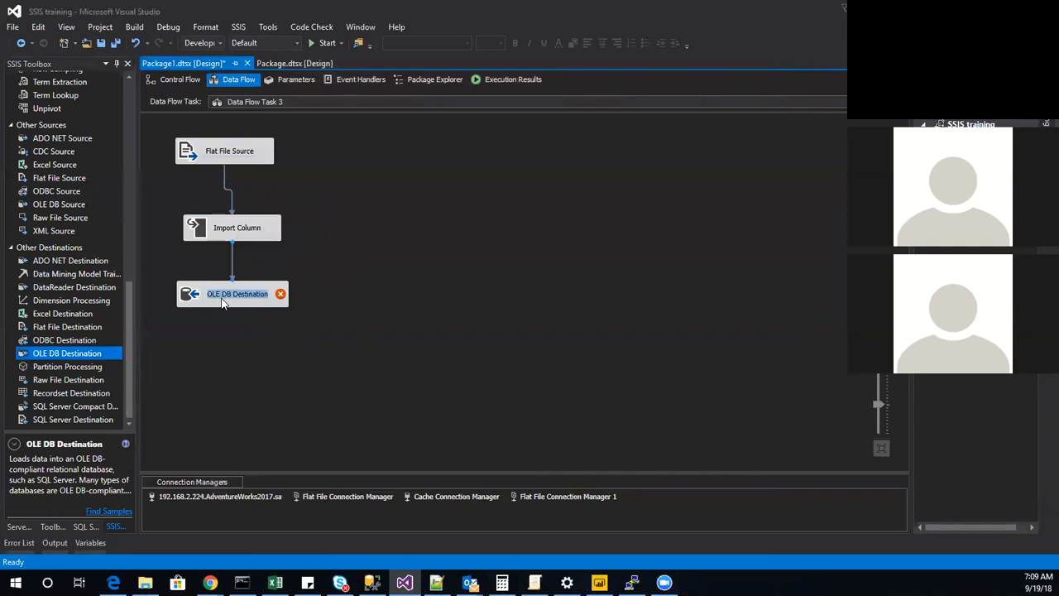
Create a new table named imagetable for the OLE DB Destination, with paths varchar(50) and image varbinary(max), and display its column mappings.
double_click(191, 303)
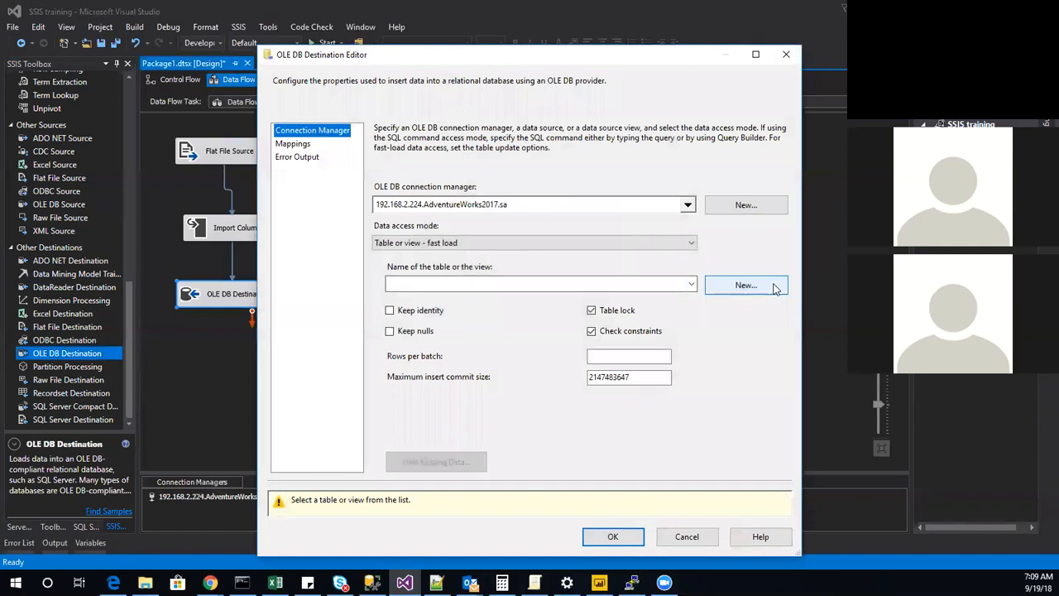
click(732, 285)
click(490, 196)
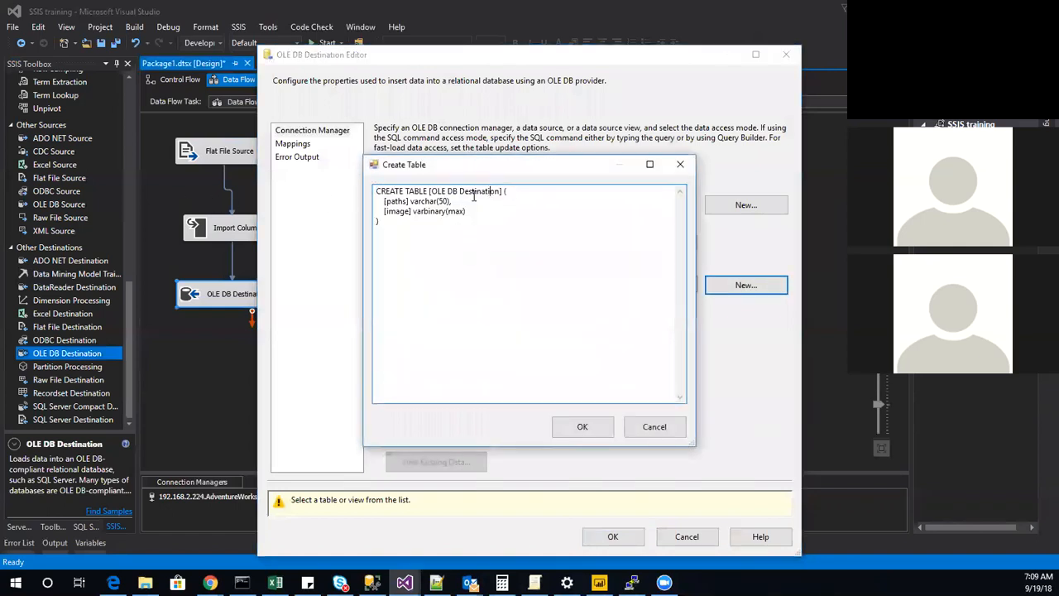
drag(431, 191, 500, 194)
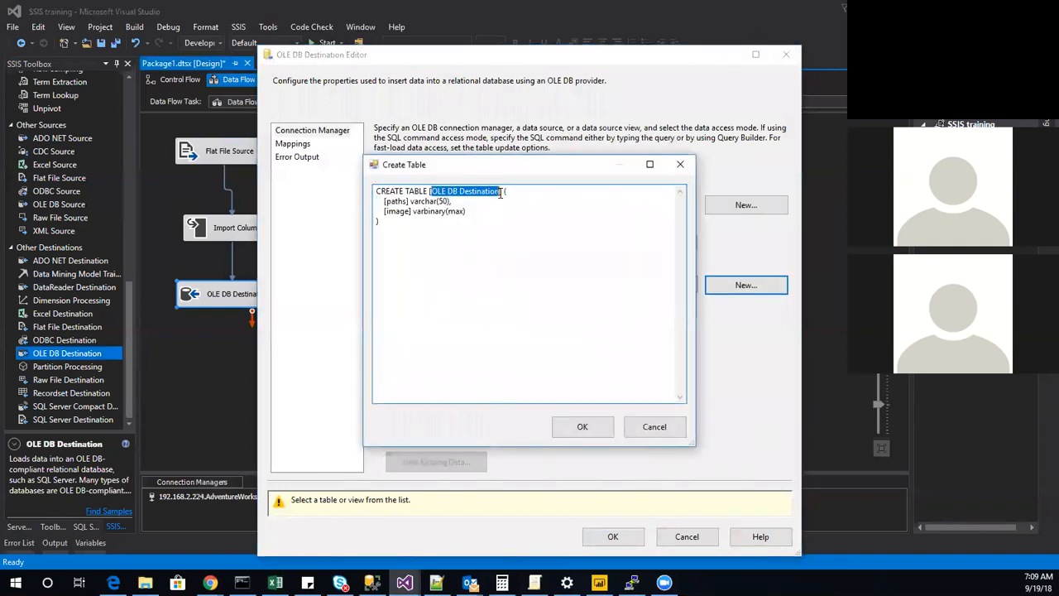
text(imag)
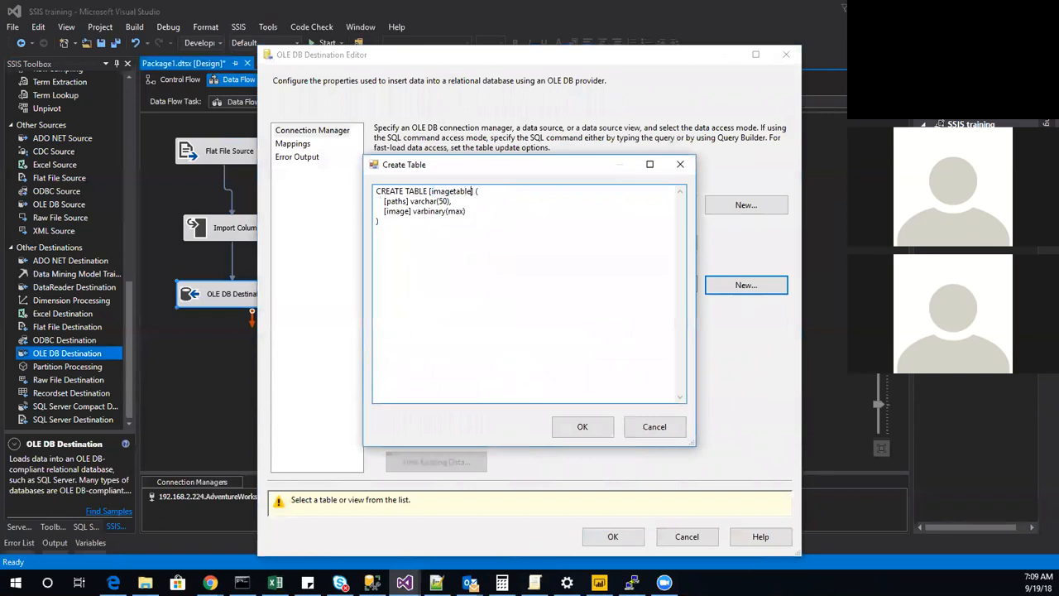
text(etable)
key(Return)
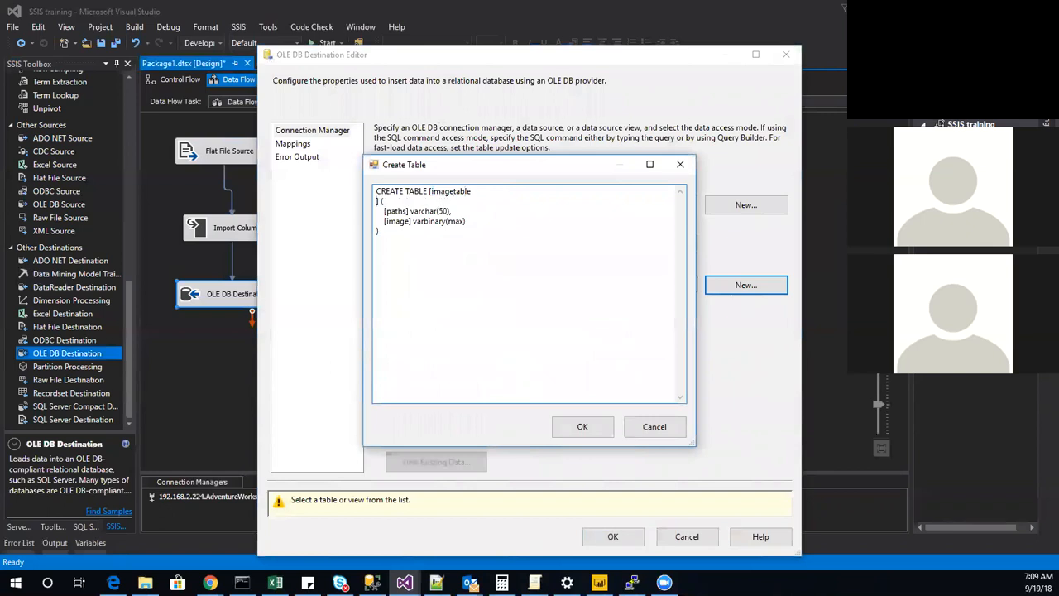
key(BackSpace)
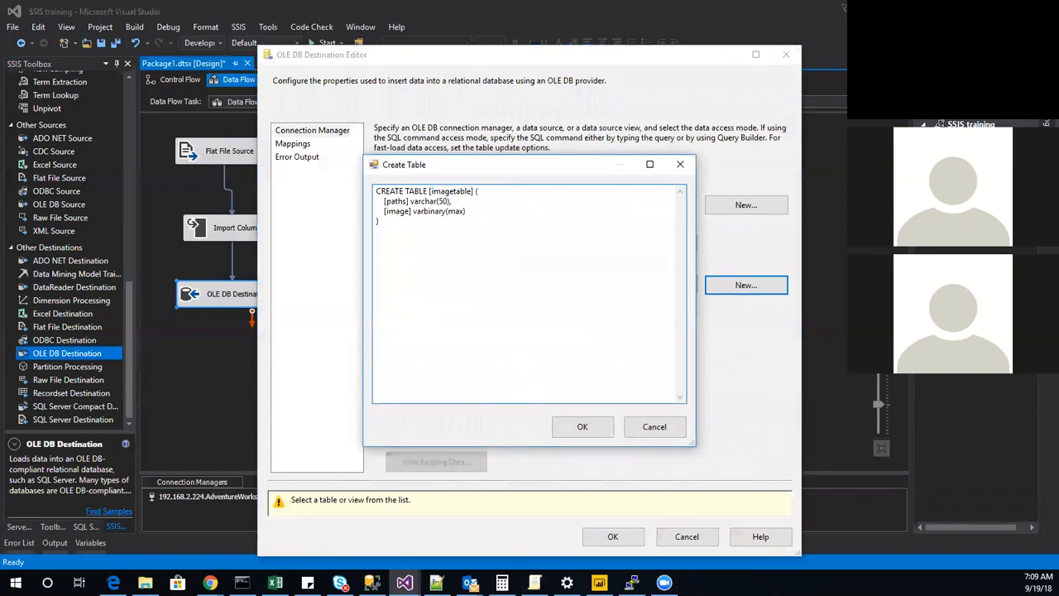
click(582, 426)
click(302, 144)
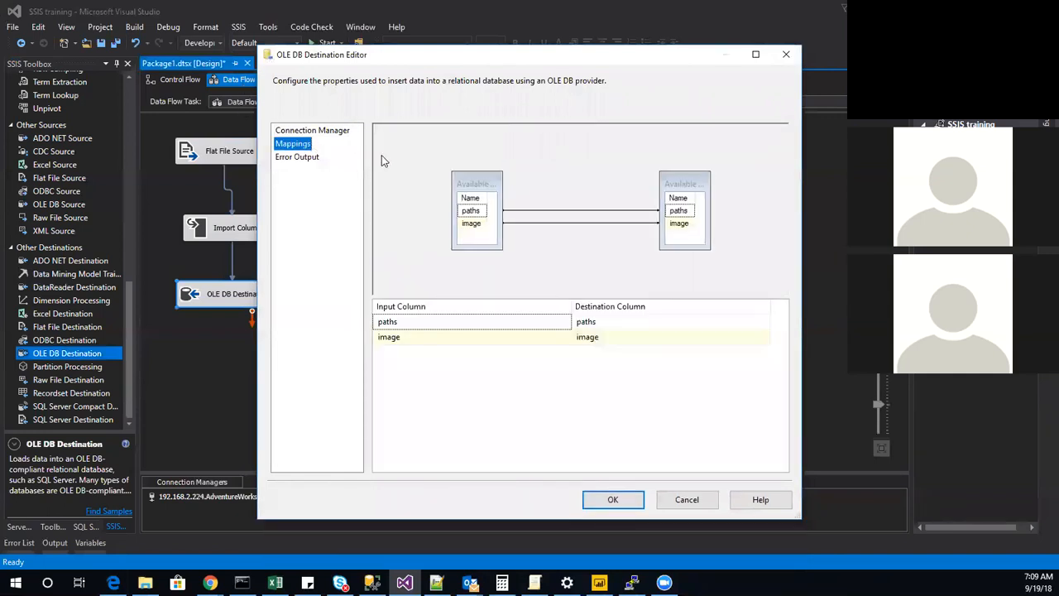
Accept the OLE DB Destination's column mappings and execute Data Flow Task 3 from the control flow.
click(636, 503)
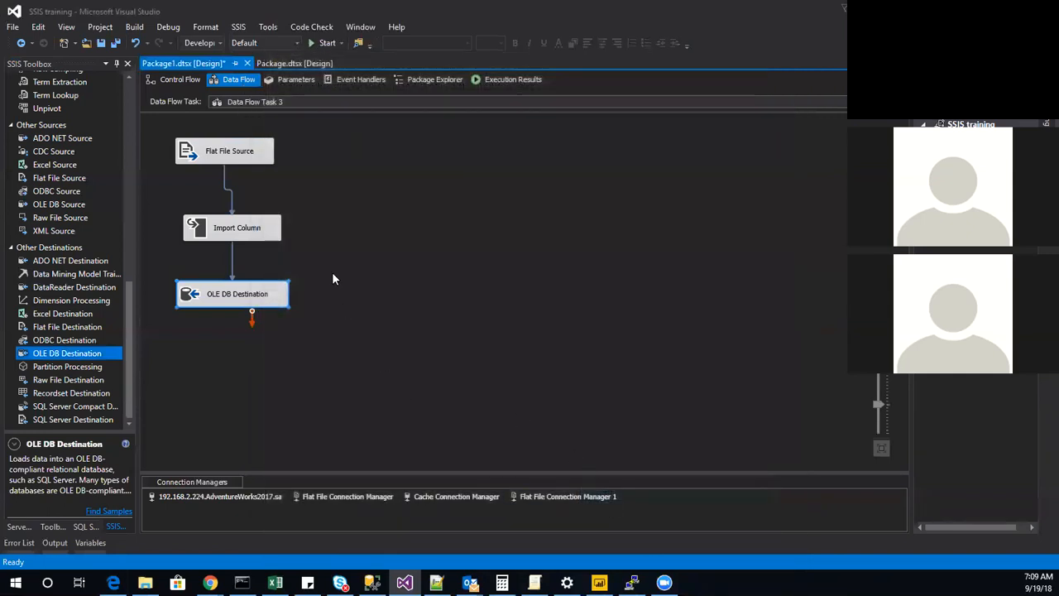
click(192, 79)
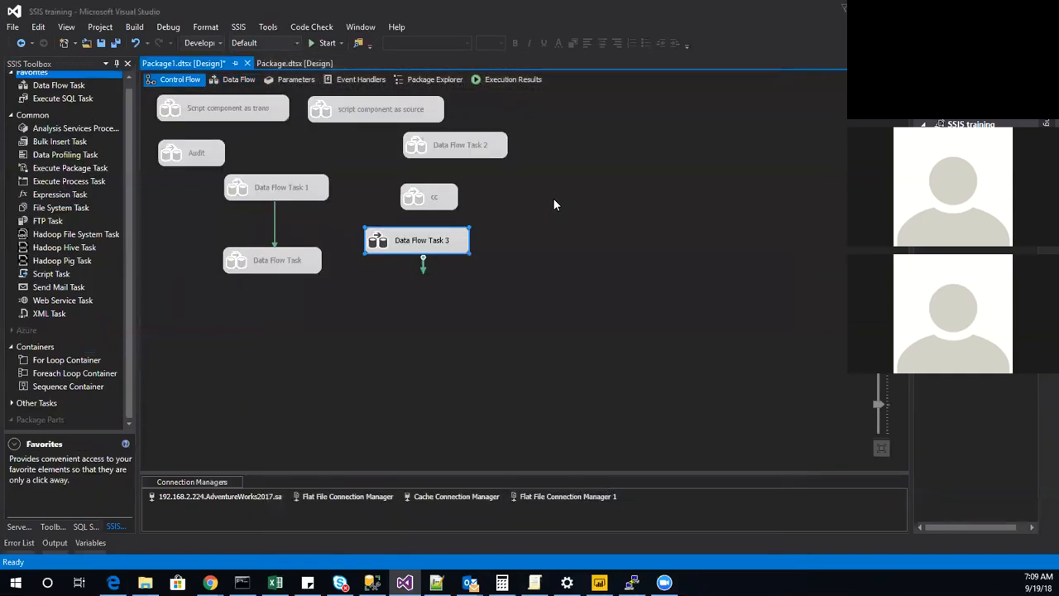
right_click(420, 247)
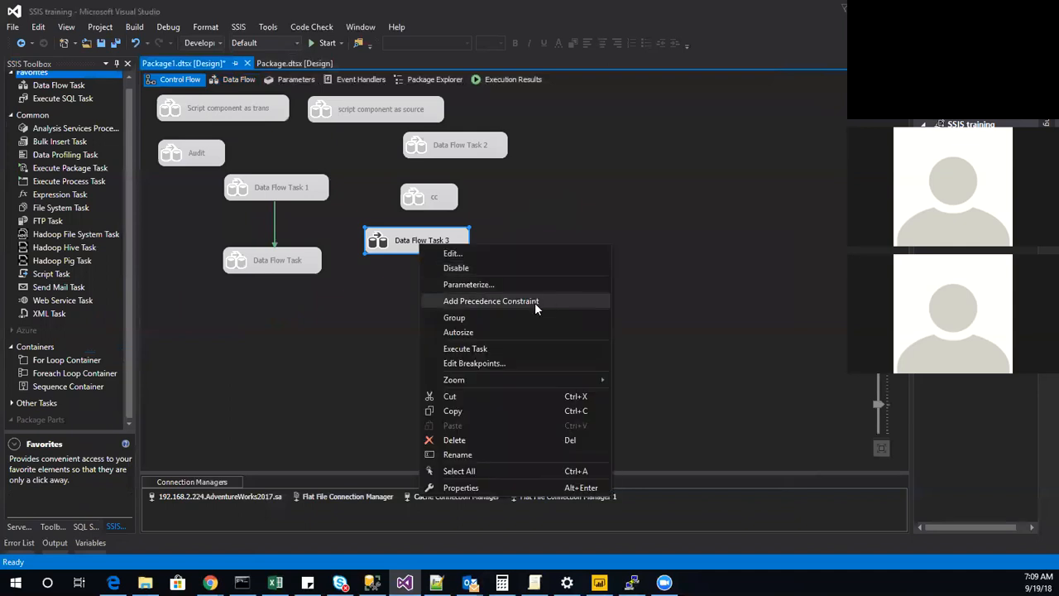
click(465, 349)
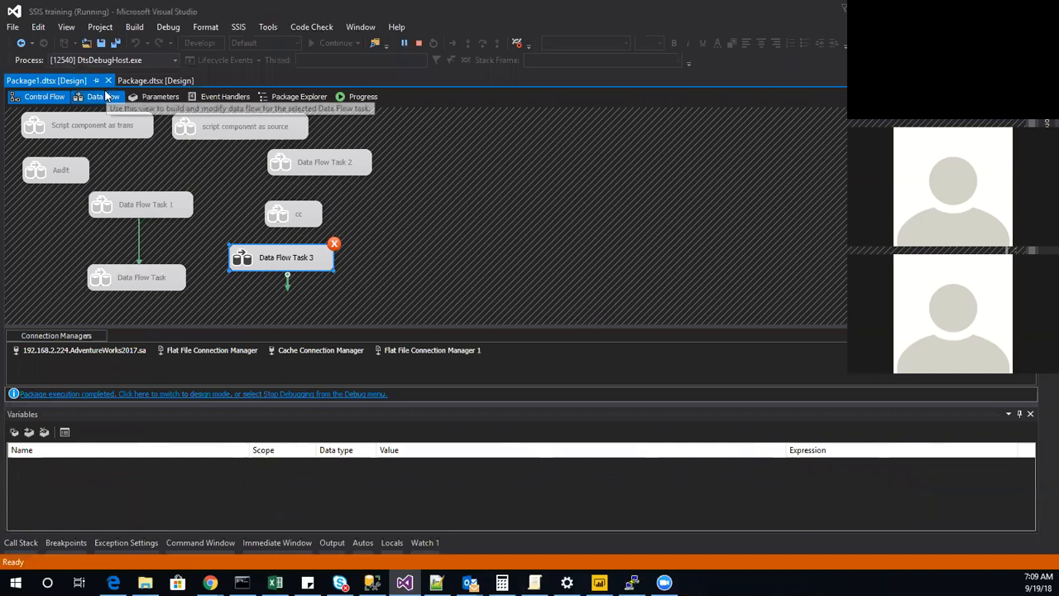
Review the execution log of Data Flow Task 3 for errors, and stop debugging.
click(362, 96)
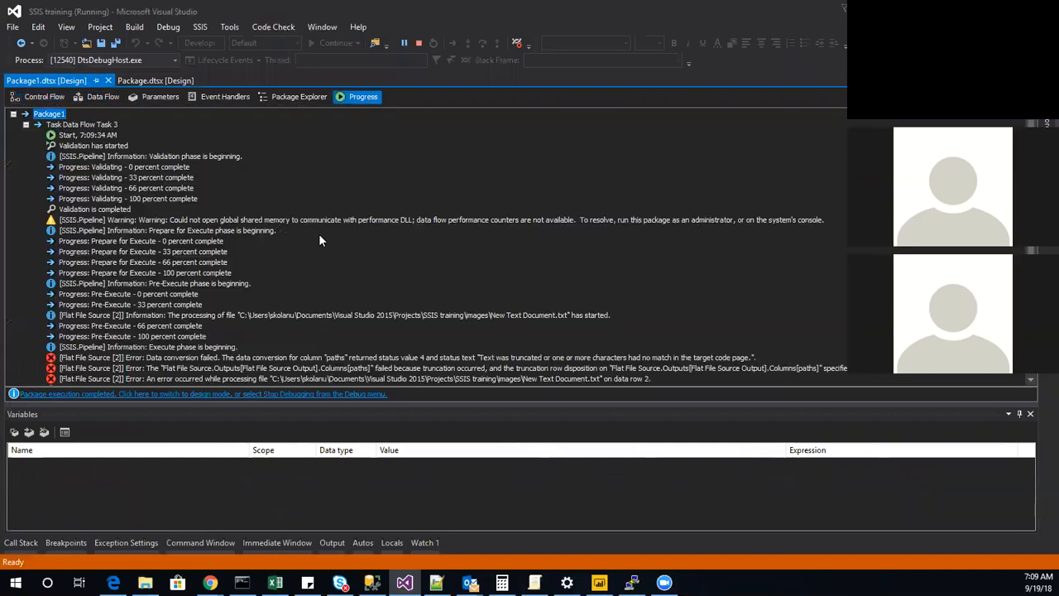
scroll(344, 264, down, 1)
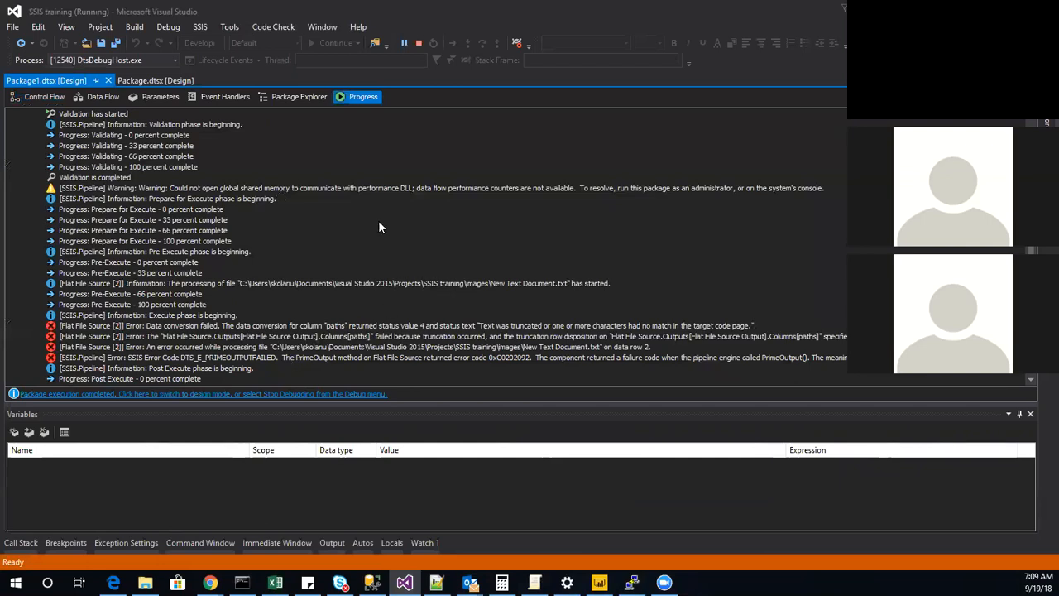
click(39, 98)
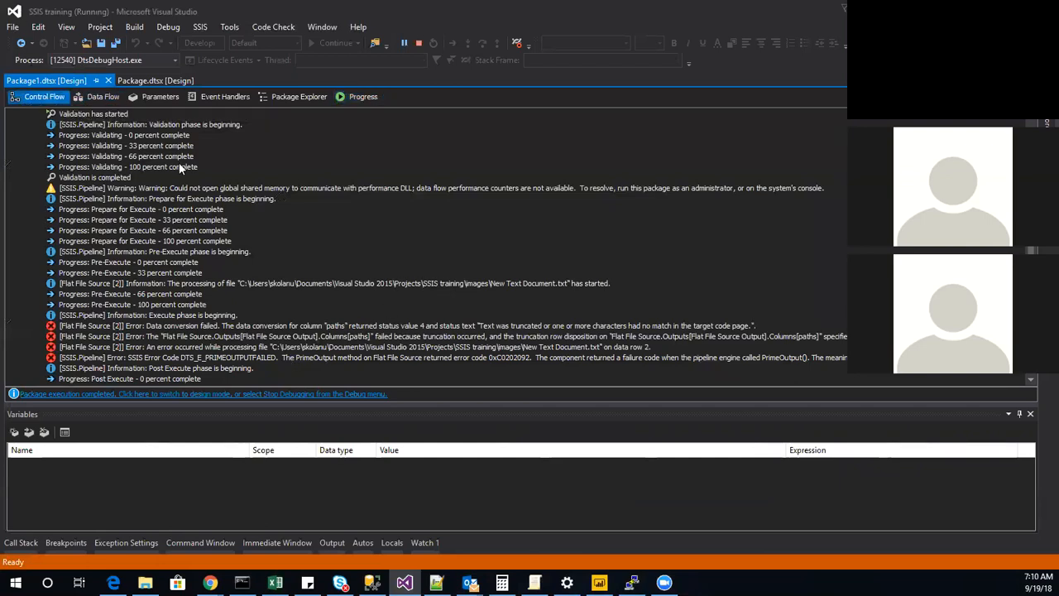
click(421, 42)
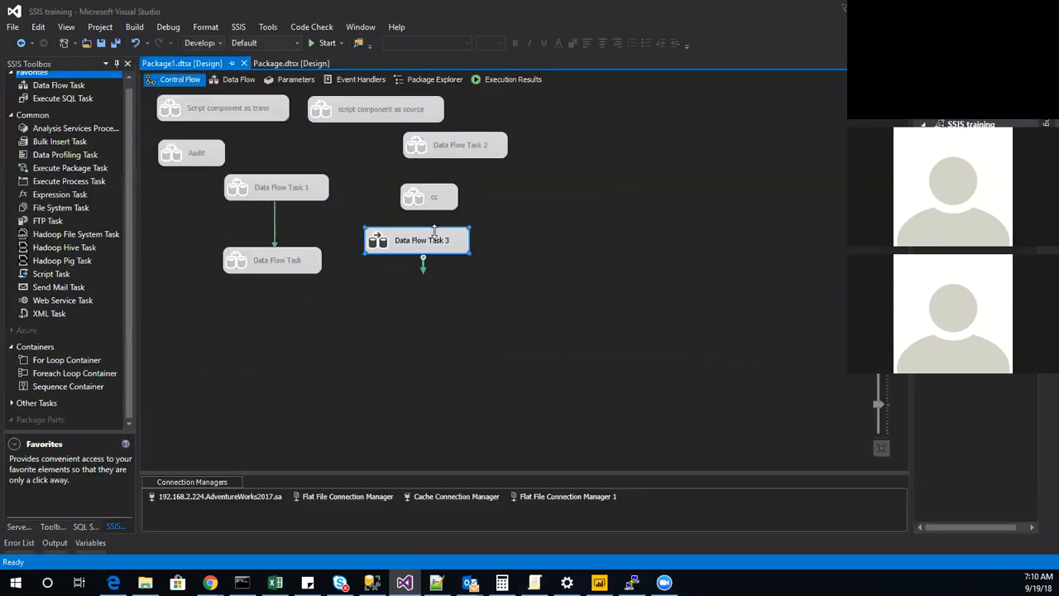
Set the length of the Flat File Source's external column paths to 500 in its advanced editor and apply the change.
double_click(419, 243)
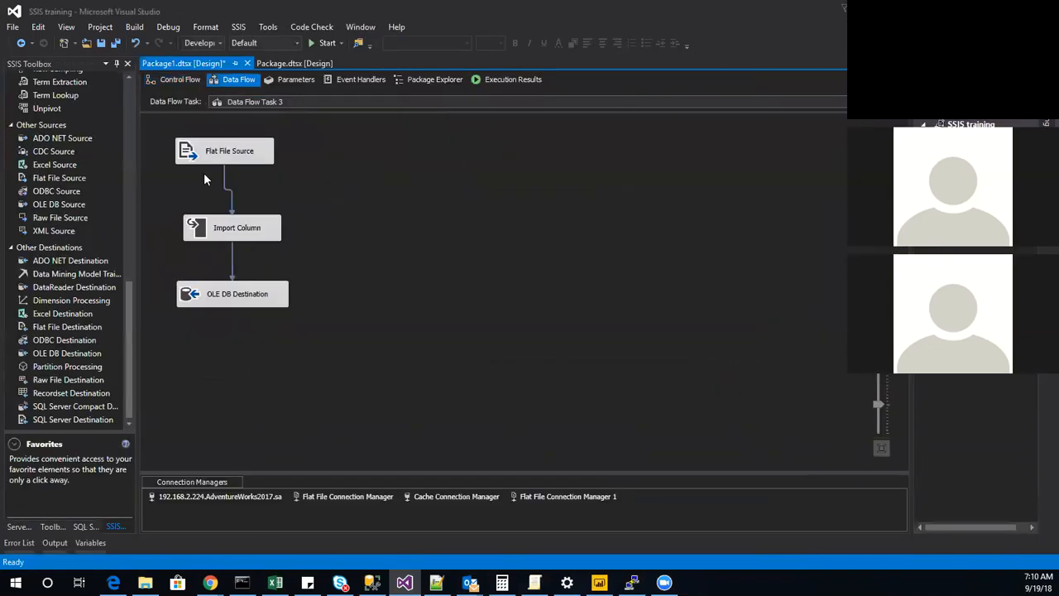
right_click(249, 151)
click(319, 172)
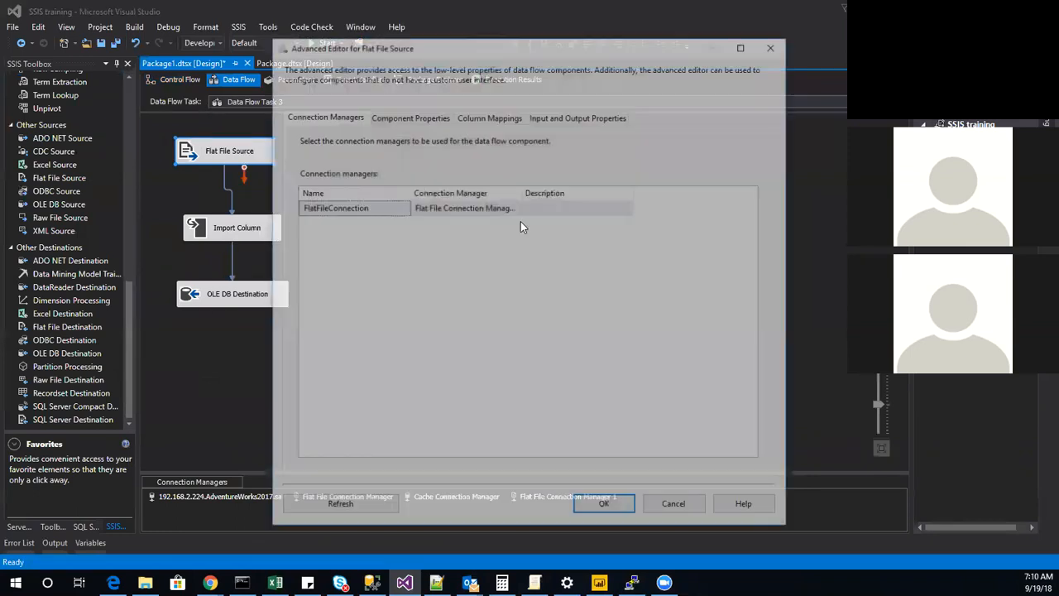
click(568, 118)
click(301, 187)
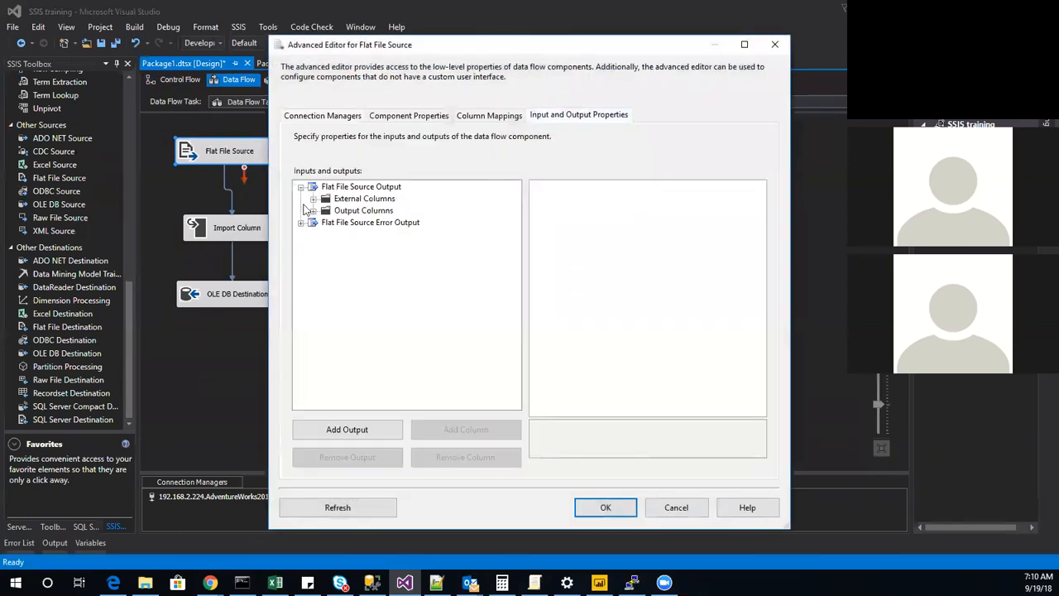
click(314, 198)
click(354, 211)
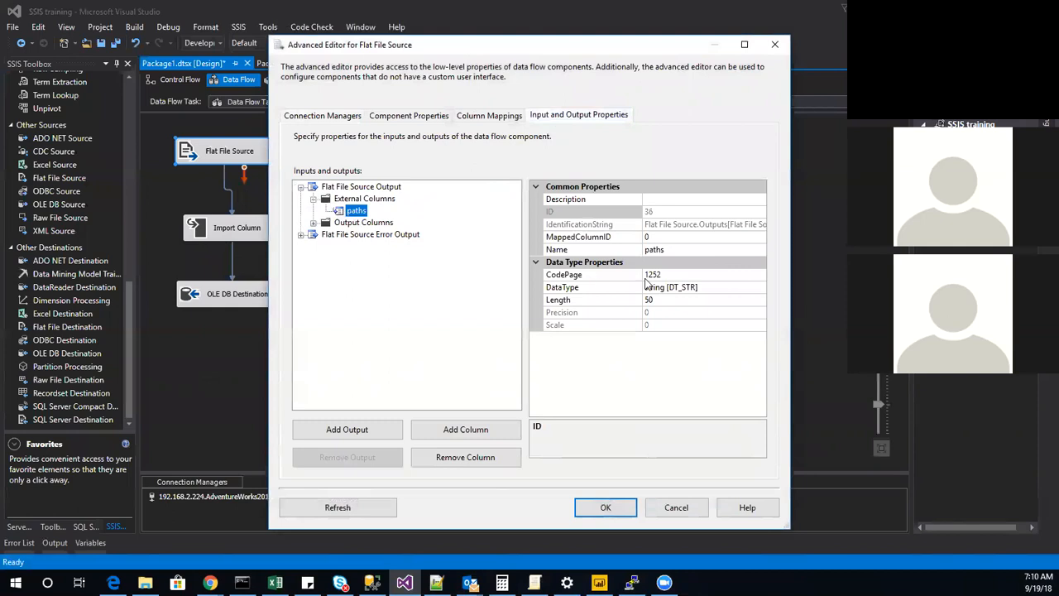
click(656, 300)
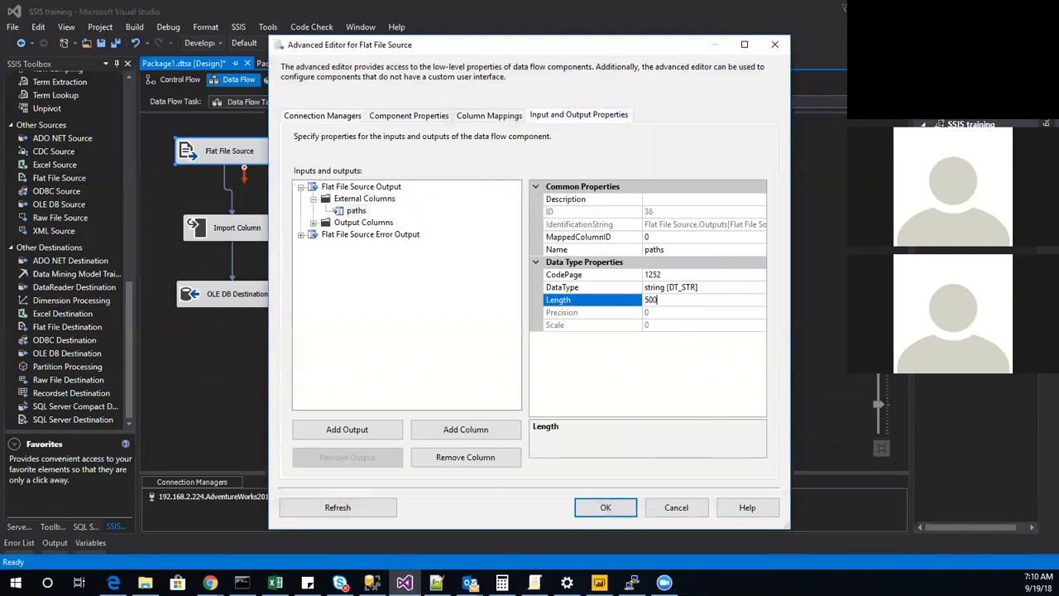
click(616, 508)
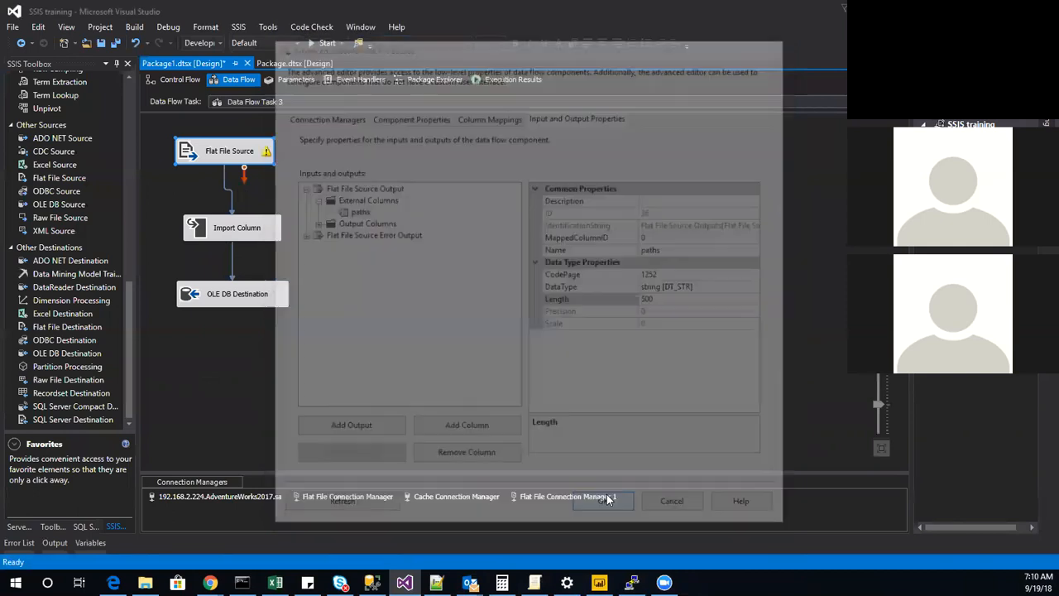
Examine the length and other properties of the paths input column in Import Column's advanced editor, and close it without changes.
right_click(250, 221)
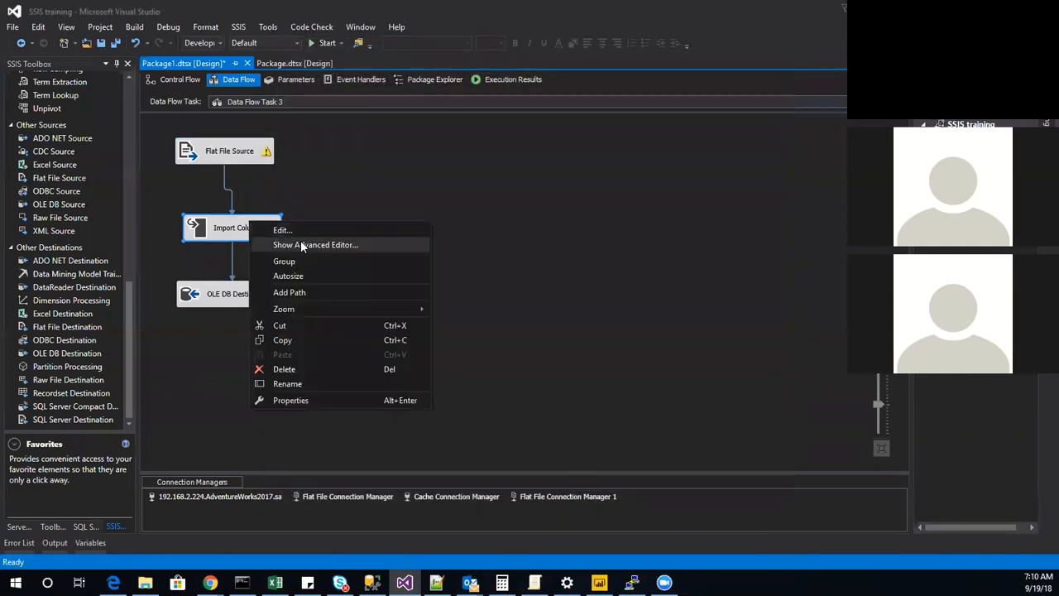
click(301, 243)
click(394, 115)
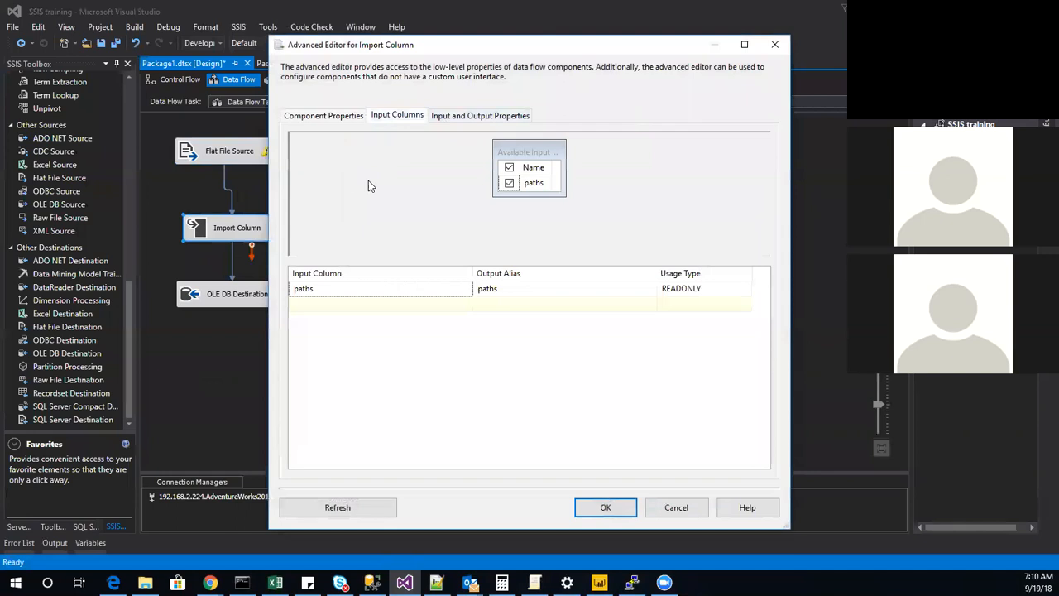
click(459, 116)
click(302, 188)
click(313, 200)
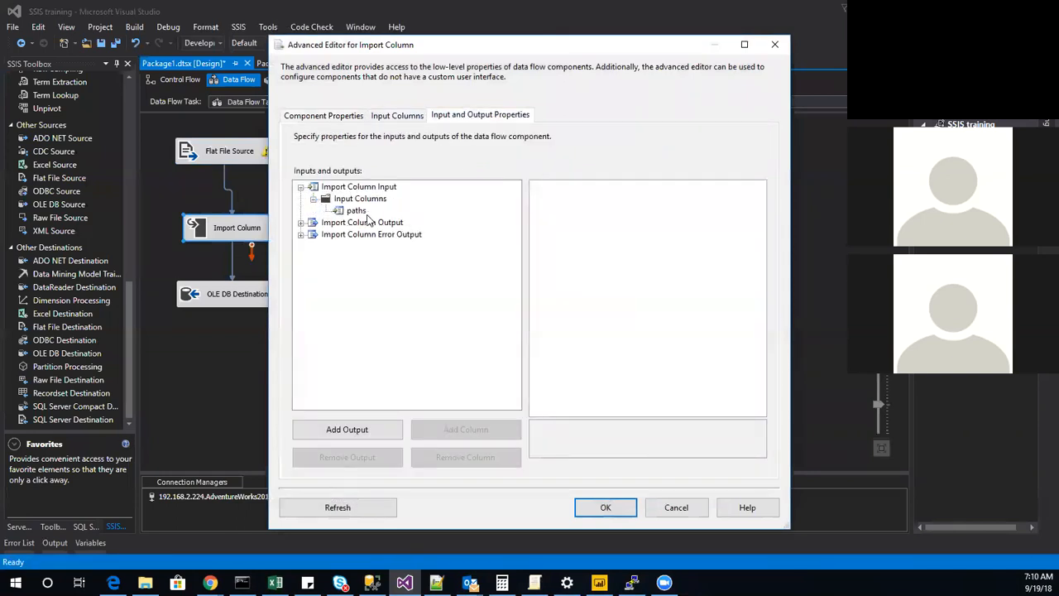
click(357, 212)
click(665, 315)
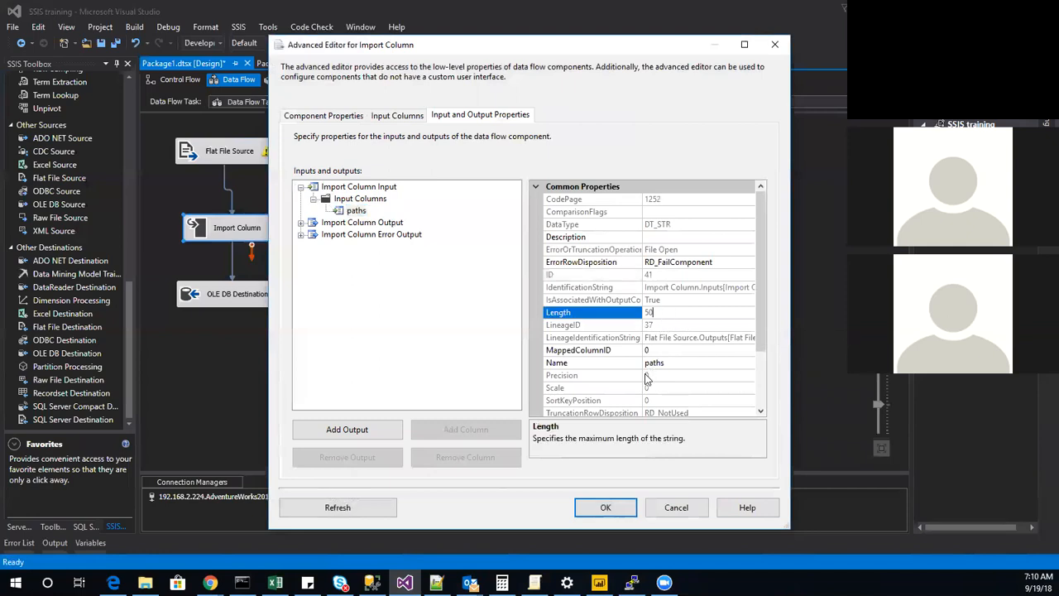
scroll(669, 329, down, 2)
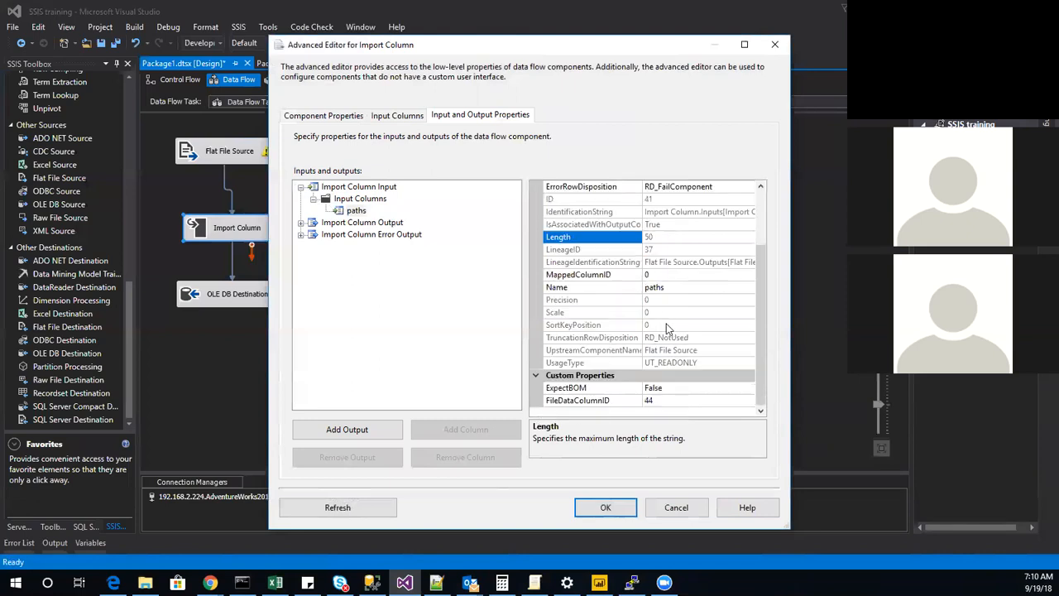
click(675, 506)
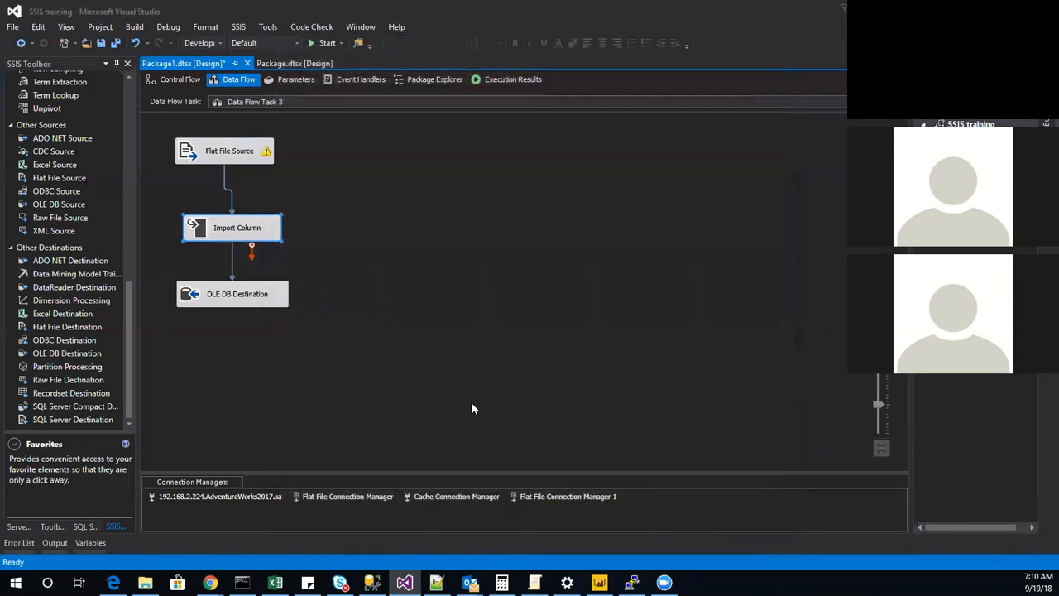
Examine the properties of the paths input column in the OLE DB Destination's advanced editor, and close it without changes.
right_click(276, 301)
click(323, 325)
click(579, 115)
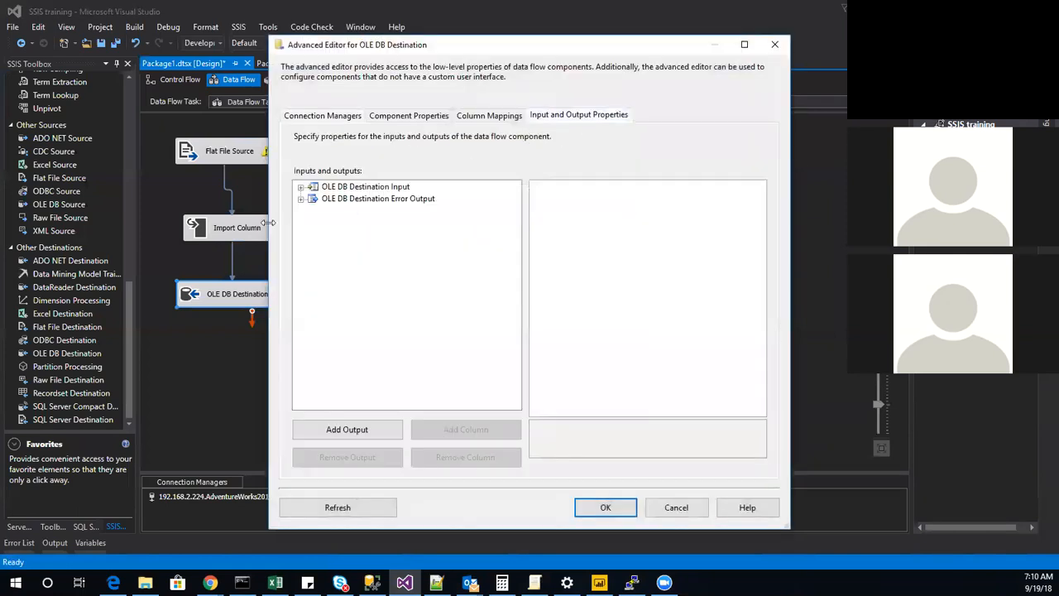
click(301, 187)
click(314, 200)
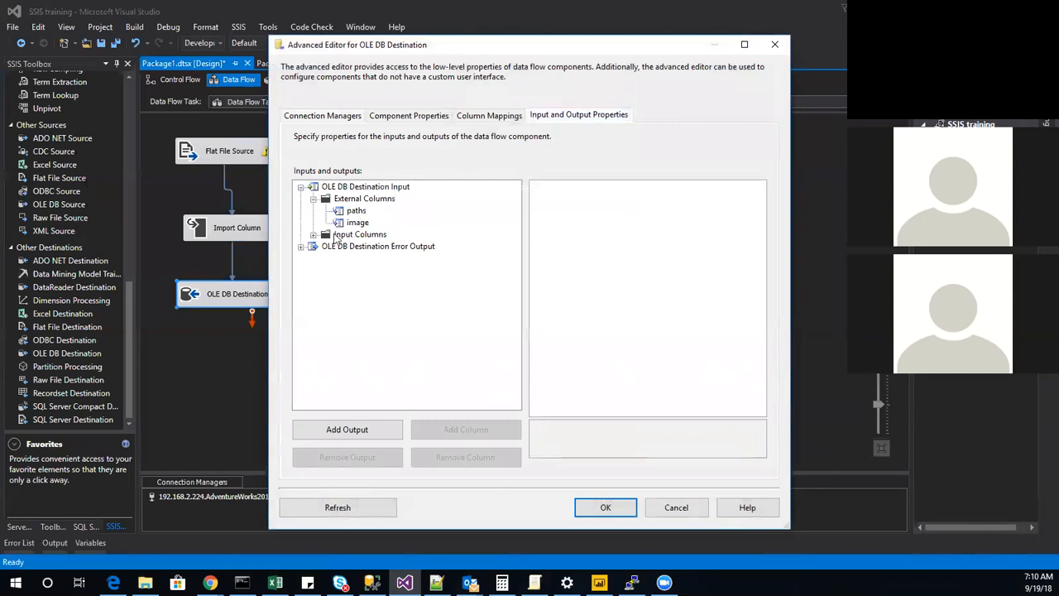
click(314, 235)
click(356, 247)
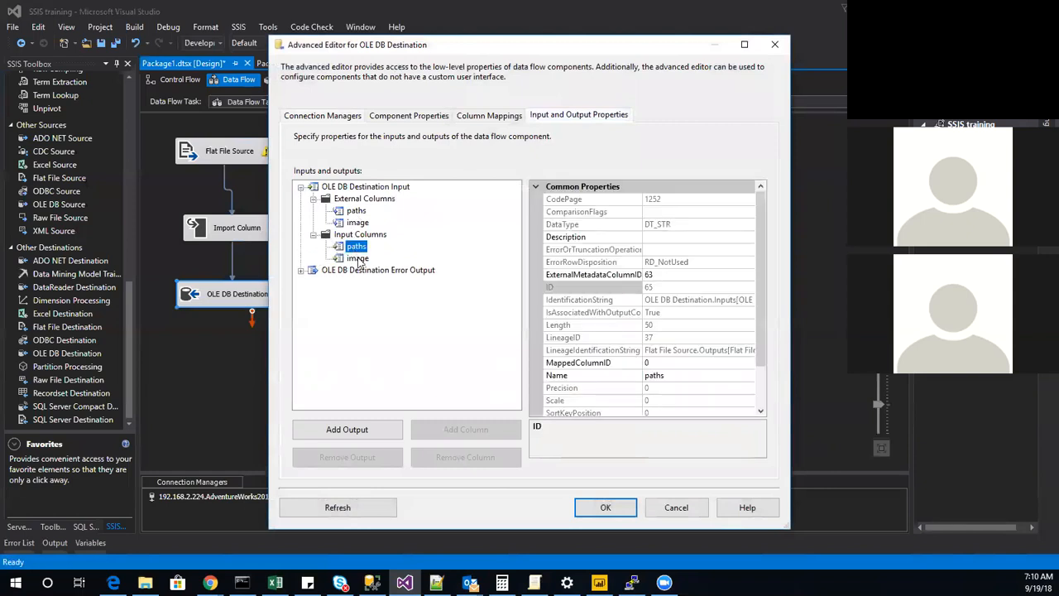
scroll(650, 331, down, 1)
scroll(671, 361, up, 1)
click(676, 507)
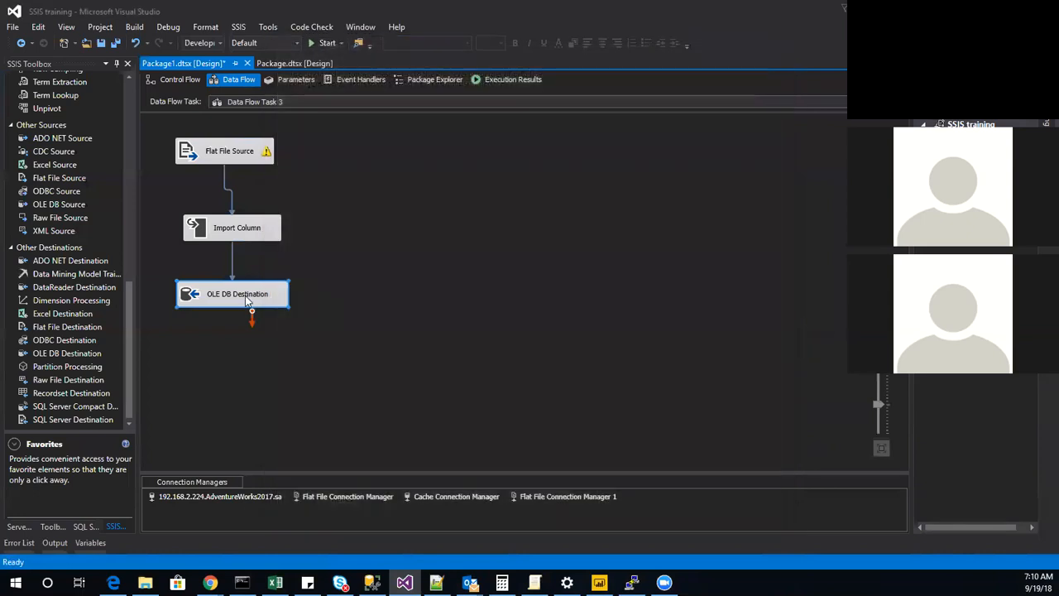
Create a new table named imagetable2 with paths and image columns for the OLE DB Destination, and accept its column mappings.
double_click(243, 298)
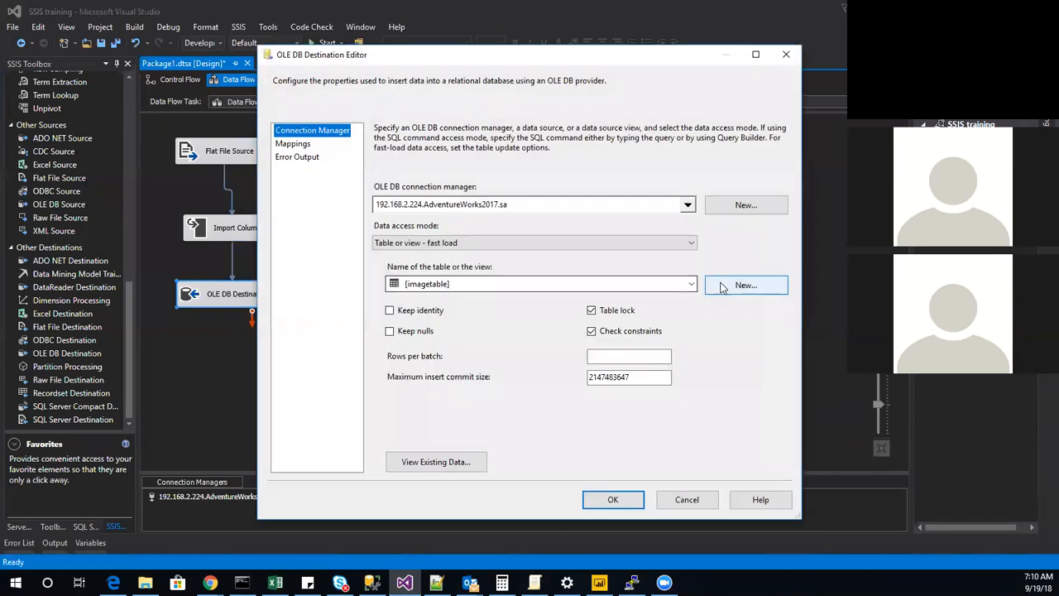
click(722, 286)
drag(503, 172, 432, 179)
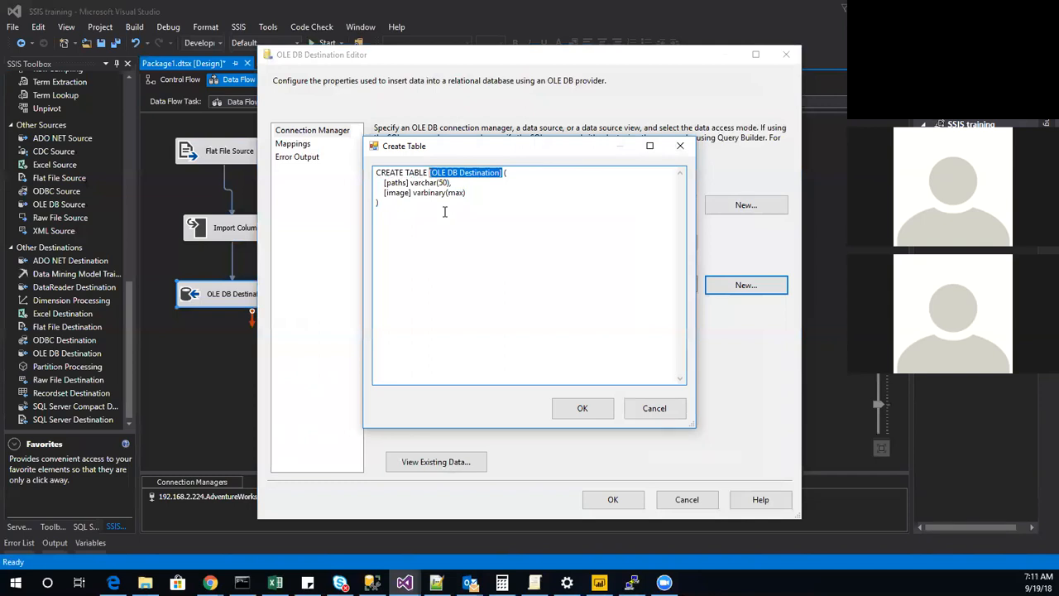
key(Left)
key(Delete)
key(Delete)
key(Delete)
key(Delete)
key(Delete)
key(Delete)
key(Delete)
key(Delete)
key(Delete)
key(Delete)
key(Delete)
key(Delete)
key(Delete)
key(Delete)
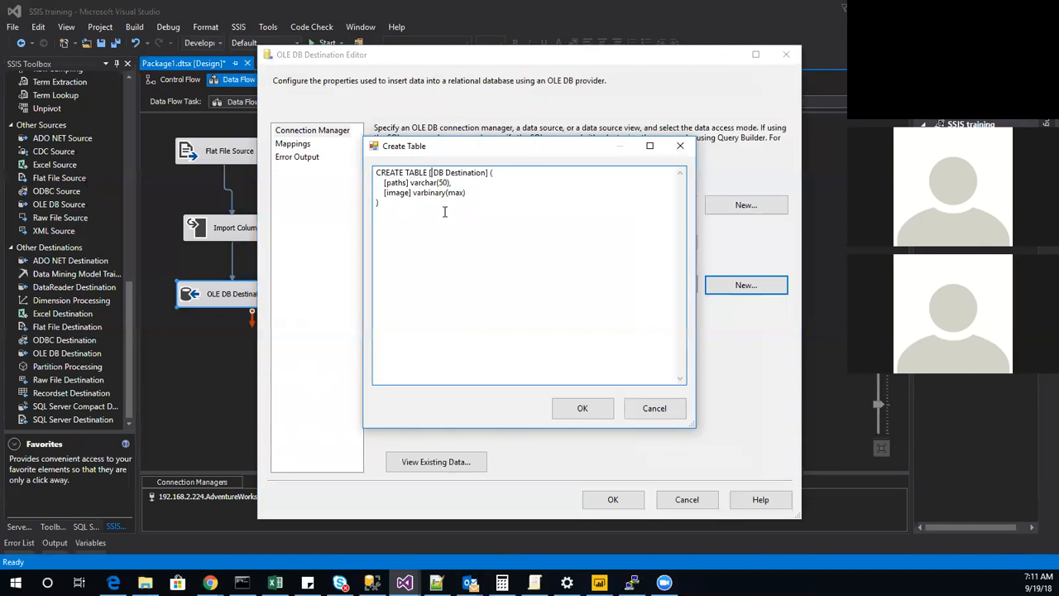
key(Delete)
key(Delete)
text(imagetab)
click(444, 183)
click(583, 408)
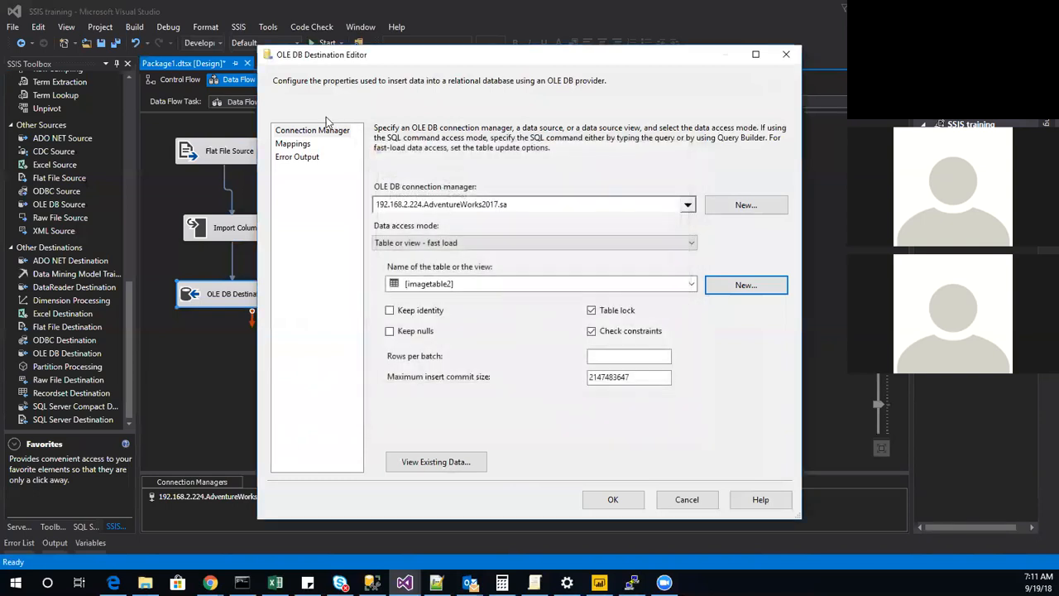
click(293, 144)
click(611, 500)
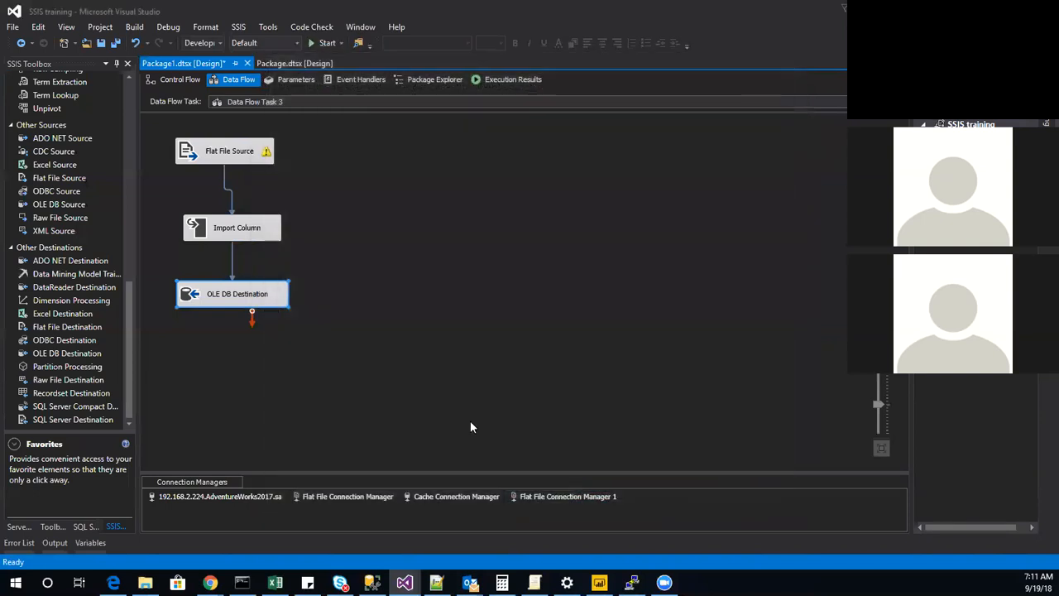
Execute Data Flow Task 3 again with the modified source and destination.
click(187, 81)
right_click(463, 241)
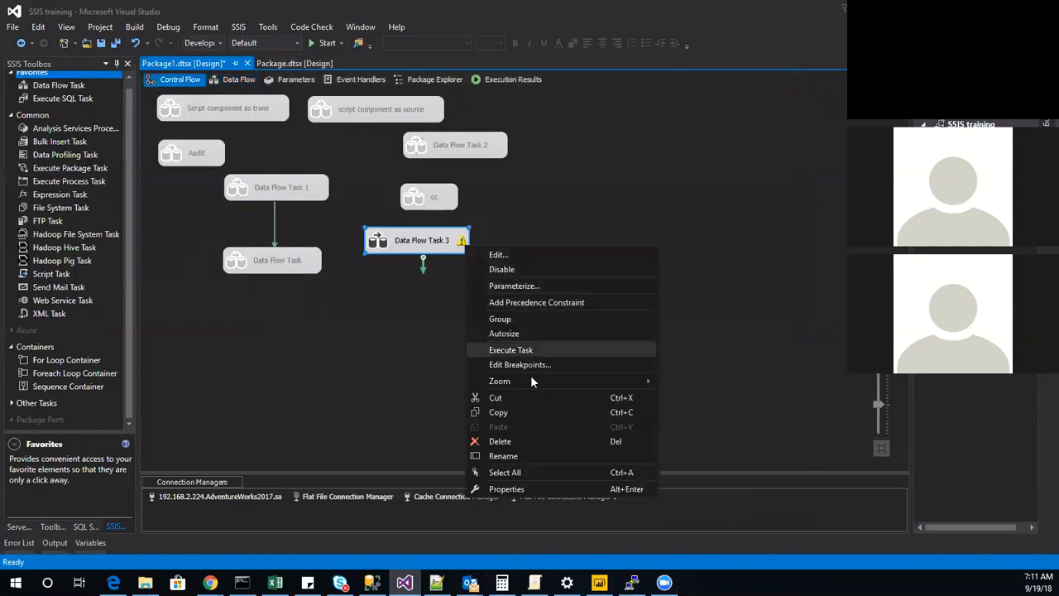
click(527, 350)
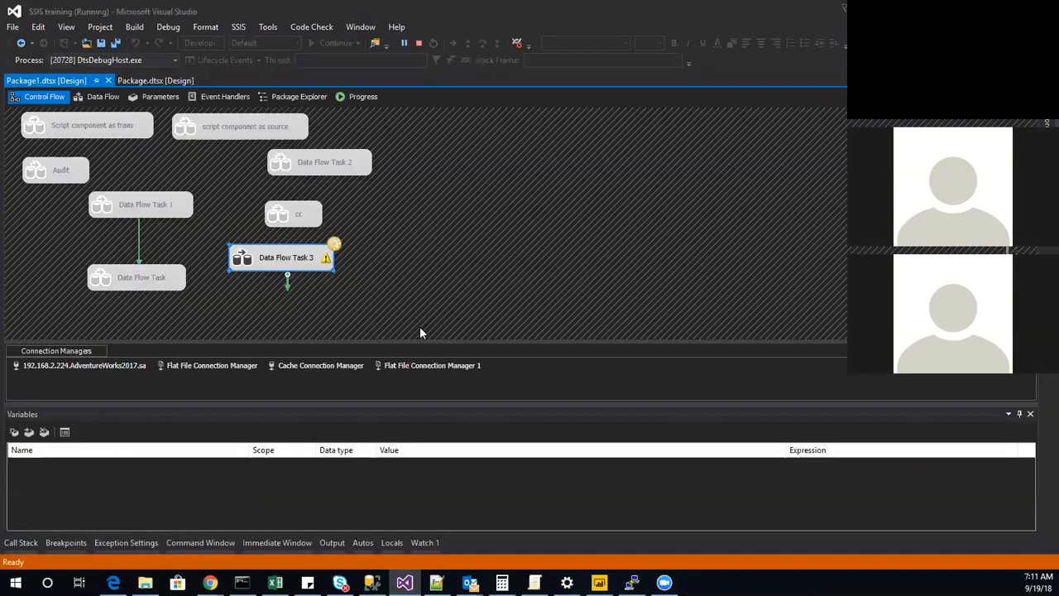
Check the new run's progress log for Flat File Source warnings and errors, and return to design mode.
click(351, 99)
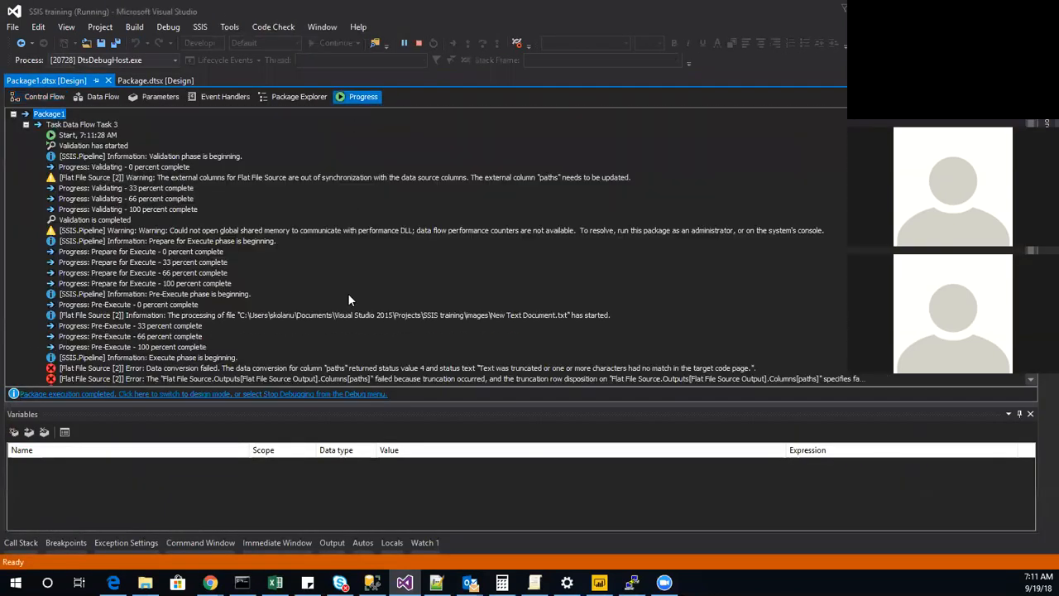
scroll(351, 379, down, 1)
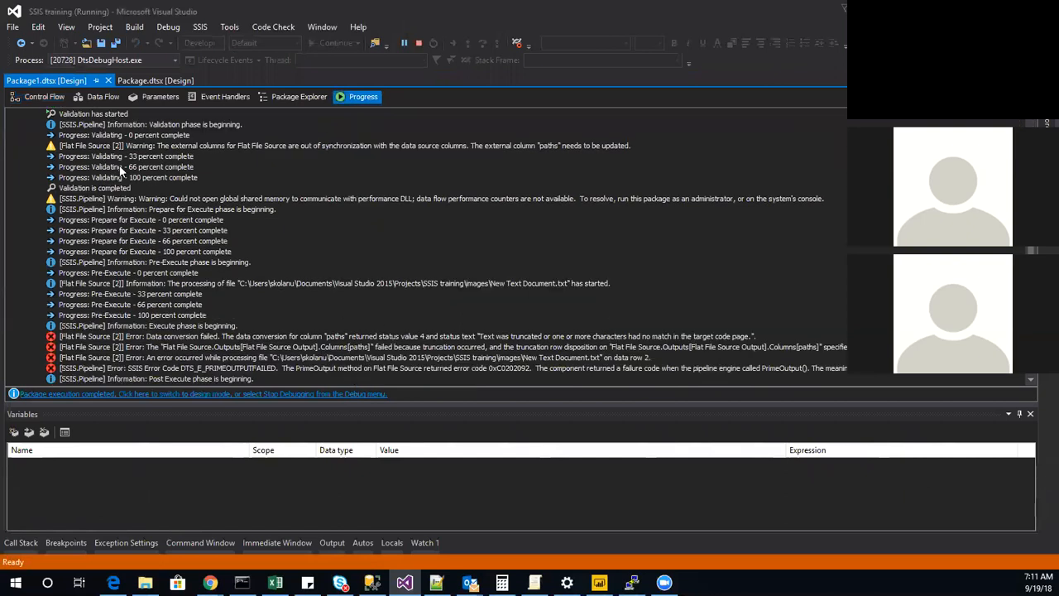
click(38, 97)
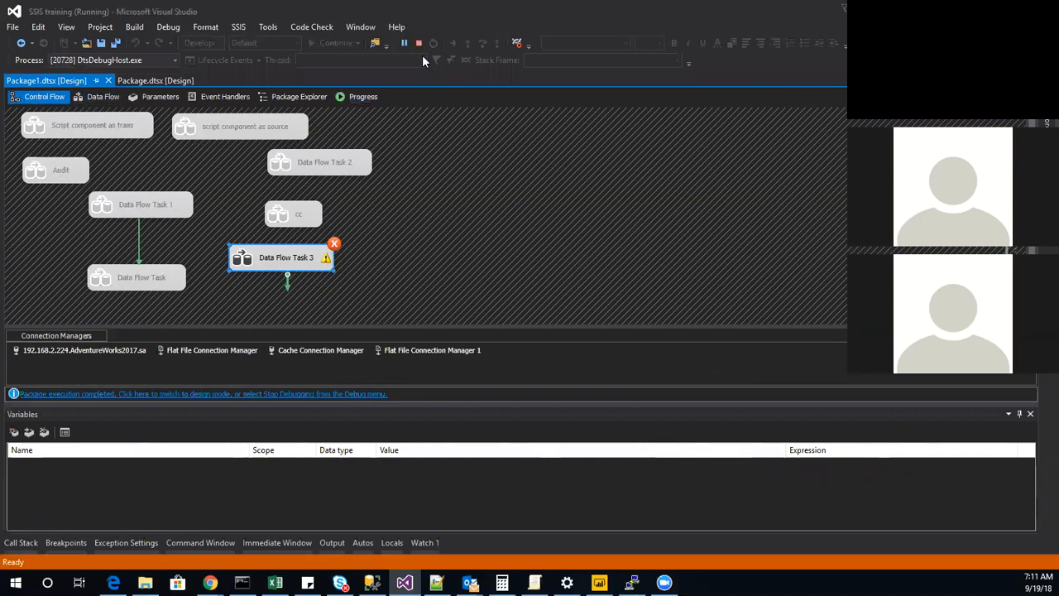
click(418, 43)
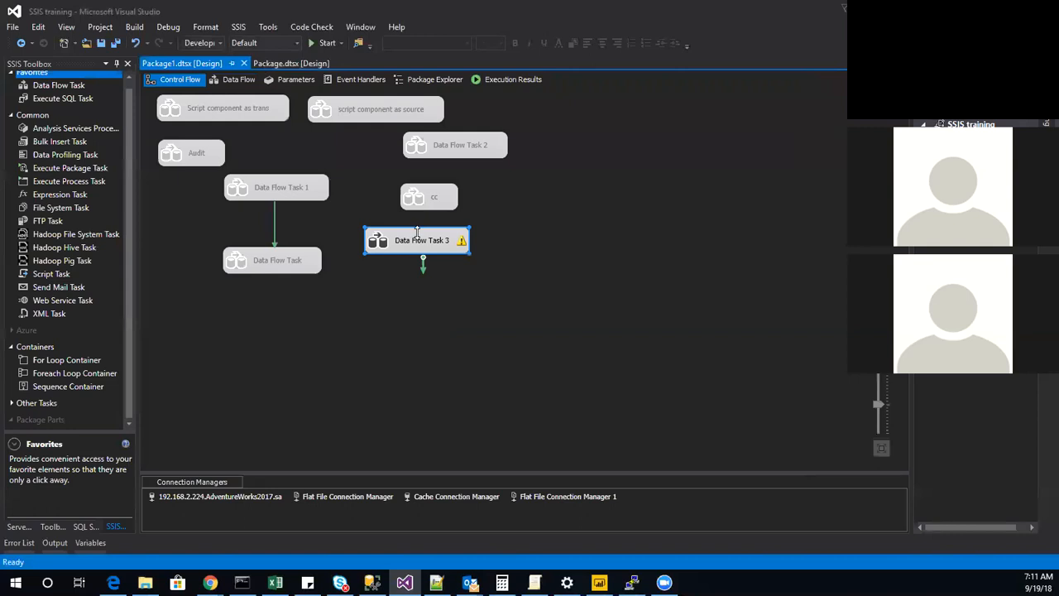
Replace the existing Data Flow Task 3 in the control flow with a fresh Data Flow Task, and open its data flow.
right_click(415, 233)
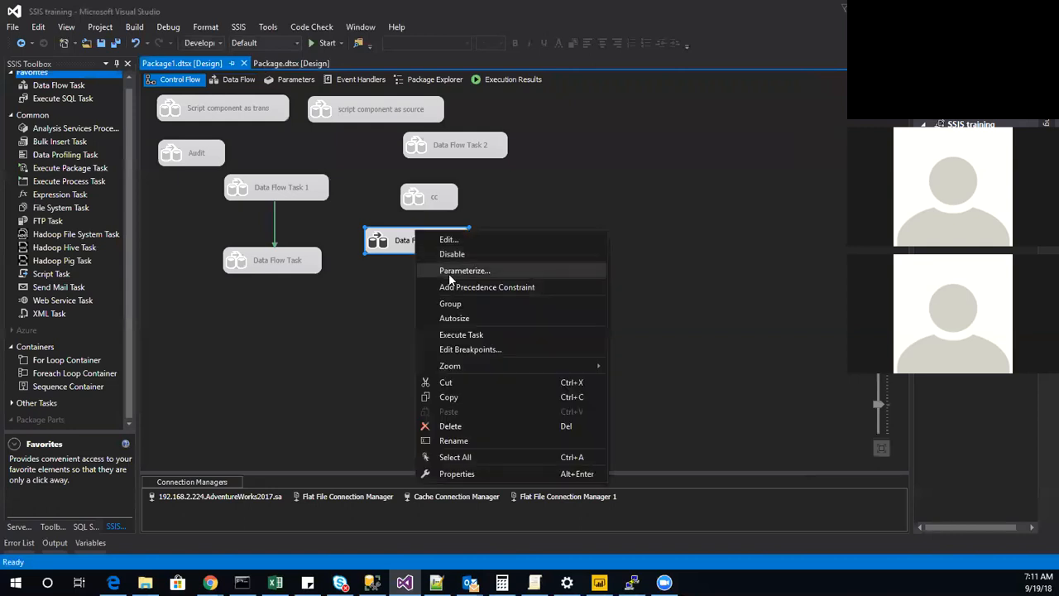
click(503, 427)
drag(47, 86, 495, 273)
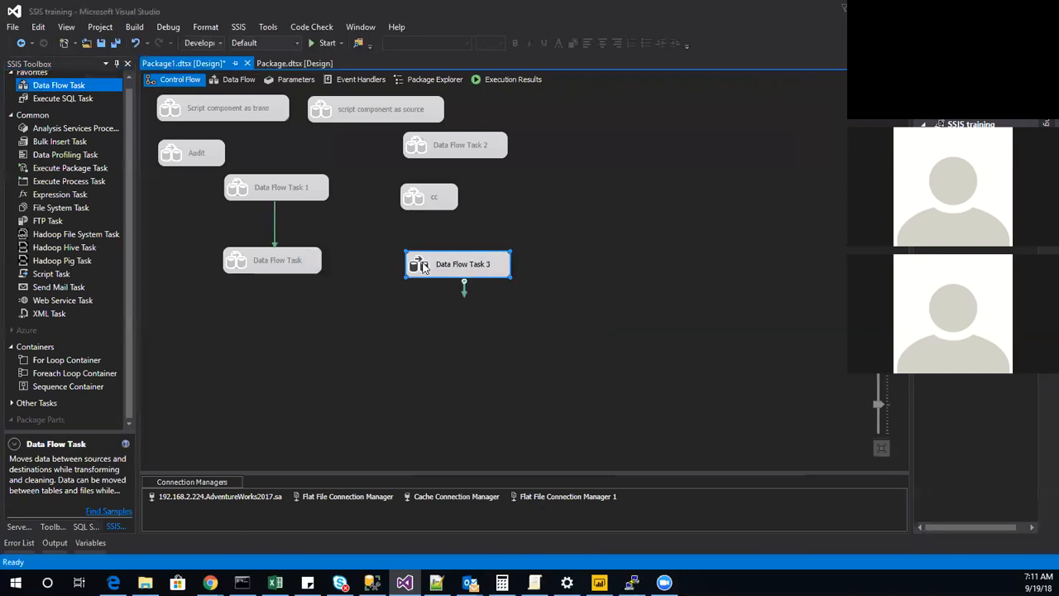
double_click(422, 261)
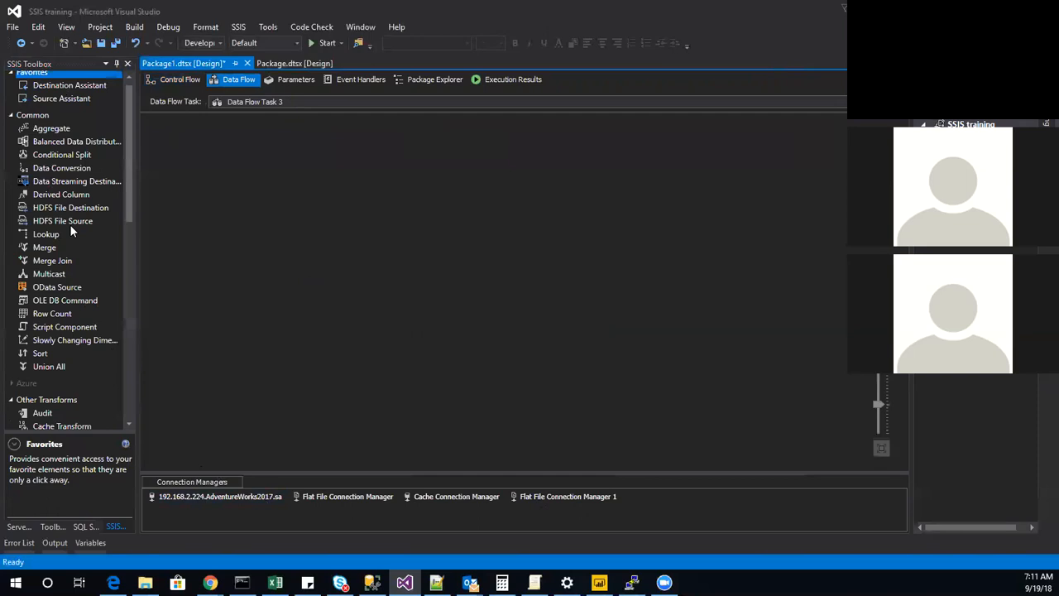
Add a Flat File Source and start a new flat file connection manager for it using New Text Document.txt in the images folder.
scroll(53, 293, down, 10)
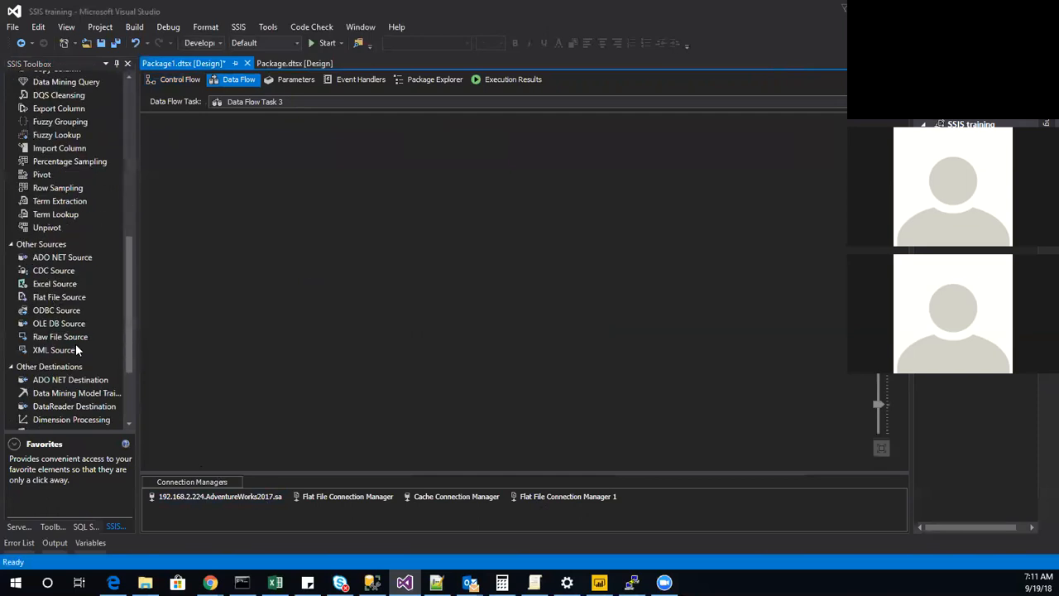
double_click(54, 298)
double_click(172, 136)
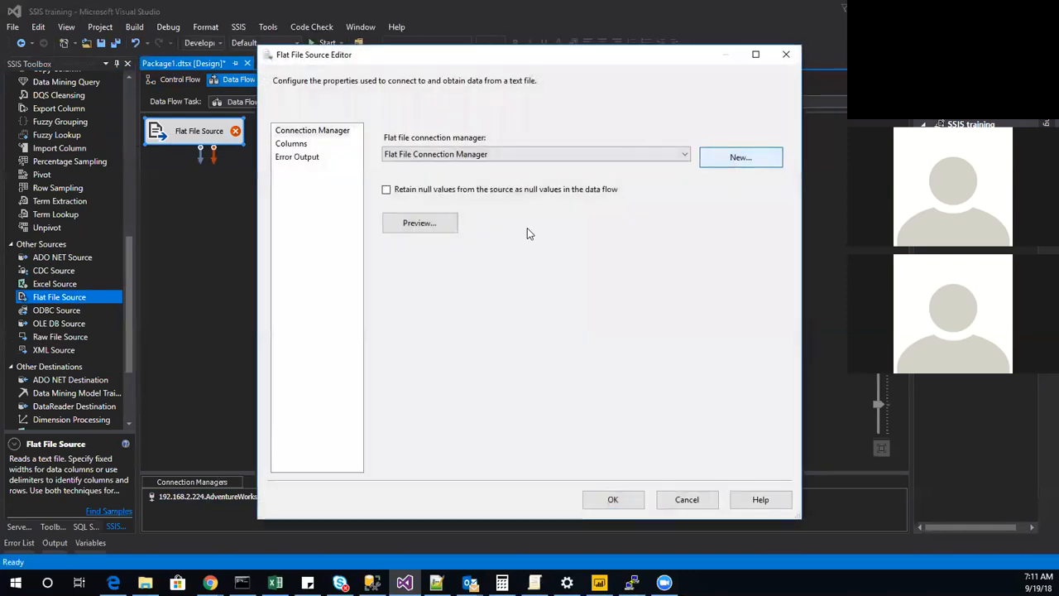
click(740, 157)
click(732, 203)
click(461, 195)
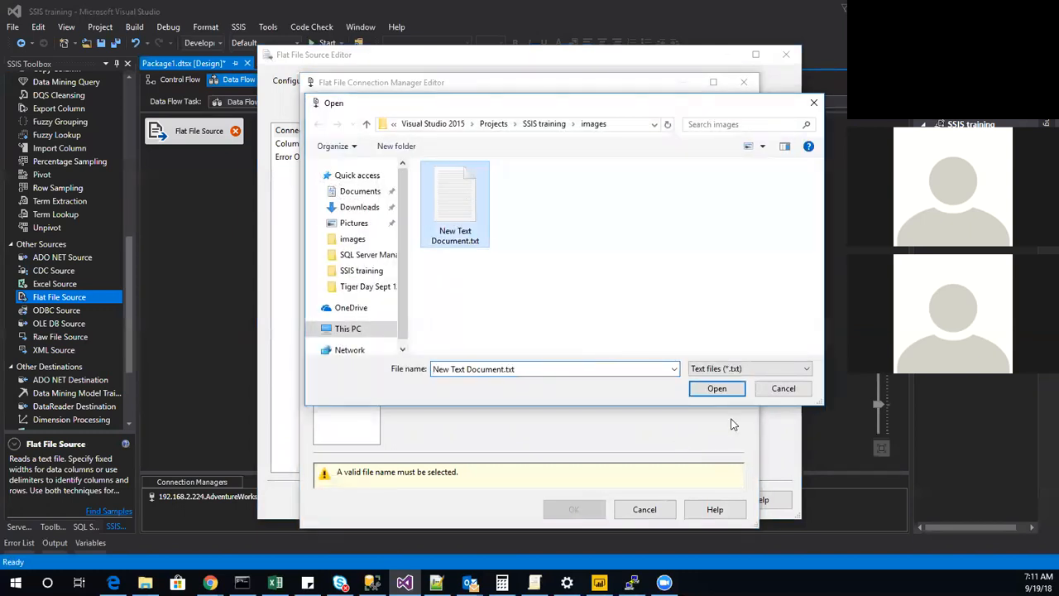
click(716, 389)
Set the output column width of the paths column to 500 and accept the new connection manager.
click(346, 186)
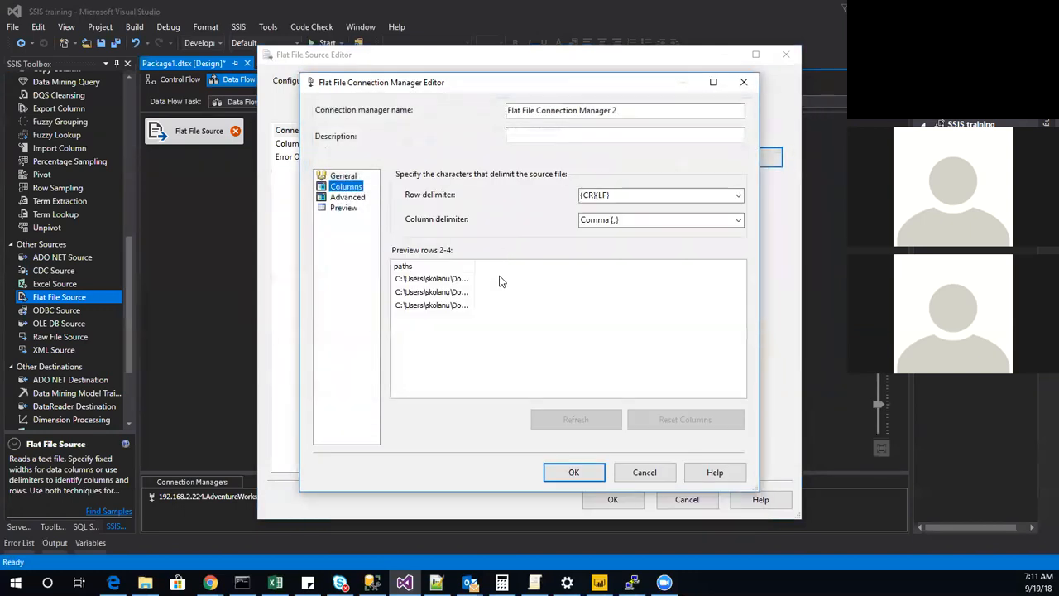
click(347, 197)
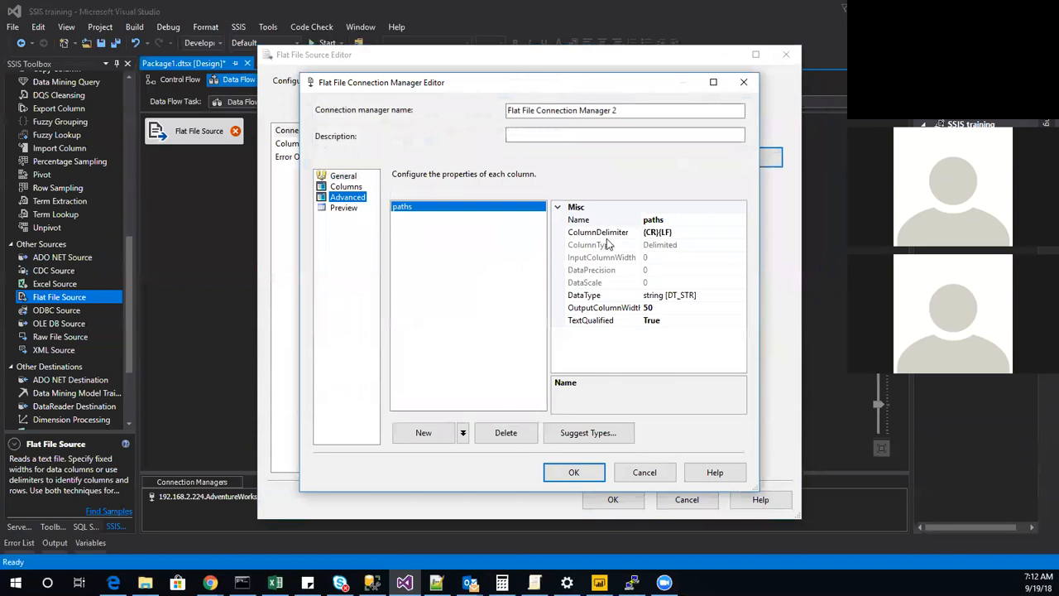
click(668, 308)
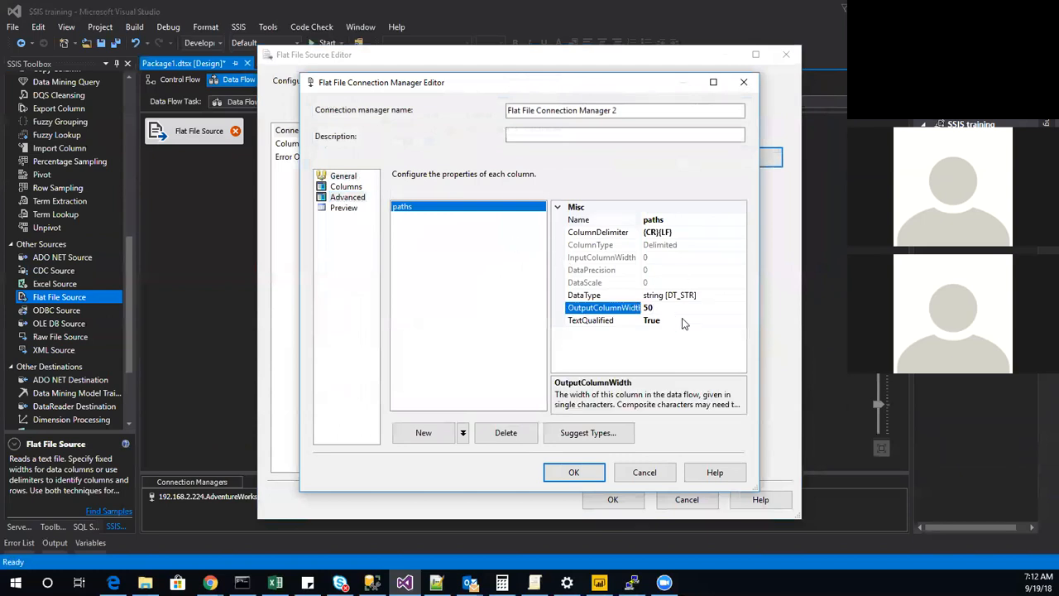
text(0)
click(595, 472)
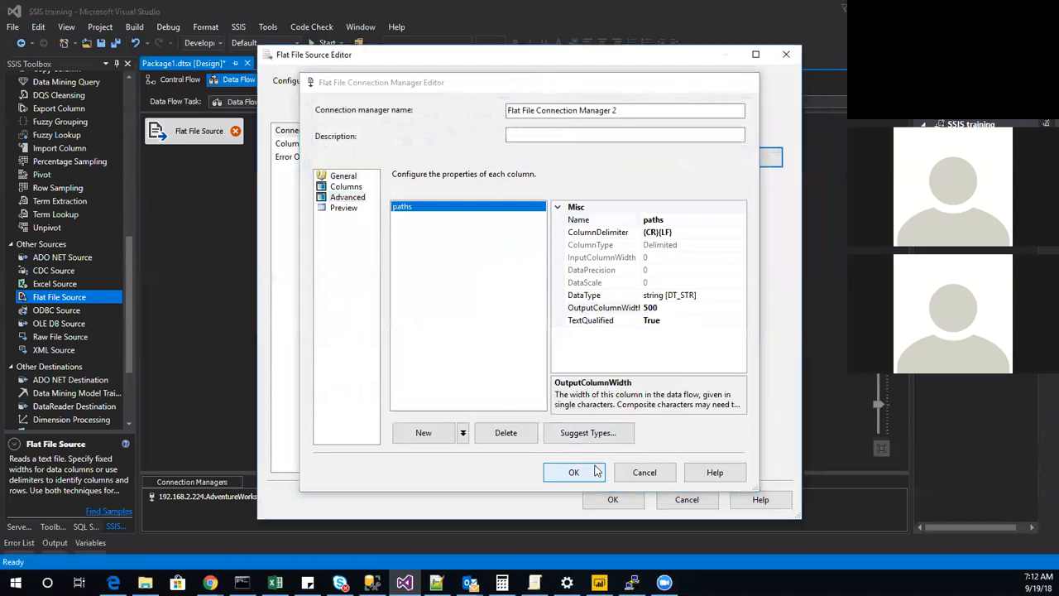
Preview the full file paths and review the columns in the Flat File Source editor, and close it without saving.
click(409, 228)
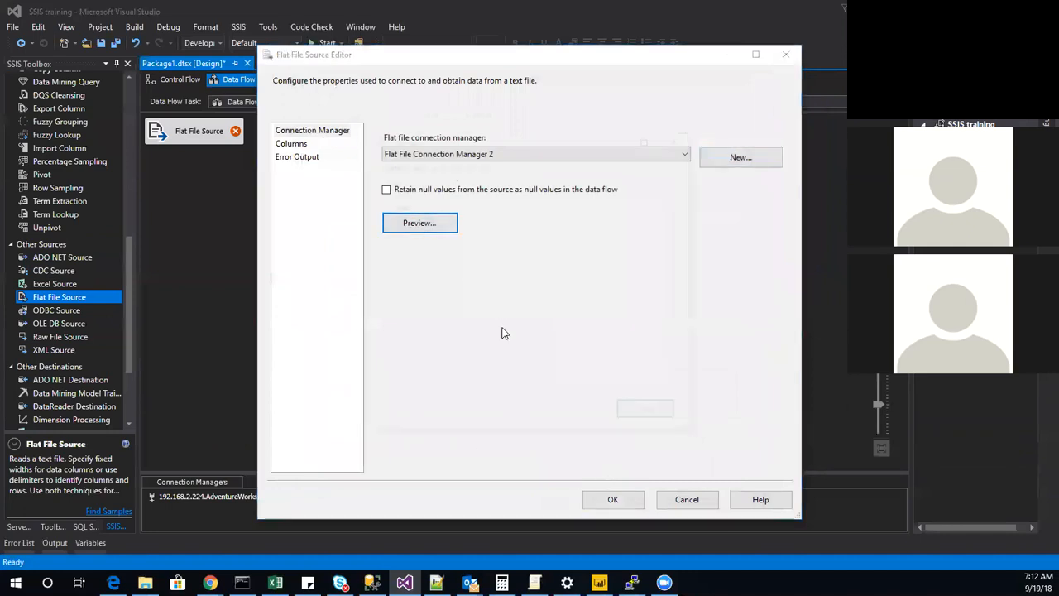
drag(431, 179, 688, 221)
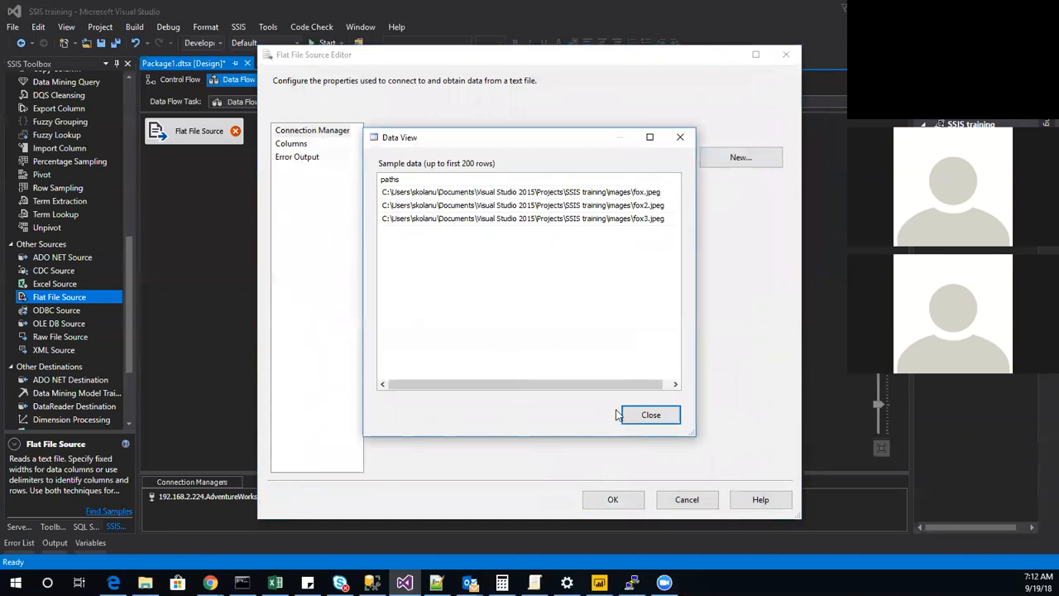
click(648, 415)
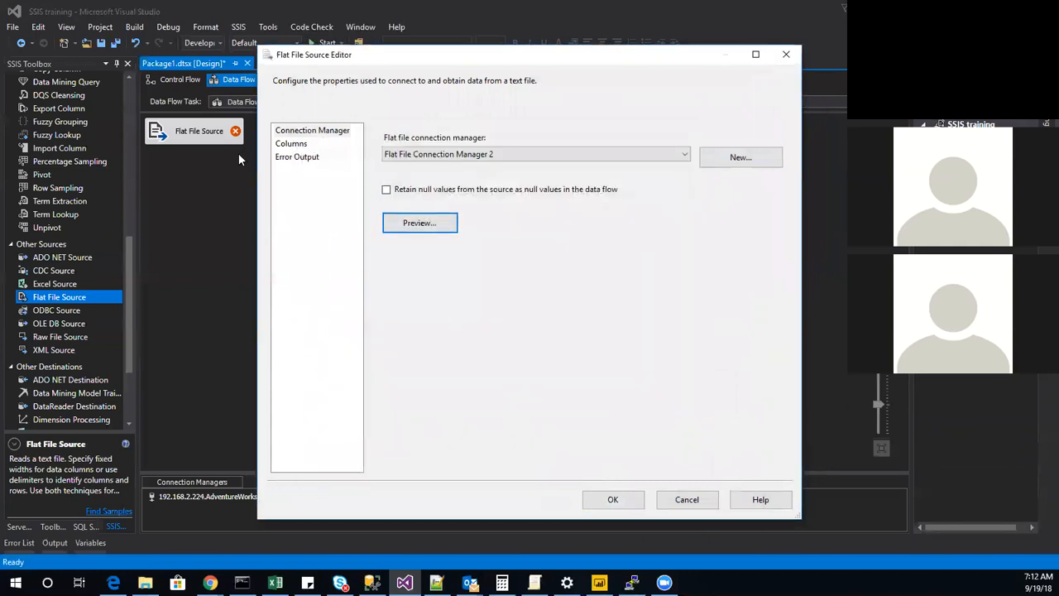
click(295, 135)
click(291, 144)
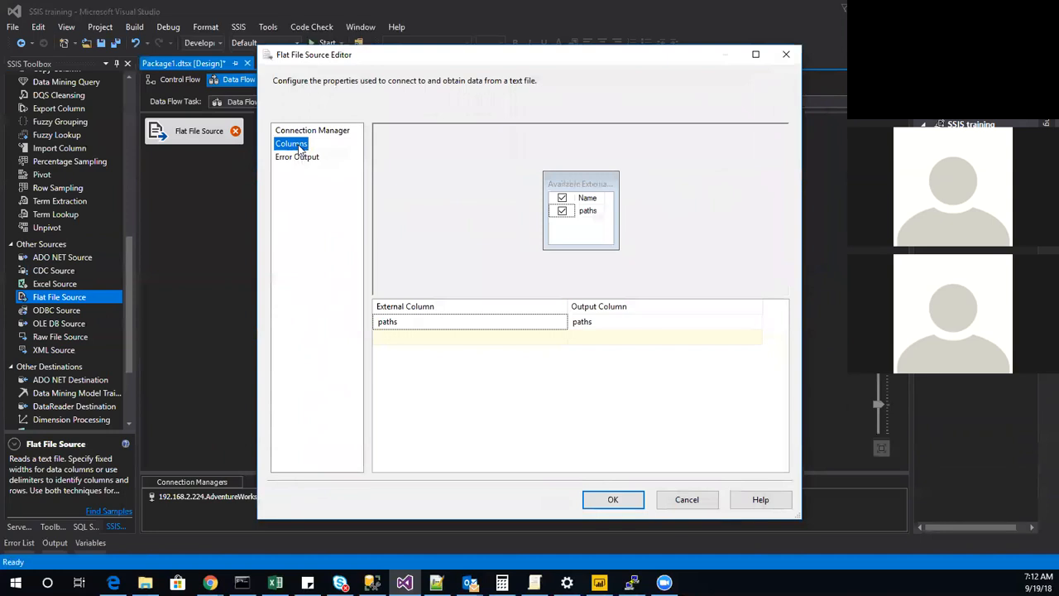
click(310, 133)
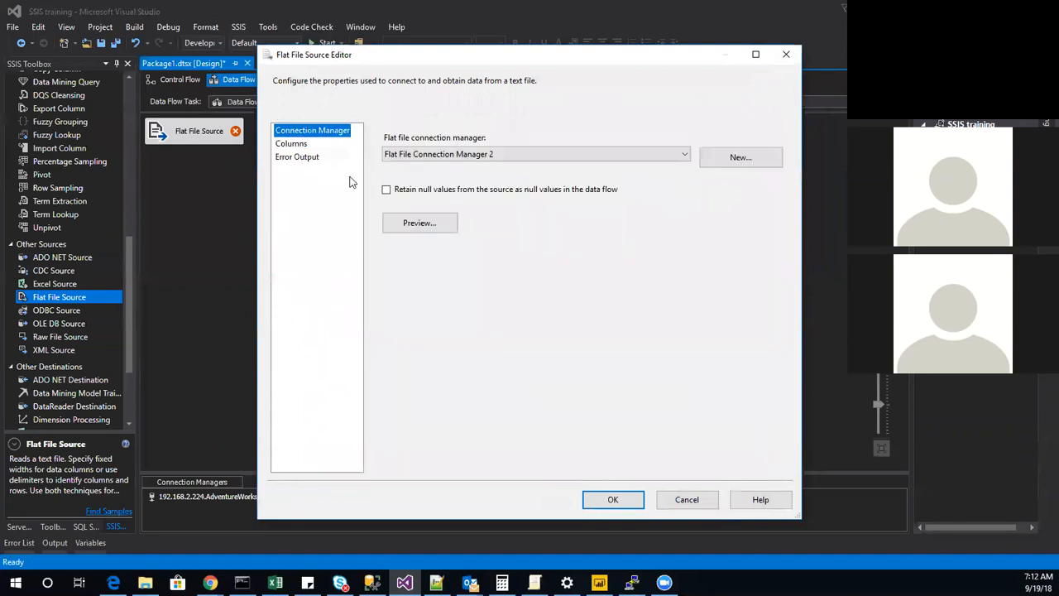
click(683, 501)
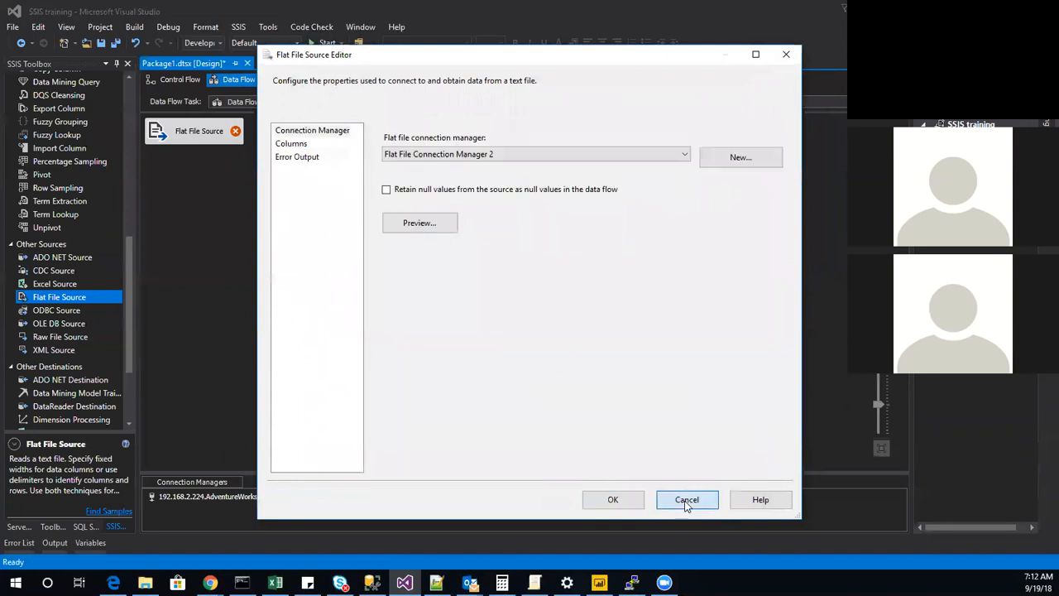
Edit Flat File Connection Manager 2 and set the output column width of its paths column to 3000.
right_click(667, 496)
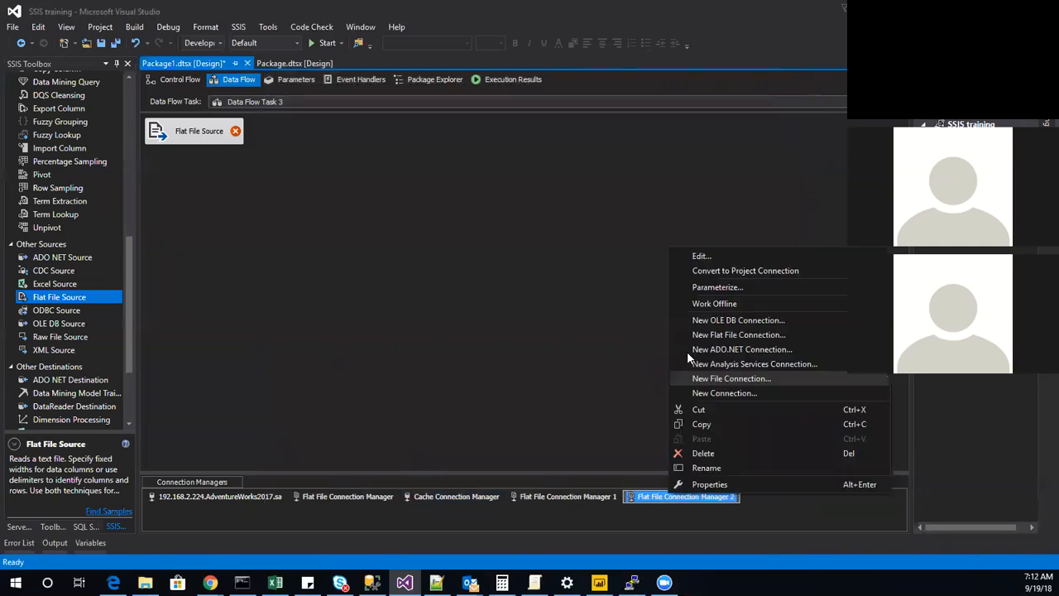
click(704, 254)
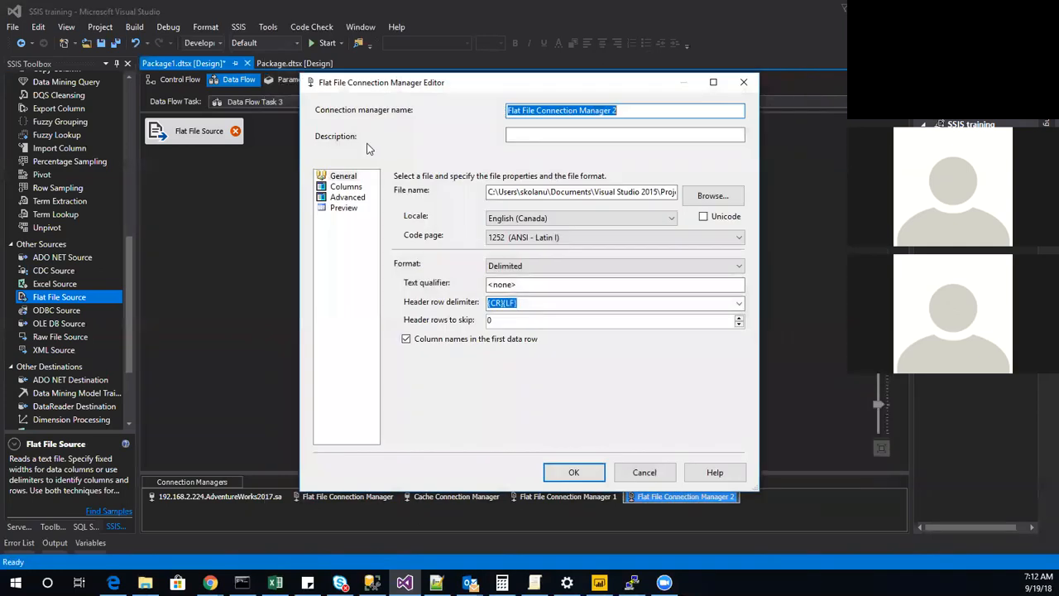
click(347, 197)
click(692, 307)
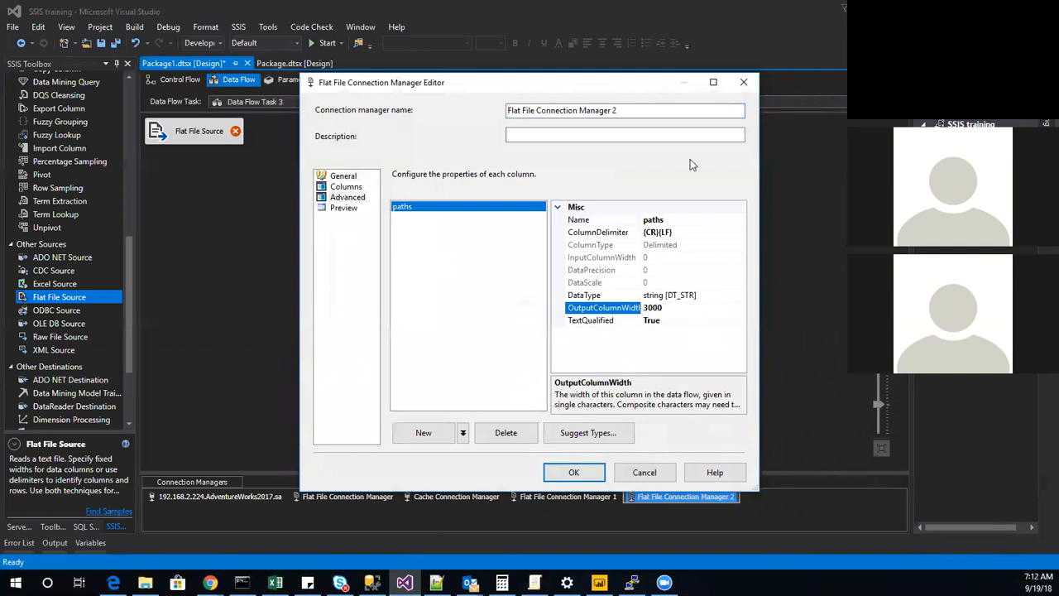
click(574, 472)
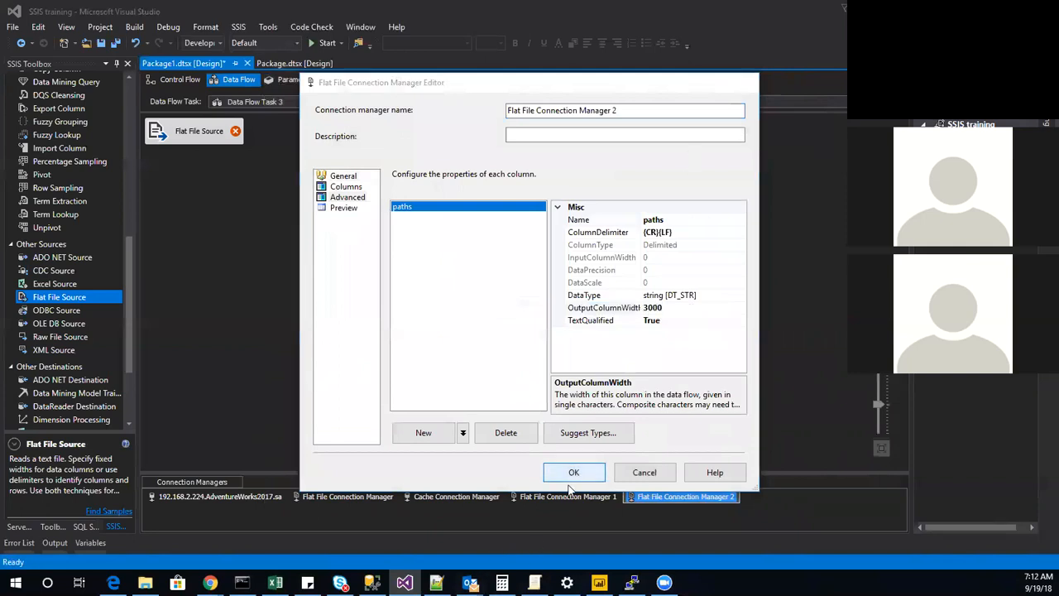
Accept the Flat File Source settings with the preselected Flat File Connection Manager and its columns.
click(185, 140)
double_click(185, 140)
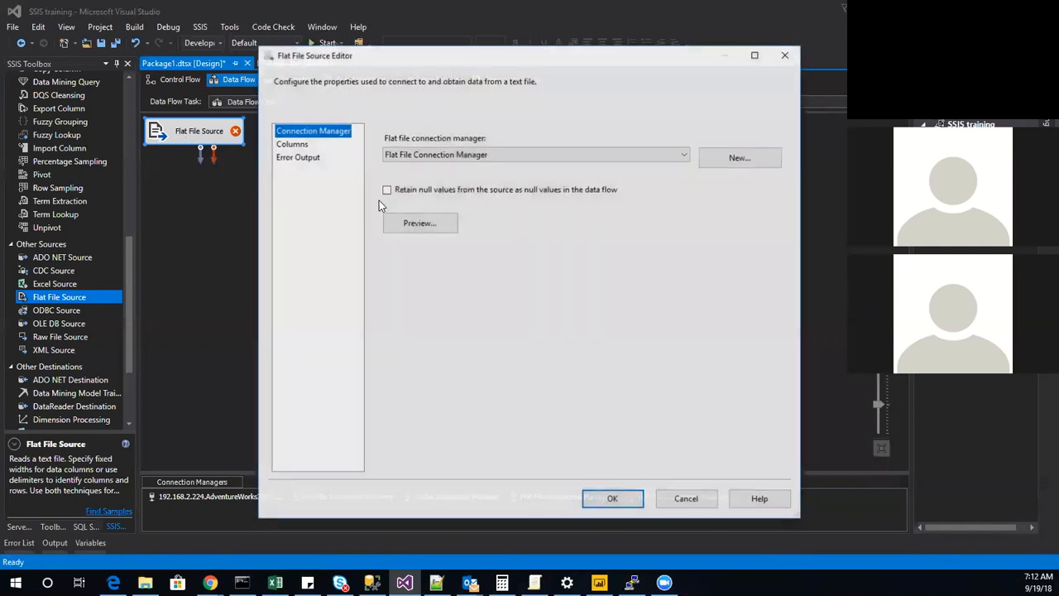
click(286, 144)
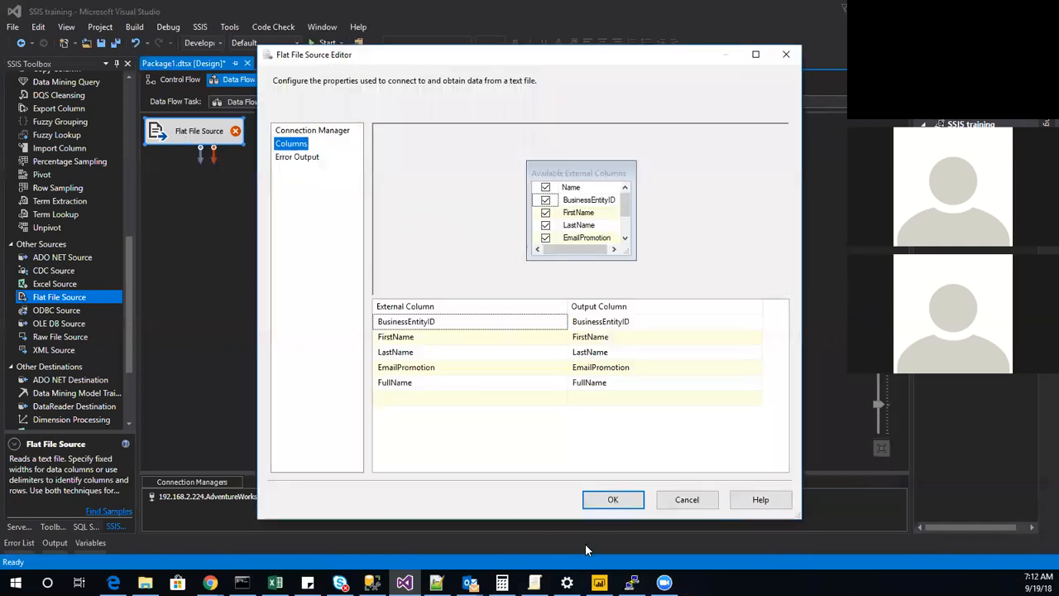
click(612, 500)
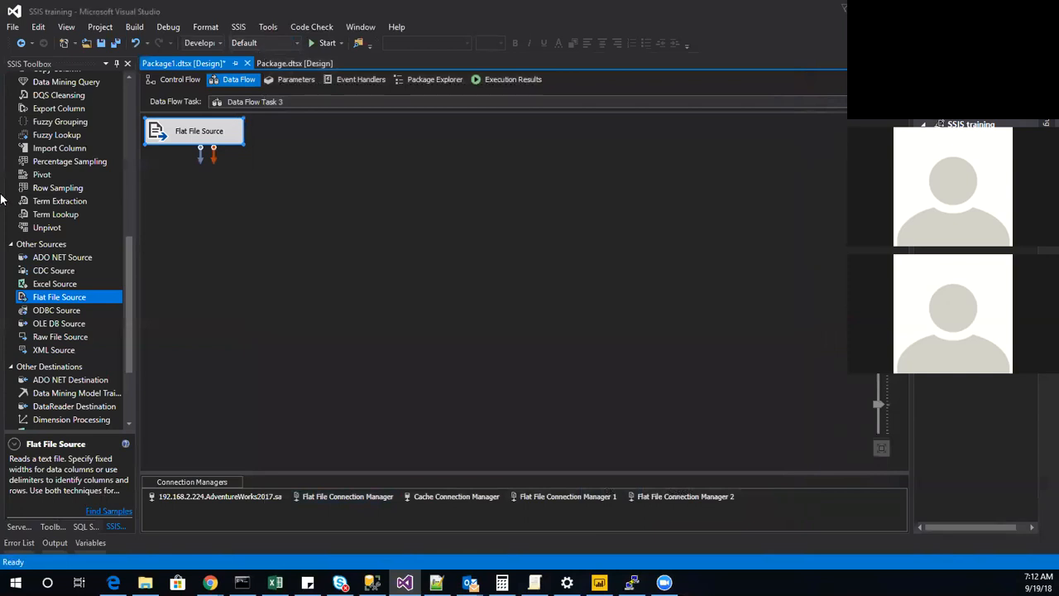
Add an Import Column transformation below the Flat File Source and connect the source's output to it.
drag(54, 147, 191, 217)
click(183, 132)
drag(200, 151, 201, 233)
Check the available input columns of the Import Column transformation in its advanced editor, and cancel without changes.
double_click(182, 222)
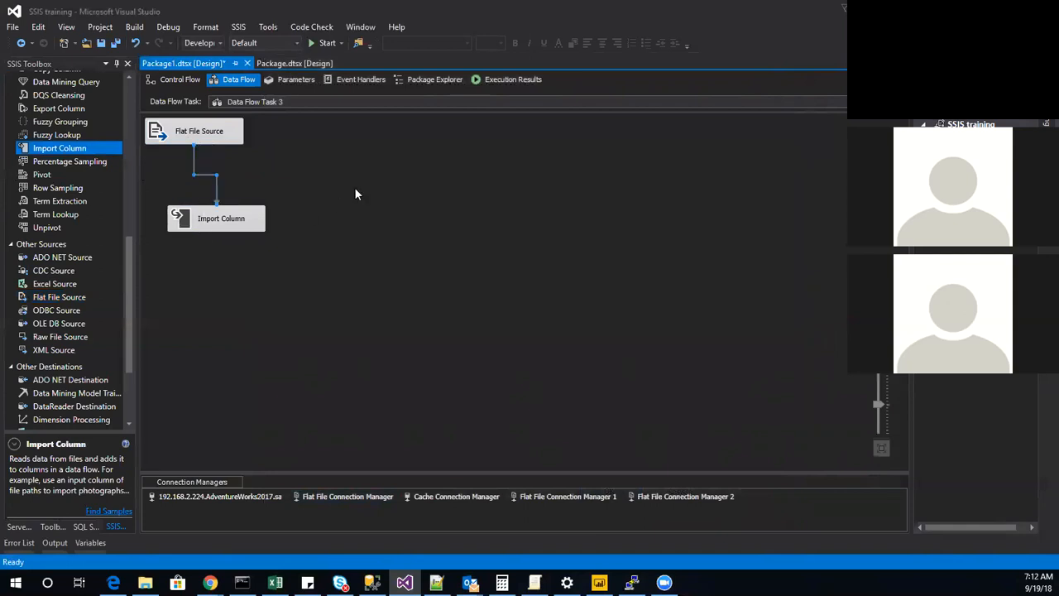
click(390, 116)
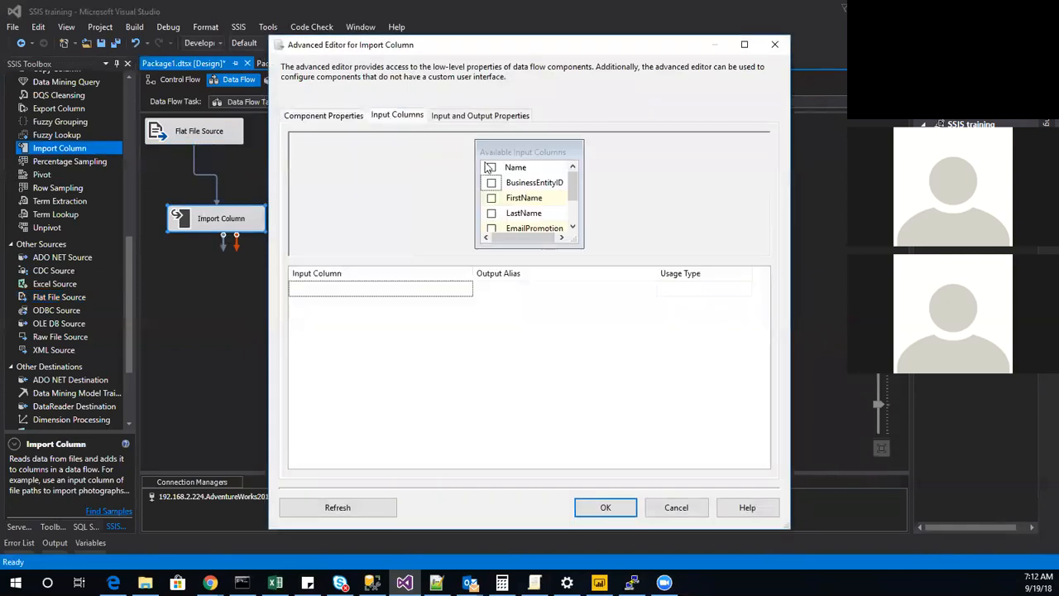
scroll(532, 220, down, 1)
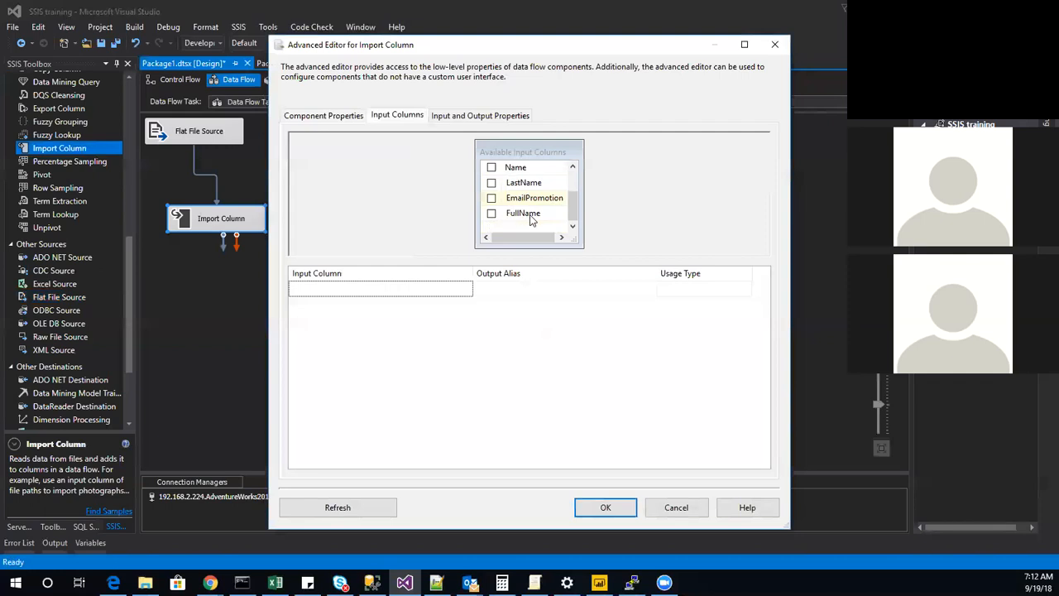
click(331, 118)
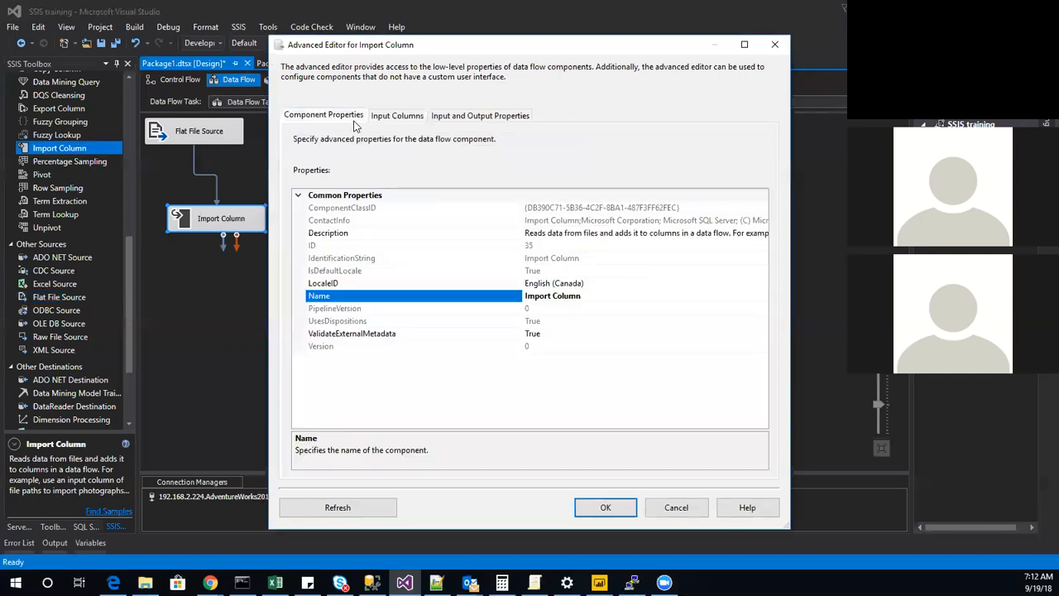
click(646, 507)
Switch the Flat File Source to Flat File Connection Manager 2, preview its data and accept its columns.
double_click(199, 137)
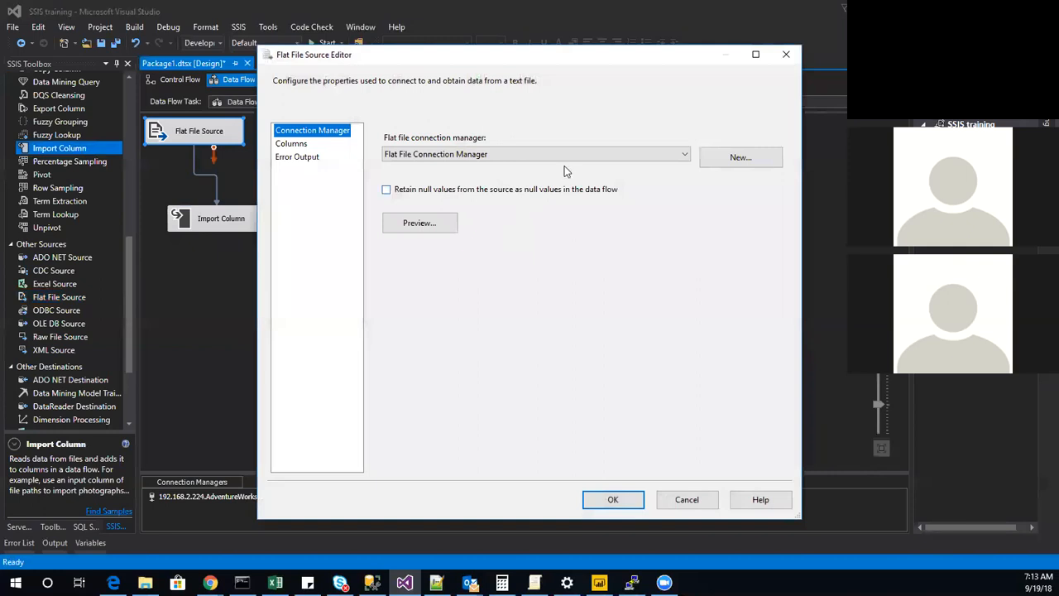
click(563, 155)
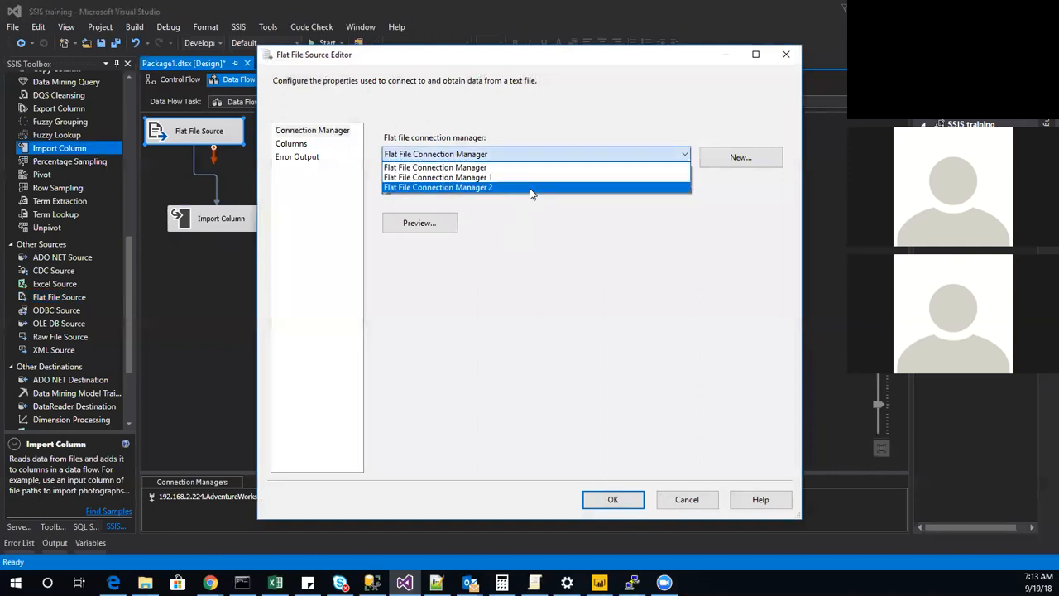
click(531, 188)
click(403, 218)
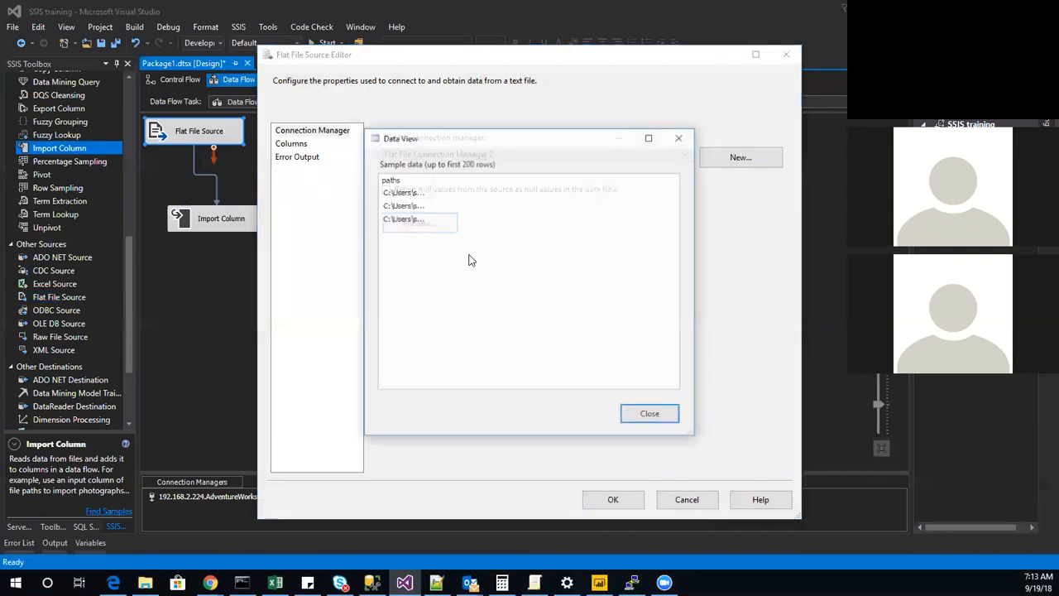
click(628, 419)
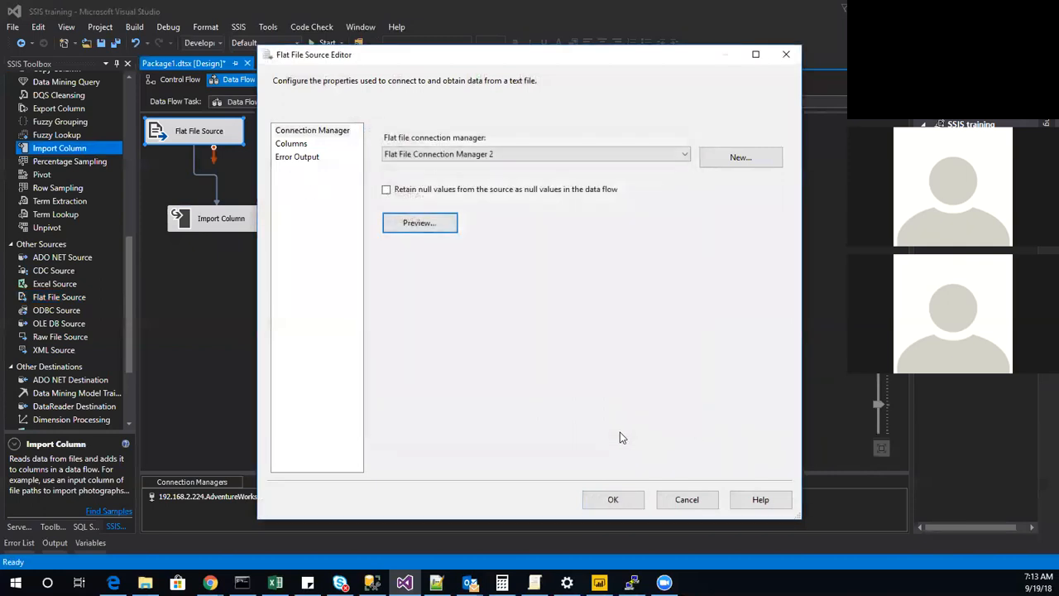
click(300, 144)
click(595, 500)
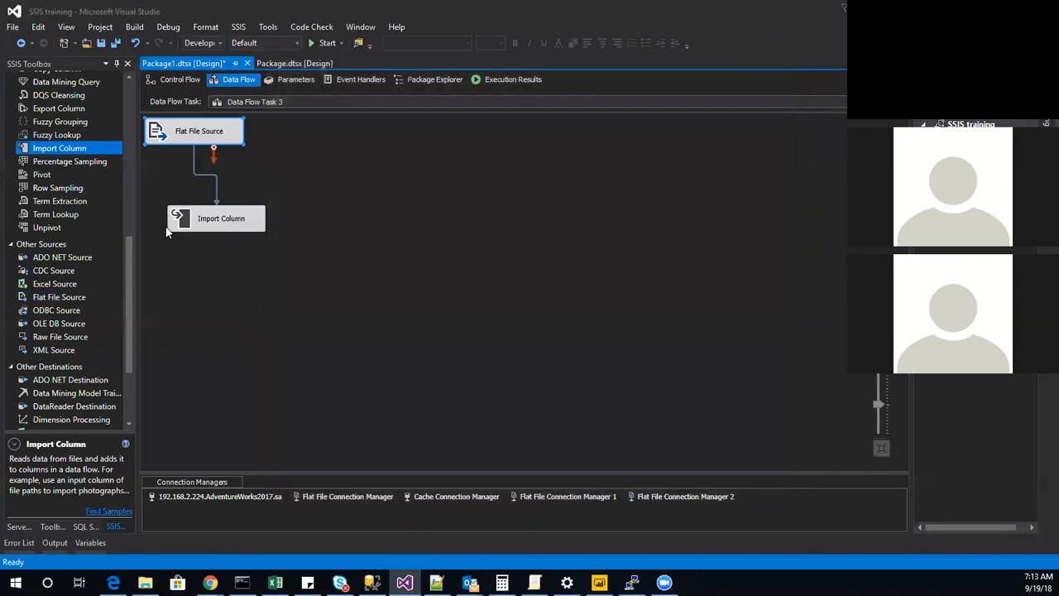
Select paths as the input column of the Import Column transformation and accept the editor.
double_click(217, 218)
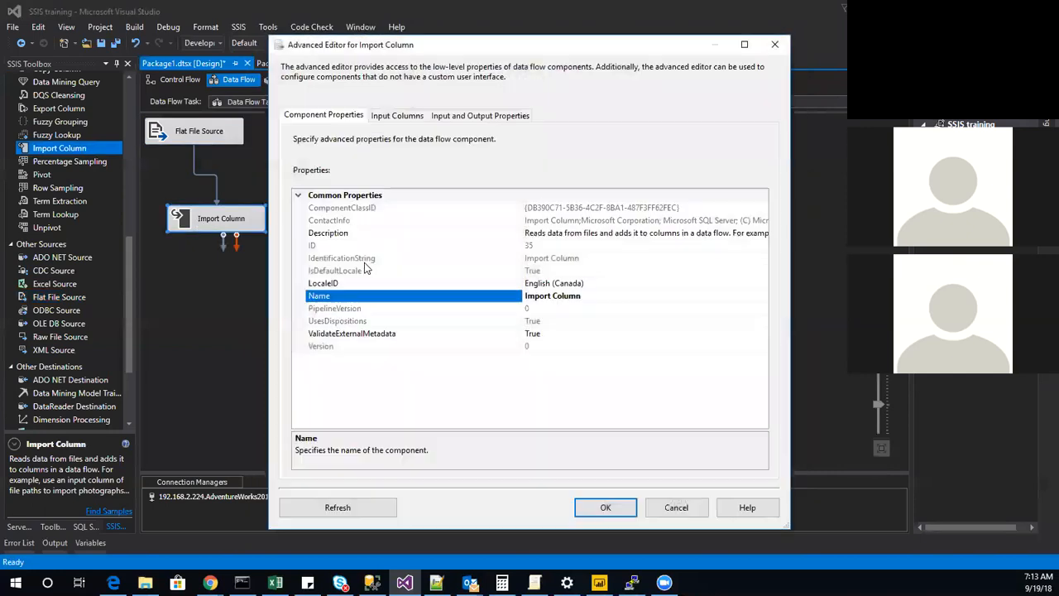
click(415, 118)
click(509, 183)
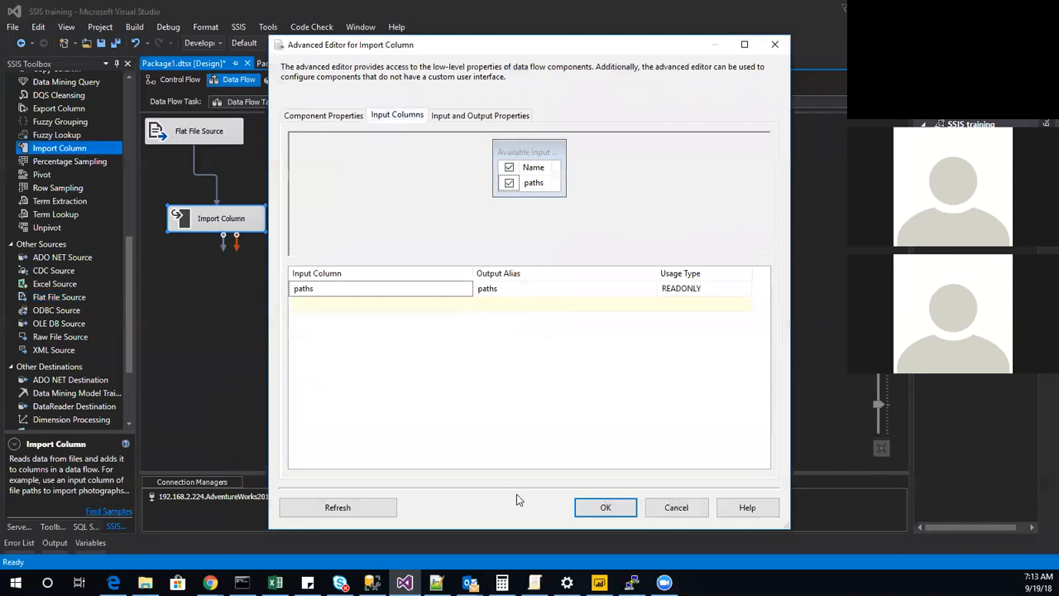
click(623, 511)
Reopen the Import Column transformation's advanced editor and examine the properties of its paths input column.
double_click(218, 221)
click(479, 116)
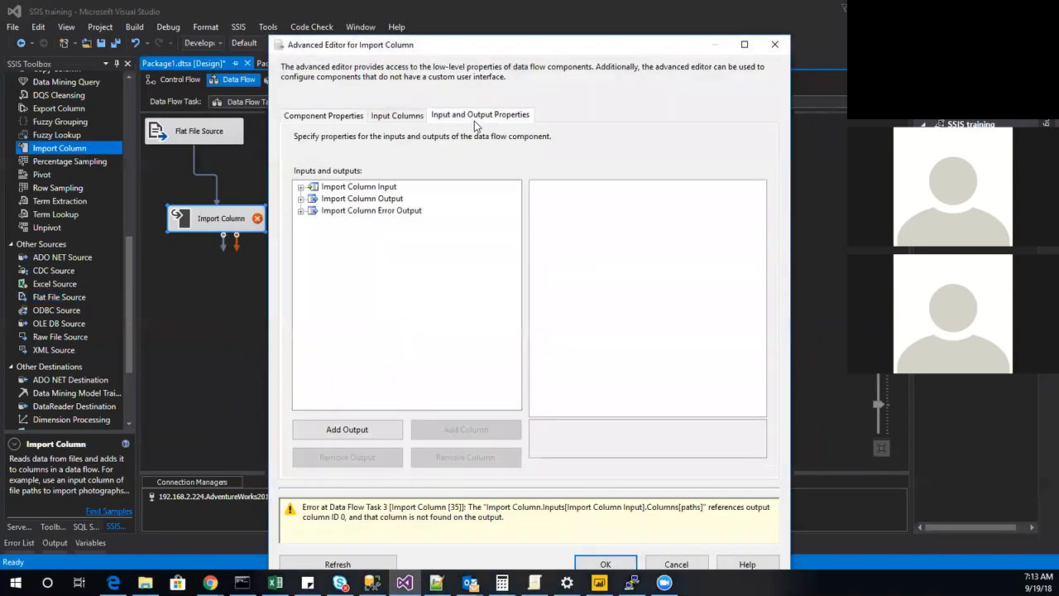
click(301, 187)
click(313, 198)
click(354, 212)
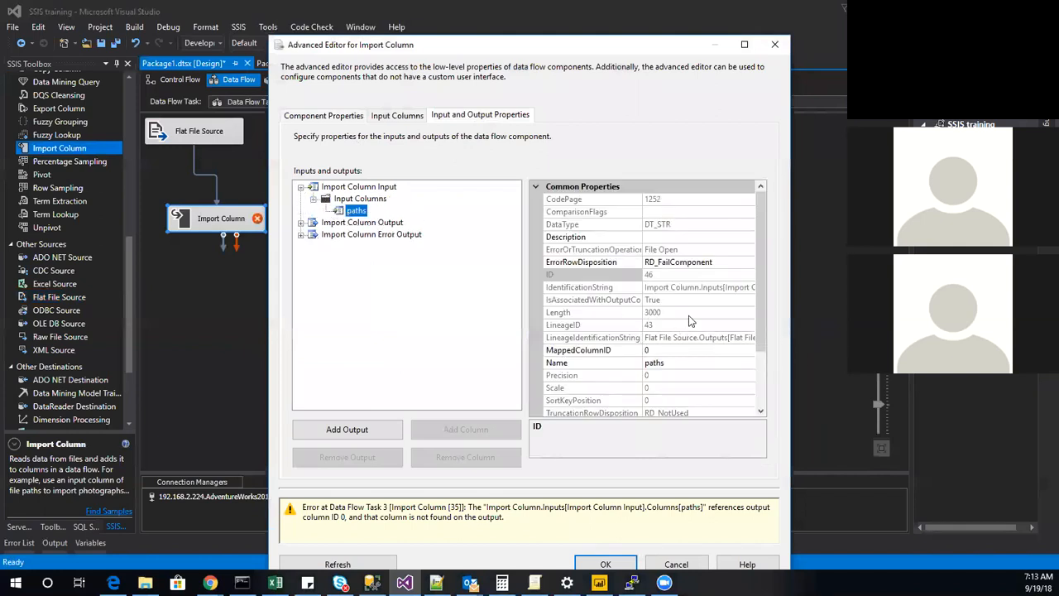
Add an output column named image under the output columns of Import Column Output.
click(301, 223)
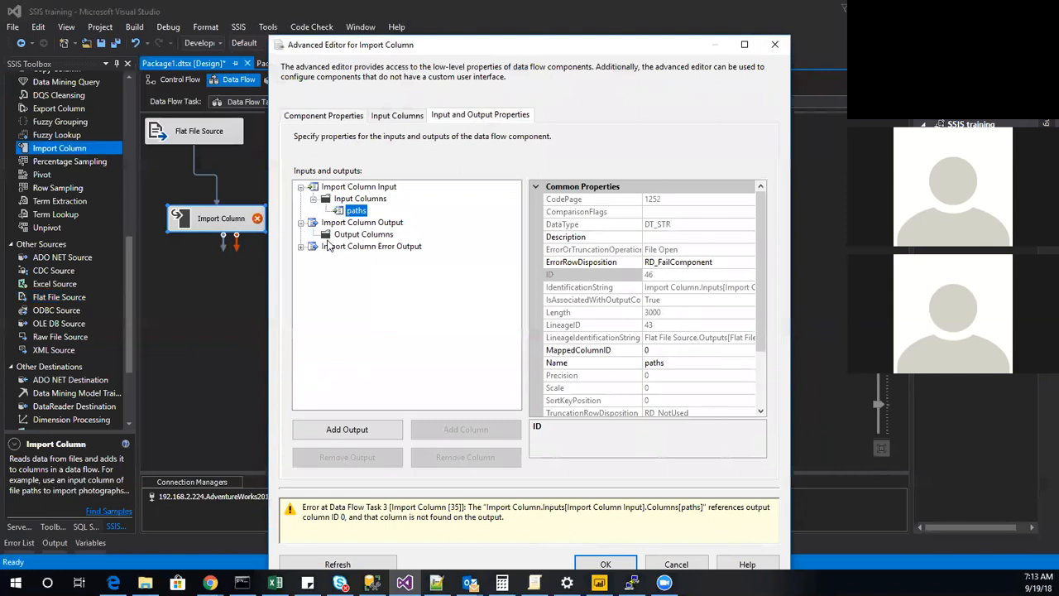
click(345, 235)
click(488, 430)
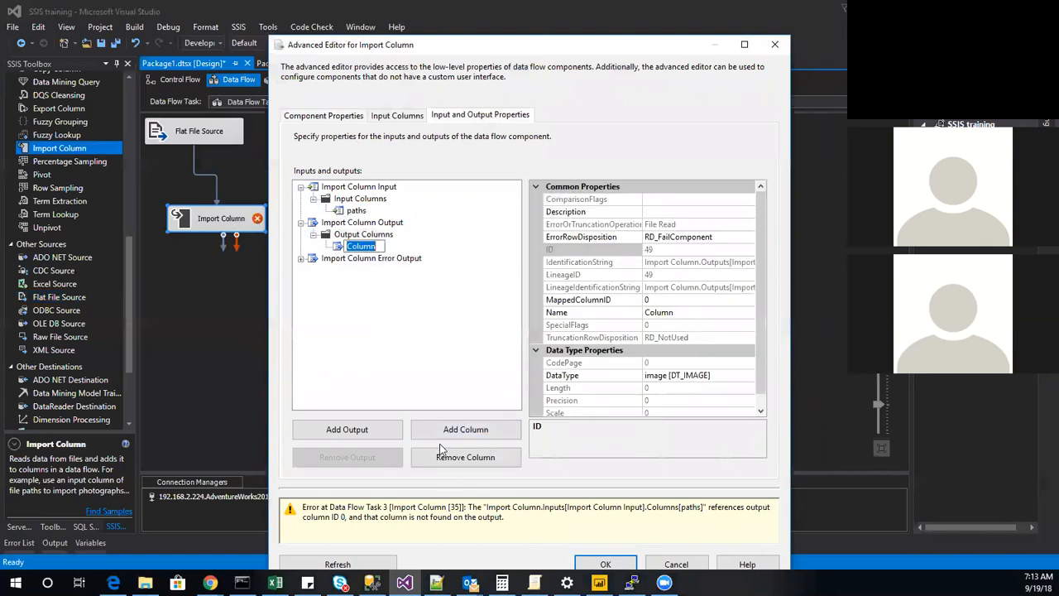
text(image)
scroll(660, 362, down, 1)
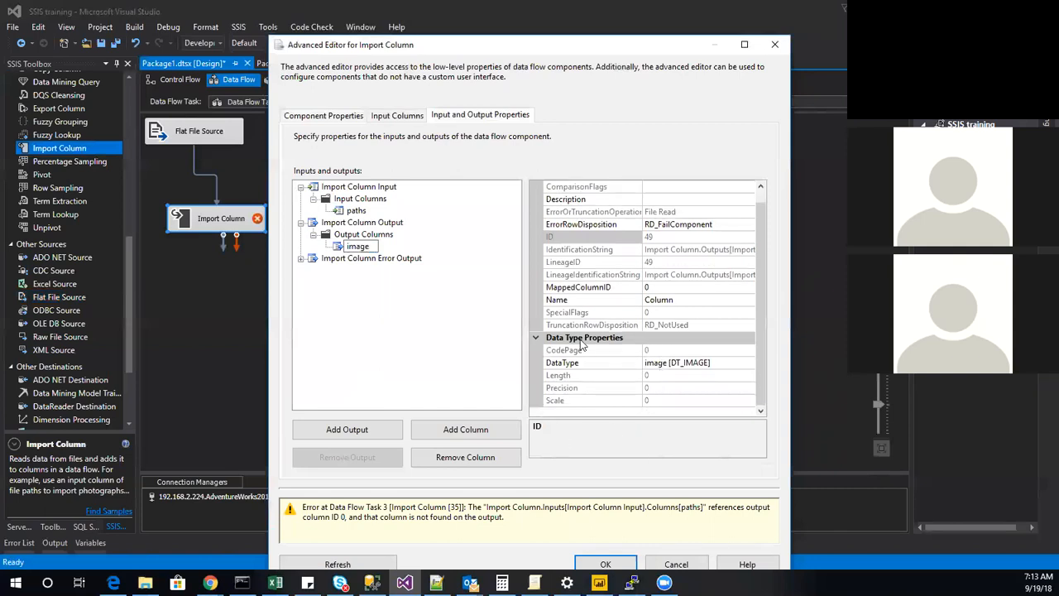
Set FileDataColumnID of the paths input column to 49, the ID of the image output column.
click(370, 211)
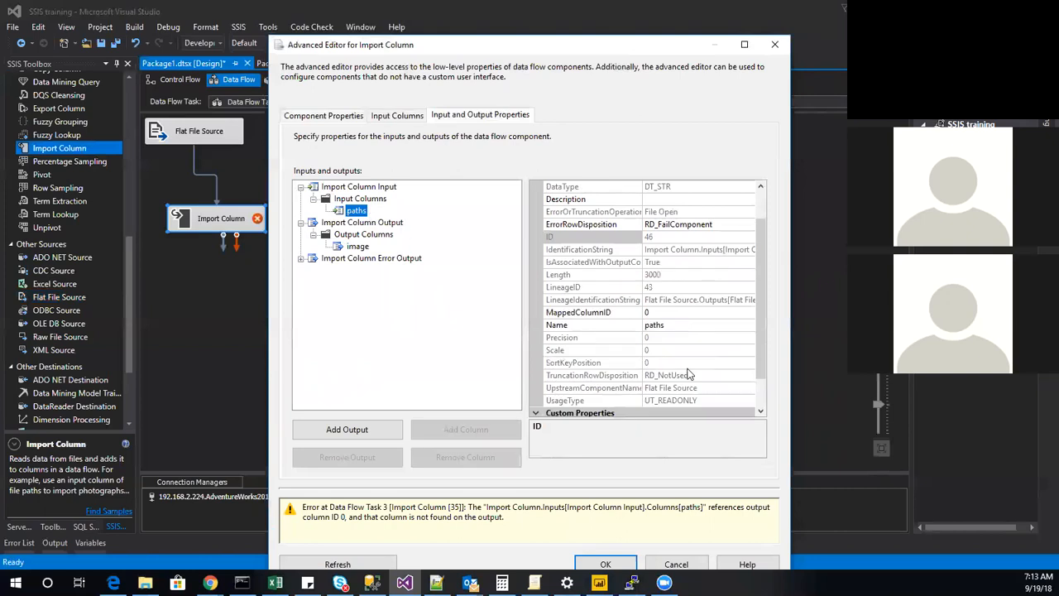
scroll(689, 375, down, 3)
click(657, 400)
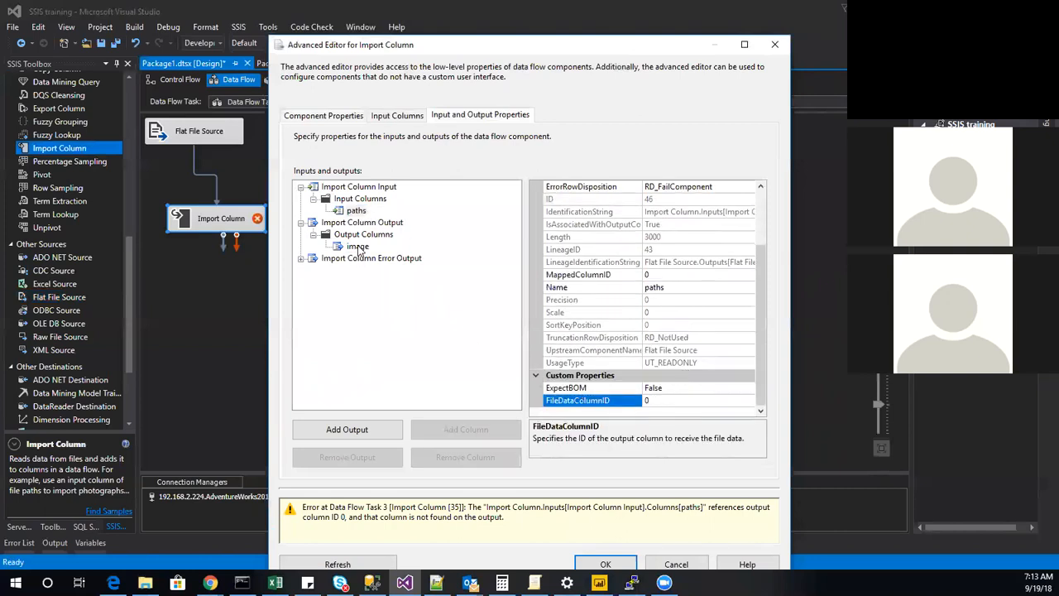
click(359, 248)
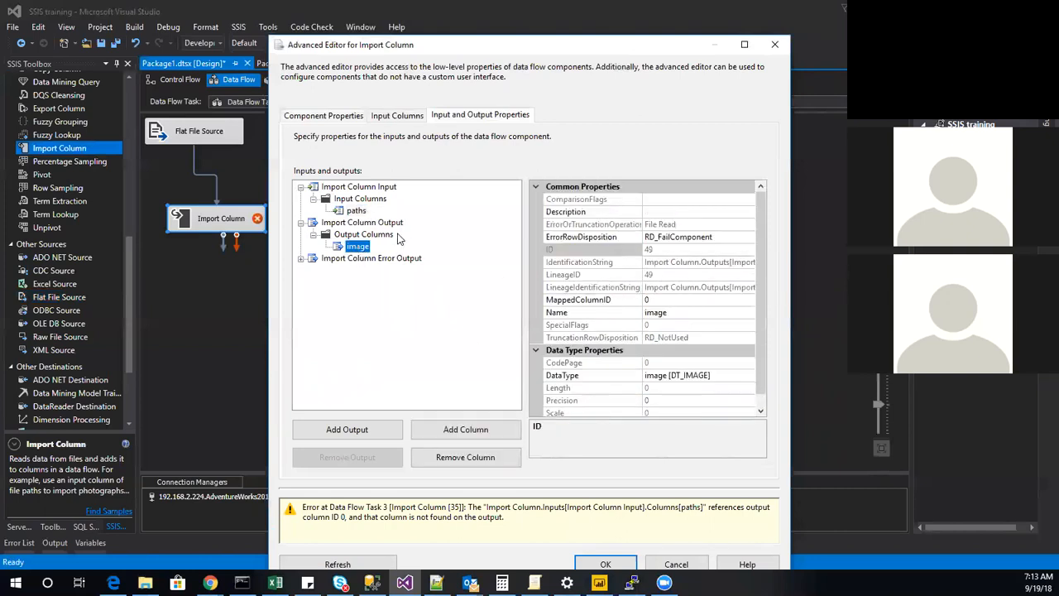
click(374, 212)
scroll(686, 377, down, 2)
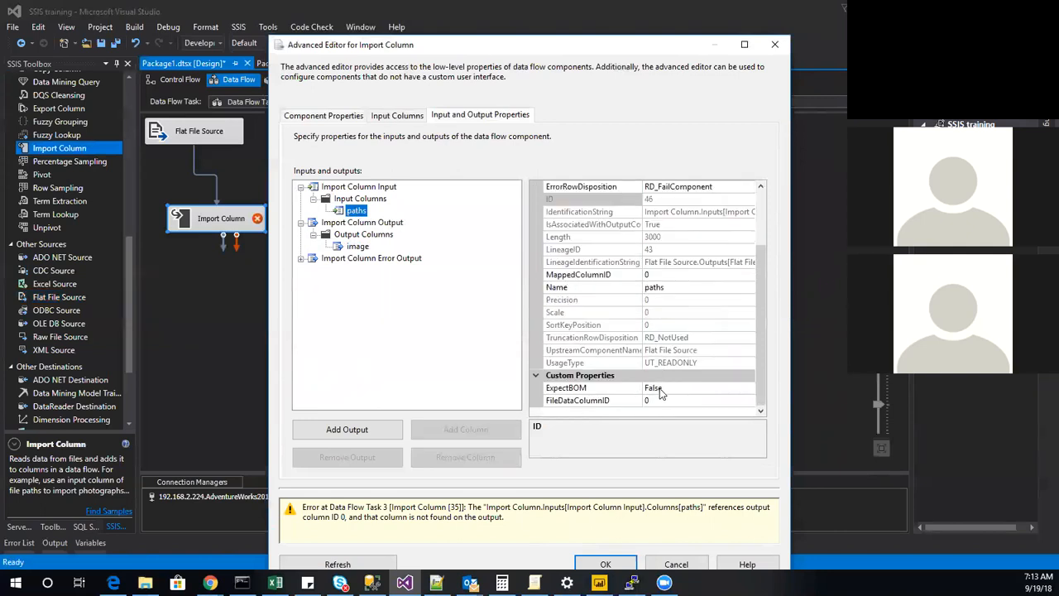
click(659, 400)
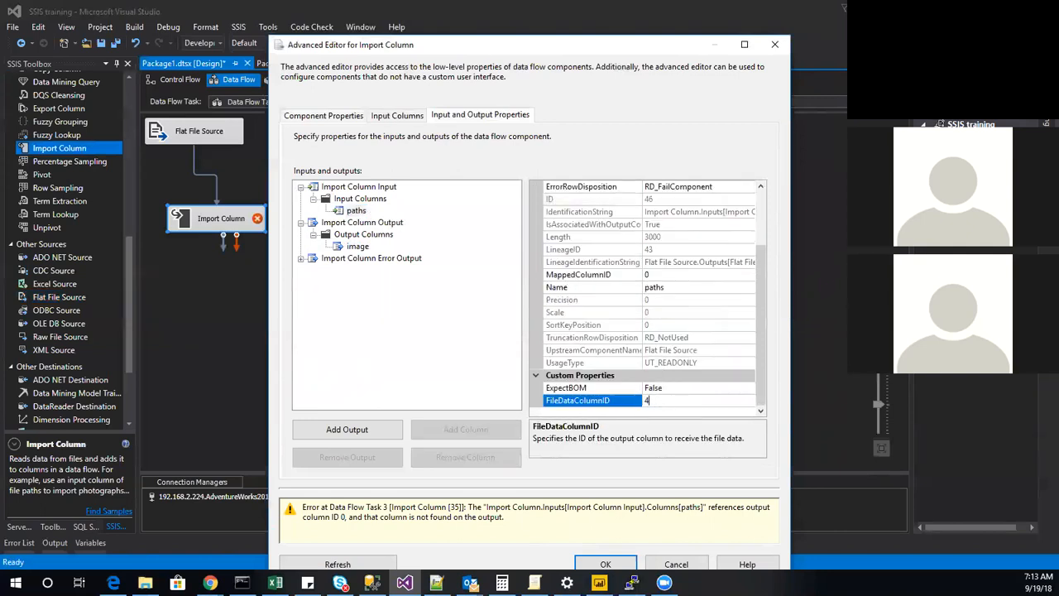
click(416, 333)
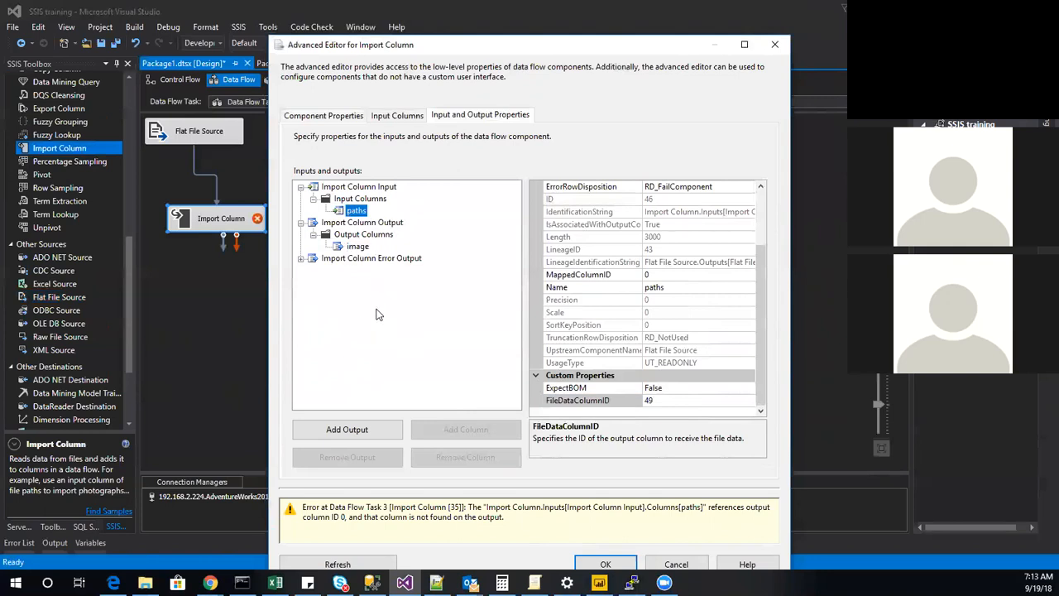
Set MappedColumnID of the image output column to 43, the paths column's LineageID, and accept the advanced editor.
click(358, 247)
scroll(647, 308, down, 1)
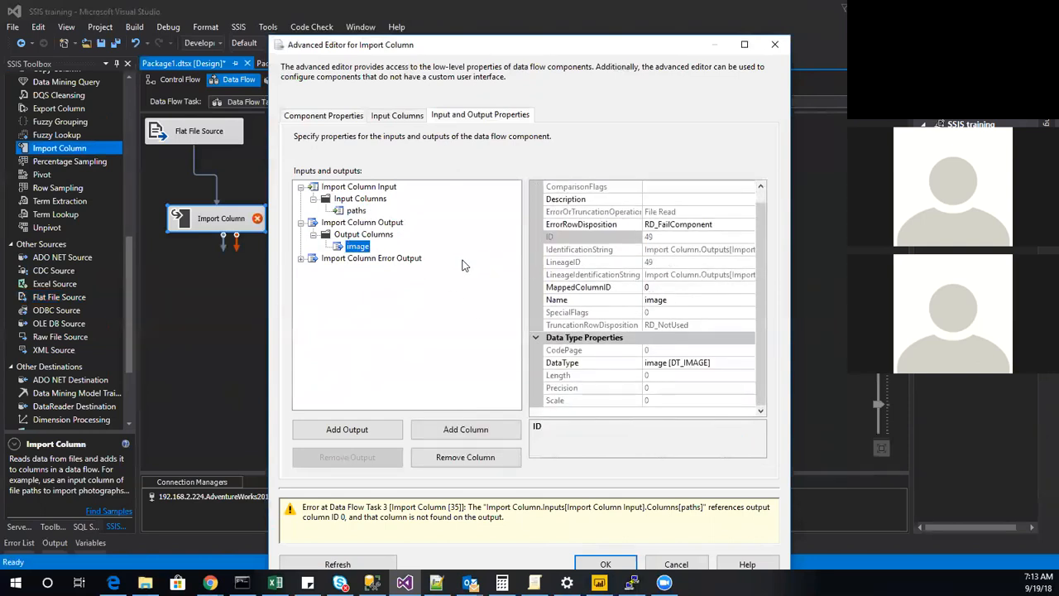
click(356, 211)
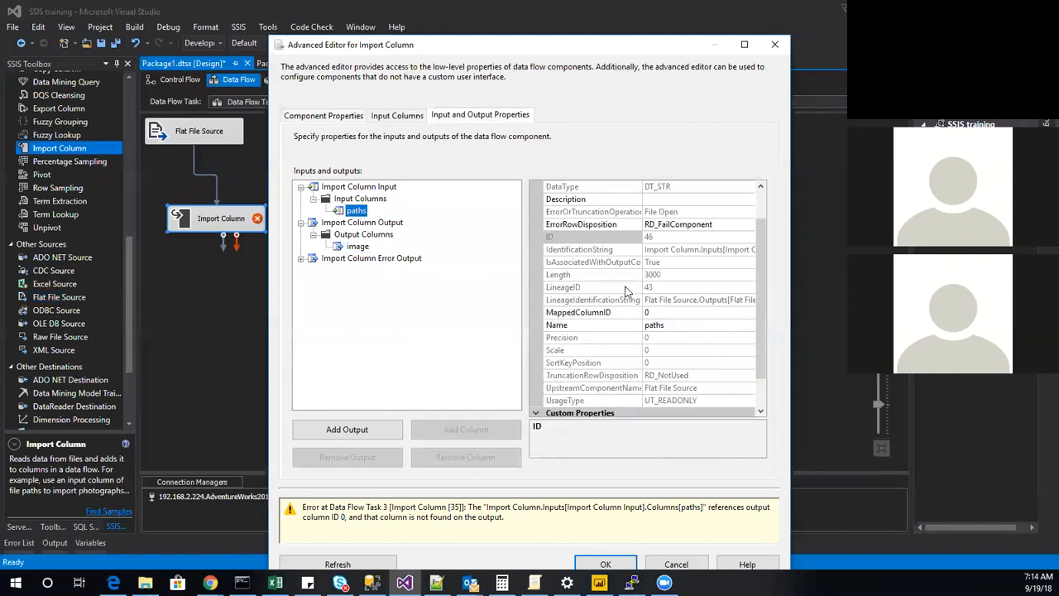
click(354, 247)
click(671, 288)
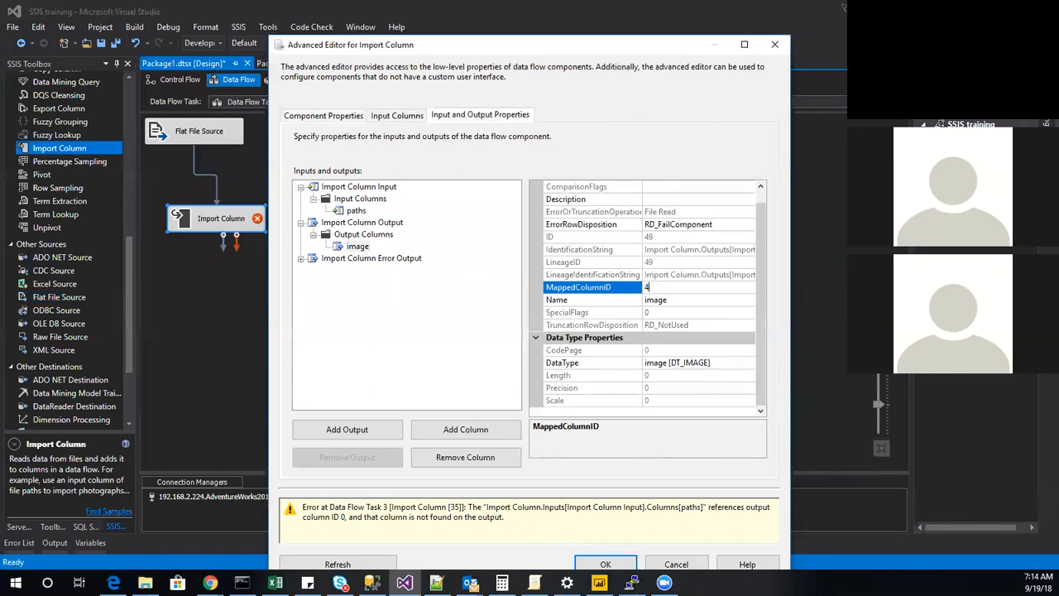
click(384, 343)
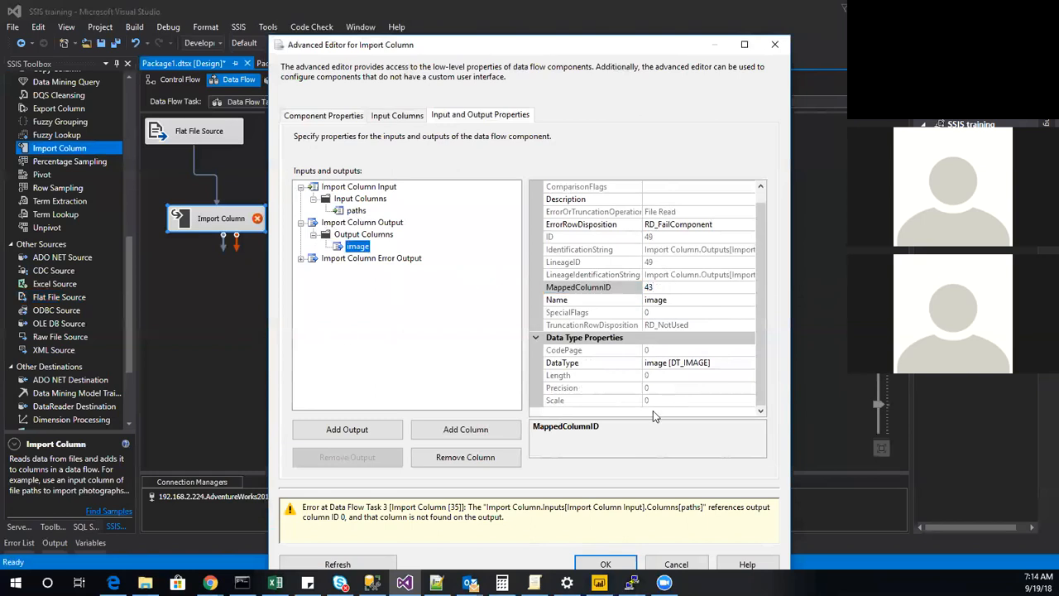
click(622, 563)
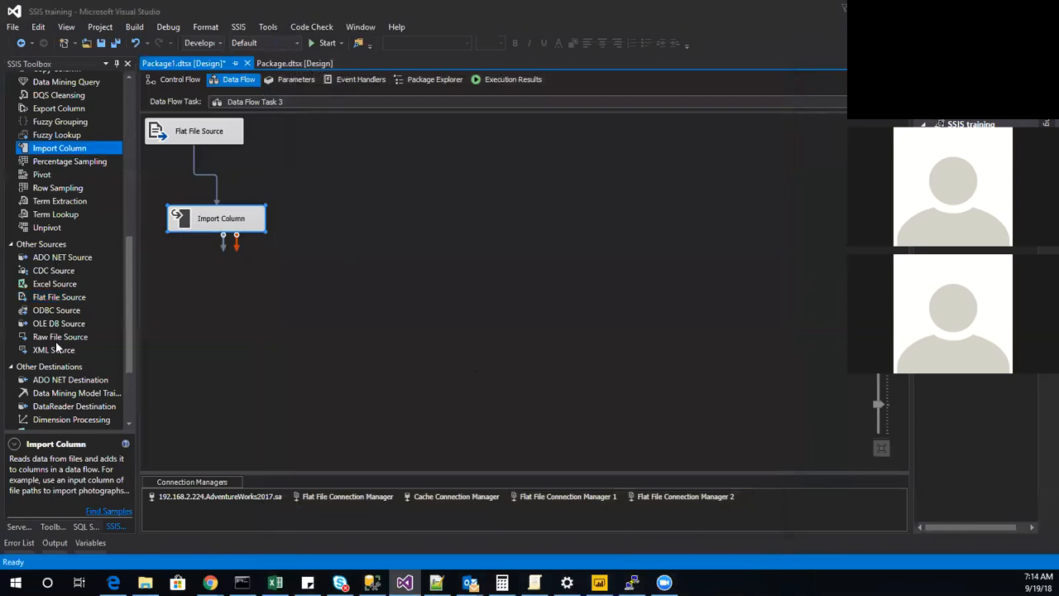
Add an OLE DB Destination beside the Import Column transformation and connect the Import Column output to it.
scroll(55, 341, down, 2)
scroll(51, 211, up, 8)
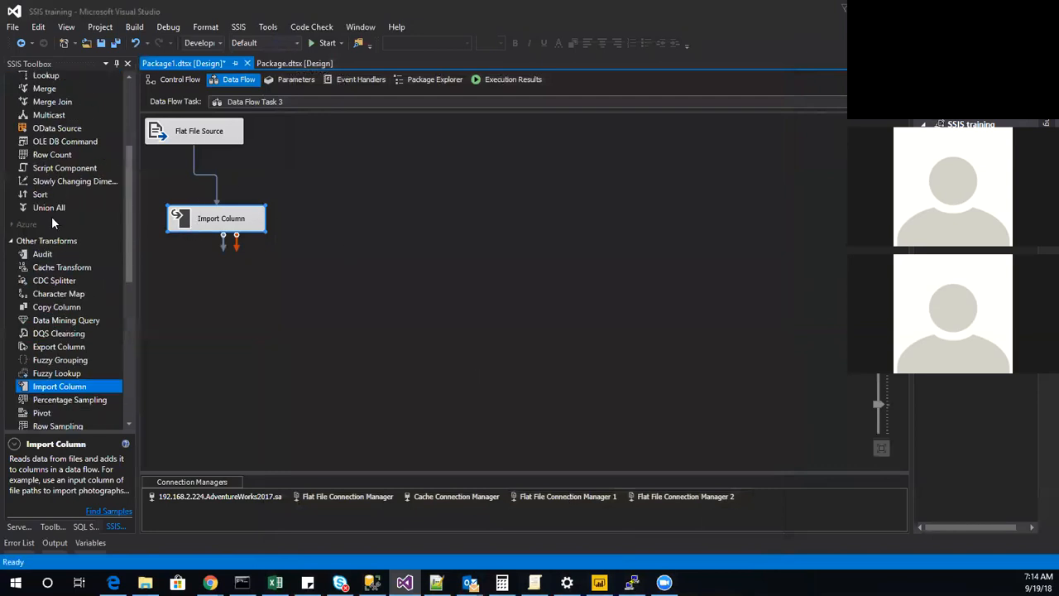
scroll(48, 256, down, 9)
double_click(75, 357)
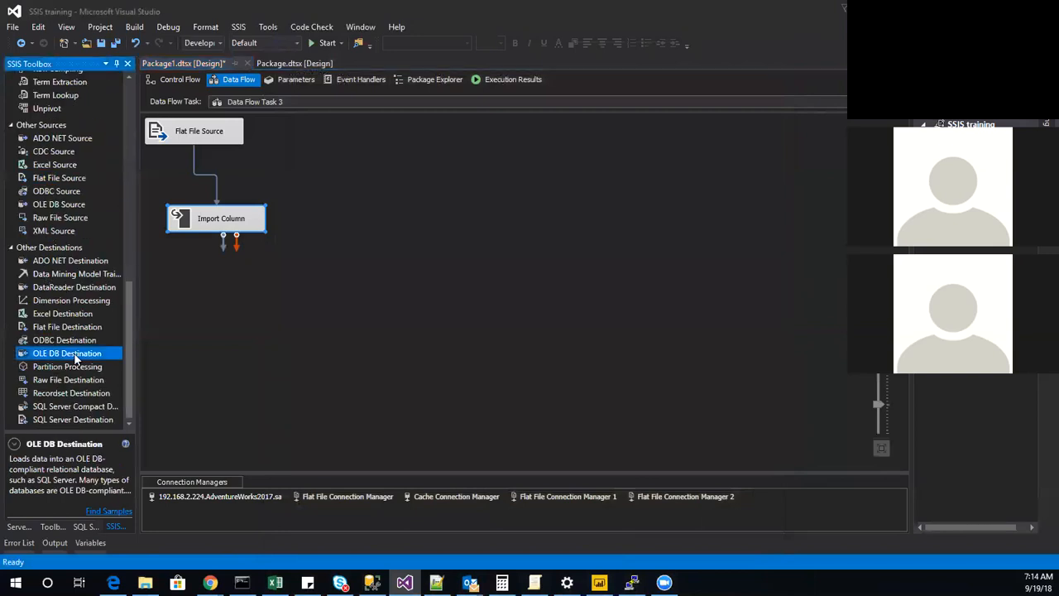
drag(246, 182, 389, 177)
click(232, 220)
drag(222, 237, 379, 170)
Create a new table named image3 as the OLE DB Destination's target, and accept its column mappings.
double_click(342, 170)
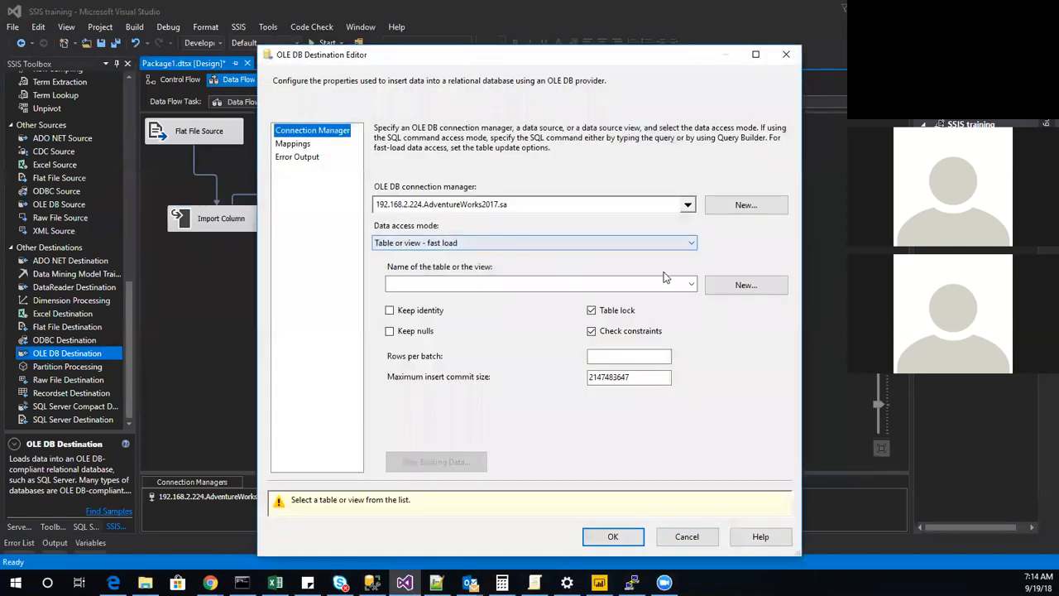
click(692, 284)
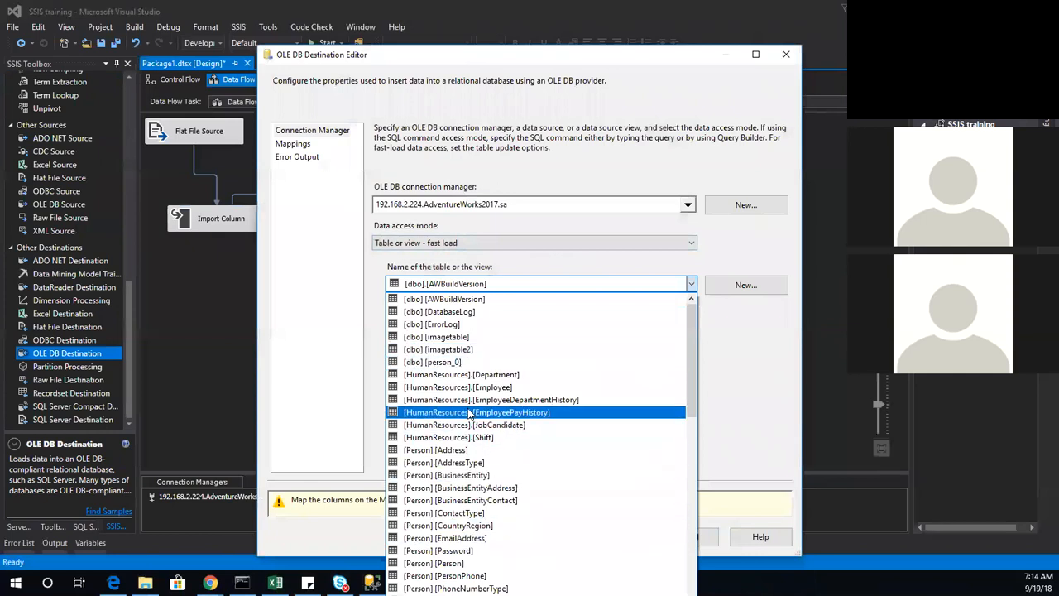
click(460, 349)
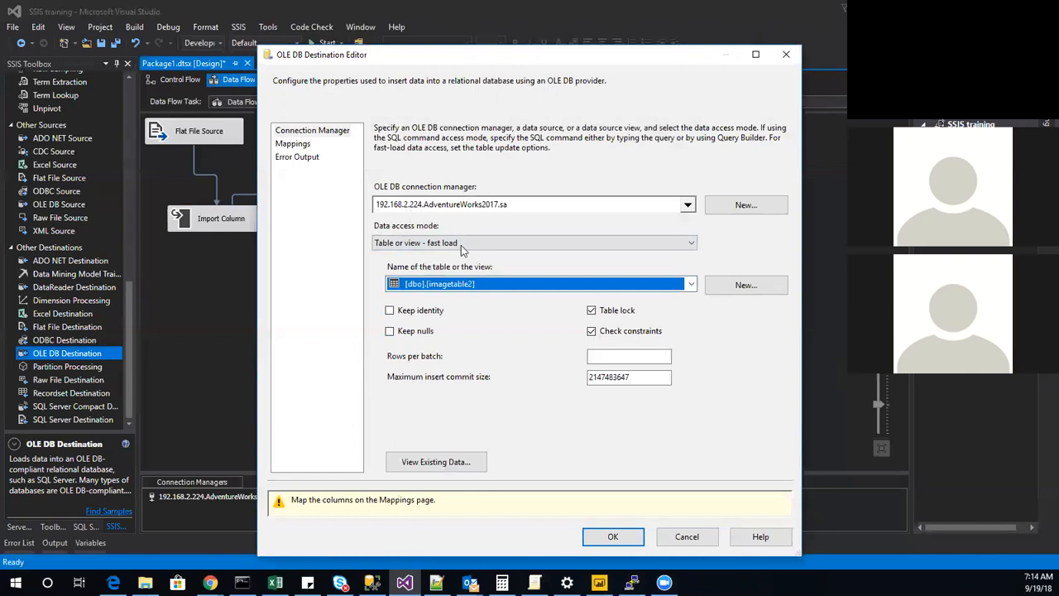
click(745, 284)
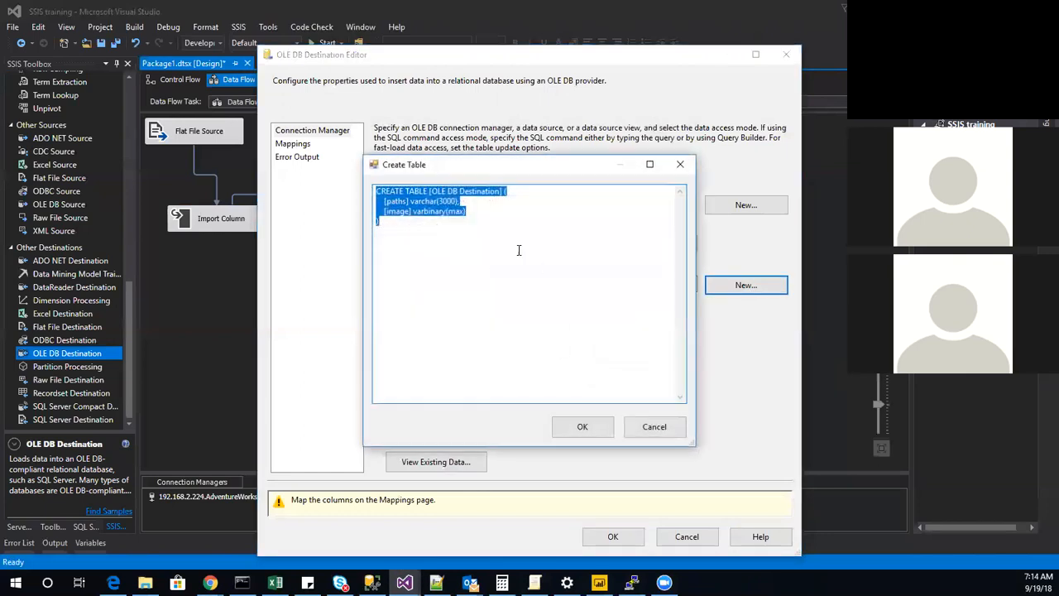
drag(501, 193, 429, 193)
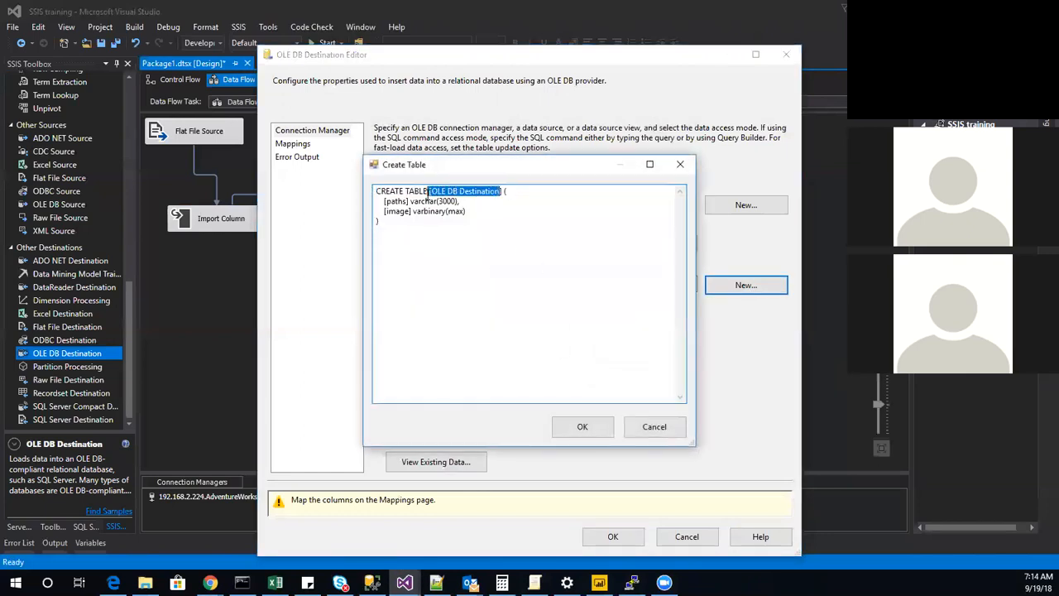
text(image3)
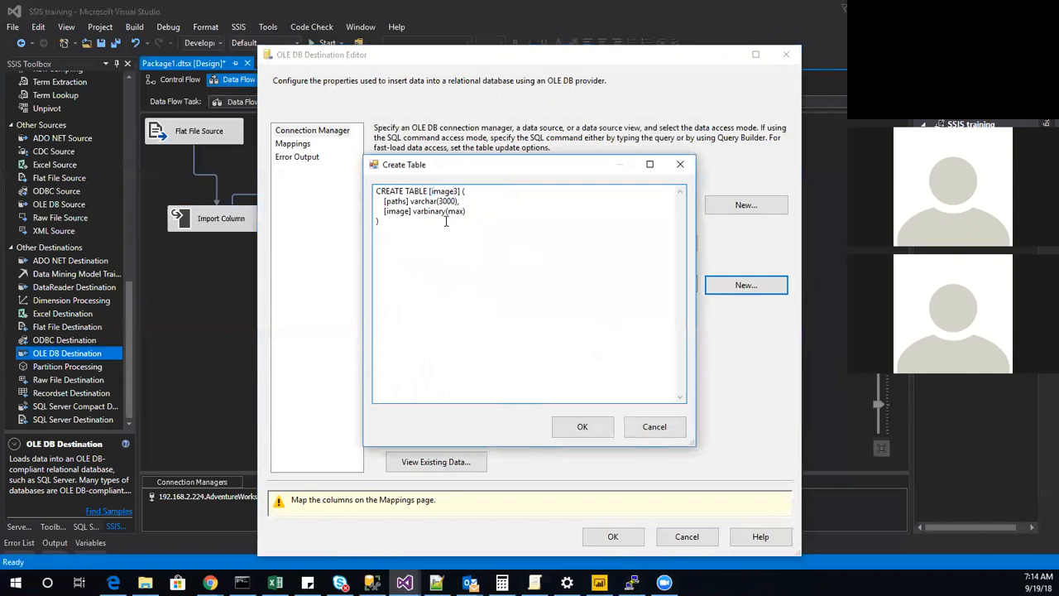
click(575, 425)
click(294, 144)
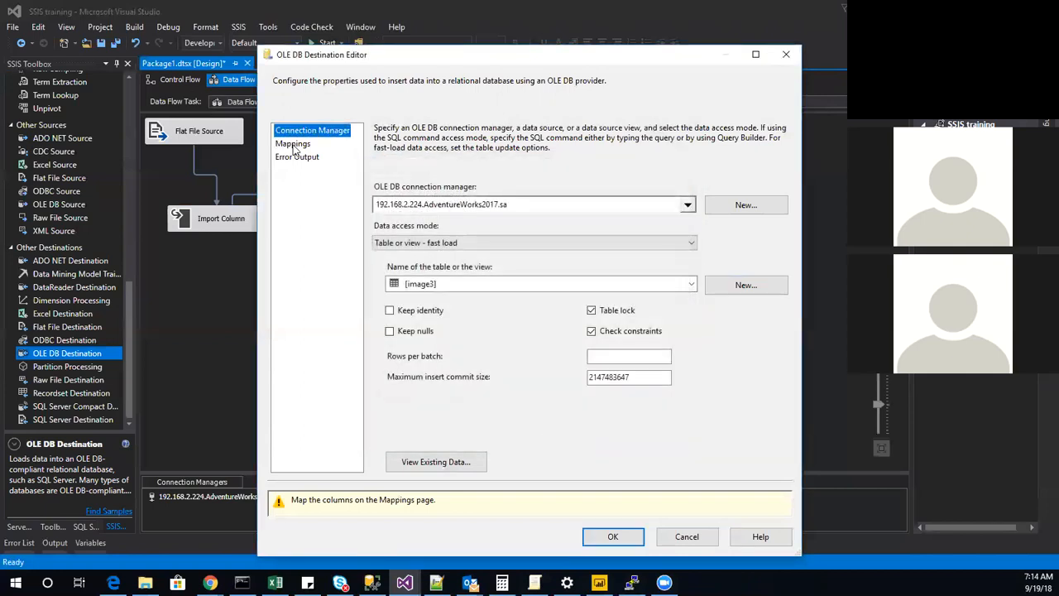
click(602, 497)
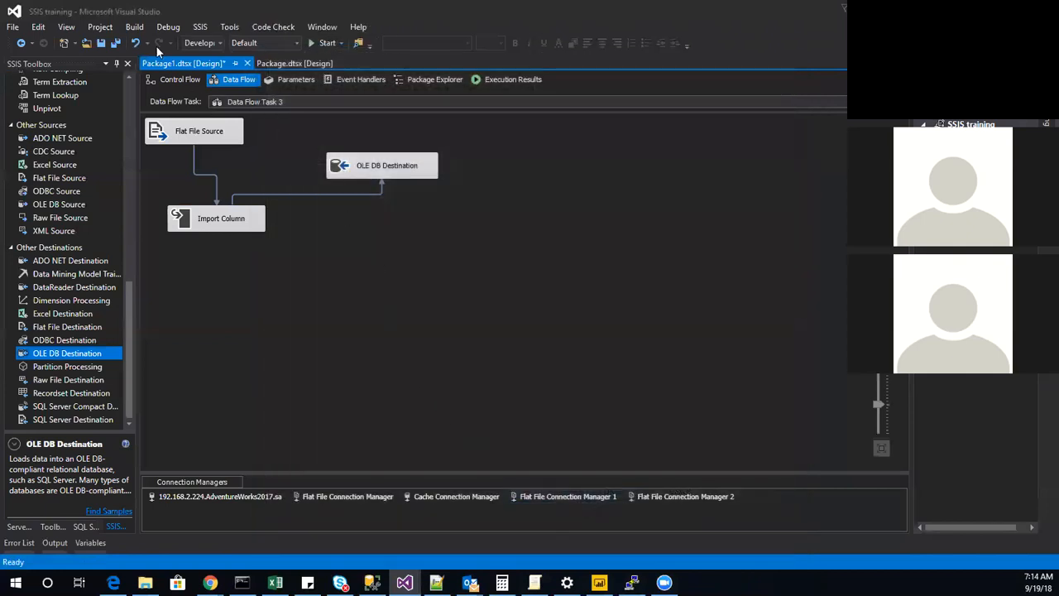
Execute Data Flow Task 3 from the control flow and check the row counts in its data flow.
click(193, 79)
click(461, 264)
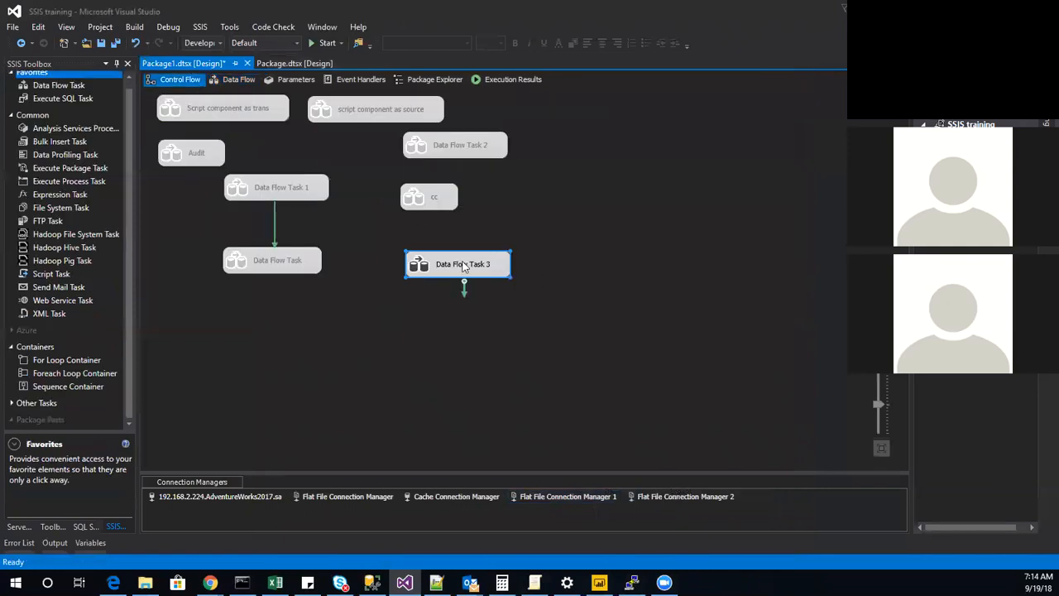
right_click(460, 263)
click(524, 365)
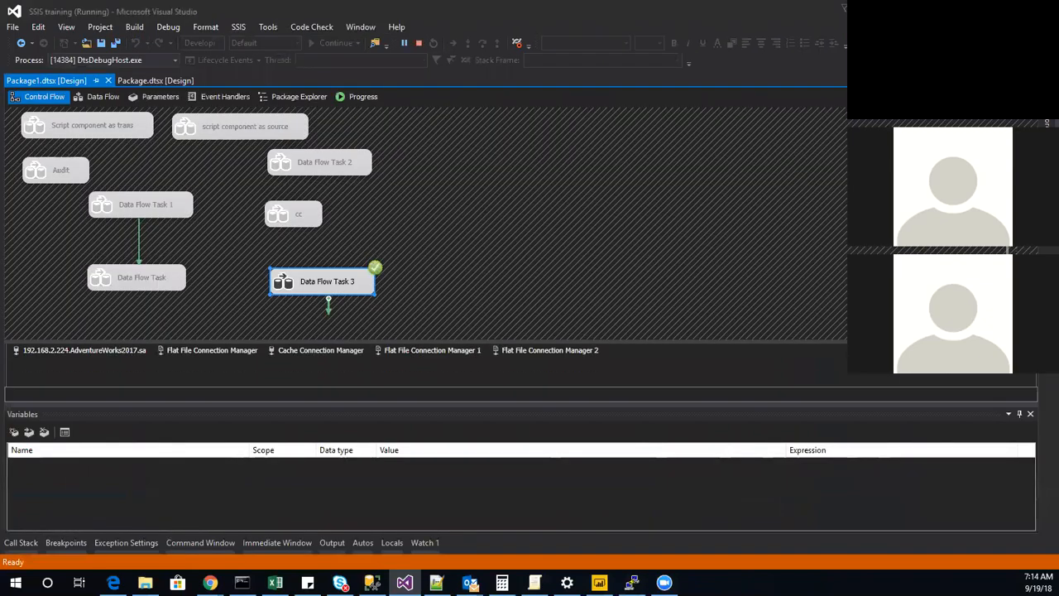
click(103, 97)
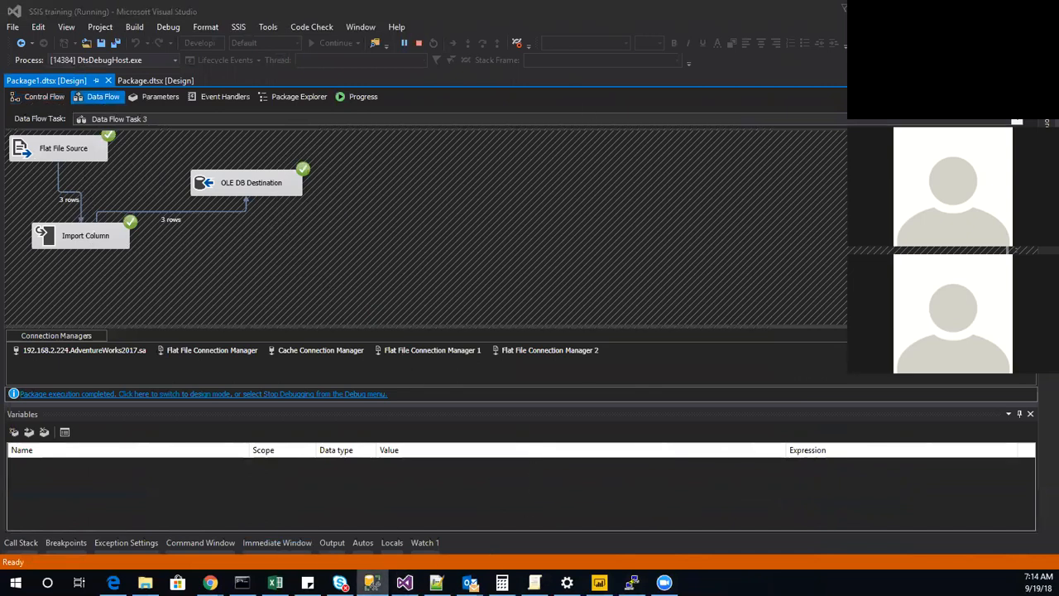
Switch to SQL Server Management Studio and expand the tables of the AdventureWorks2017 database.
click(373, 583)
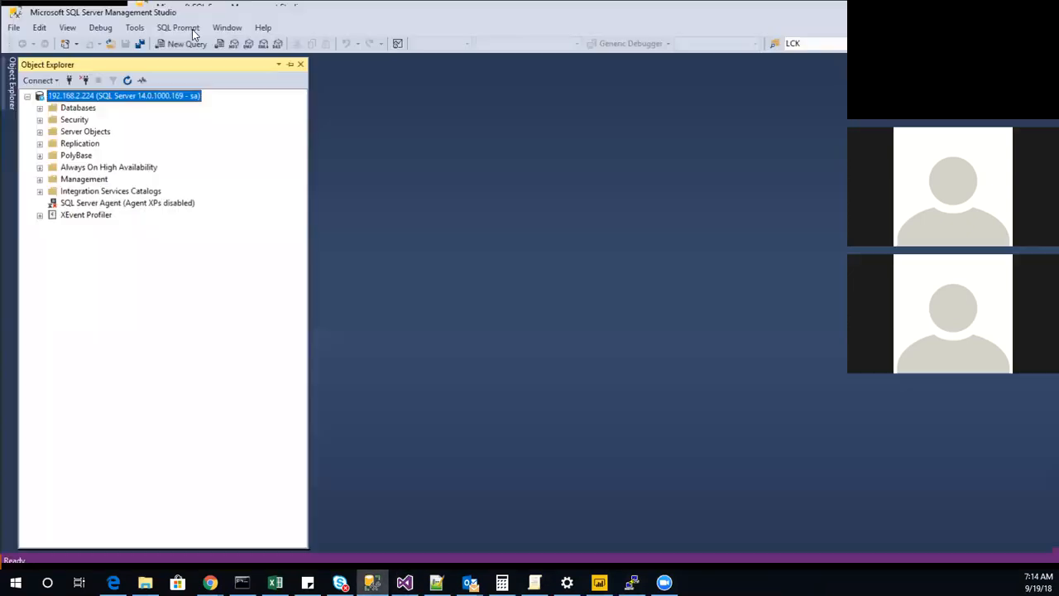
click(38, 107)
click(108, 143)
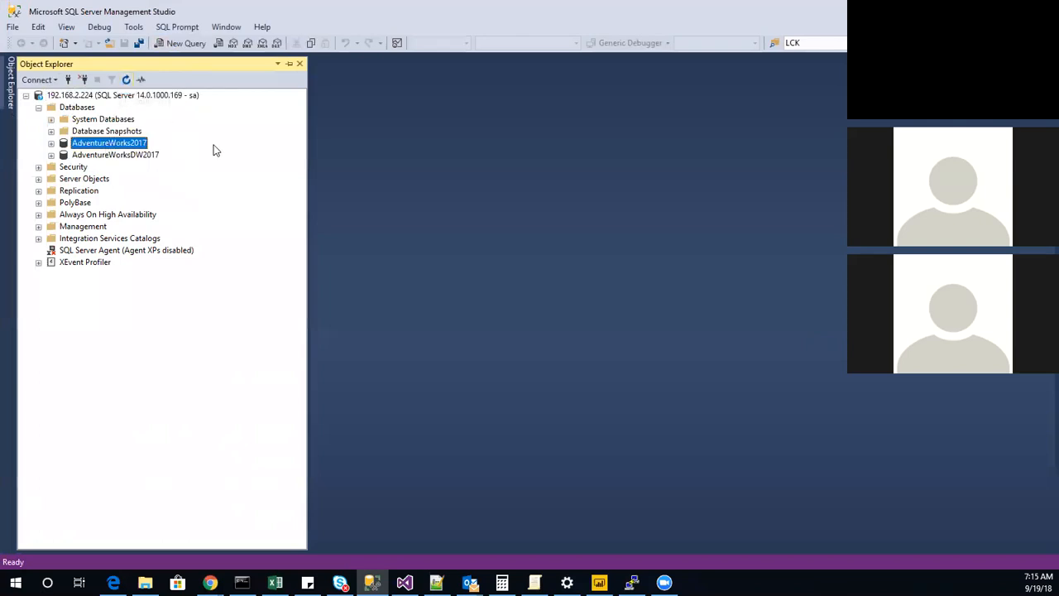
key(Right)
key(Down)
key(Down)
key(Down)
key(Up)
key(Right)
Find the dbo.image3 table and query its top 1000 rows.
key(Down)
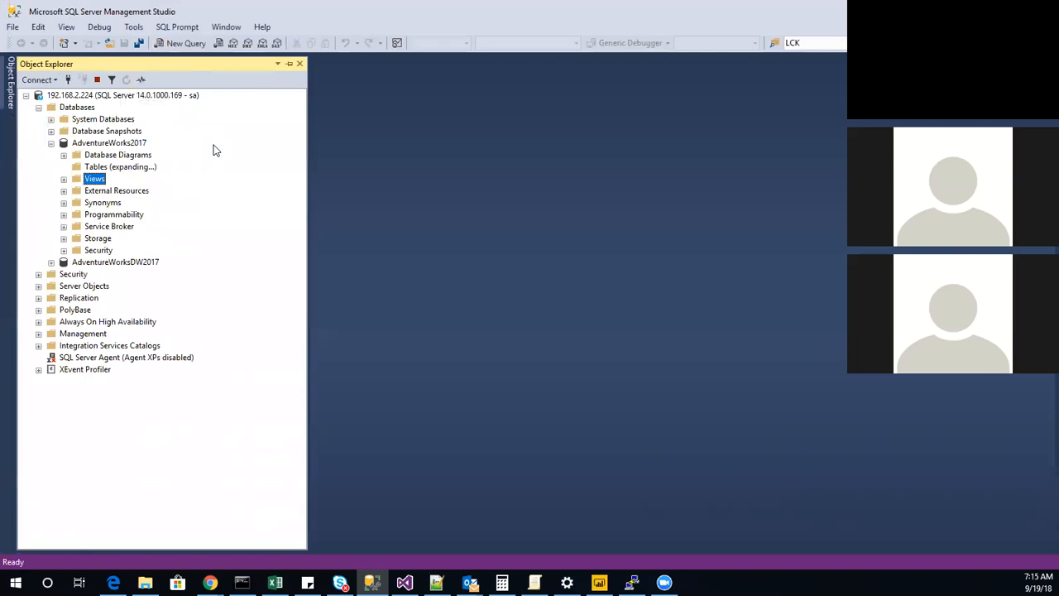
key(Up)
key(Up)
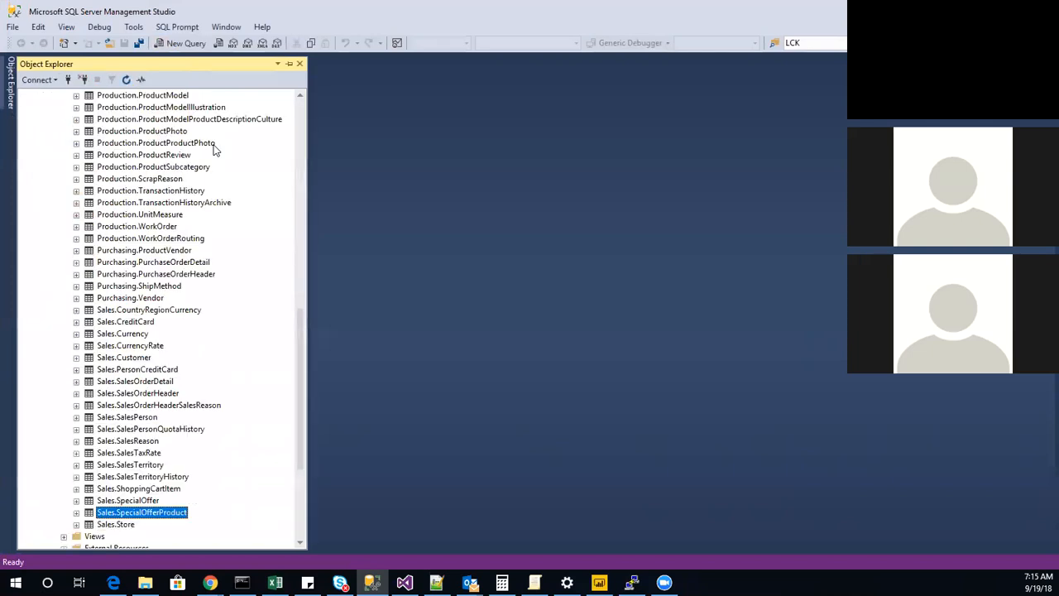
key(Left)
key(Down)
key(Down)
key(Down)
key(Down)
key(Down)
key(Down)
key(Down)
key(Down)
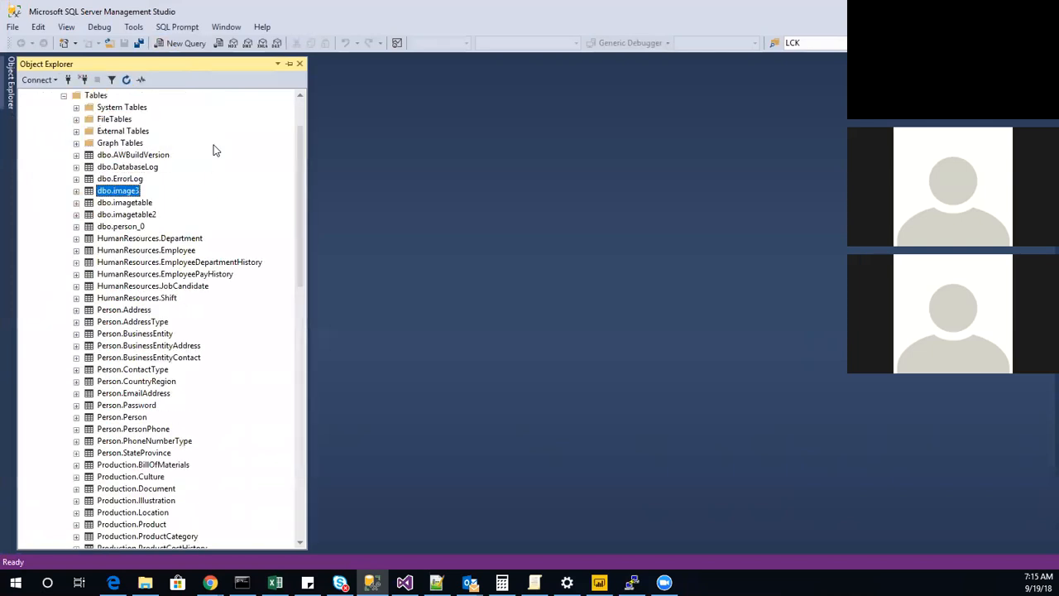
right_click(128, 193)
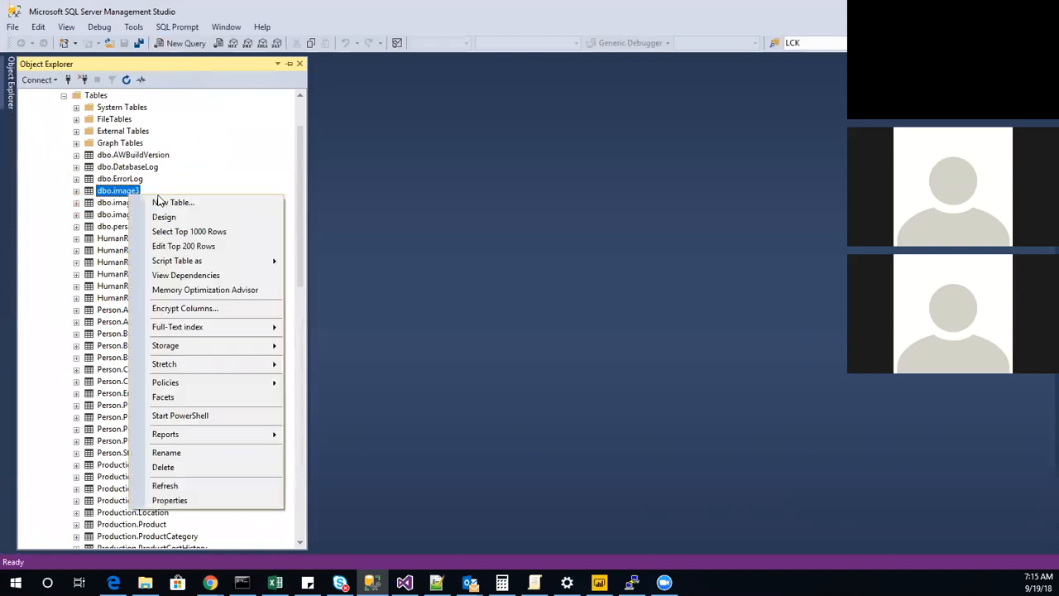
click(180, 233)
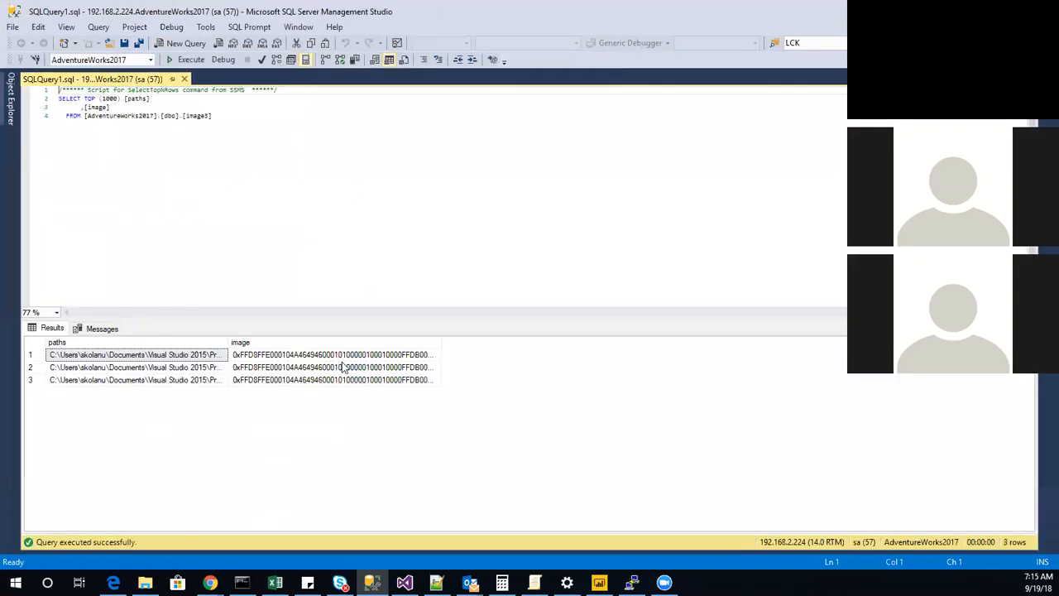
Widen the paths and image columns of the query results and compare each file path with its image data.
click(397, 367)
drag(439, 343, 658, 343)
drag(225, 342, 407, 343)
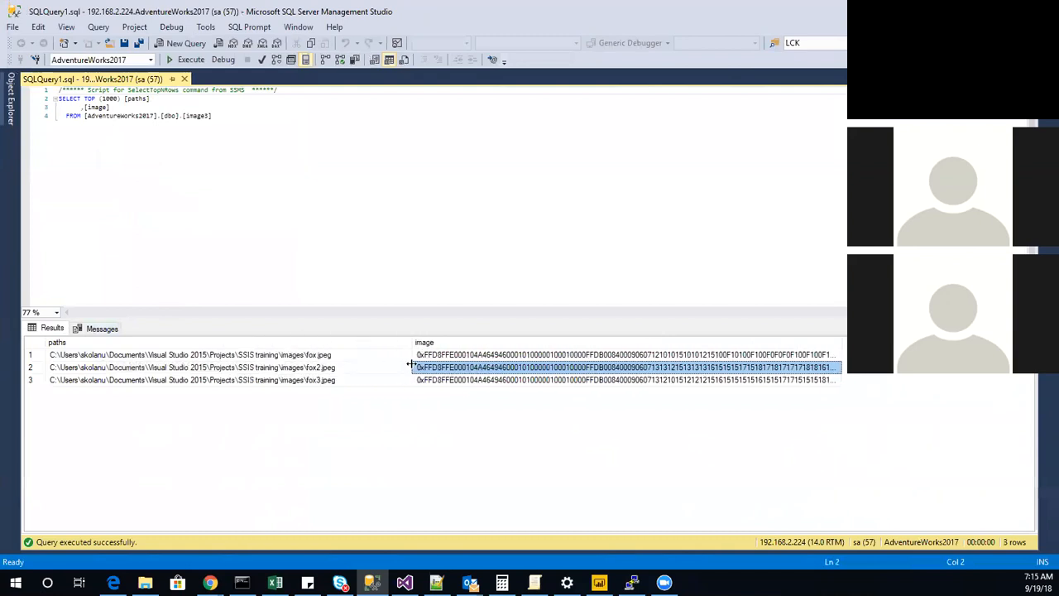
click(353, 364)
click(352, 355)
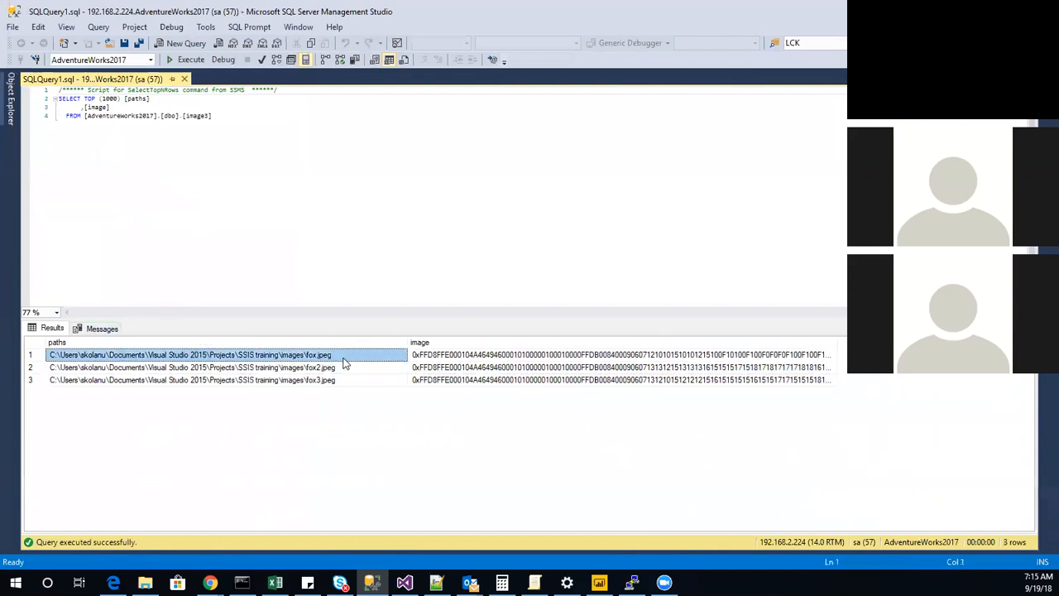
click(511, 358)
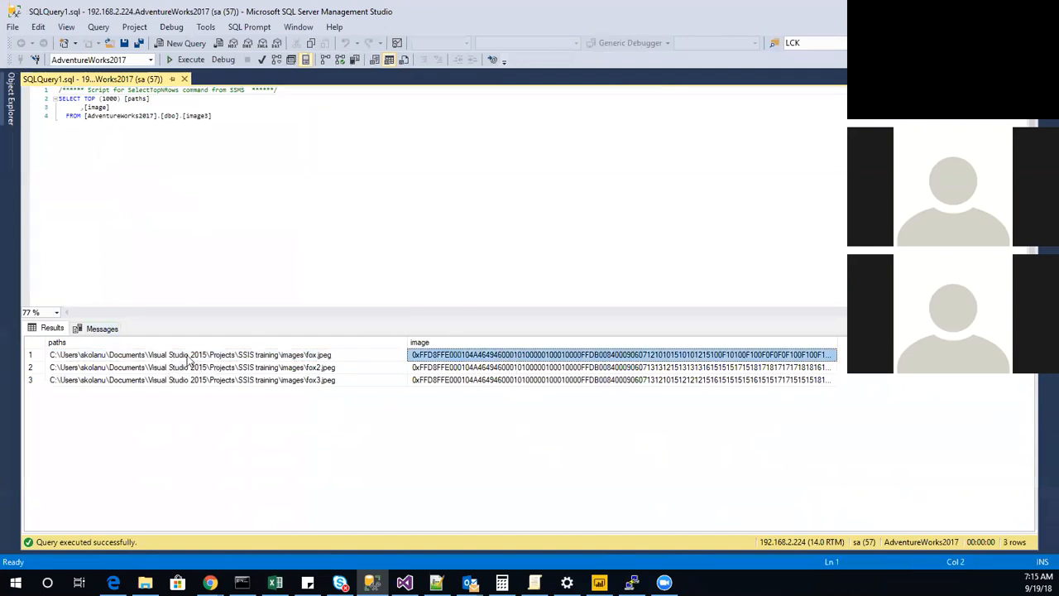
click(335, 358)
click(460, 357)
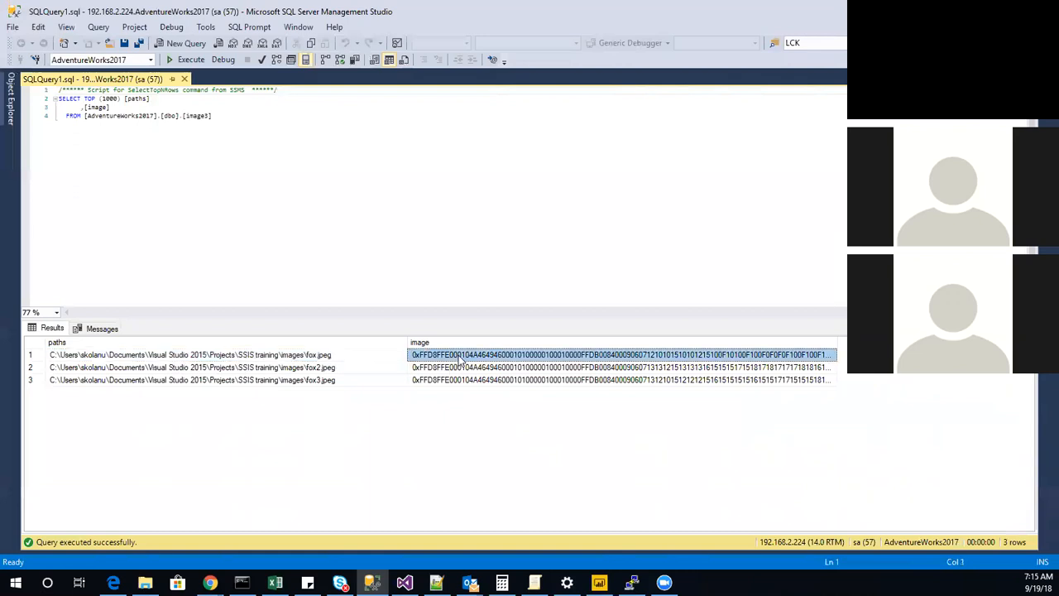
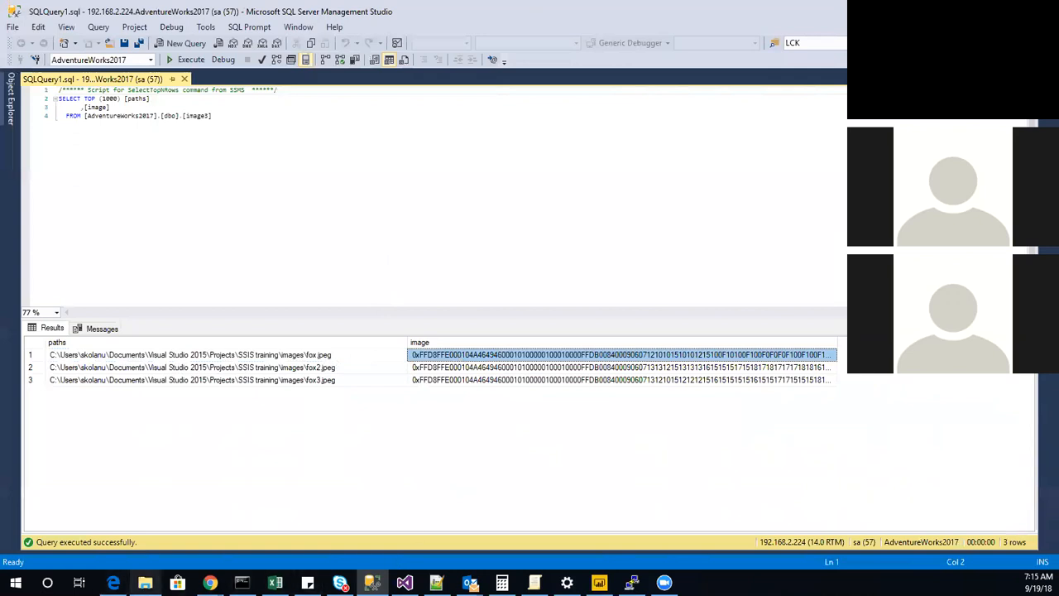
Switch to the images folder in File Explorer and delete fox.jpeg, fox2.jpeg and fox3.jpeg, keeping the text document.
click(145, 583)
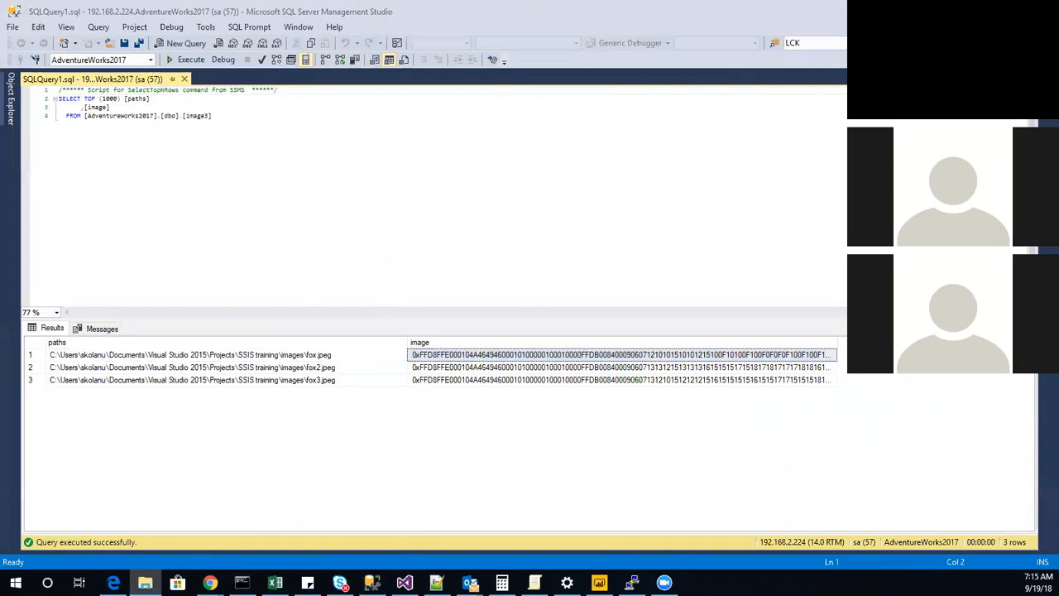
drag(602, 311, 401, 185)
click(666, 316)
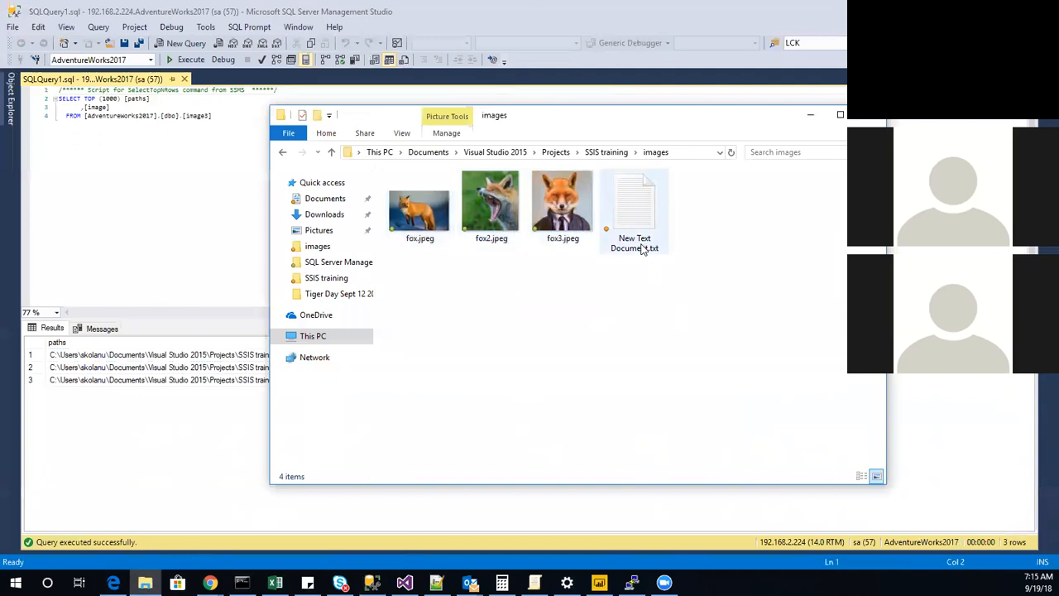
key(ctrl+a)
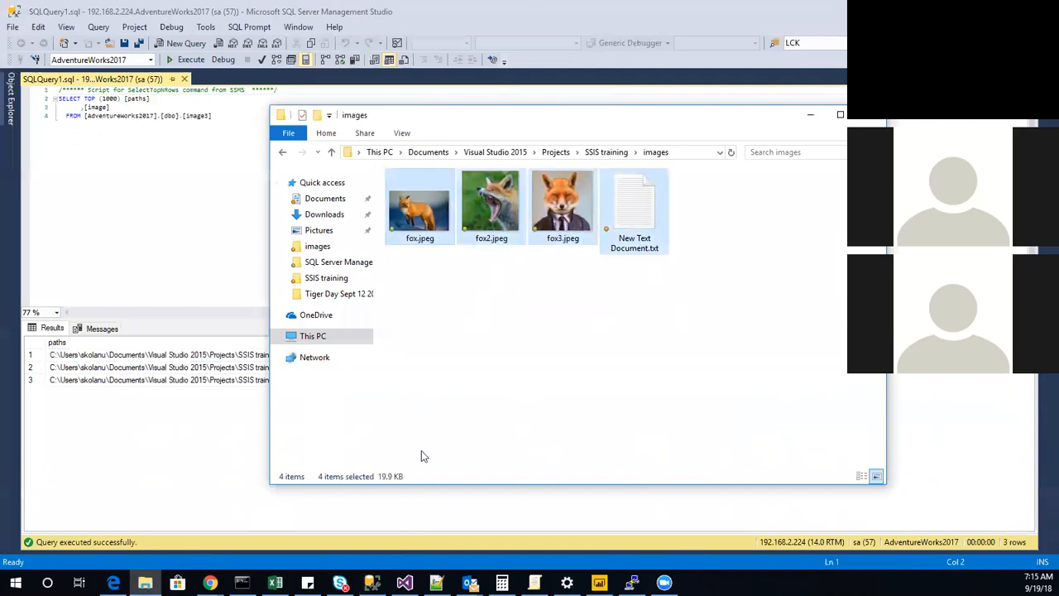
ctrl+click(631, 246)
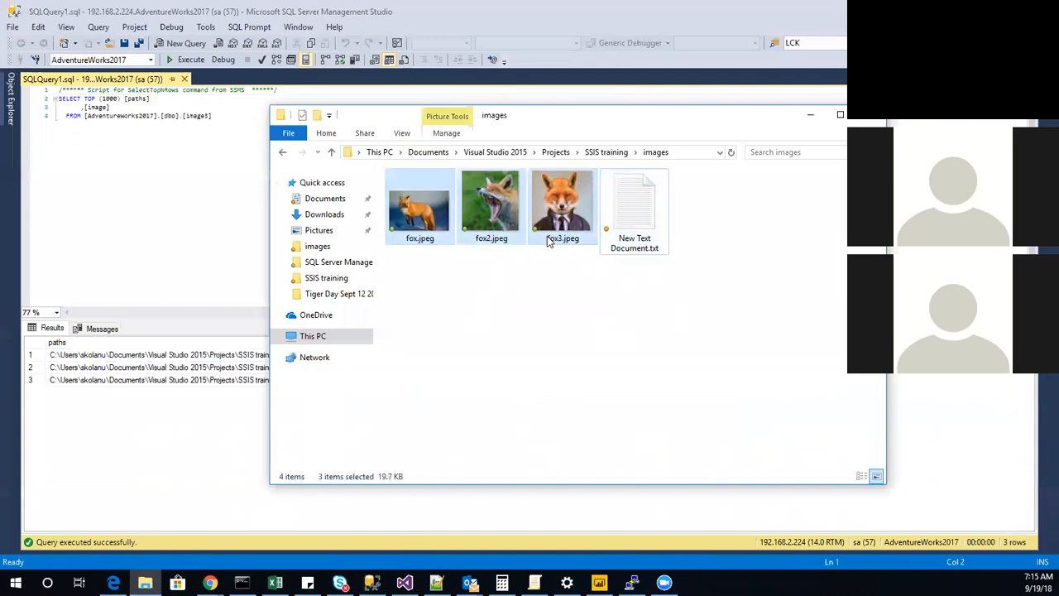
right_click(548, 240)
click(613, 524)
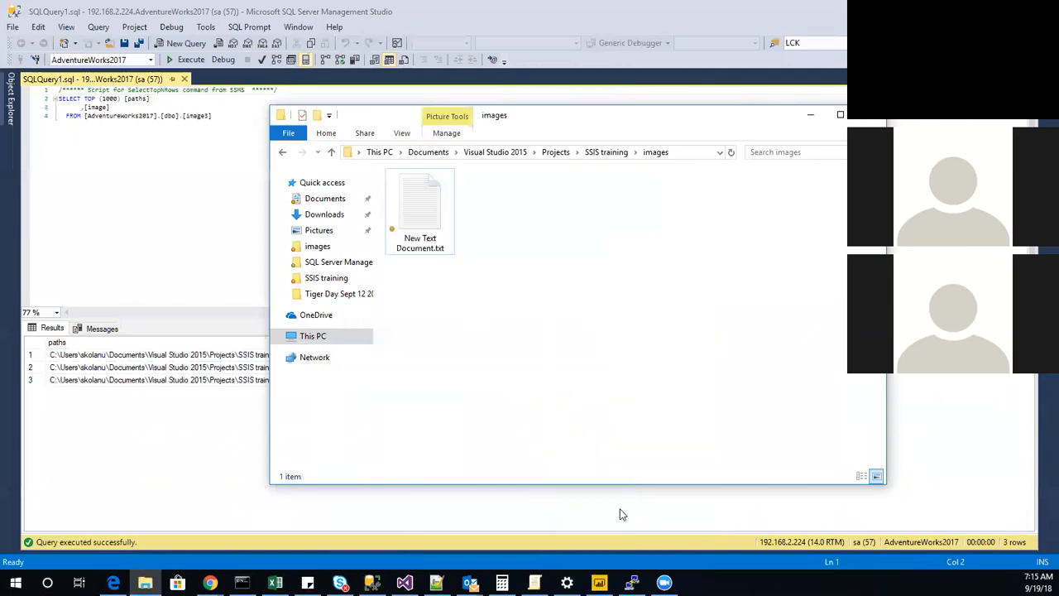
Check the image3 query results in Management Studio, then switch to Visual Studio and stop debugging the package.
click(76, 259)
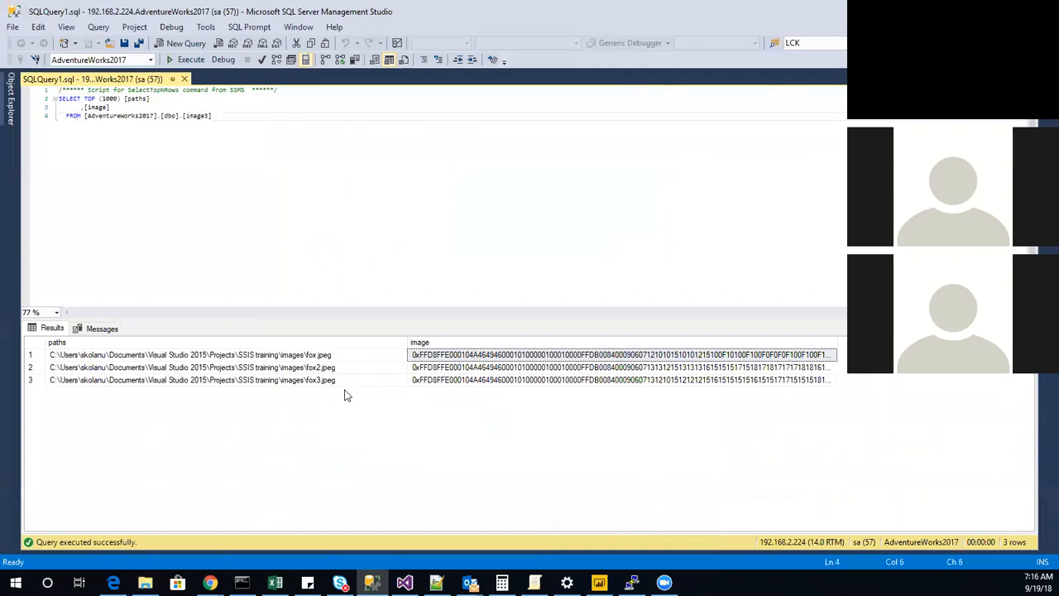
click(405, 583)
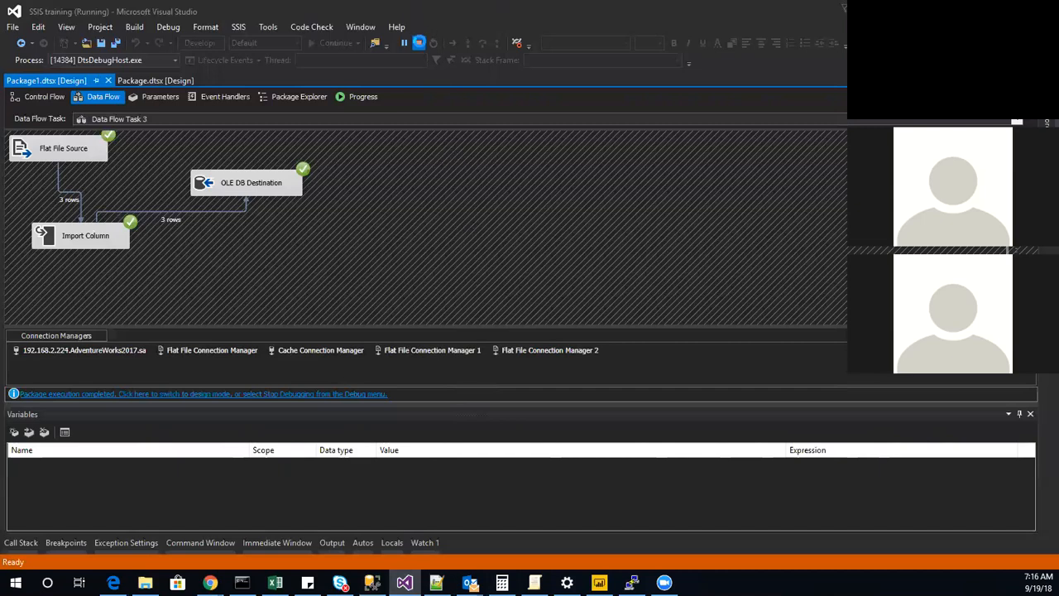
click(419, 42)
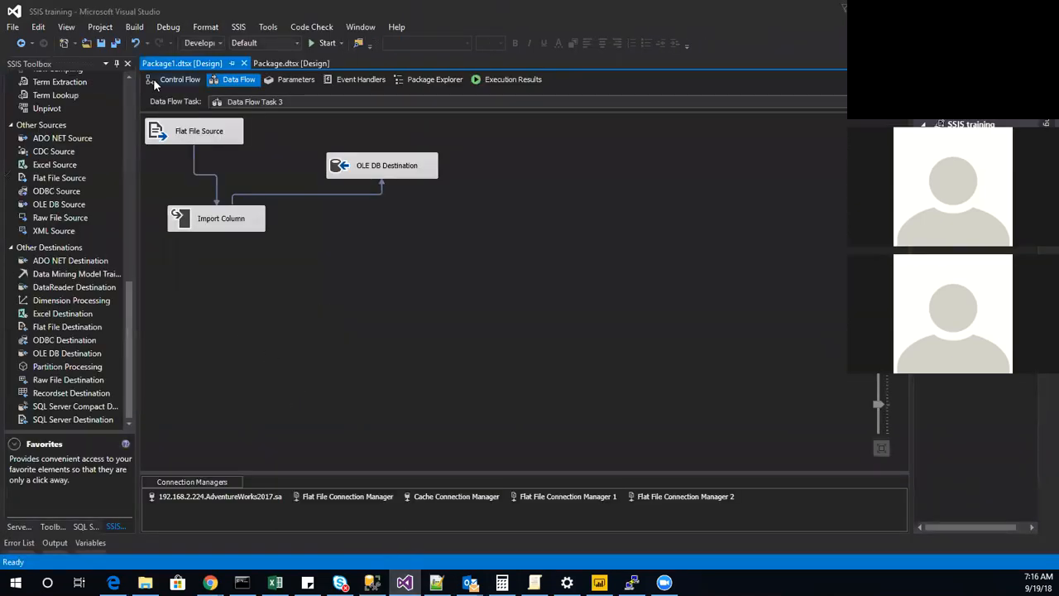
Rename Data Flow Task 3 in the control flow as "import column".
click(169, 79)
right_click(463, 269)
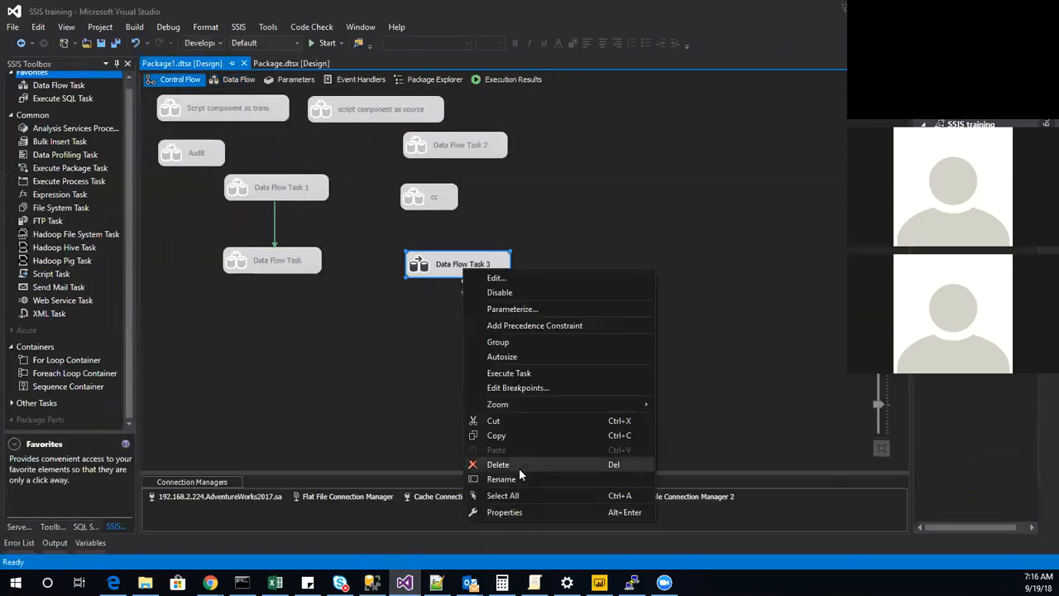
click(520, 479)
text(import column)
key(Return)
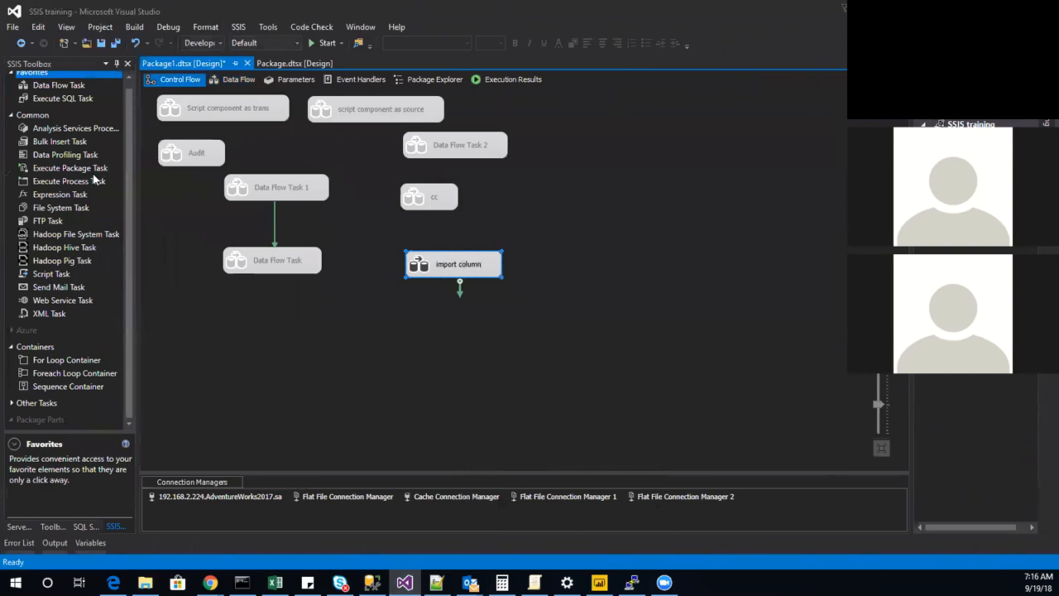
Add a new Data Flow Task to the control flow and open its data flow.
scroll(95, 178, up, 1)
double_click(78, 91)
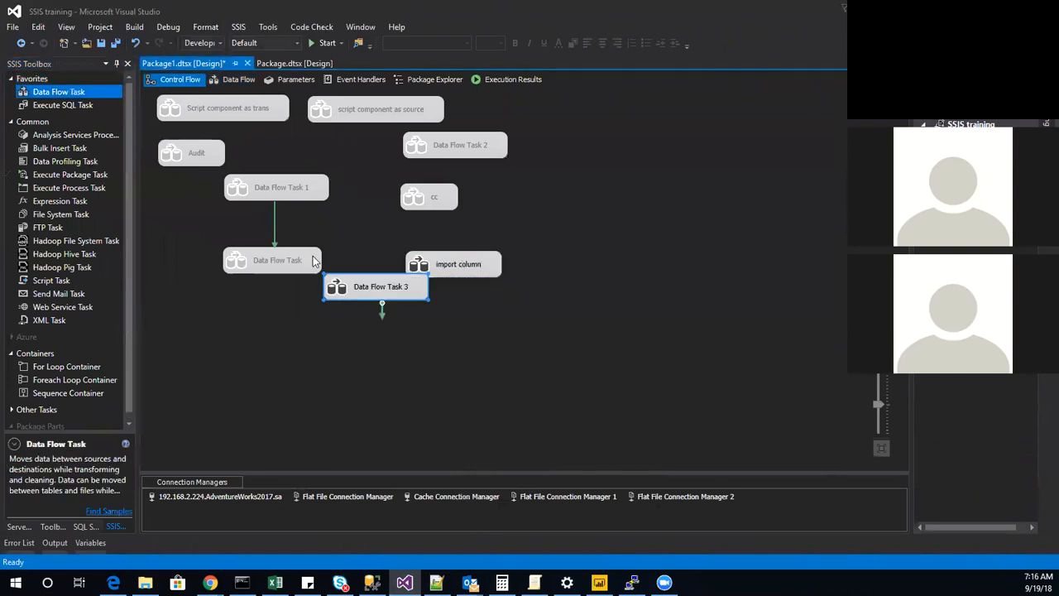
double_click(349, 289)
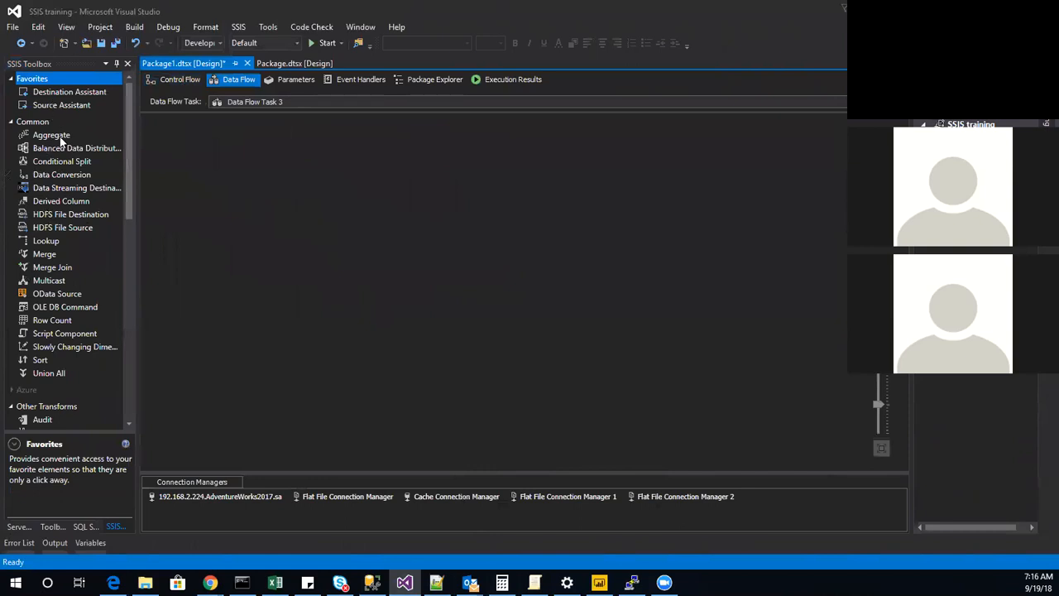
Add a SQL Server source to the data flow using the 192.168.2.224.AdventureWorks2017.sa connection manager.
scroll(115, 191, down, 8)
scroll(86, 179, up, 8)
drag(63, 106, 298, 173)
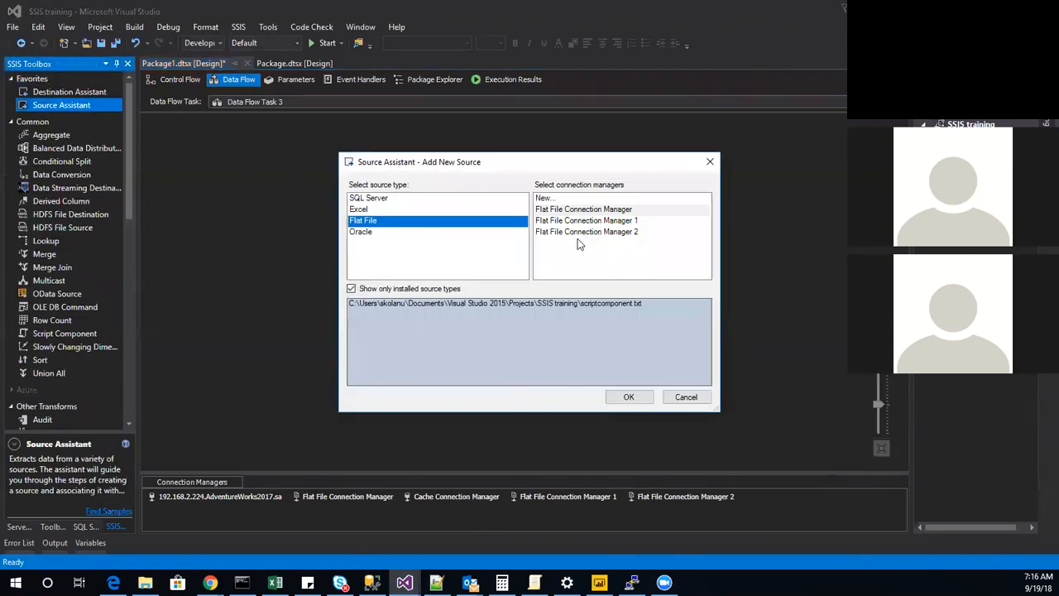
click(385, 200)
click(598, 210)
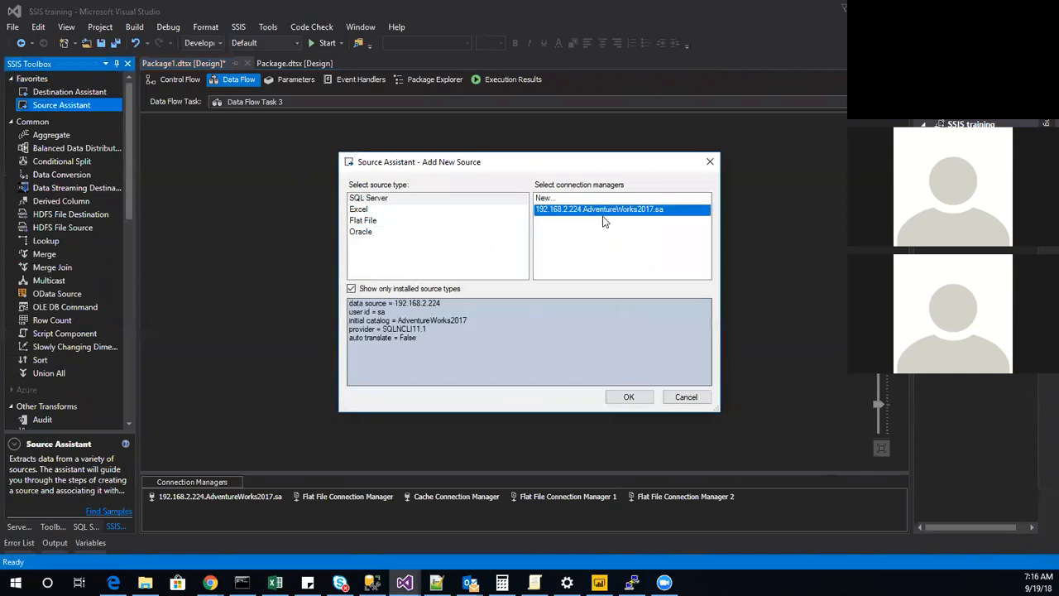
click(631, 397)
Configure the OLE DB Source to read the [dbo].[image3] table with its paths and image columns.
double_click(179, 139)
click(487, 283)
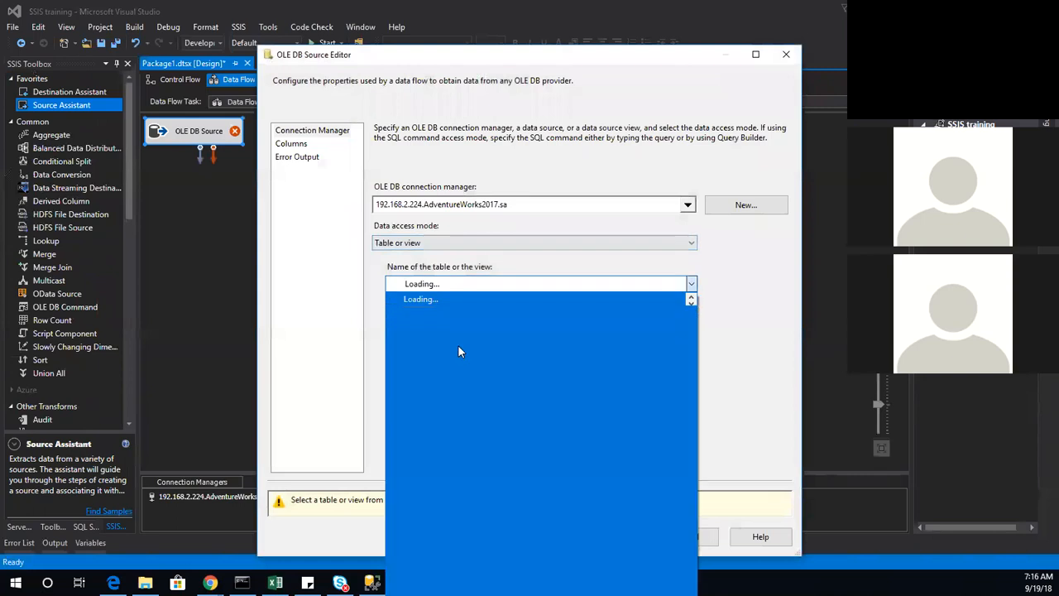
click(451, 340)
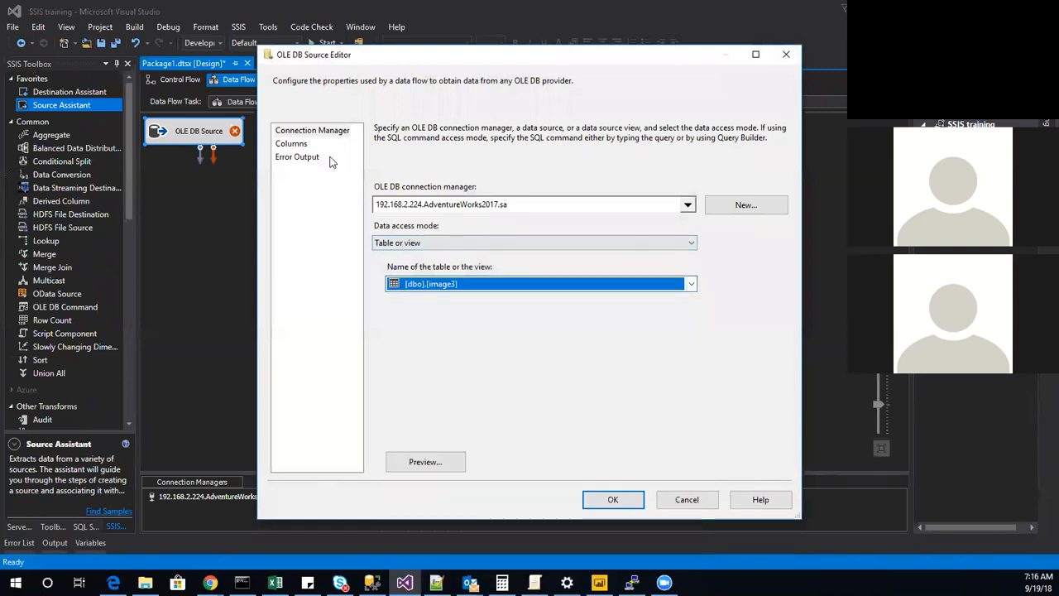
click(289, 144)
click(626, 506)
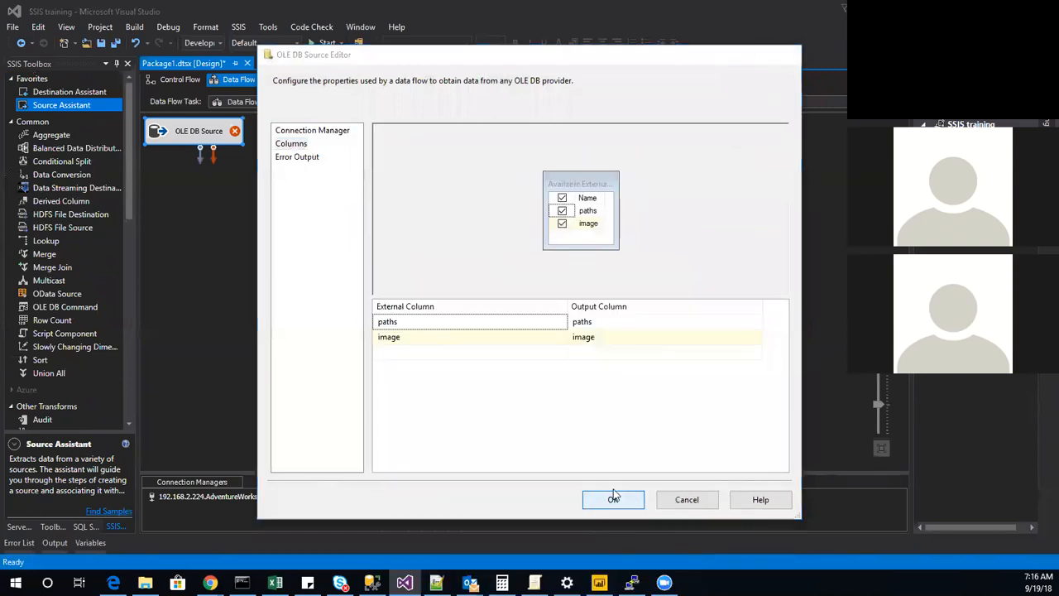
Add an Export Column transformation below the OLE DB Source and connect it to the source output.
scroll(58, 339, down, 12)
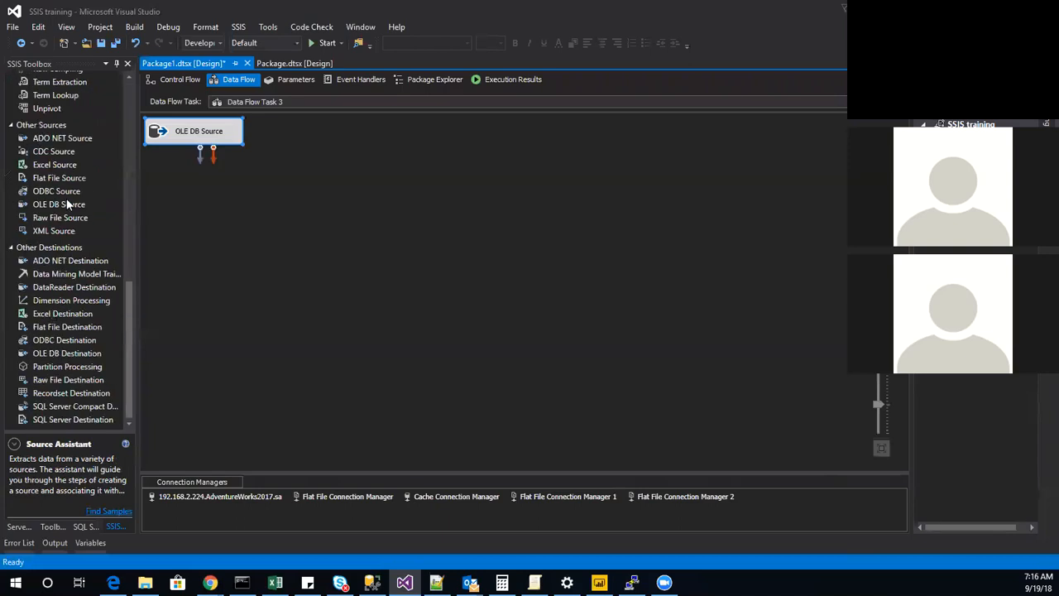
scroll(60, 174, up, 4)
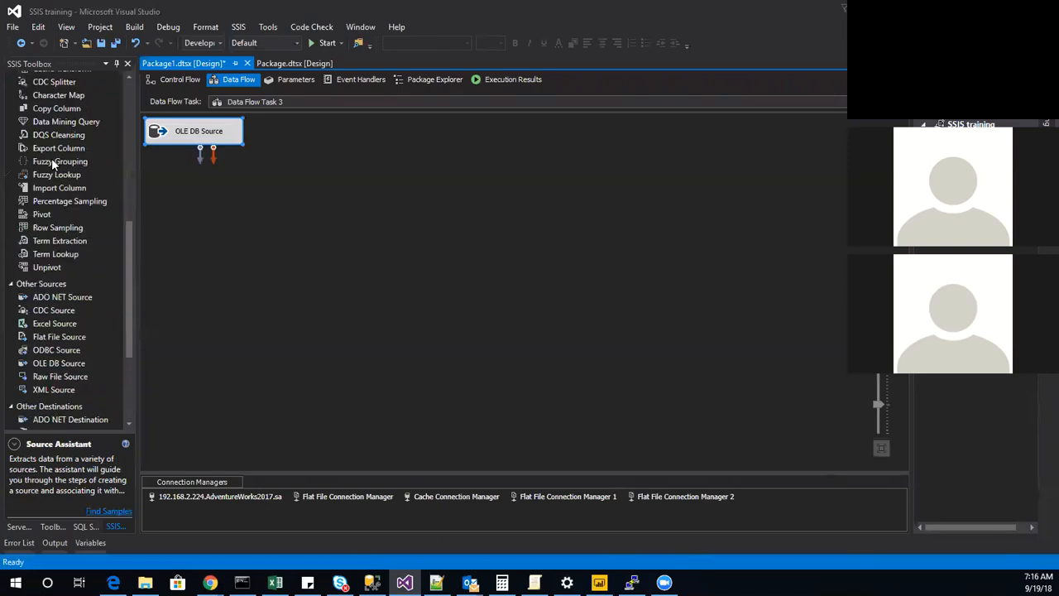
scroll(52, 163, up, 4)
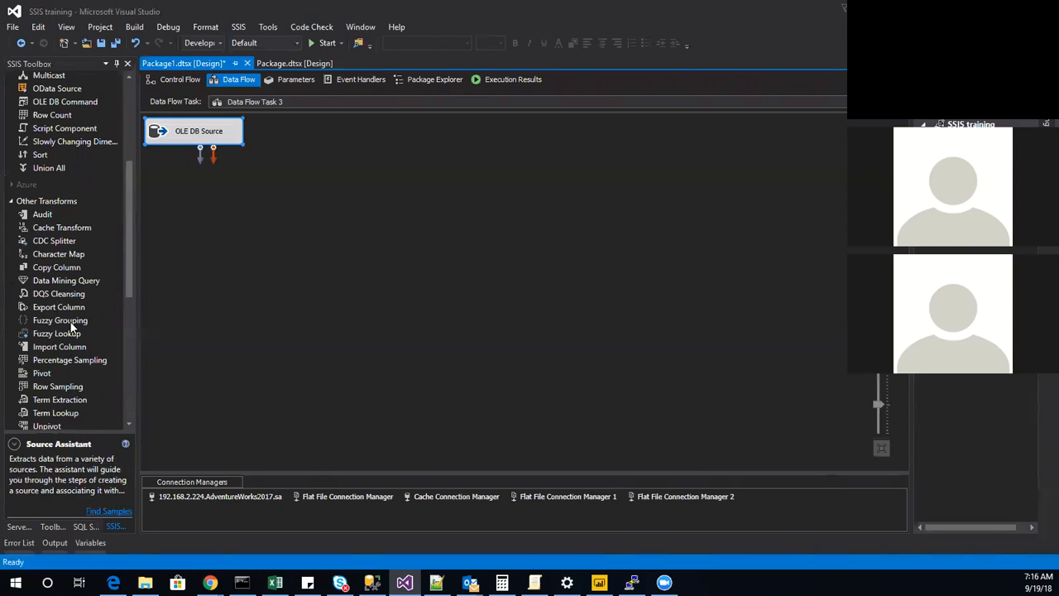
drag(76, 310, 248, 200)
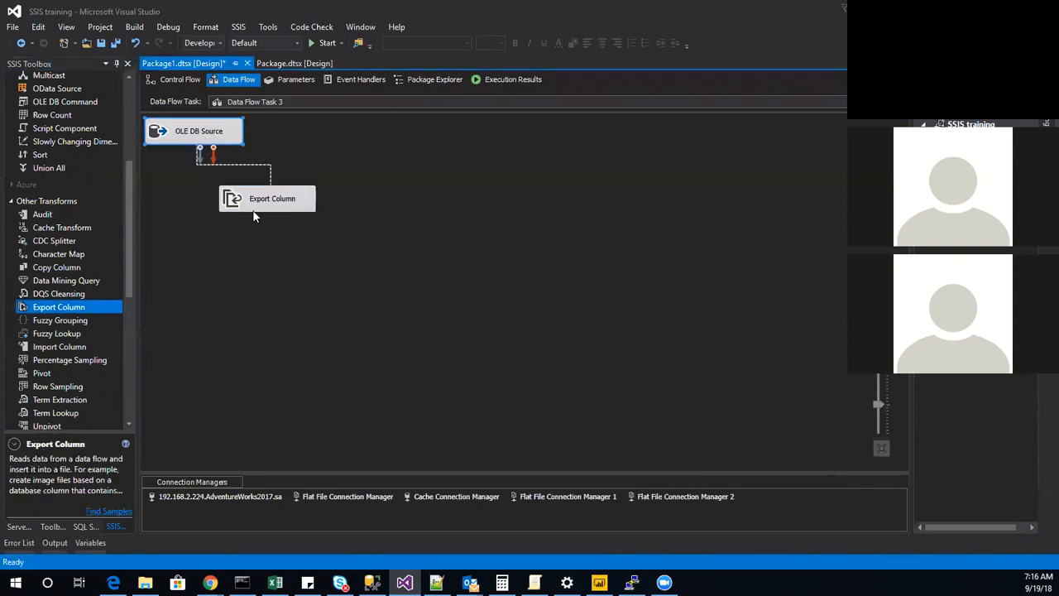
Configure the Export Column transformation with image as the extract column and paths as the file path column, and review its error output.
double_click(273, 203)
click(497, 212)
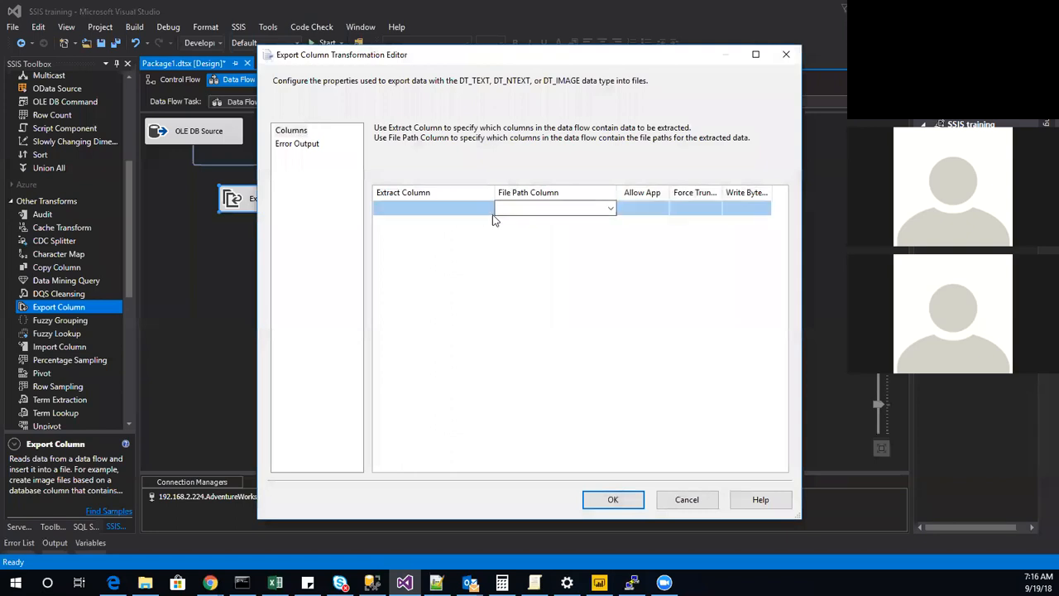
click(475, 210)
click(490, 208)
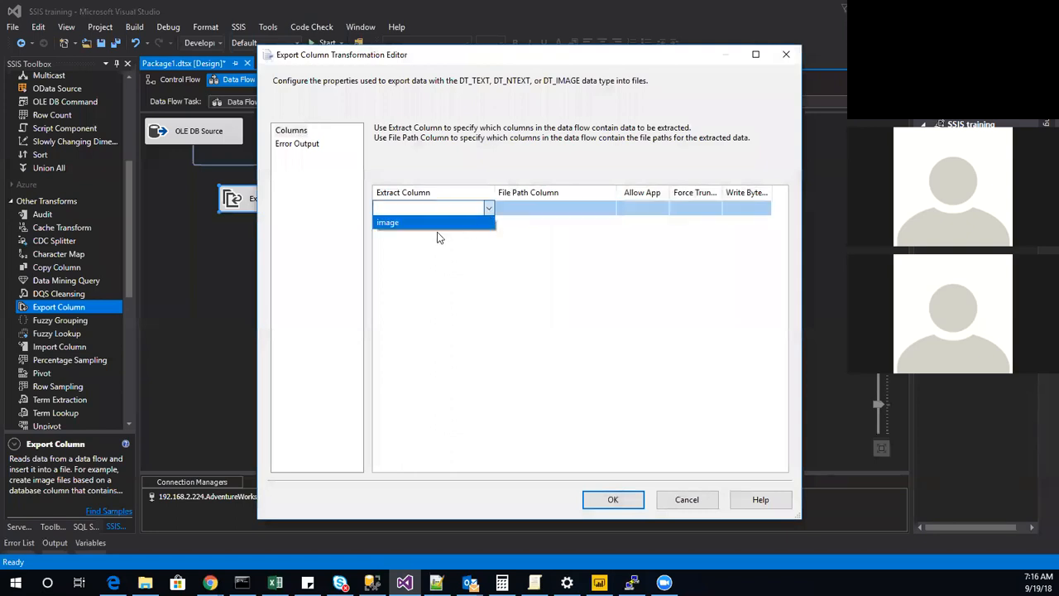
click(432, 223)
click(583, 208)
click(612, 209)
click(533, 230)
click(608, 210)
click(578, 223)
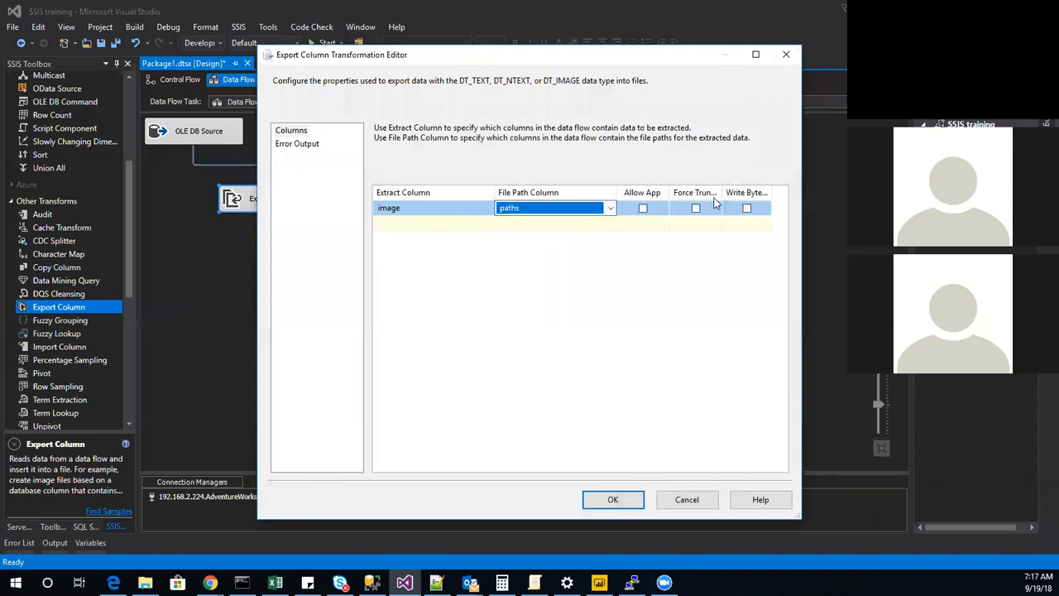
click(300, 147)
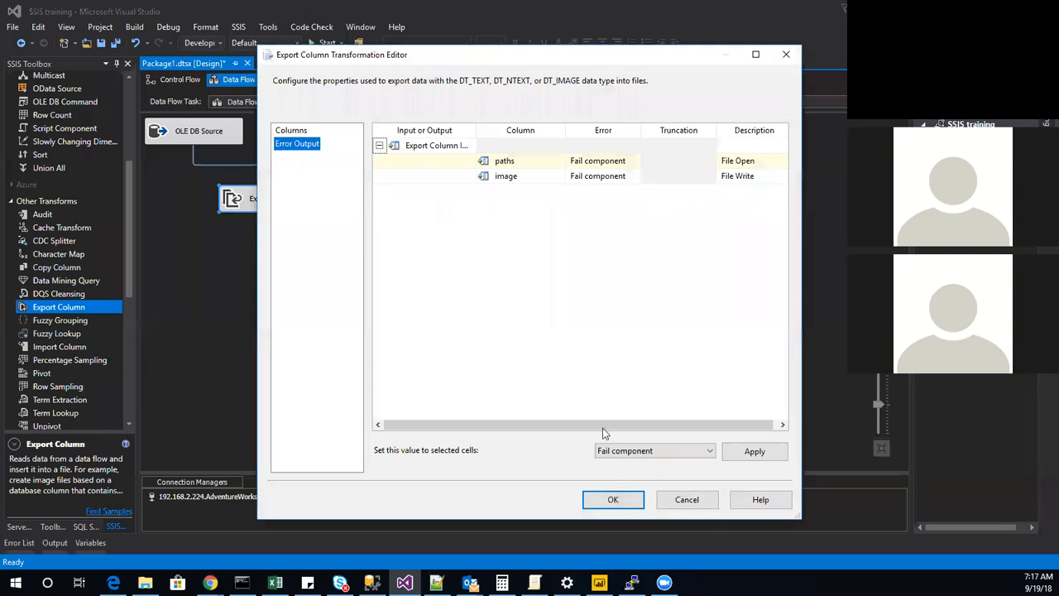
click(613, 500)
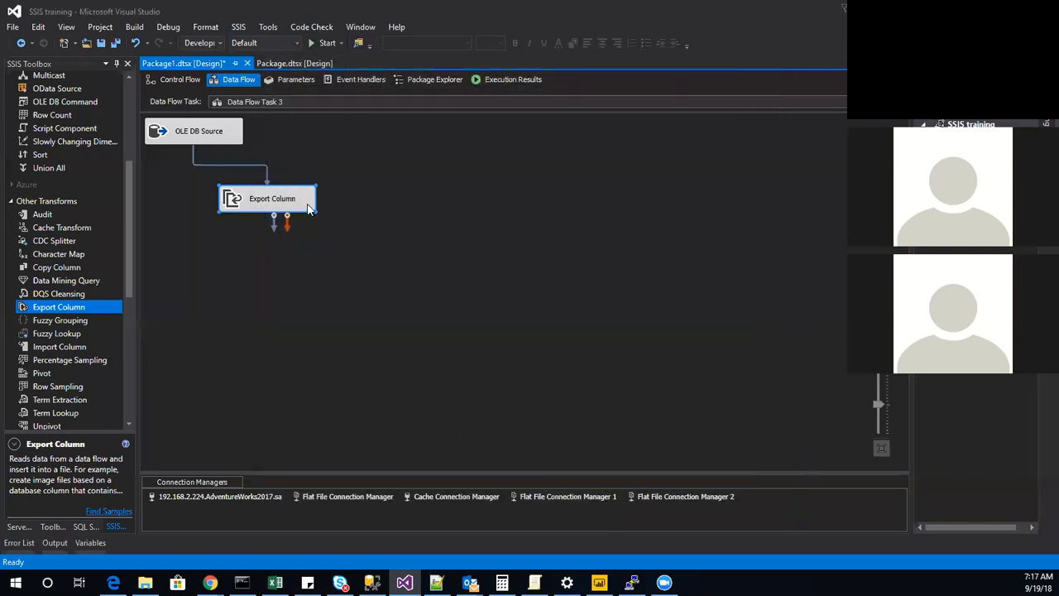
Return to the control flow and run the package with the images folder open in front.
click(180, 81)
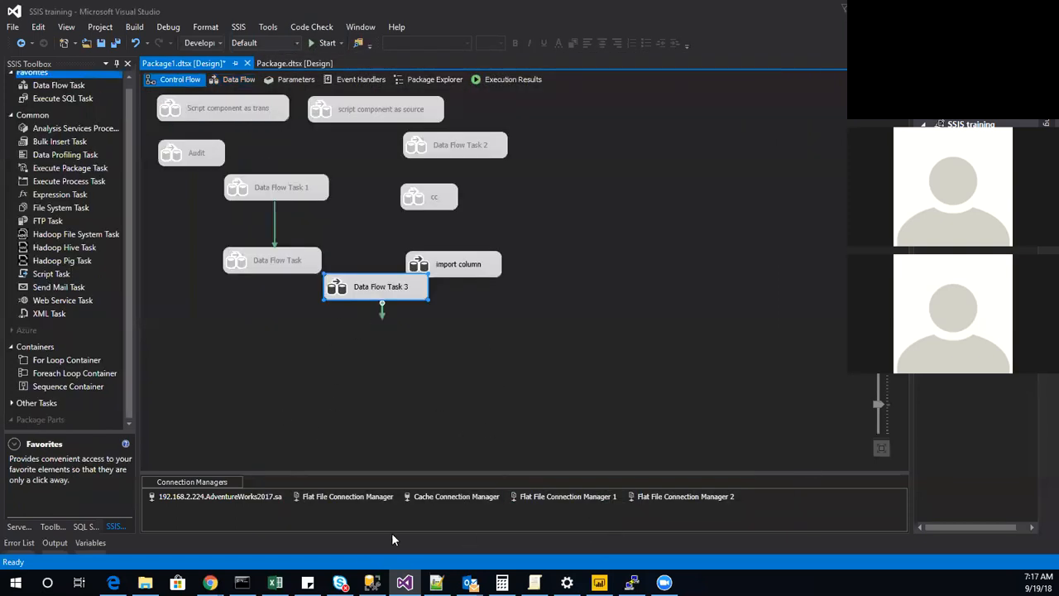
click(145, 582)
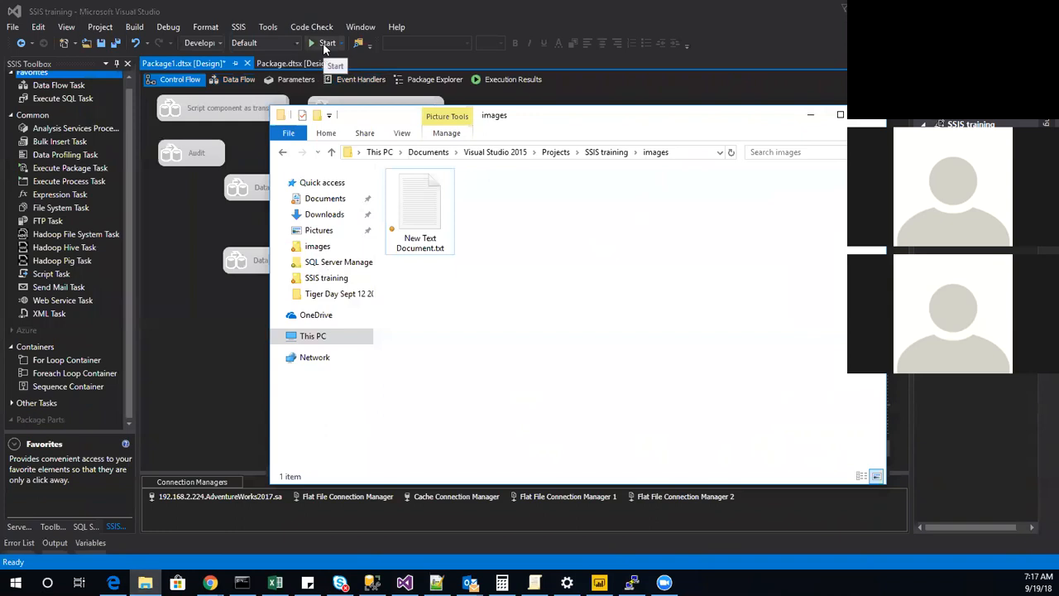
click(323, 45)
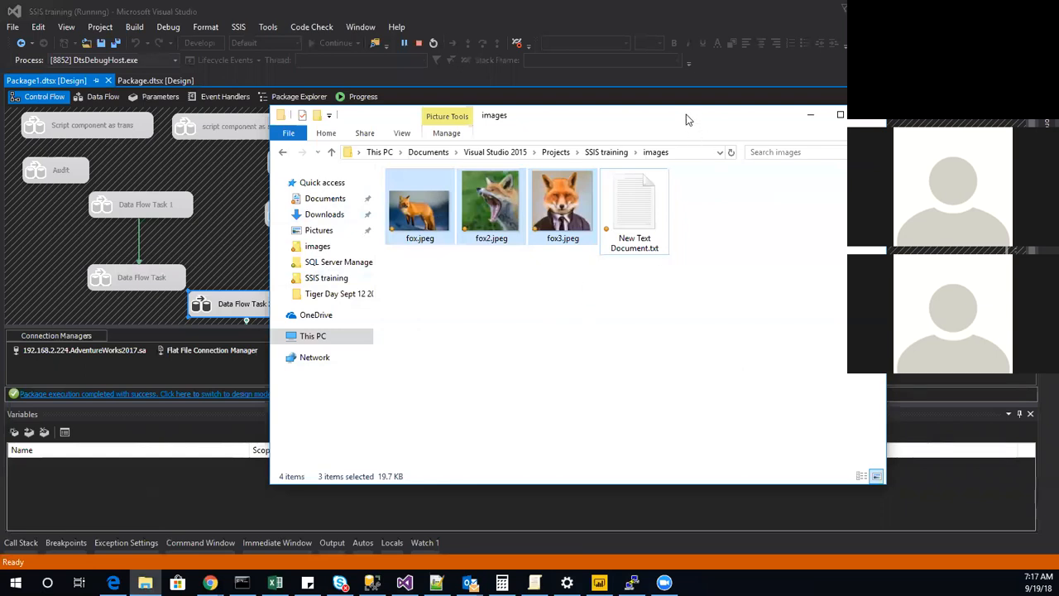
Move the images folder window aside to check the status of both executed tasks, and stop debugging.
drag(686, 115, 688, 133)
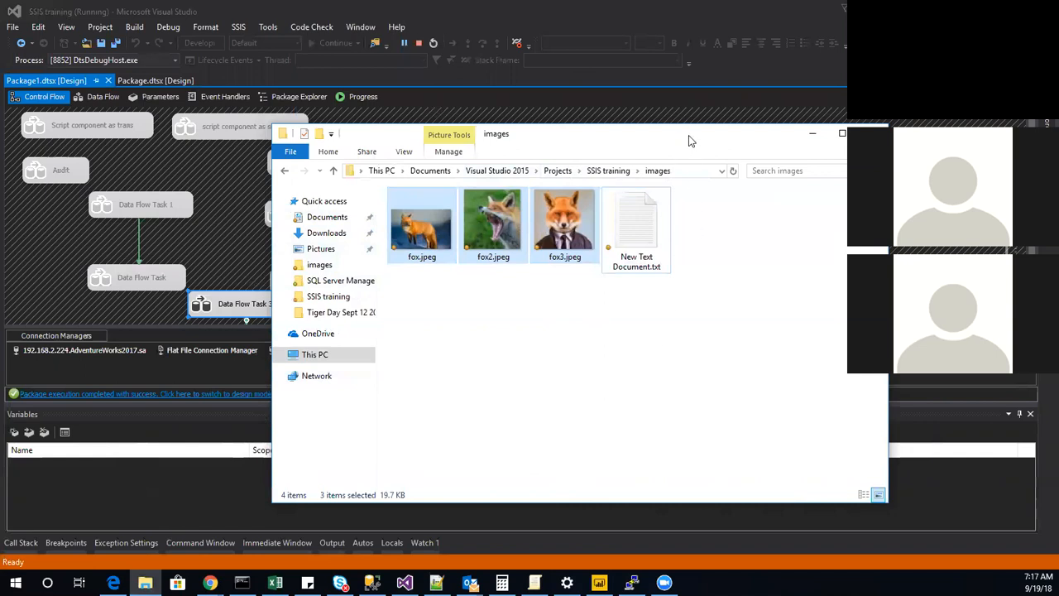
drag(689, 135, 923, 119)
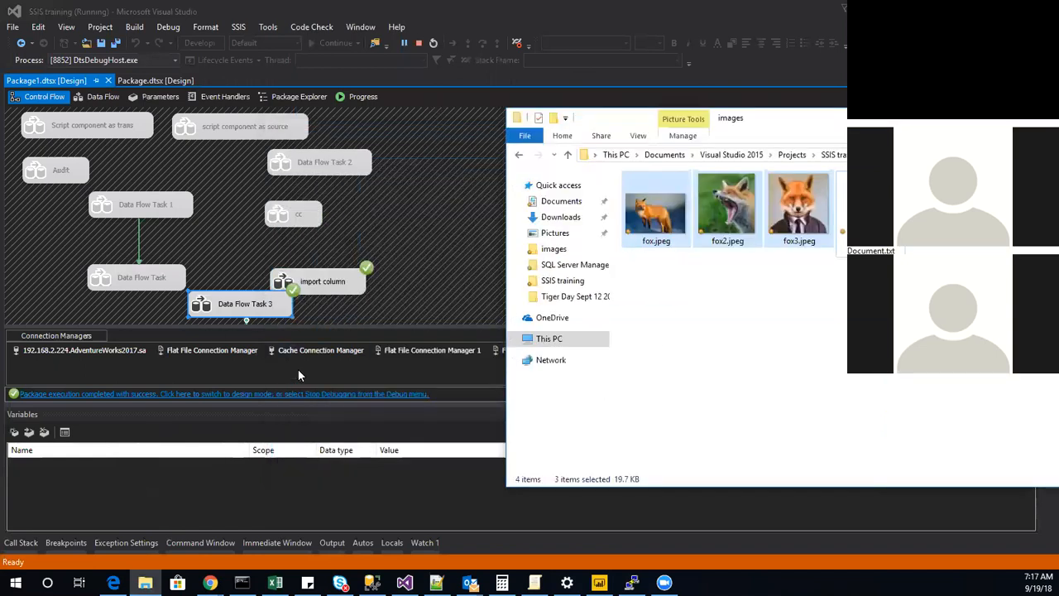
click(415, 247)
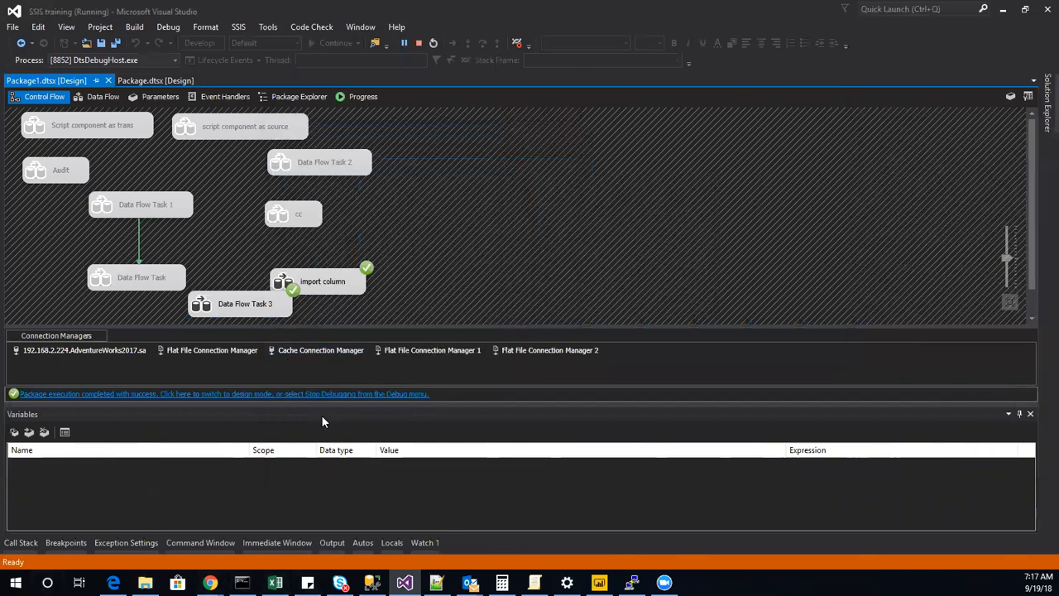
click(420, 44)
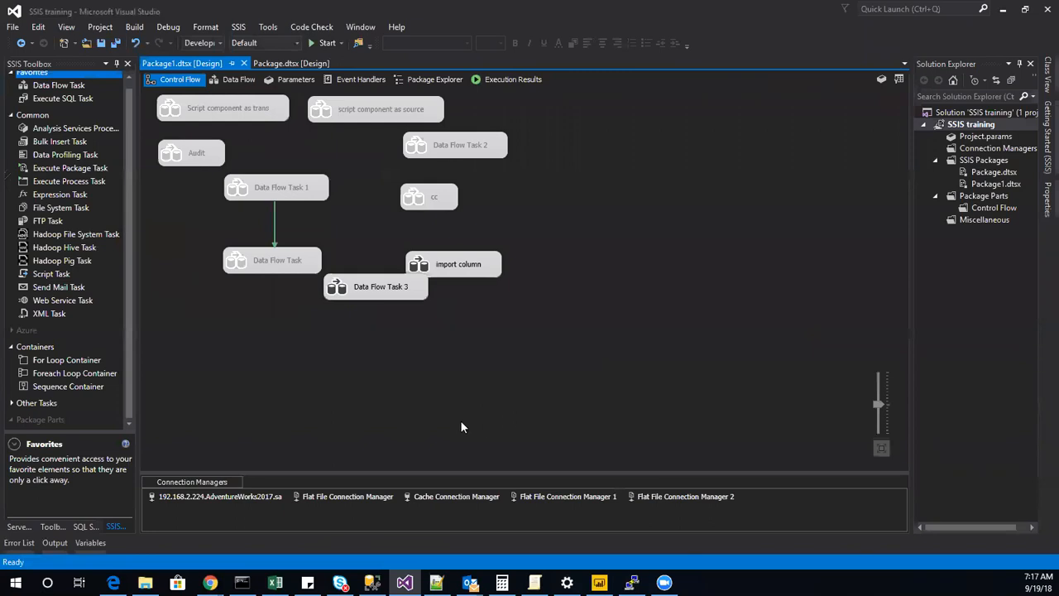
Move Data Flow Task 3 directly below the import column task and rename it as "export column".
drag(384, 298, 448, 314)
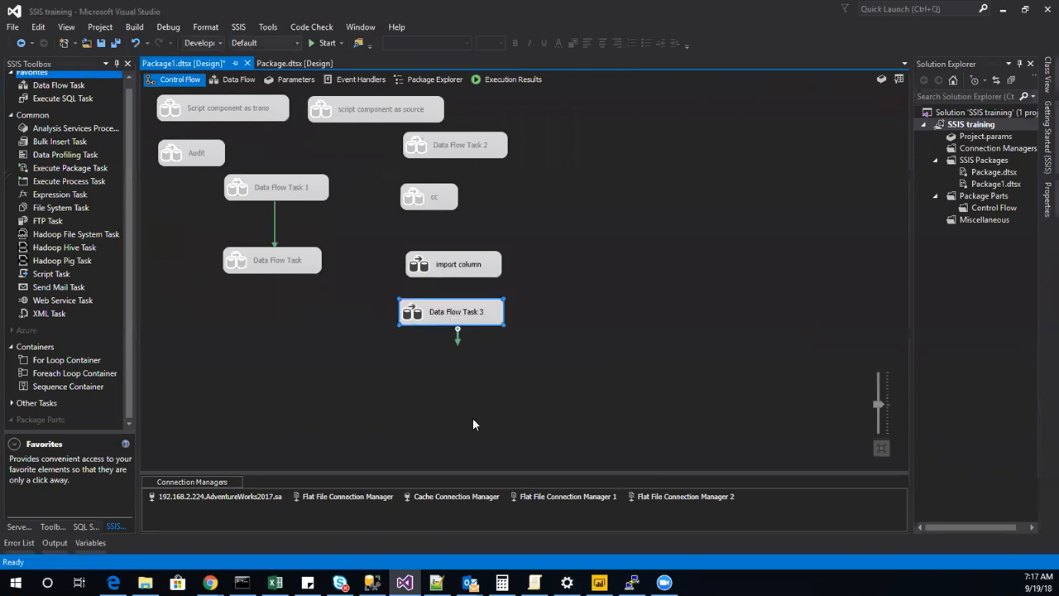
right_click(461, 309)
click(519, 517)
text(export column)
key(Return)
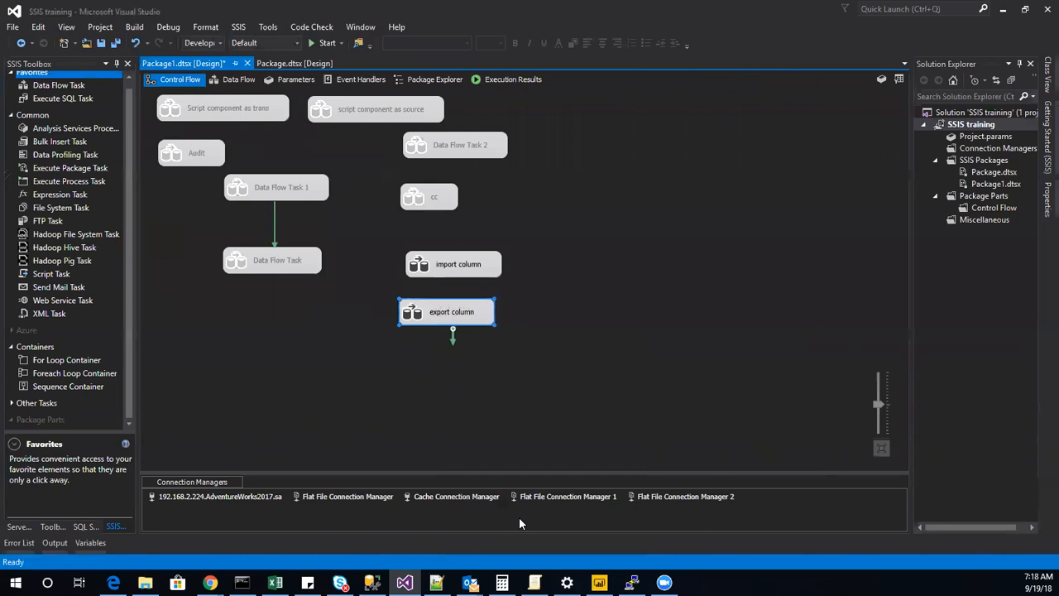
Rearrange the control flow tasks more compactly, stacking import column and export column directly below the cc task.
click(459, 357)
mouse_move(258, 189)
mouse_down()
mouse_move(132, 192)
mouse_move(240, 191)
mouse_up()
drag(286, 261, 217, 262)
drag(473, 153, 383, 154)
drag(467, 203, 400, 197)
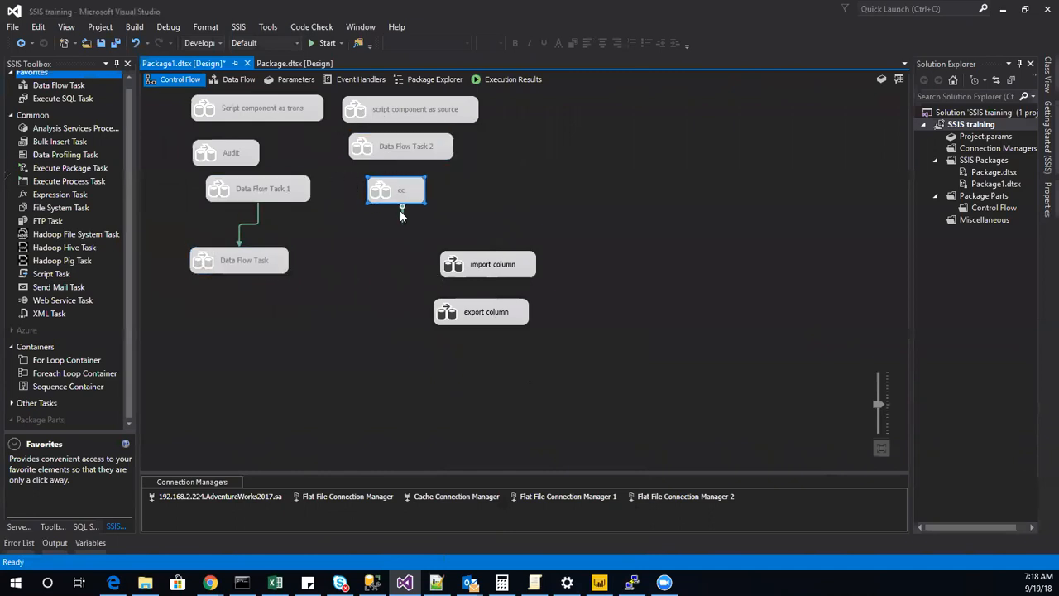
drag(493, 265, 411, 227)
drag(462, 321, 413, 274)
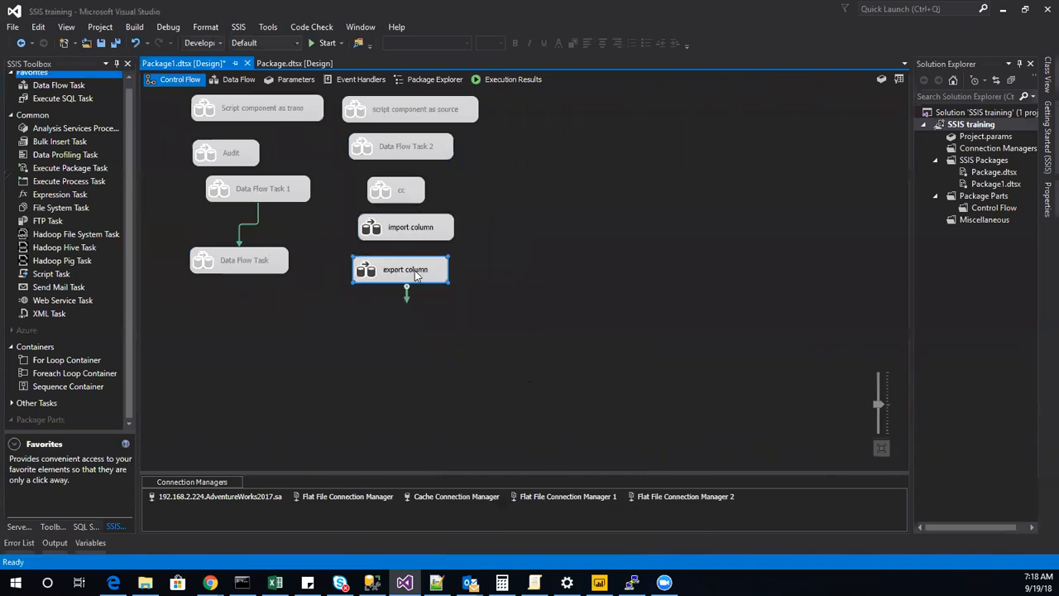
Disable the import column and export column tasks together.
ctrl+click(418, 226)
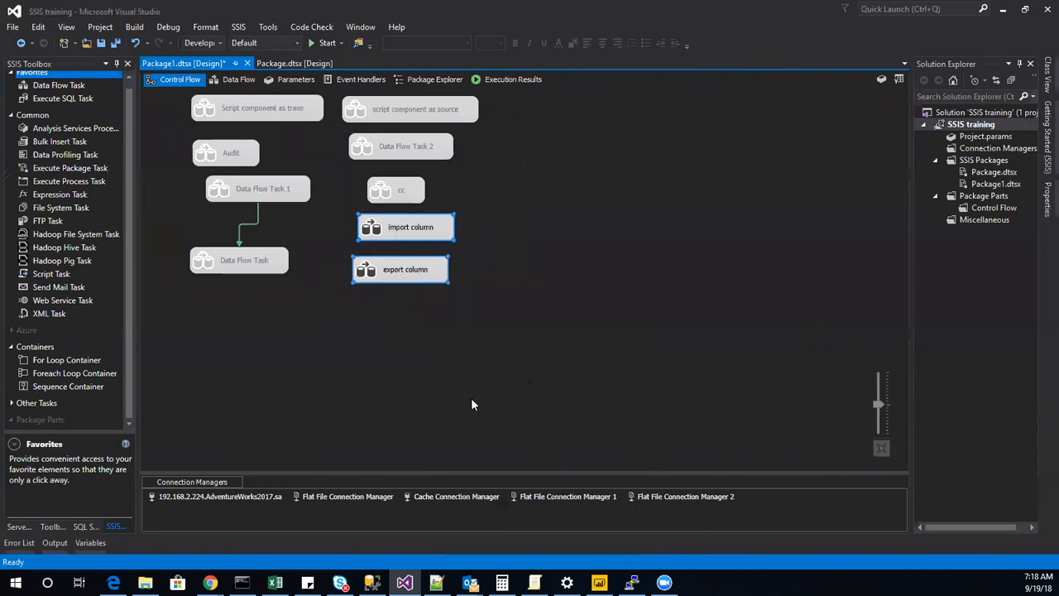
right_click(412, 223)
click(469, 224)
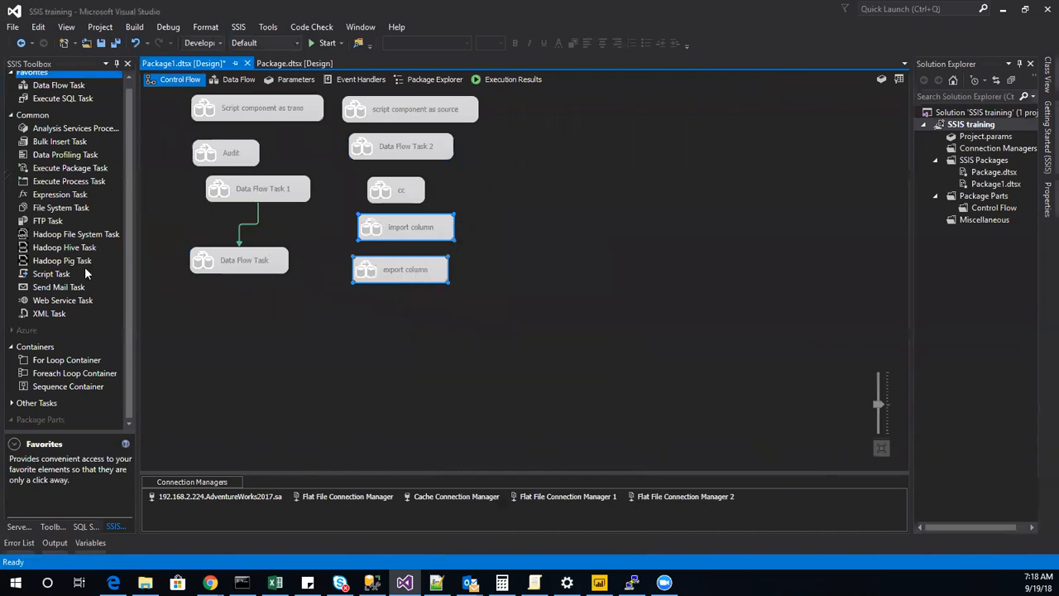
Add a new Data Flow Task, place it below the existing Data Flow Task, and open its data flow.
double_click(91, 87)
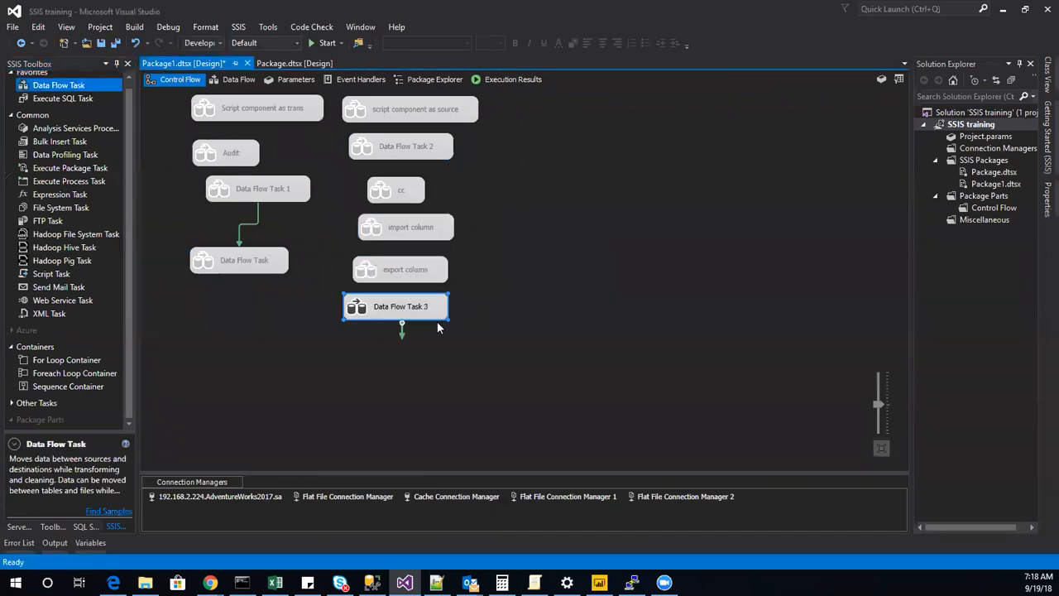
drag(354, 307, 199, 310)
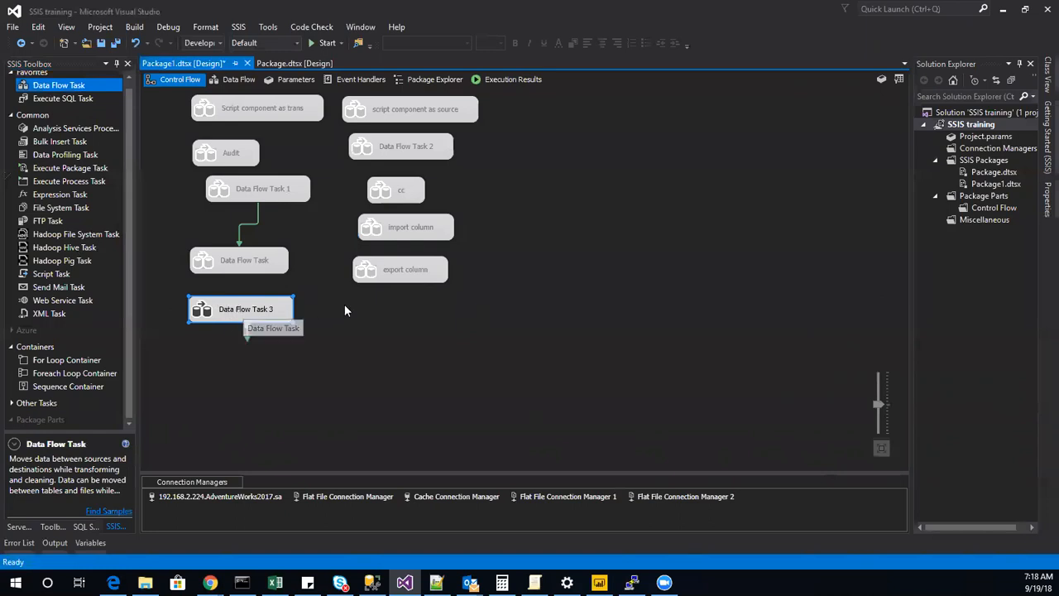
double_click(248, 312)
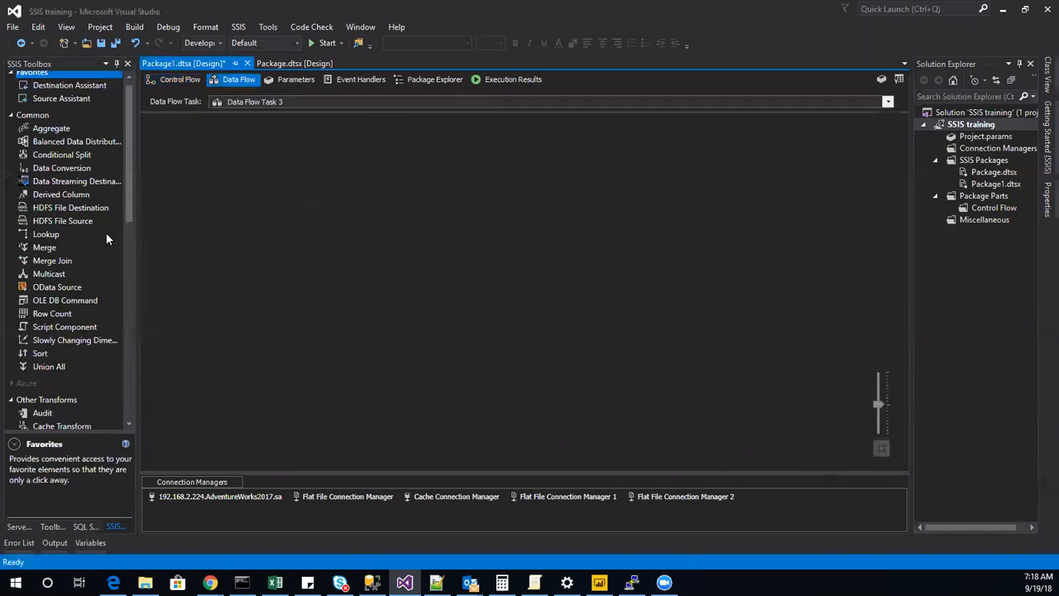
Browse the available transformations, checking Import Column and Export Column, and view the description of Pivot.
scroll(104, 240, down, 12)
scroll(83, 283, up, 4)
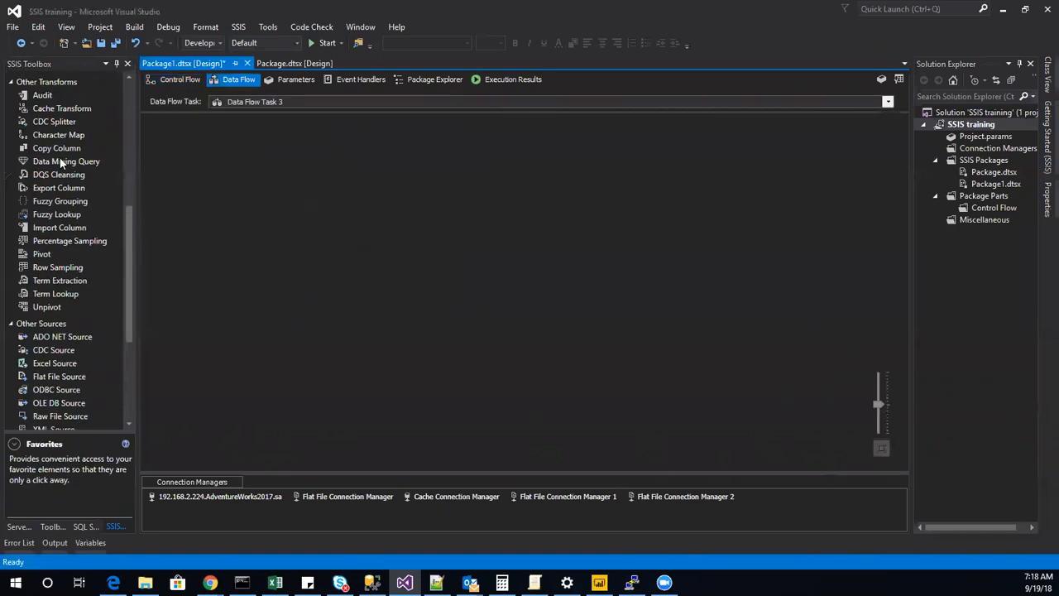
click(59, 229)
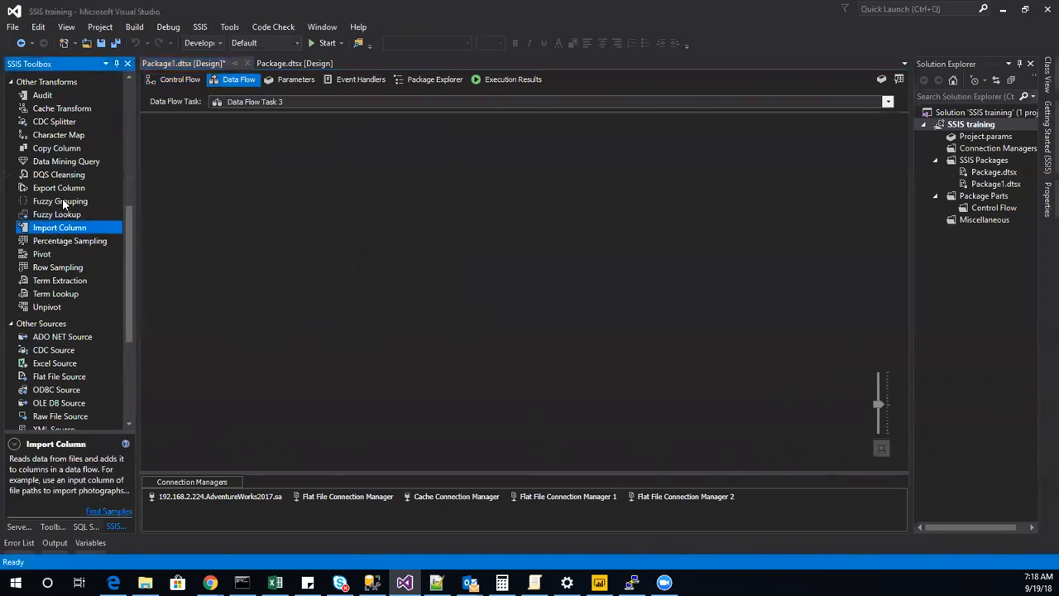
click(66, 189)
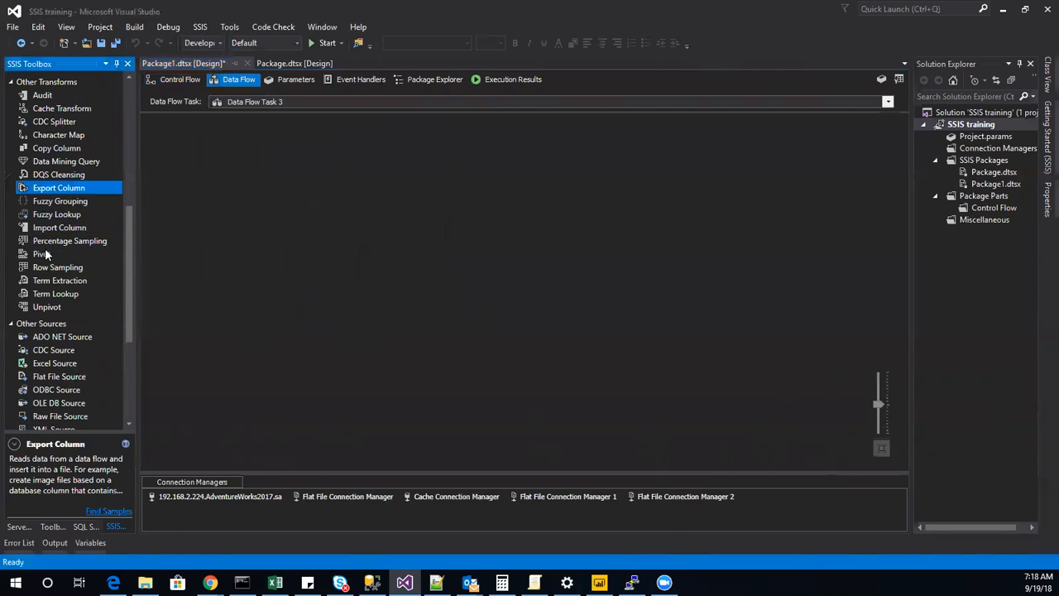
scroll(48, 264, up, 2)
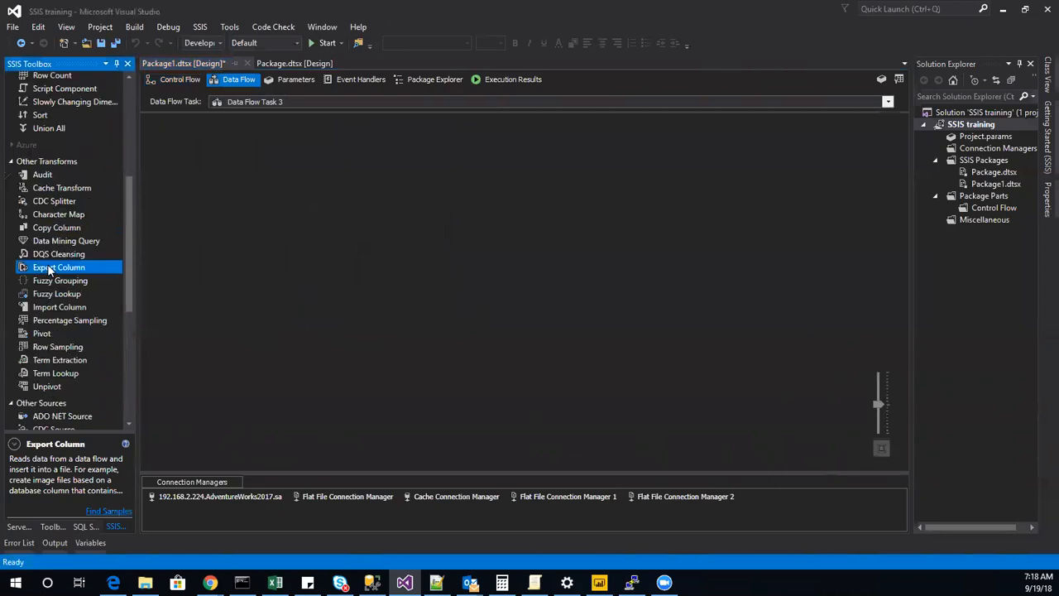
scroll(42, 275, down, 2)
click(40, 255)
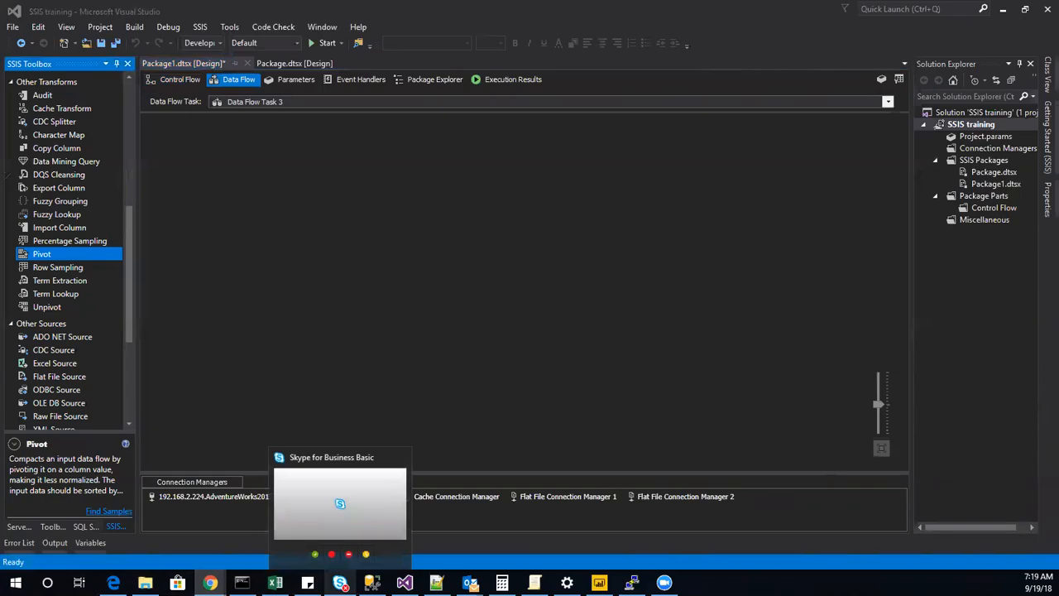
Switch to SQL Server Management Studio, replace the image3 query with the copied query summing order quantity per product and year, and execute it.
click(371, 583)
click(210, 245)
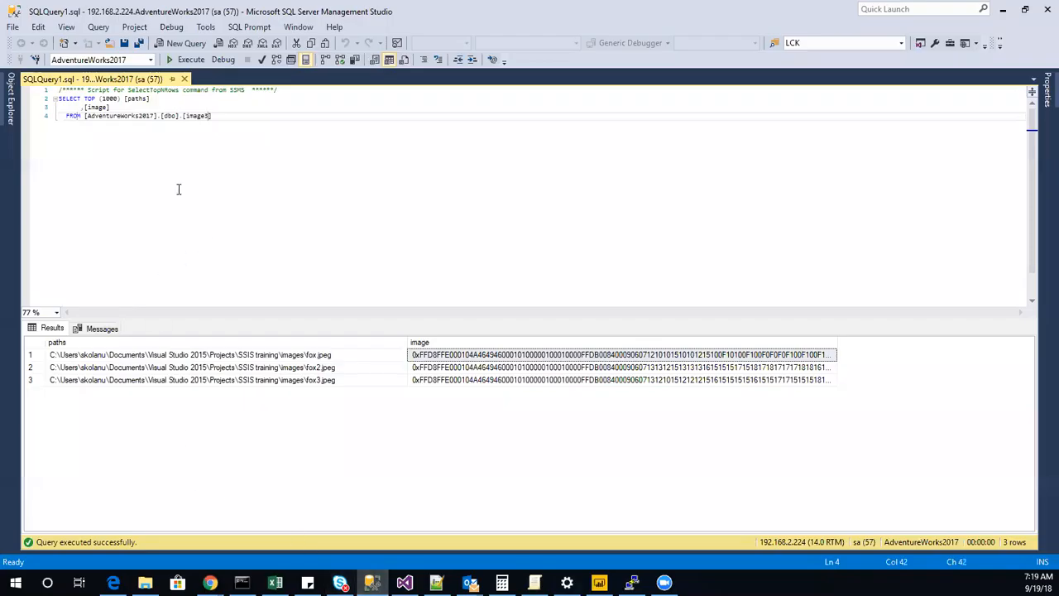
drag(276, 135, 49, 88)
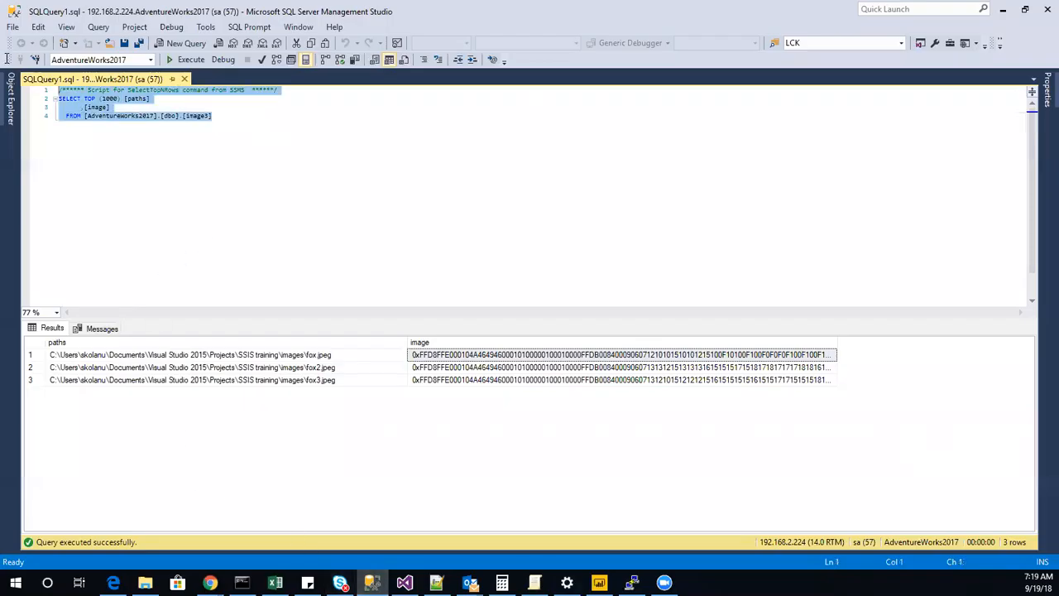
text(select 	Product.ProductID, 	Product.Name, 	year(SalesOrderHeader.OrderDate) as OrderYear, 	sum(SalesOrderDetail.OrderQty) as OrderQuantity from Sales.SalesOrderDetail inner join Production.Product on SalesOrderDetail.ProductID=Product.ProductID inner join Sales.SalesOrderHeader on SalesOrderDetail.SalesOrderID=SalesOrderHeader.SalesOrderID group by Product.ProductID,Product.Name,year(SalesOrderHeader.OrderDate) order by Product.Name,year(SalesOrderHeader.OrderDate))
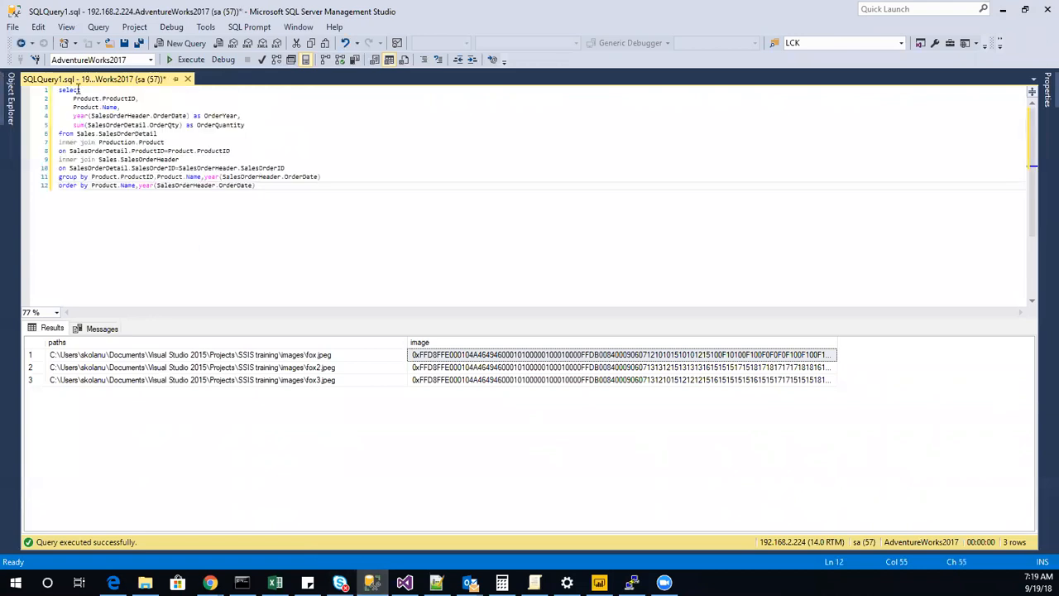
click(188, 59)
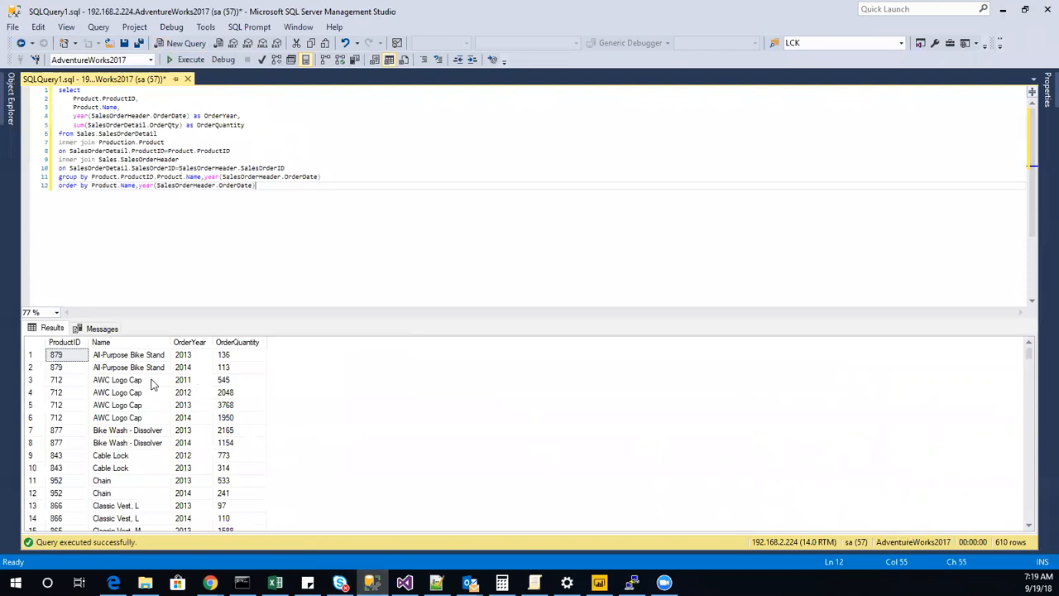
Examine how AWC Logo Cap and Bike Wash - Dissolver repeat by OrderYear with their OrderQuantity in the query results.
drag(121, 367, 130, 430)
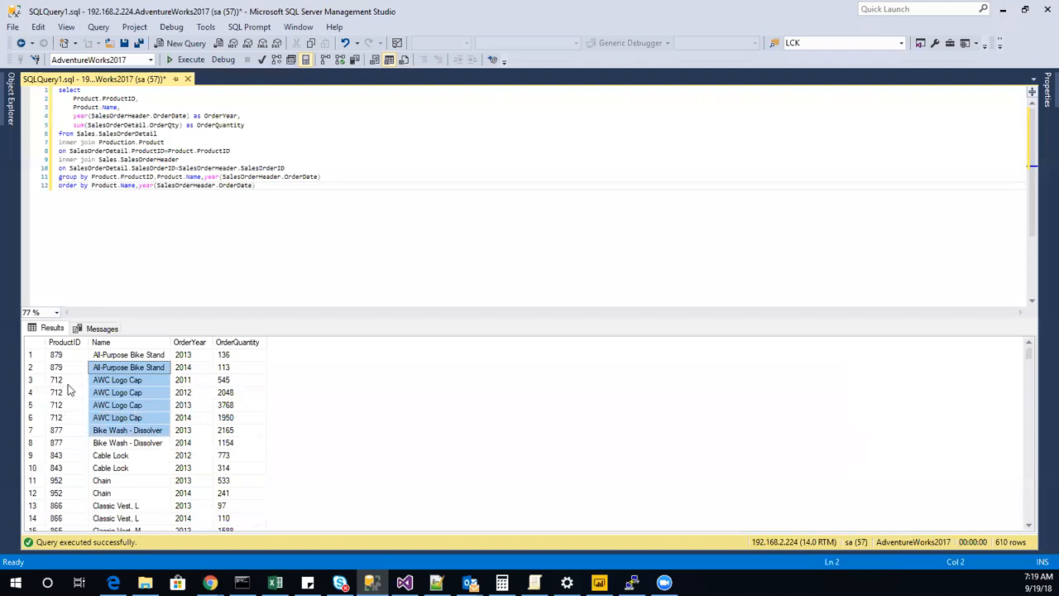
click(121, 381)
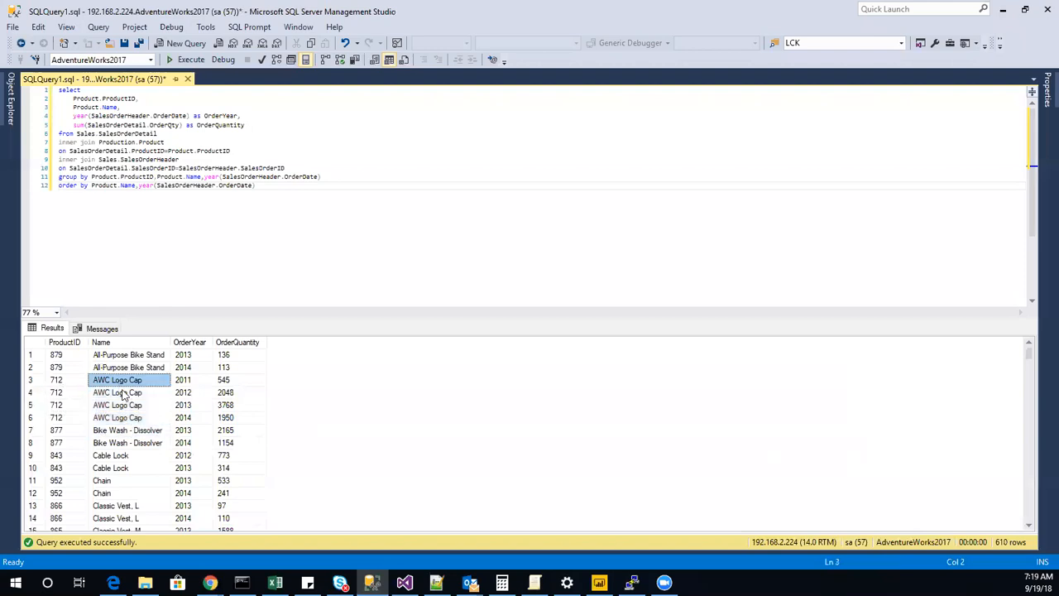
click(198, 383)
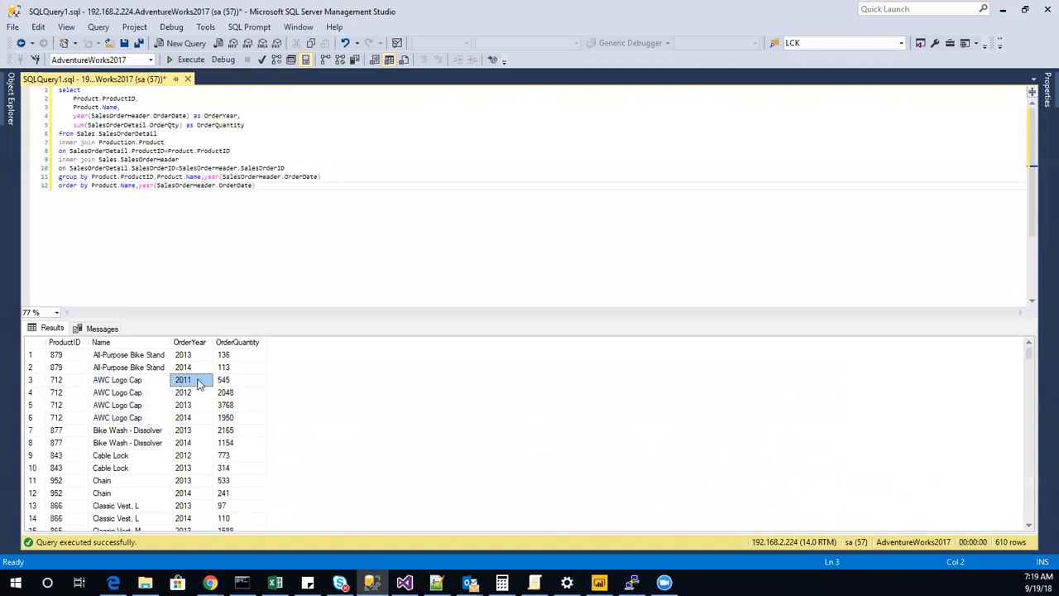
click(197, 394)
click(193, 406)
click(193, 420)
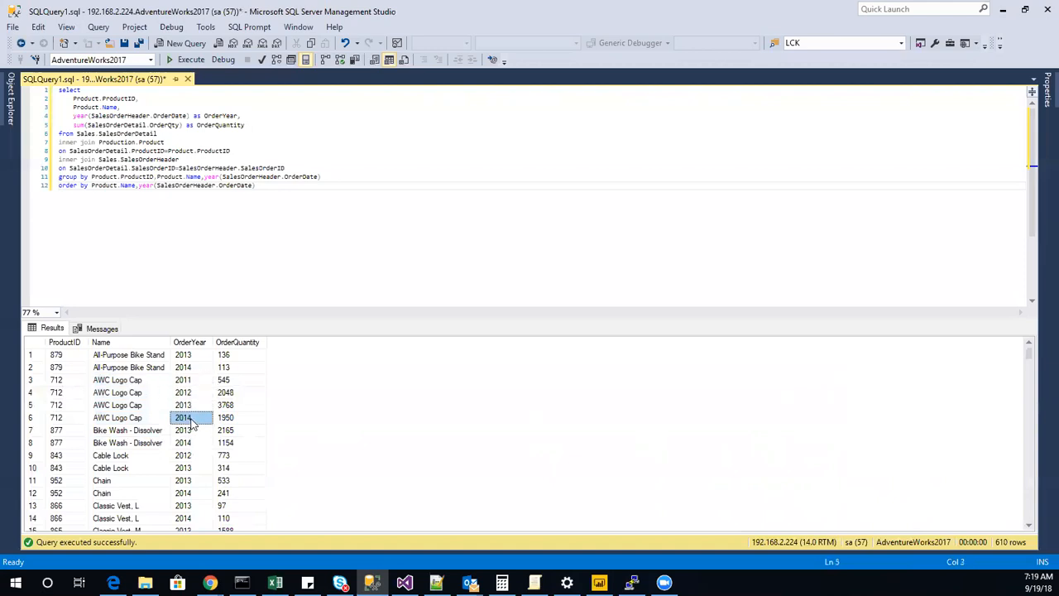
click(228, 381)
click(223, 418)
click(221, 431)
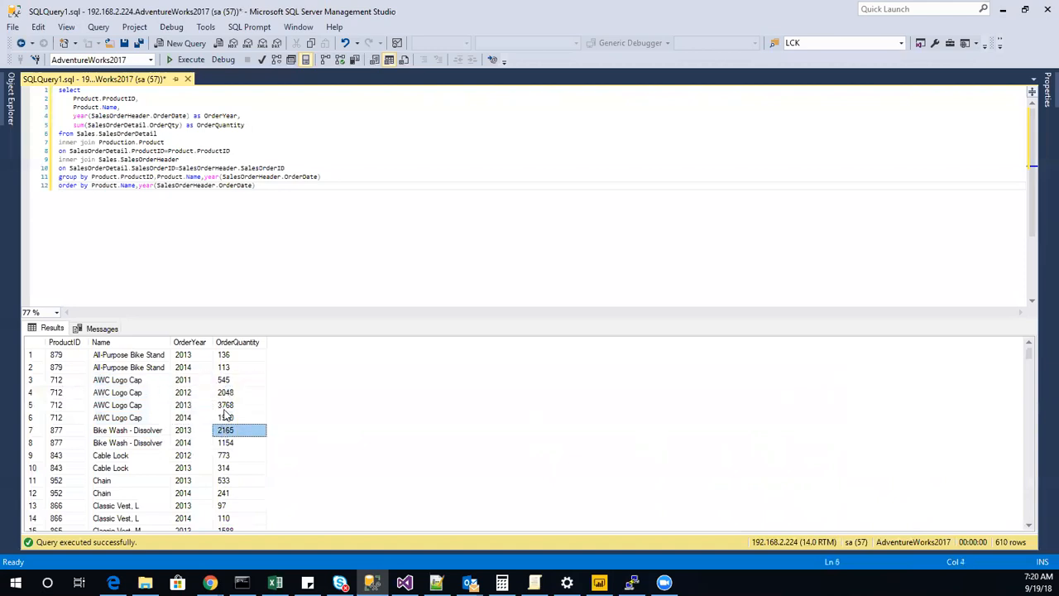
click(150, 431)
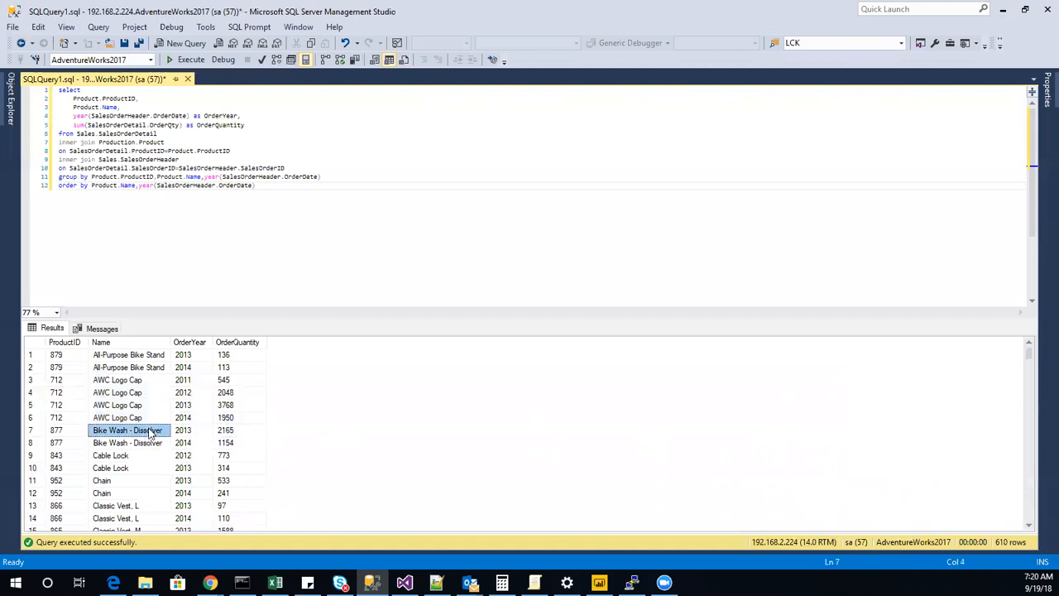
click(151, 444)
click(195, 442)
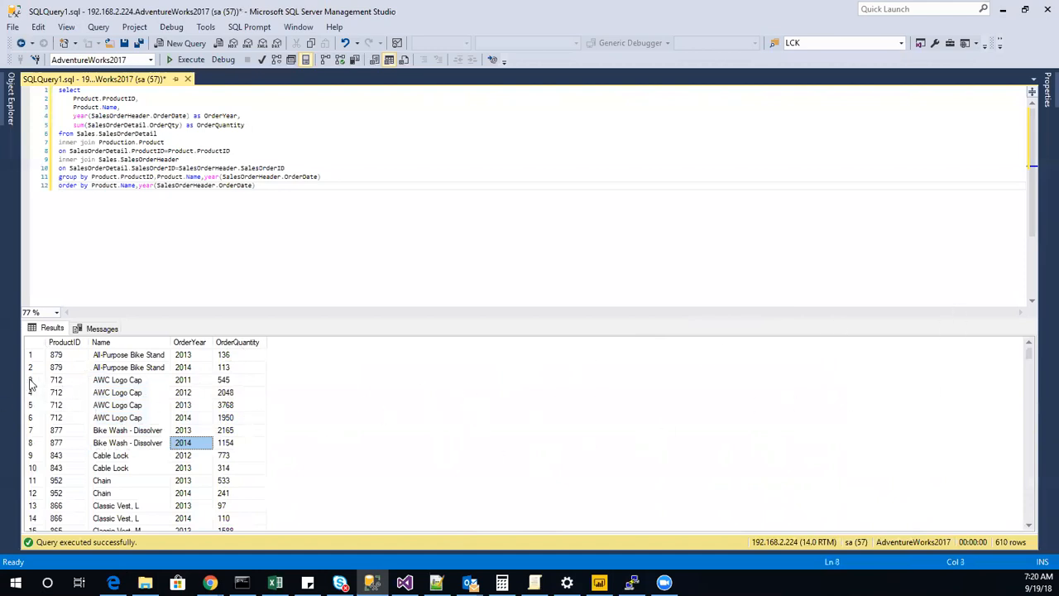
drag(106, 384, 124, 419)
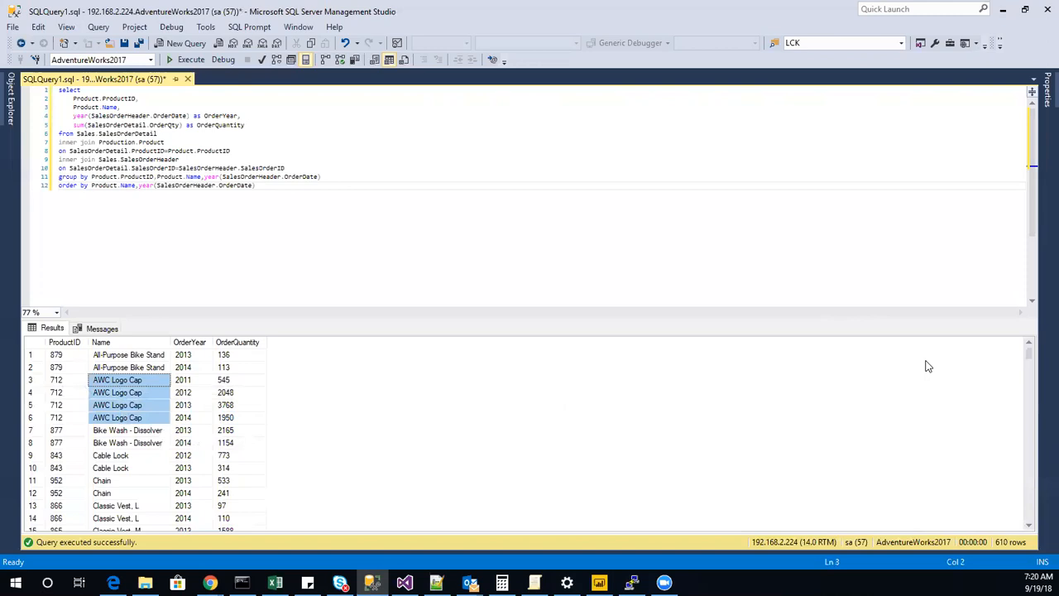
Copy the entire product order quantity query from the editor.
click(293, 218)
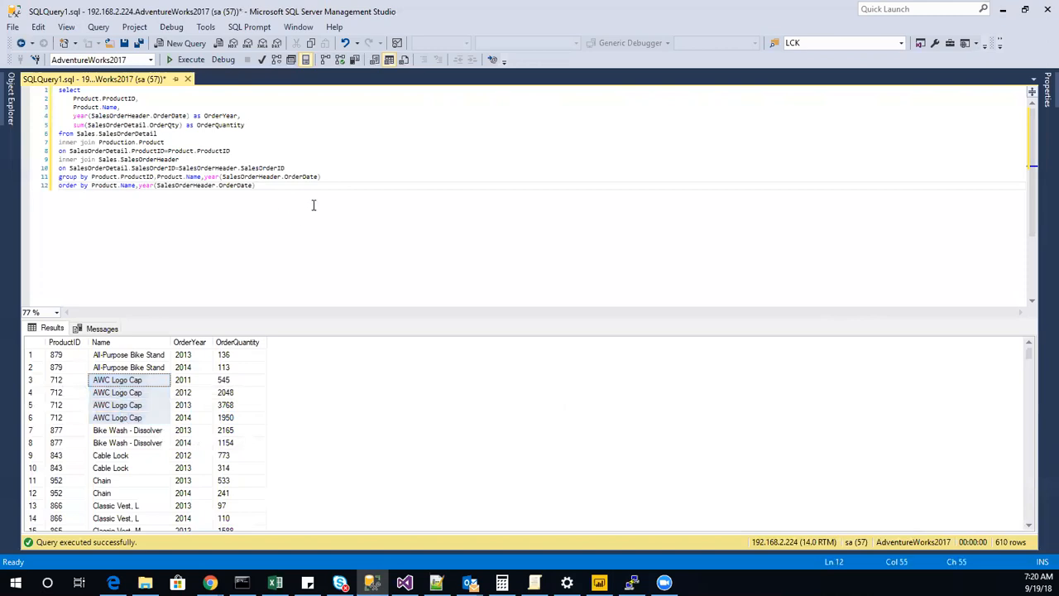
key(ctrl+a)
right_click(103, 142)
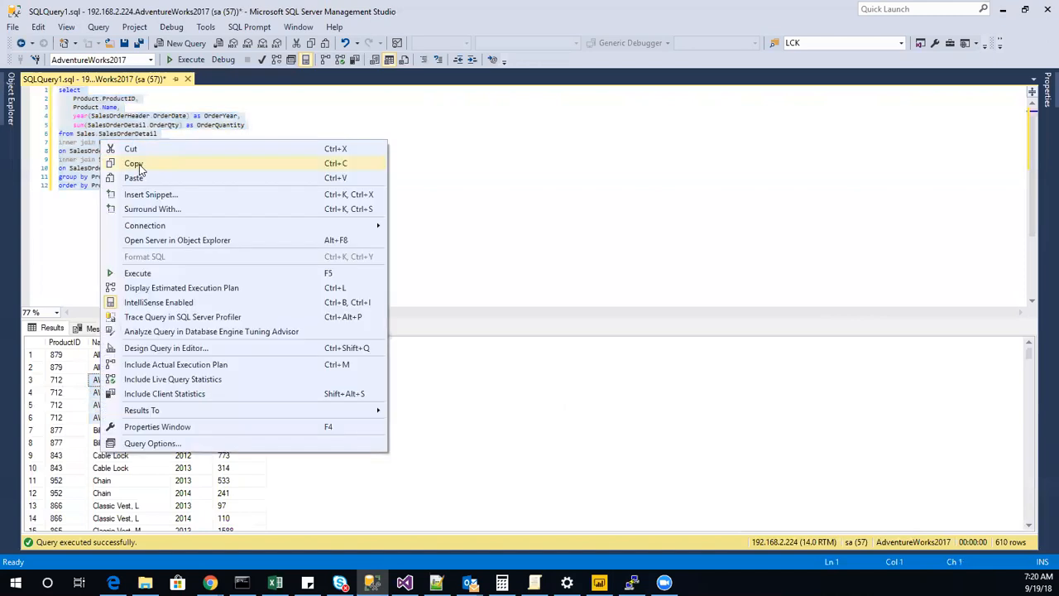
click(135, 164)
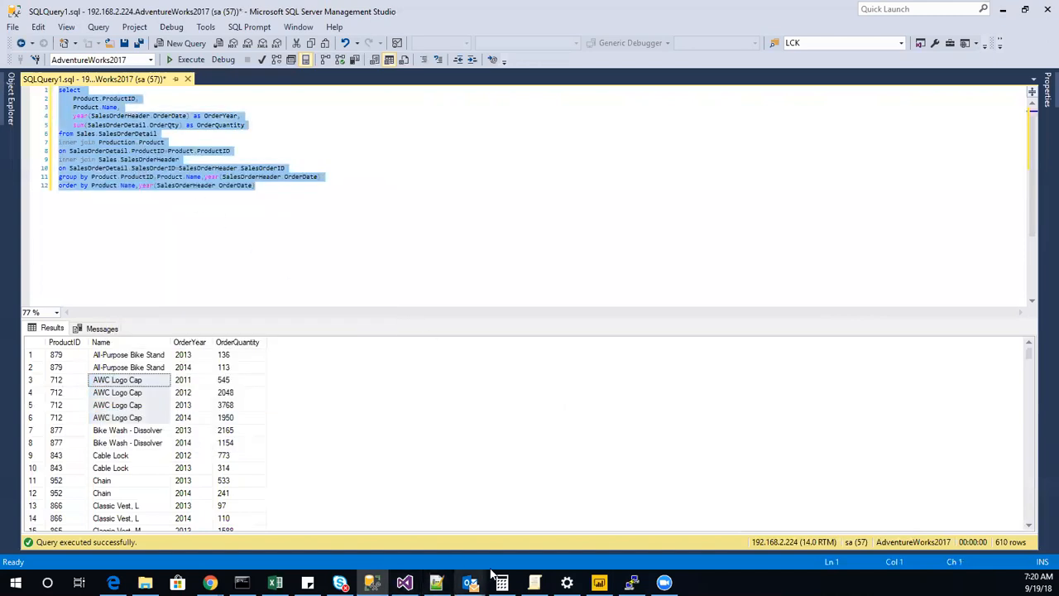
Switch to Visual Studio and add a SQL Server source to Data Flow Task 3 using the existing AdventureWorks2017 connection.
click(405, 582)
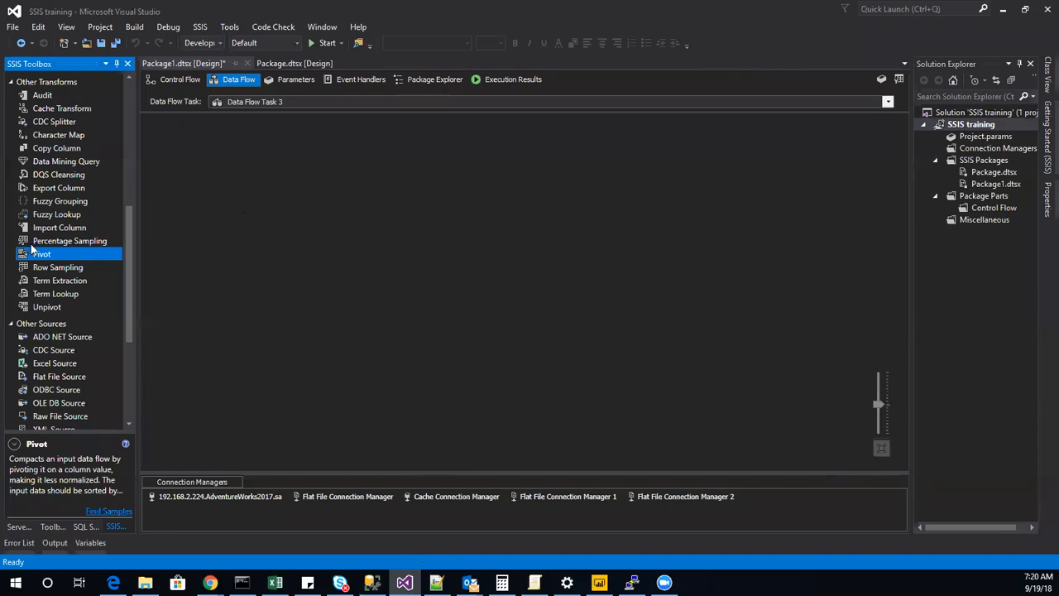
scroll(31, 249, up, 8)
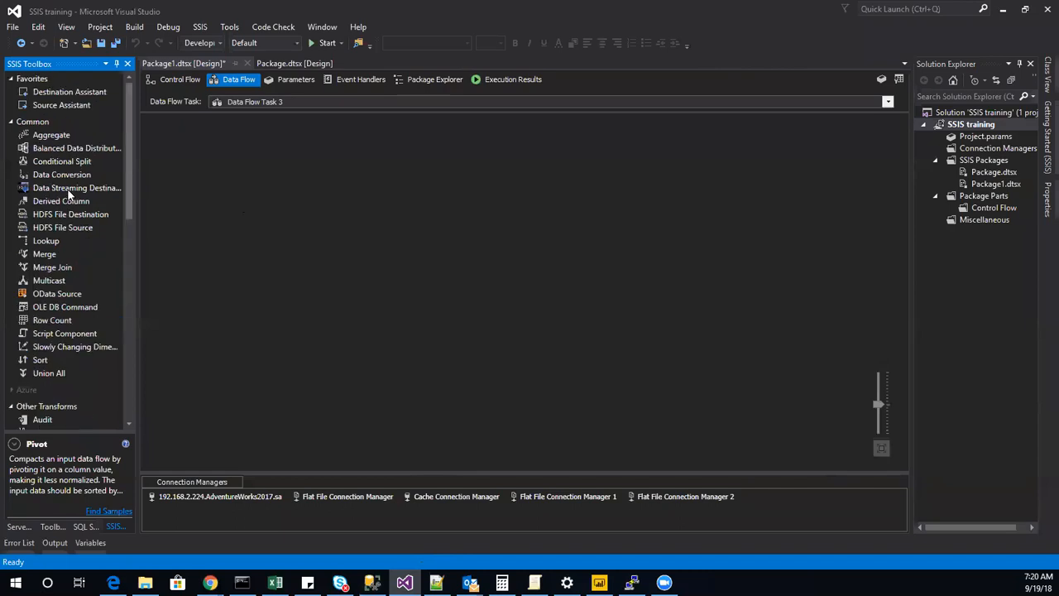
double_click(72, 105)
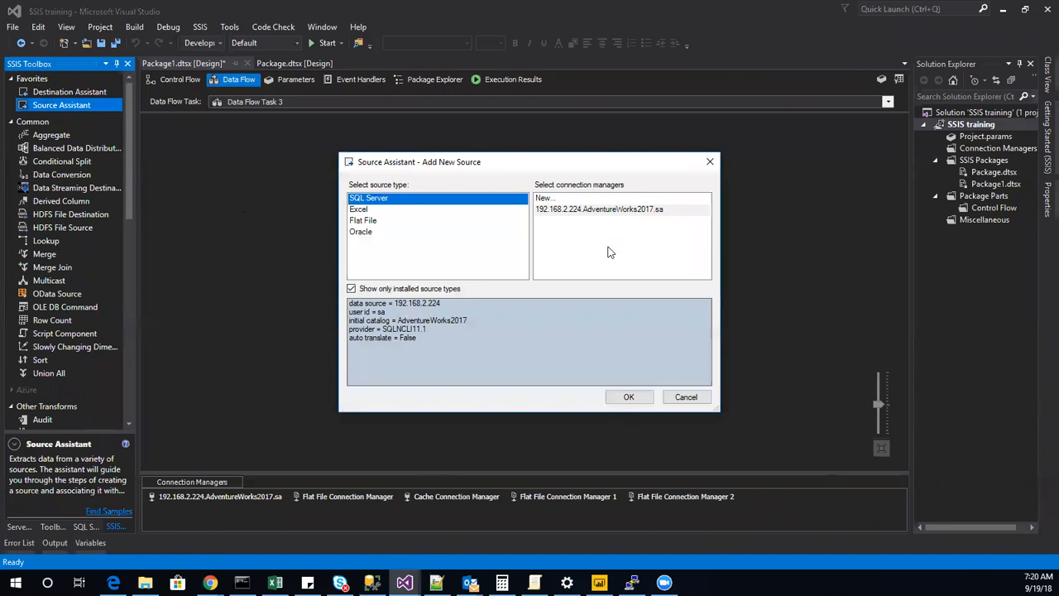
click(624, 210)
click(629, 396)
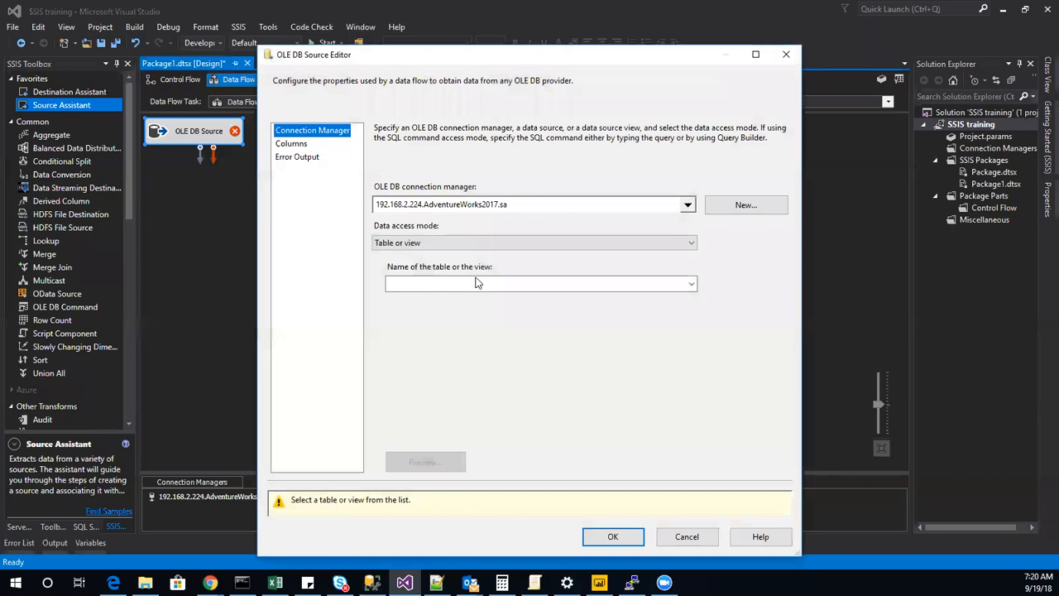
Configure the OLE DB Source with SQL command access mode and the copied product query, check its columns, and accept the settings.
click(478, 283)
click(436, 248)
click(430, 243)
click(414, 267)
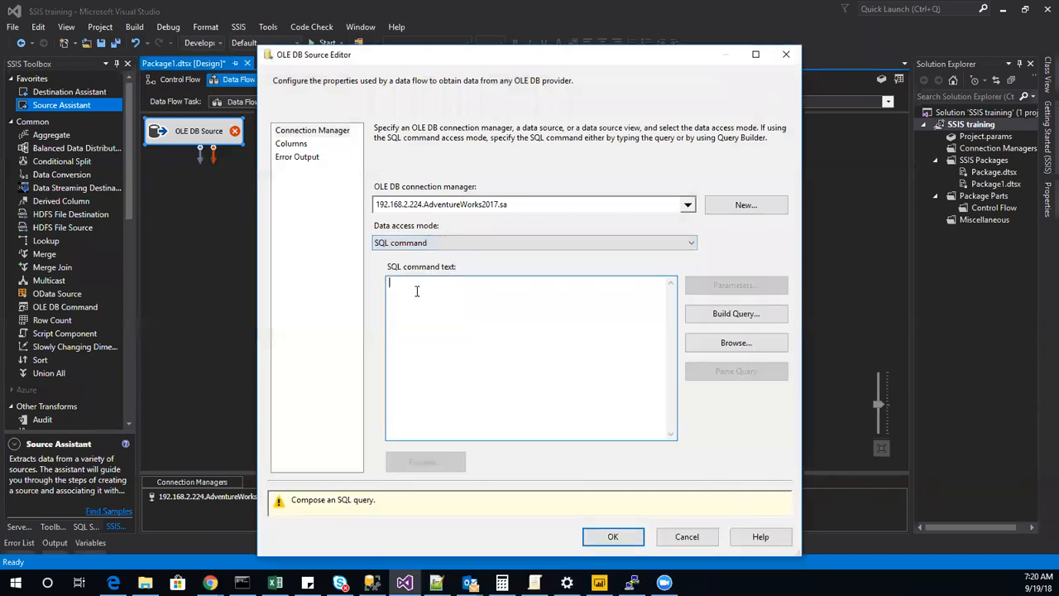
right_click(415, 288)
click(469, 350)
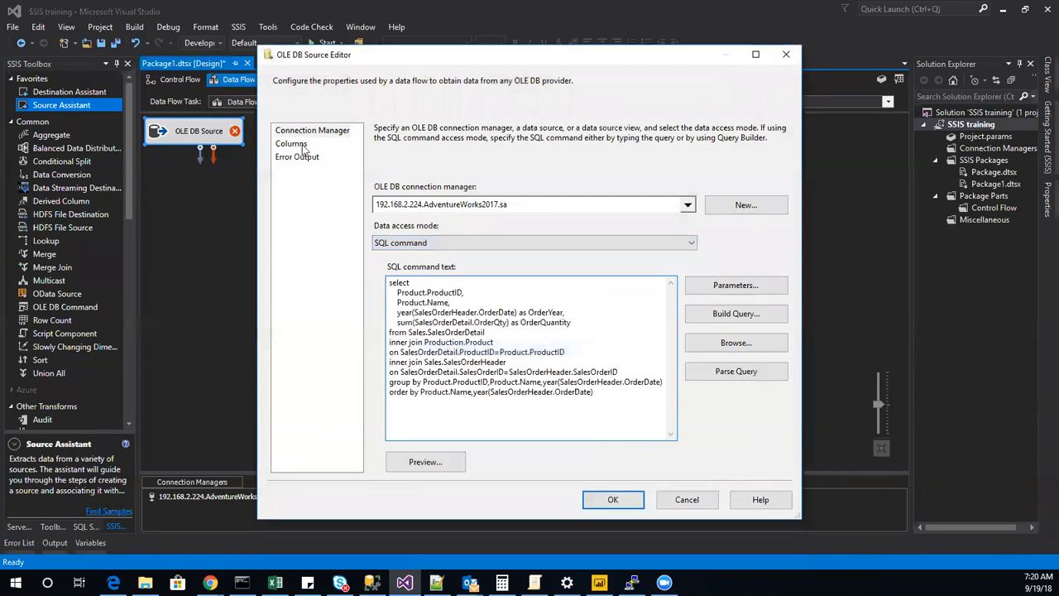
click(303, 146)
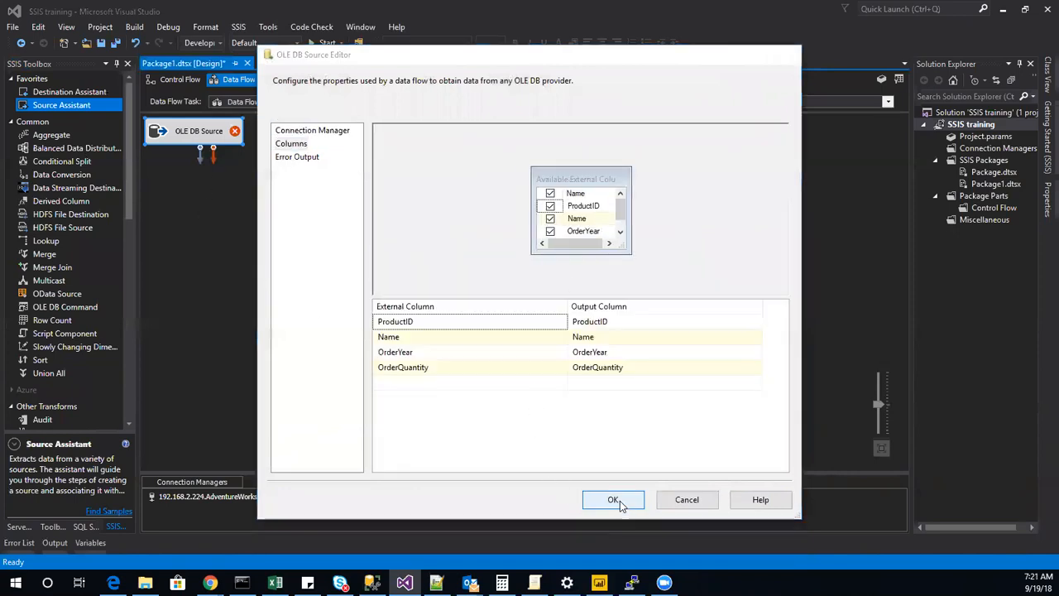
click(613, 500)
scroll(48, 245, down, 8)
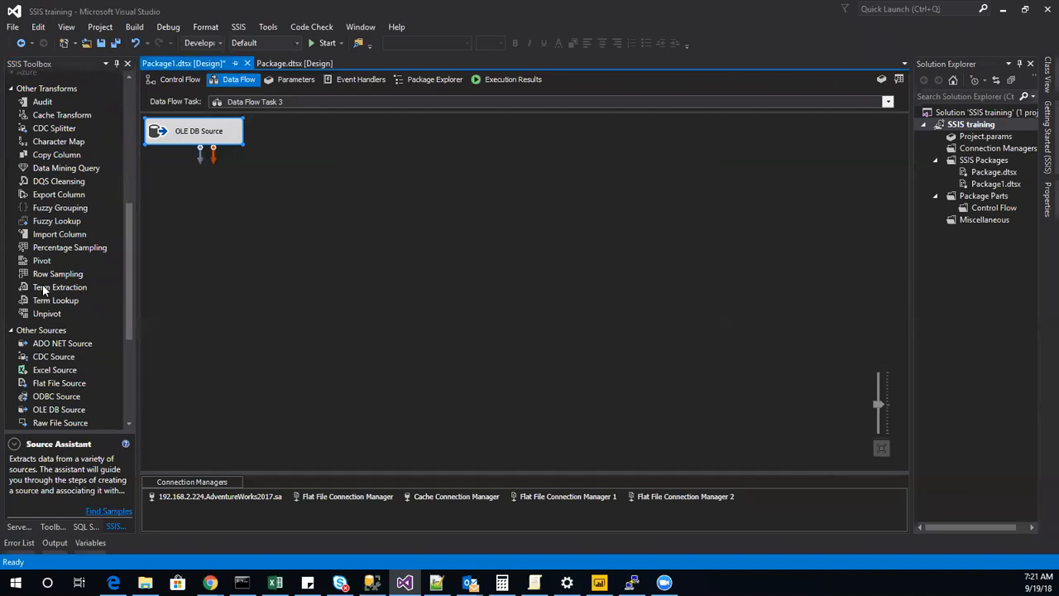
Add a Pivot transformation to the data flow, feed it from the OLE DB Source, and open its editor.
drag(48, 261, 302, 209)
drag(199, 160, 334, 222)
double_click(335, 220)
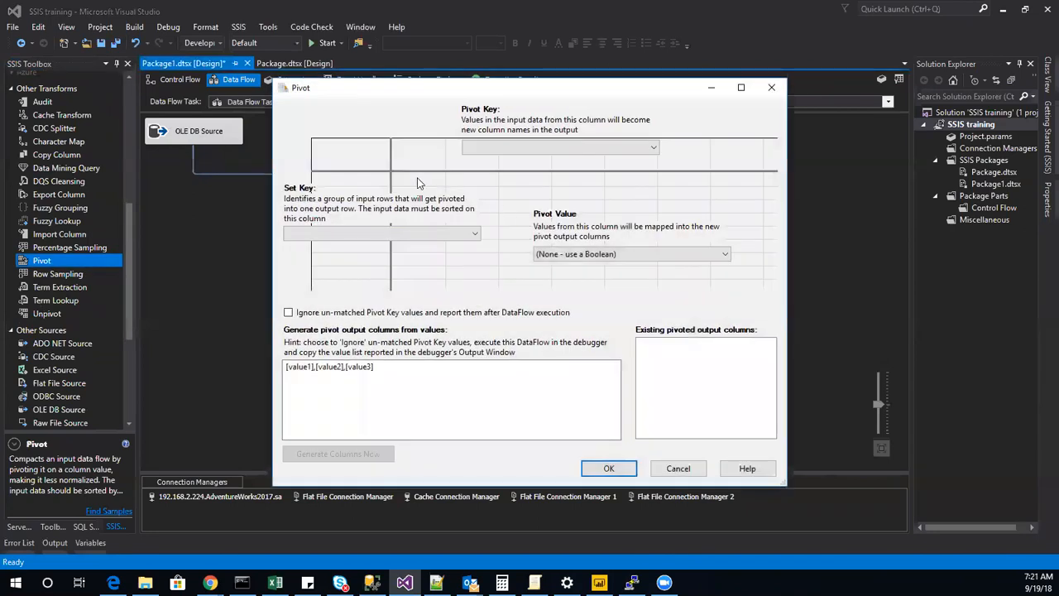
Set the Pivot Key to OrderYear, the Set Key to ProductID, and the Pivot Value to OrderQuantity.
click(518, 149)
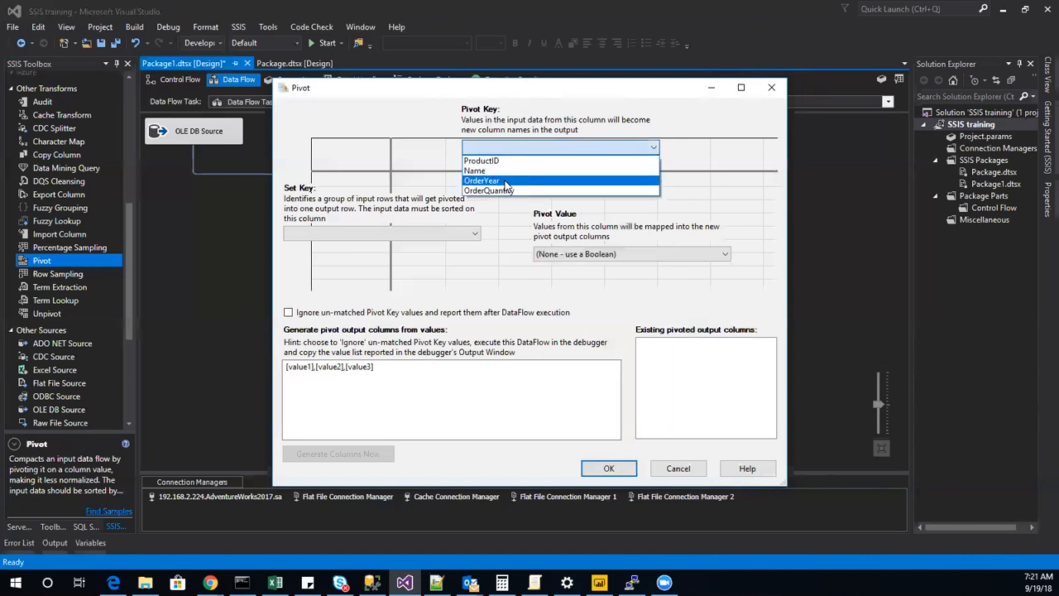
click(505, 181)
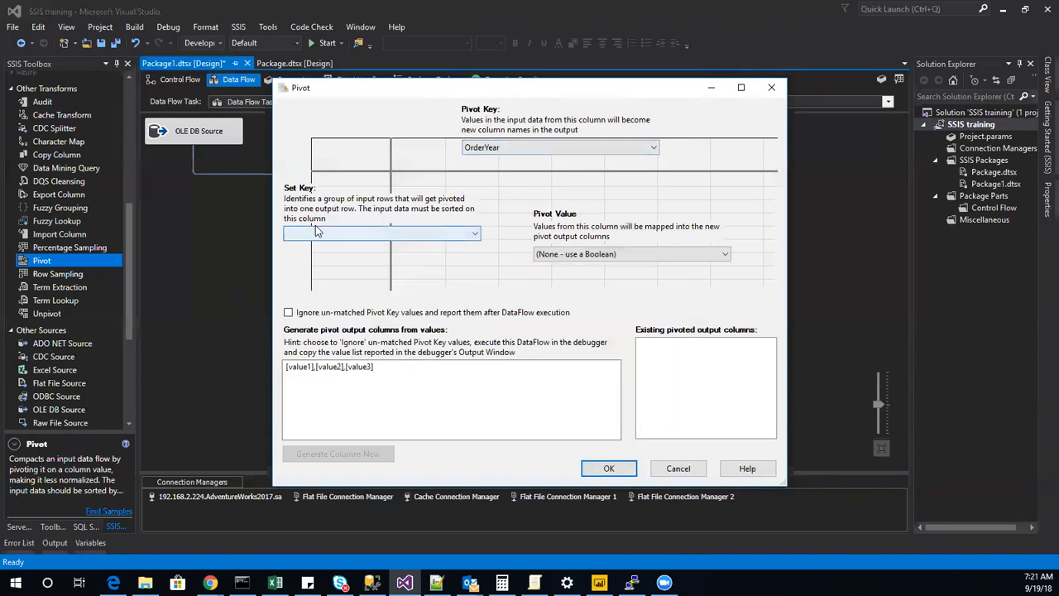
click(362, 242)
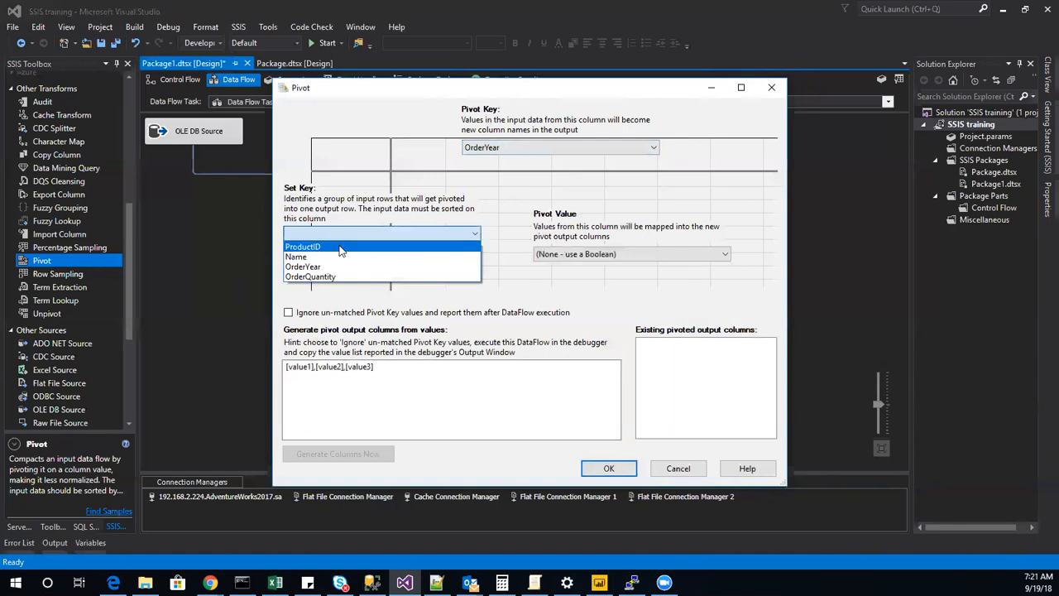
click(340, 246)
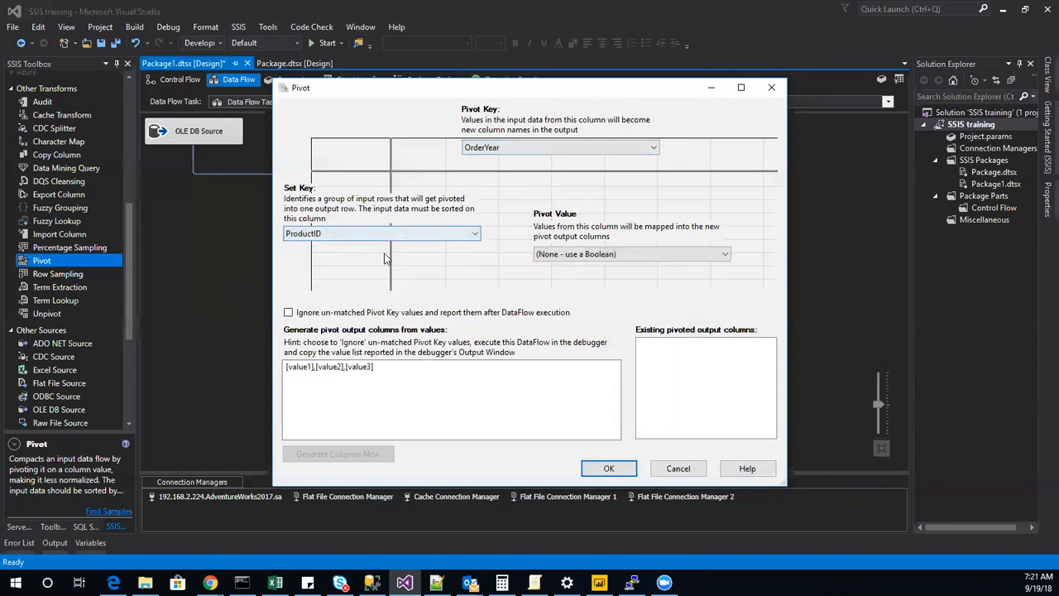
click(563, 252)
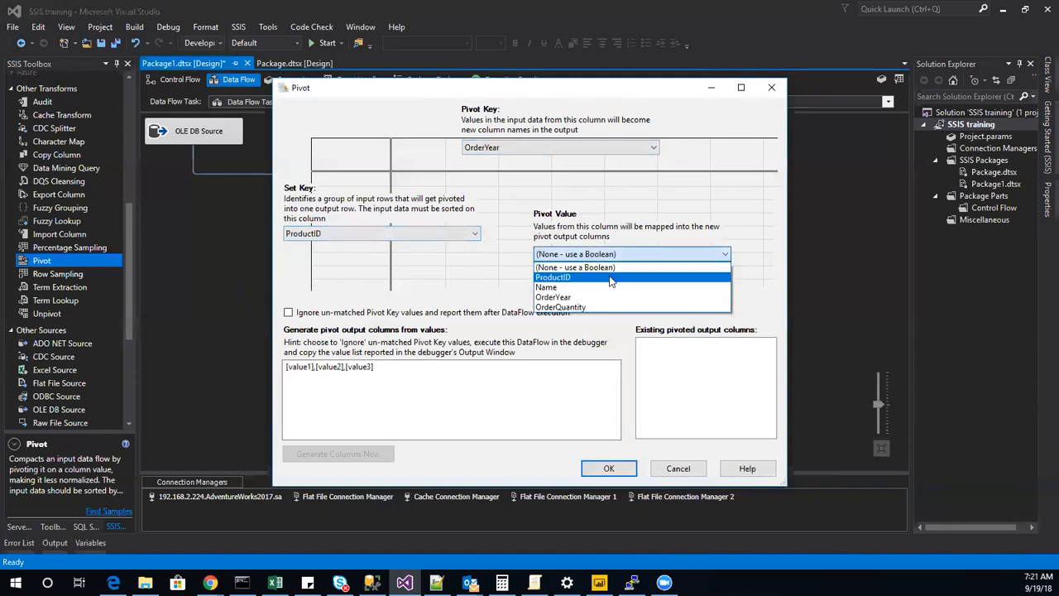
click(578, 310)
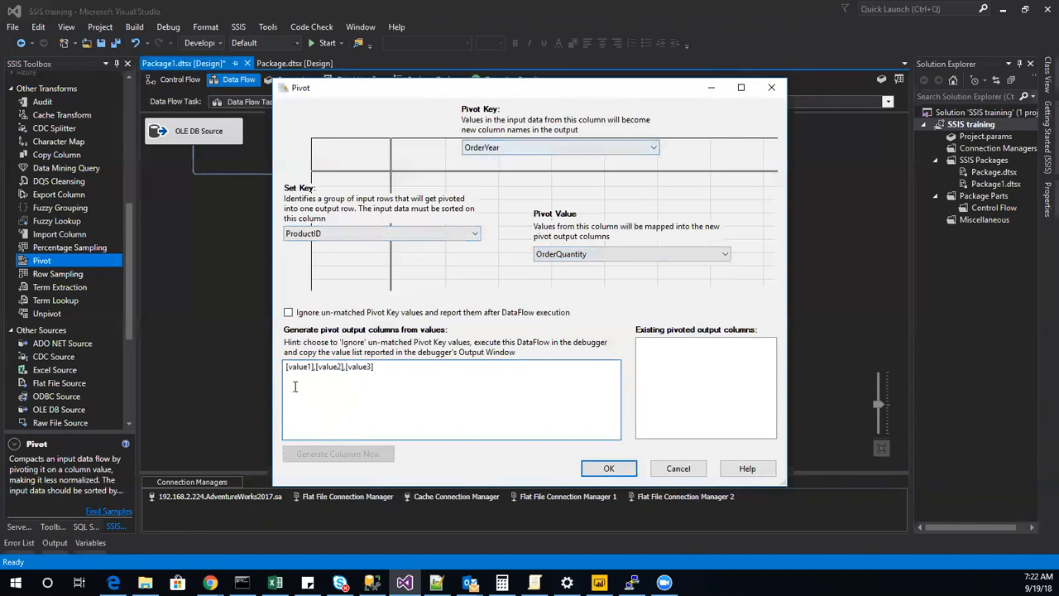
Replace the placeholder pivot output values with [2011],[2012],[2013],[2014].
drag(312, 369, 290, 373)
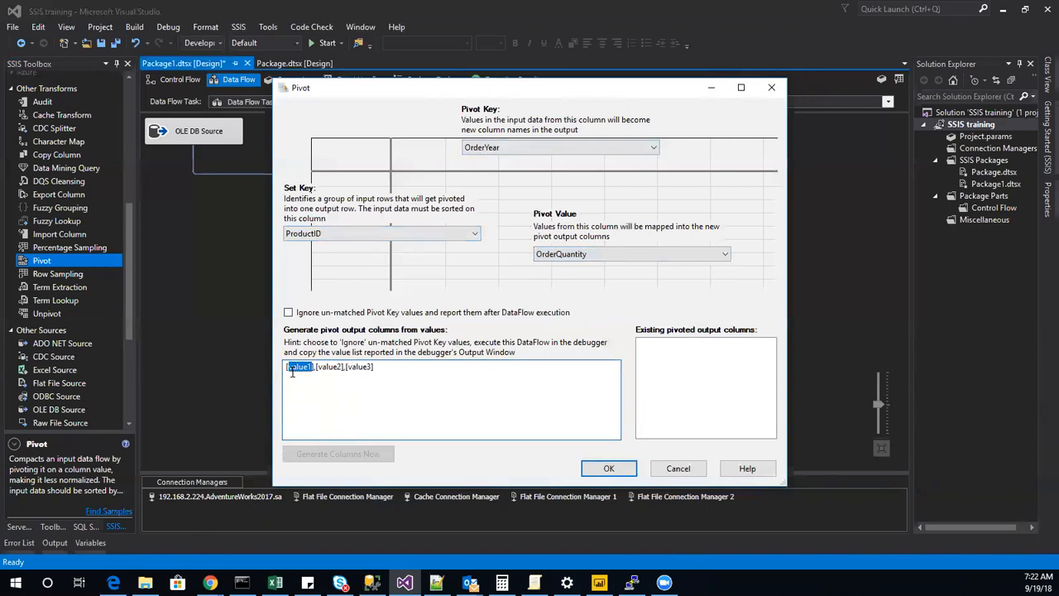
text(2011)
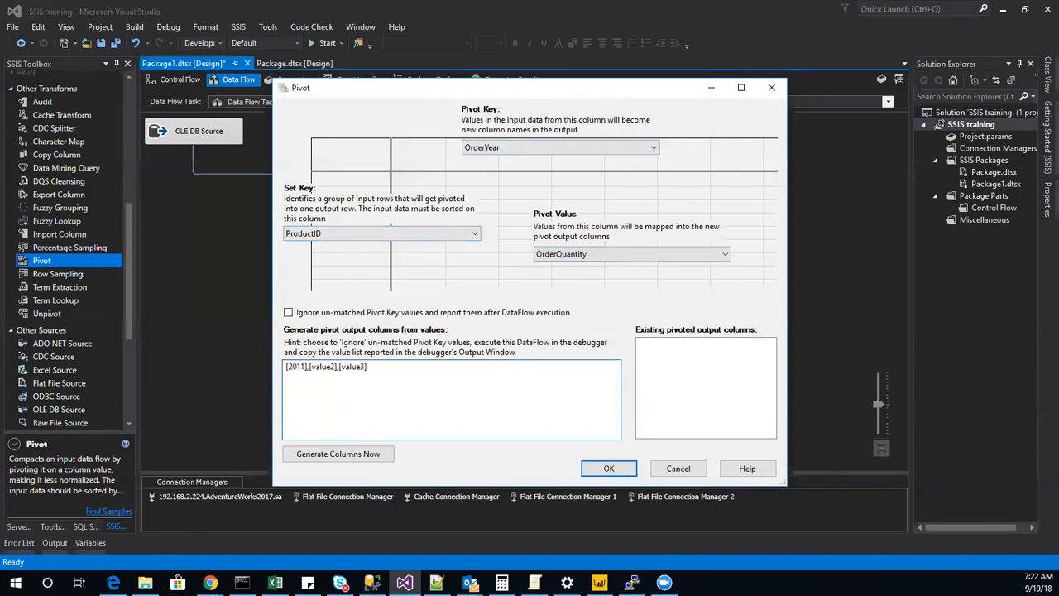
drag(336, 368, 325, 368)
text(2012)
drag(359, 368, 337, 368)
text(201)
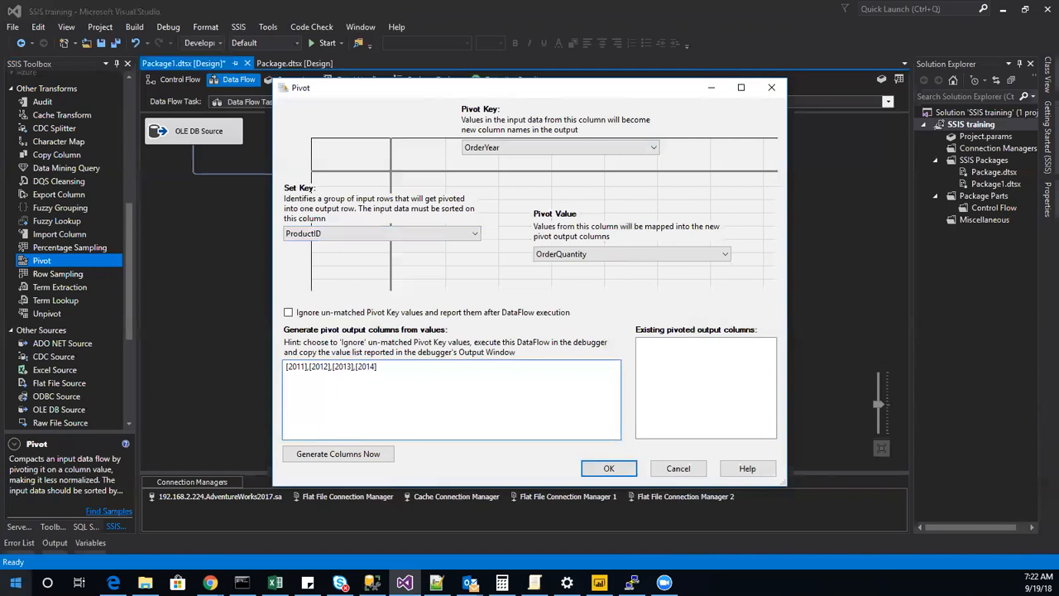
Switch to SQL Server Management Studio and examine which OrderYear values occur in the query results.
click(371, 583)
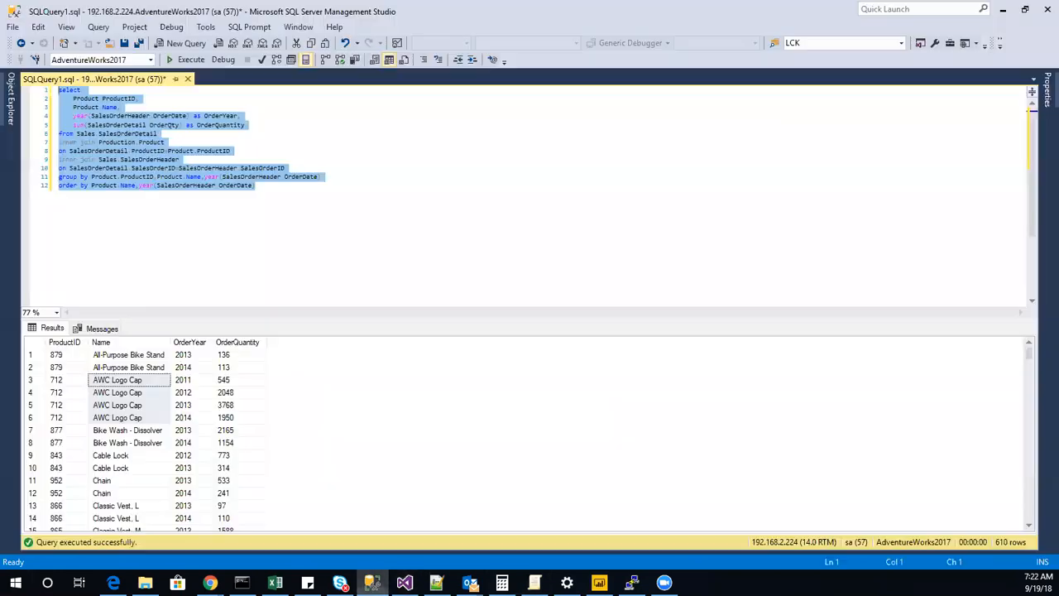
click(191, 383)
click(191, 395)
click(188, 407)
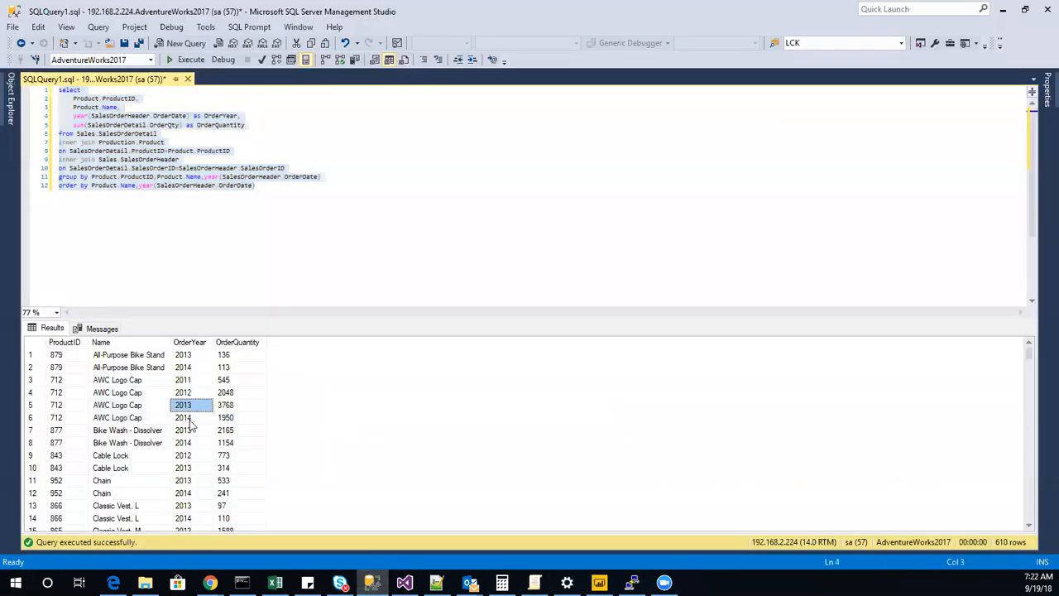
click(192, 420)
scroll(172, 496, down, 5)
scroll(171, 497, down, 20)
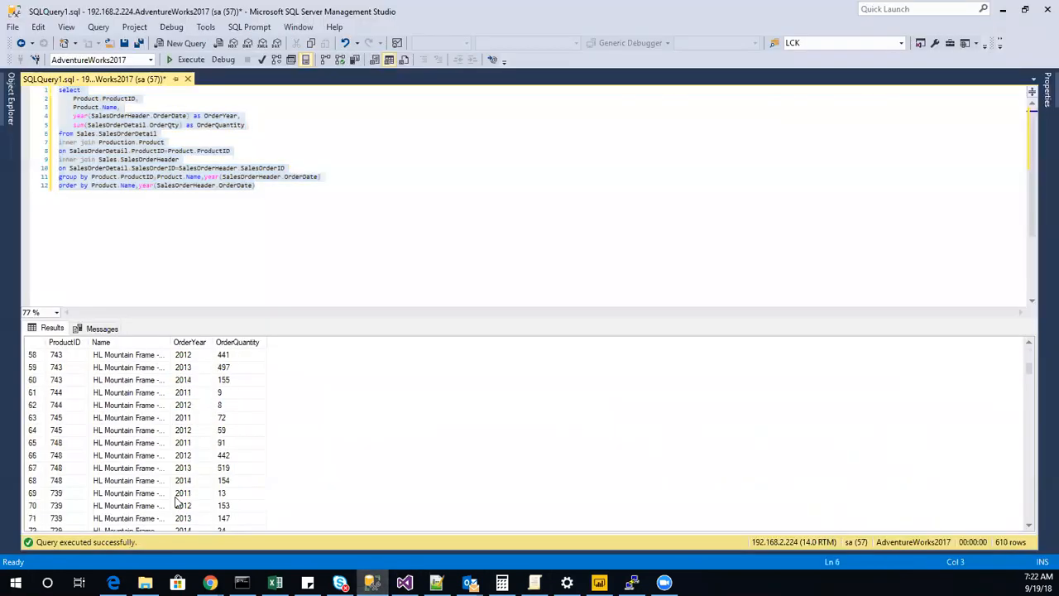
scroll(428, 479, up, 5)
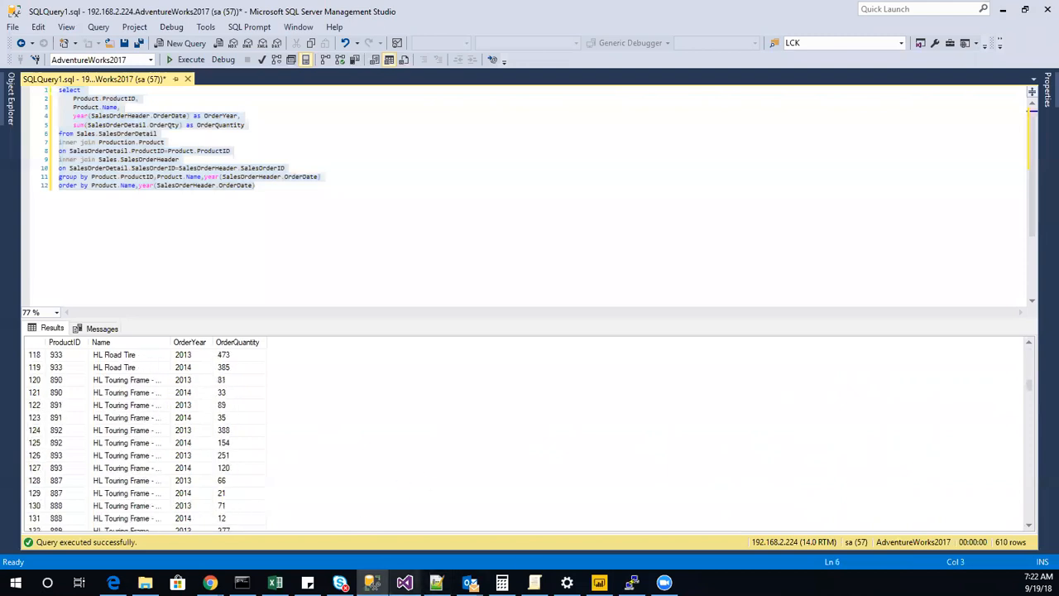
Return to Visual Studio, generate the pivot output columns from the entered years, and accept the Pivot settings.
click(404, 582)
click(374, 456)
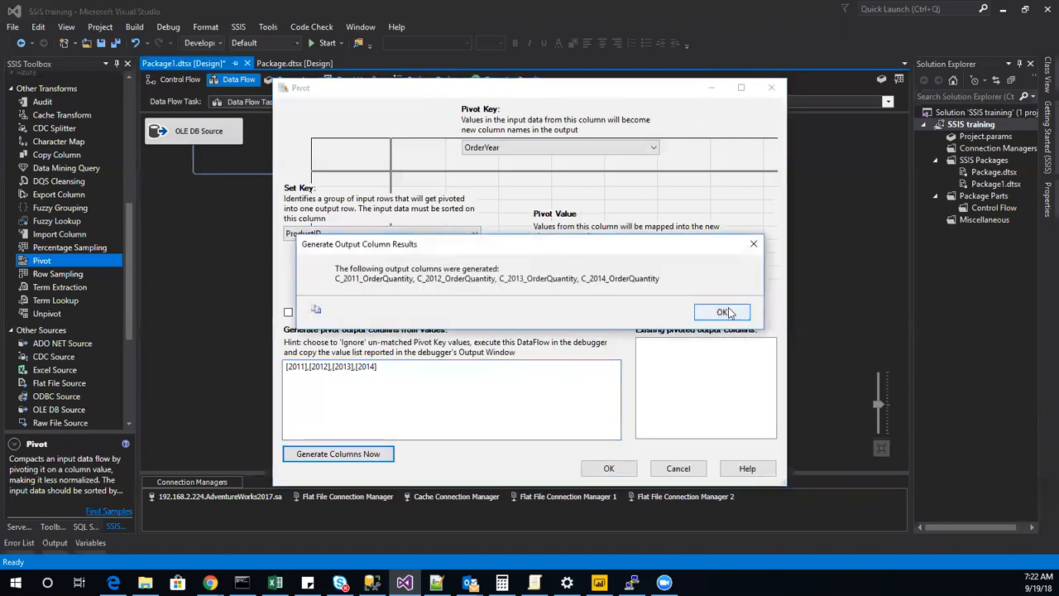
click(732, 312)
click(609, 470)
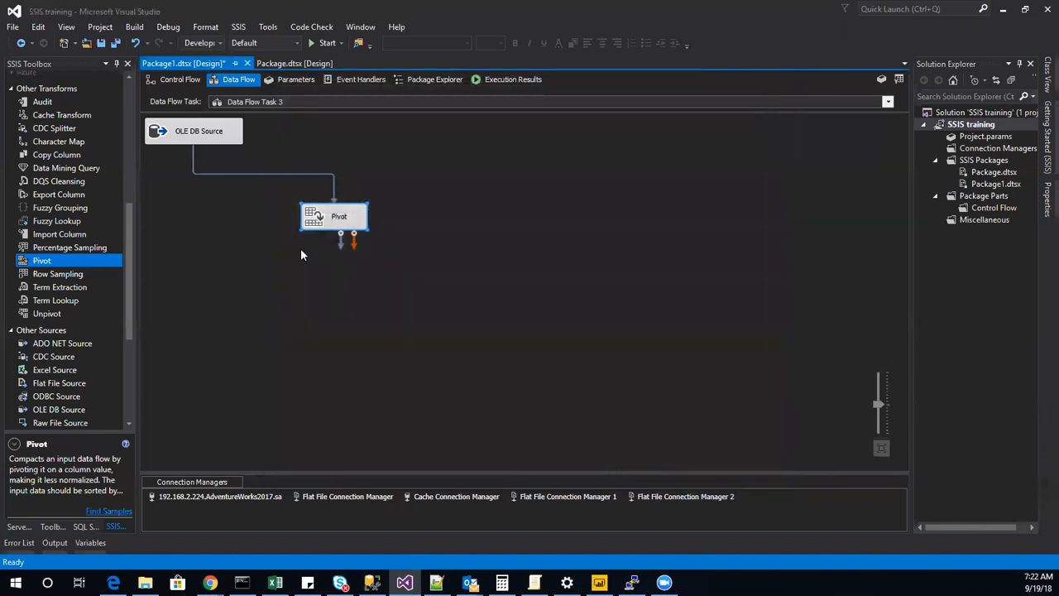
Add a Sort transformation after the Pivot with all input columns selected, and enable a data viewer on the path between them.
scroll(25, 335, down, 2)
scroll(25, 336, up, 7)
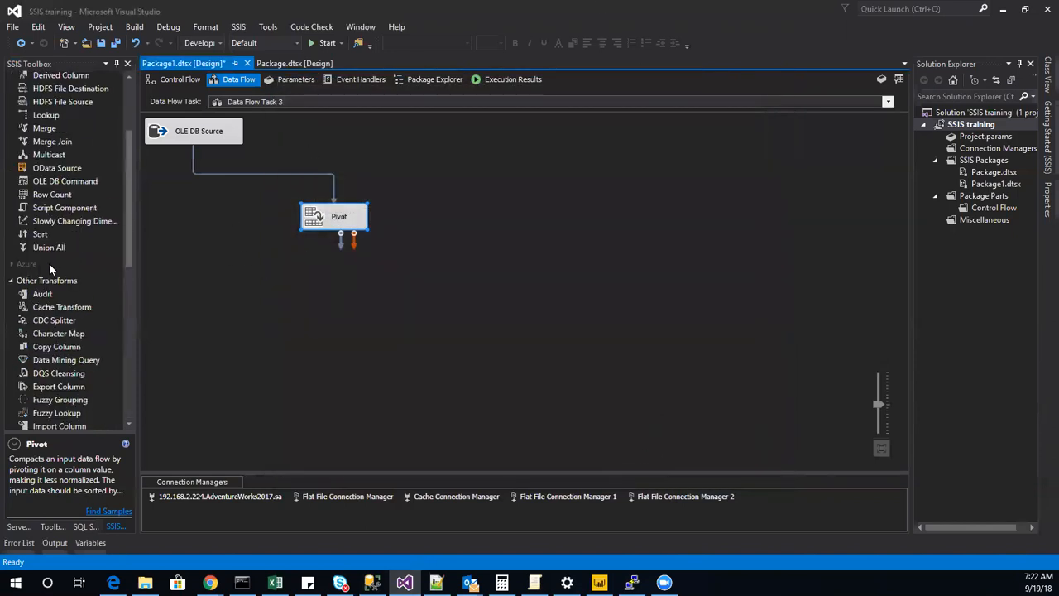
drag(36, 234, 302, 303)
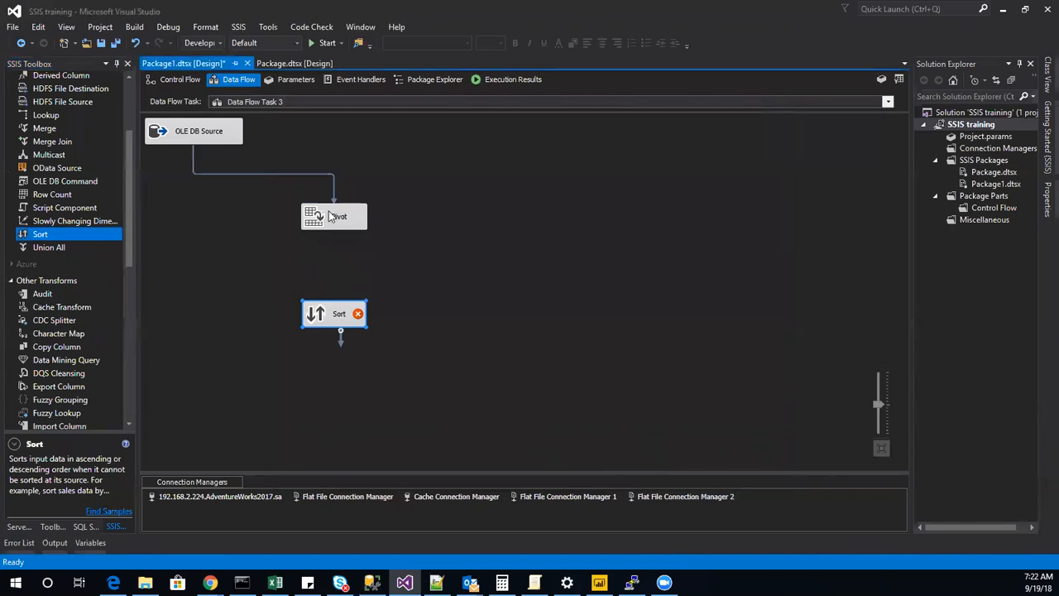
drag(341, 237, 321, 323)
double_click(321, 323)
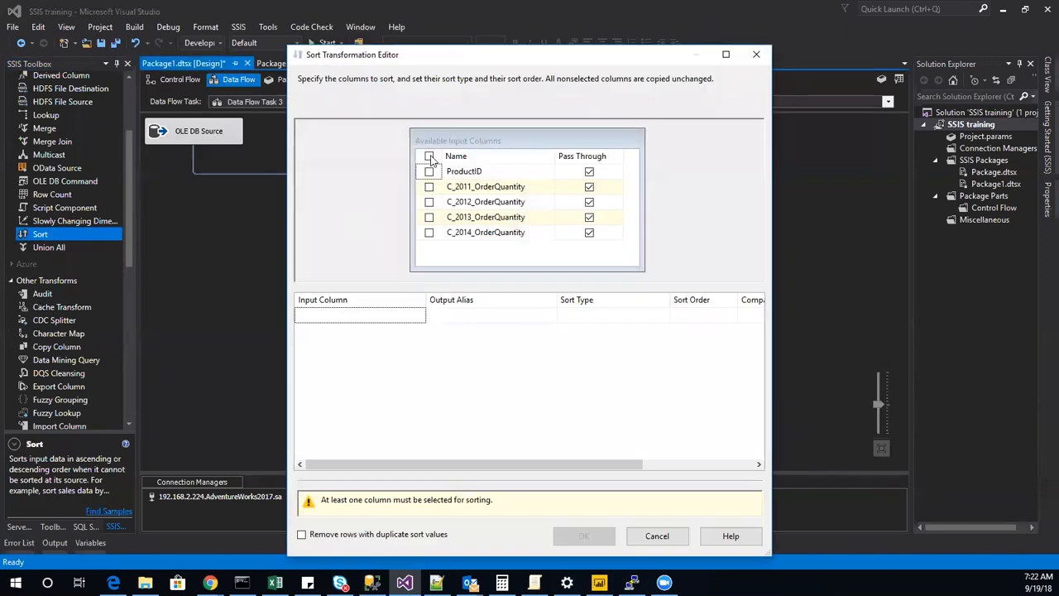
click(430, 158)
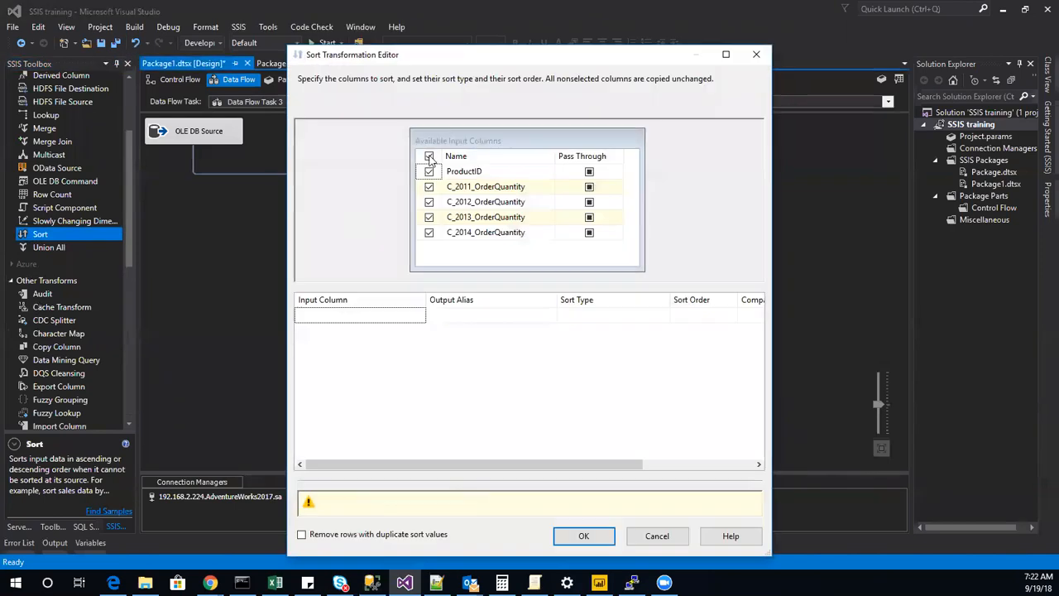
click(573, 498)
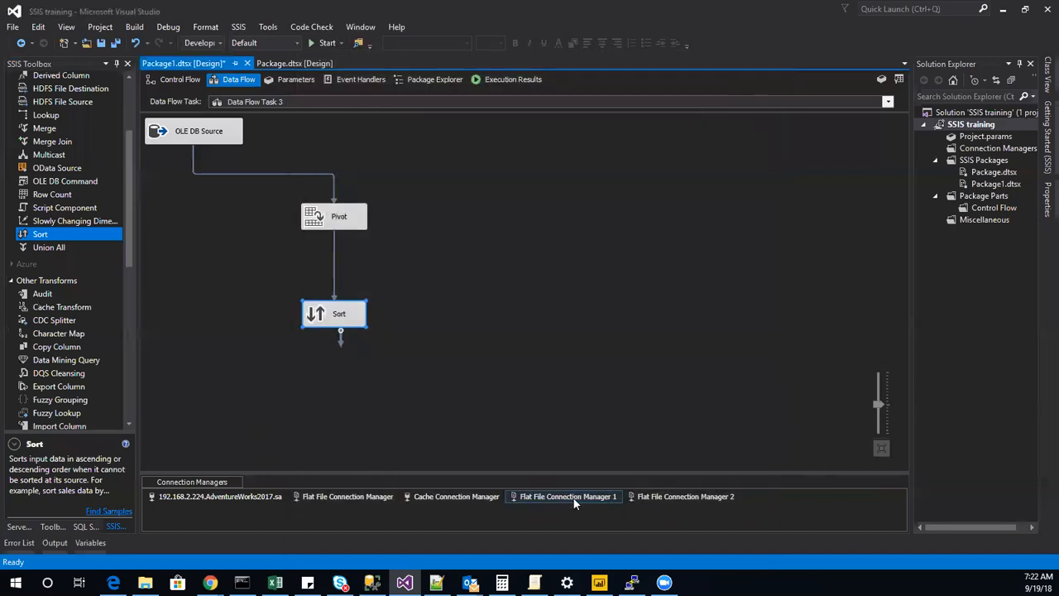
right_click(341, 262)
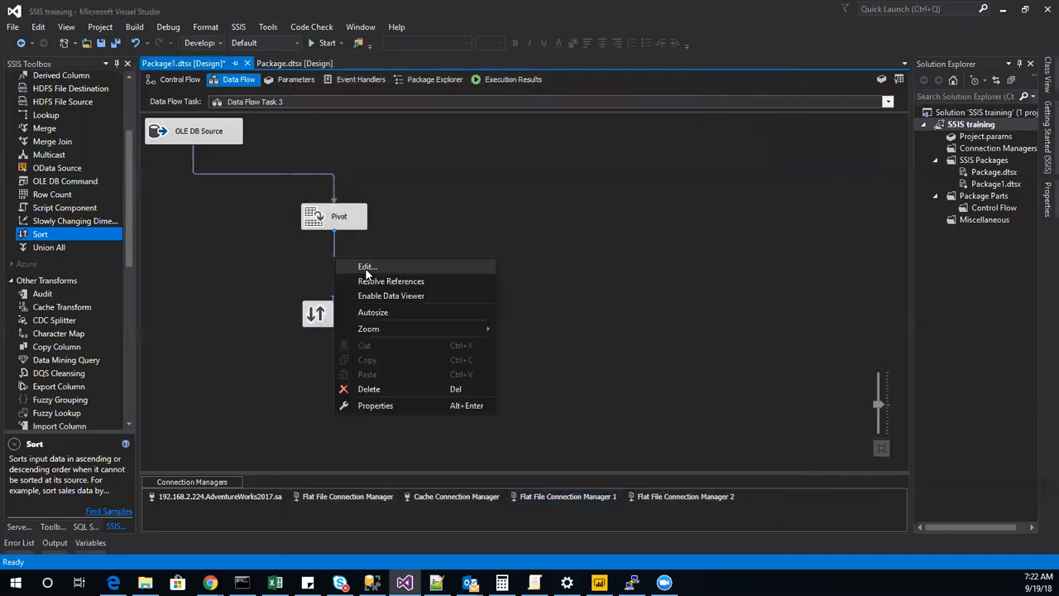
click(405, 300)
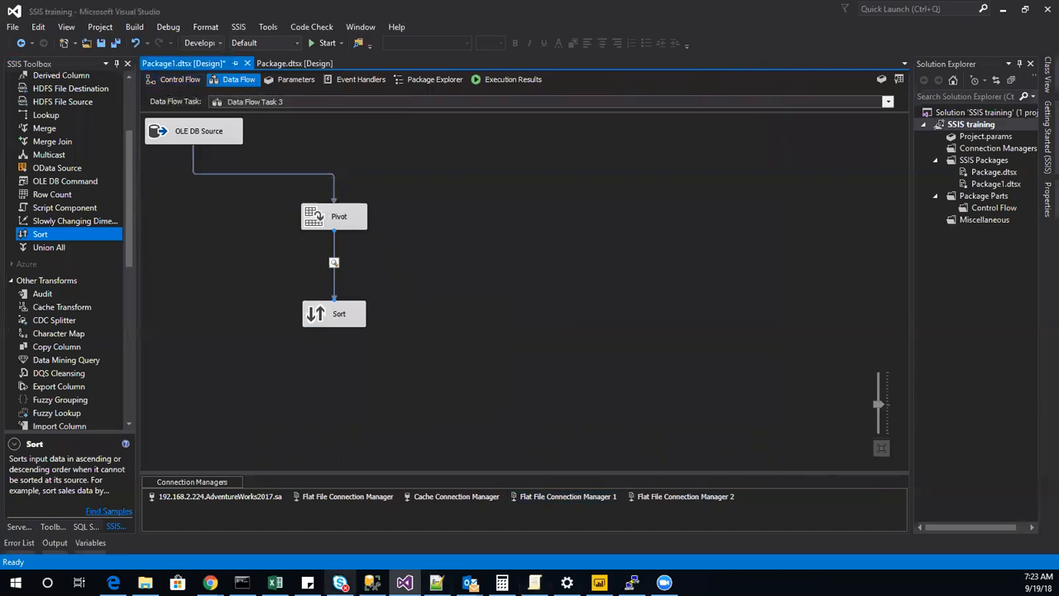
Switch to SQL Server Management Studio and examine the 2012 AWC Logo Cap row near the start of the query results.
click(371, 583)
scroll(126, 460, up, 11)
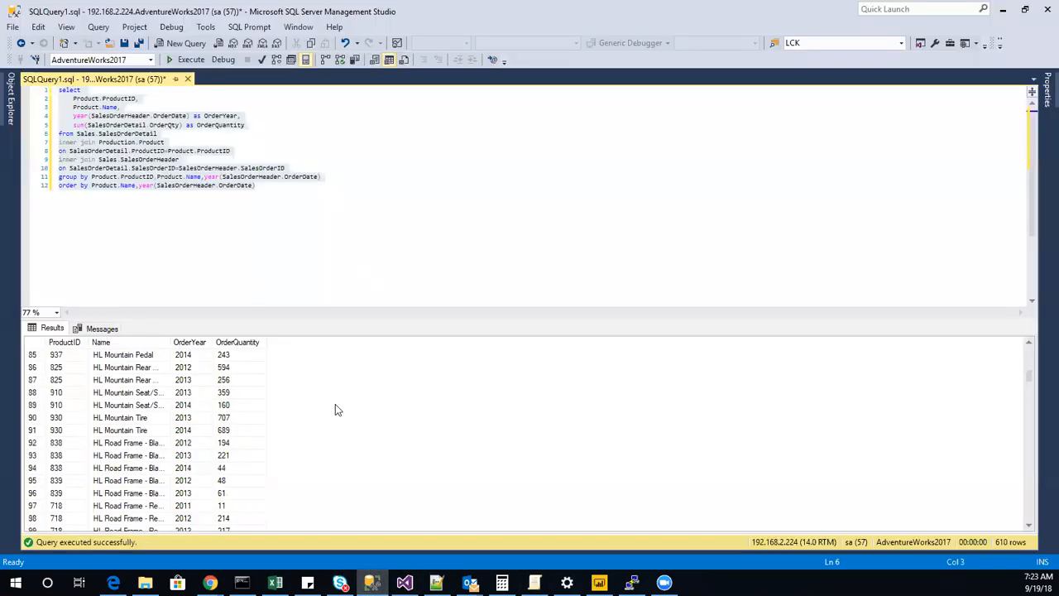
drag(1030, 377, 1030, 352)
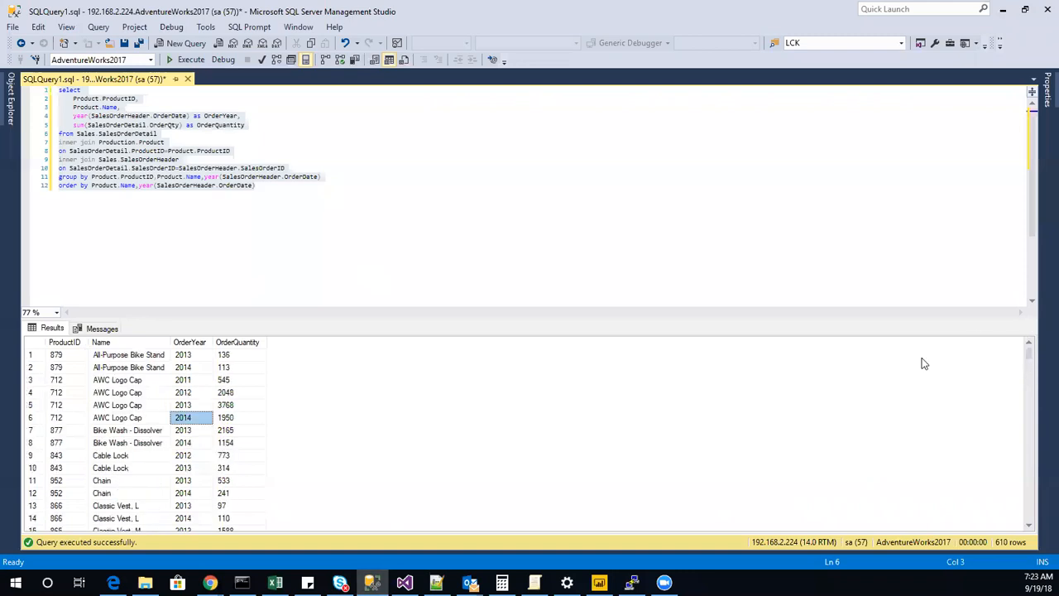
drag(60, 394, 249, 391)
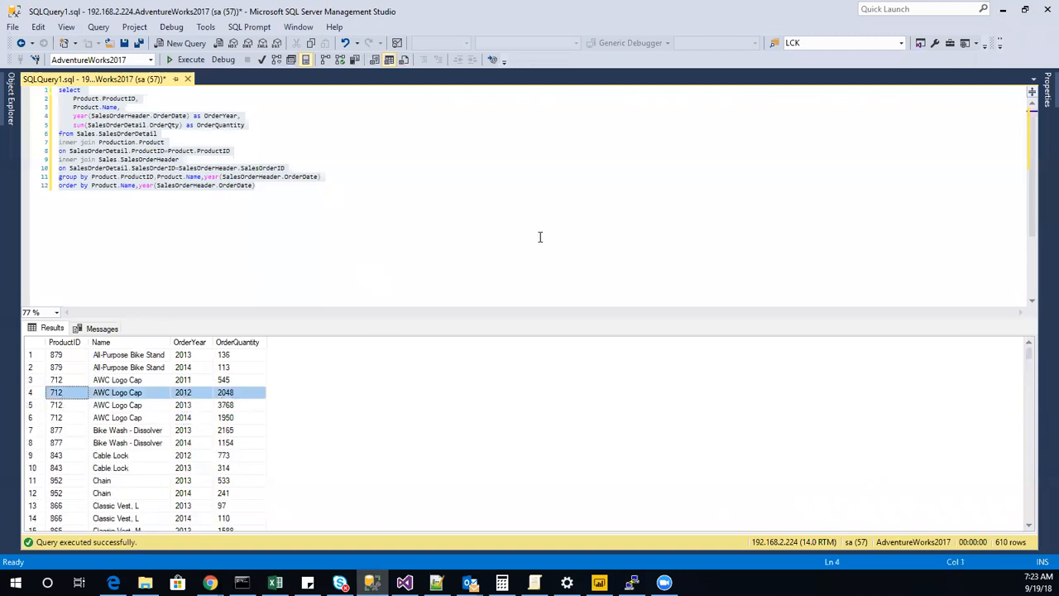
Return to Visual Studio, run the package, and maximize the Pivot data viewer with its columns widened to show full headers.
click(1002, 9)
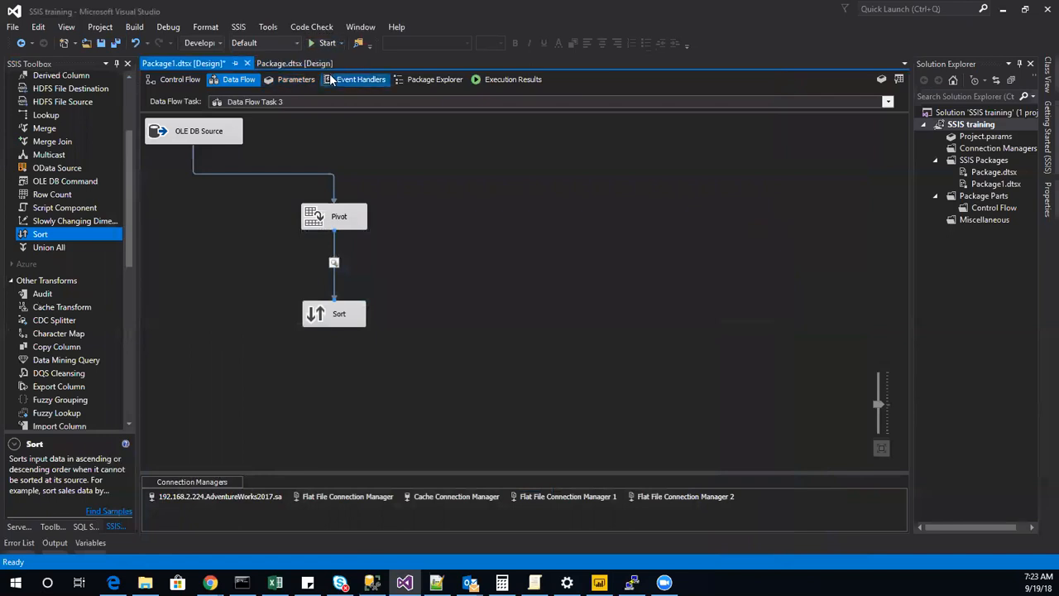
click(324, 42)
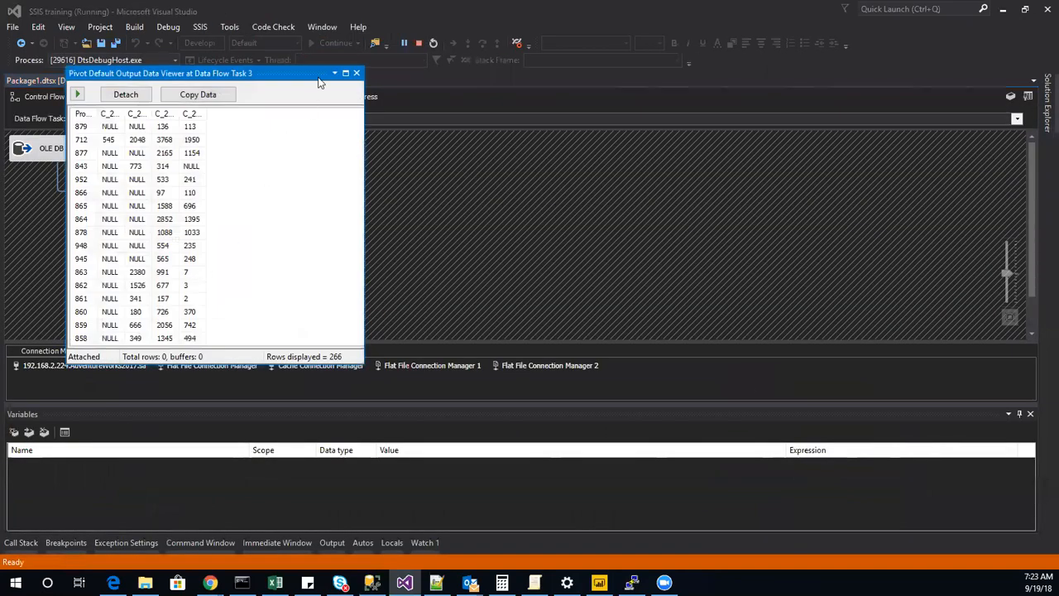
click(346, 73)
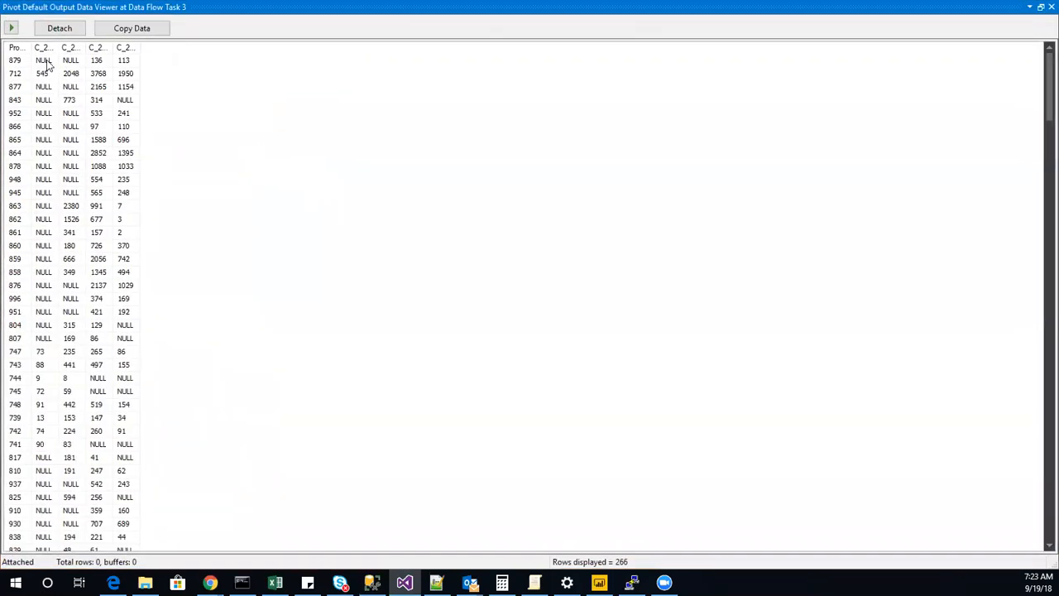
drag(31, 47, 662, 68)
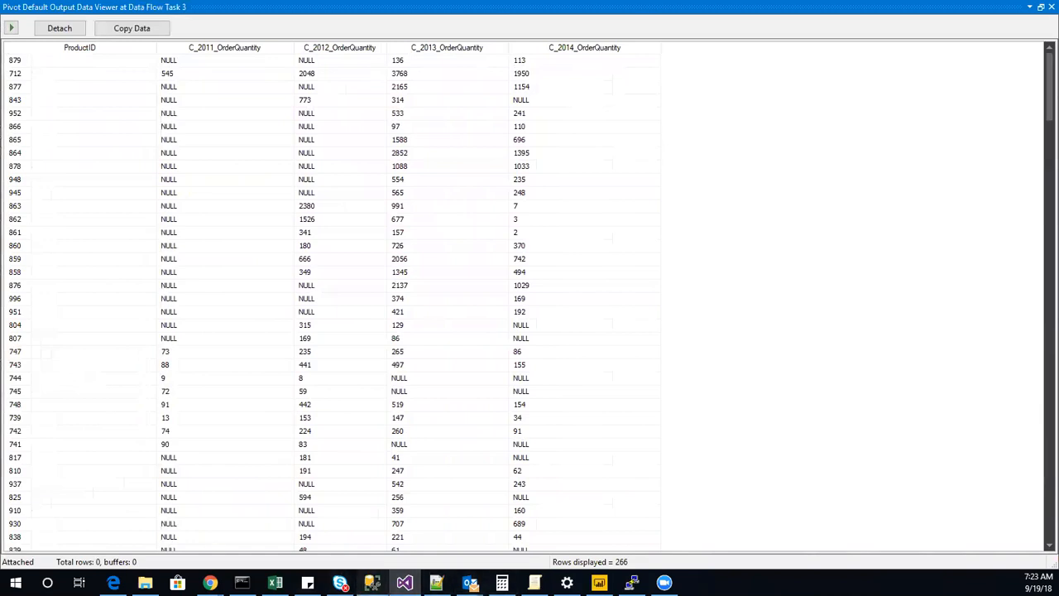
Switch to SQL Server Management Studio and check the AWC Logo Cap order quantities for each year from 2011 to 2014.
click(372, 582)
click(62, 395)
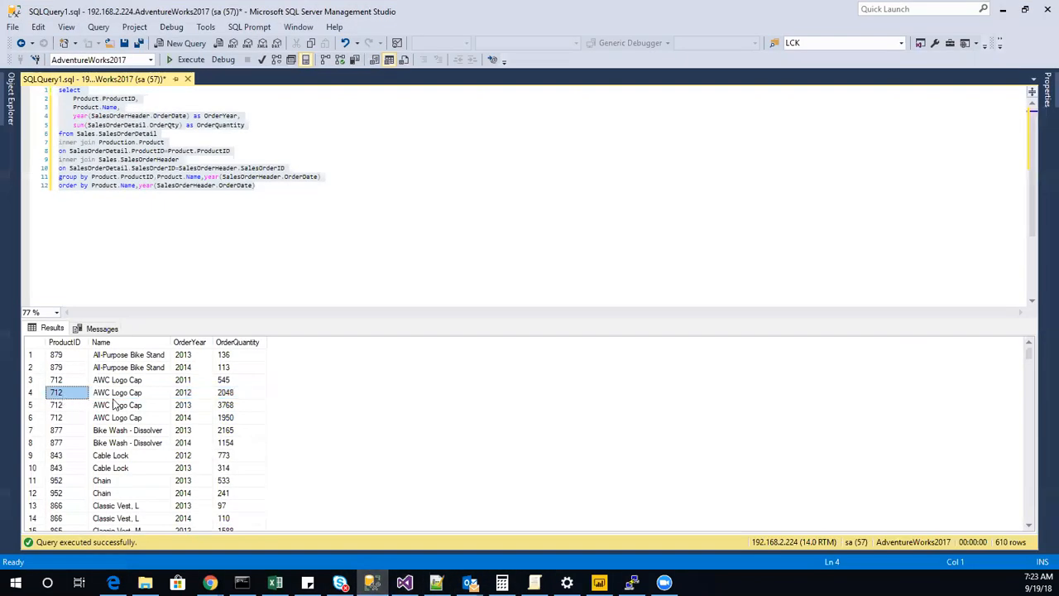
click(113, 394)
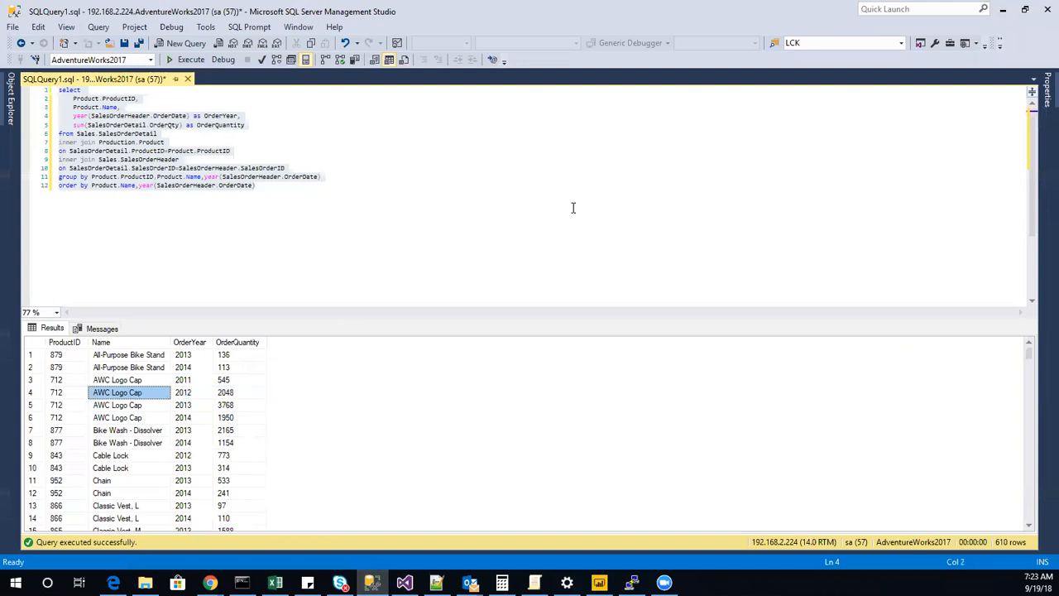
click(191, 380)
click(240, 382)
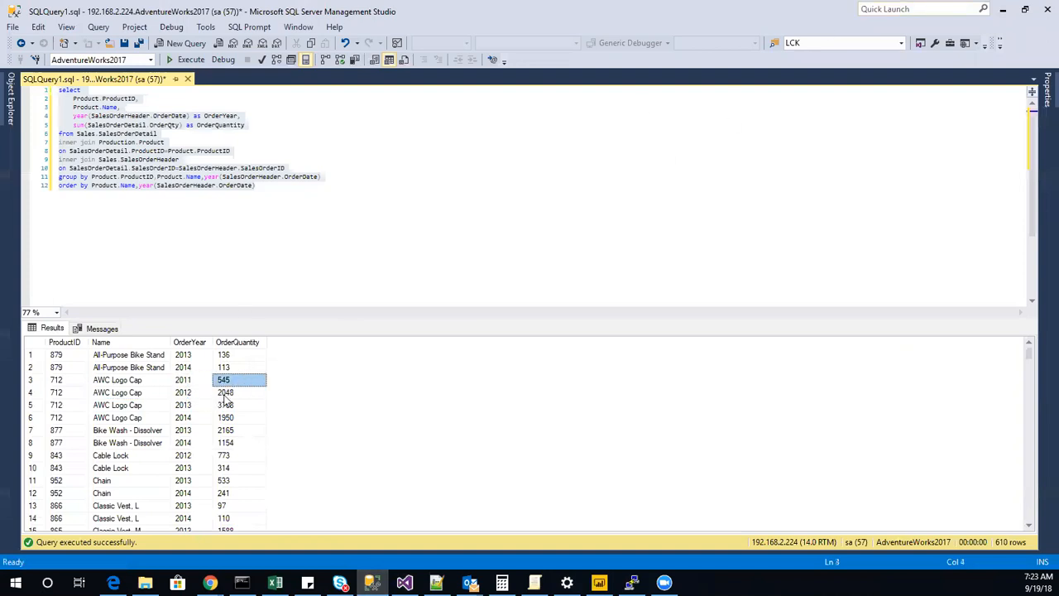
click(207, 394)
click(232, 395)
click(199, 407)
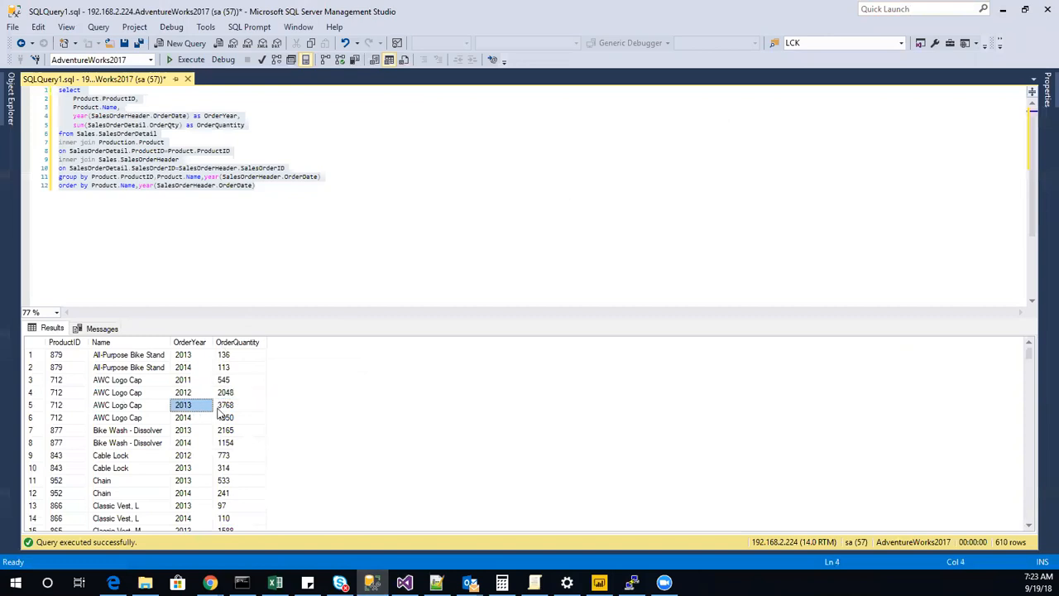
click(225, 409)
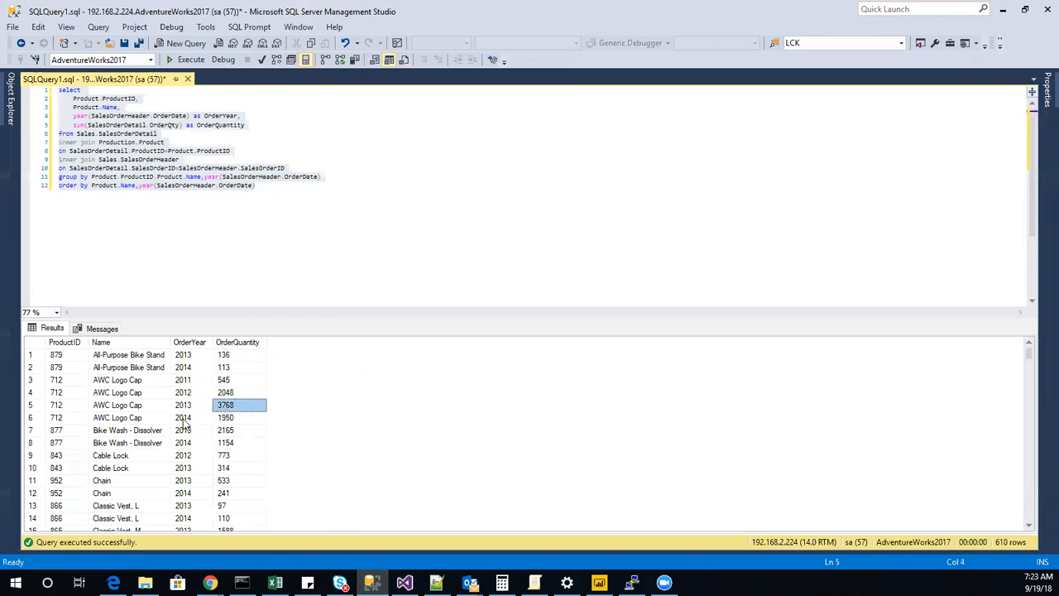
click(183, 420)
click(228, 420)
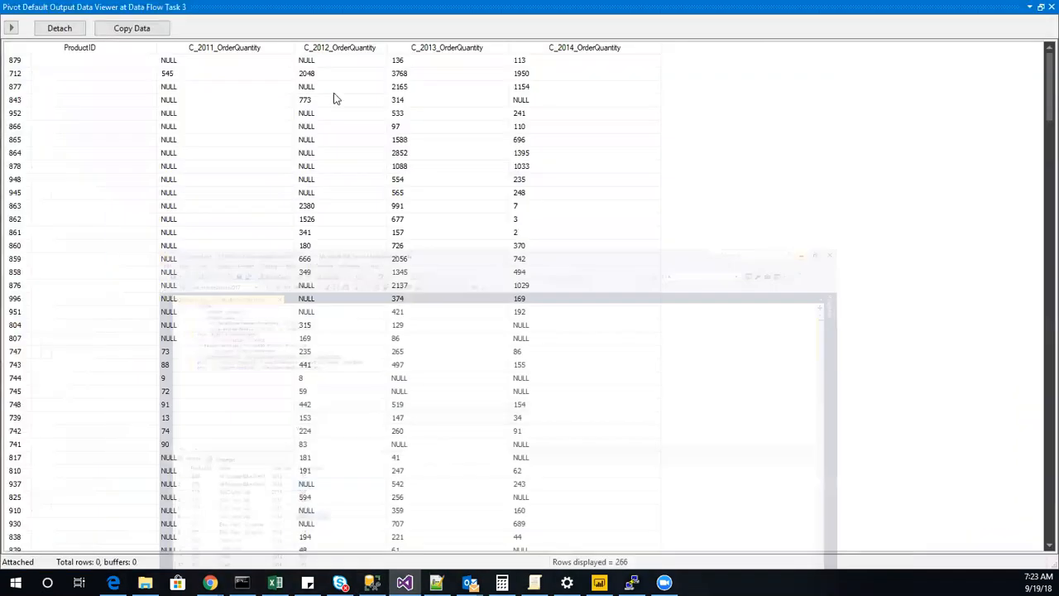
Switch to Visual Studio and check the yearly order quantities of product 712 in the Pivot data viewer.
click(1003, 9)
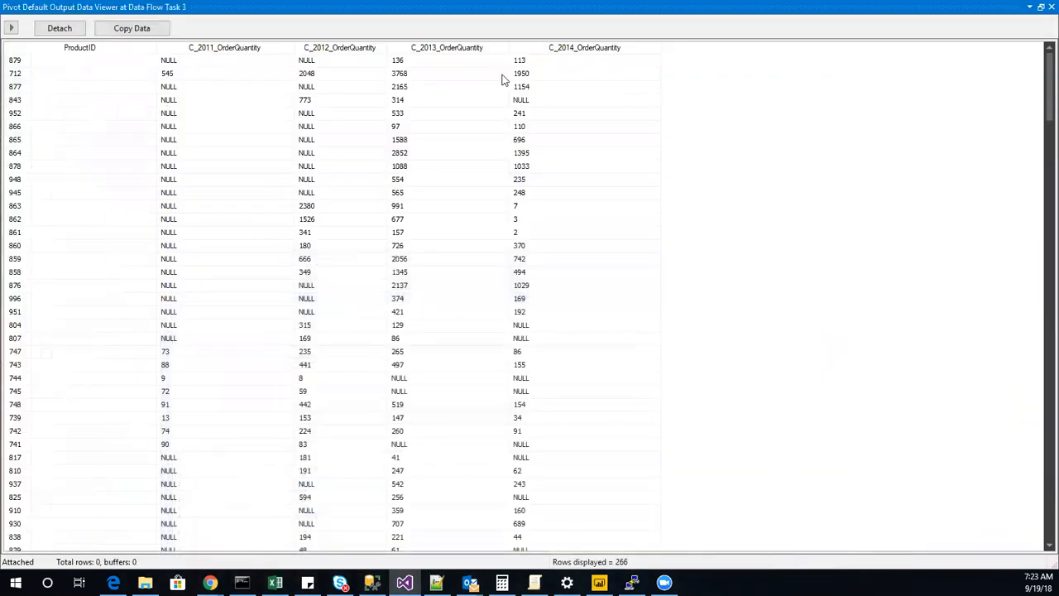
click(330, 76)
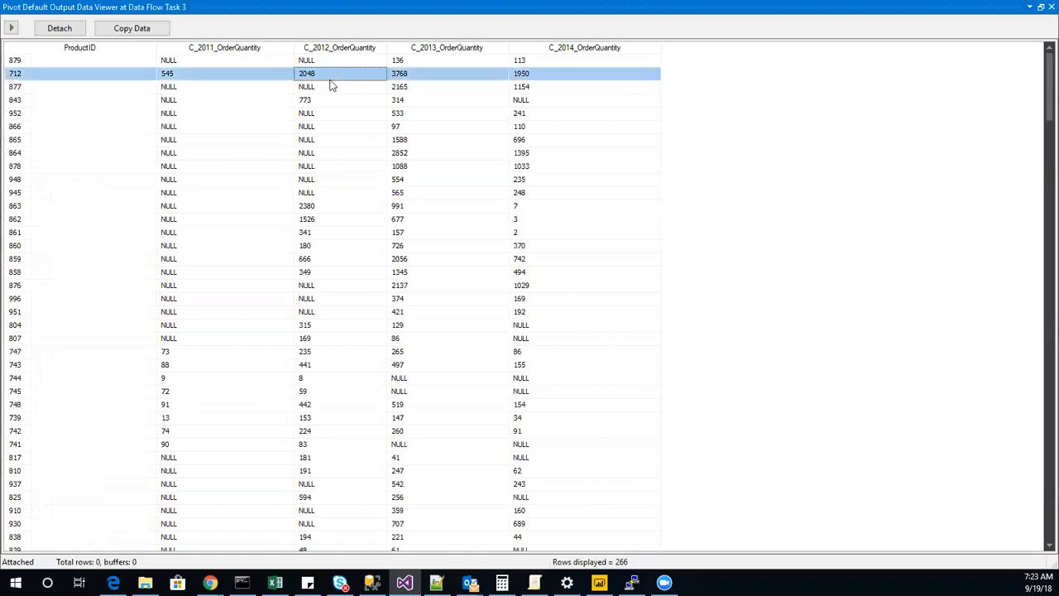
click(417, 75)
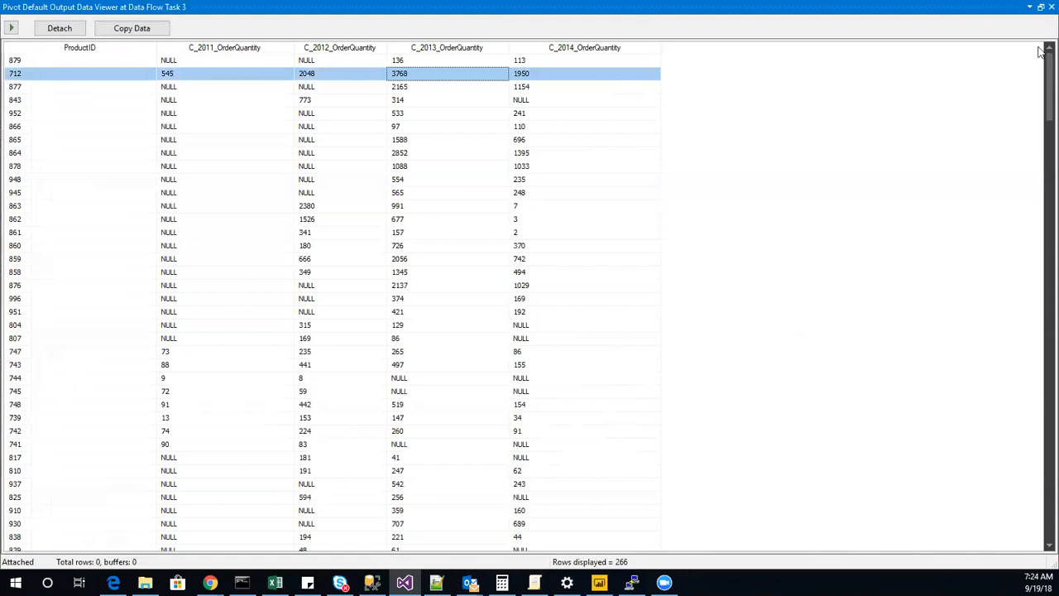
Close the Pivot data viewer and stop the package run to return to design mode.
click(1052, 6)
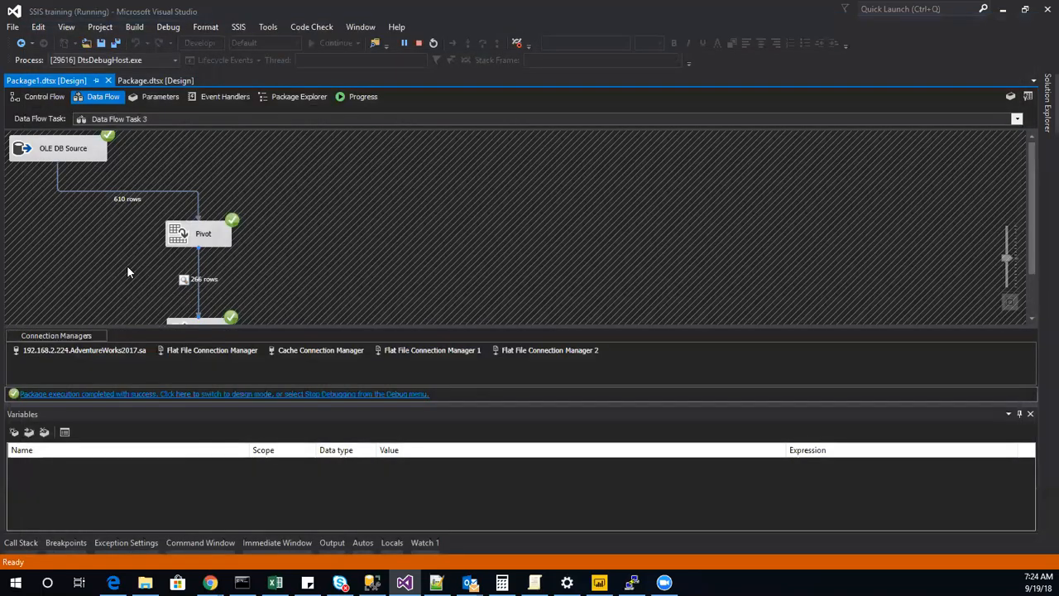
click(418, 43)
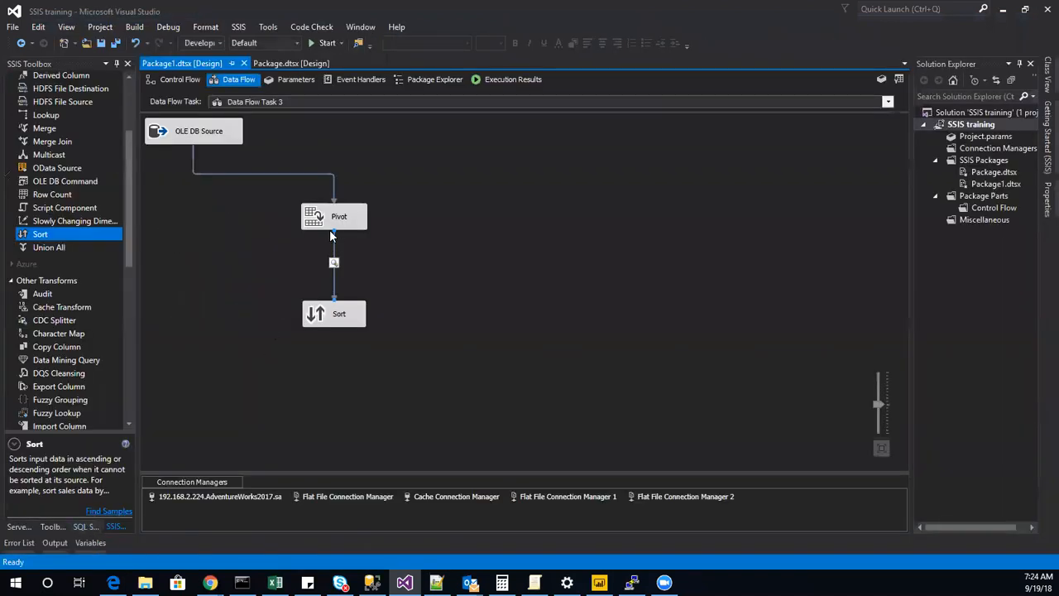
Review the Pivot transformation's set key, pivot key and pivot value settings against the source query in SQL Server Management Studio.
double_click(331, 222)
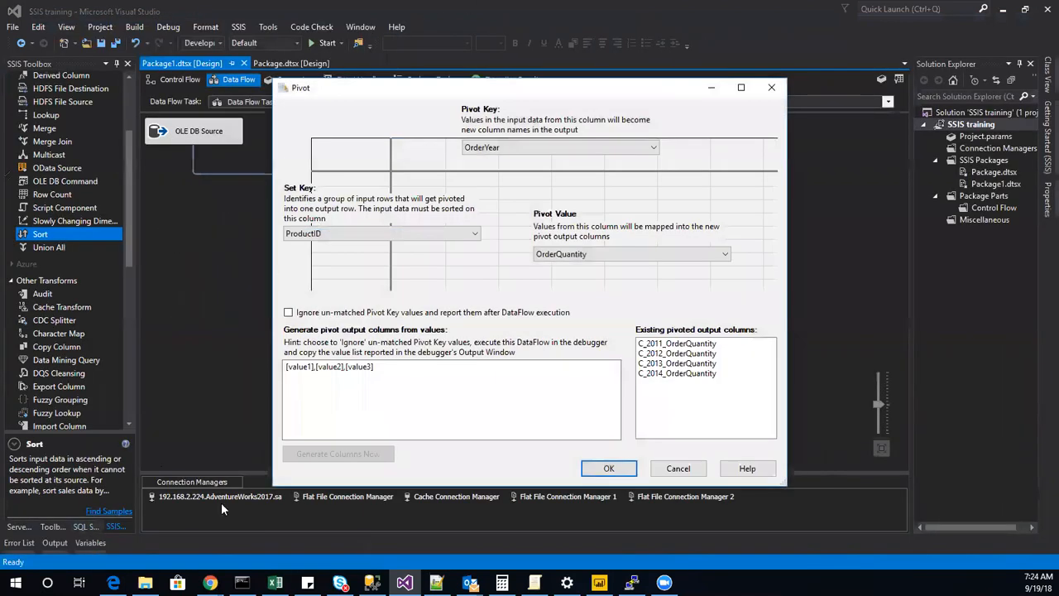
click(678, 469)
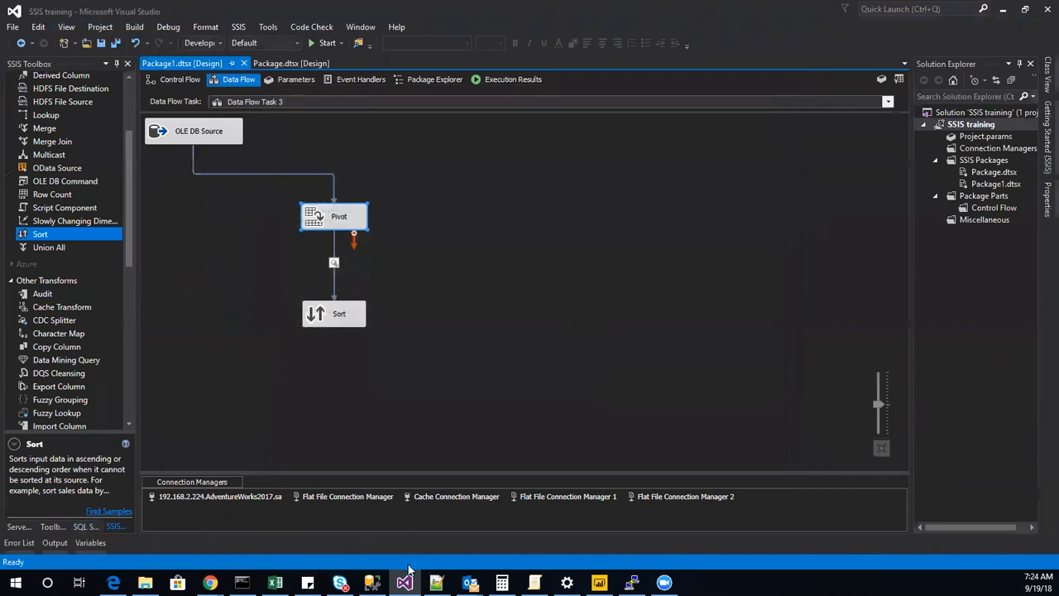
click(373, 583)
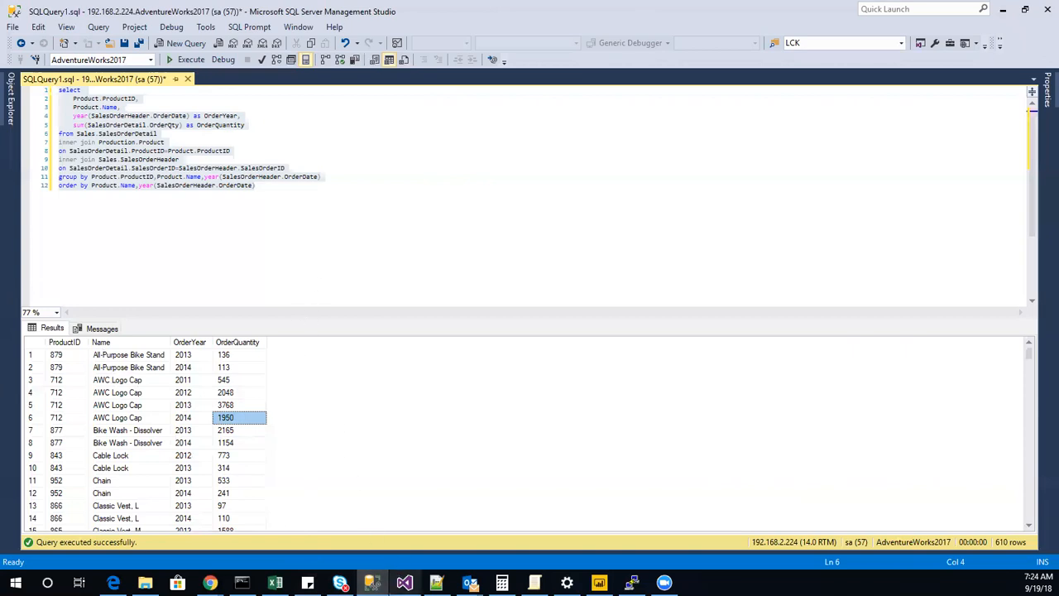
click(404, 583)
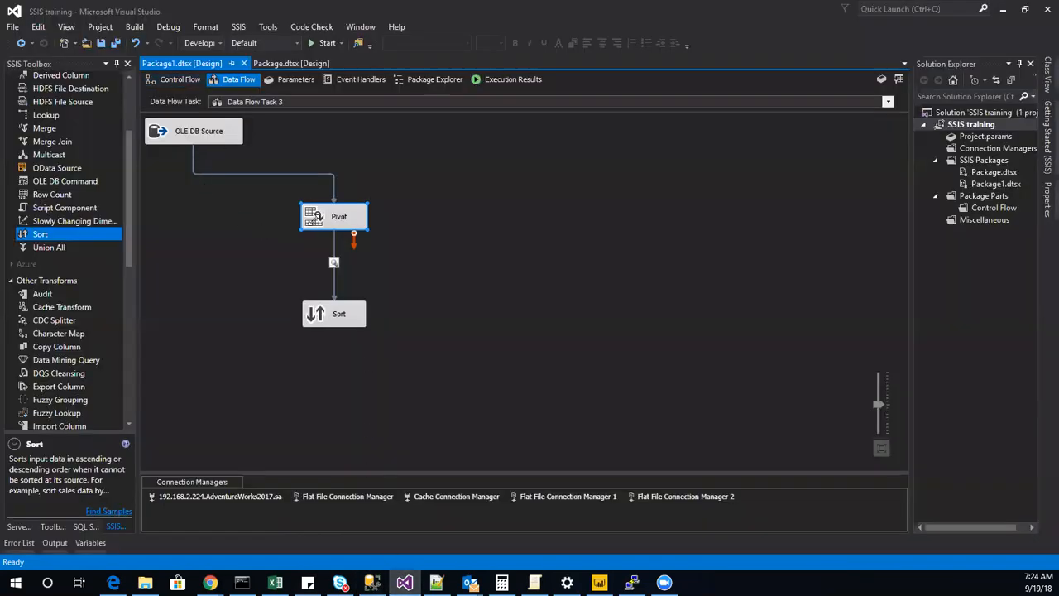
double_click(306, 217)
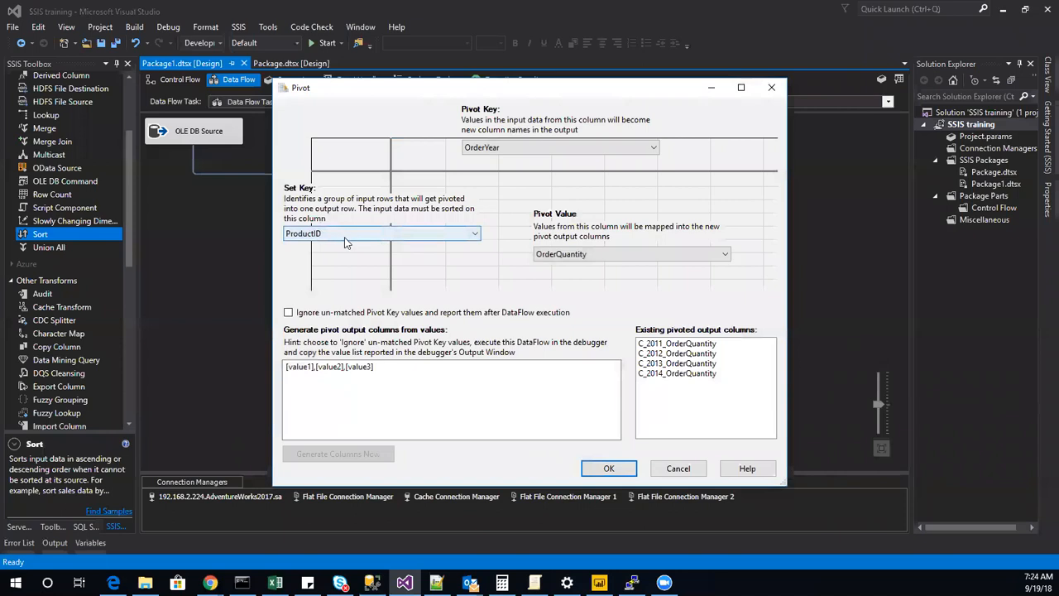
click(680, 469)
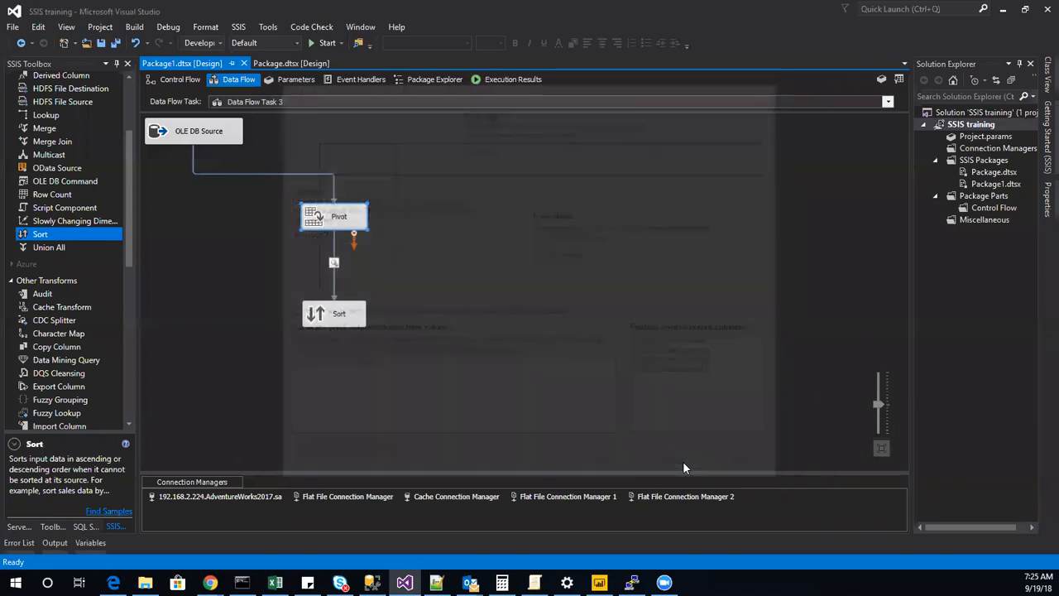
Include the Name column among the Pivot transformation's input columns in its Advanced Editor.
right_click(352, 223)
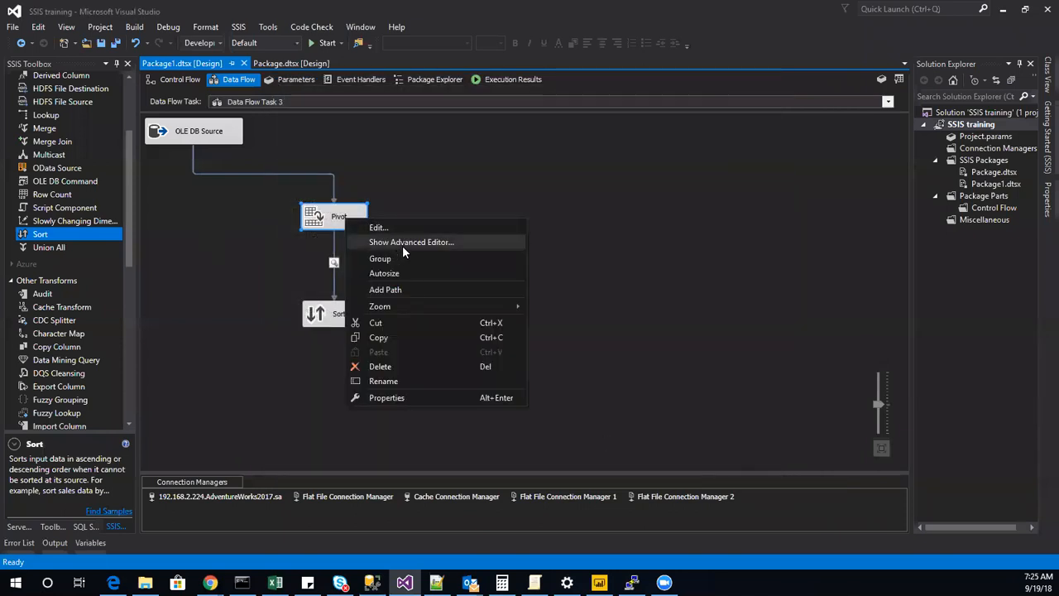
click(387, 242)
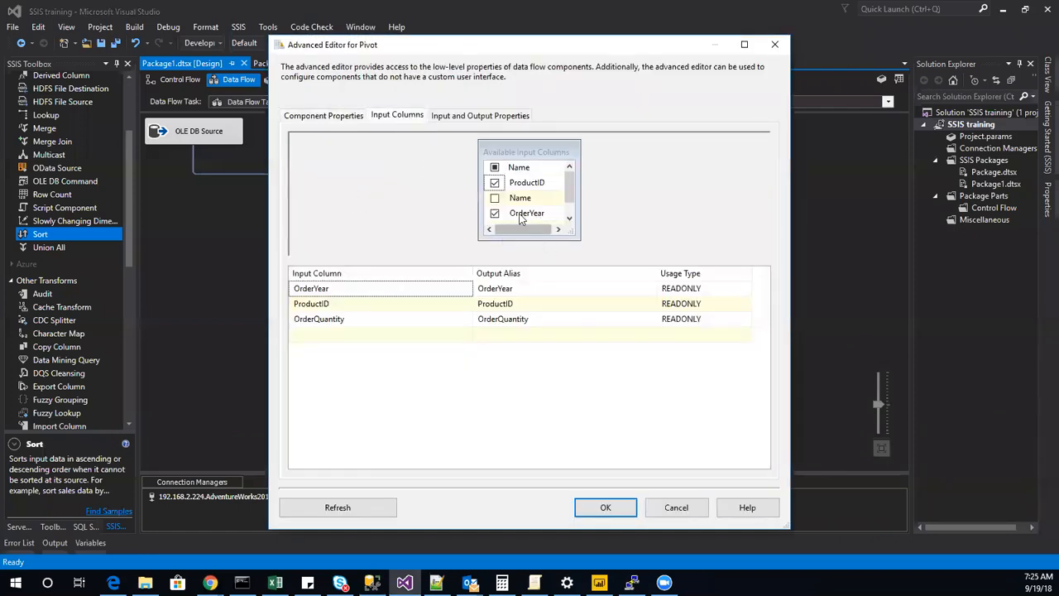
click(495, 200)
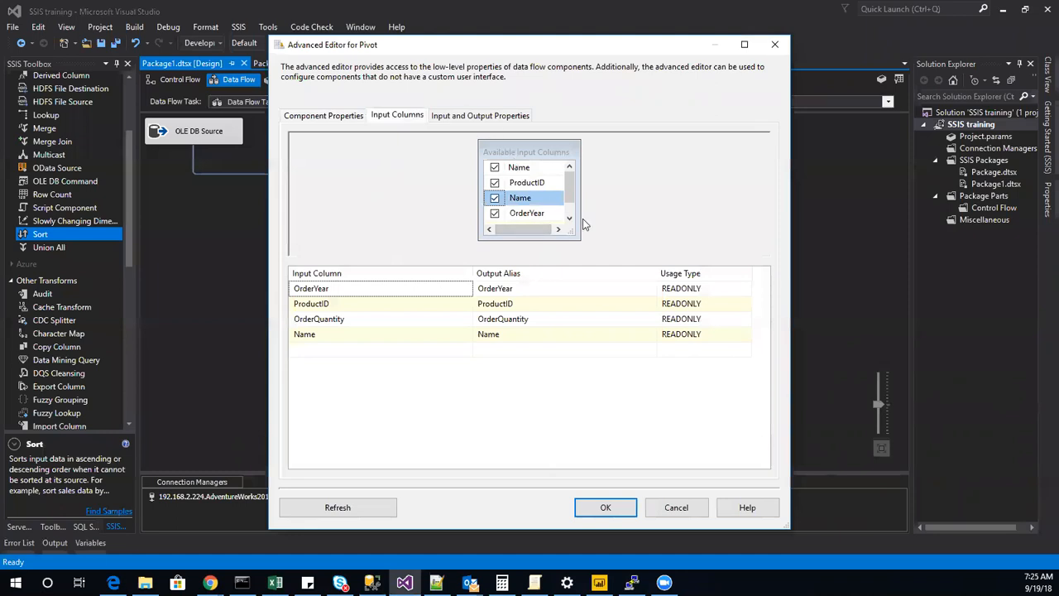
Examine the properties of the Name input column and the list of output columns under Pivot Default Output.
click(479, 115)
click(300, 187)
click(313, 200)
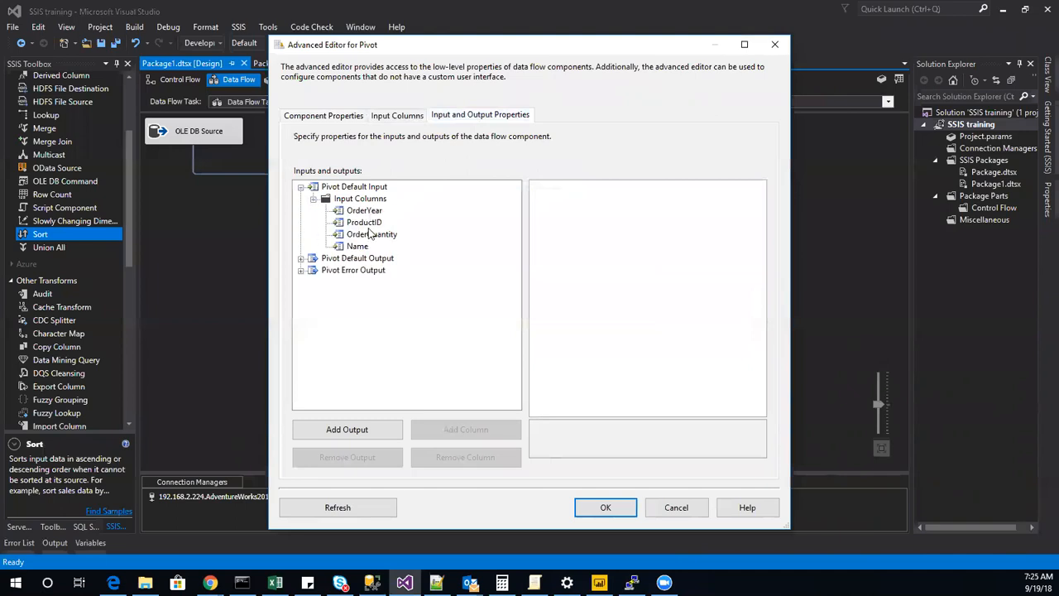
click(354, 249)
click(300, 258)
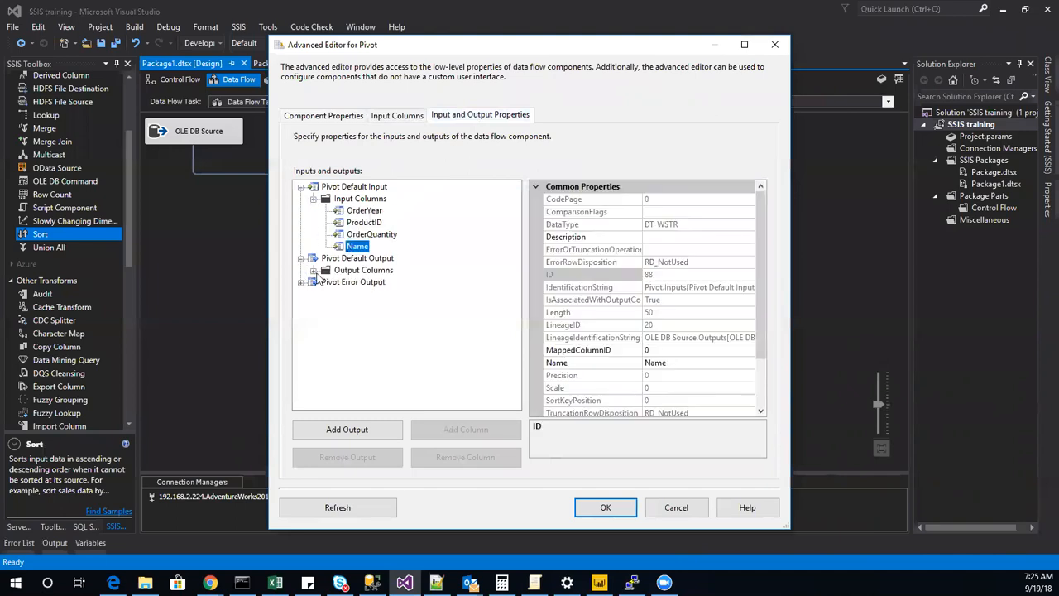
click(313, 271)
click(364, 270)
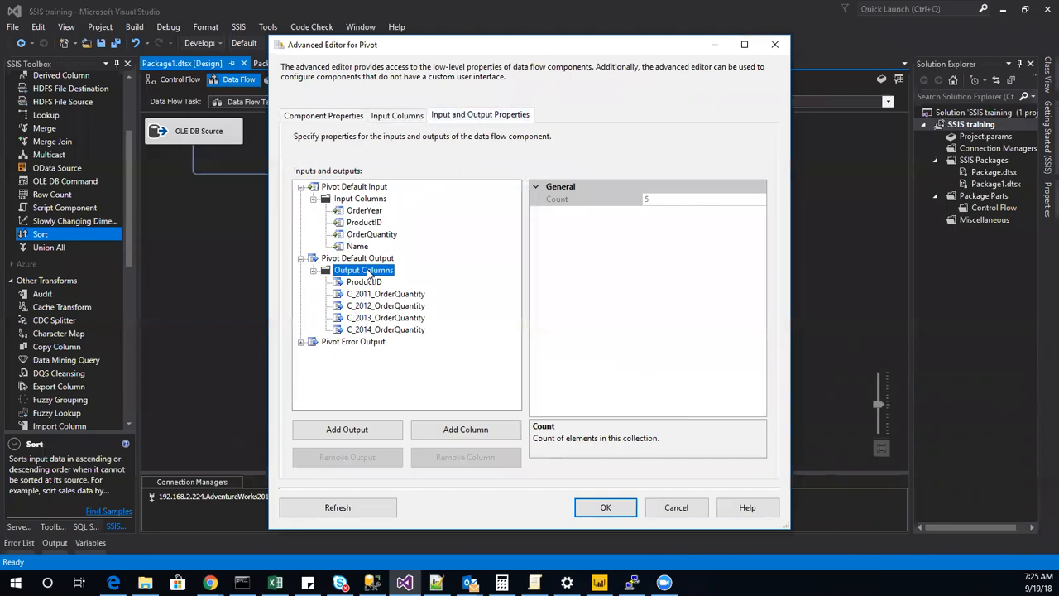
click(353, 246)
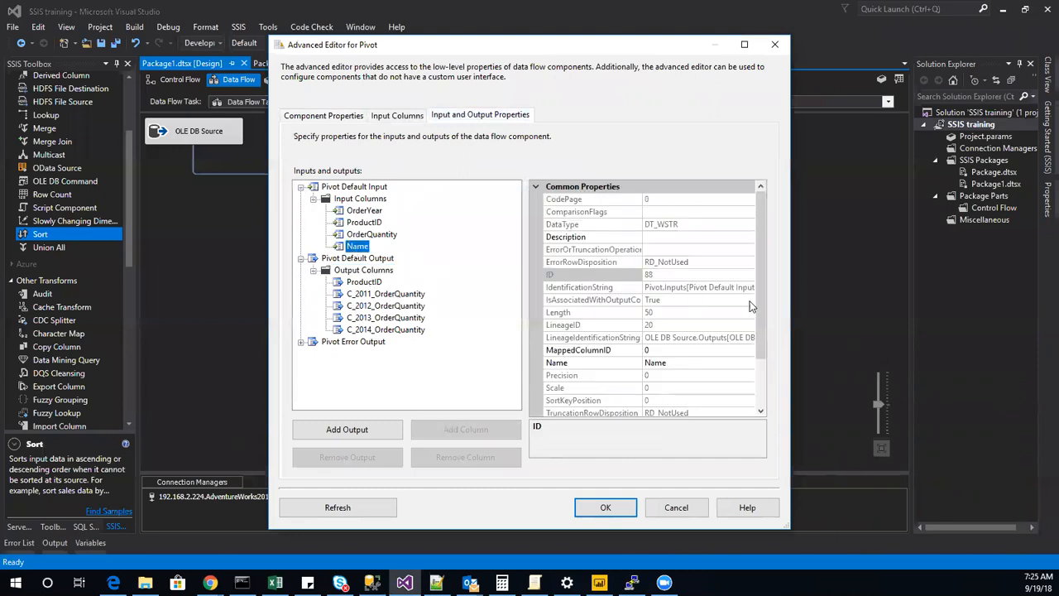
scroll(655, 400, down, 5)
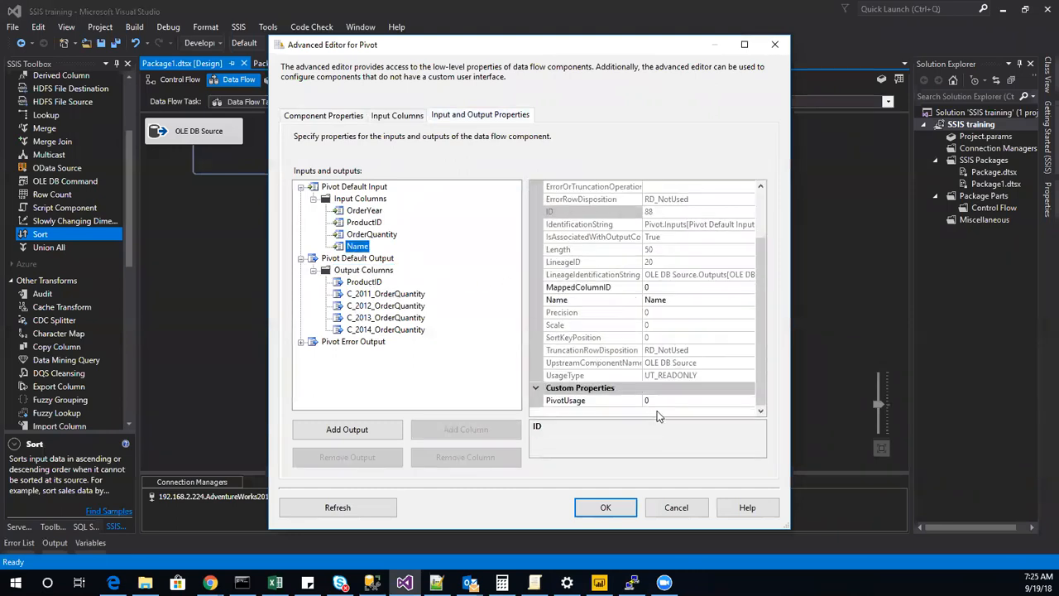
scroll(658, 417, up, 2)
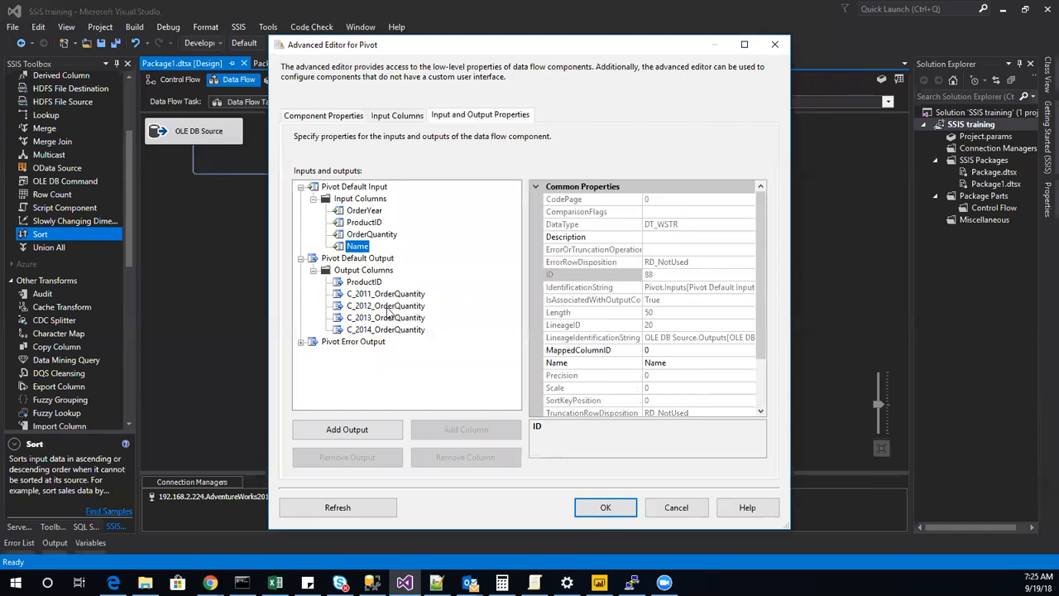
Add an output column called Name to Pivot Default Output.
click(367, 271)
click(466, 429)
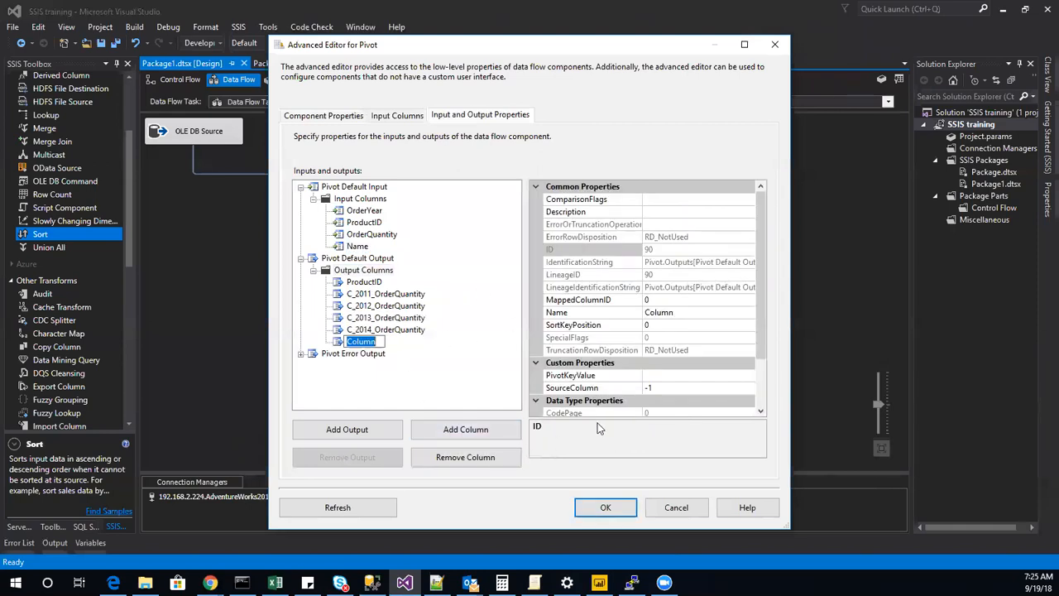
text(Nam)
Try to set the new Name output column's DataType to Unicode string [DT_WSTR].
scroll(649, 344, down, 2)
click(728, 365)
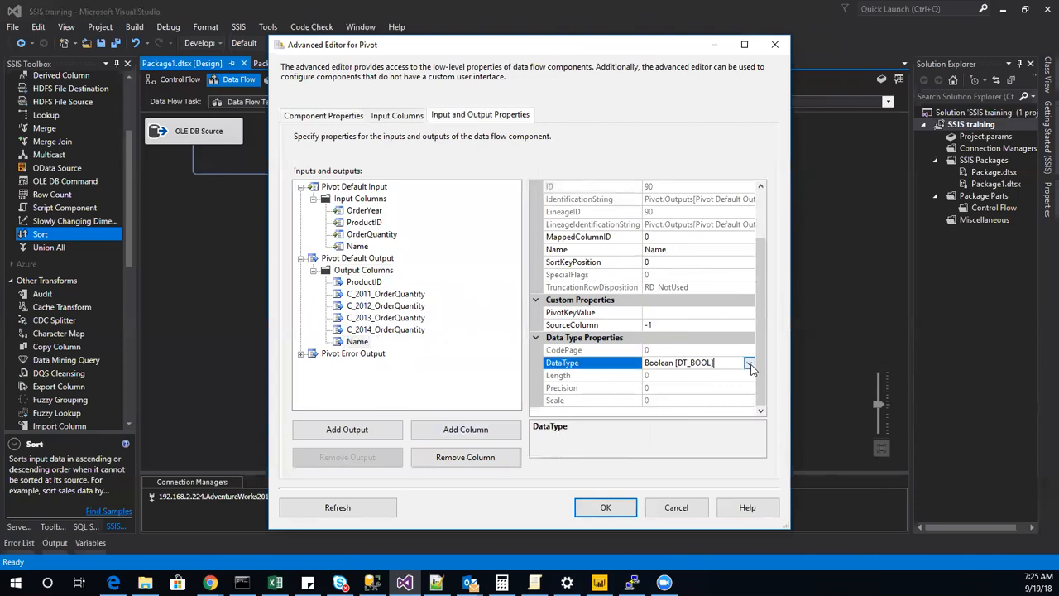
click(745, 362)
scroll(570, 447, down, 3)
scroll(580, 487, down, 1)
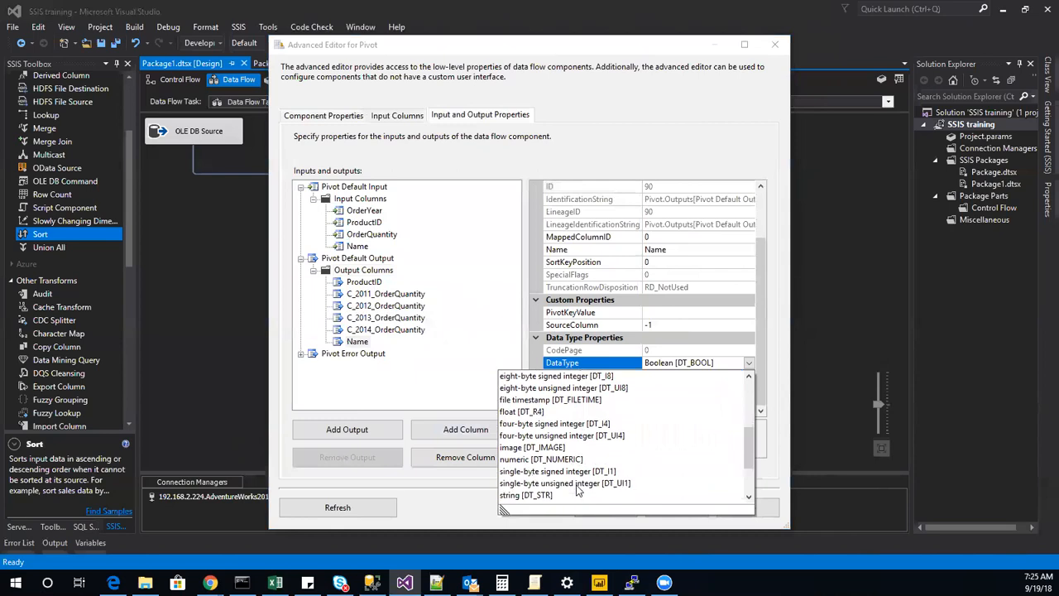
scroll(577, 490, down, 2)
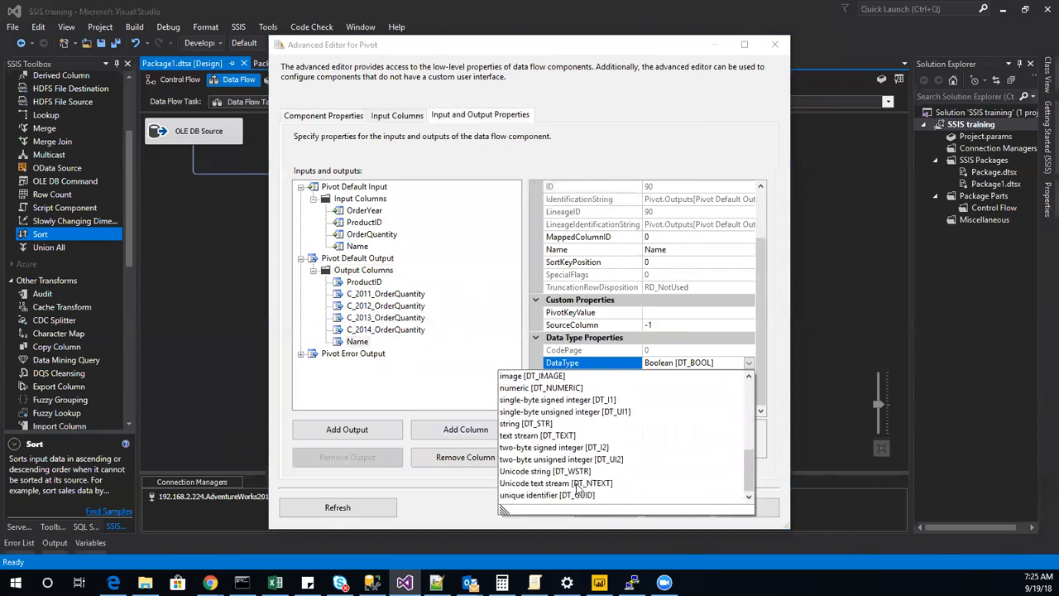
click(583, 471)
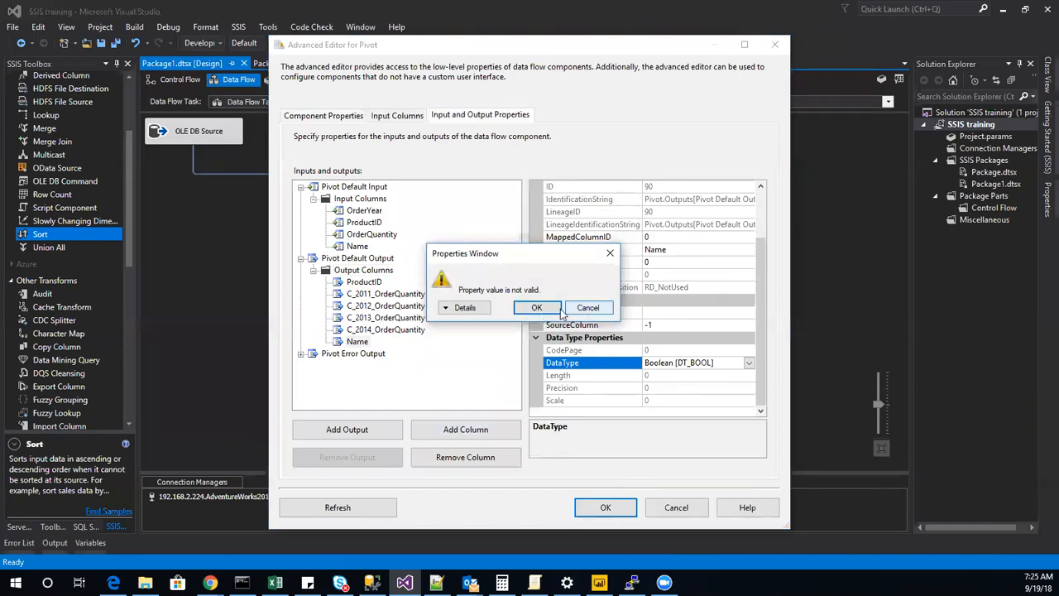
click(538, 308)
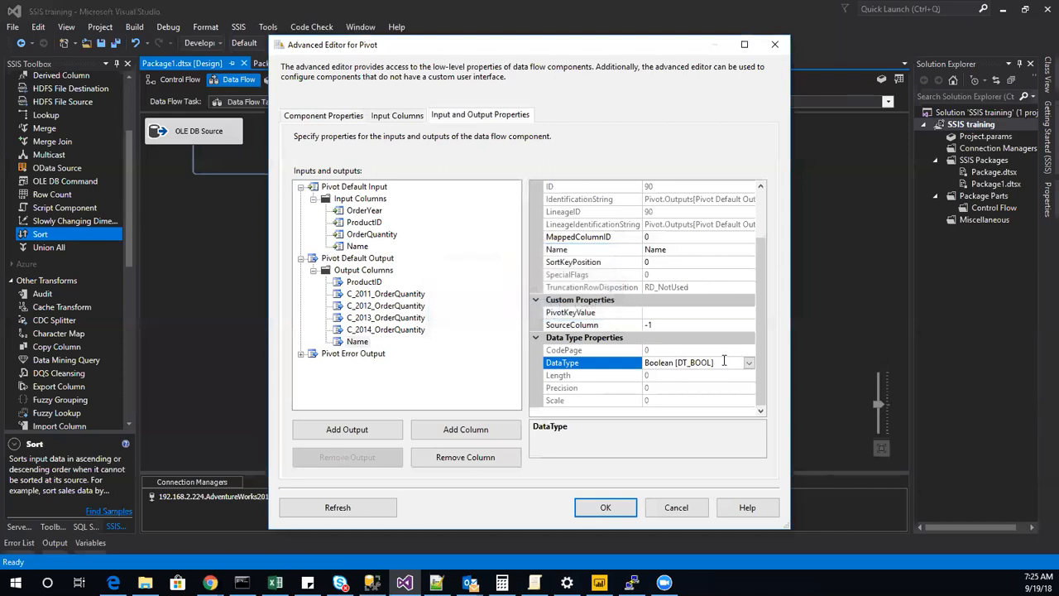
Examine the common, custom and data type properties of the Name output column.
scroll(664, 356, up, 1)
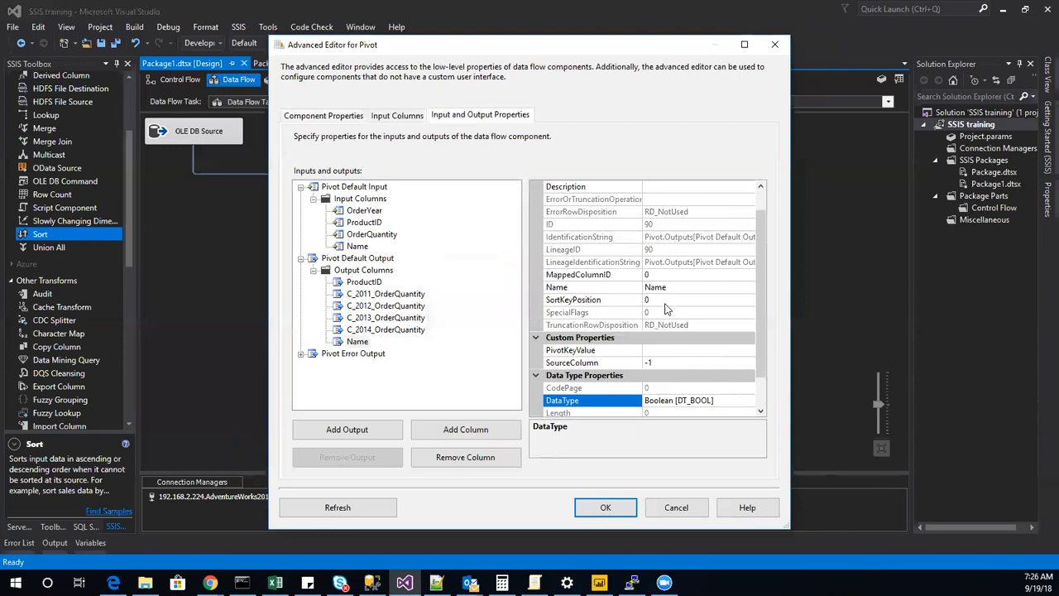
scroll(653, 306, up, 1)
scroll(637, 340, down, 1)
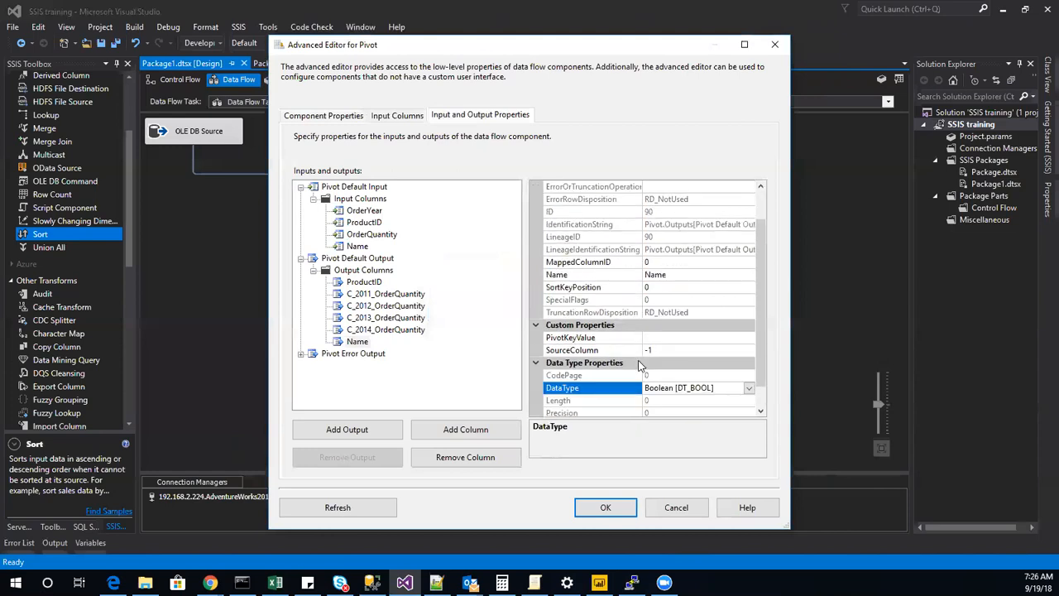
scroll(636, 361, up, 1)
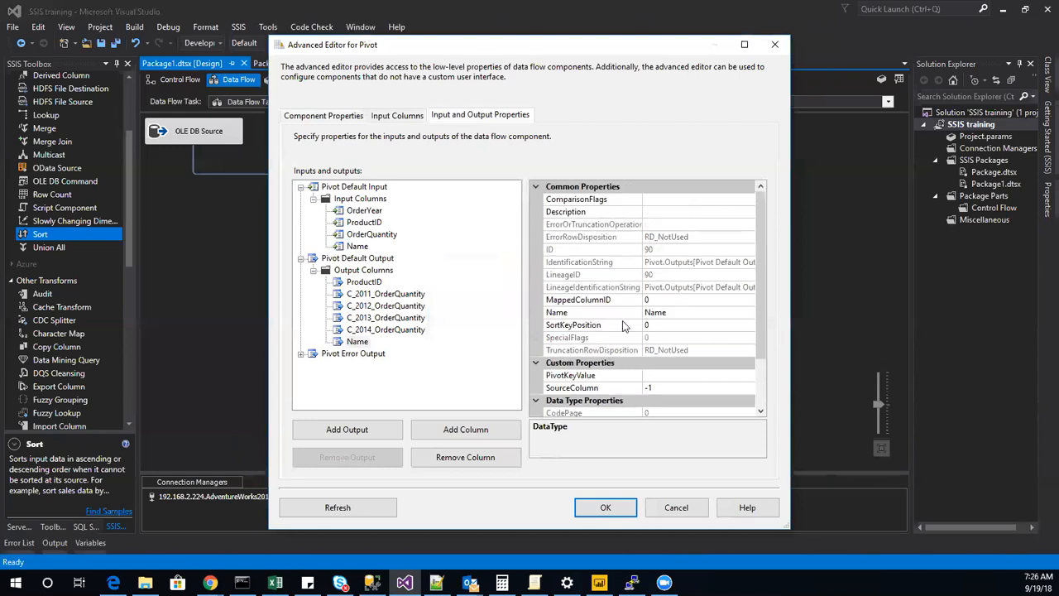
scroll(639, 336, down, 1)
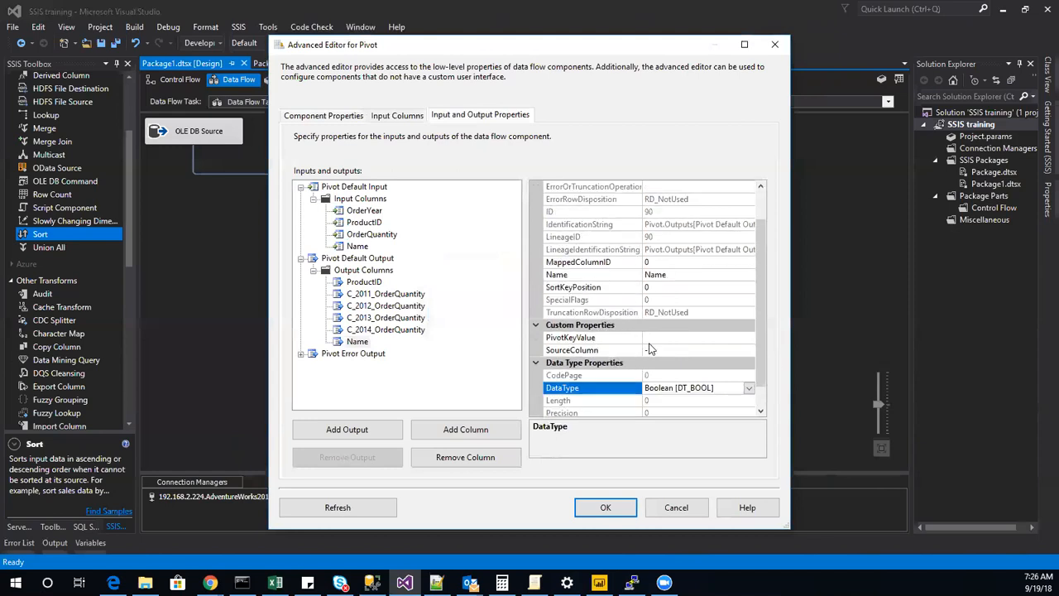
scroll(768, 404, down, 1)
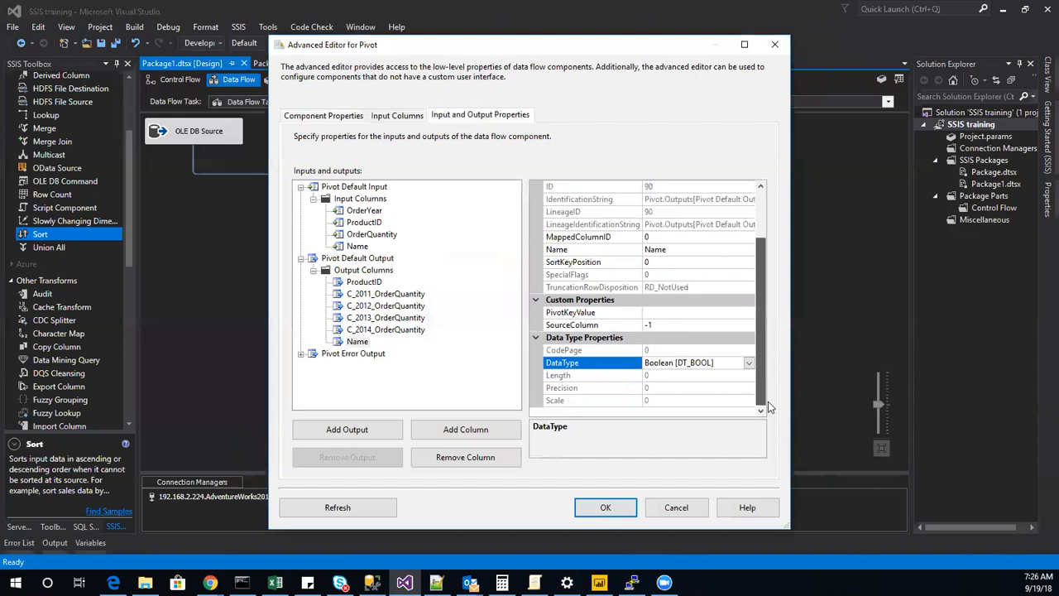
scroll(768, 401, up, 2)
scroll(765, 317, down, 2)
Set the Name output column's MappedColumnID to 20, matching the LineageID of the Name input column.
click(672, 237)
click(357, 247)
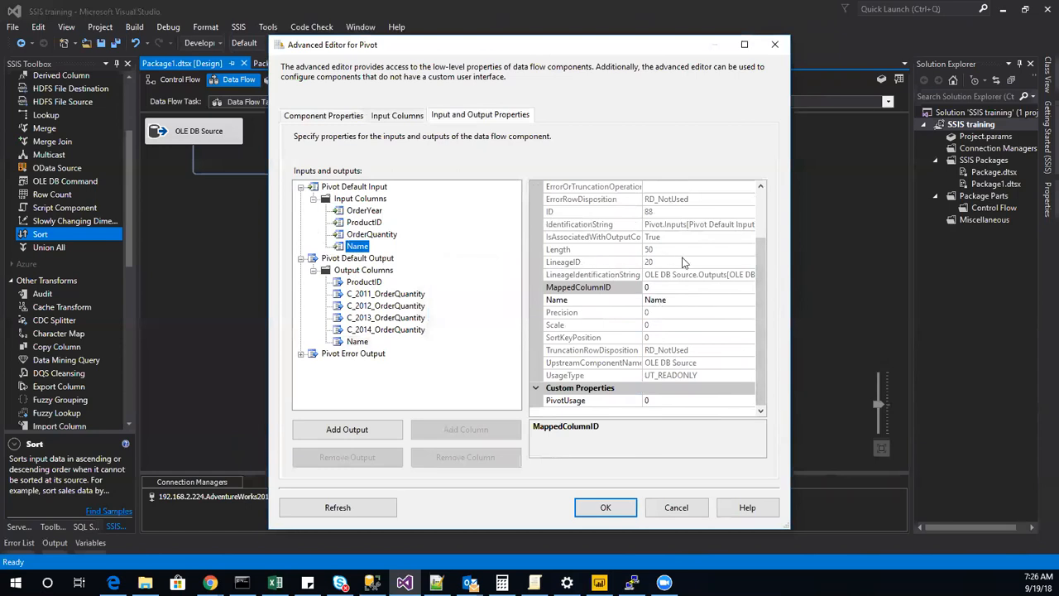
click(354, 346)
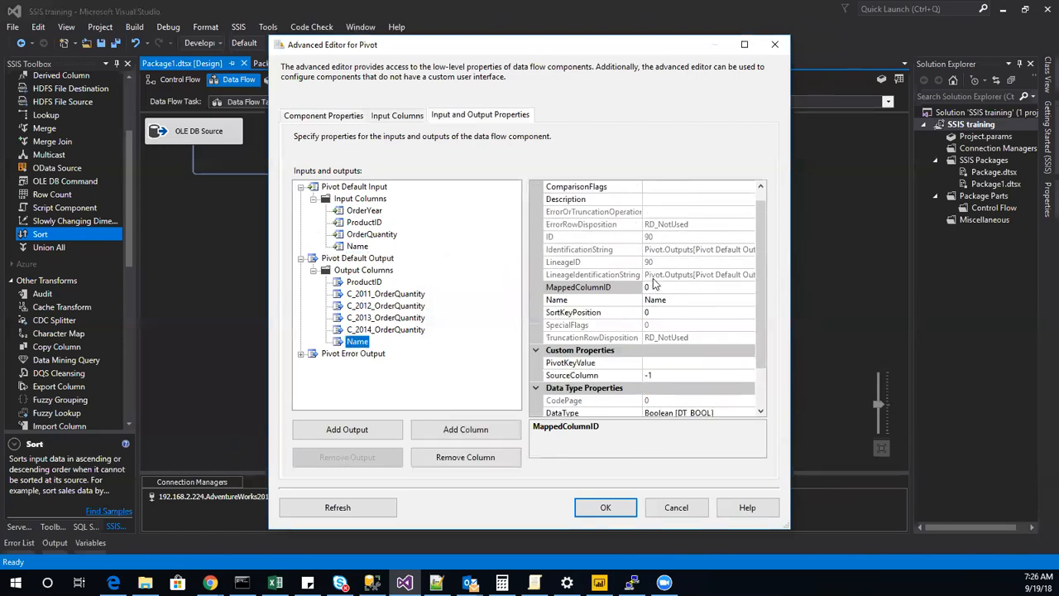
click(659, 287)
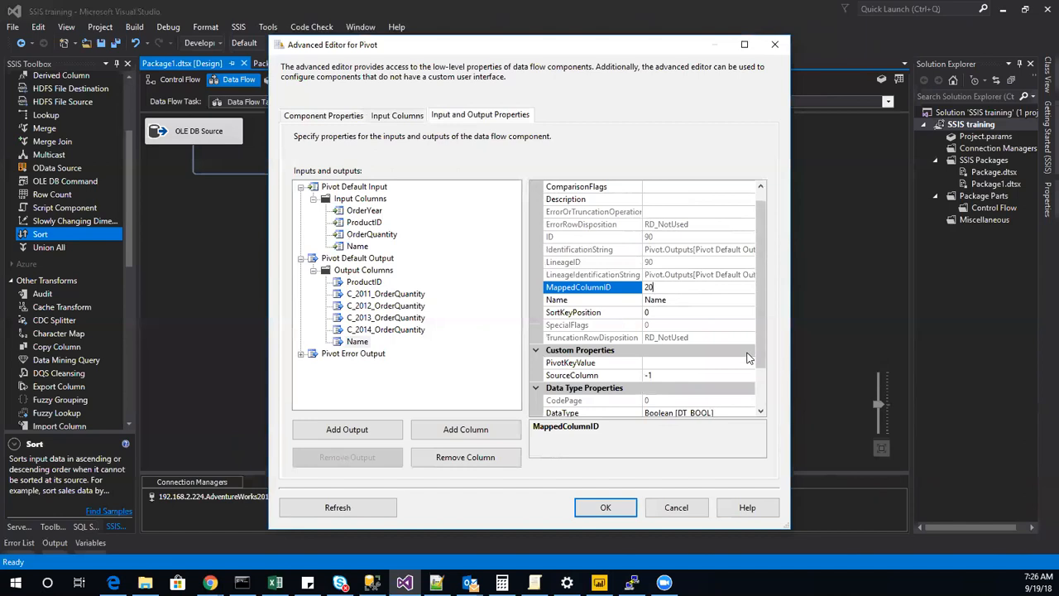
Try to set the Name output column's DataType to string [DT_STR] and read the error details.
scroll(720, 373, down, 2)
click(720, 391)
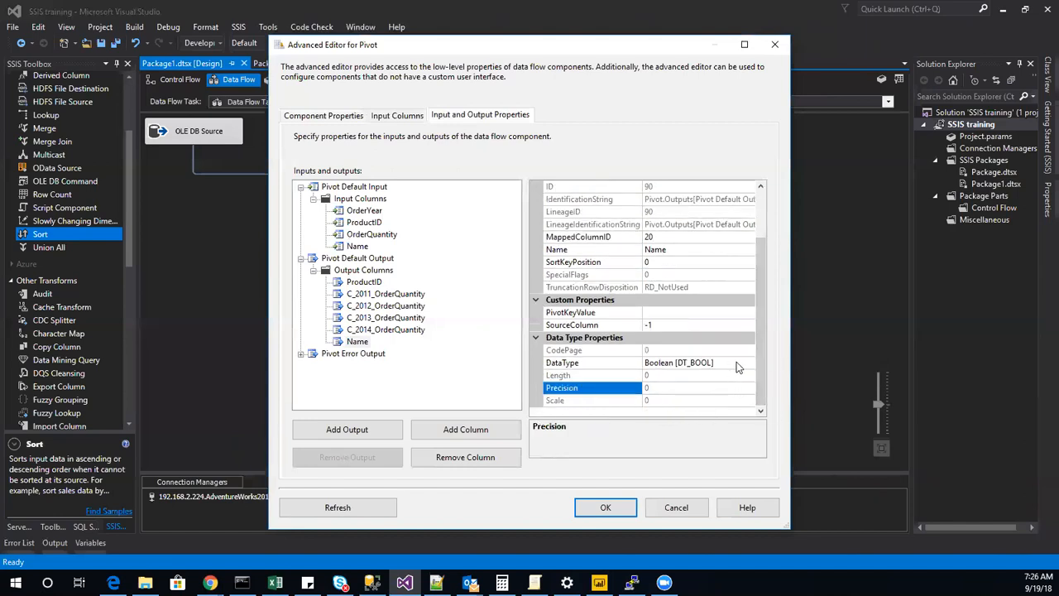
click(737, 362)
click(749, 362)
scroll(563, 451, down, 4)
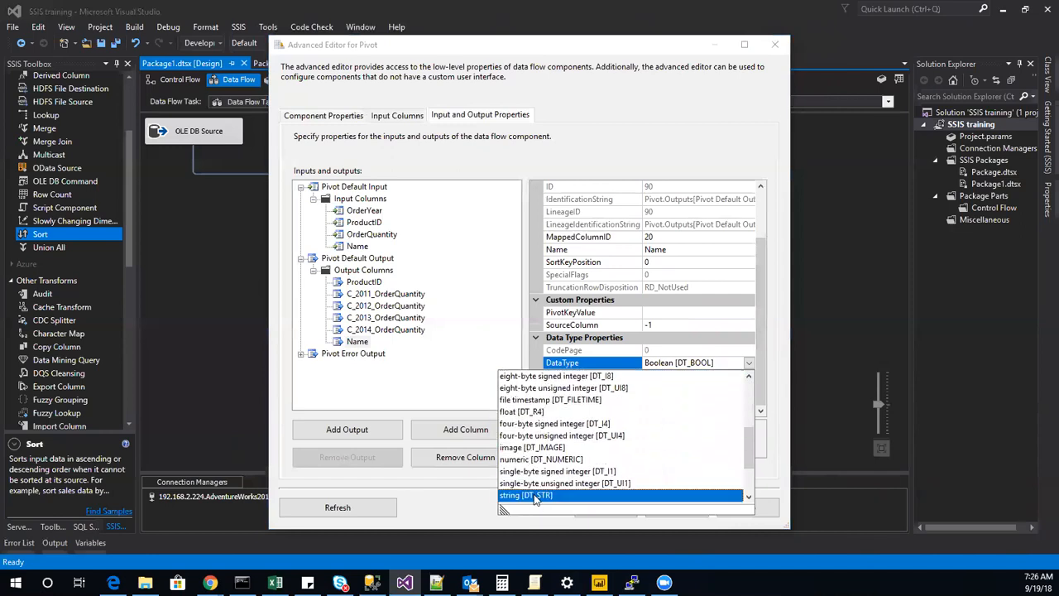
click(536, 495)
click(470, 307)
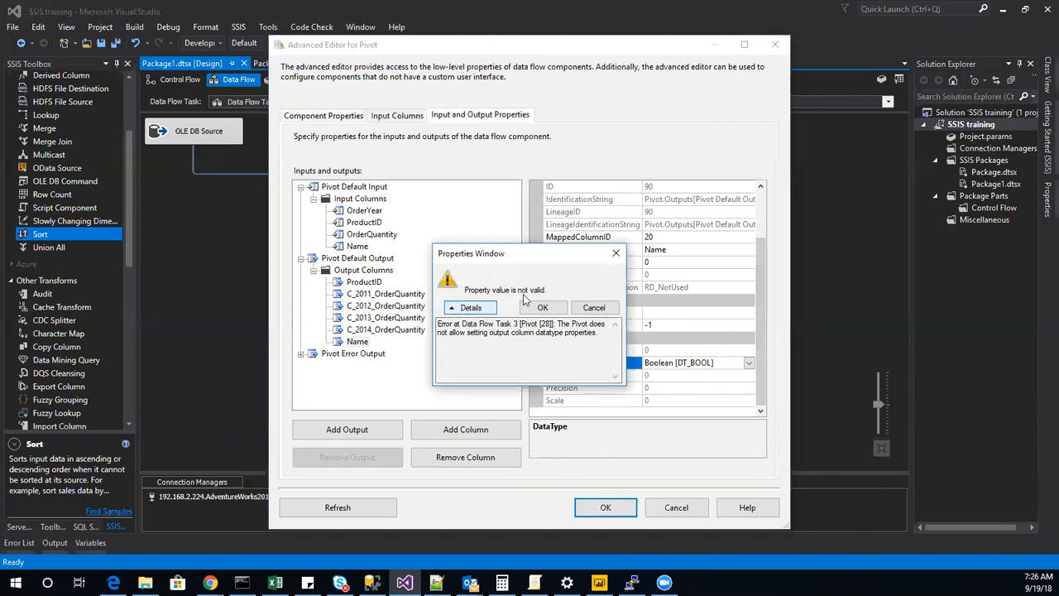
click(616, 252)
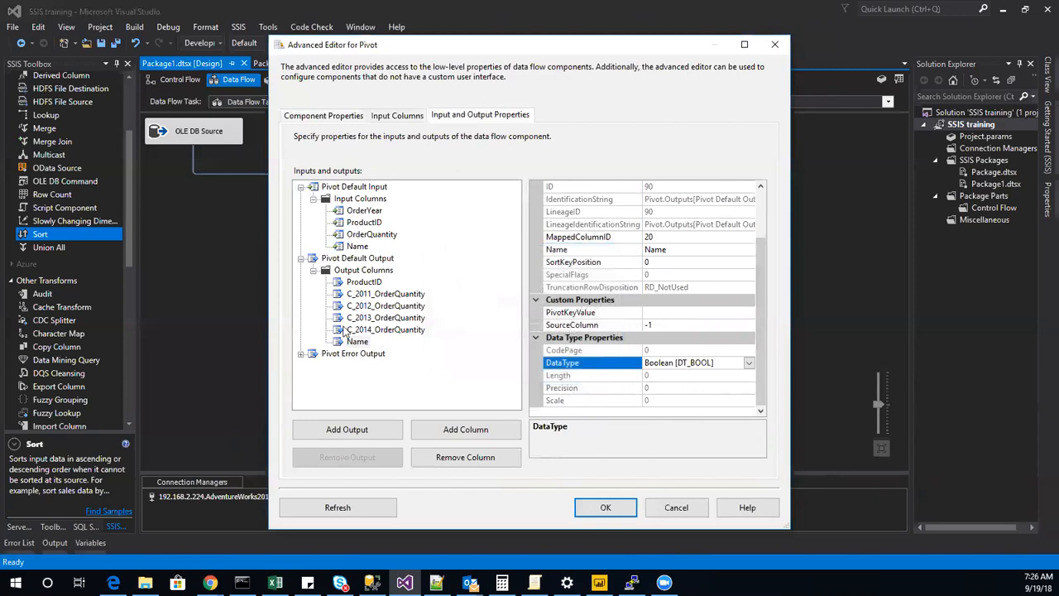
Compare the properties of the Name input column with those of the ProductID output and input columns.
click(358, 247)
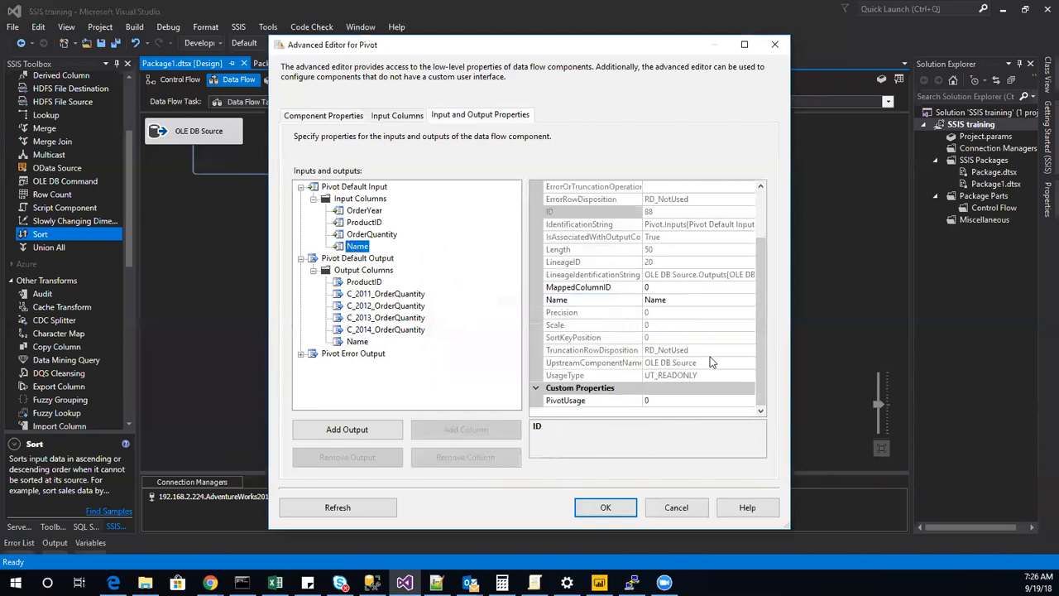
scroll(675, 350, up, 2)
click(364, 281)
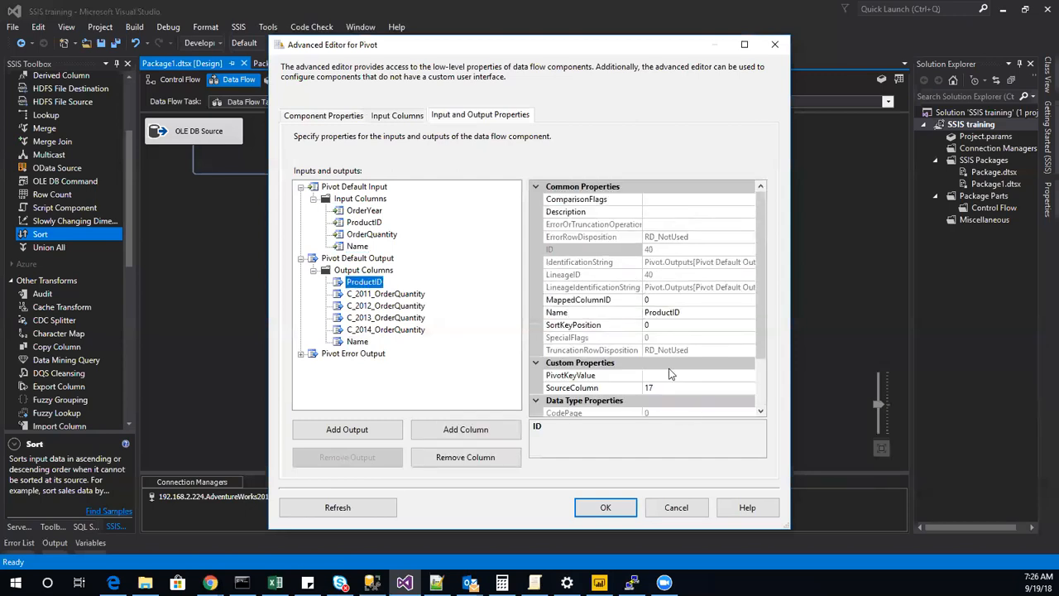
scroll(671, 399, down, 1)
scroll(670, 401, down, 1)
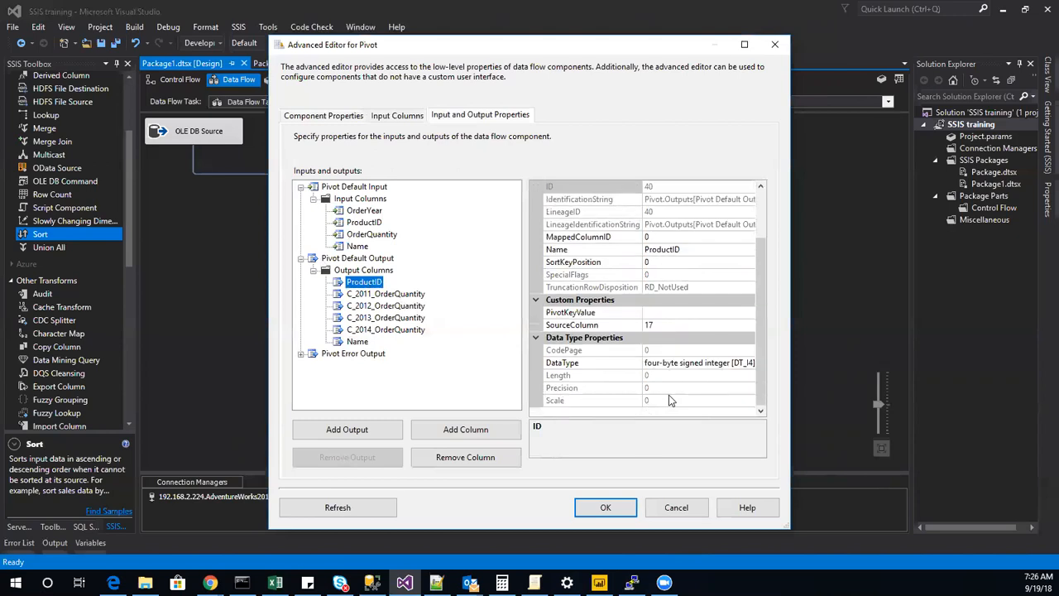
scroll(670, 400, up, 2)
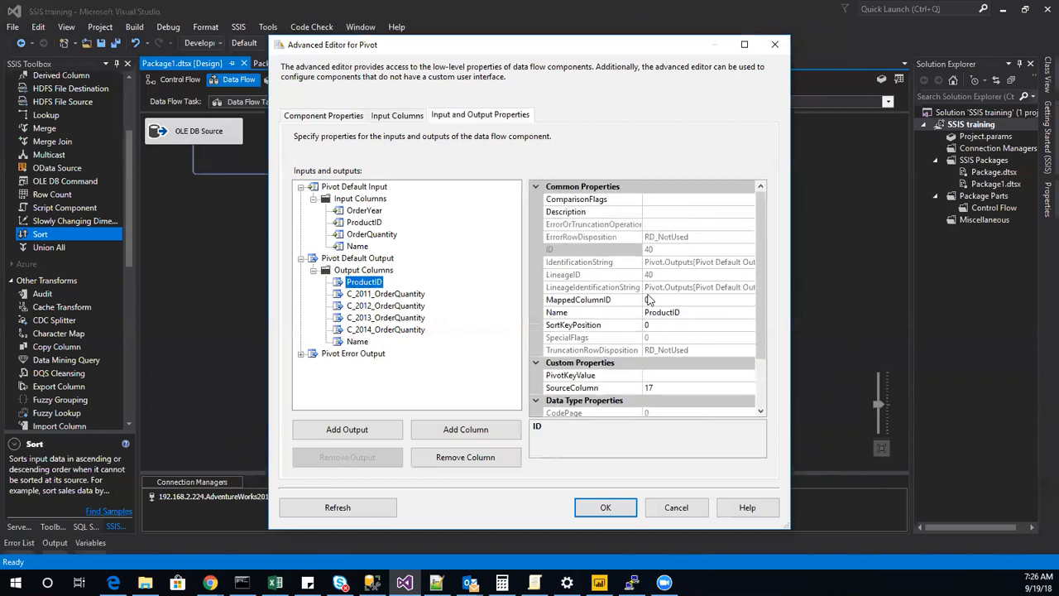
click(371, 223)
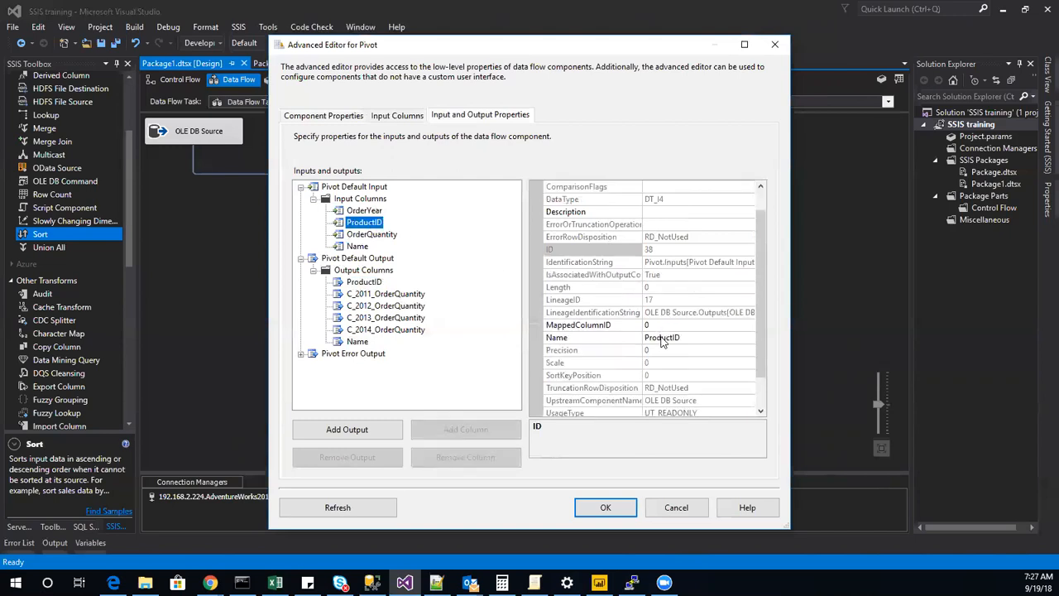
scroll(662, 341, down, 1)
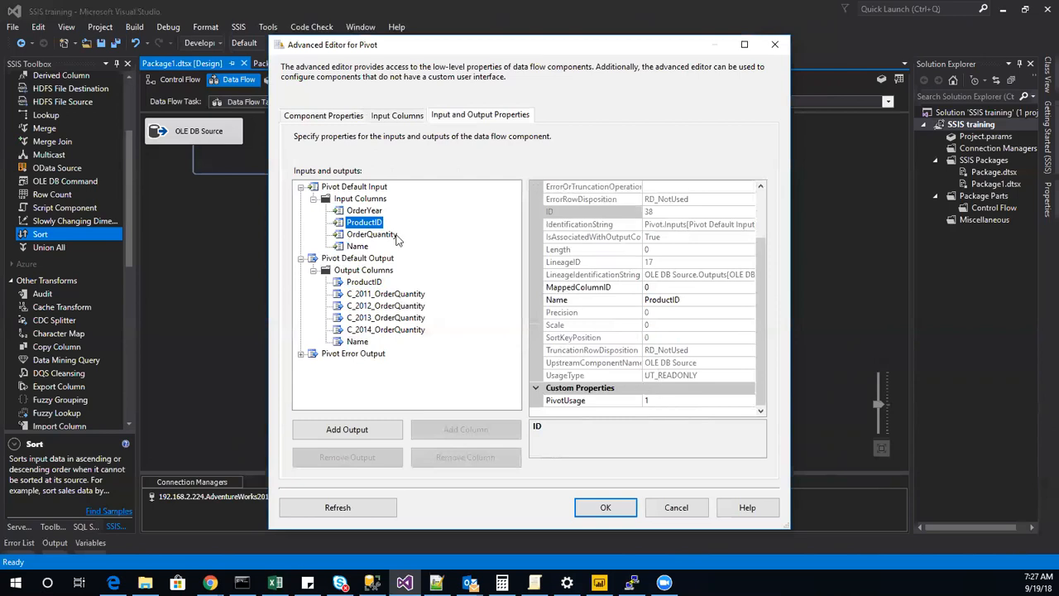
Set the Name input column's PivotUsage to 1.
click(360, 246)
click(678, 400)
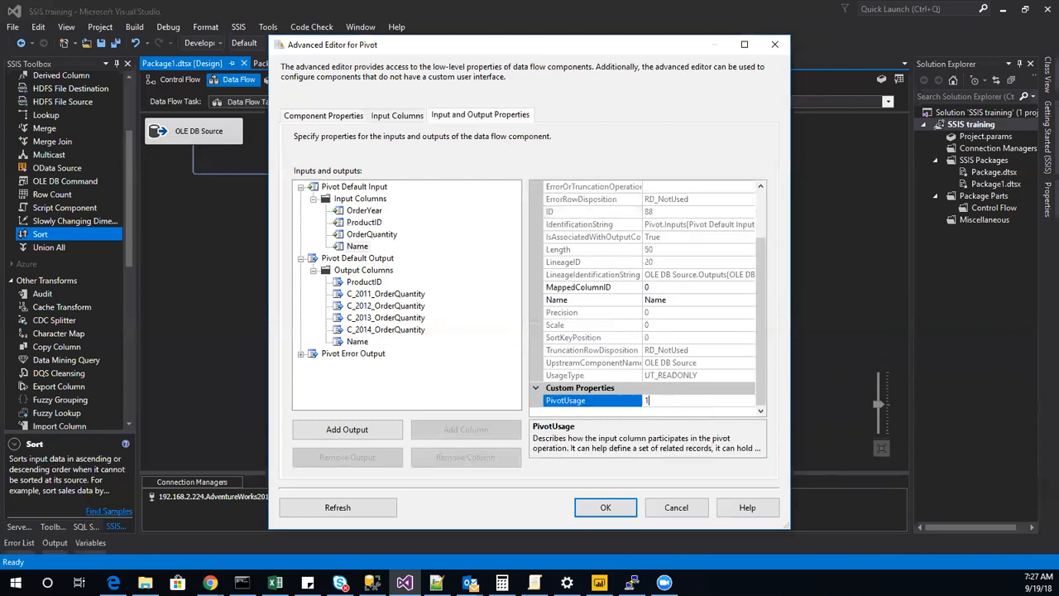
click(452, 399)
Try to set the Name output column's DataType to a Unicode type and read the error details.
click(358, 341)
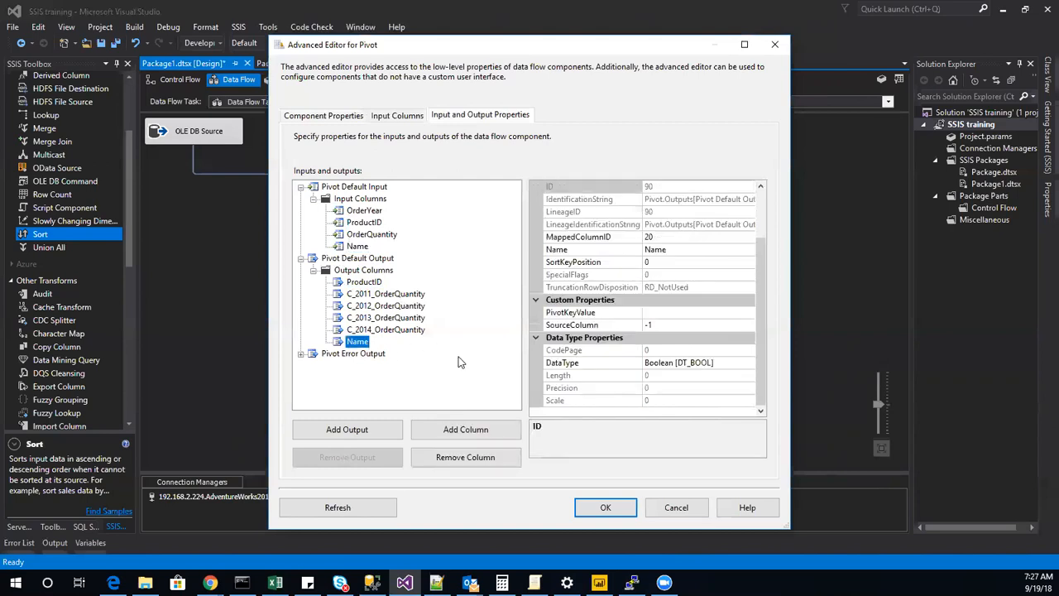
click(733, 362)
click(749, 365)
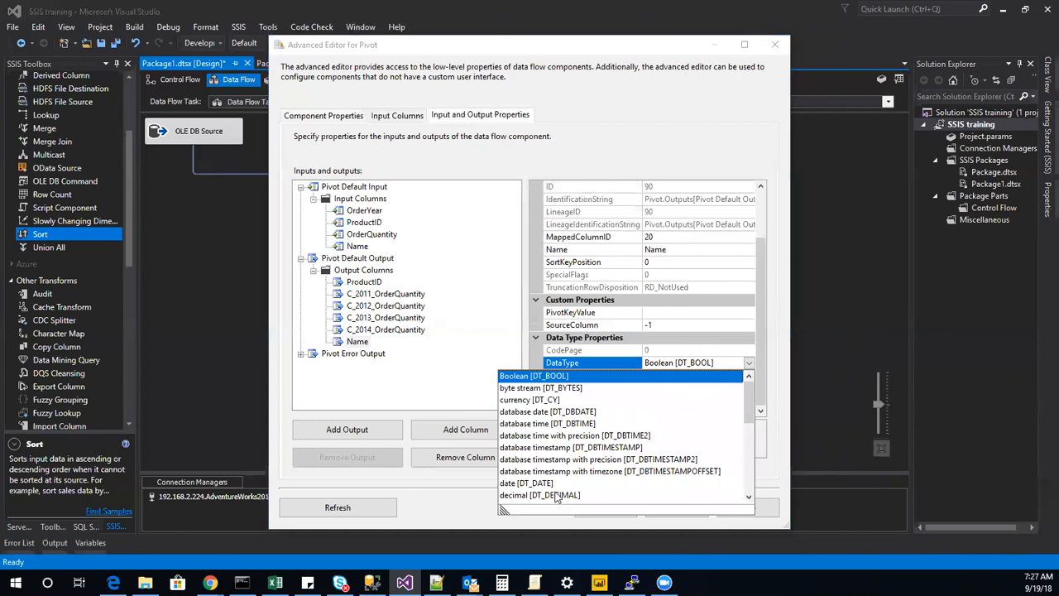
scroll(554, 493, down, 4)
scroll(558, 493, down, 1)
scroll(571, 447, down, 1)
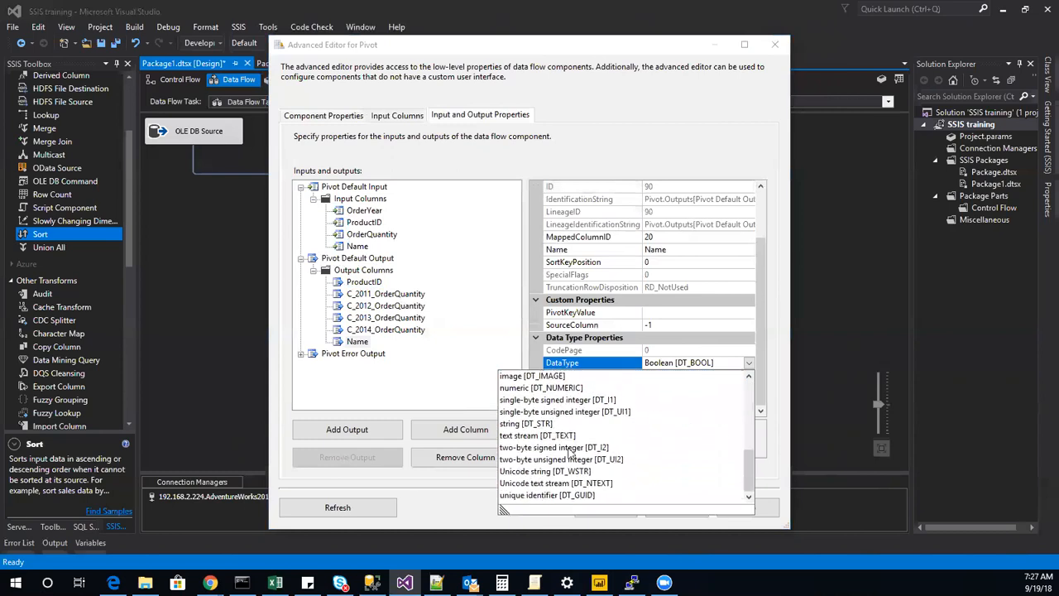
click(578, 480)
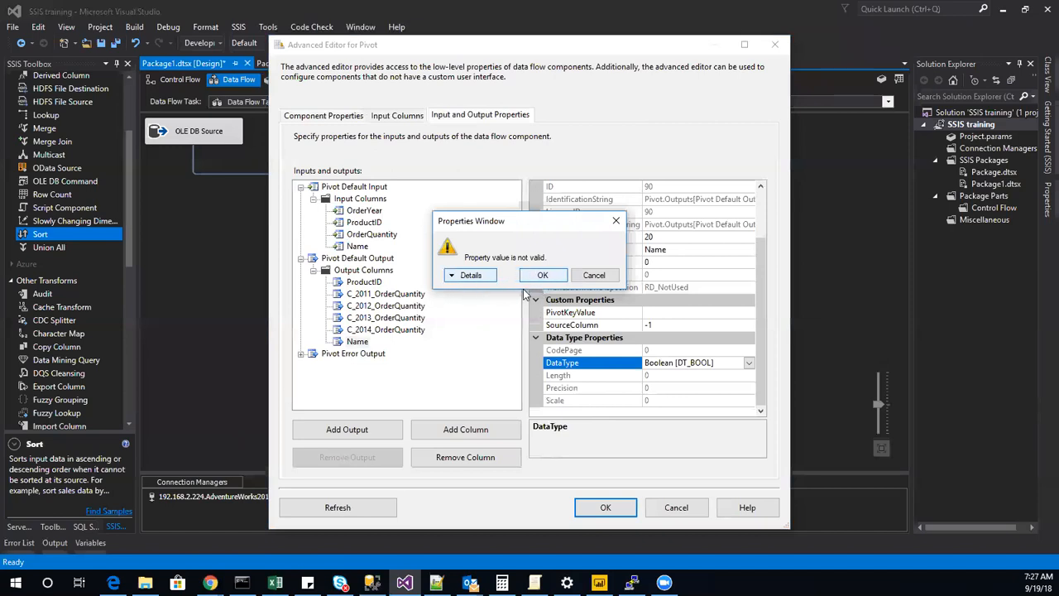
click(456, 276)
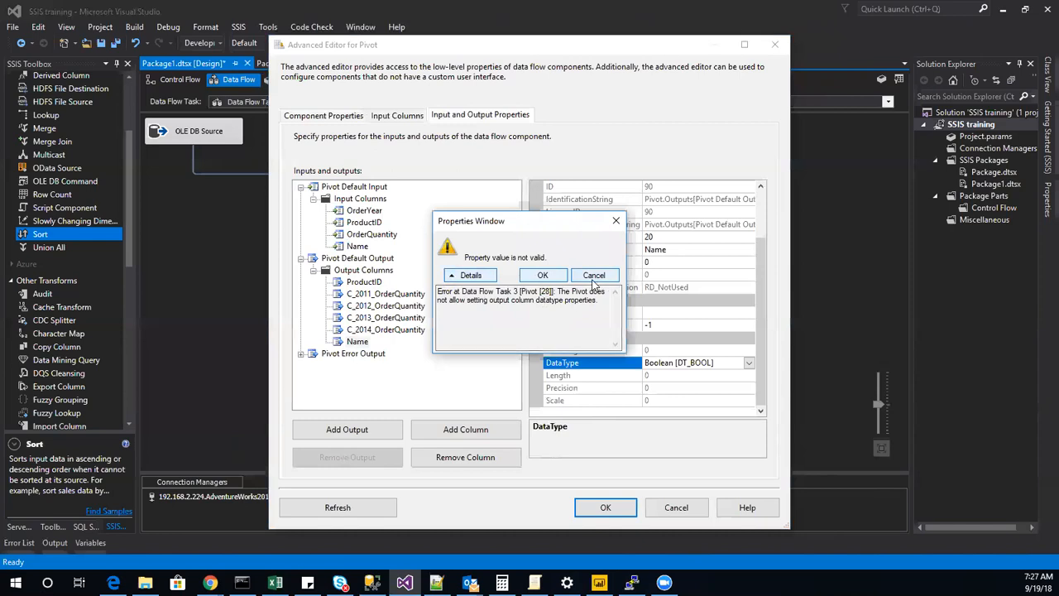
click(616, 221)
Review the Name output column's properties and apply the Advanced Editor changes to the Pivot.
scroll(642, 351, up, 2)
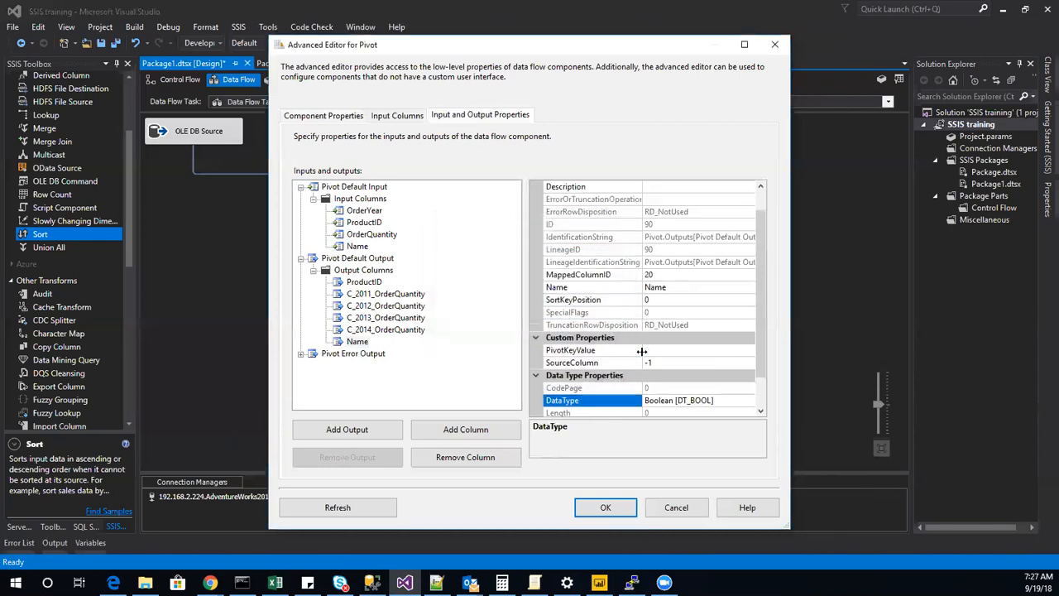
scroll(617, 315, down, 1)
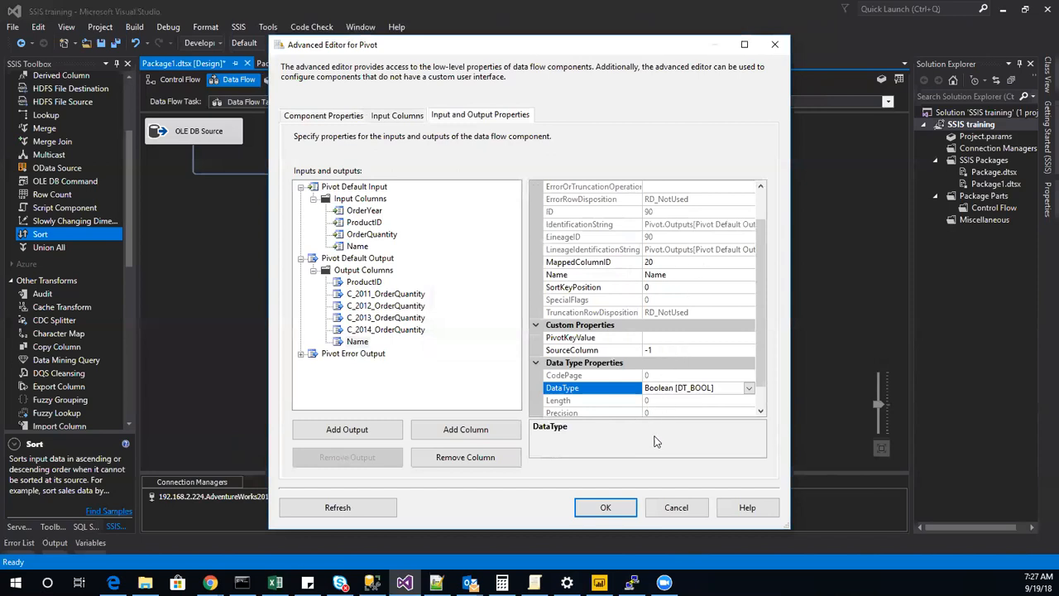
click(625, 511)
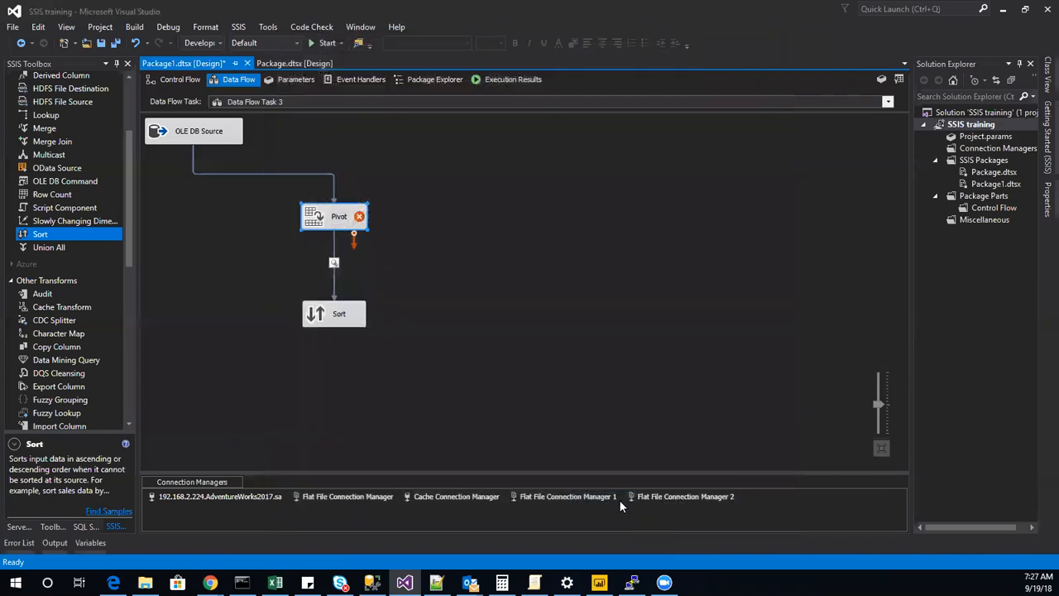
Review the Set Key column choices in the basic Pivot editor and close it without changes.
double_click(344, 225)
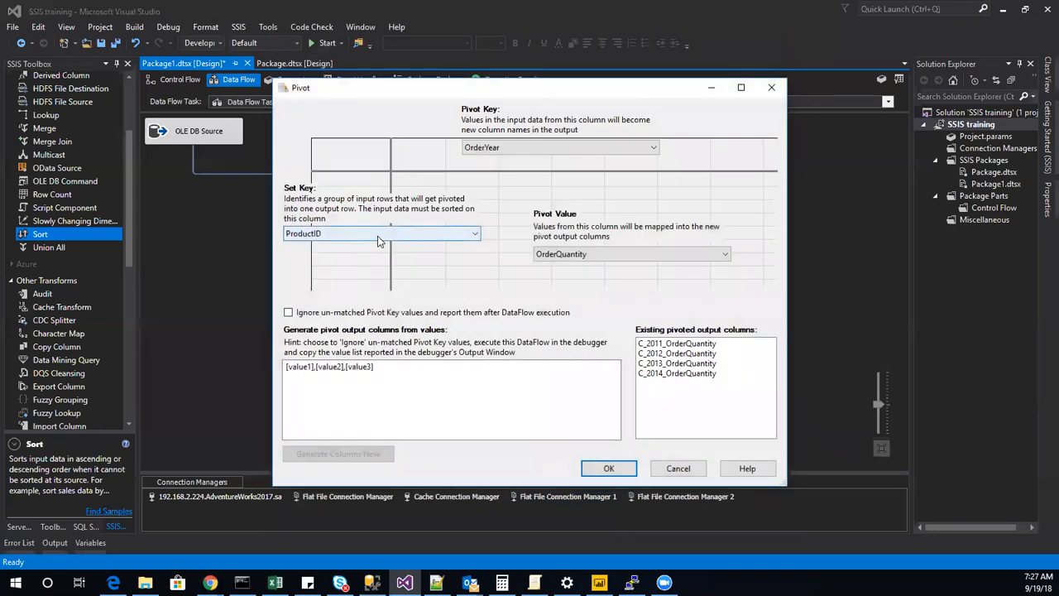
click(377, 236)
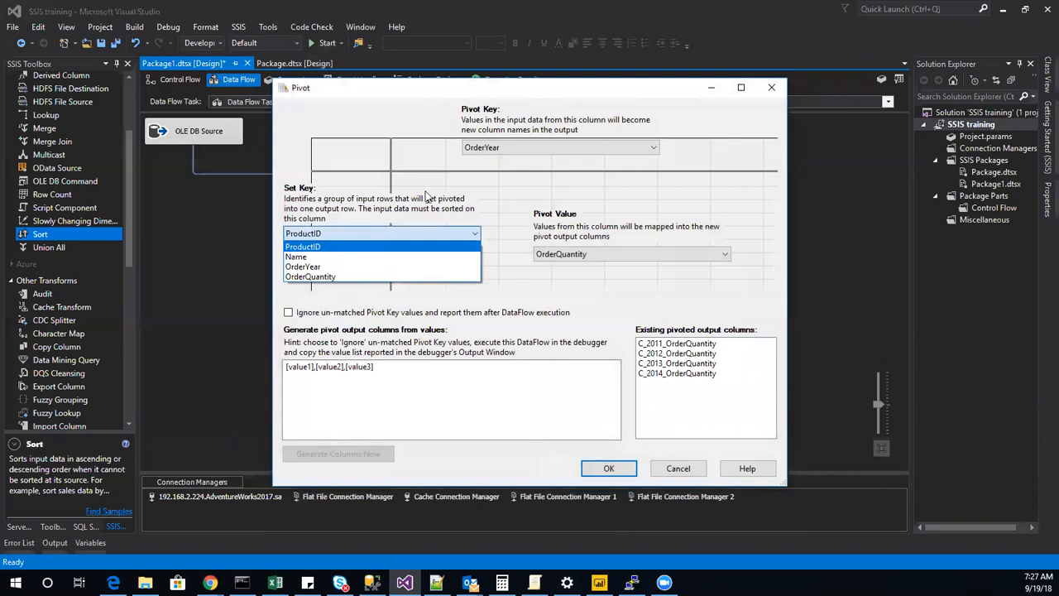
click(323, 105)
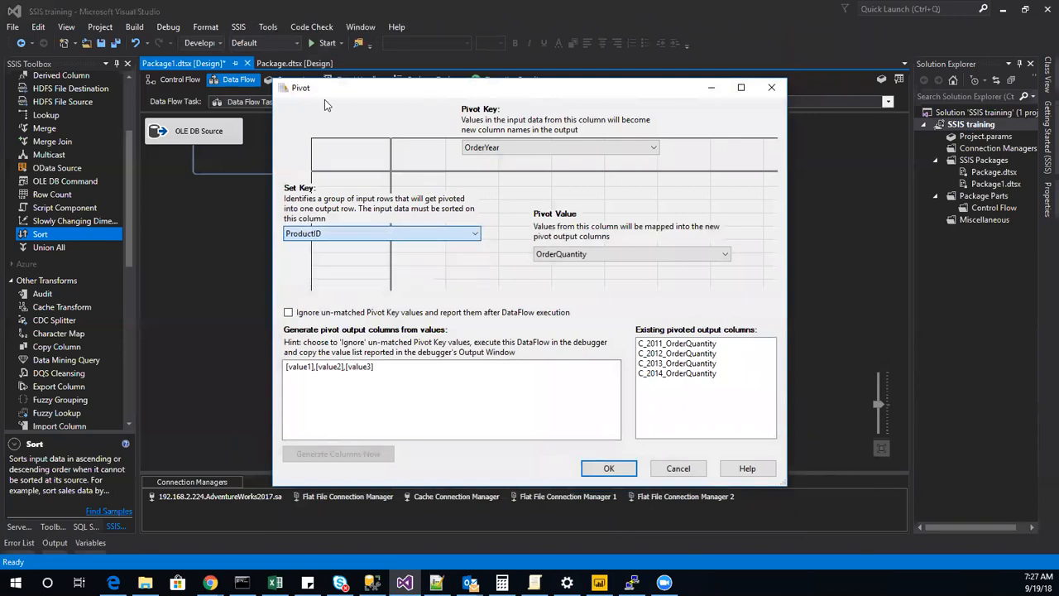
click(674, 468)
Reopen the Pivot's Advanced Editor and show the properties of the Name column under Pivot Default Input.
right_click(333, 207)
click(364, 229)
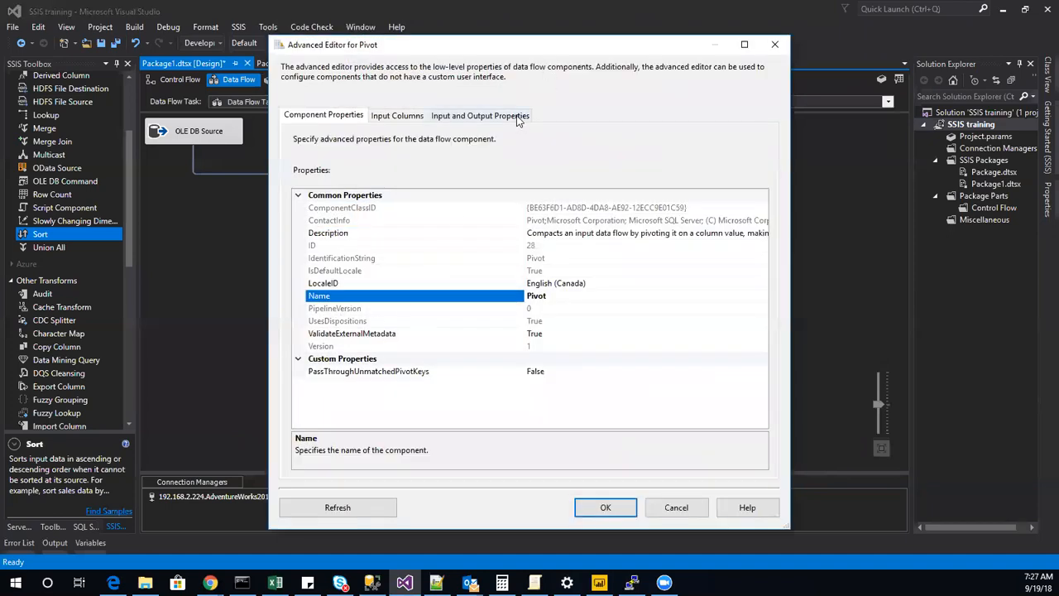
click(480, 116)
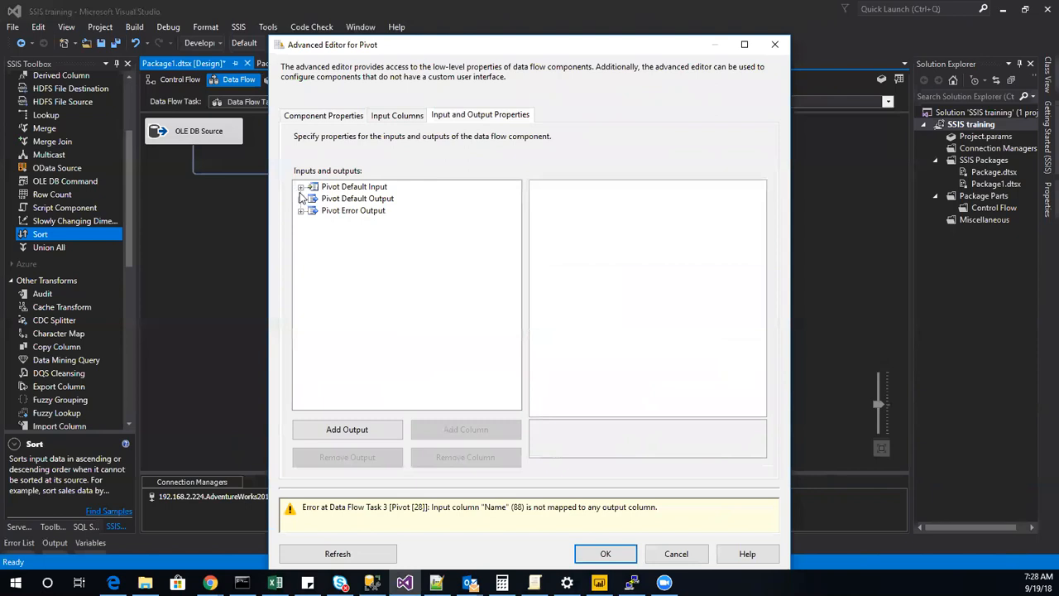
click(300, 187)
click(313, 199)
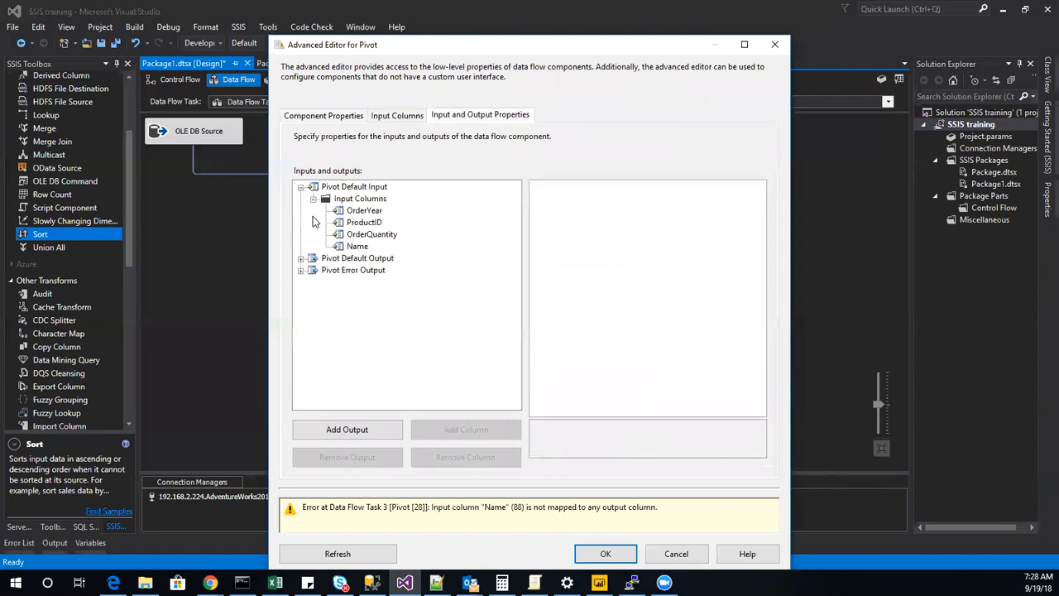
click(358, 247)
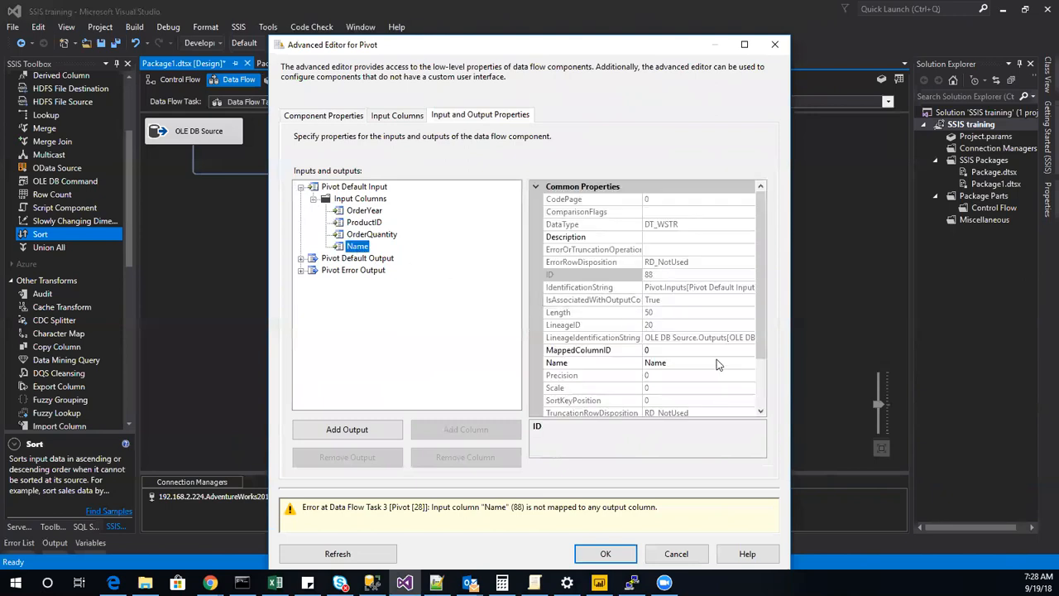
Set the Name input column's MappedColumnID to 90, matching the Name output column's ID, and apply the change.
click(681, 351)
drag(681, 354, 527, 352)
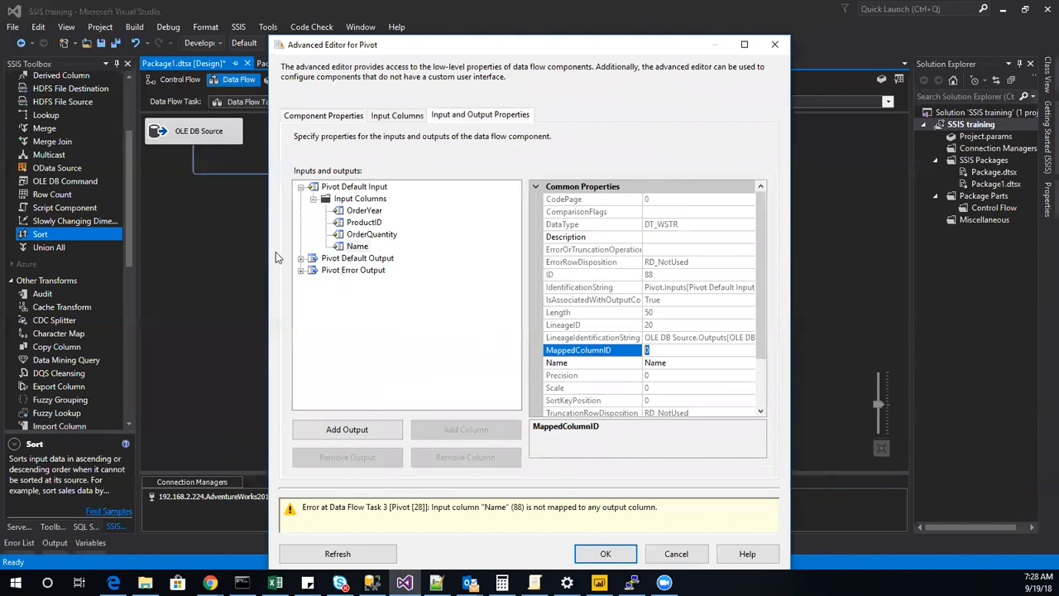
click(302, 263)
click(301, 259)
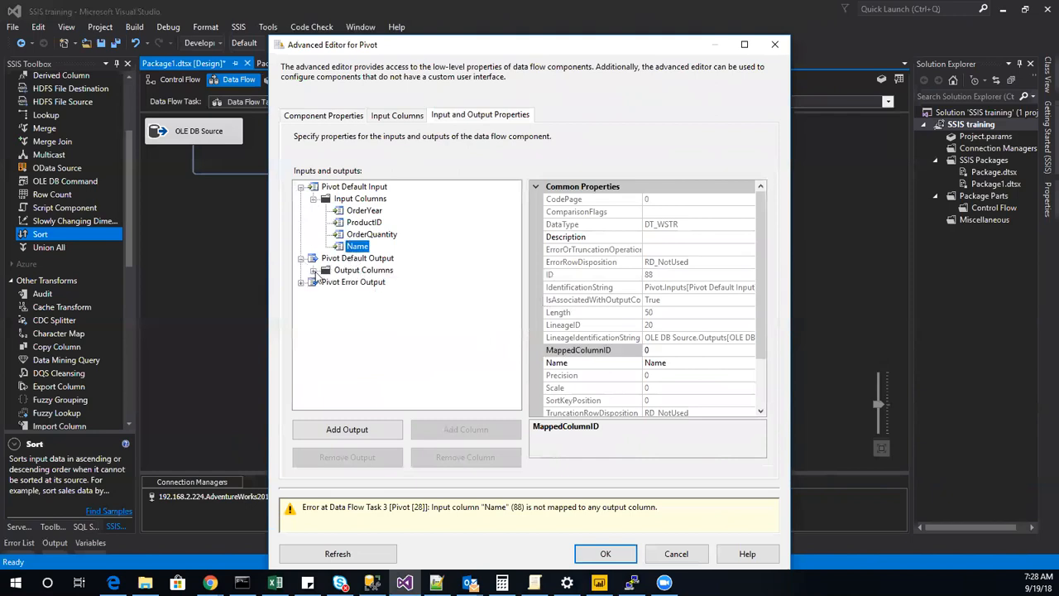
click(313, 270)
click(361, 342)
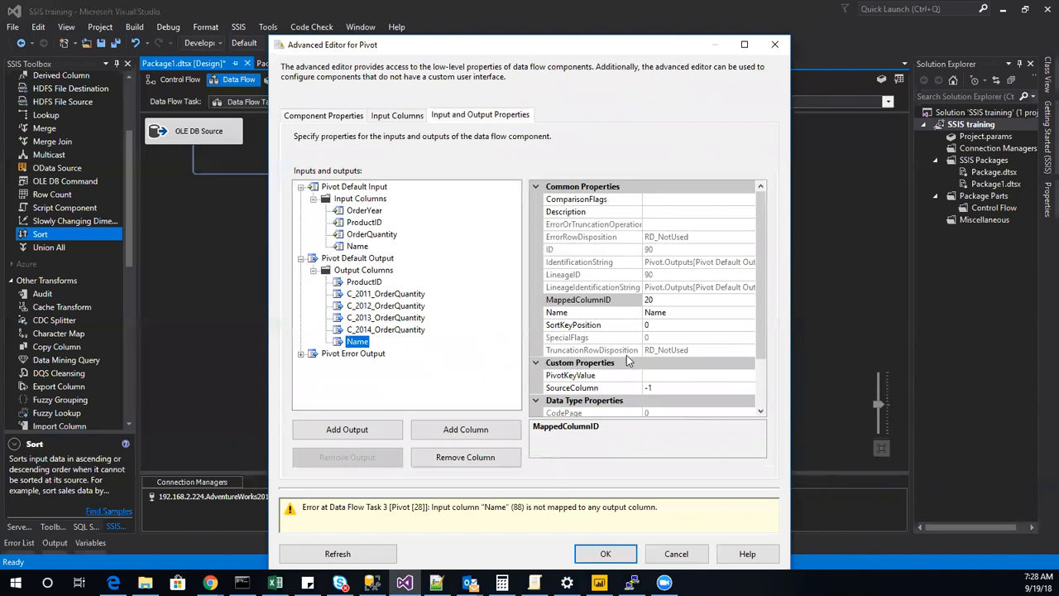
click(354, 247)
click(662, 311)
click(662, 300)
text(90)
click(605, 554)
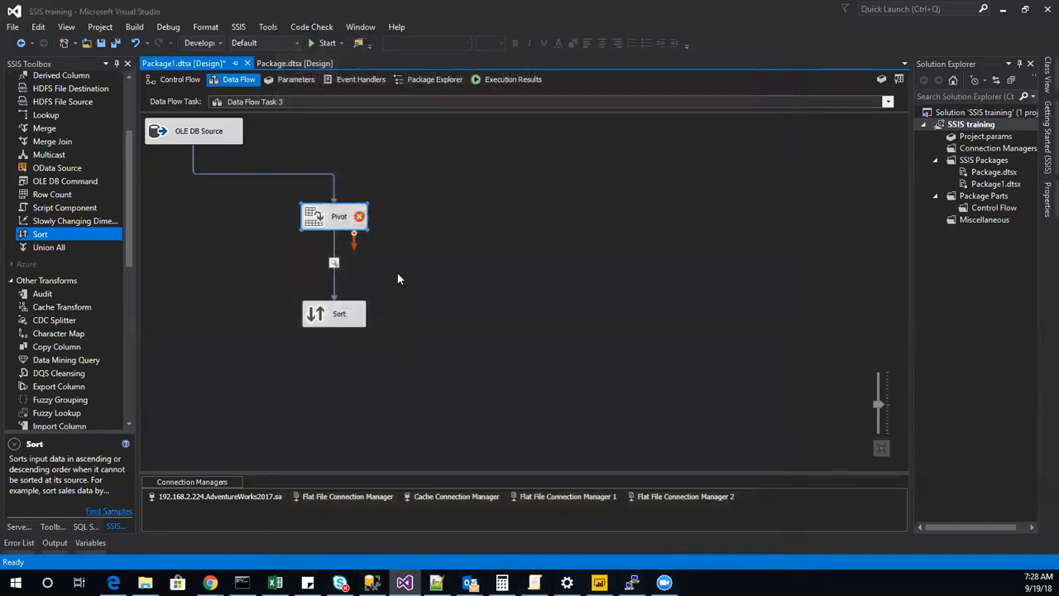
Check the error flagged on the Pivot component, briefly opening and closing its basic editor.
mouse_move(361, 218)
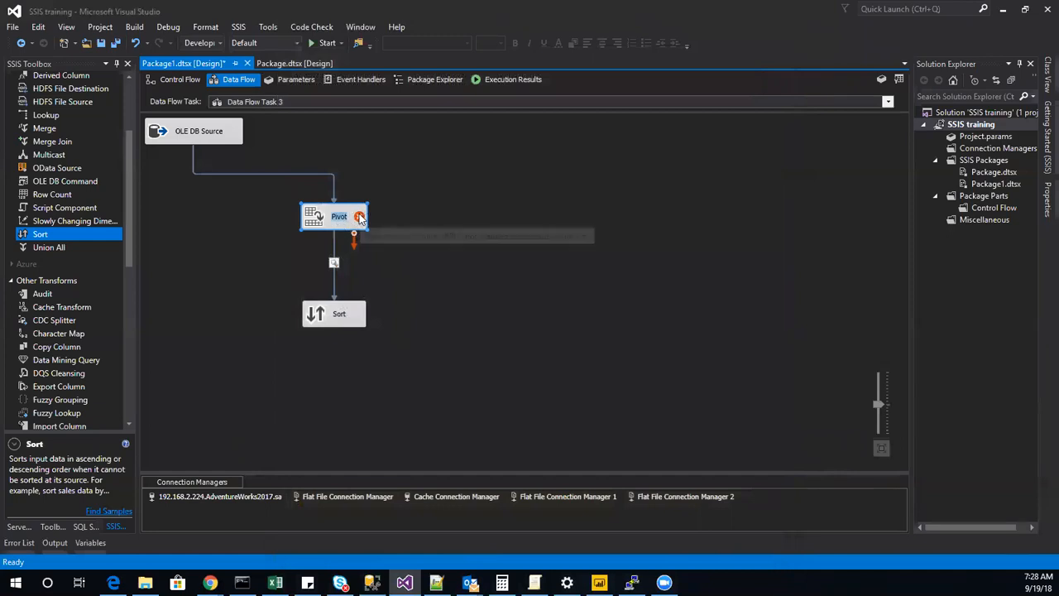
double_click(316, 222)
click(599, 477)
Reopen the Pivot's Advanced Editor and compare the Name column's properties under Pivot Default Input and Pivot Default Output.
right_click(334, 217)
click(393, 240)
click(470, 116)
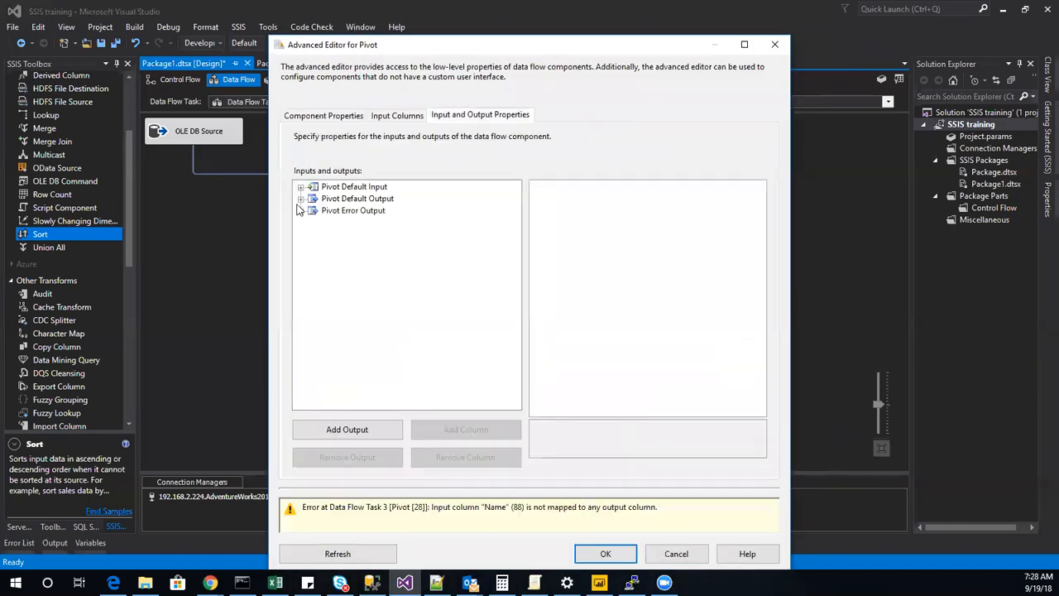
click(301, 187)
click(312, 200)
click(360, 246)
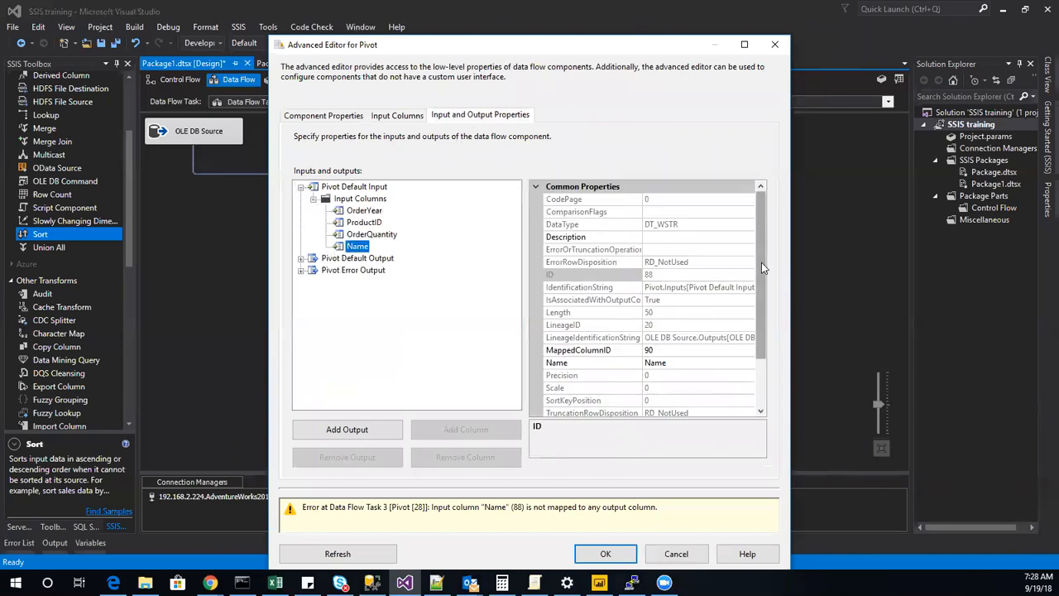
drag(761, 262, 771, 361)
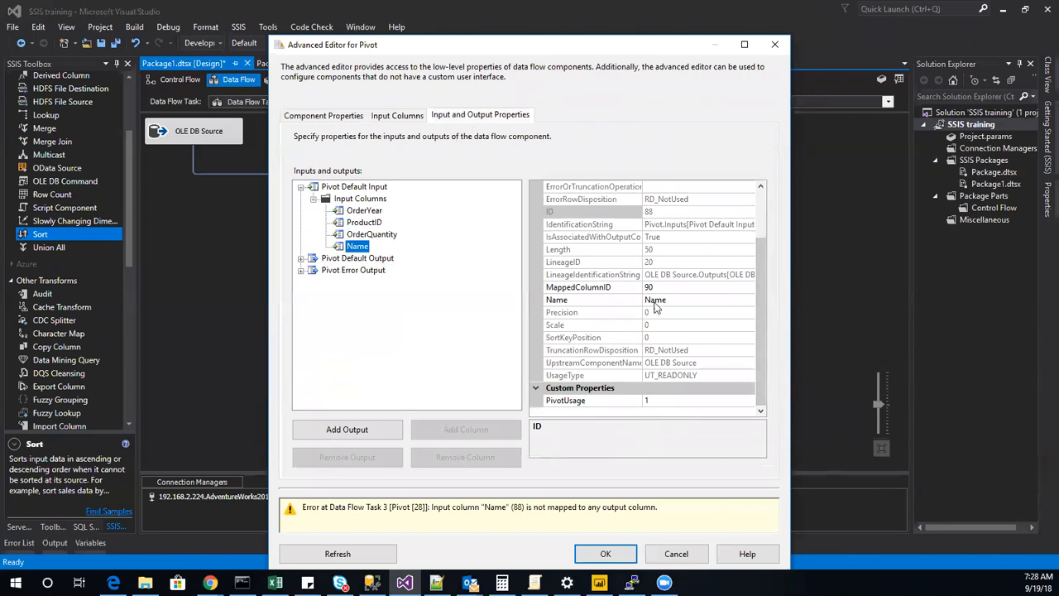
click(301, 258)
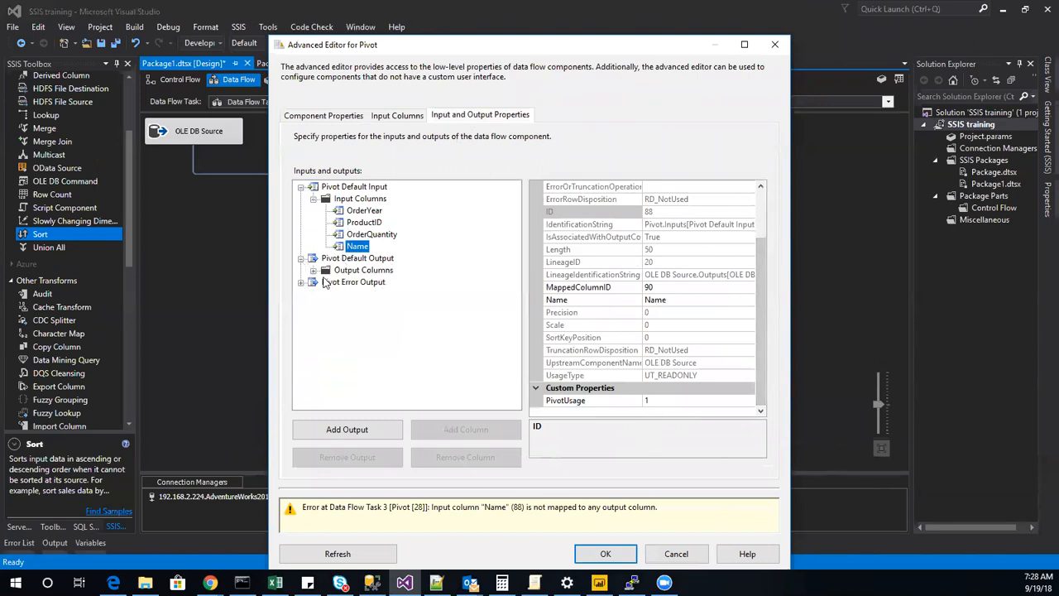
click(313, 271)
click(357, 341)
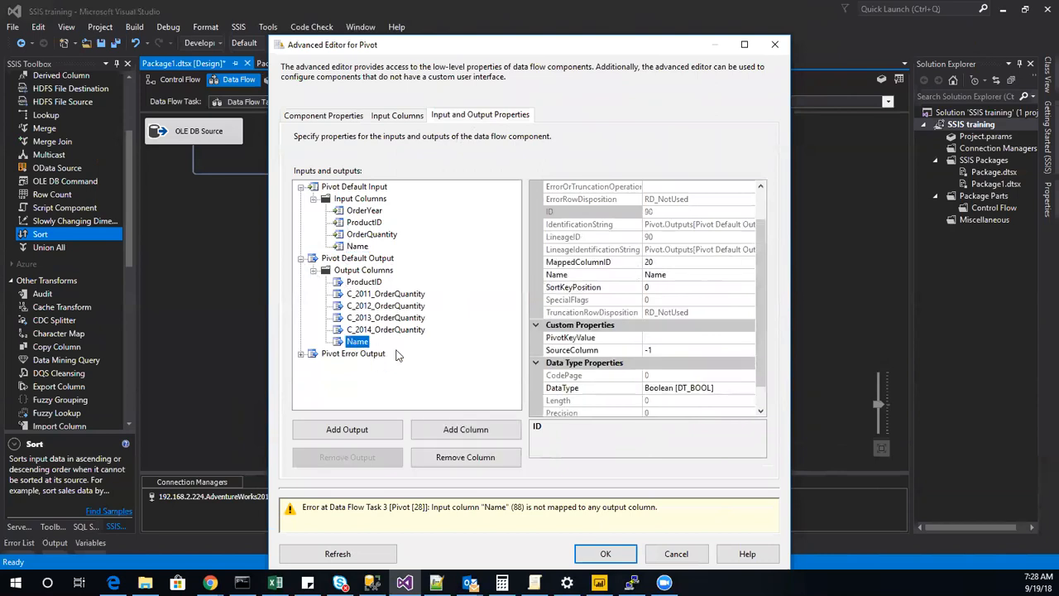
click(671, 262)
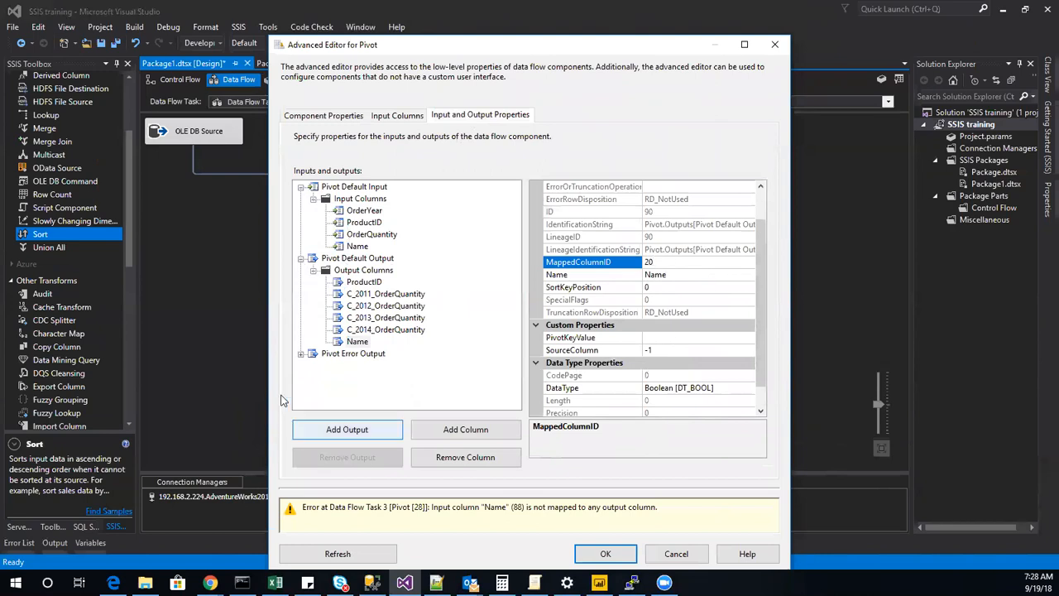
Check the ProductID input column's mapping as a reference and set the Name input column's MappedColumnID to 0.
click(364, 223)
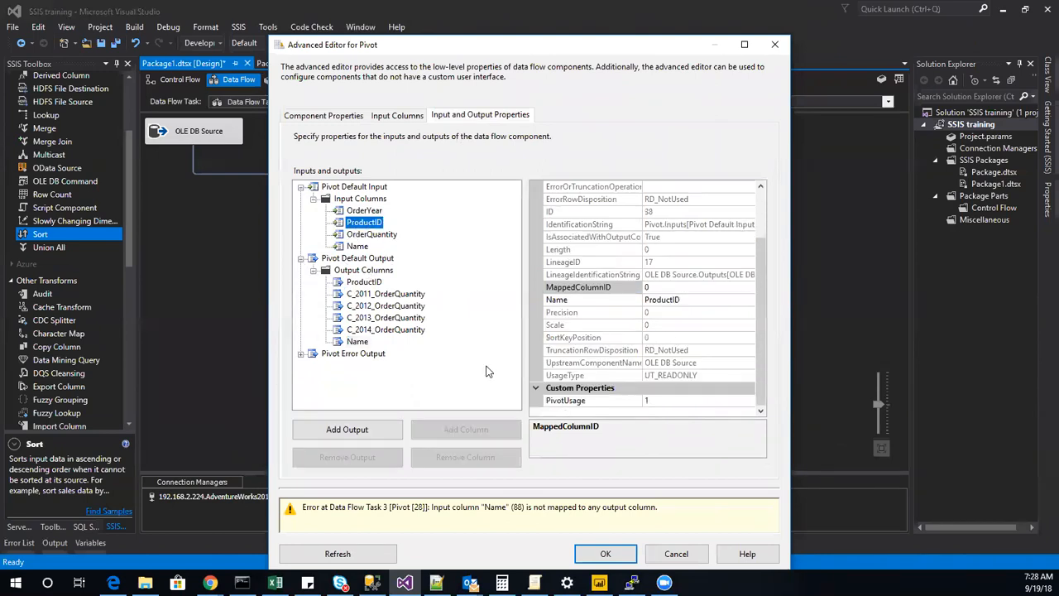
click(361, 247)
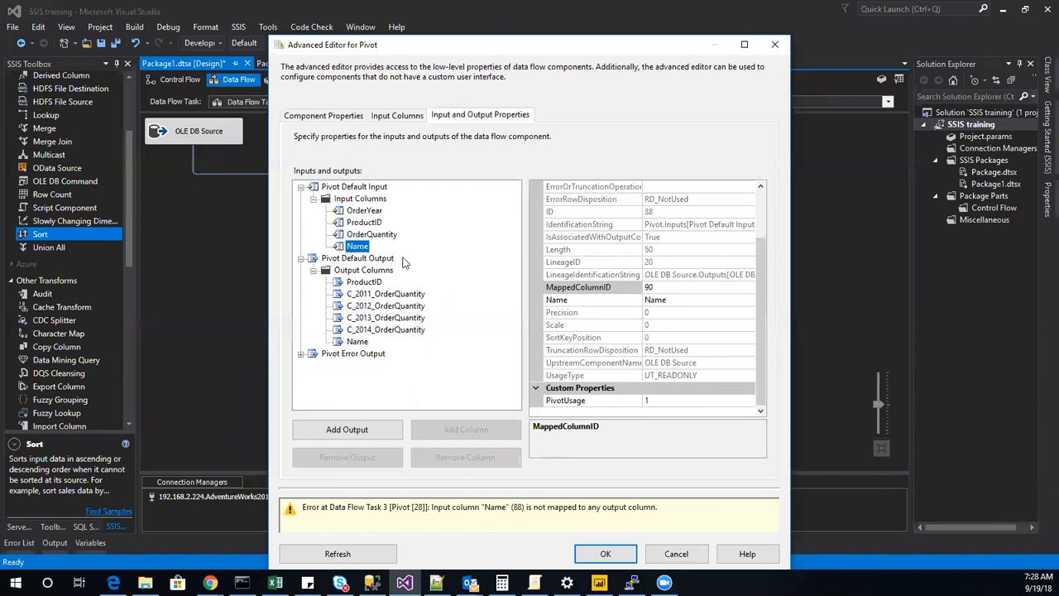
click(649, 287)
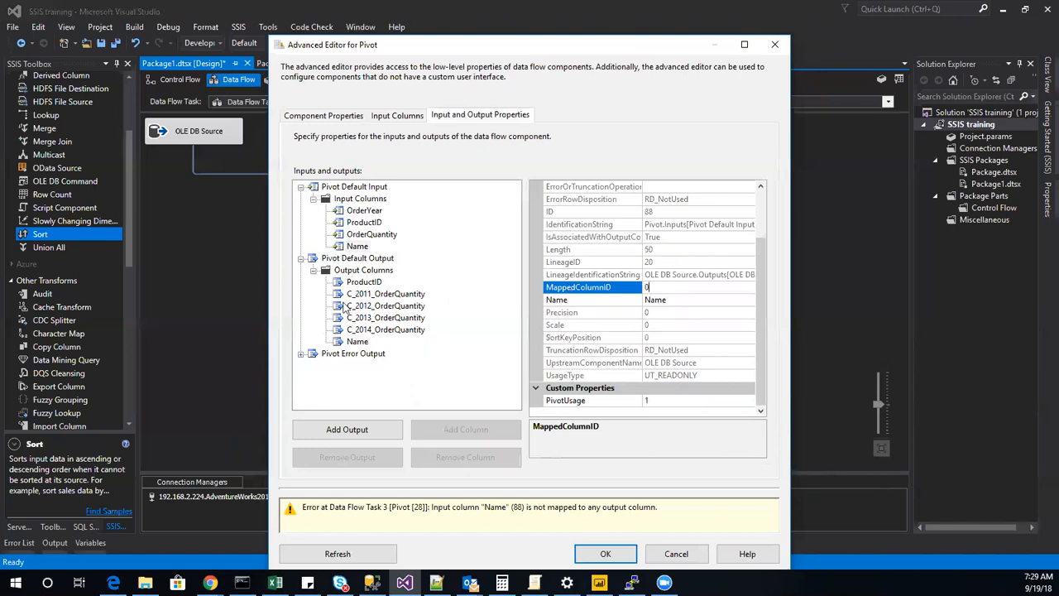
Using the ProductID output column as a model, set the Name output column's SourceColumn to 20, the Name input's LineageID, and apply the change.
click(374, 282)
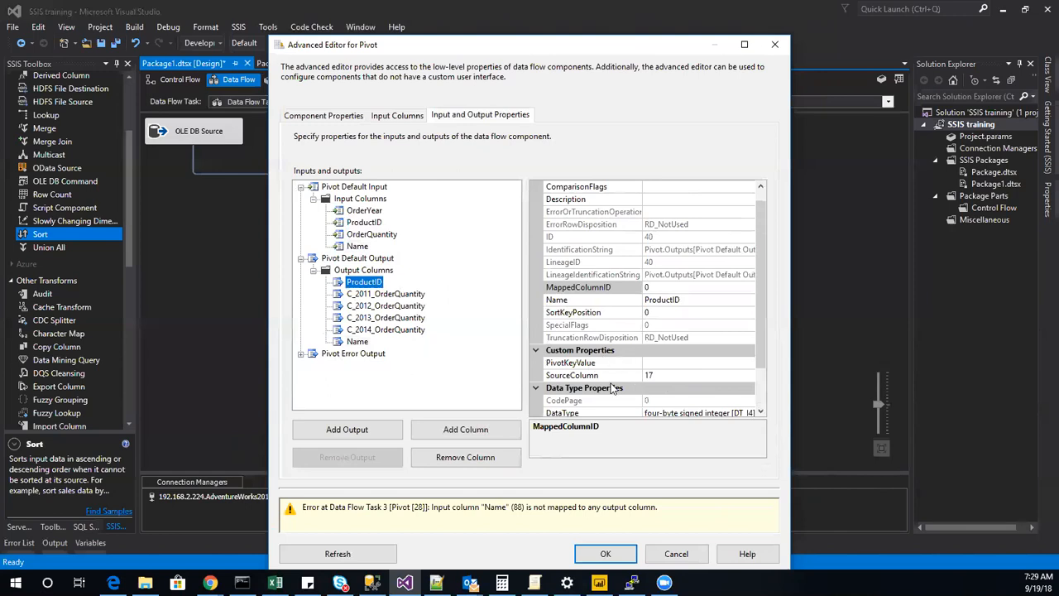
click(362, 345)
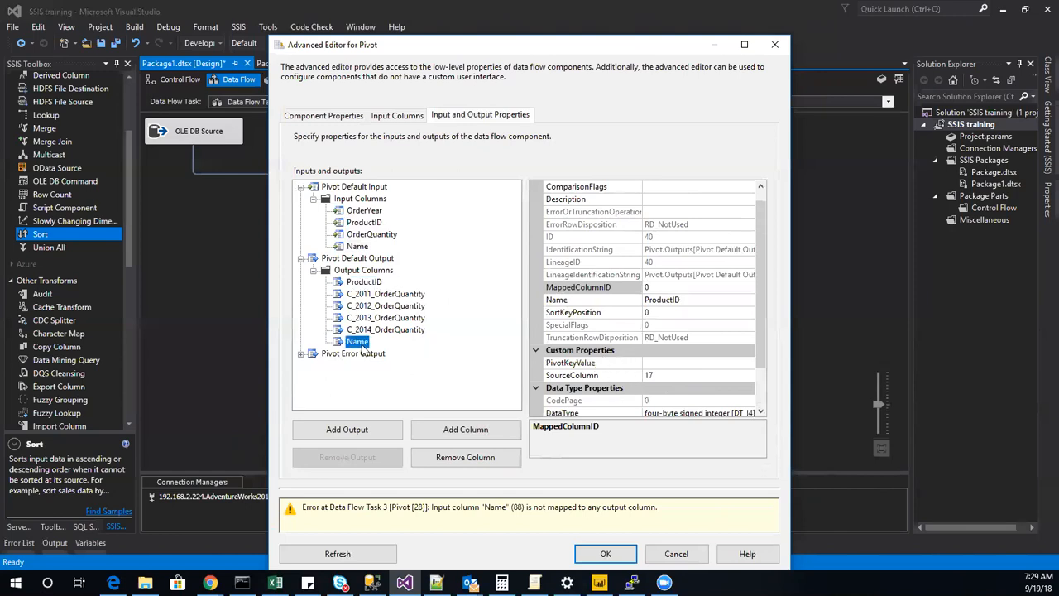
click(686, 376)
drag(537, 379, 451, 373)
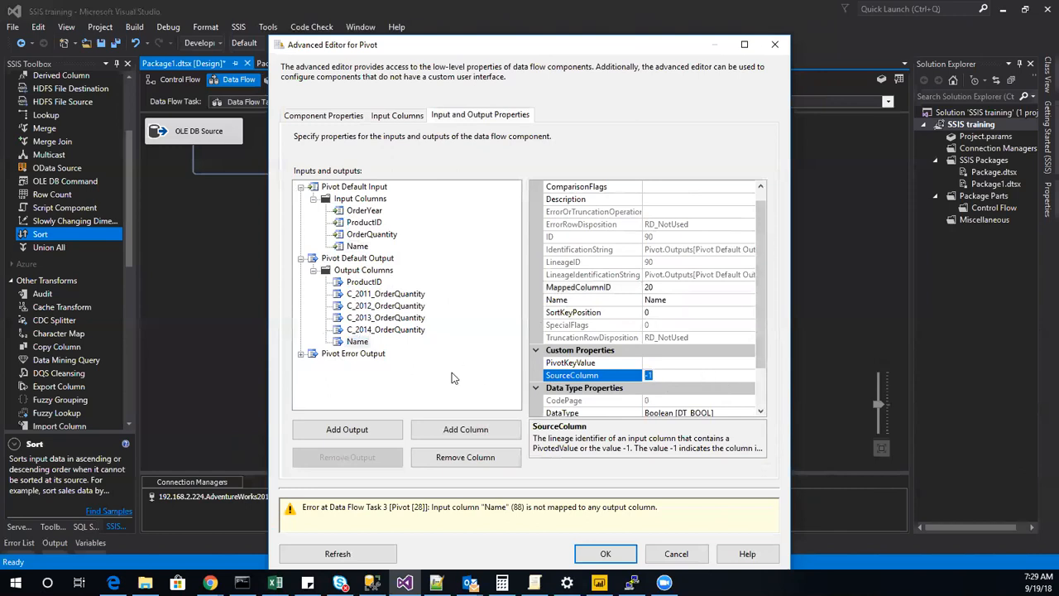
text(90)
click(366, 246)
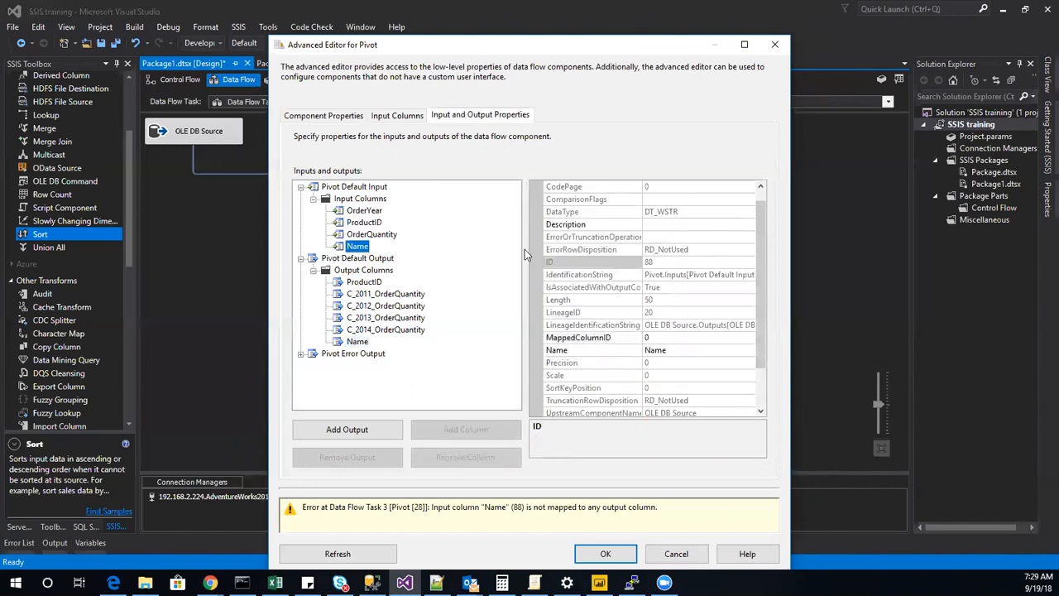
click(357, 342)
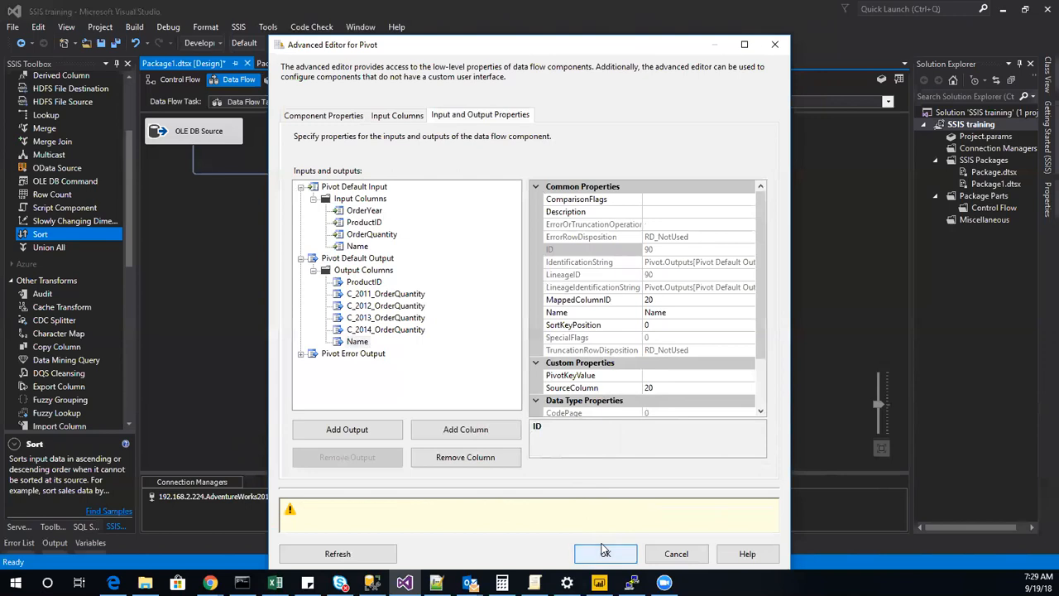
click(605, 552)
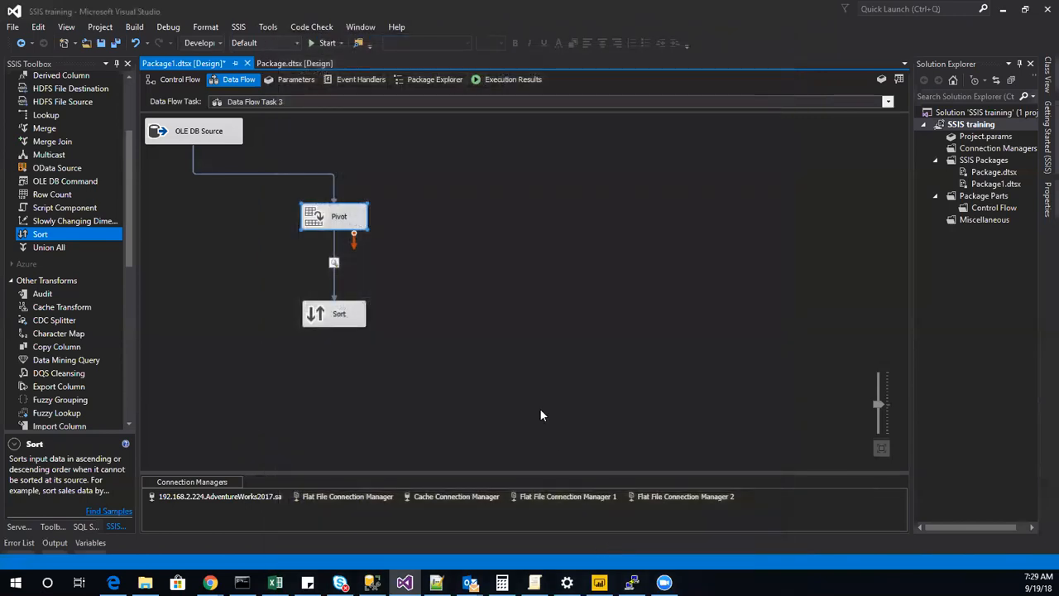
Check the Sort component and accept the column mappings in Resolve References for the path between Pivot and Sort.
click(326, 313)
click(429, 247)
click(588, 503)
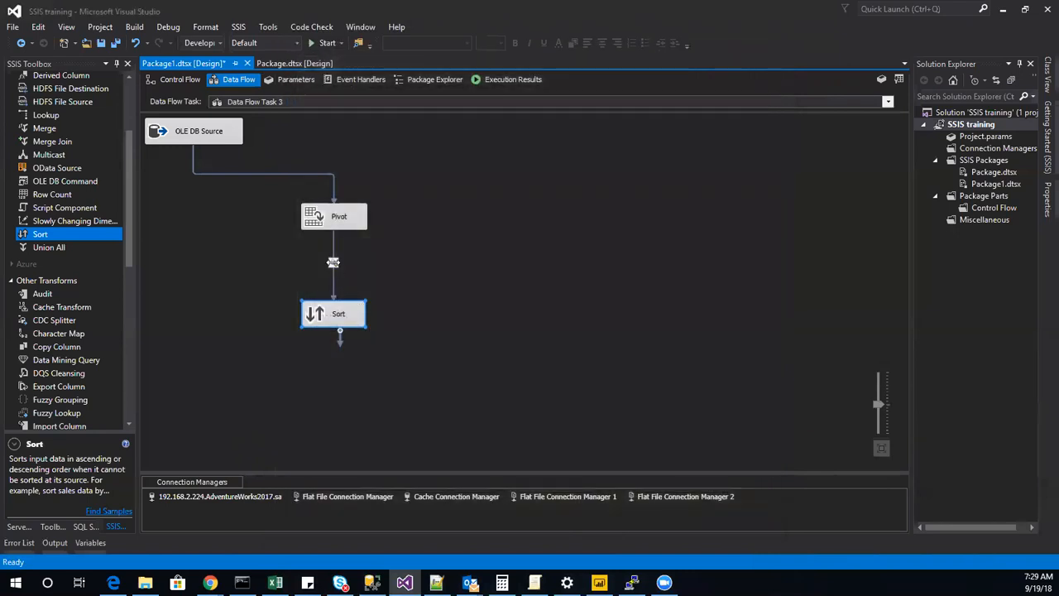
right_click(334, 263)
click(412, 290)
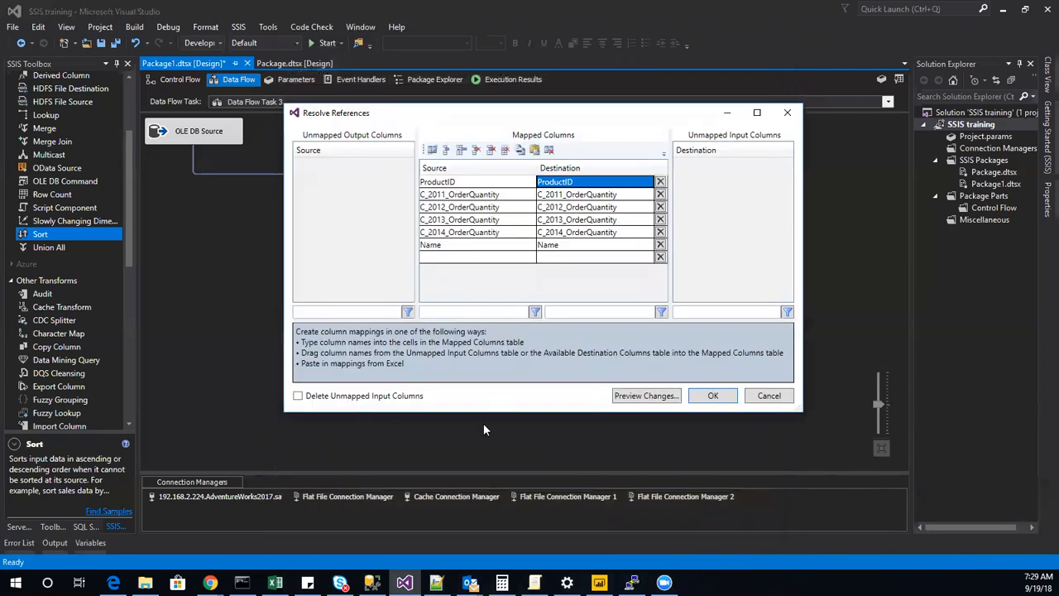
click(710, 398)
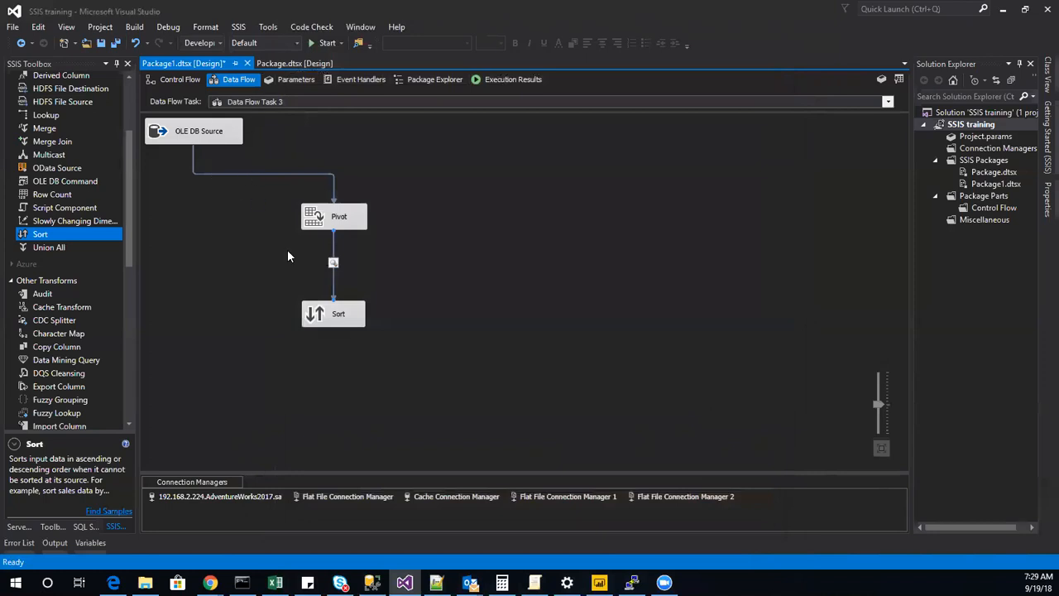
Disable and re-enable the data viewer on the path between Pivot and Sort.
right_click(331, 262)
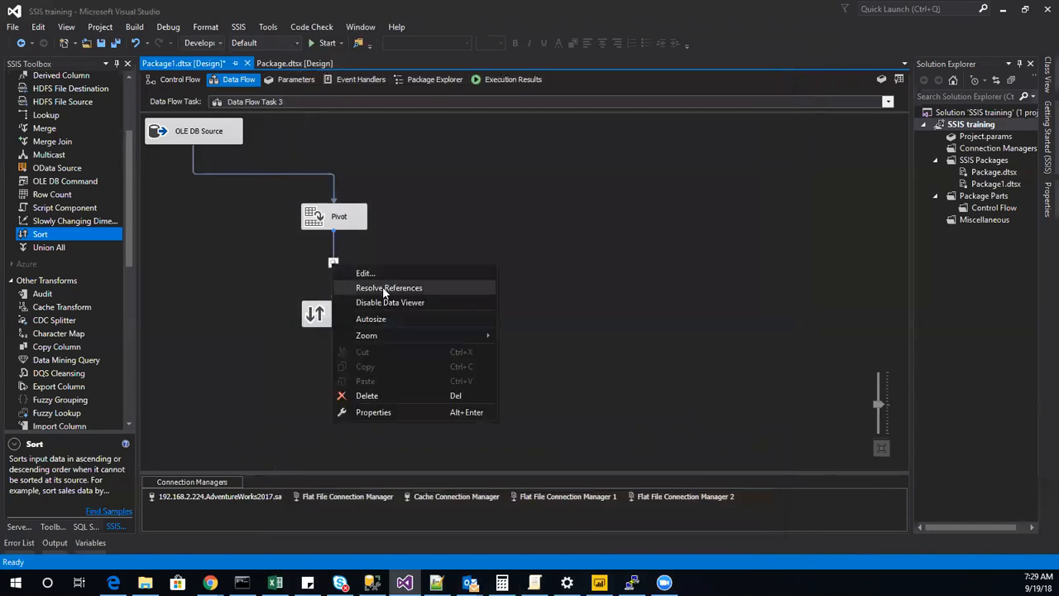
click(385, 303)
right_click(334, 262)
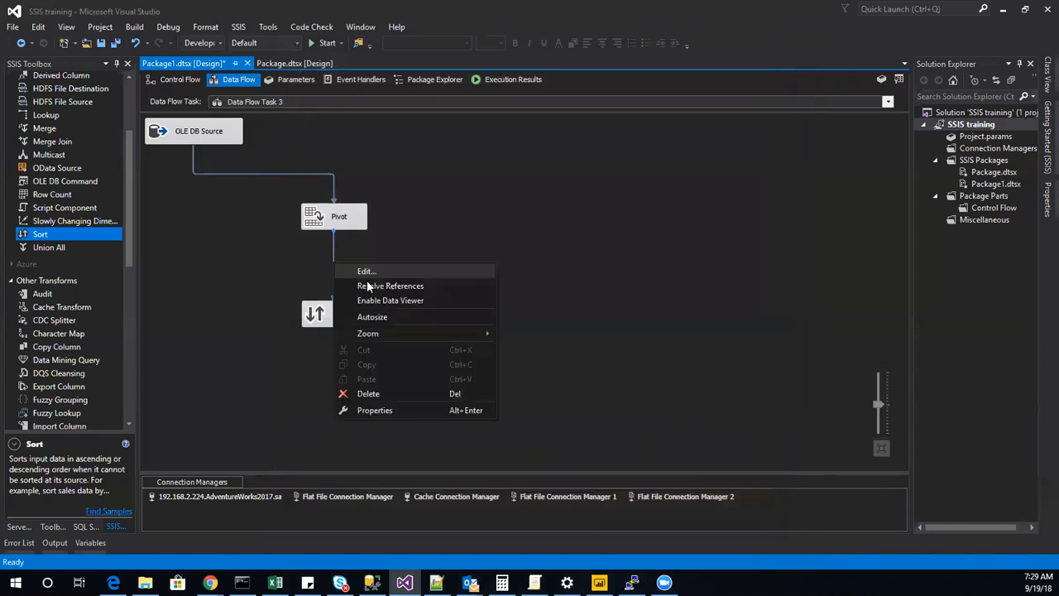
click(391, 301)
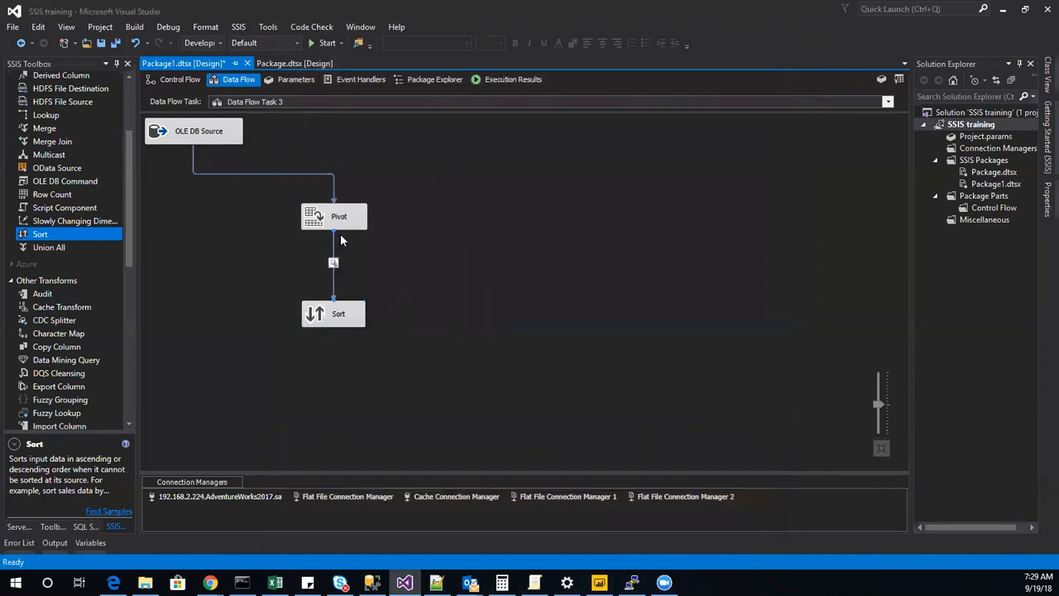
Execute Data Flow Task 3 to check the pivoted rows in the data viewer, close the viewer and stop debugging.
click(177, 79)
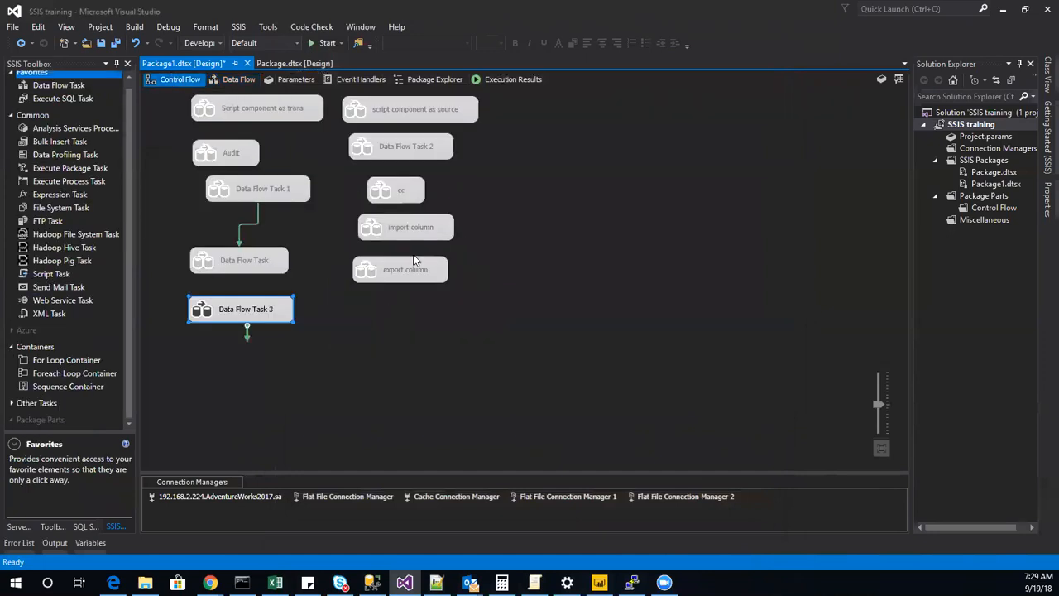
right_click(215, 313)
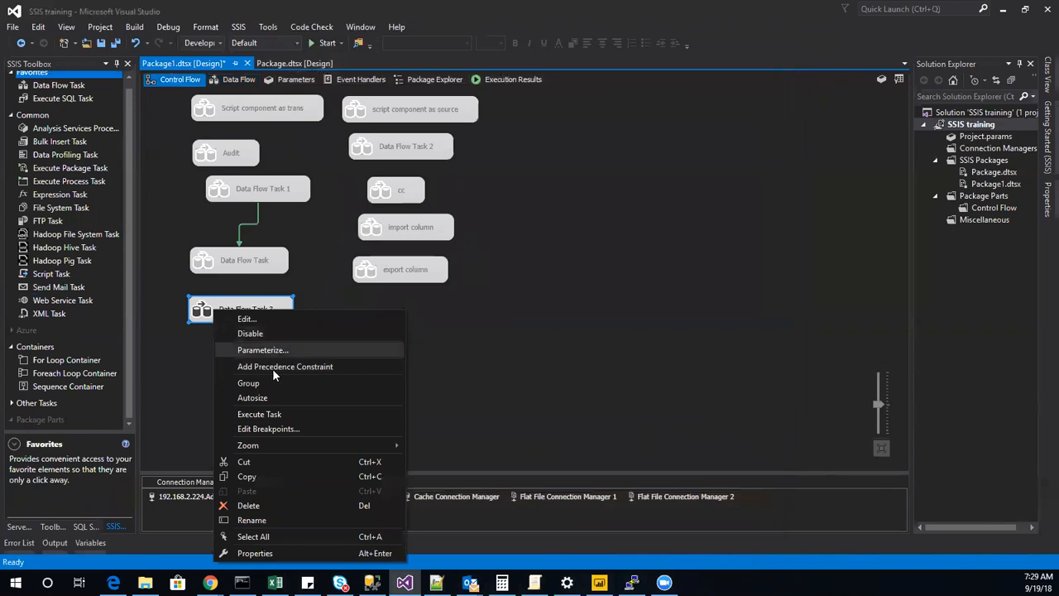
click(259, 414)
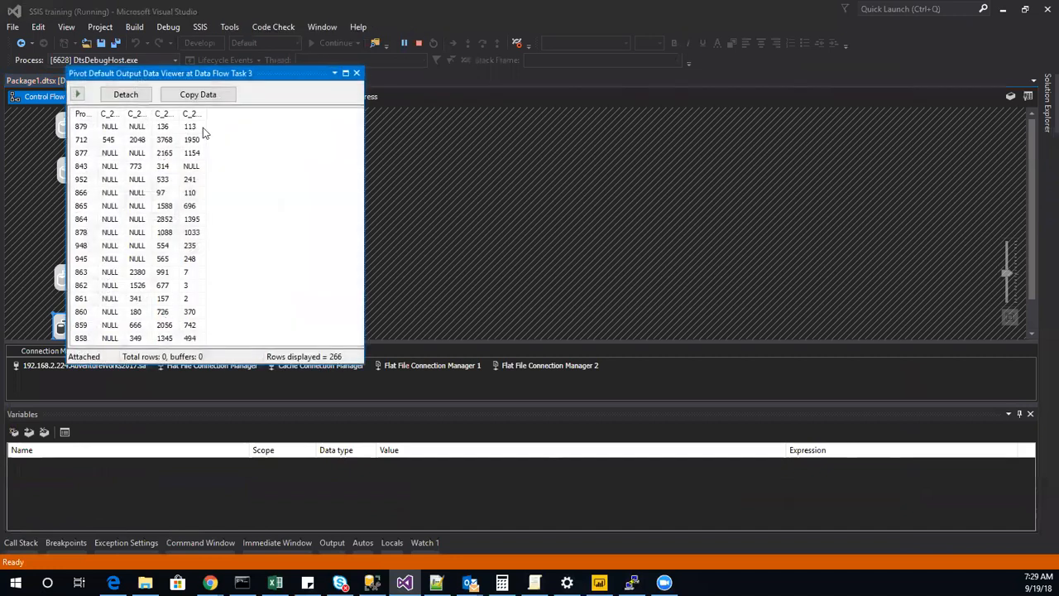
click(356, 73)
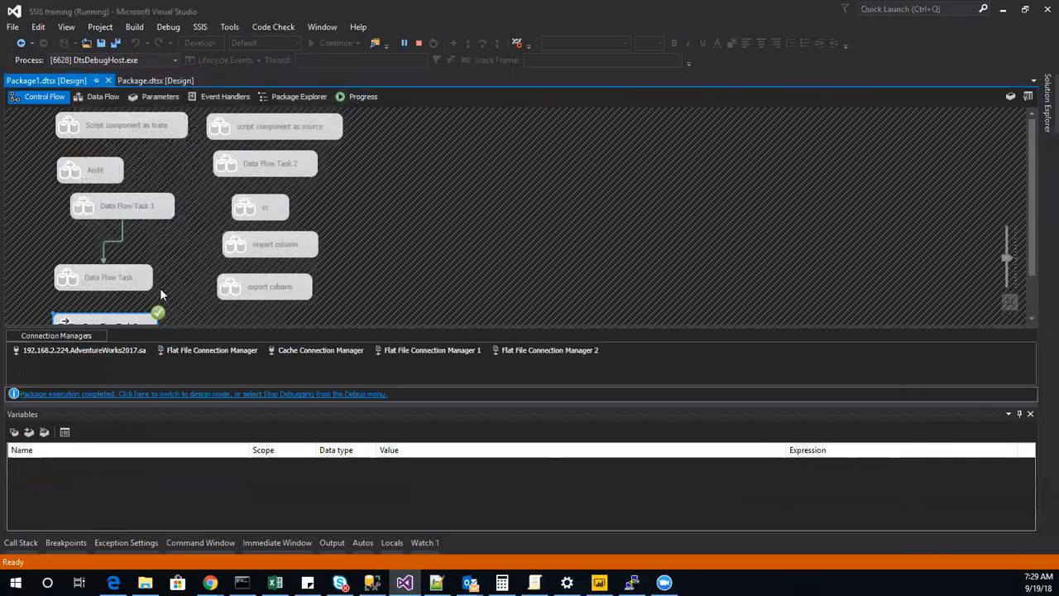
click(420, 42)
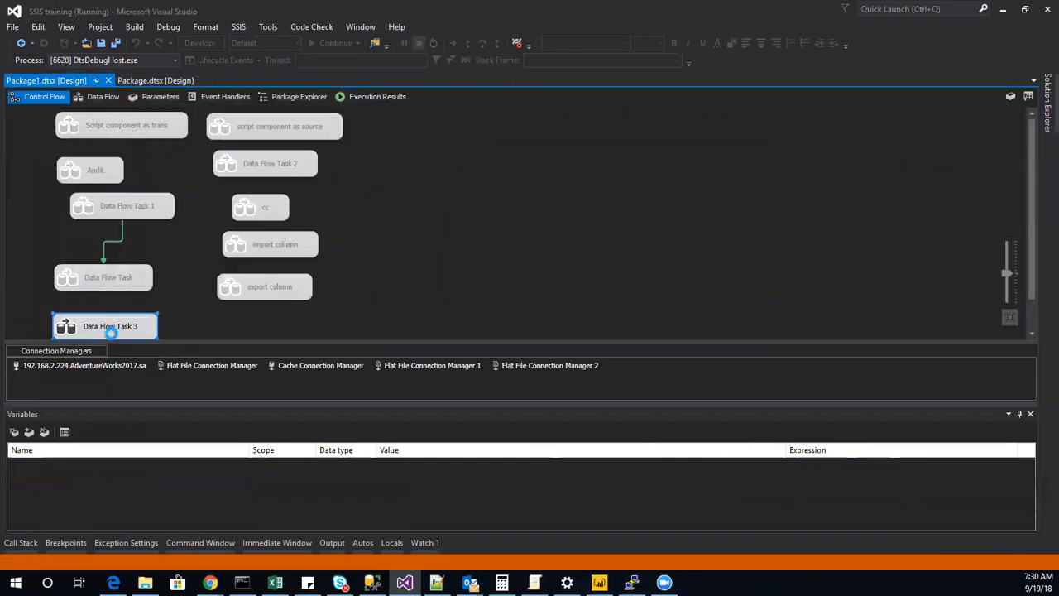
In Data Flow Task 3, add the Name column to the displayed columns of the Pivot-to-Sort path's data viewer.
right_click(246, 323)
click(264, 312)
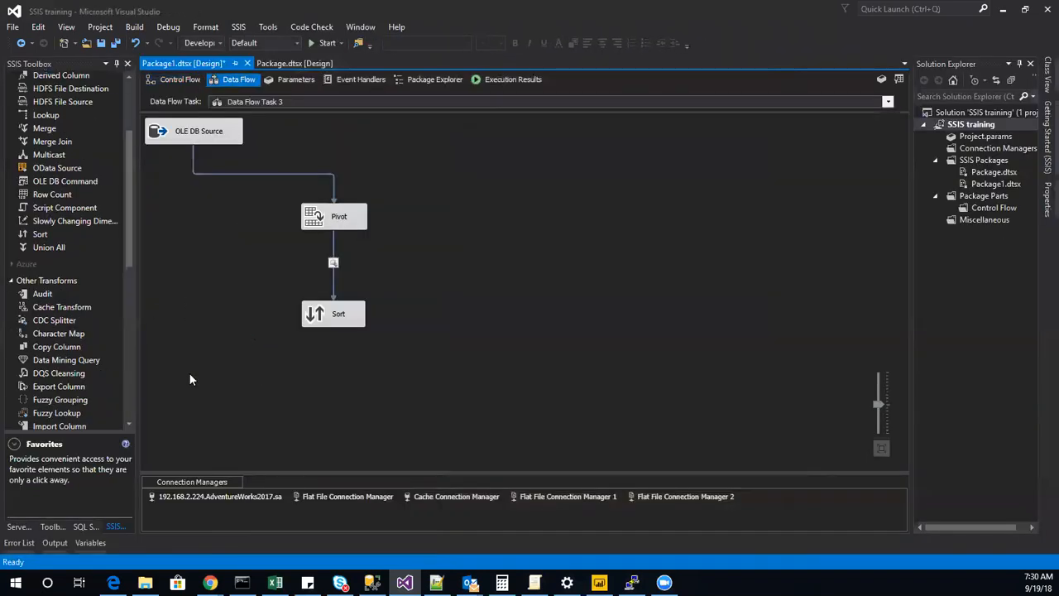
right_click(334, 261)
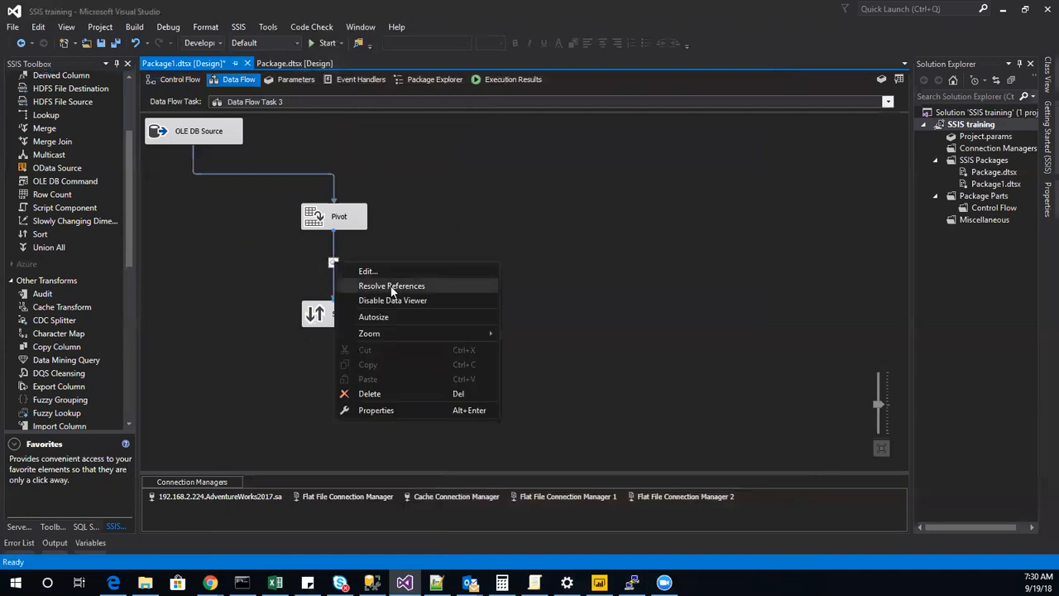
click(385, 273)
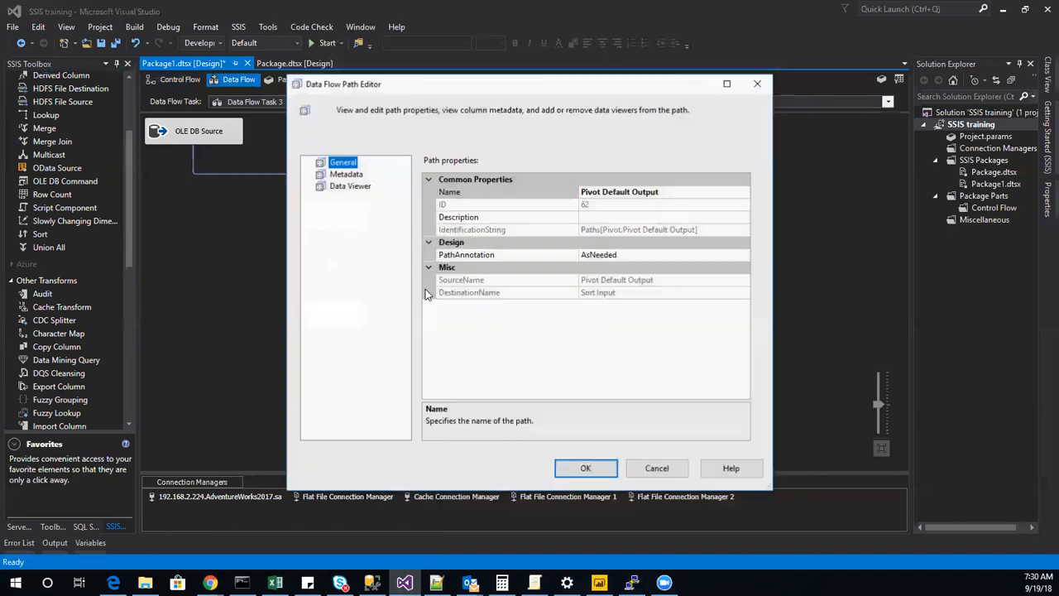
click(347, 175)
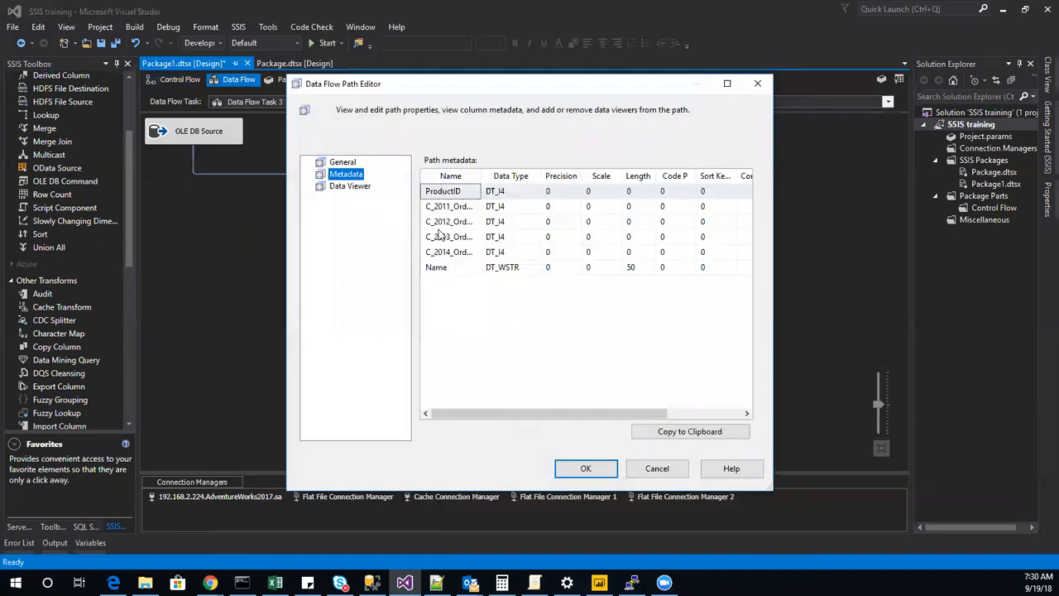
click(361, 185)
click(586, 285)
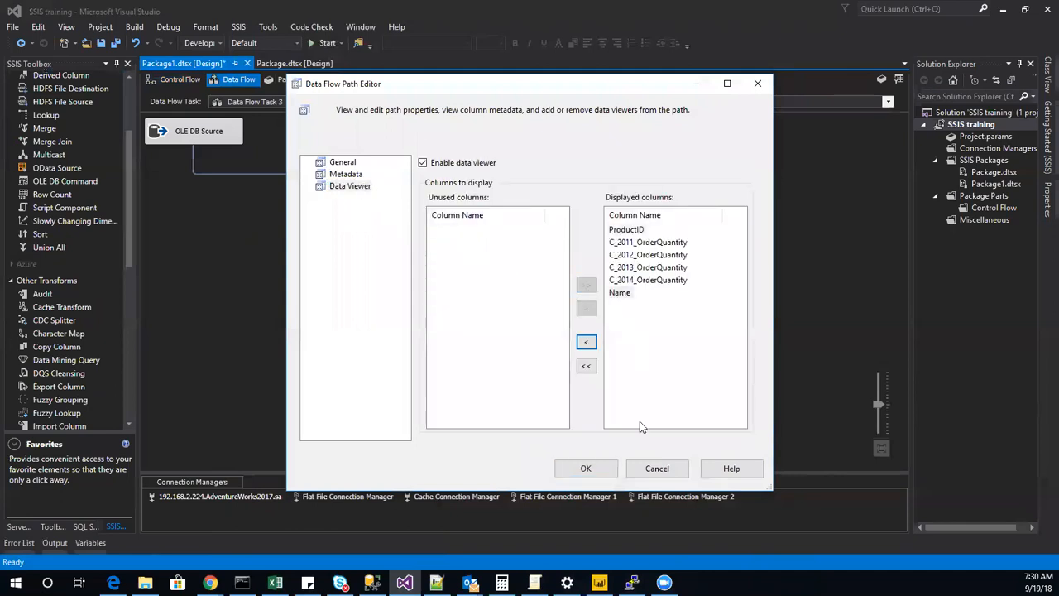
click(586, 469)
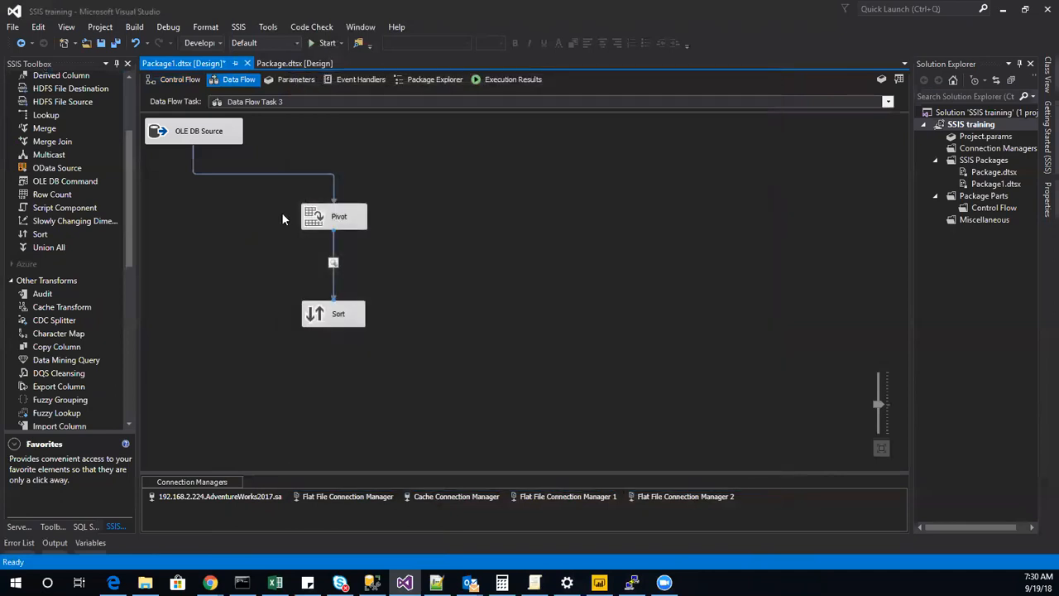
Execute Data Flow Task 3 again and maximize the Pivot Default Output data viewer to review the rows with product names.
click(178, 78)
right_click(279, 308)
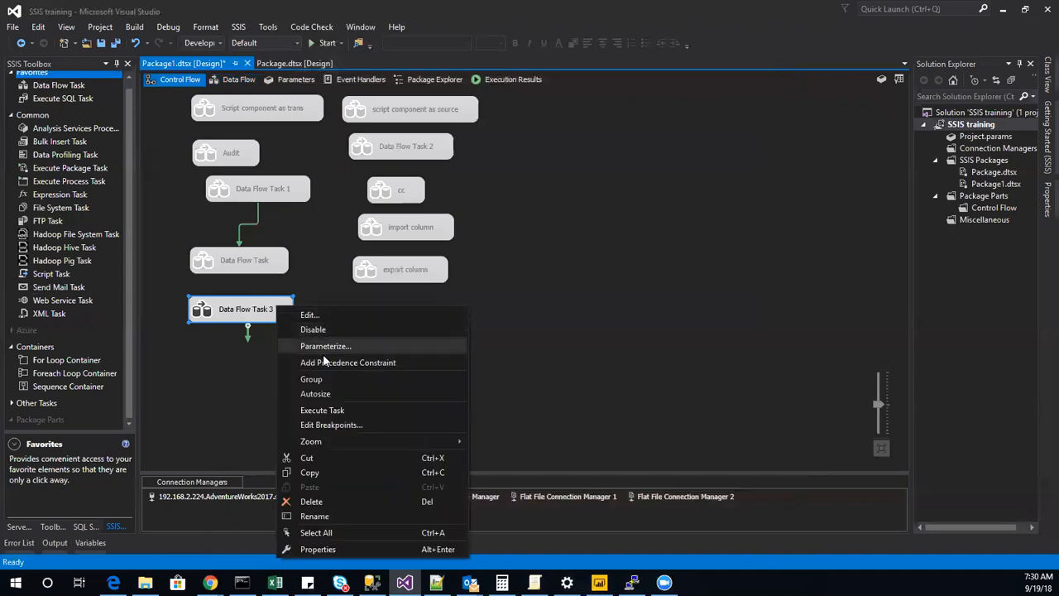
click(323, 410)
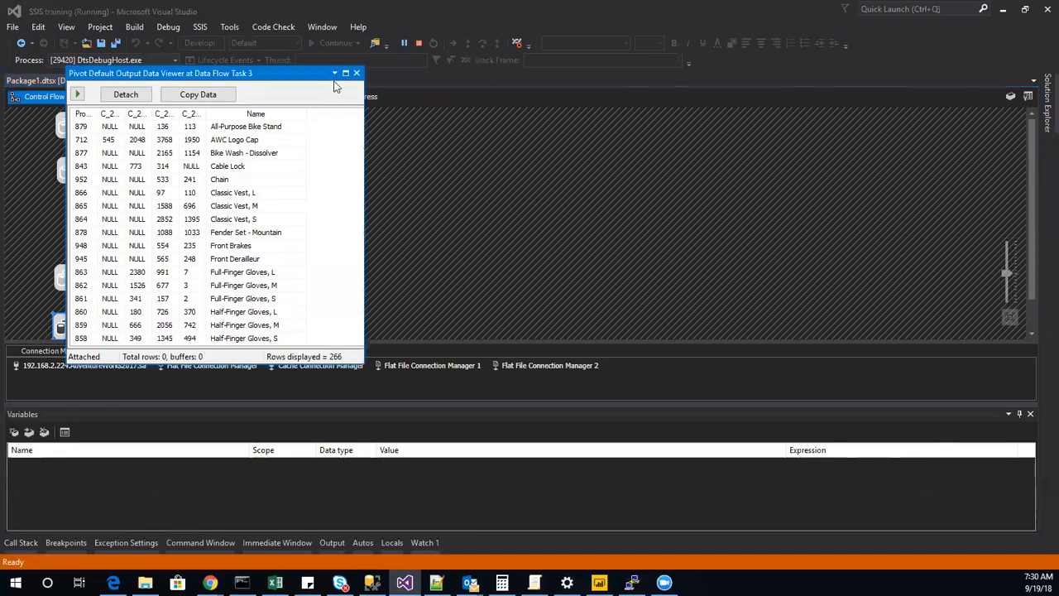
click(345, 73)
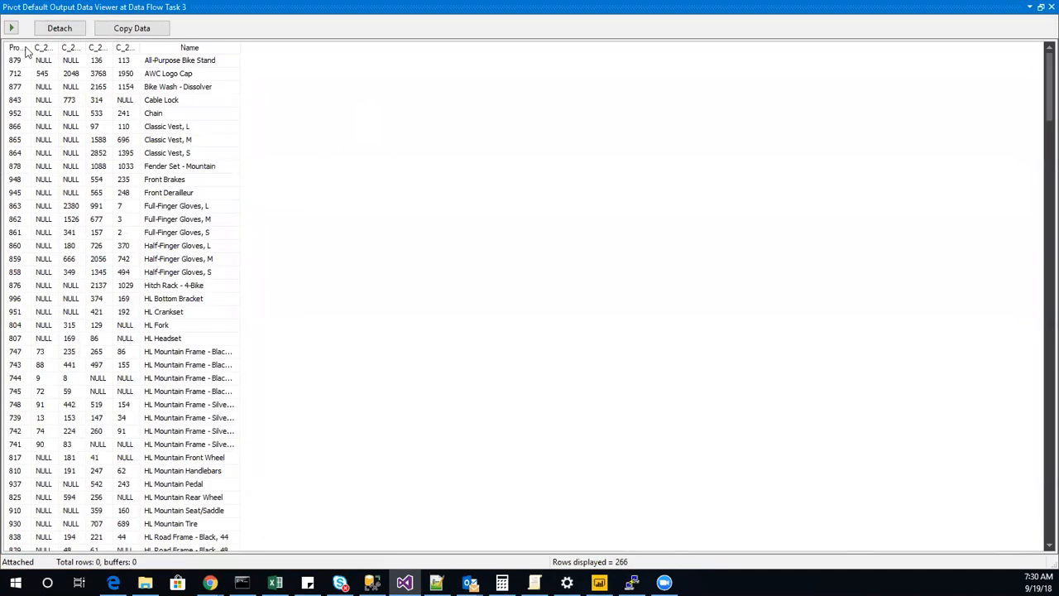
Widen the data viewer's ProductID and yearly OrderQuantity columns to read their full headers, and close the viewer and debugging session.
drag(30, 48, 247, 47)
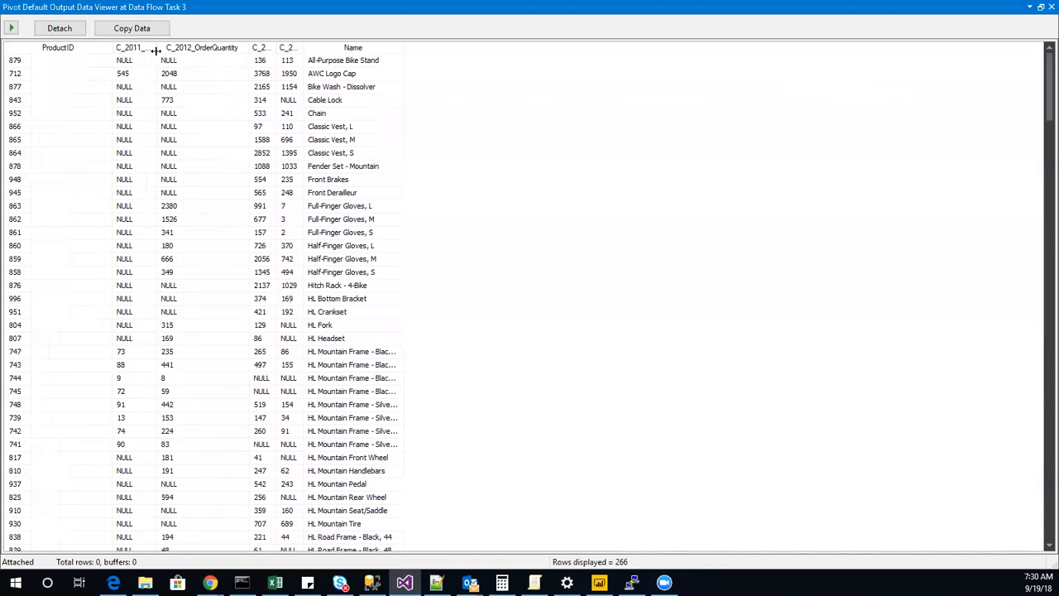
drag(155, 48, 222, 49)
drag(342, 48, 490, 50)
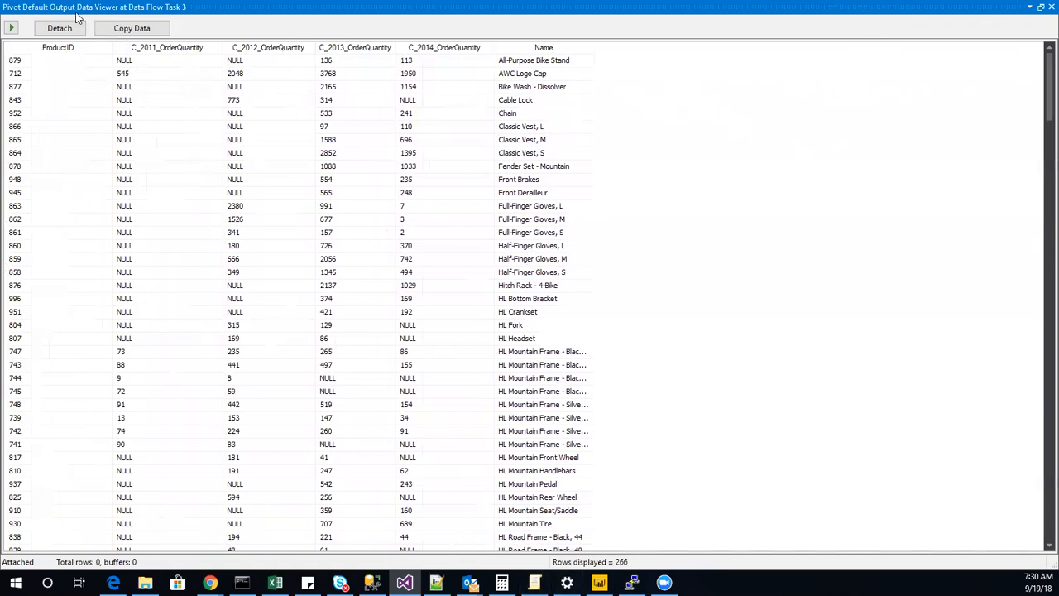
click(1051, 7)
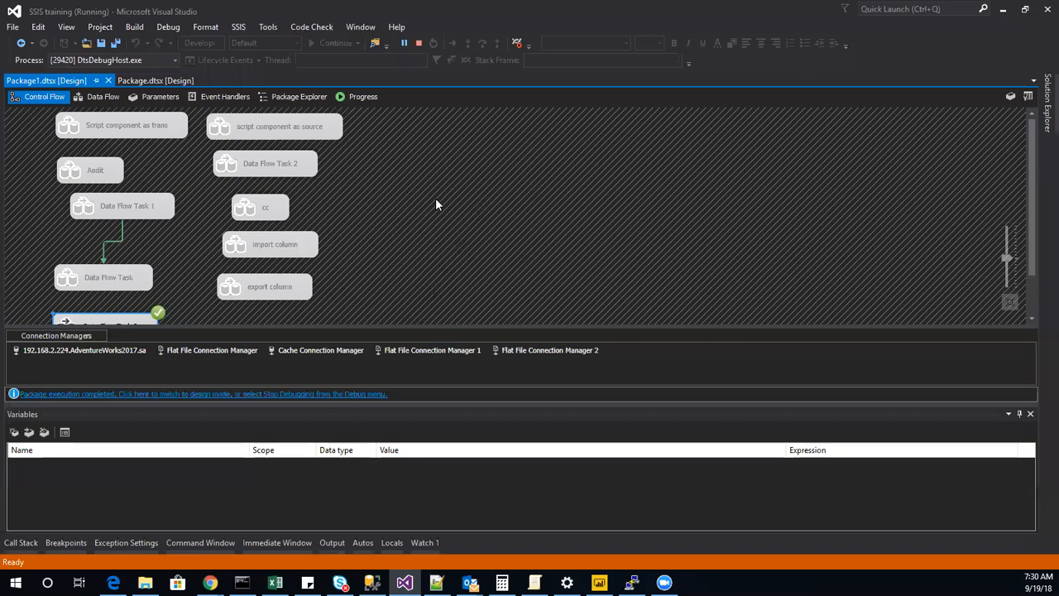
click(418, 43)
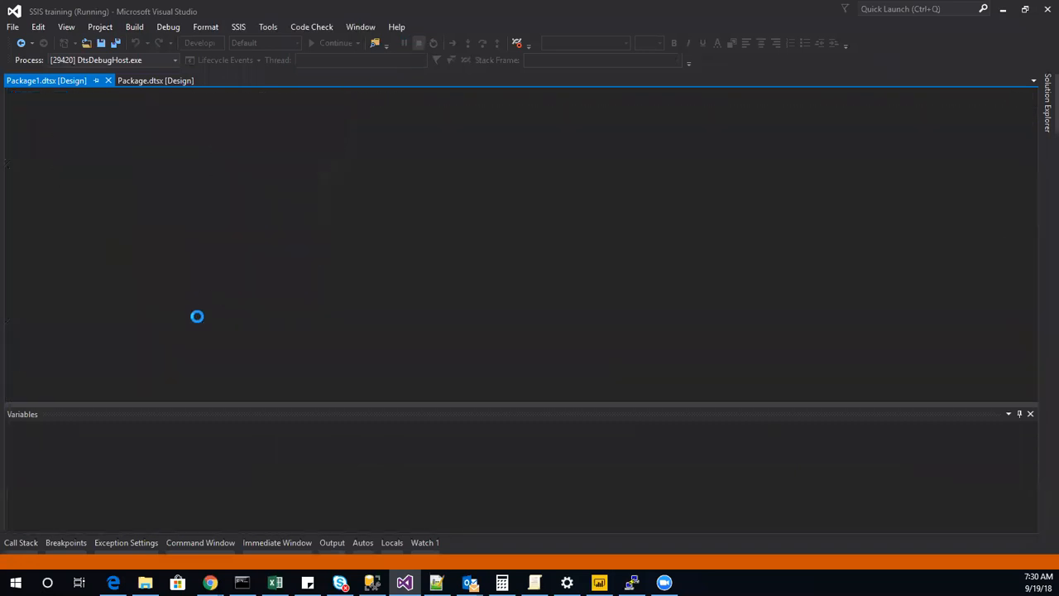
Open the Pivot's Advanced Editor in Data Flow Task 3 and examine which input columns are selected.
double_click(248, 319)
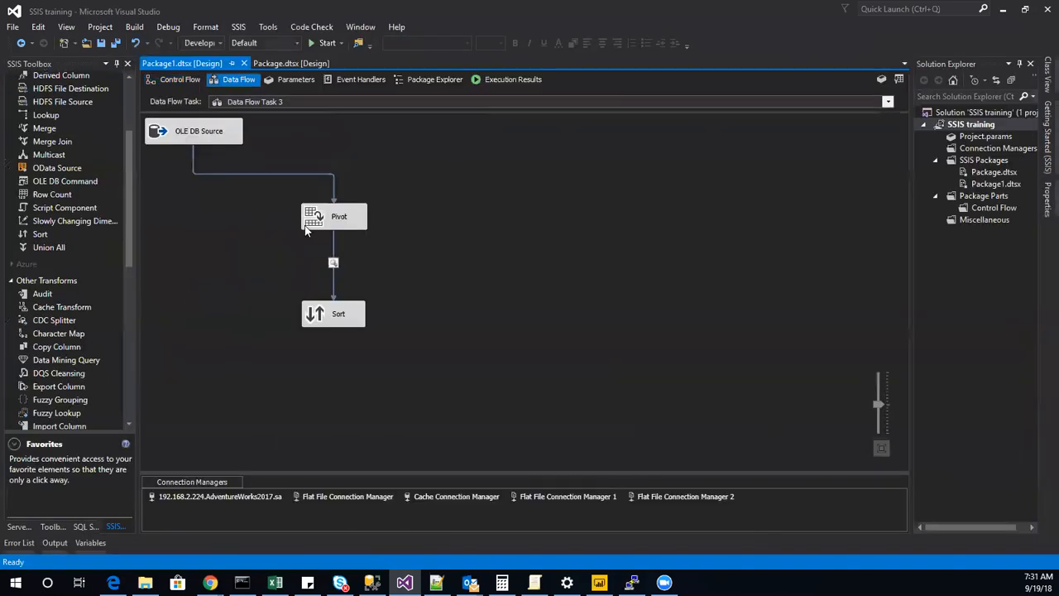
right_click(311, 220)
click(398, 247)
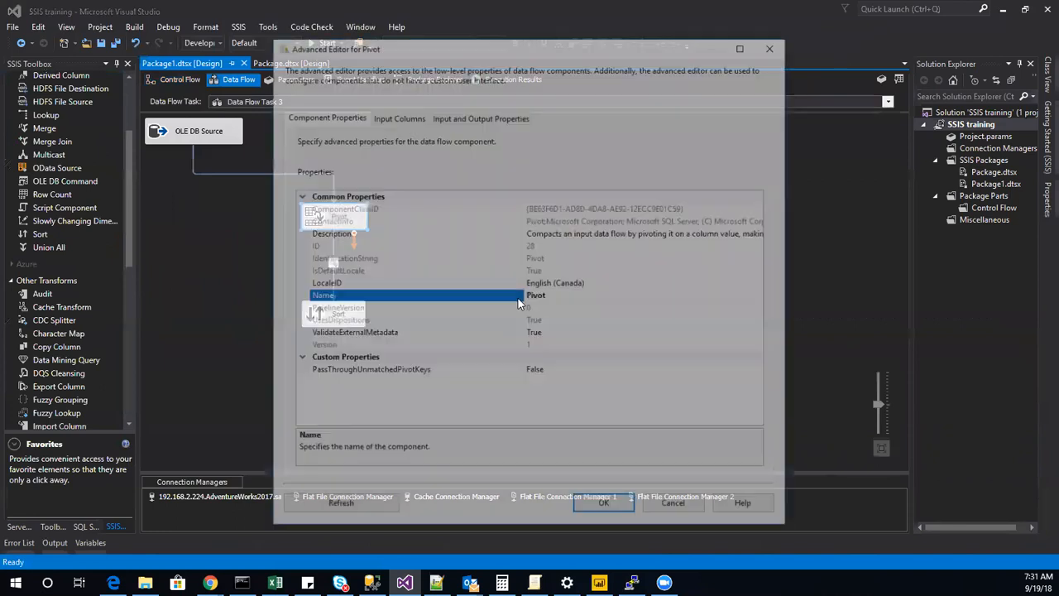
click(445, 118)
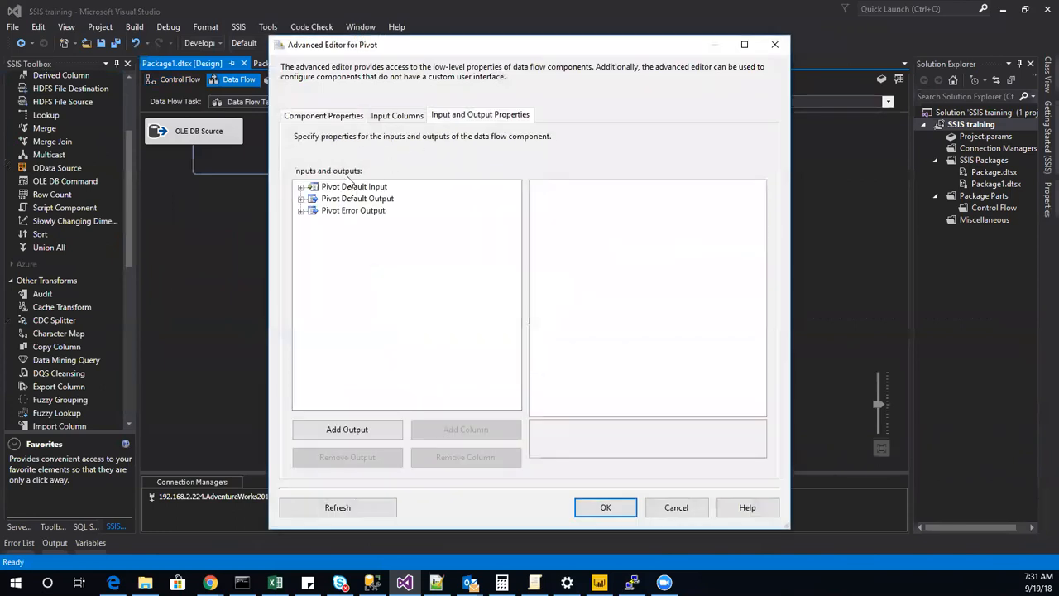
click(301, 187)
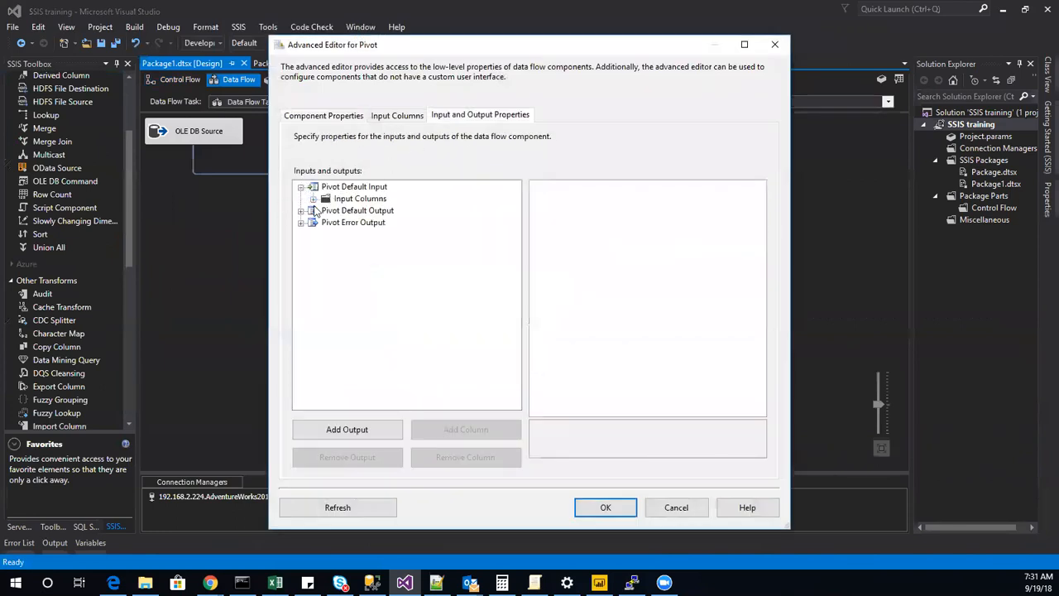
click(396, 116)
drag(570, 202, 571, 220)
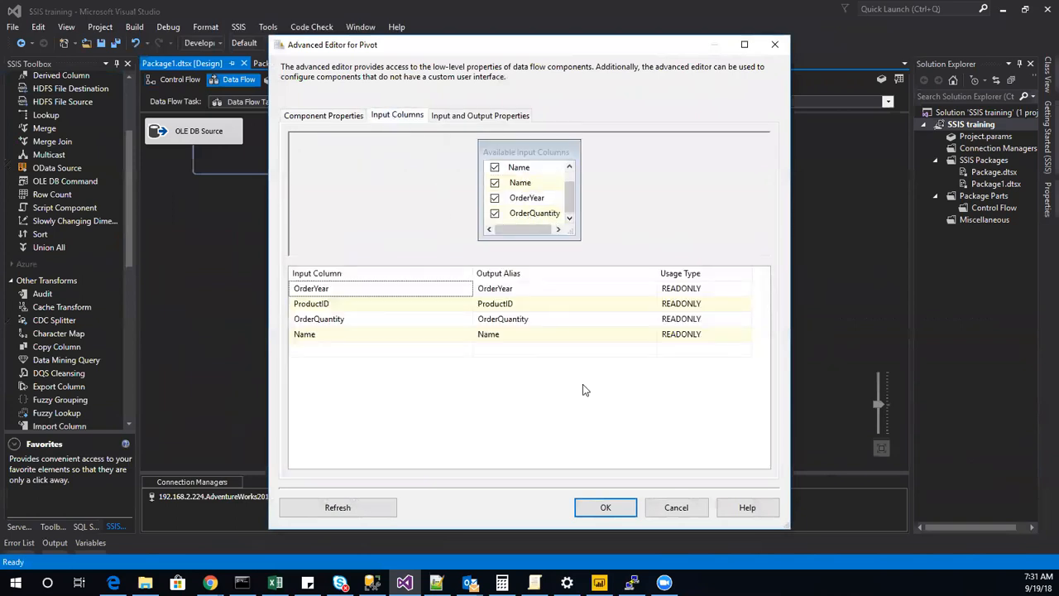
Inspect the properties of the Name column under both the Pivot Default Input and the Pivot Default Output.
click(462, 117)
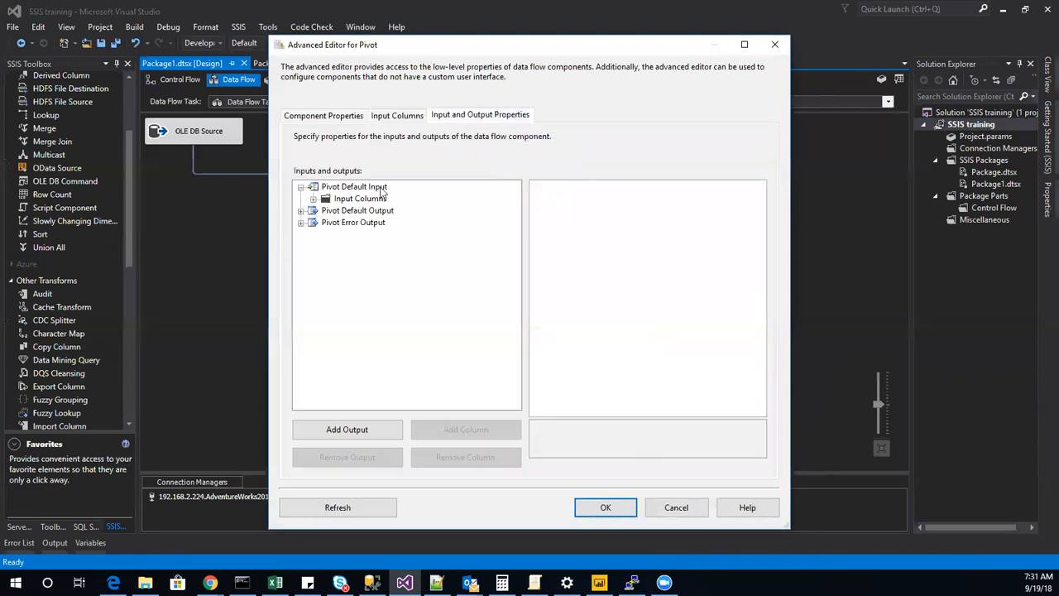
click(313, 199)
click(358, 245)
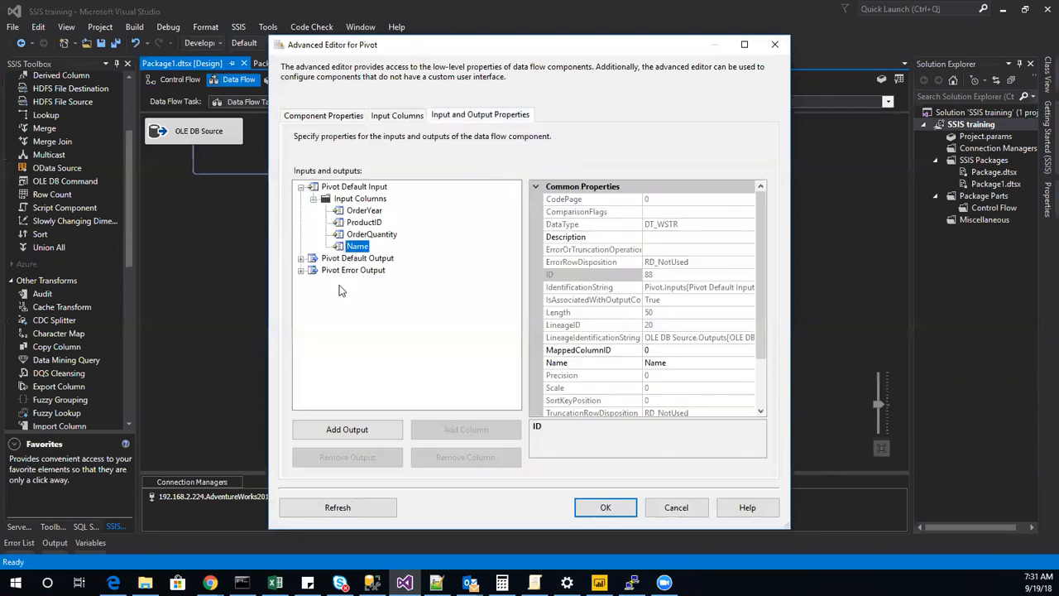
click(302, 258)
click(314, 271)
click(378, 271)
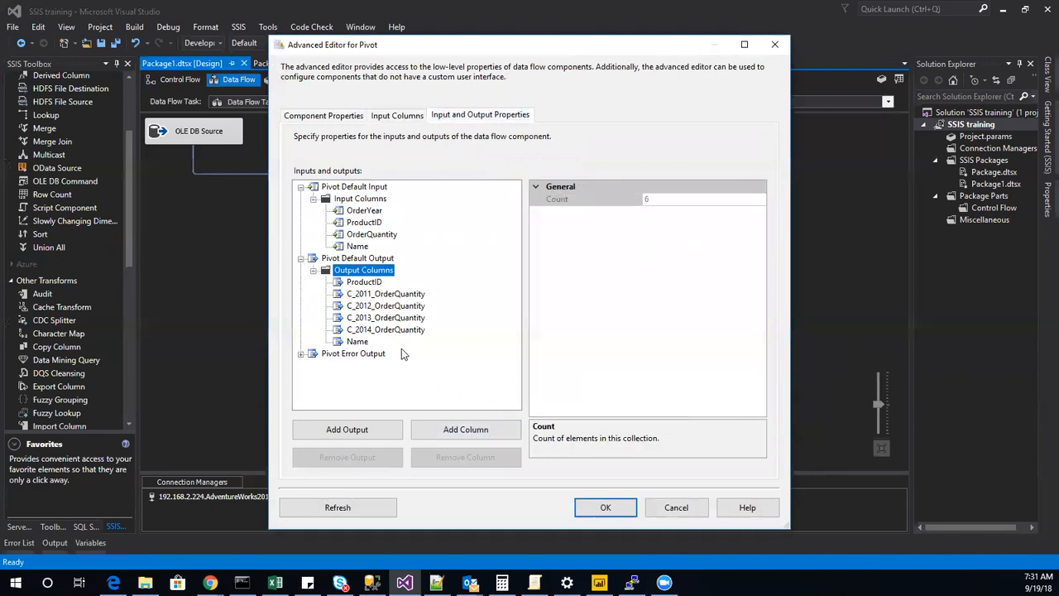
click(357, 342)
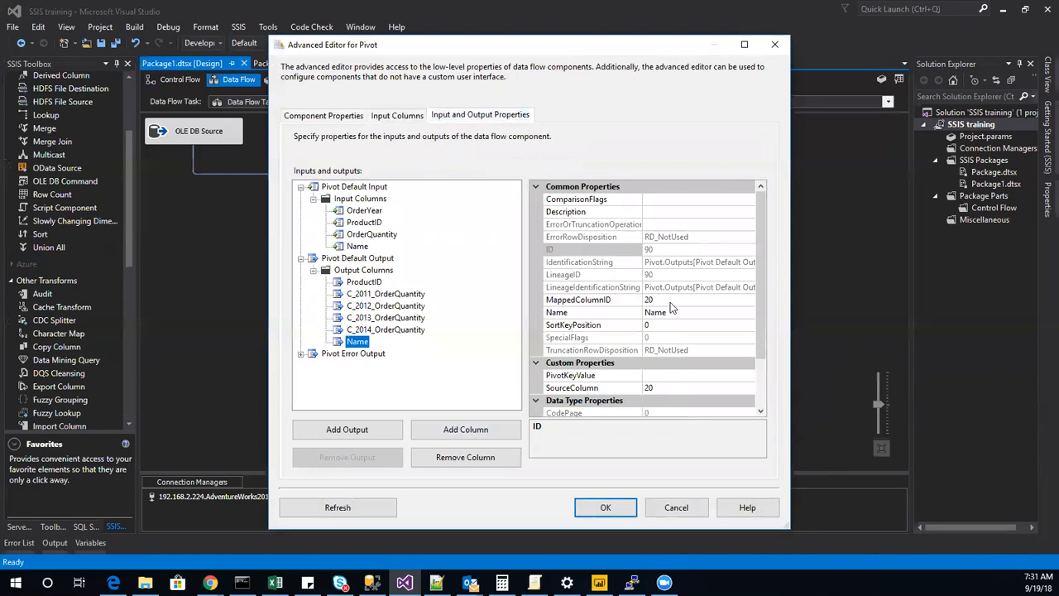
Set MappedColumnID of the Pivot's Name output column to 0 and apply the Advanced Editor changes.
click(556, 303)
key(BackSpace)
key(BackSpace)
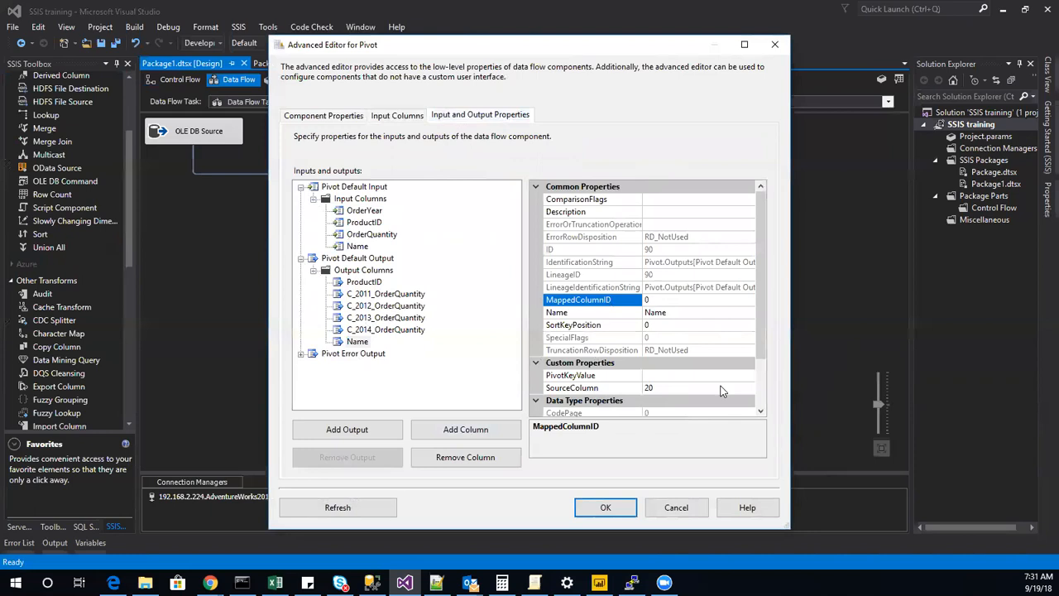
click(358, 247)
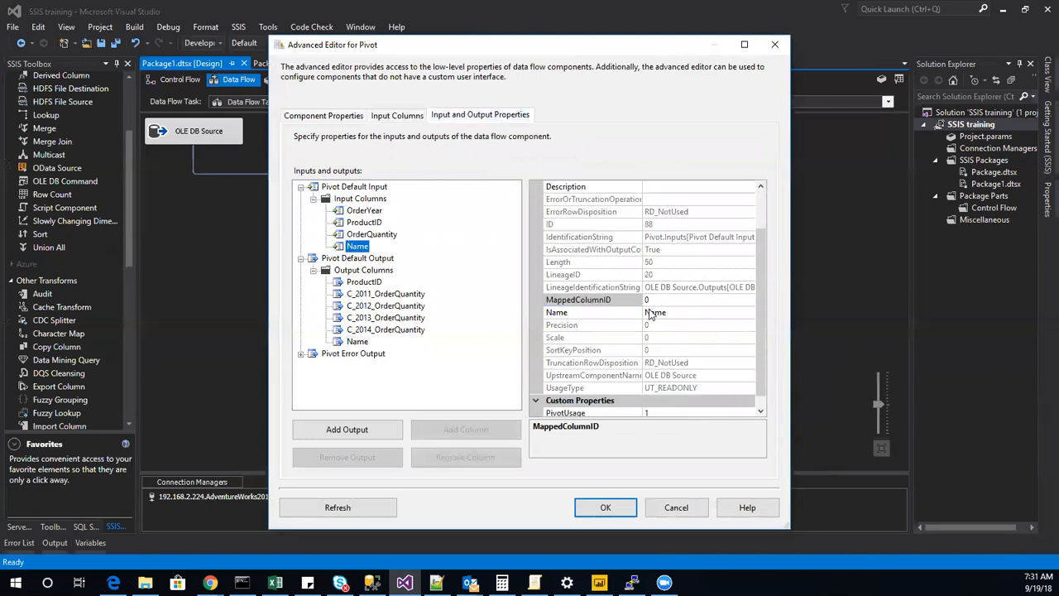
click(358, 341)
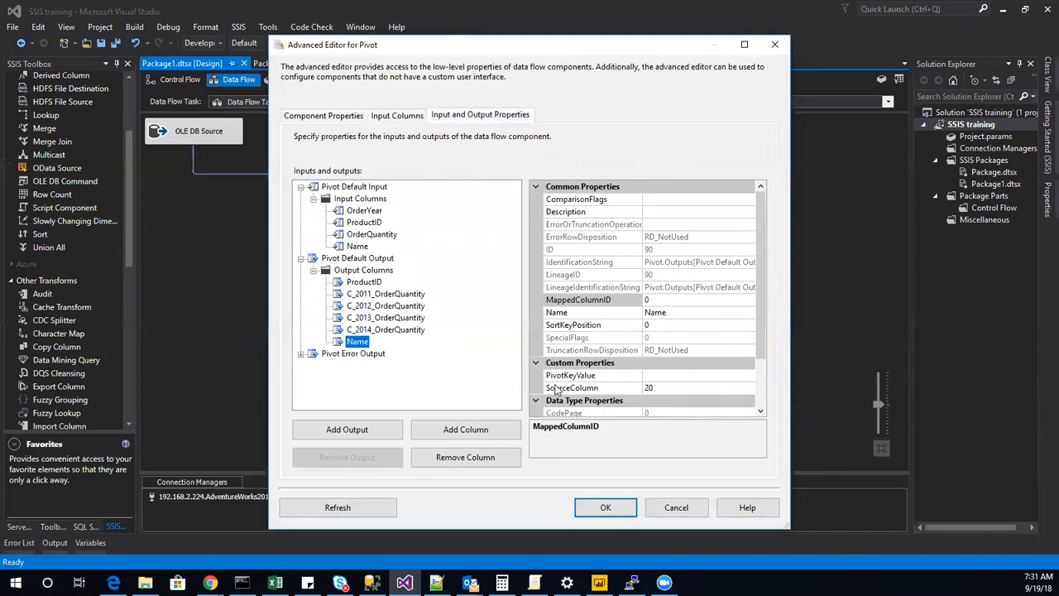
scroll(759, 353, down, 2)
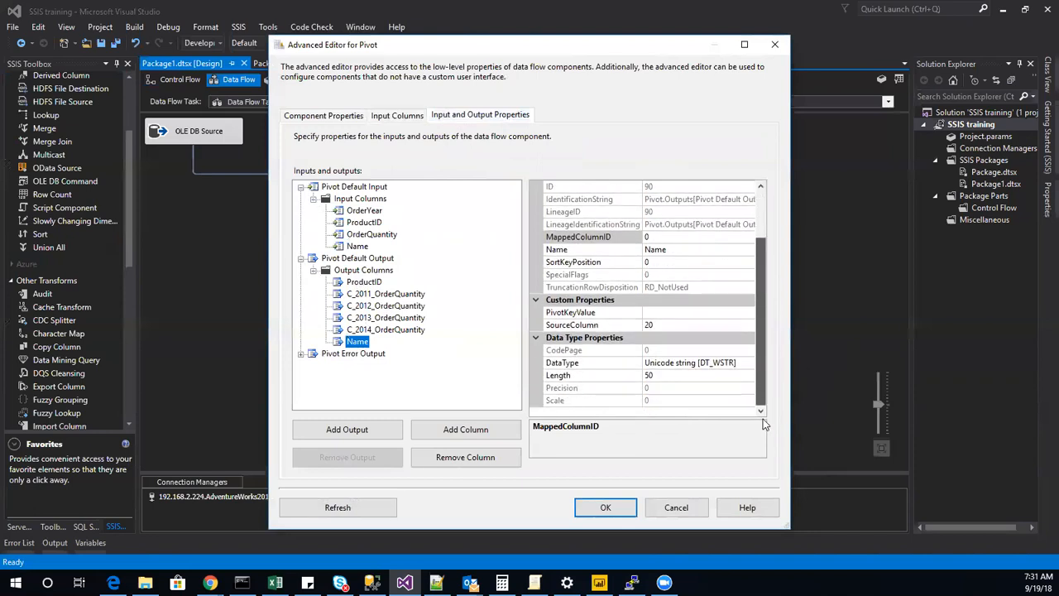
click(610, 514)
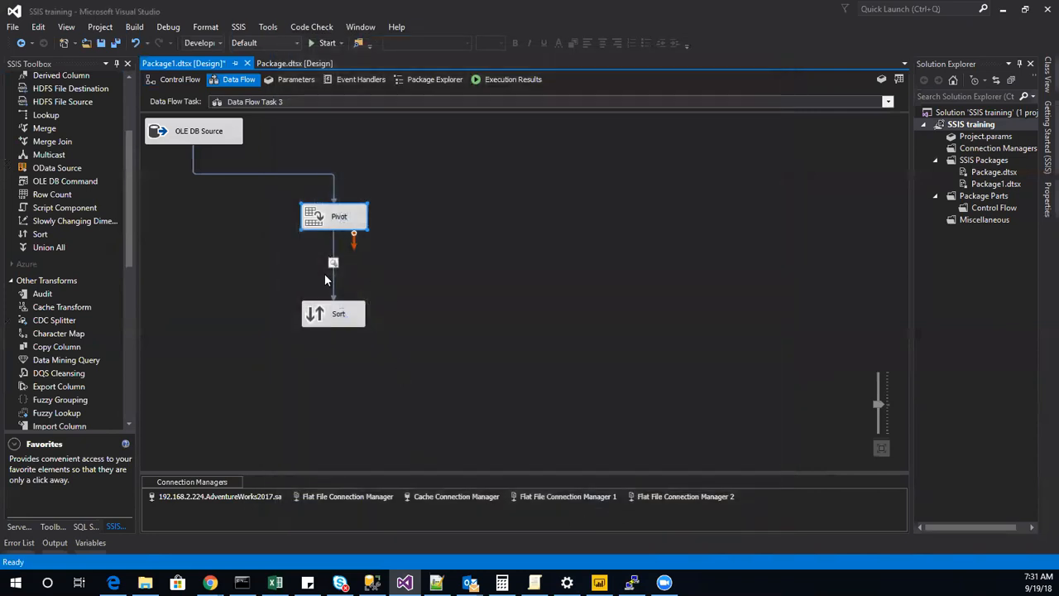
Delete the Sort transformation that follows the Pivot in Data Flow Task 3.
drag(515, 371, 288, 247)
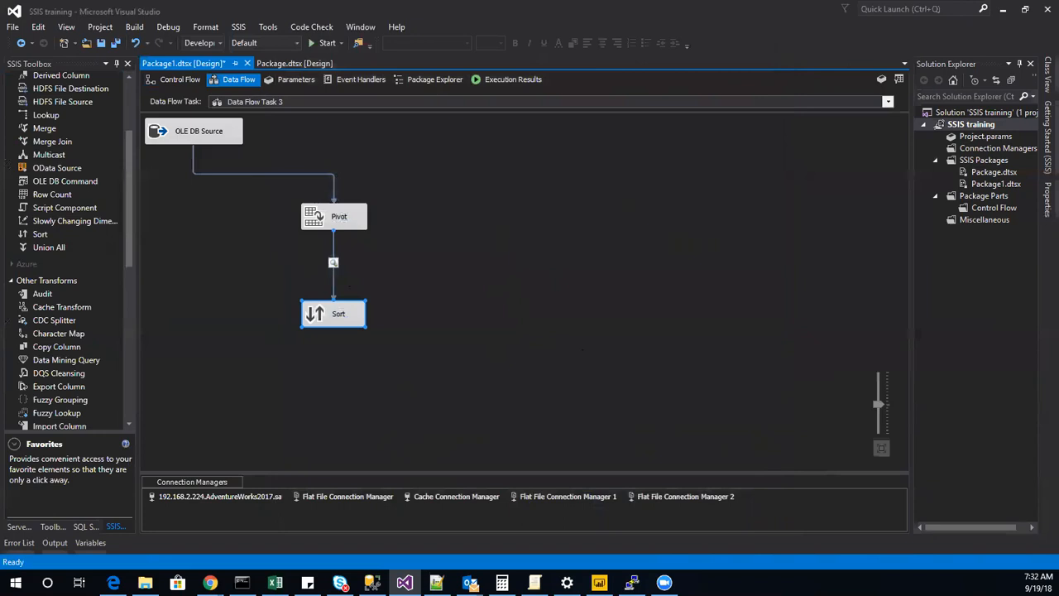
click(184, 80)
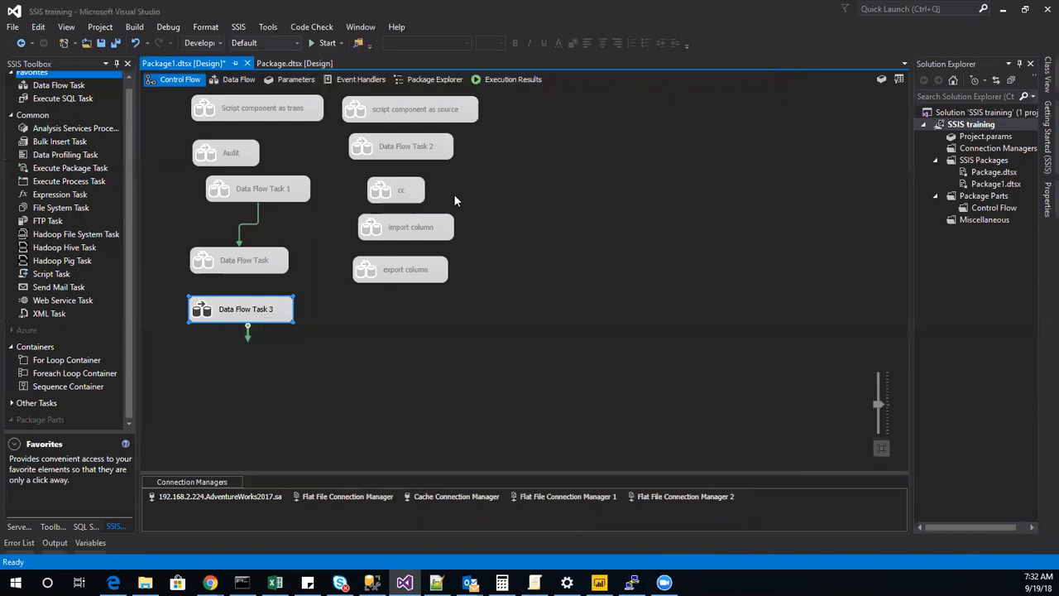
double_click(231, 318)
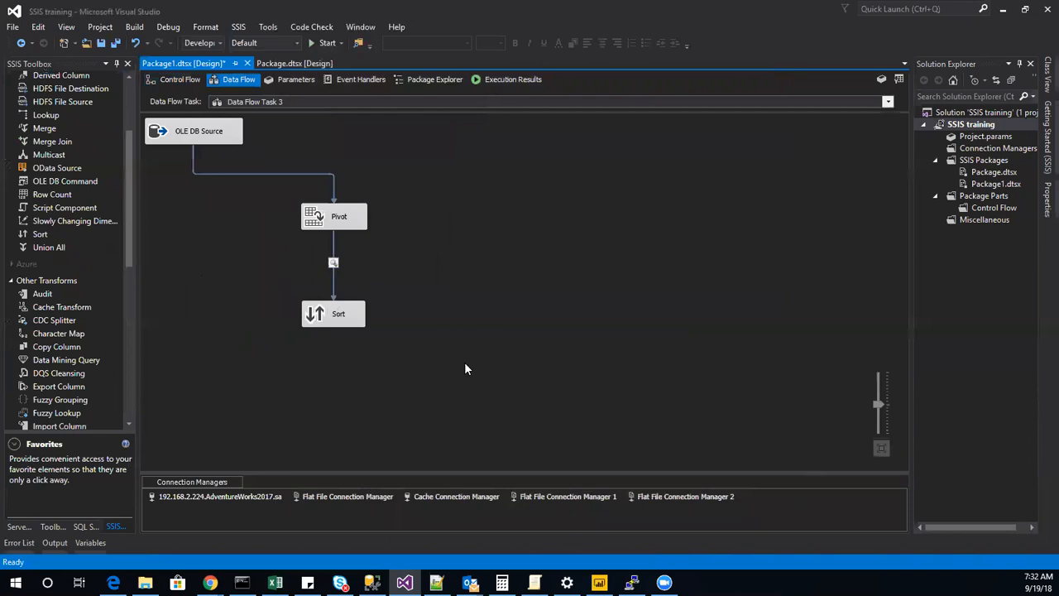
drag(428, 347, 270, 243)
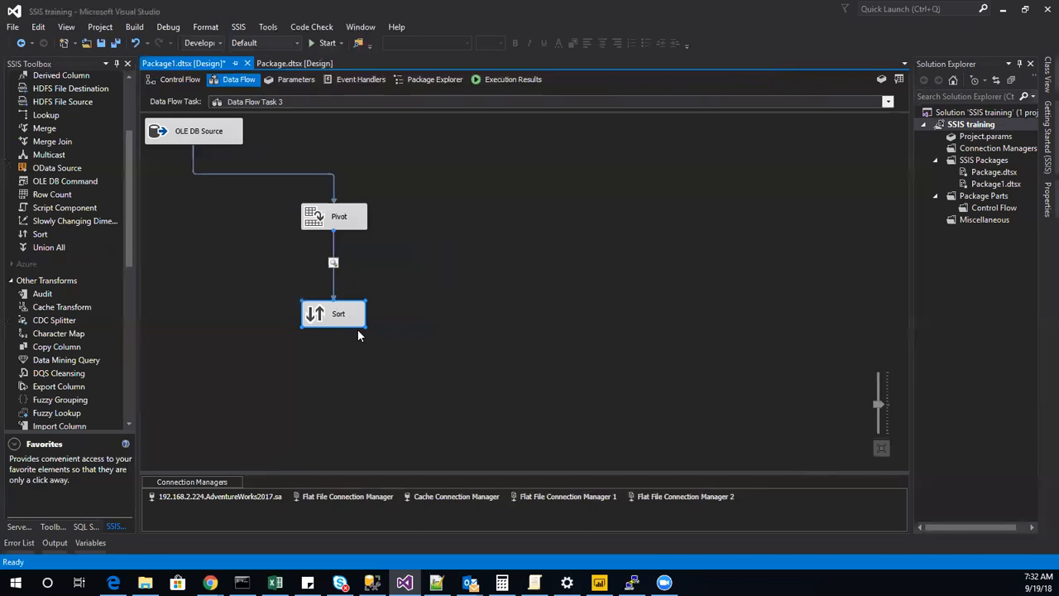
key(Delete)
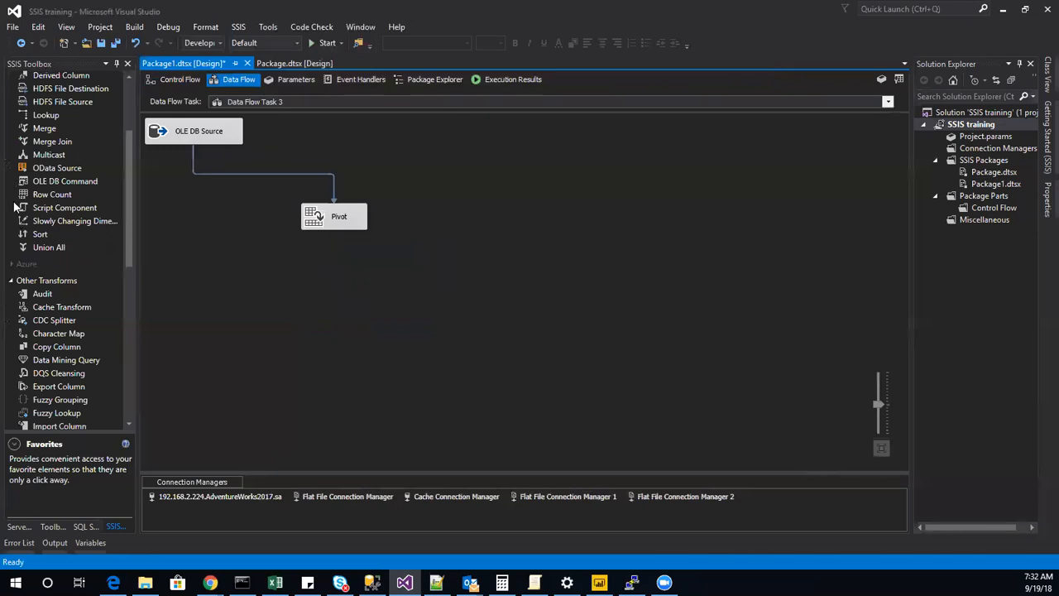
Add an Unpivot transformation below the Pivot and connect the Pivot's output to it.
scroll(45, 403, down, 8)
scroll(45, 398, up, 10)
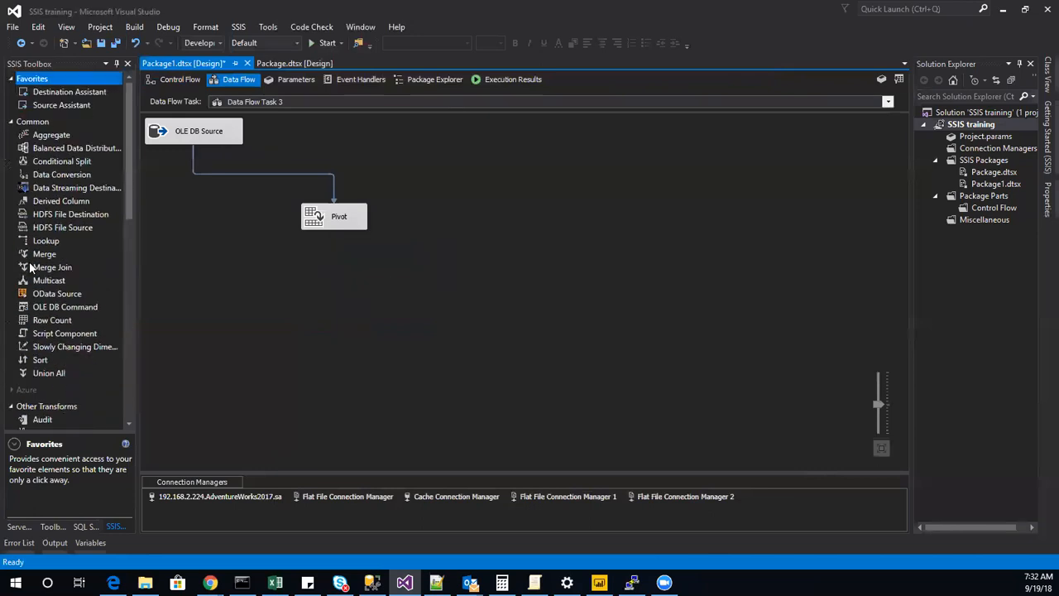
scroll(37, 341, down, 8)
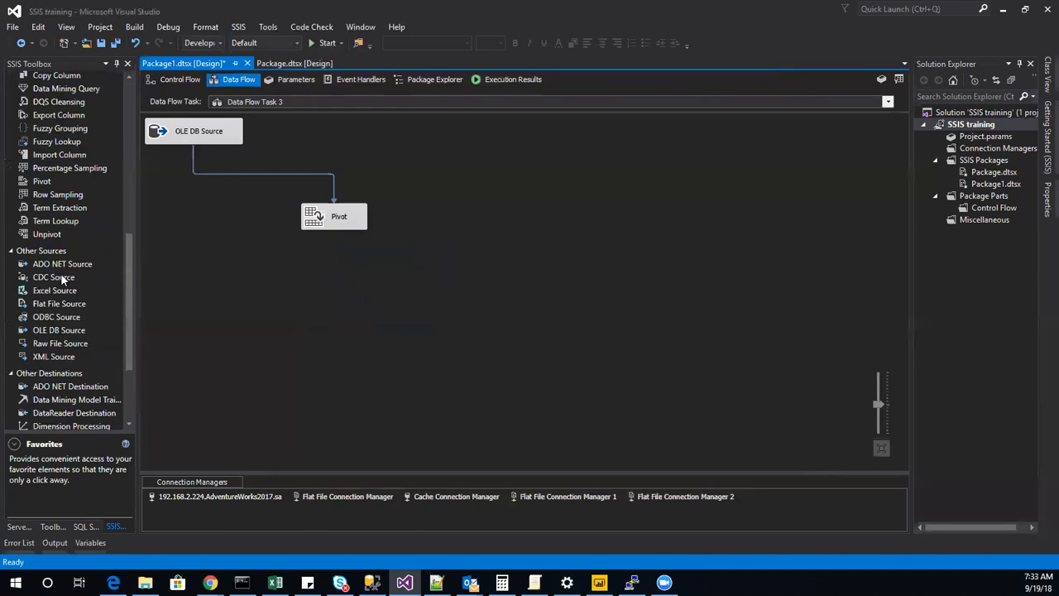
drag(47, 234, 388, 293)
click(338, 221)
drag(338, 242, 364, 296)
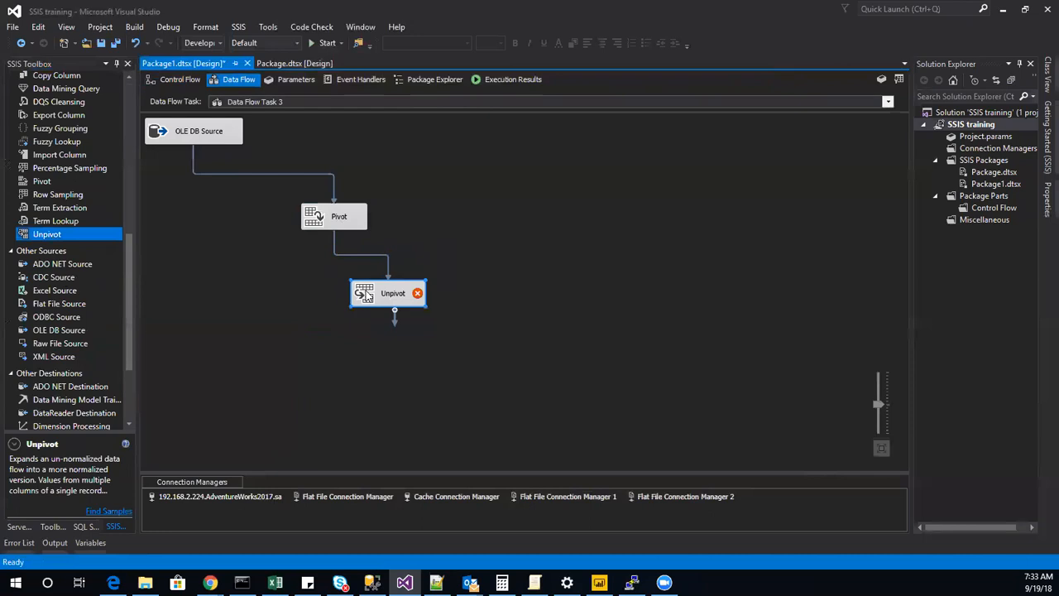
In the Unpivot Transformation Editor, select C_2011_OrderQuantity through C_2014_OrderQuantity as the columns to unpivot.
double_click(366, 297)
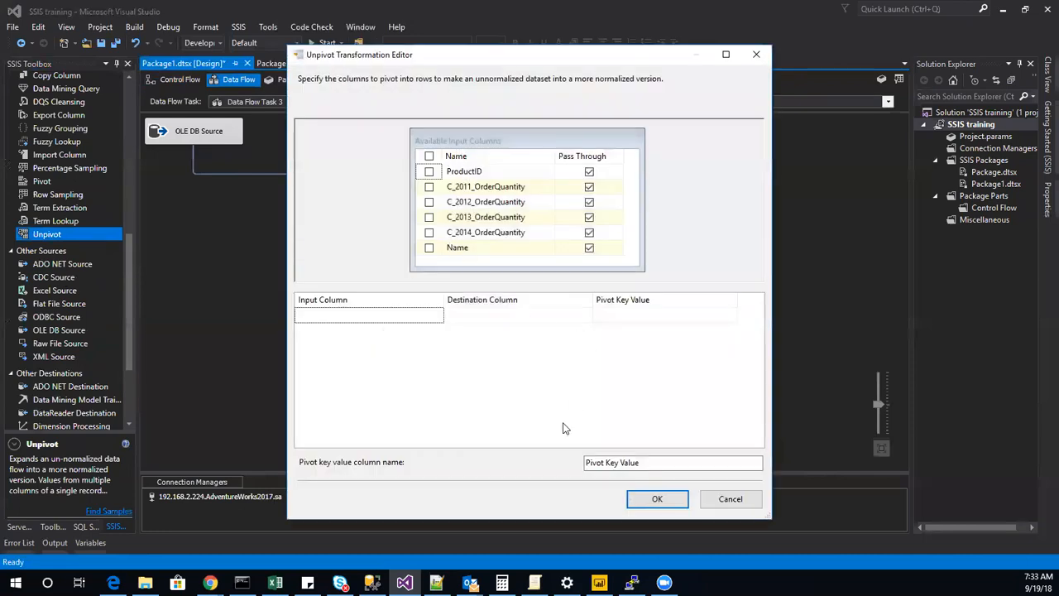
click(642, 462)
click(429, 187)
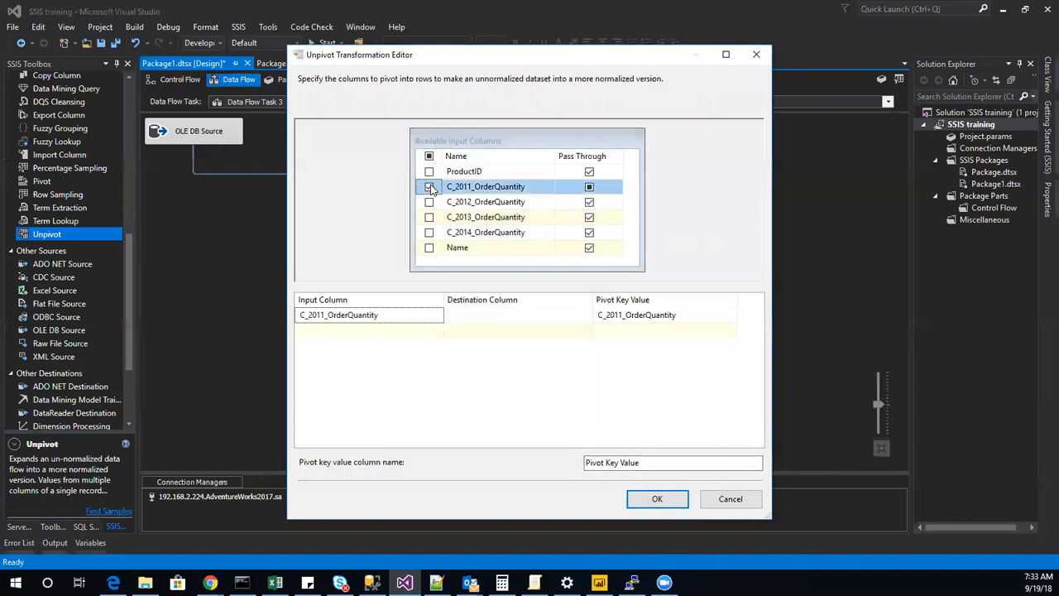
click(429, 202)
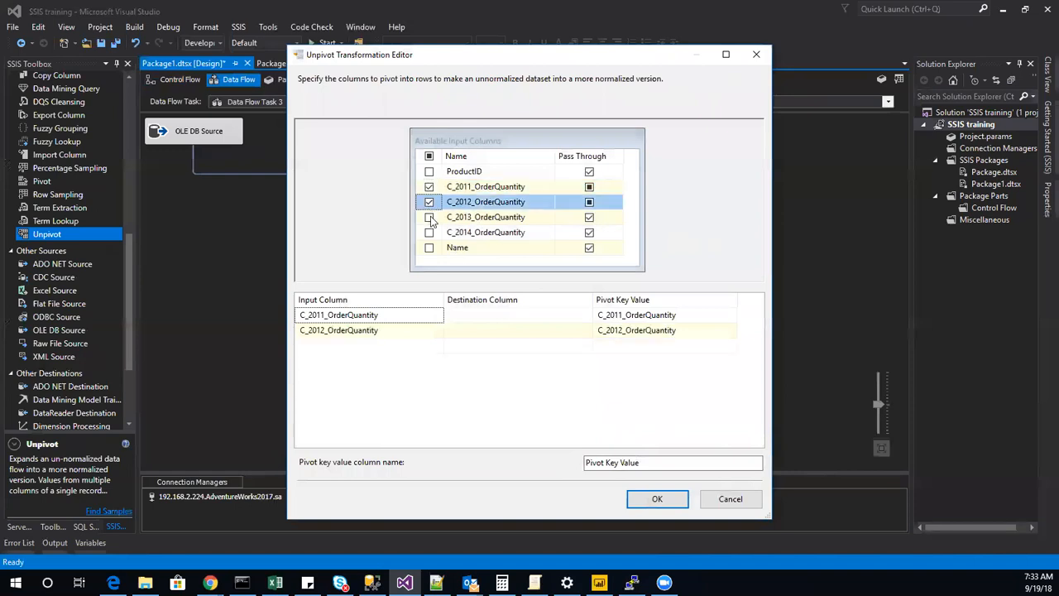
click(428, 217)
click(428, 232)
click(580, 330)
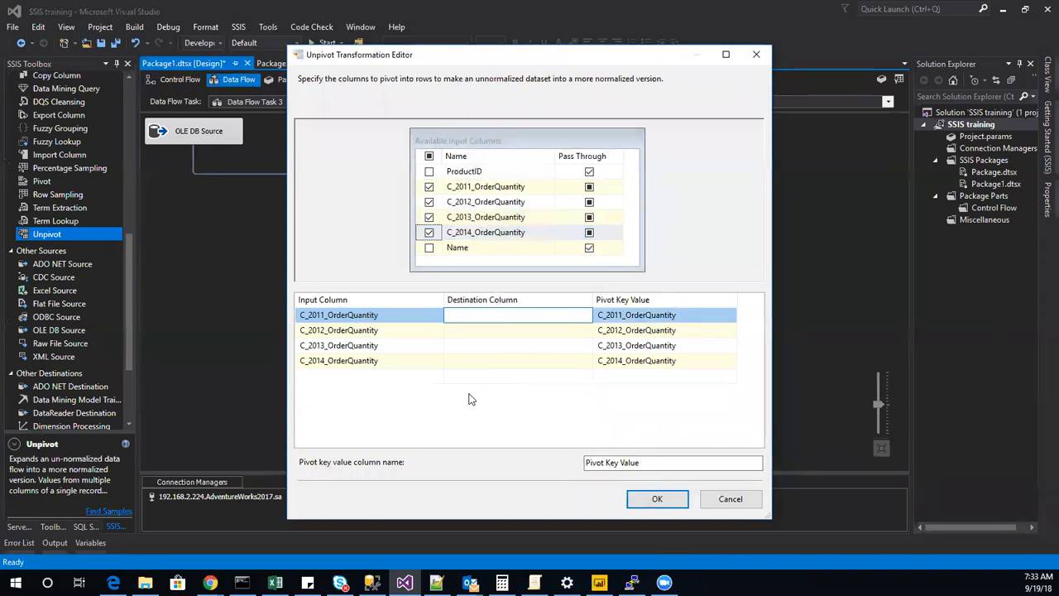
text(OrderQ)
Set the Unpivot's pivot key value column name to OrderQuantity.
click(658, 465)
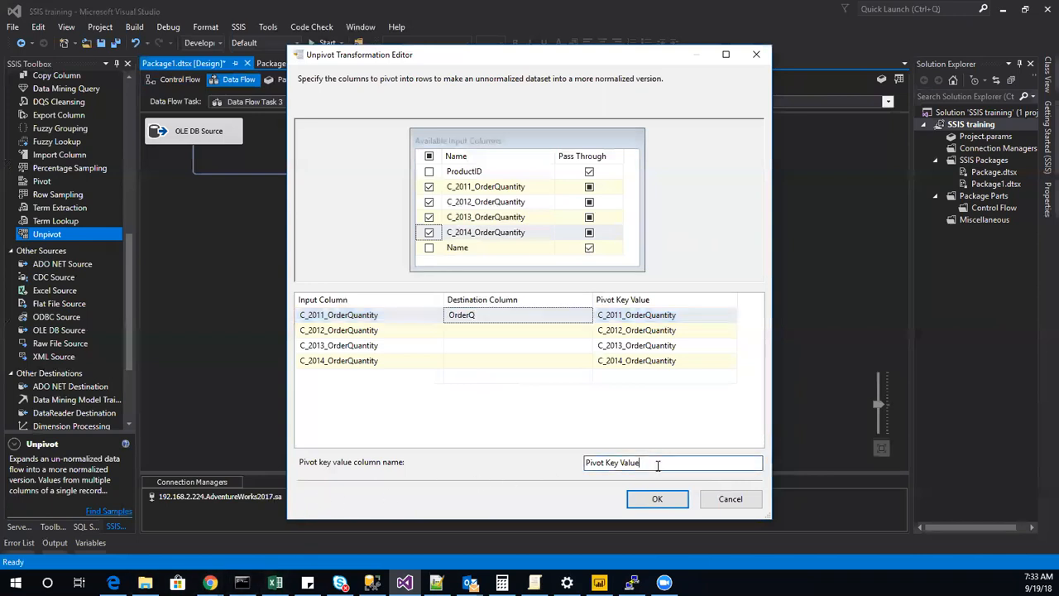
drag(658, 465, 453, 472)
text(OrderQuantity)
Set the Unpivot's destination column to year for all four C_2011 through C_2014_OrderQuantity input columns and accept the editor.
click(515, 320)
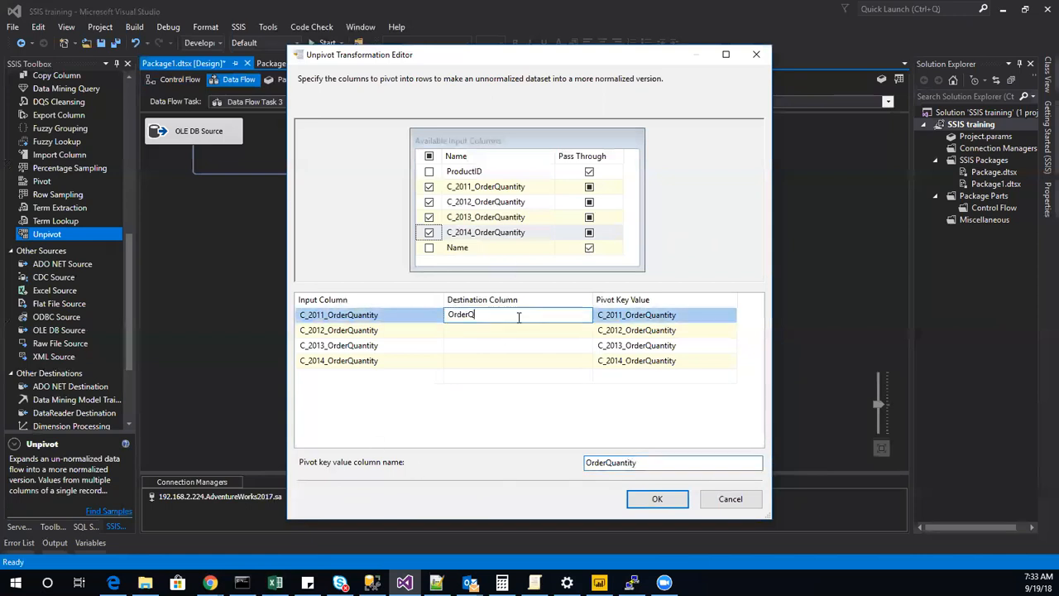
text(year)
key(Tab)
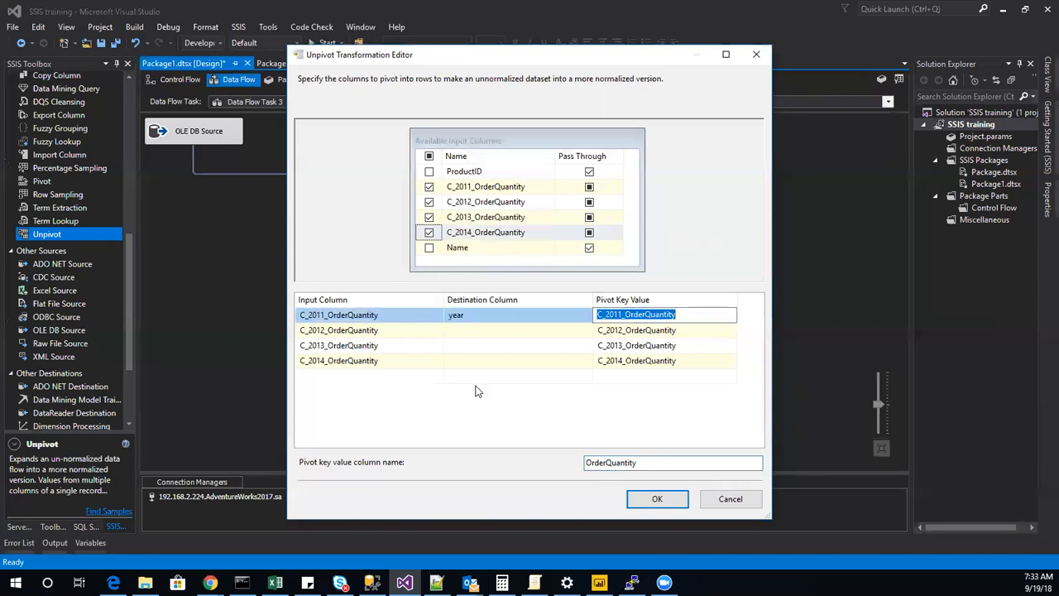
click(497, 329)
text(year)
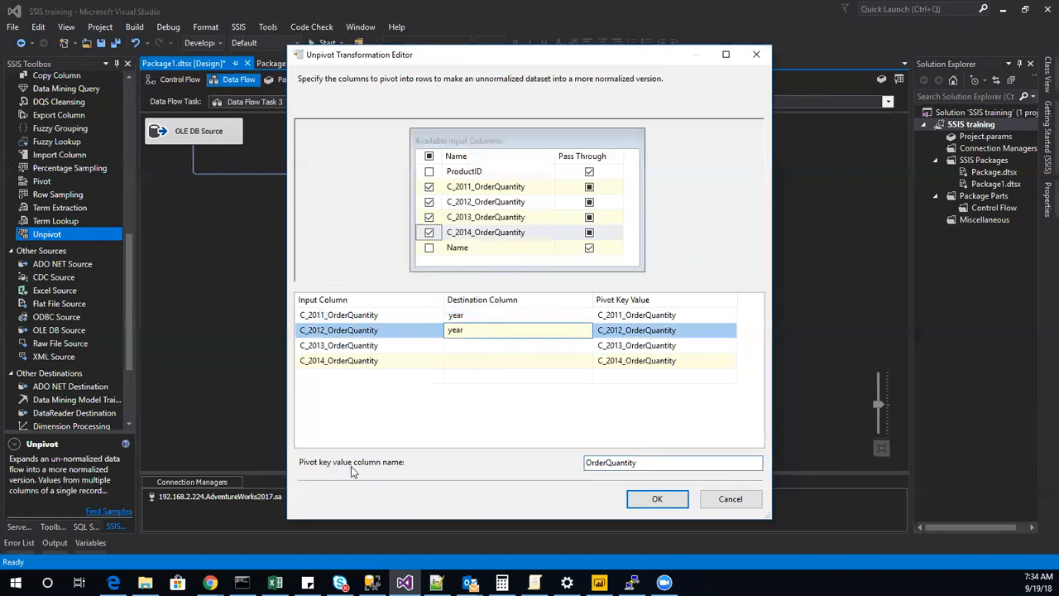
click(489, 344)
text(year)
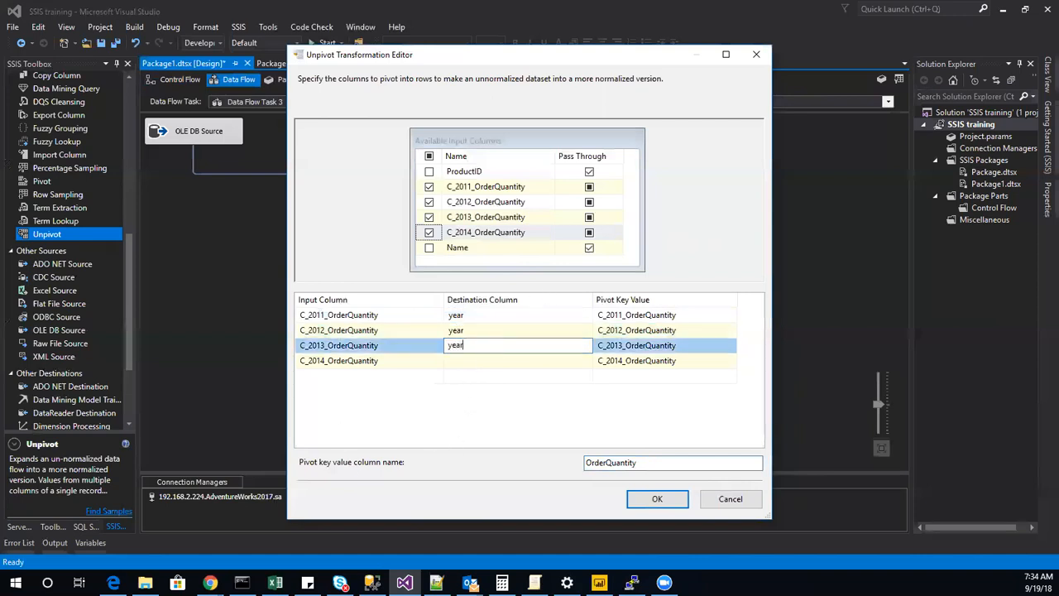
click(476, 363)
text(year)
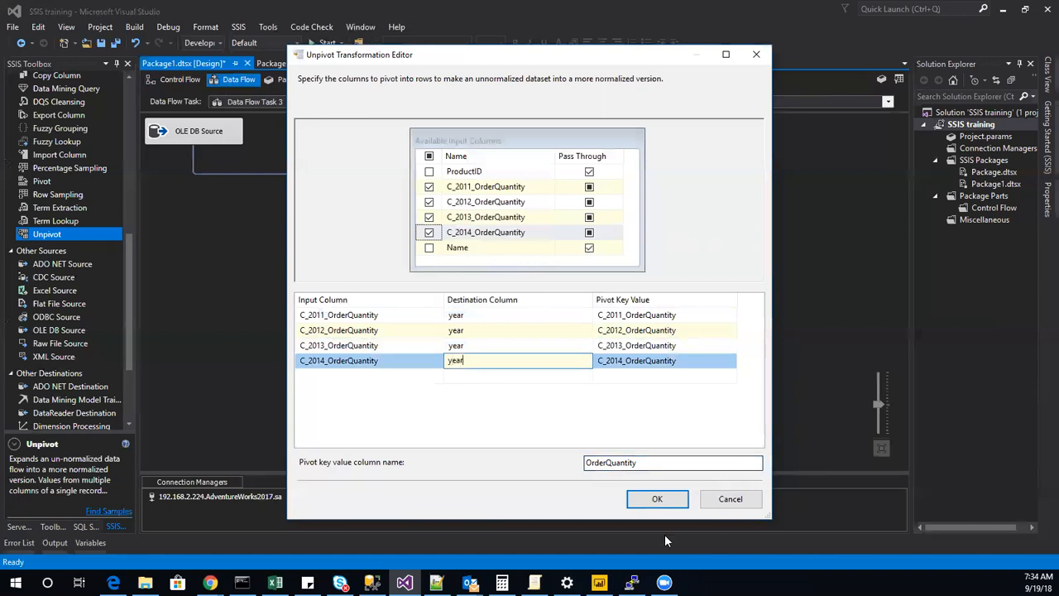
click(662, 503)
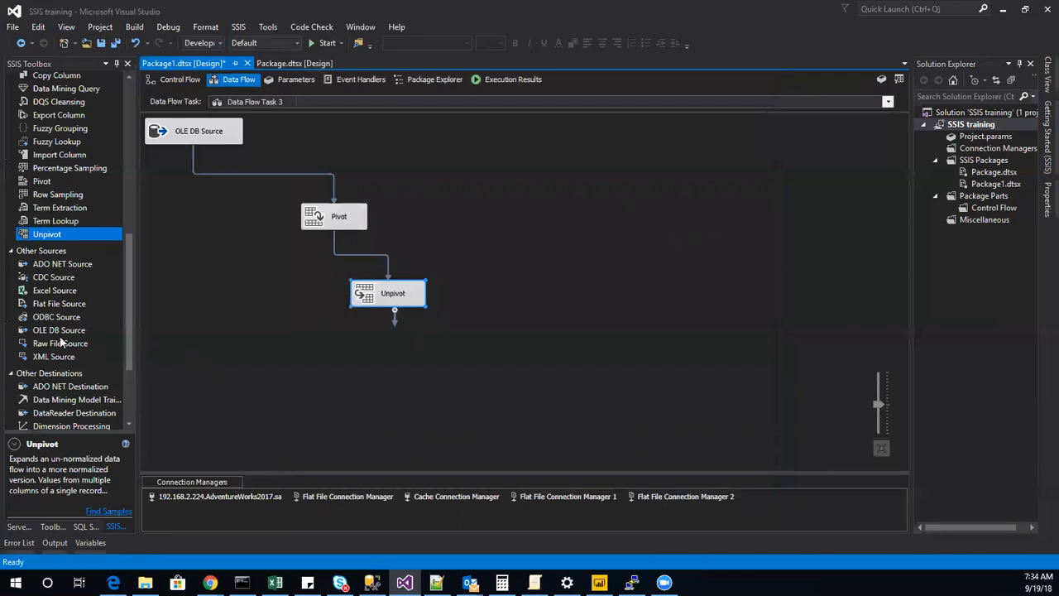
Add a Sort transformation below the Unpivot and connect the Unpivot's output to it.
scroll(62, 255, up, 6)
click(41, 201)
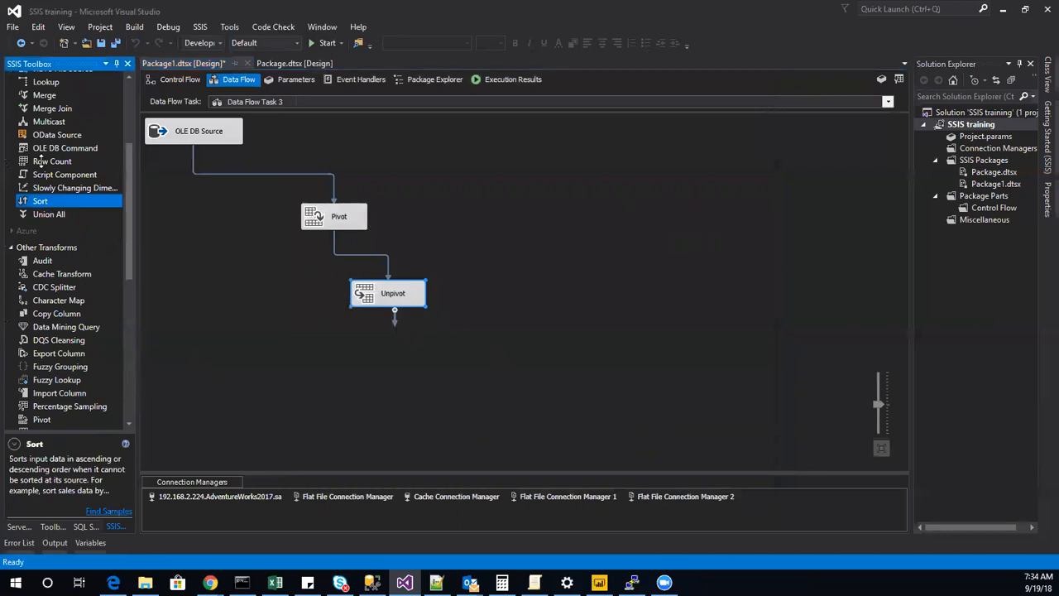
click(555, 346)
drag(392, 313, 591, 365)
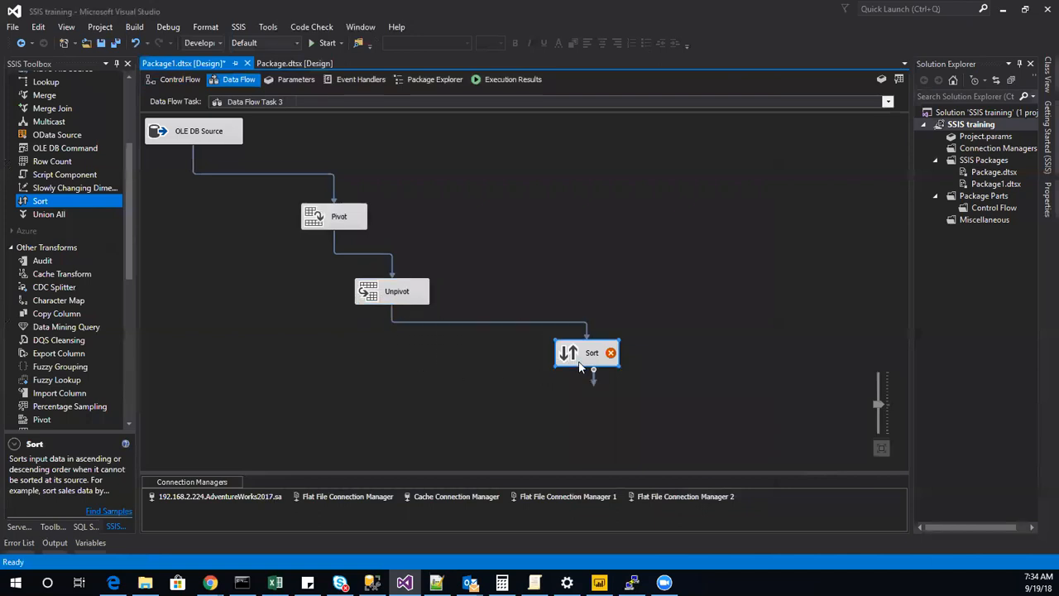
Select the sort columns in the Sort transformation's editor and accept it.
double_click(582, 364)
click(447, 156)
click(581, 534)
Enable a data viewer on the path between the Unpivot and the Sort.
right_click(553, 322)
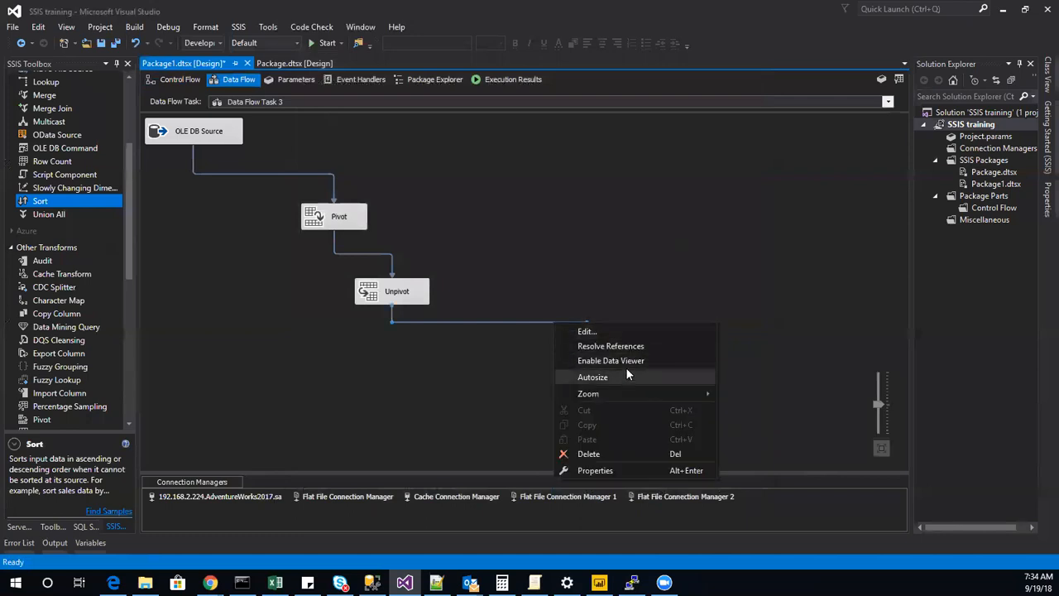
click(612, 361)
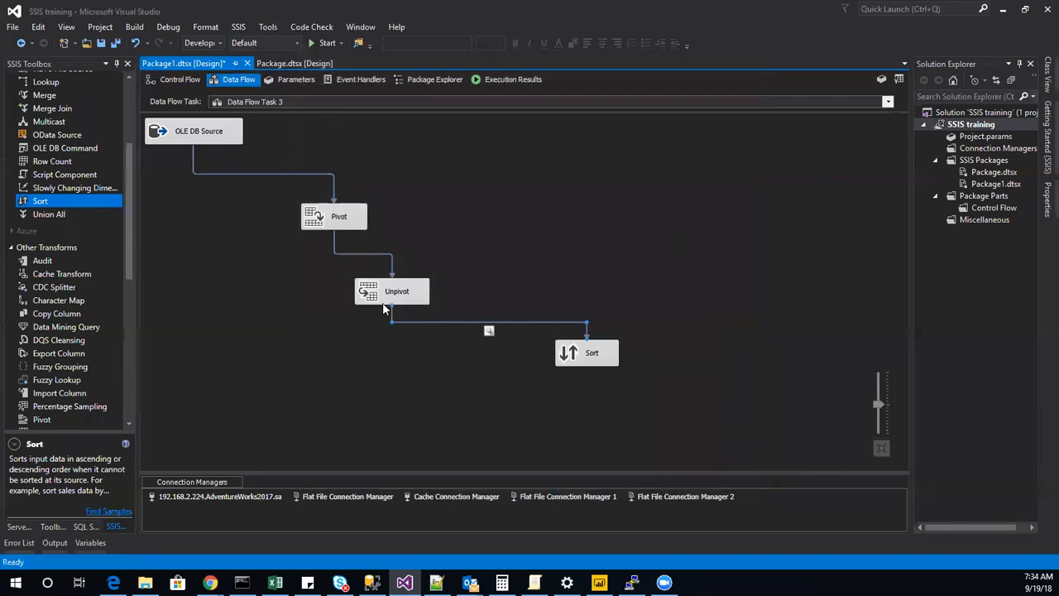
right_click(360, 259)
click(287, 262)
Return to the control flow and execute only Data Flow Task 3.
click(180, 79)
right_click(281, 313)
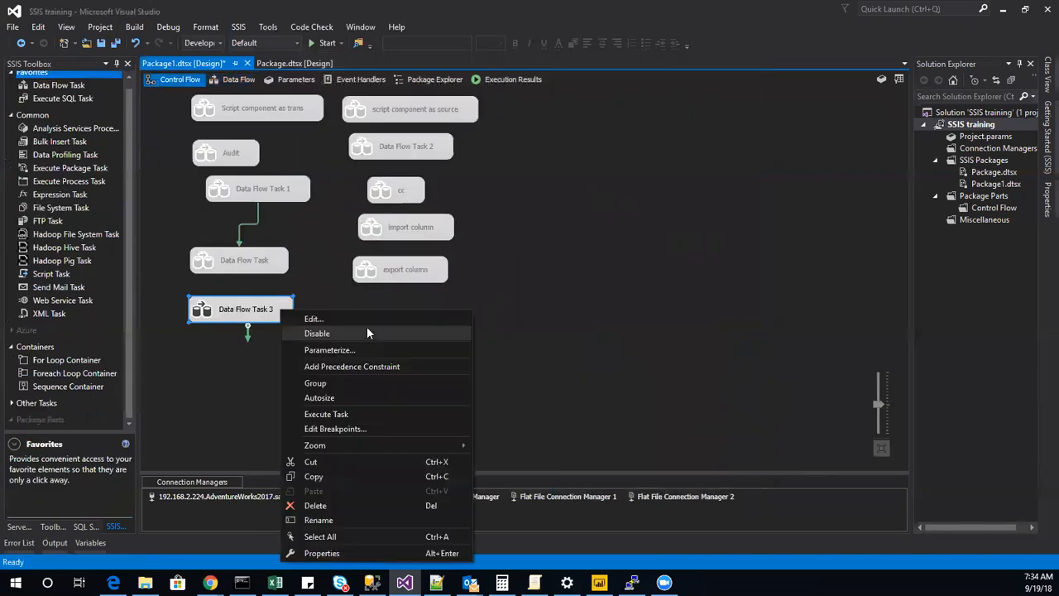
click(337, 413)
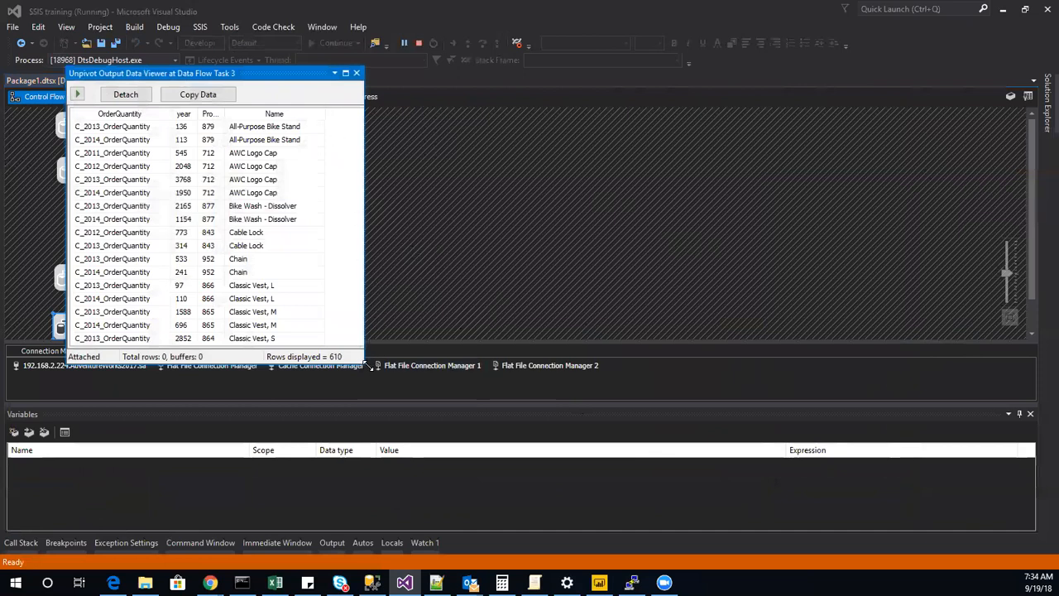
Enlarge the Unpivot output data viewer, widen its columns to check the year and ProductID values, and close it.
drag(367, 364, 837, 439)
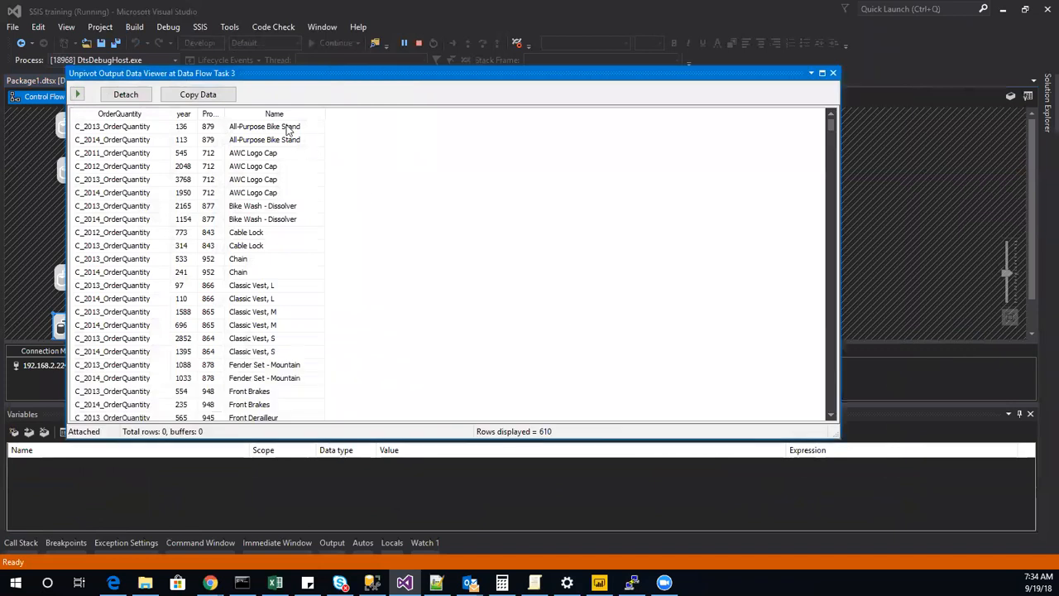
drag(200, 114, 447, 128)
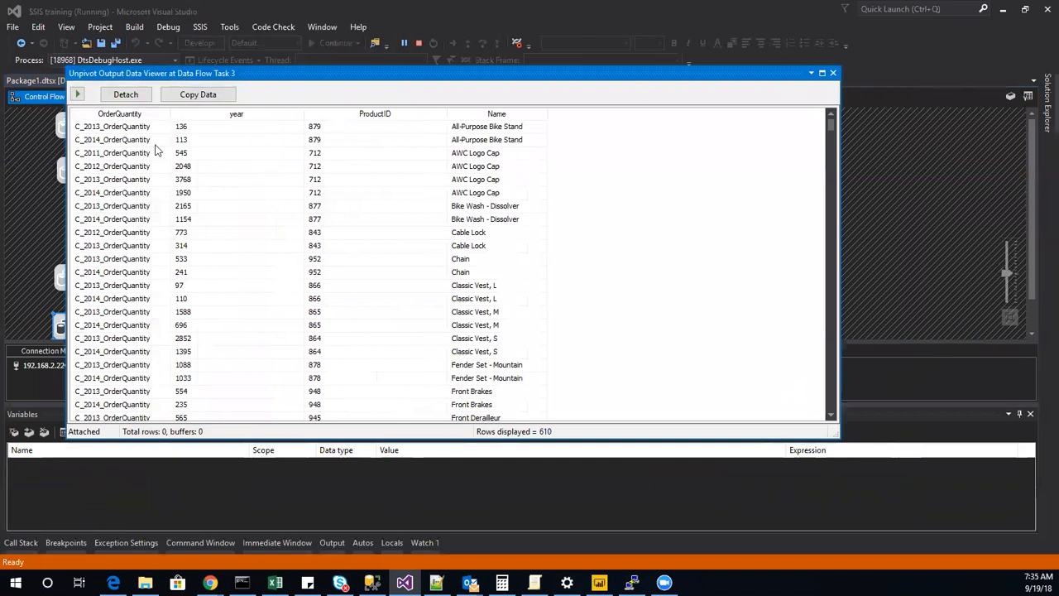
click(832, 74)
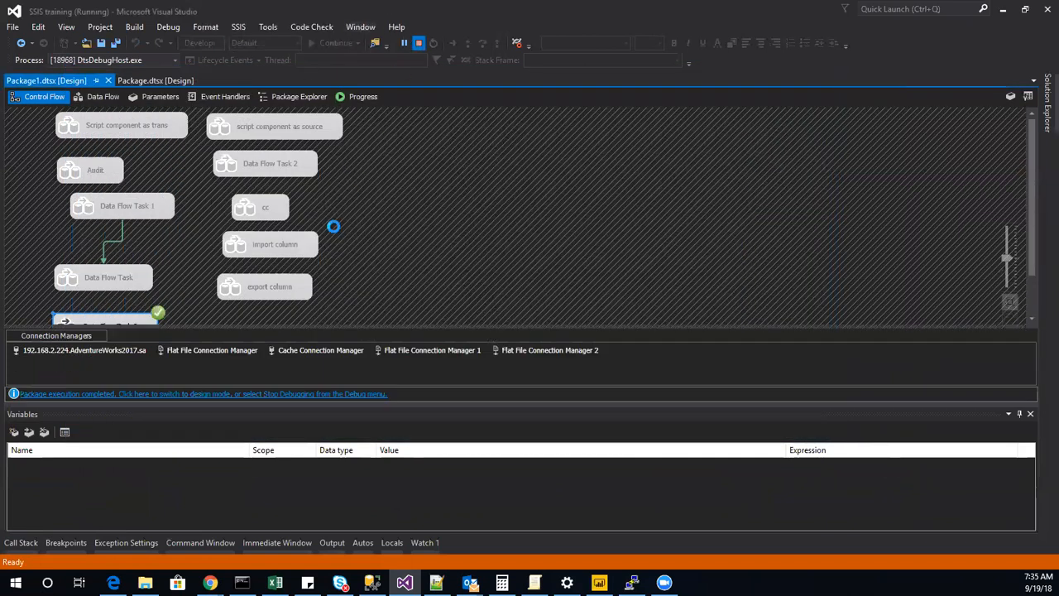
Leave the debug run, reopen the Unpivot editor in Data Flow Task 3, and clear the pivot key value column name.
double_click(275, 311)
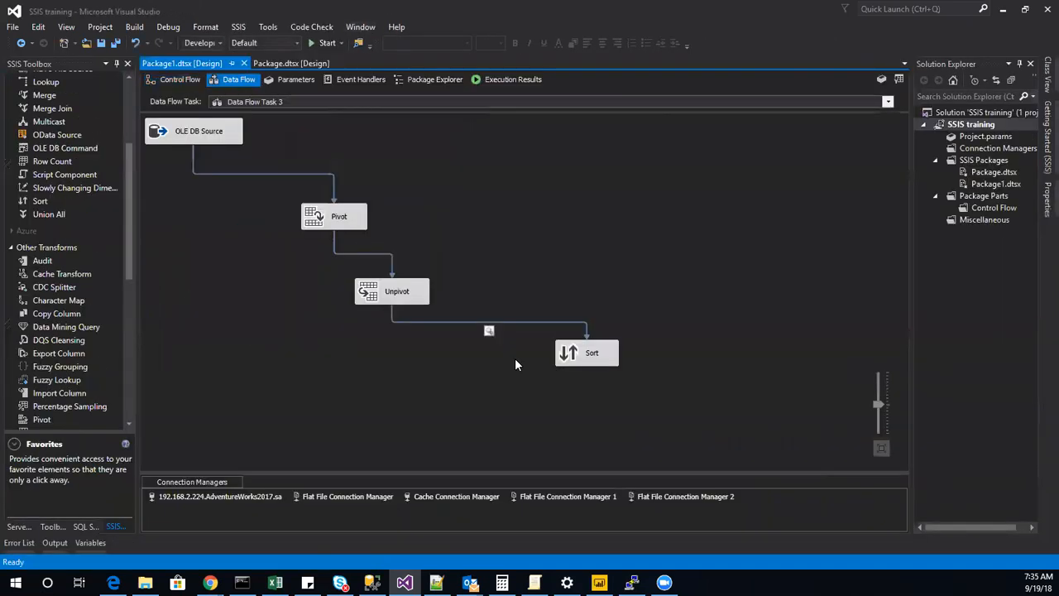
double_click(389, 302)
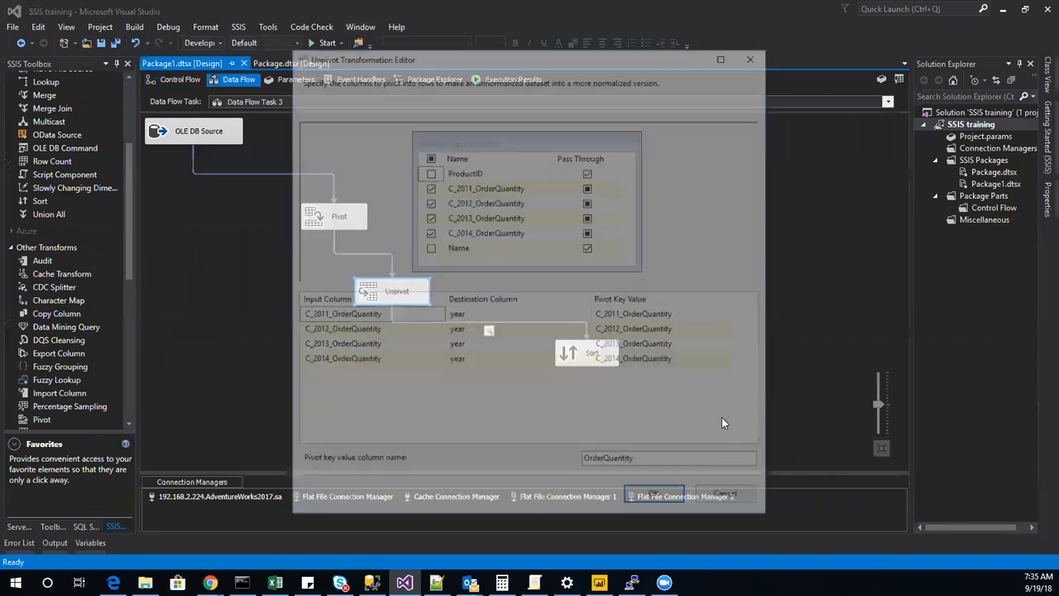
click(631, 460)
key(ctrl+a)
key(ctrl+c)
key(BackSpace)
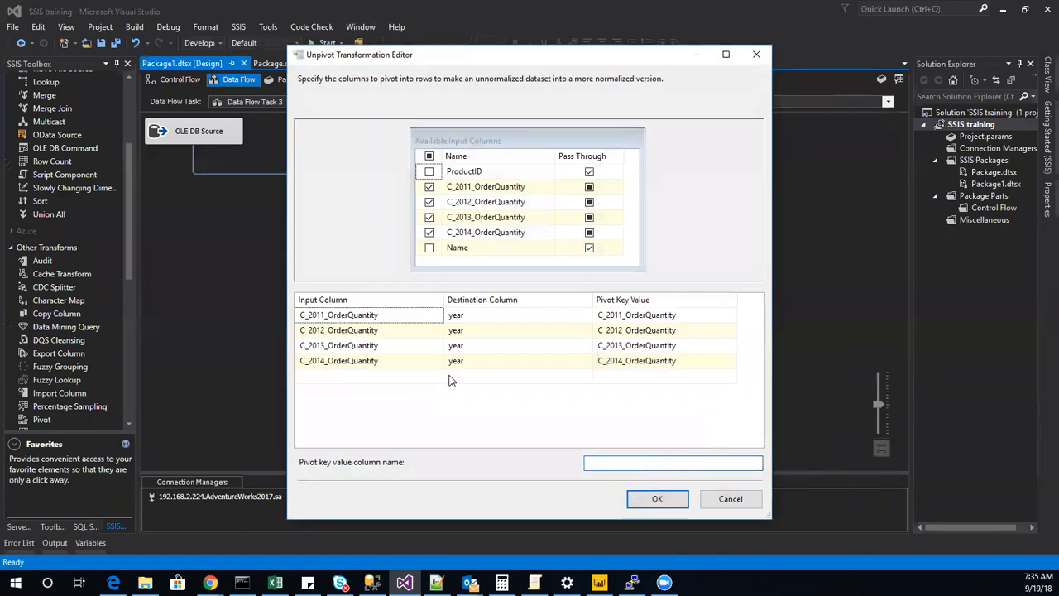
Set the Unpivot's destination column to OrderQuantity for all four yearly order quantity input columns.
click(492, 317)
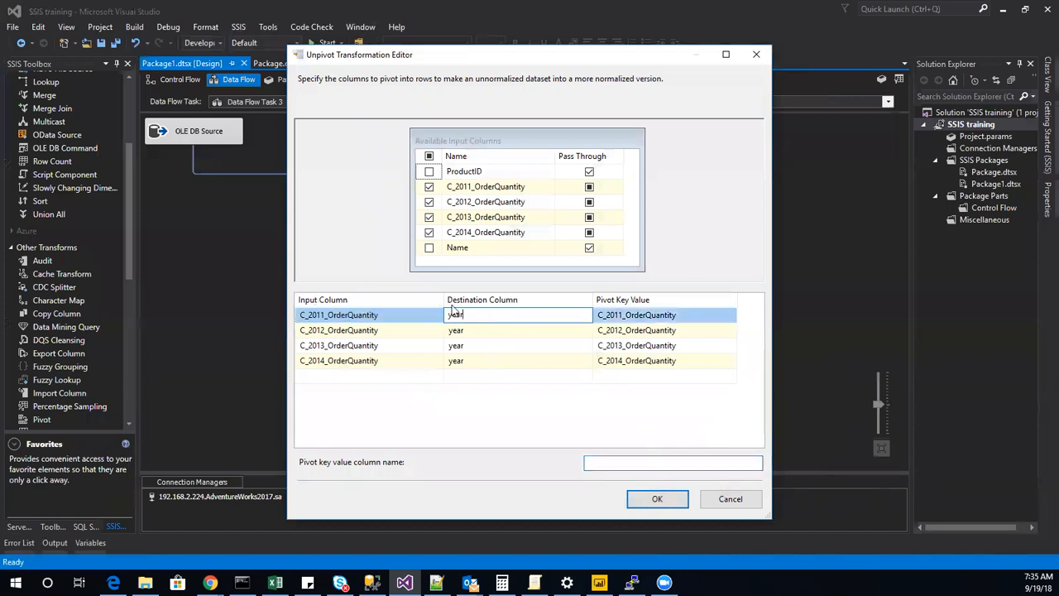
key(ctrl+a)
key(ctrl+v)
click(491, 331)
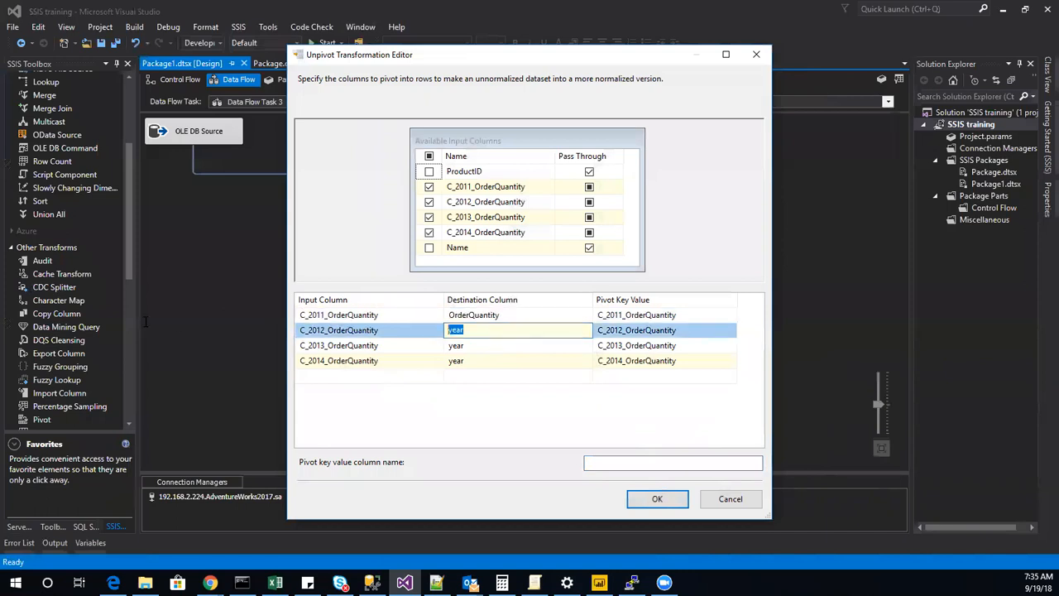
key(ctrl+v)
click(487, 346)
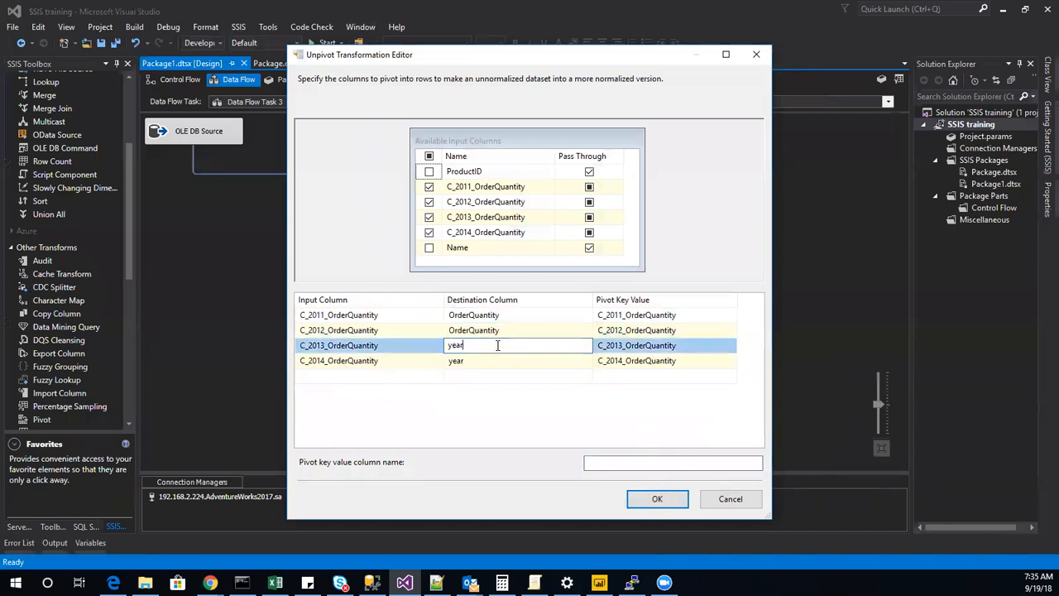
key(ctrl+v)
click(486, 361)
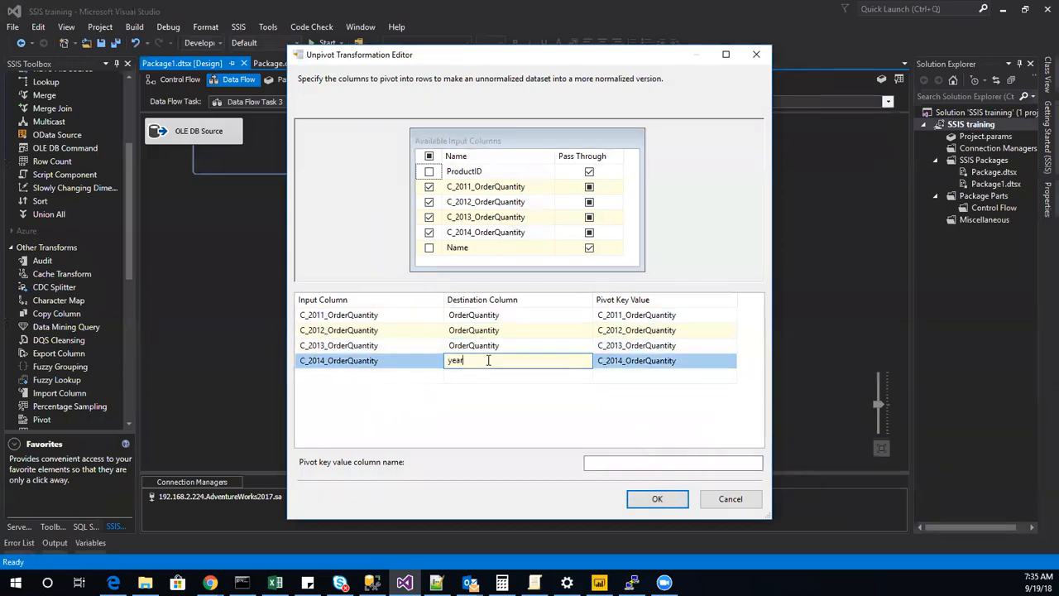
key(ctrl+v)
Set the Unpivot's pivot key value column name to Year and accept the editor.
click(649, 466)
text(Ye)
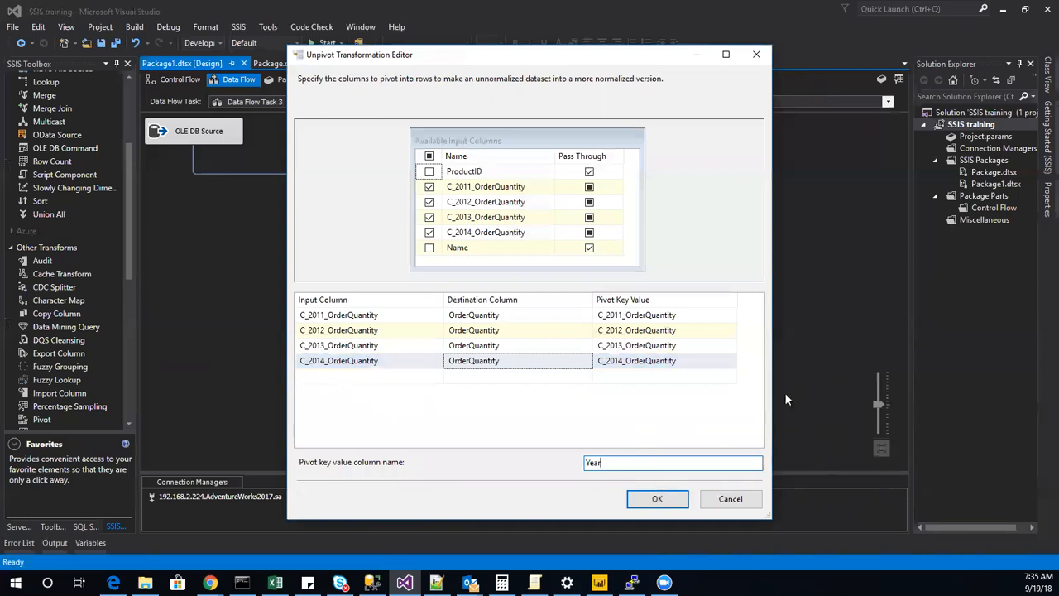
click(661, 500)
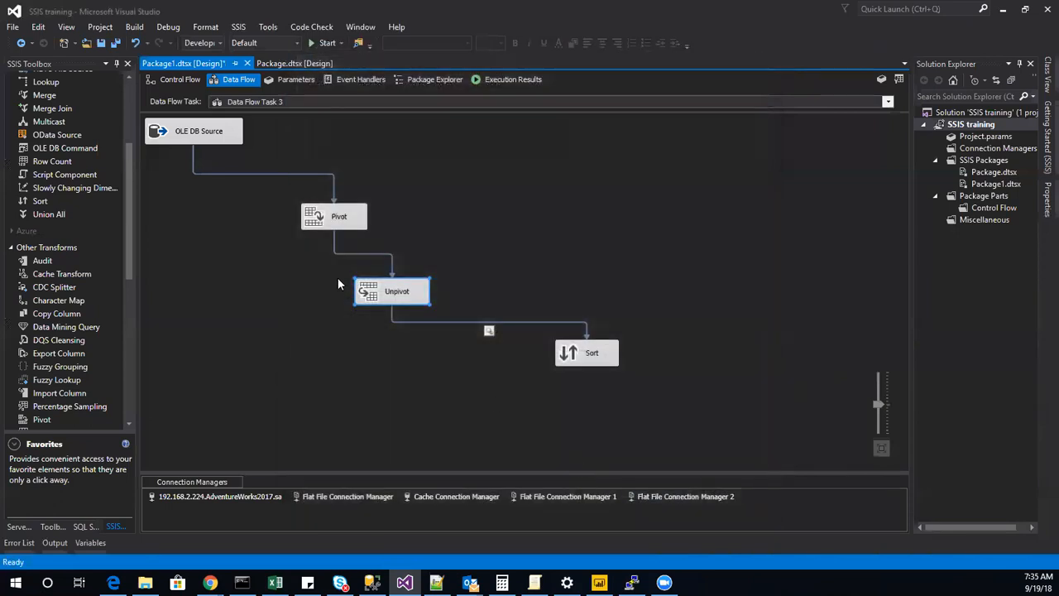
Run the package and examine the Year and OrderQuantity columns in the maximized Unpivot data viewer, including the AWC Logo Cap rows.
click(325, 44)
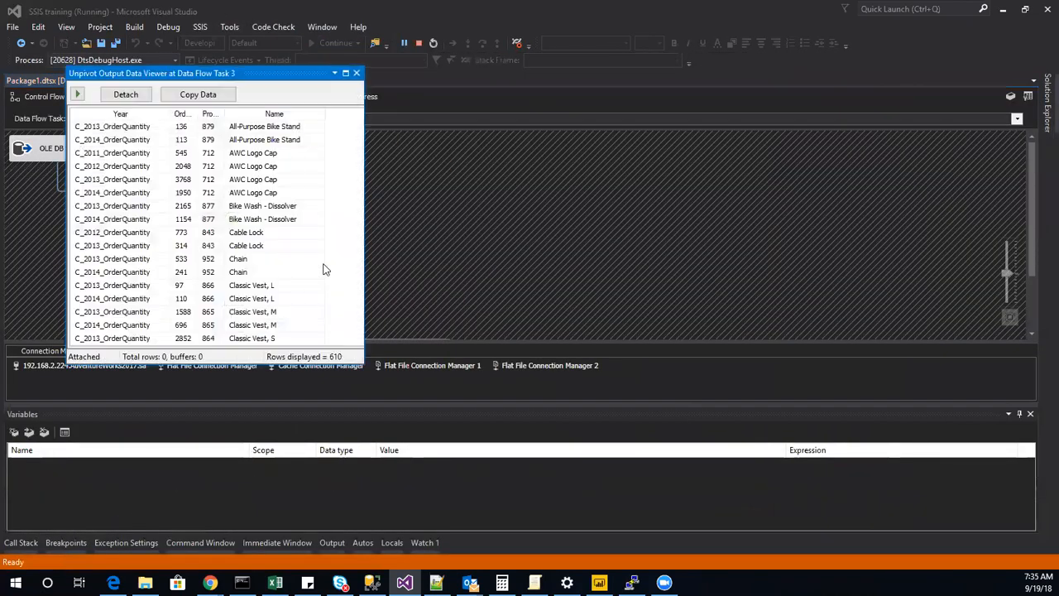
click(345, 73)
click(65, 63)
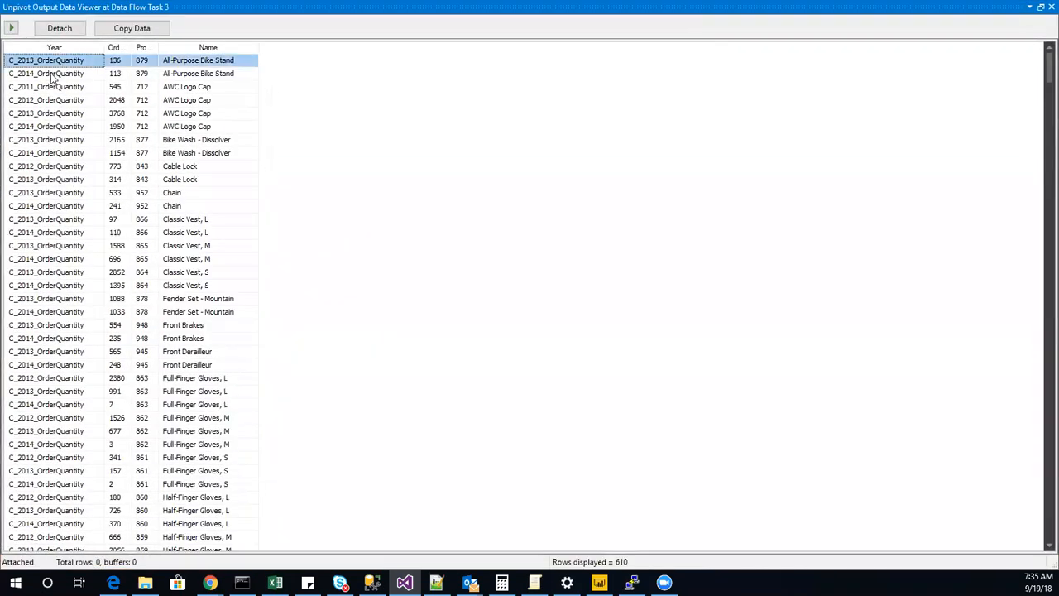
click(45, 77)
click(48, 86)
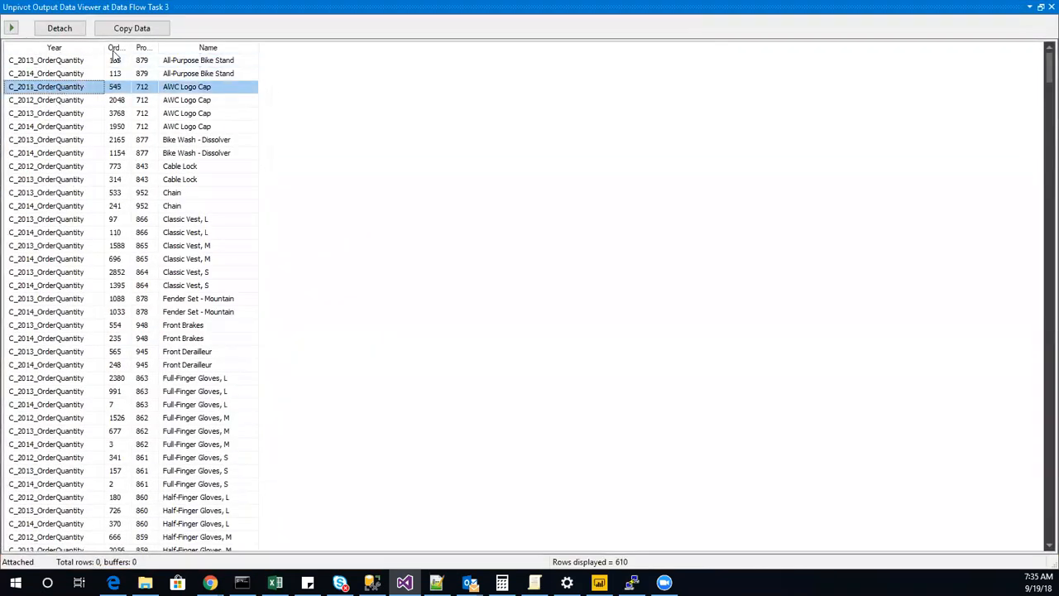
drag(132, 50, 261, 51)
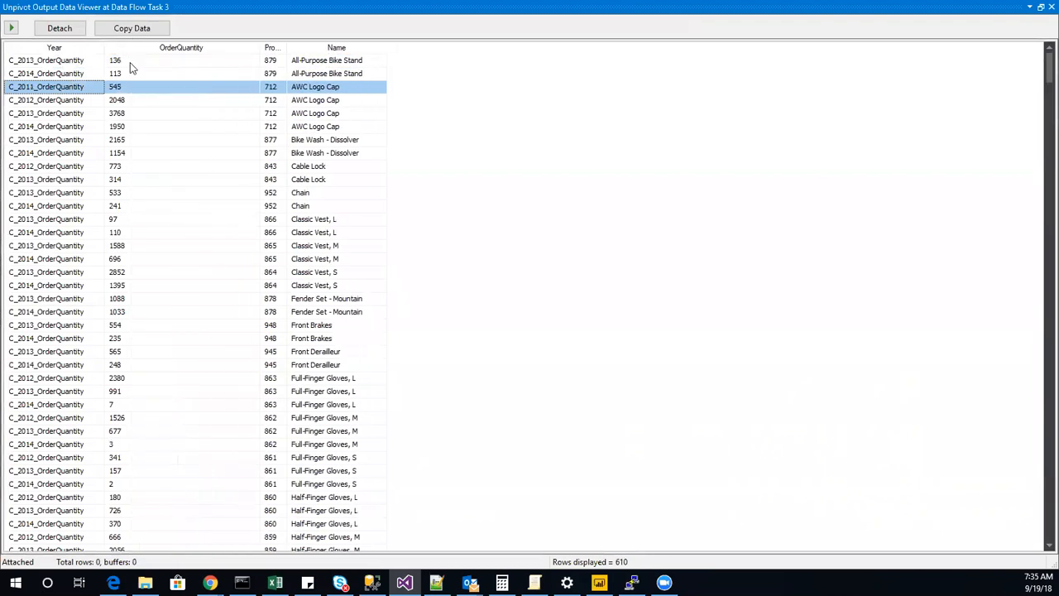
click(130, 62)
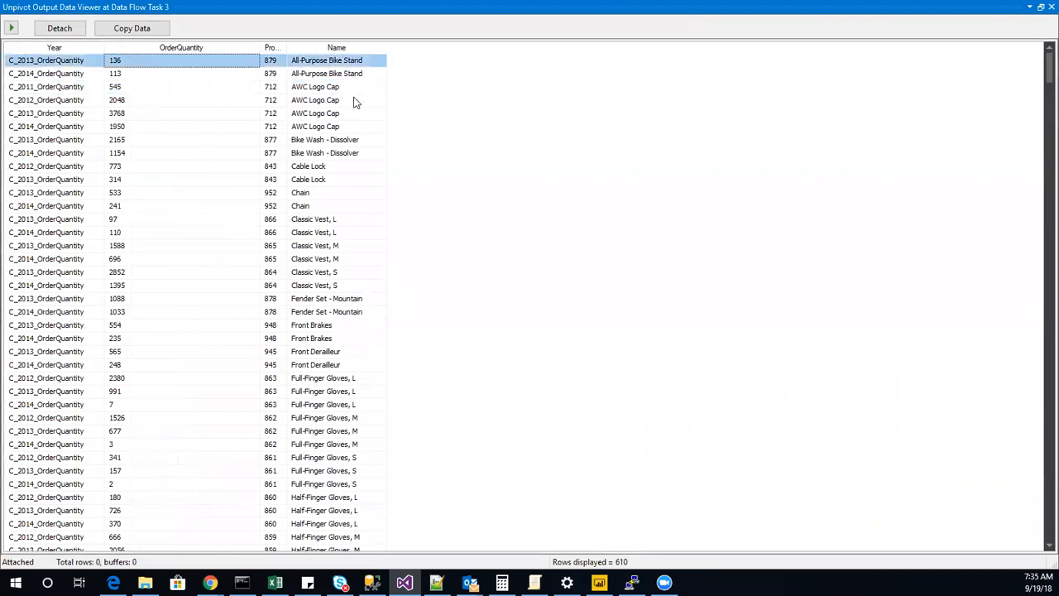
drag(372, 88, 387, 130)
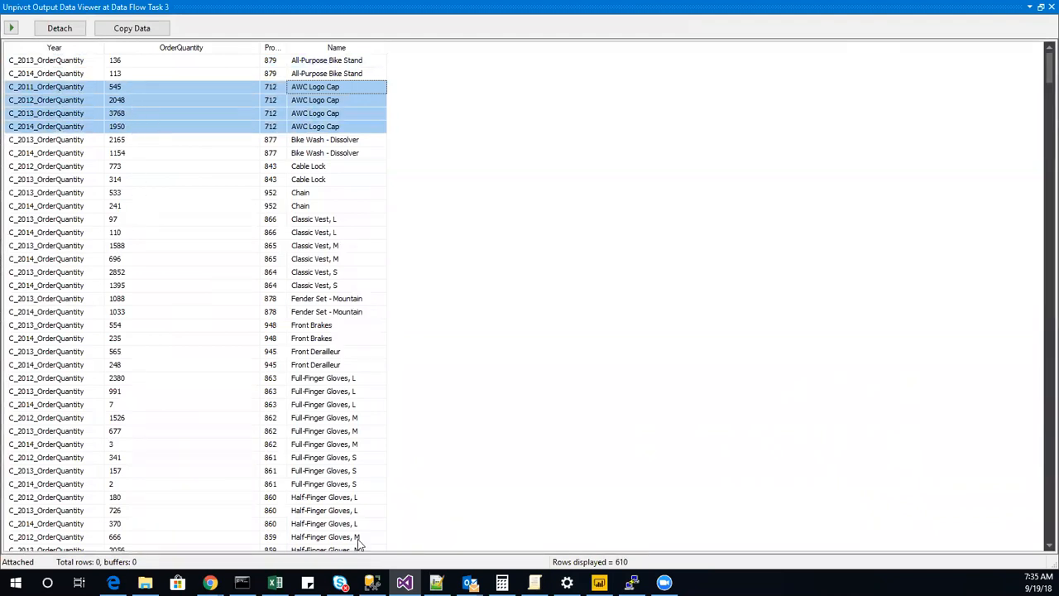
Switch to SQL Server Management Studio, compare the AWC Logo Cap order quantities in the query results, and return to the data viewer.
click(371, 582)
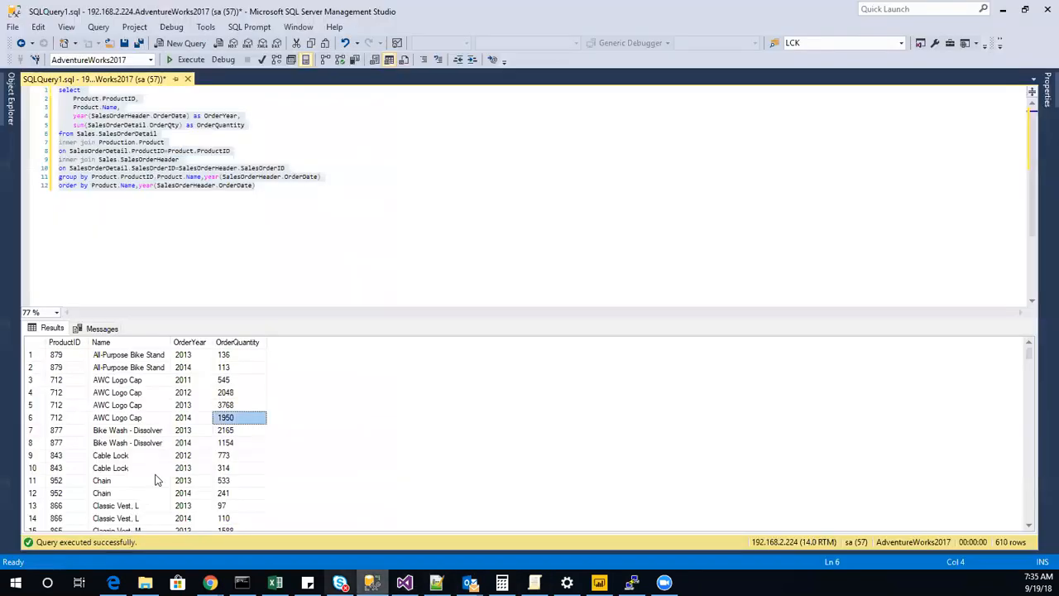
drag(236, 383, 233, 420)
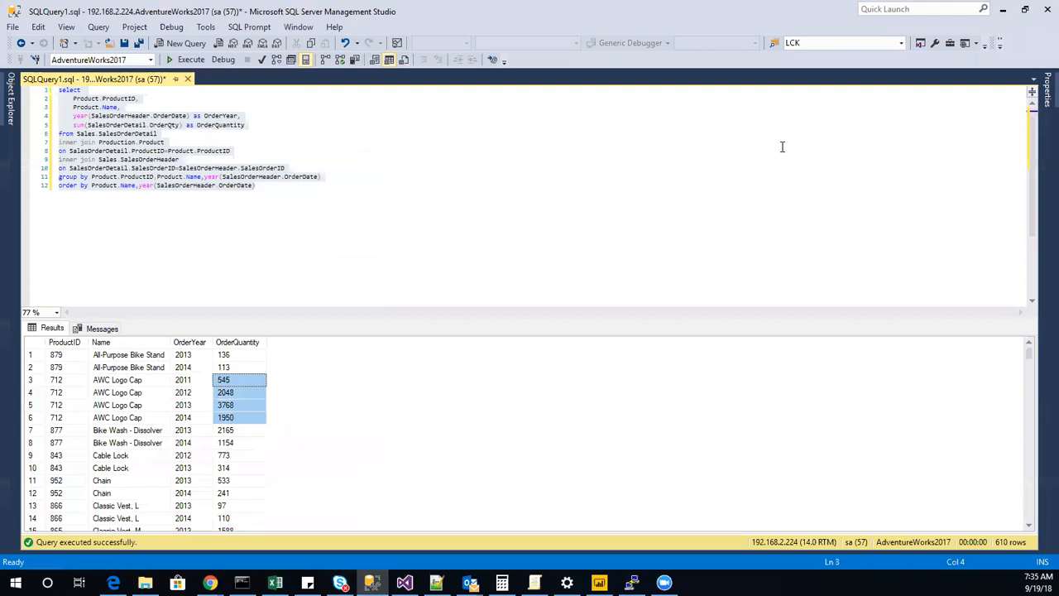
click(1003, 9)
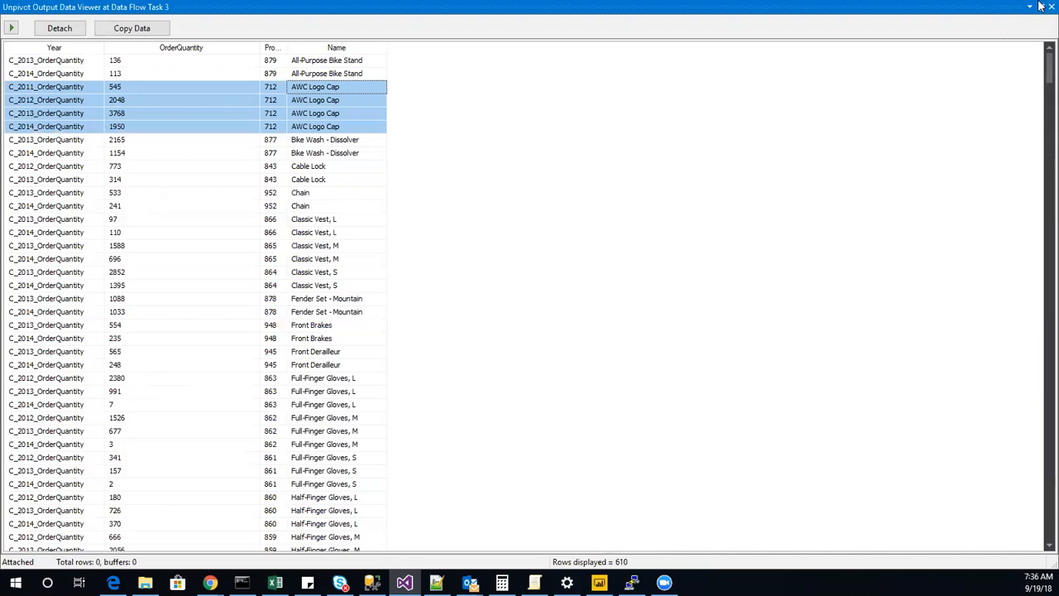
Close the Unpivot data viewer, stop debugging, and arrange the Pivot, Unpivot and Sort components more compactly near the OLE DB Source.
click(1052, 7)
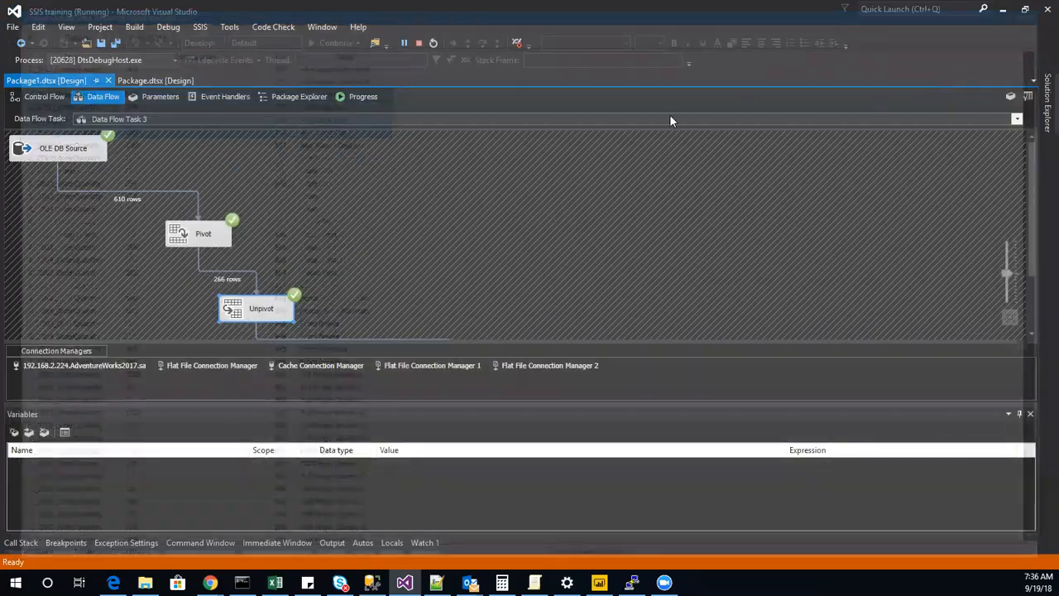
click(418, 43)
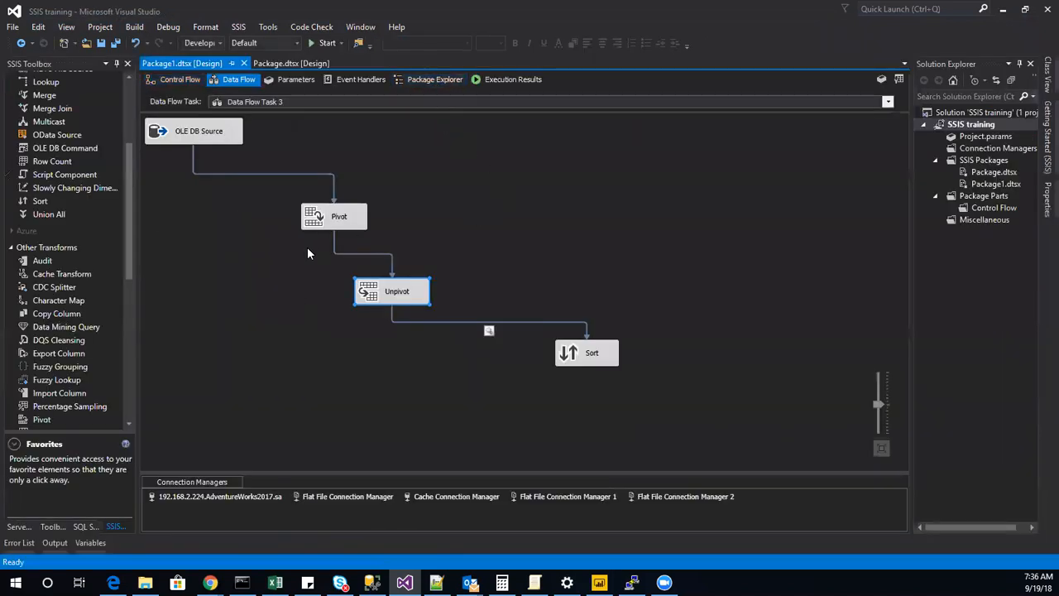
drag(337, 231, 346, 175)
drag(367, 290, 175, 199)
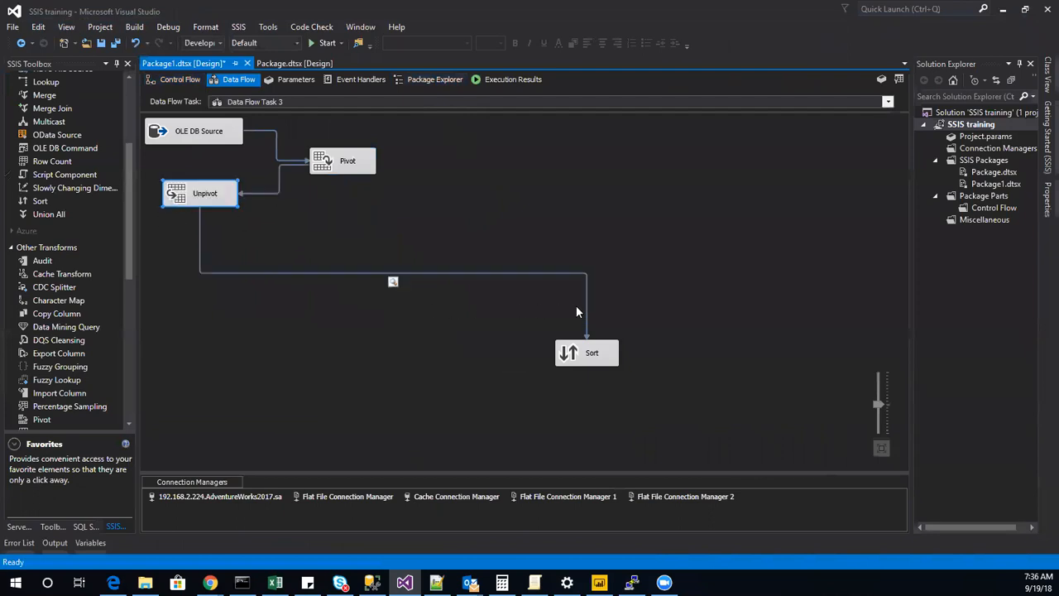
drag(581, 364, 428, 238)
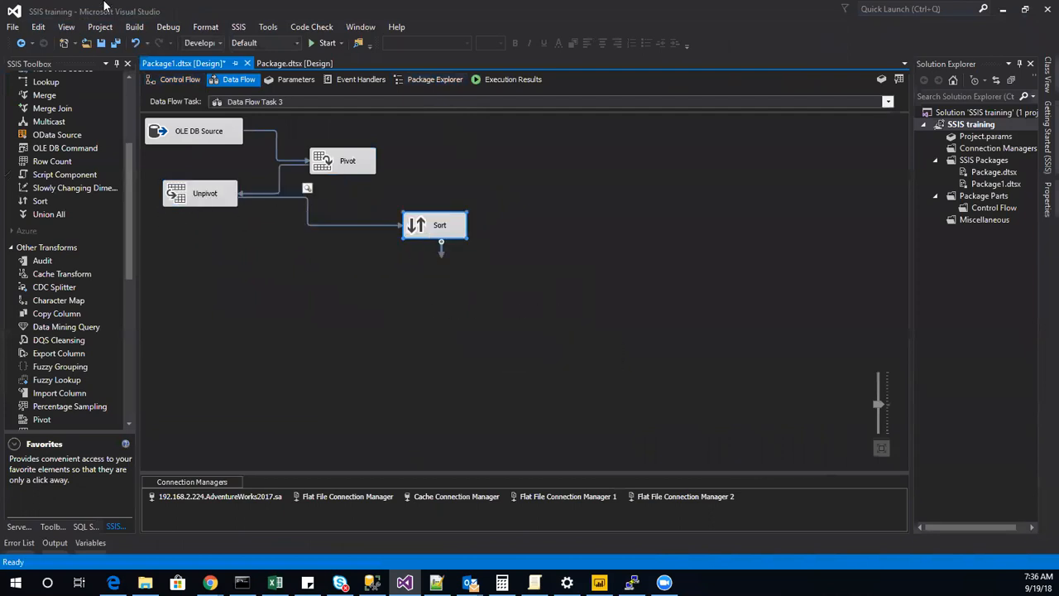
Rename Data Flow Task 3 in the control flow as "pivot and unpivot".
click(170, 81)
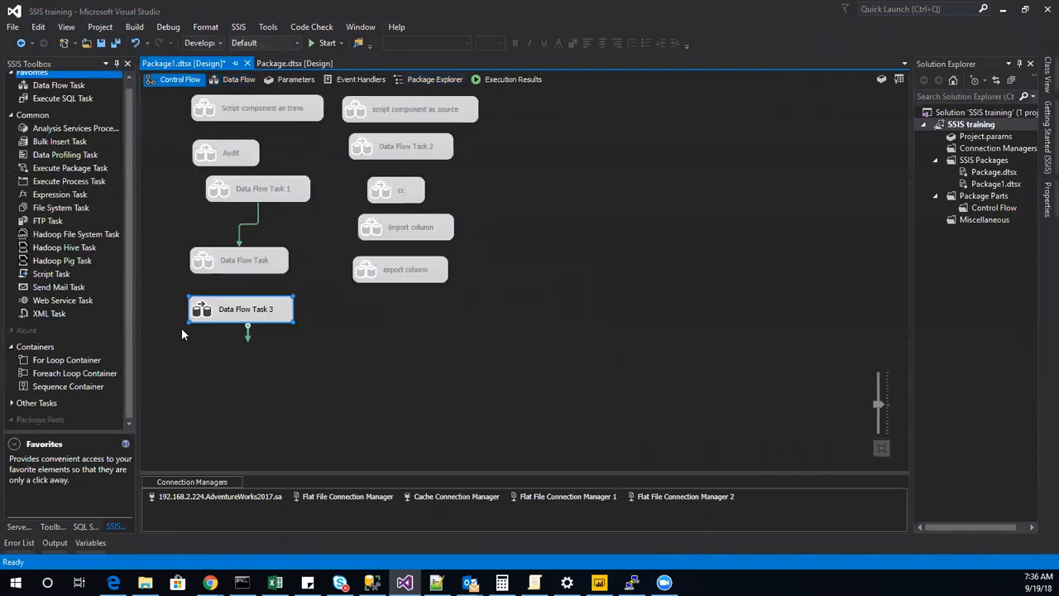
right_click(244, 329)
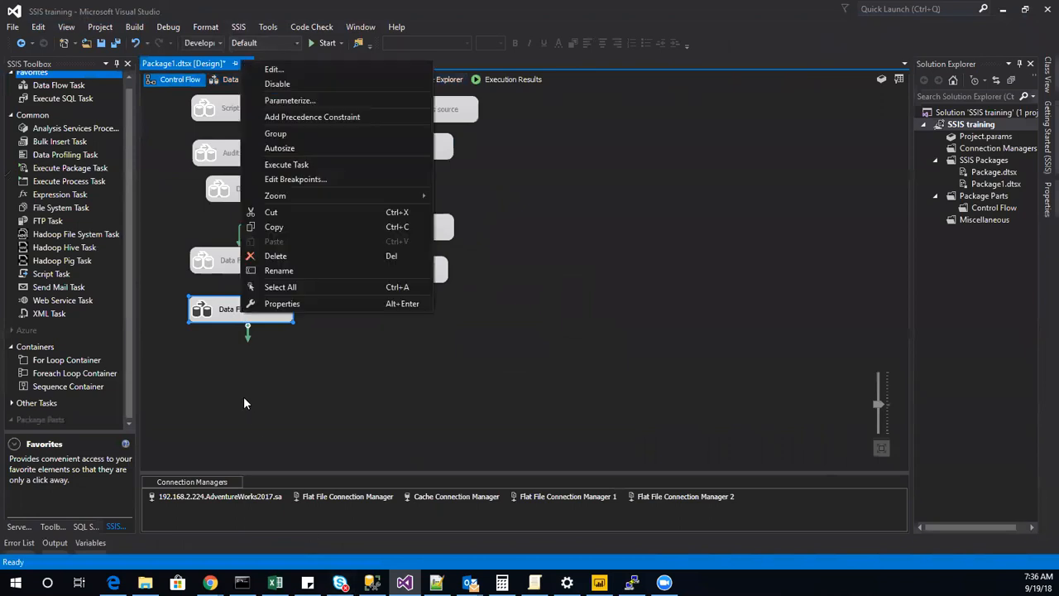
click(287, 273)
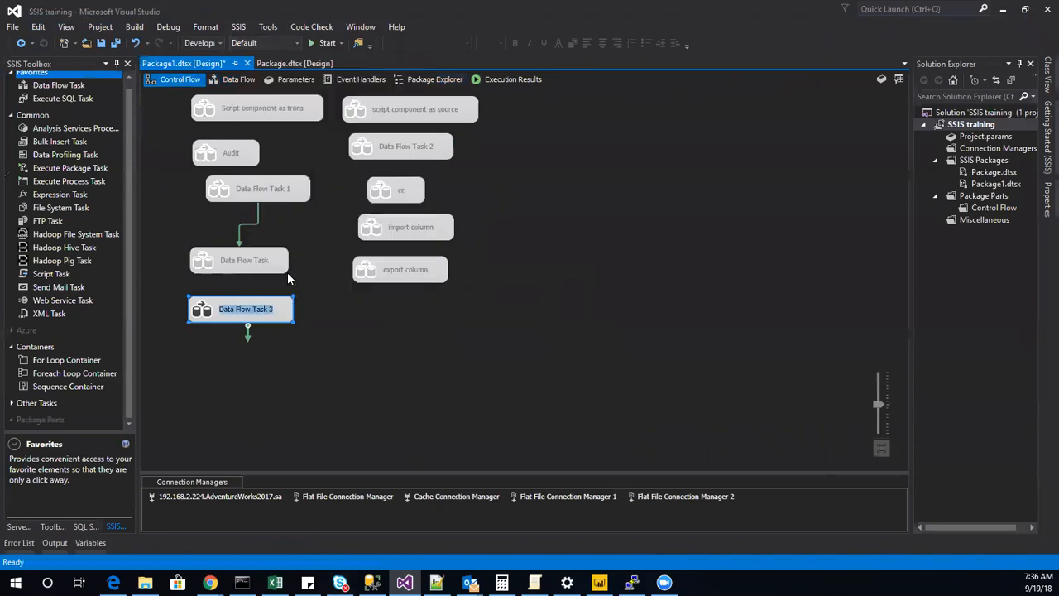
text(plvot and u)
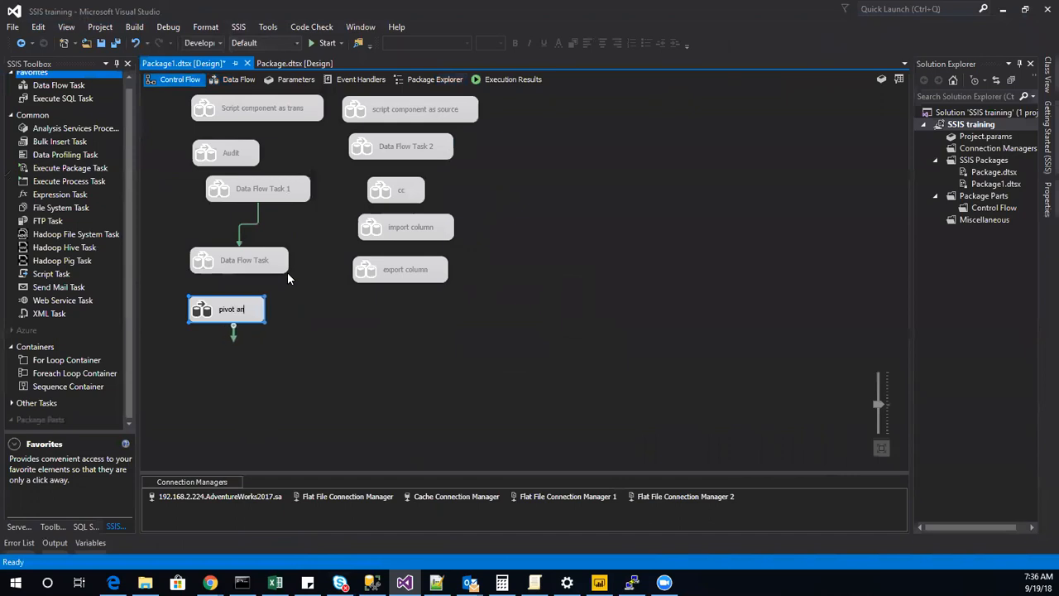
text(npov)
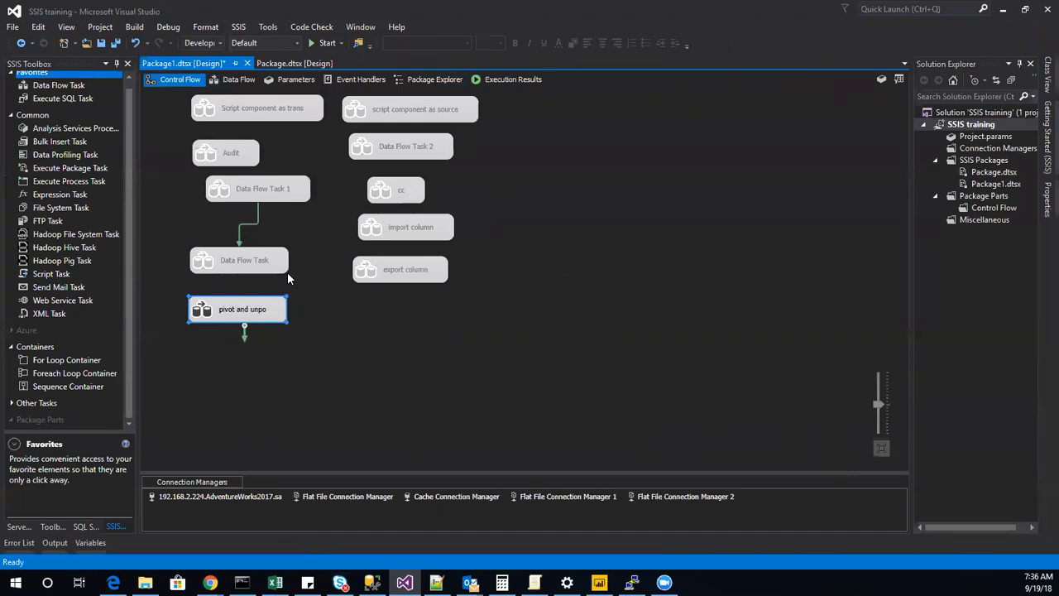
key(BackSpace)
key(BackSpace)
text(ivot)
key(Return)
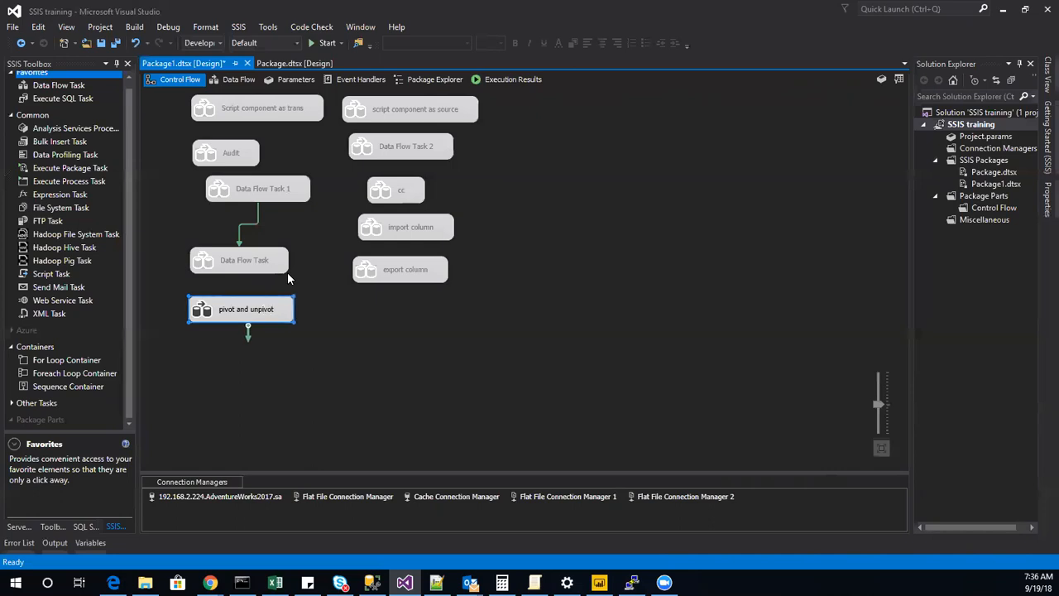
Add a new Data Flow Task to the control flow, place it below the export column task, and open its data flow.
click(447, 339)
double_click(59, 85)
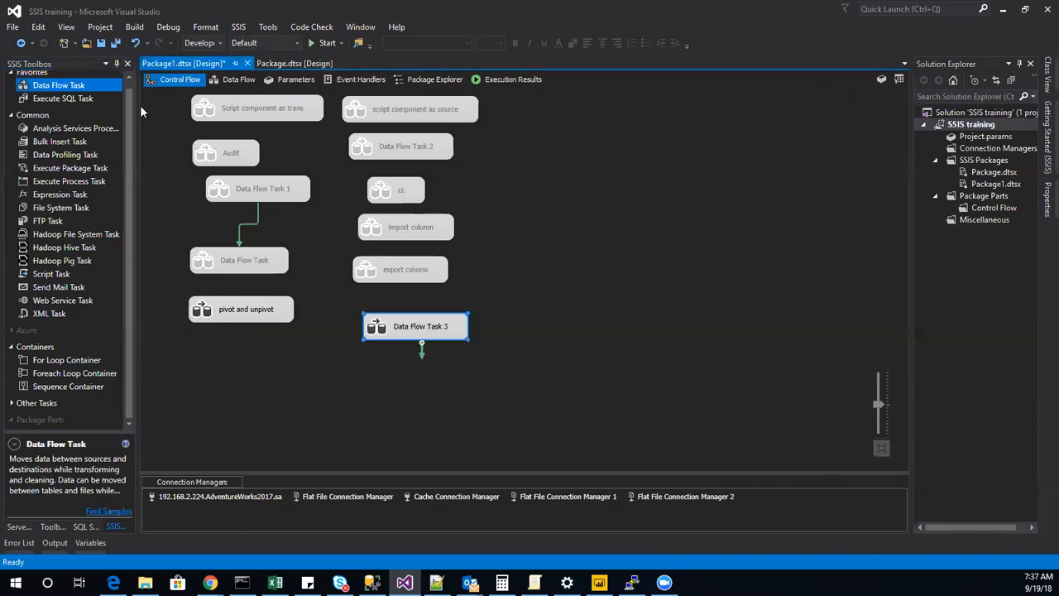
drag(377, 333, 365, 318)
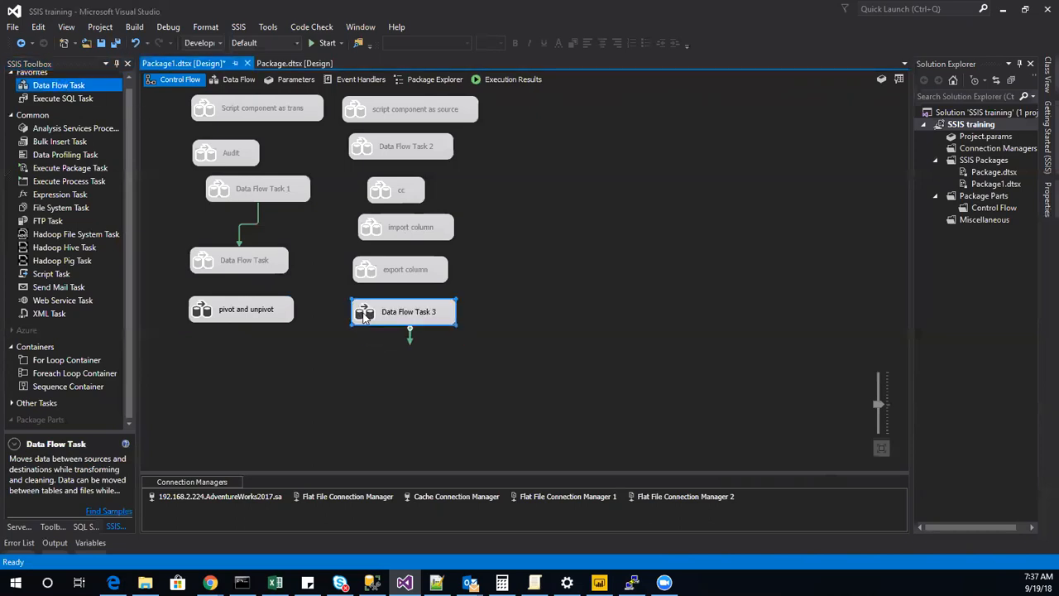
key(alt+Tab)
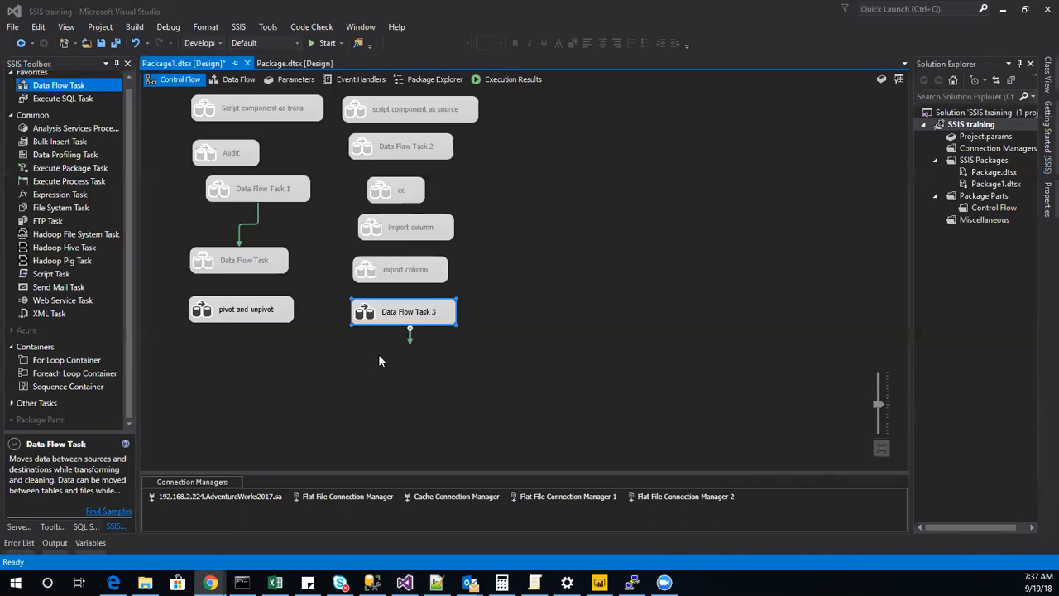
click(363, 323)
double_click(363, 323)
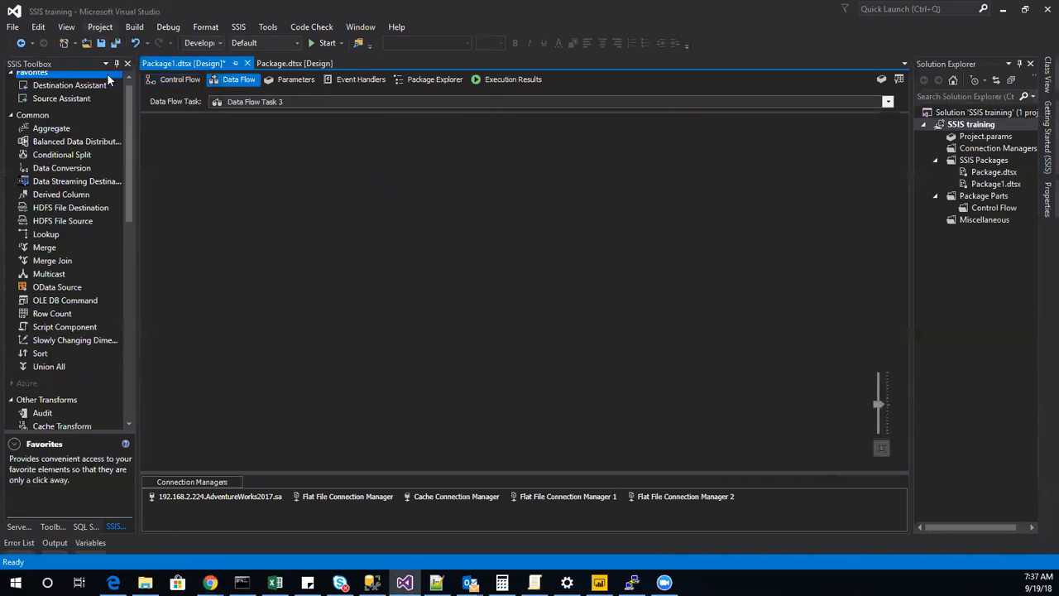
Add a SQL Server source to the data flow using the existing AdventureWorks2017 connection manager.
drag(75, 103, 354, 160)
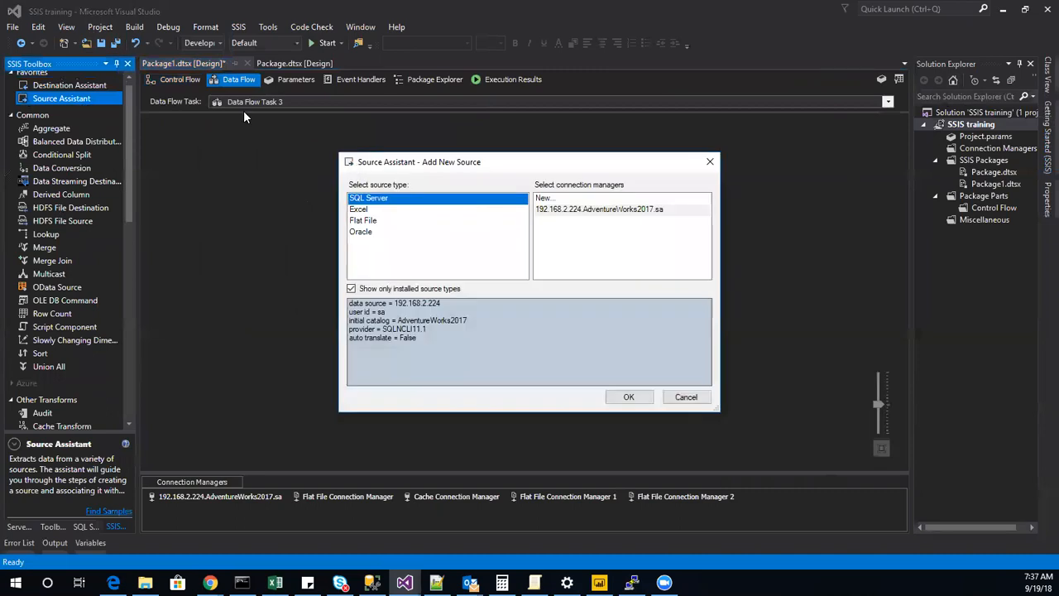
click(589, 209)
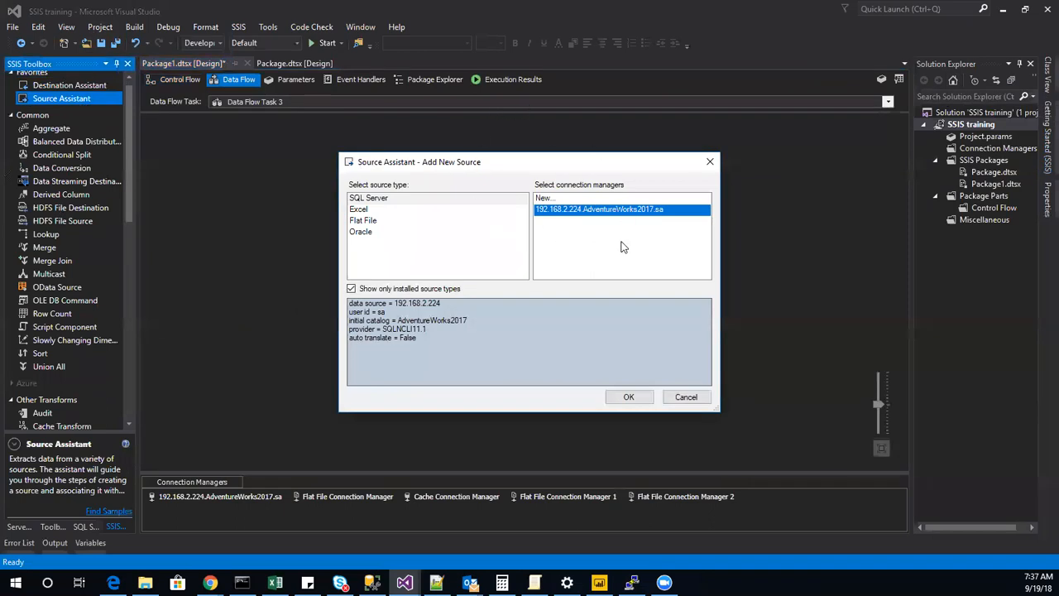
click(631, 397)
Set the OLE DB Source's table to [Production].[ProductDescription].
double_click(199, 137)
click(439, 289)
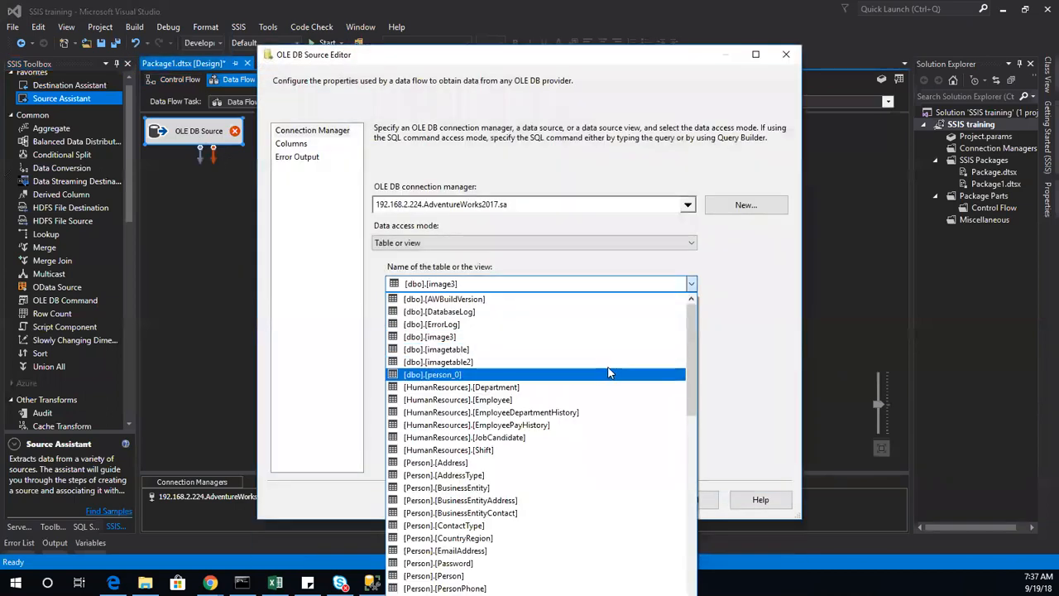
scroll(607, 547, down, 4)
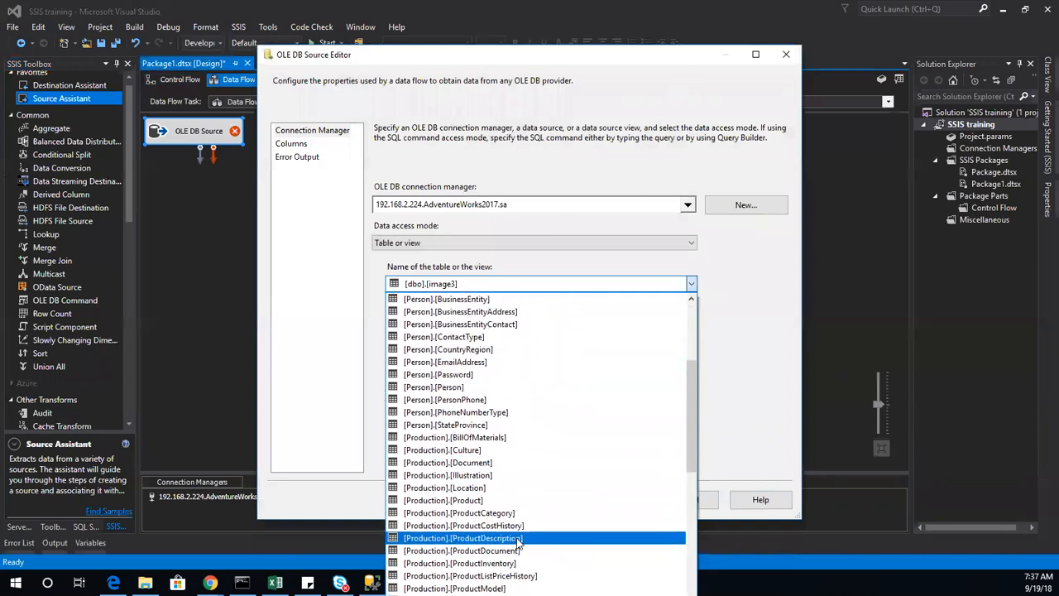
click(518, 541)
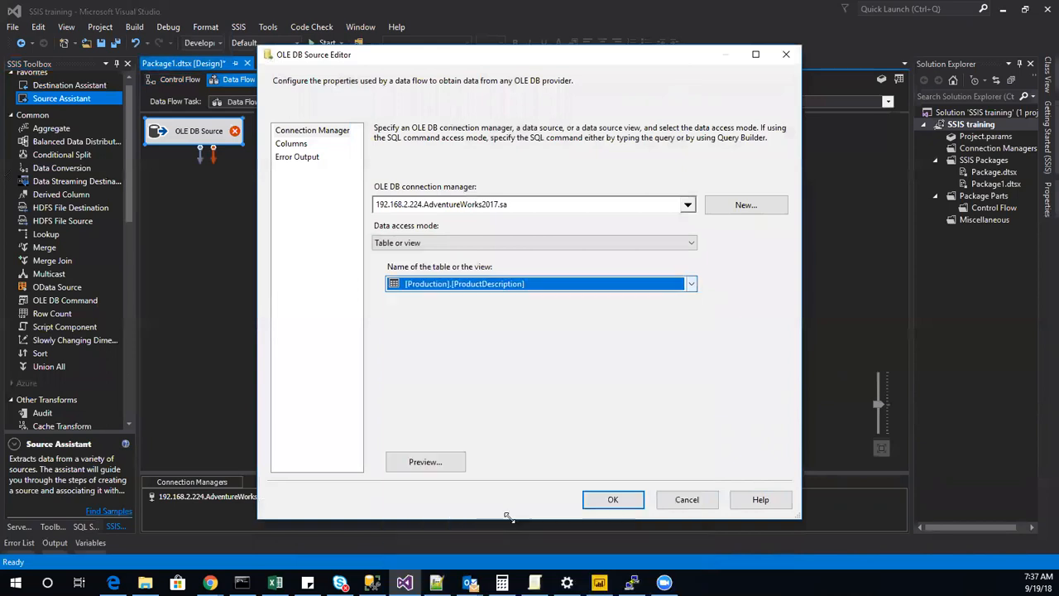
Exclude the rowguid and ModifiedDate columns from the OLE DB Source, keeping ProductDescriptionID and Description, and accept the editor.
click(294, 143)
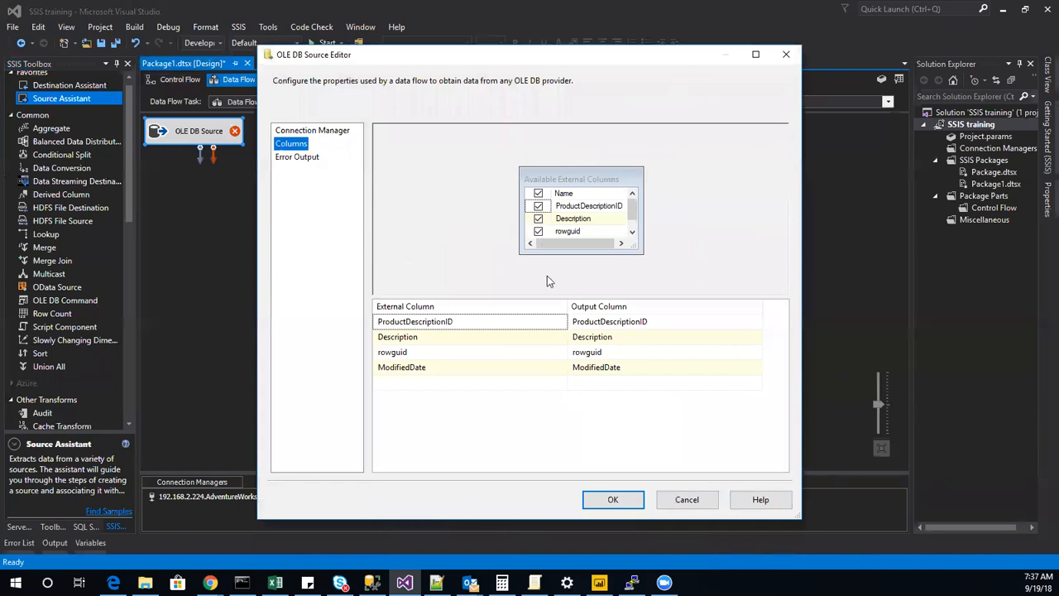
click(538, 231)
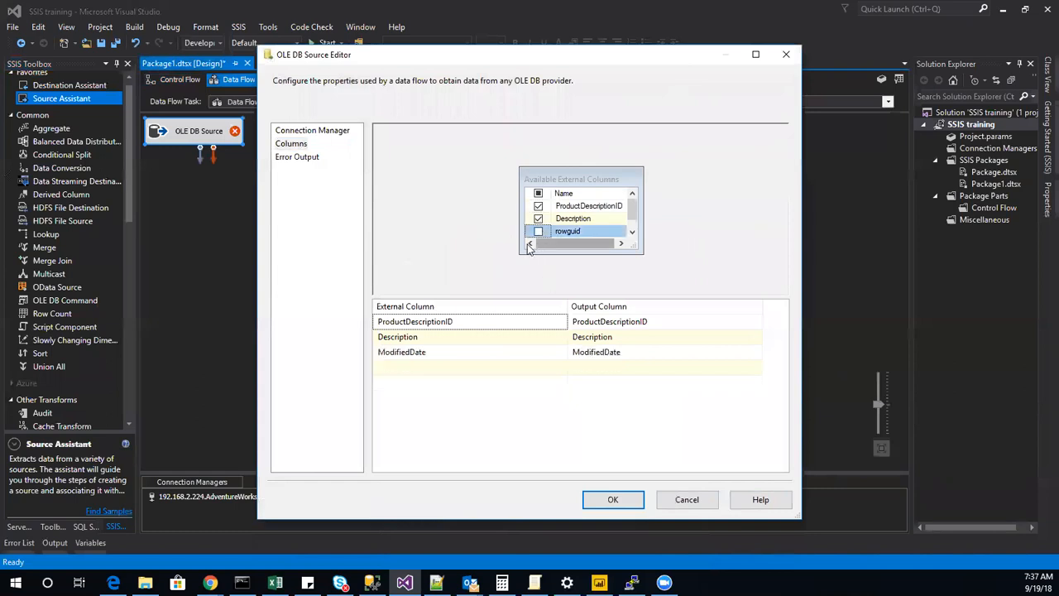
click(537, 233)
scroll(569, 217, up, 1)
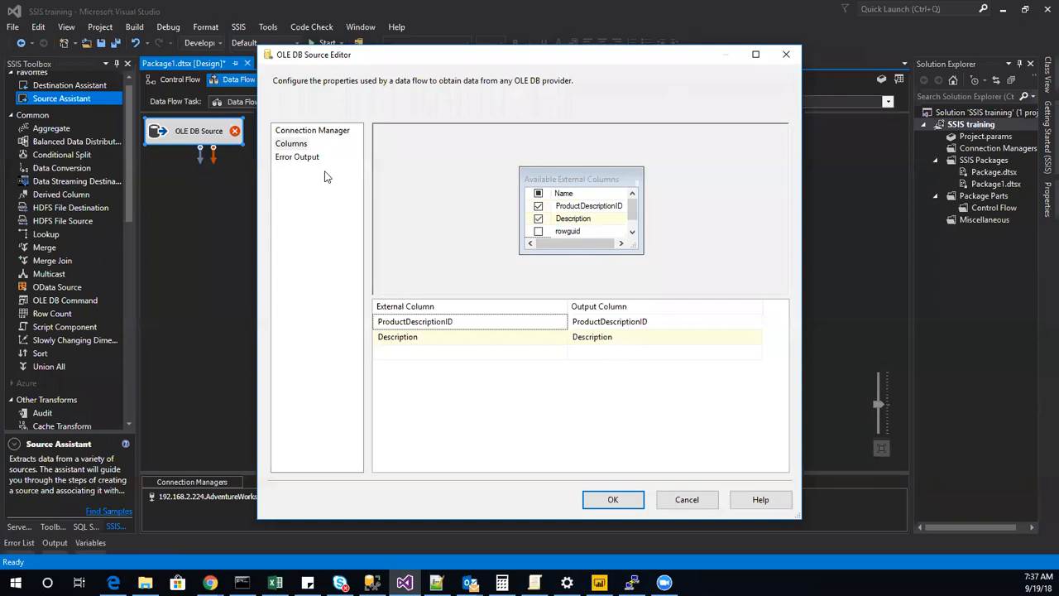
click(611, 501)
Add a Term Extraction transformation to the data flow below the OLE DB Source.
scroll(47, 357, down, 4)
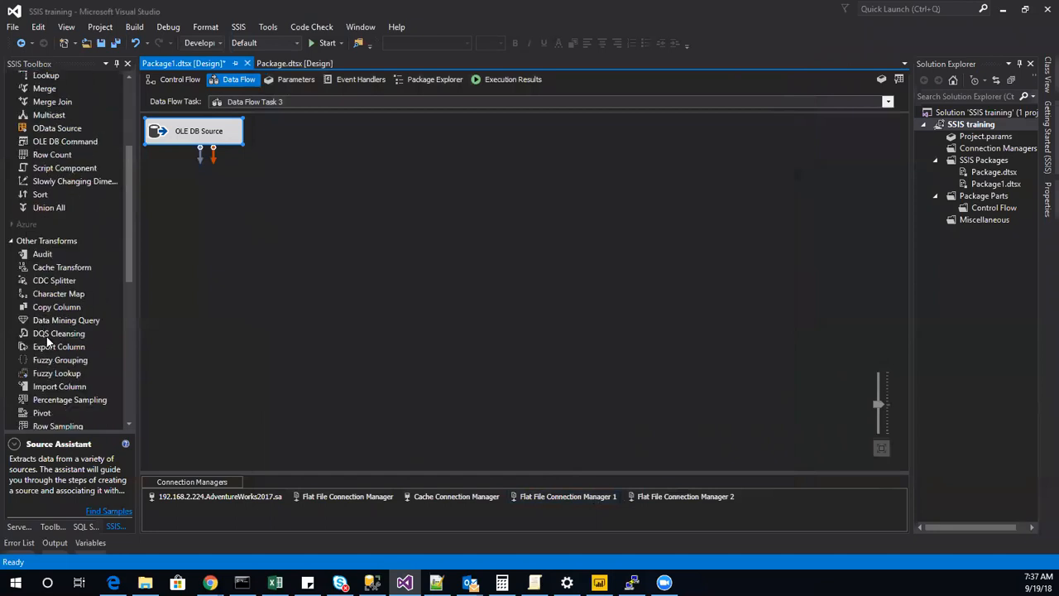
scroll(50, 347, down, 2)
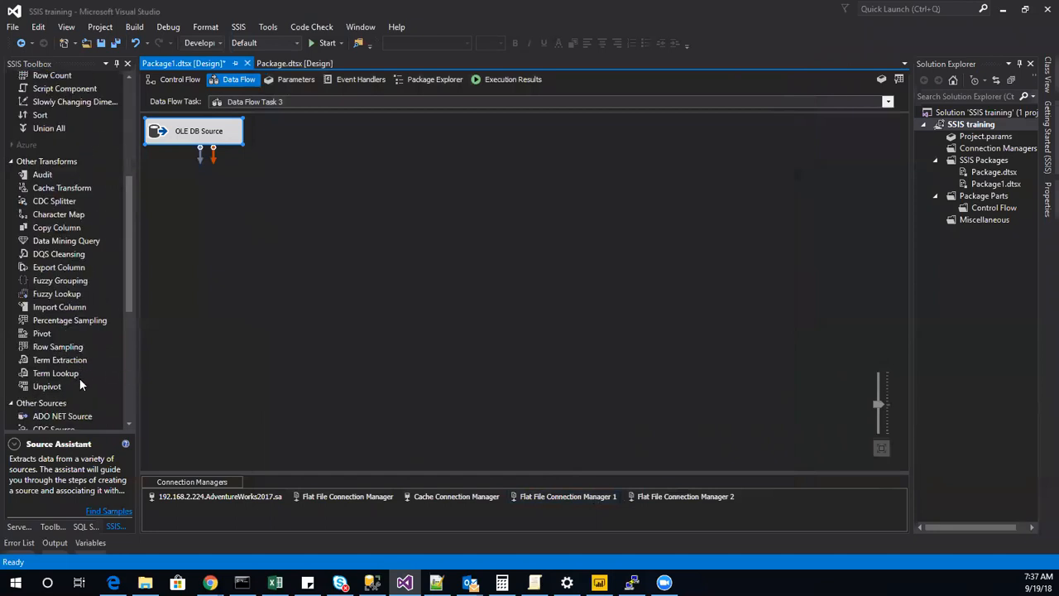
click(79, 361)
click(77, 375)
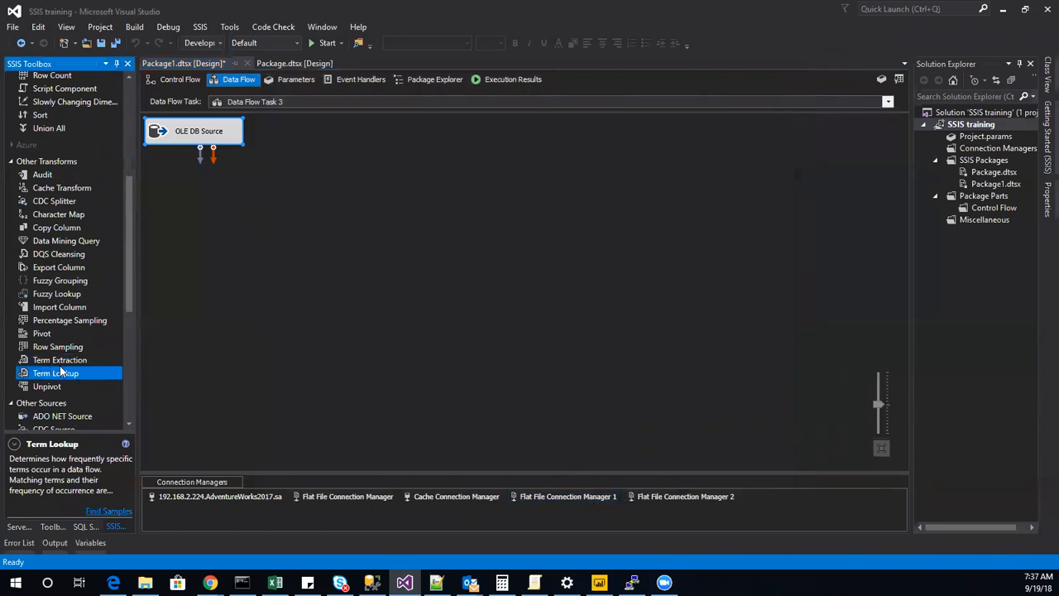
click(63, 362)
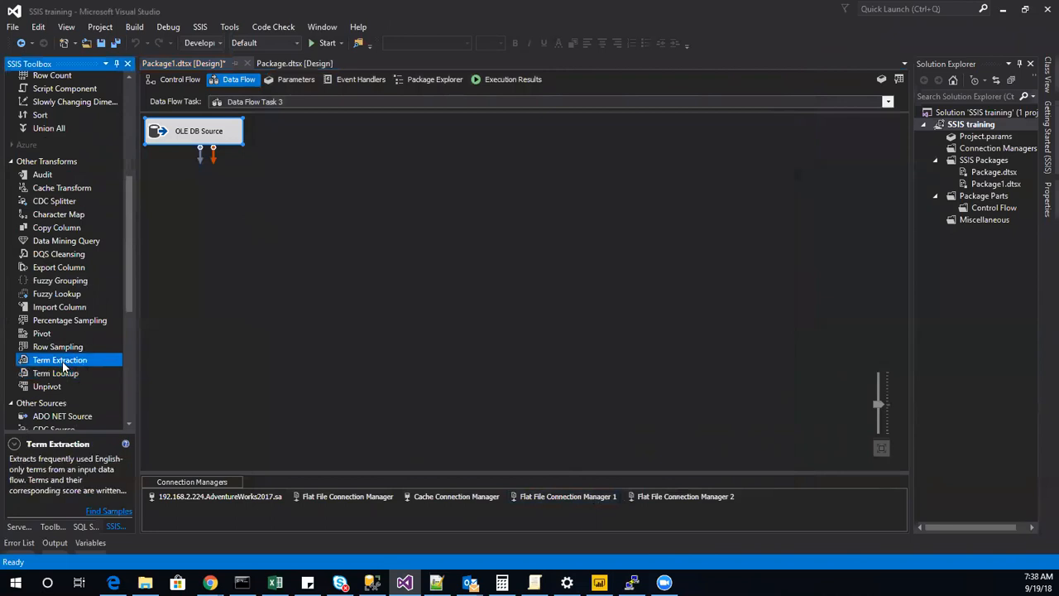
drag(63, 364, 277, 319)
drag(265, 279, 266, 280)
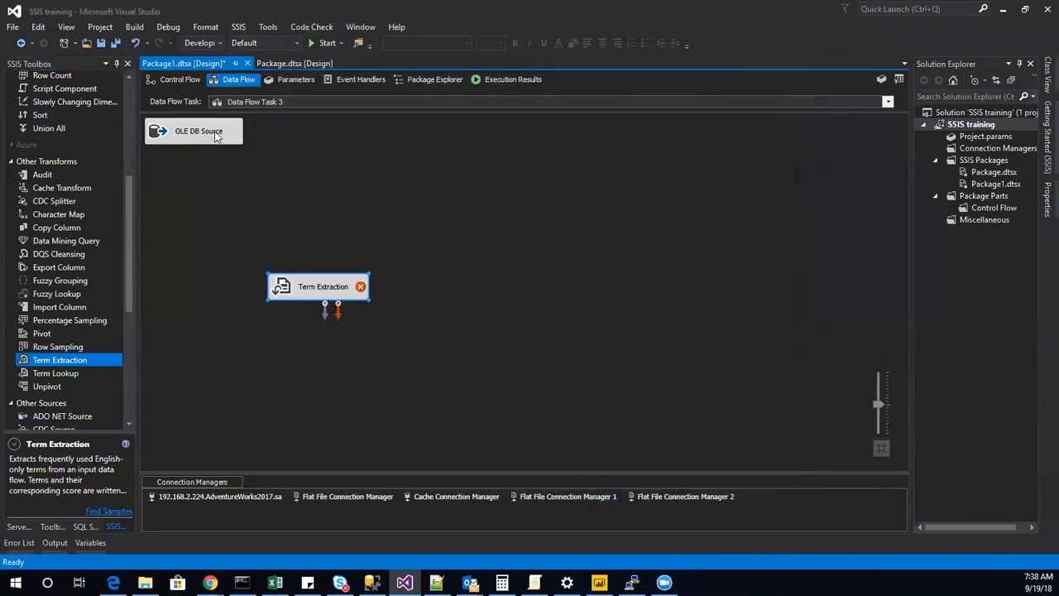
Preview the ProductDescription source data in a maximized window with a widened Description column, examine the description texts, and leave the source editor unchanged.
double_click(206, 137)
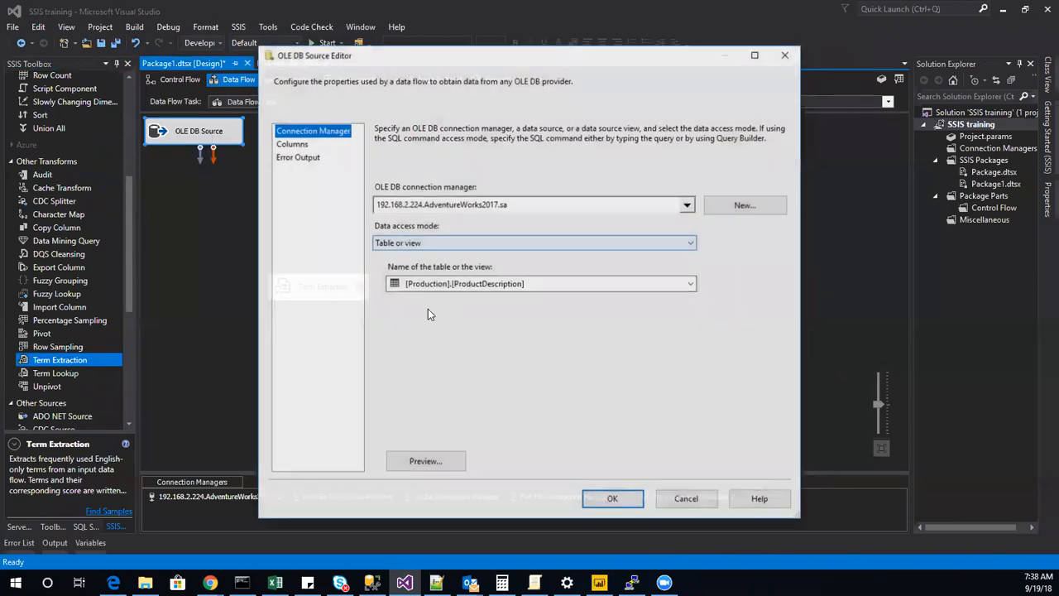
click(426, 461)
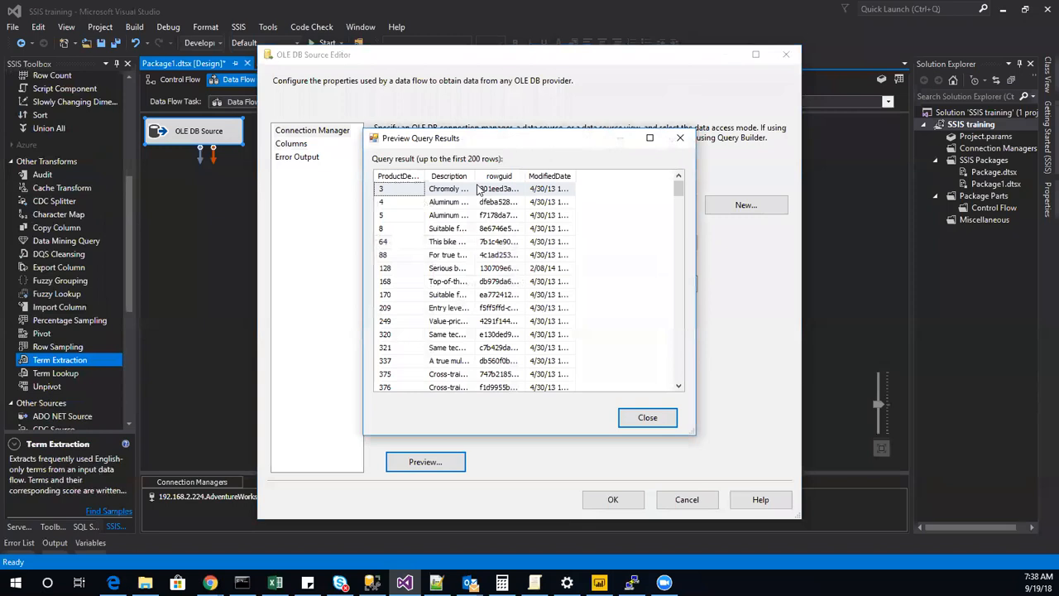
drag(475, 175, 679, 205)
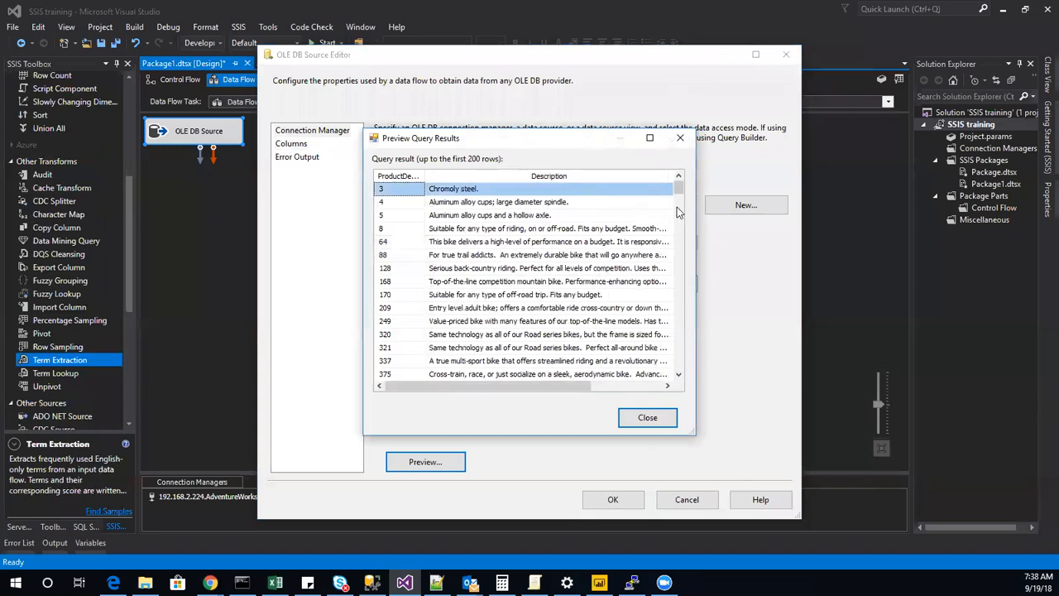
click(649, 138)
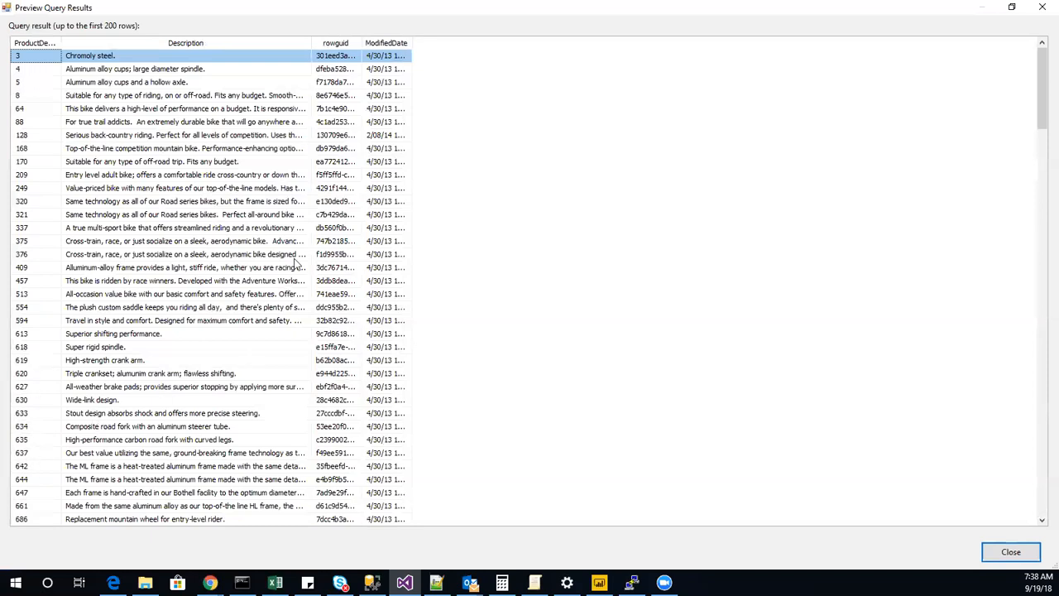
drag(311, 43, 376, 42)
drag(432, 69, 863, 83)
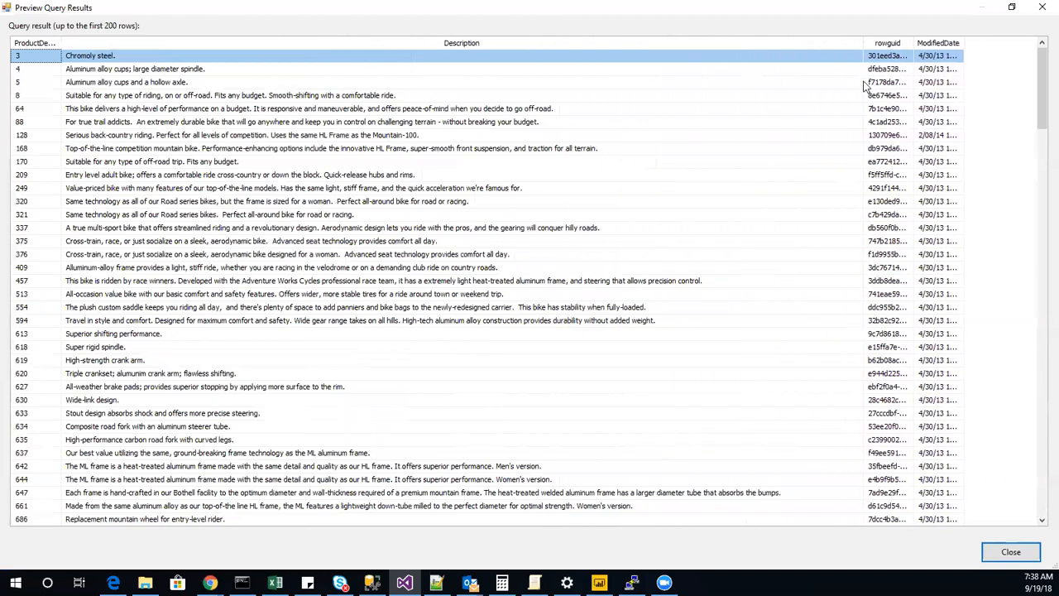
click(76, 495)
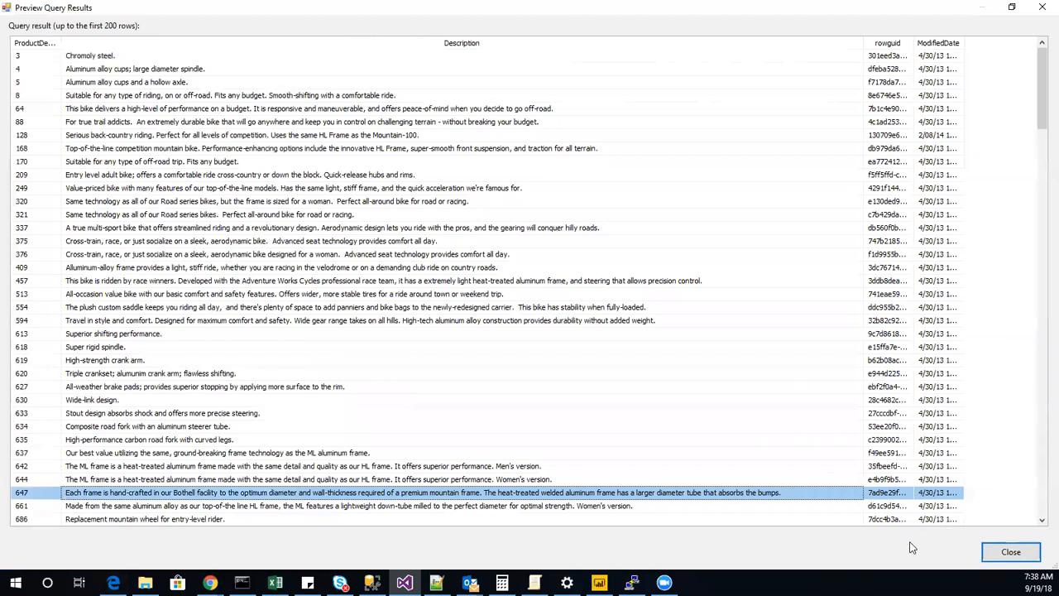
click(1008, 552)
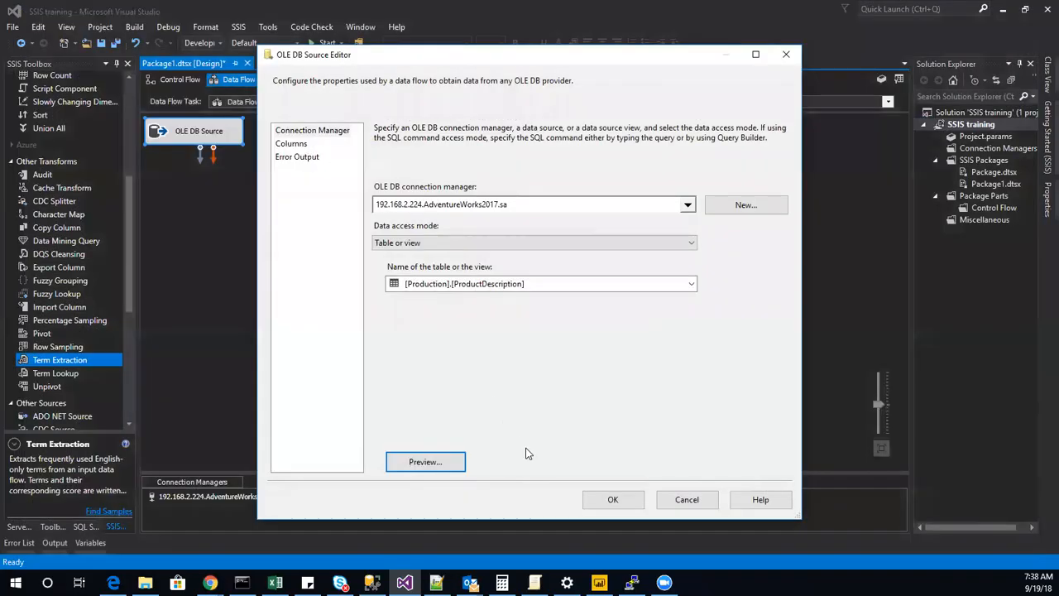
click(685, 499)
Move Term Extraction directly beneath the OLE DB Source and connect the source's output to it.
drag(290, 294, 184, 255)
click(201, 136)
drag(199, 157, 235, 259)
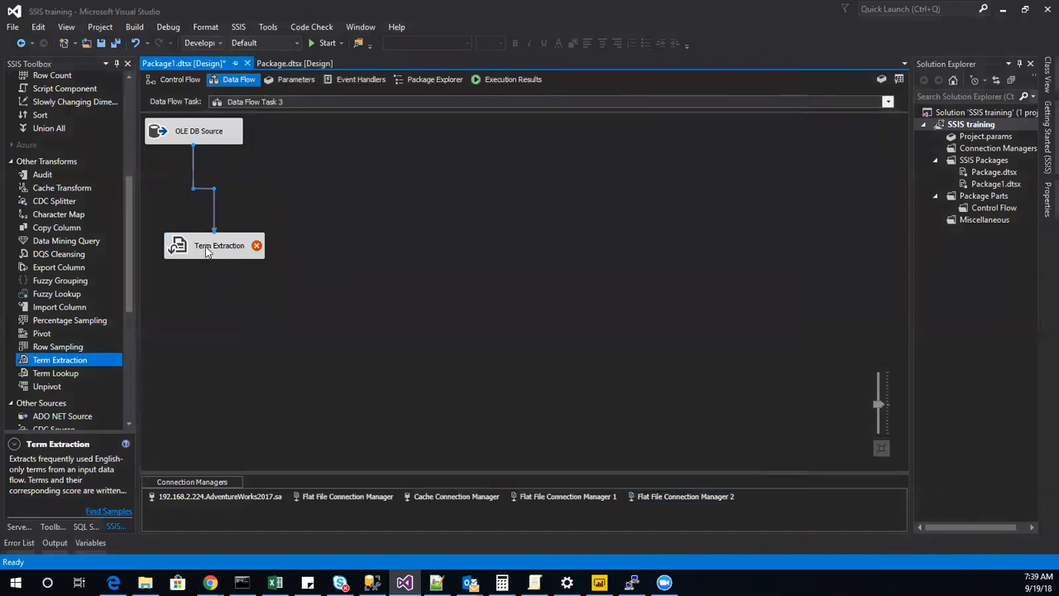
Configure Term Extraction to use the Description column as input, review the exclusion and advanced settings, and accept the editor.
click(182, 256)
double_click(181, 256)
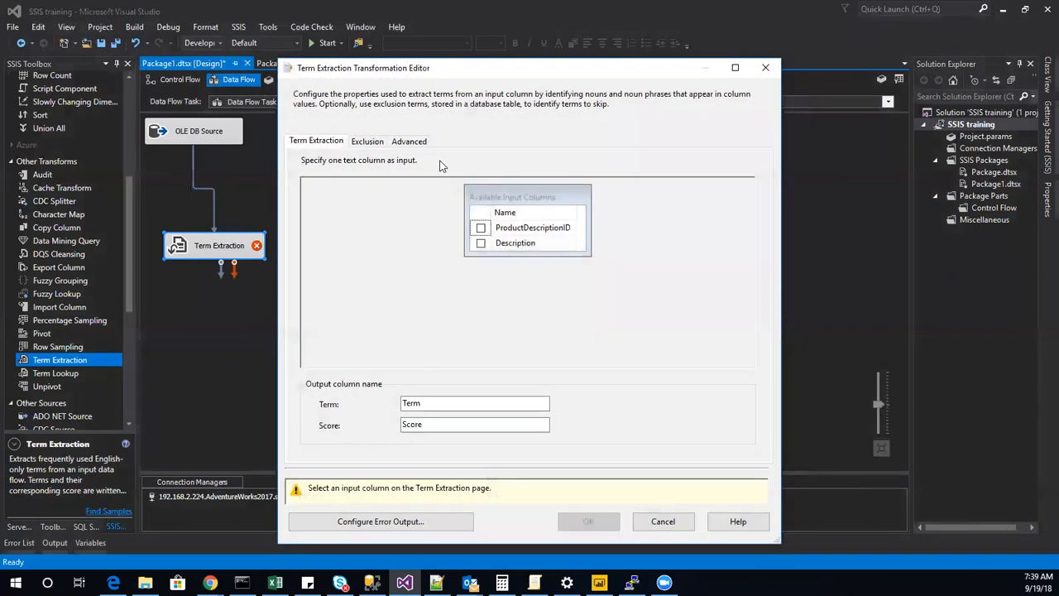
click(482, 243)
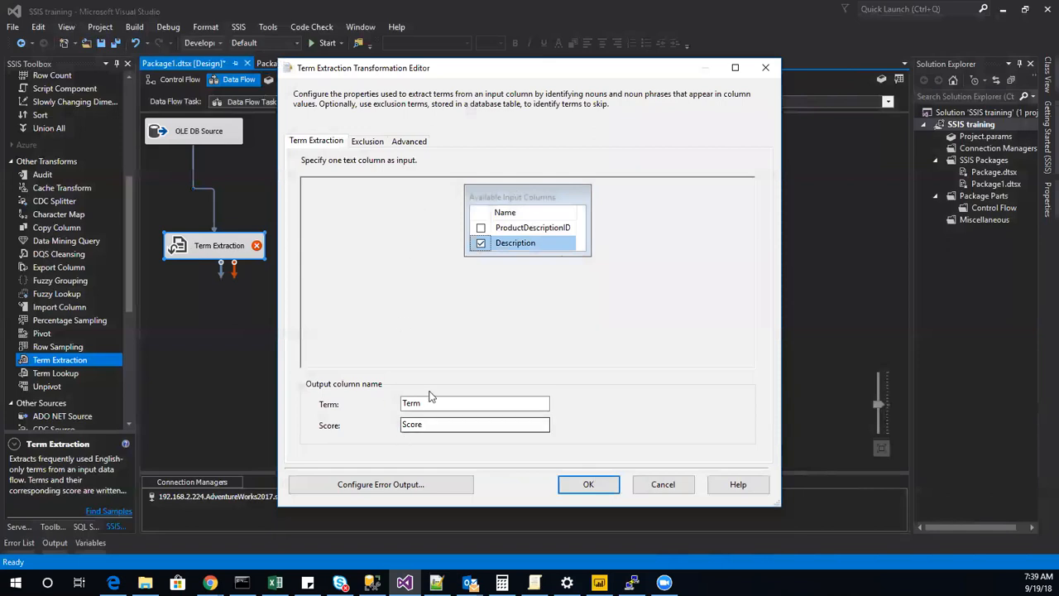
click(375, 142)
click(413, 144)
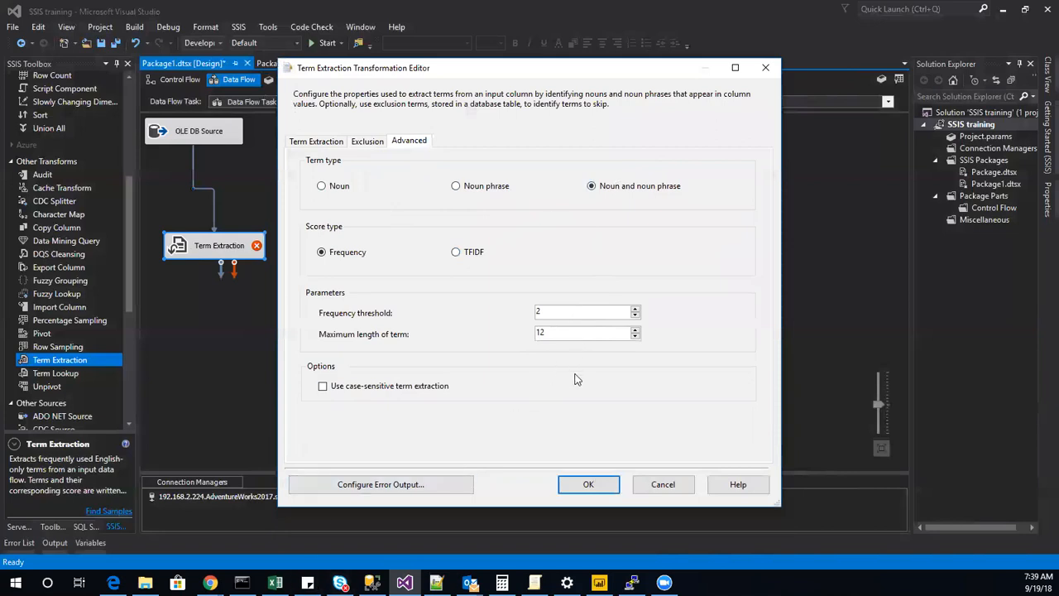
click(597, 485)
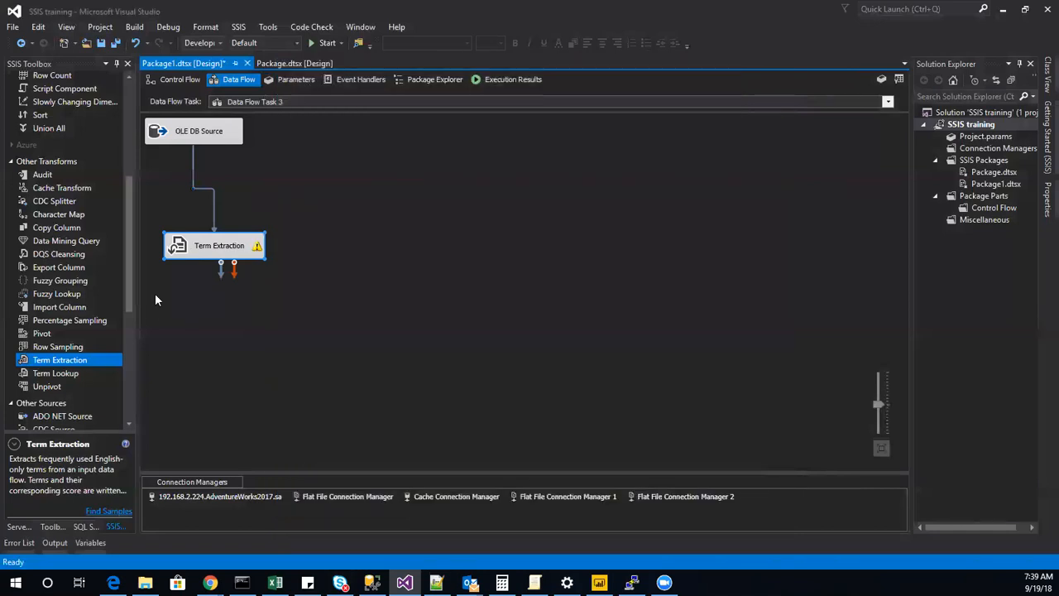
Add a Sort transformation beside Term Extraction and connect Term Extraction's regular output to it.
scroll(80, 340, down, 7)
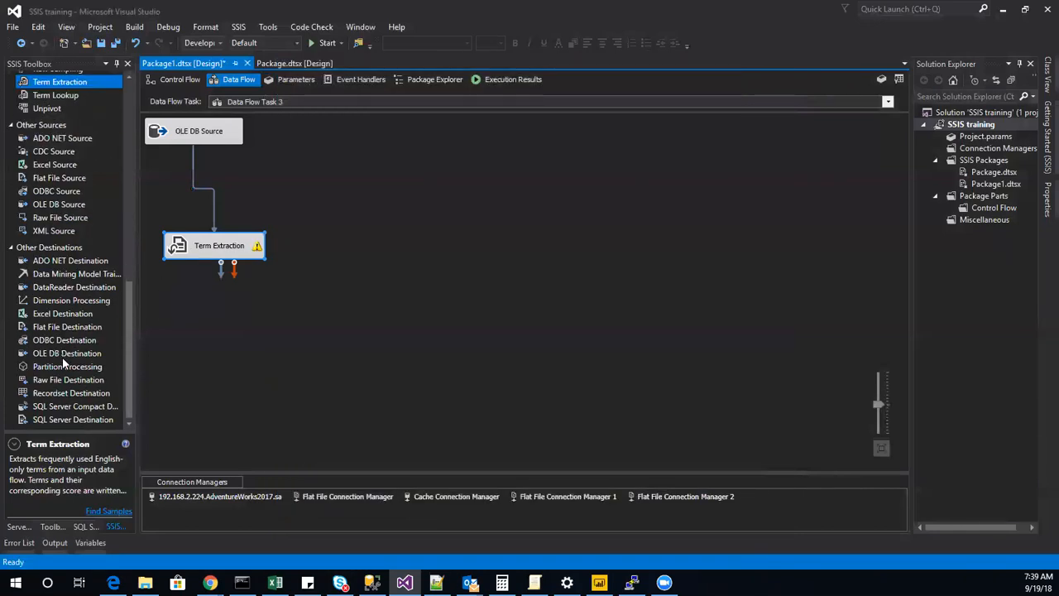
scroll(79, 322, up, 8)
drag(55, 154, 476, 246)
drag(221, 269, 480, 251)
Sort by Term and Score, both ascending, and enable a data viewer on the path between Term Extraction and Sort.
double_click(491, 238)
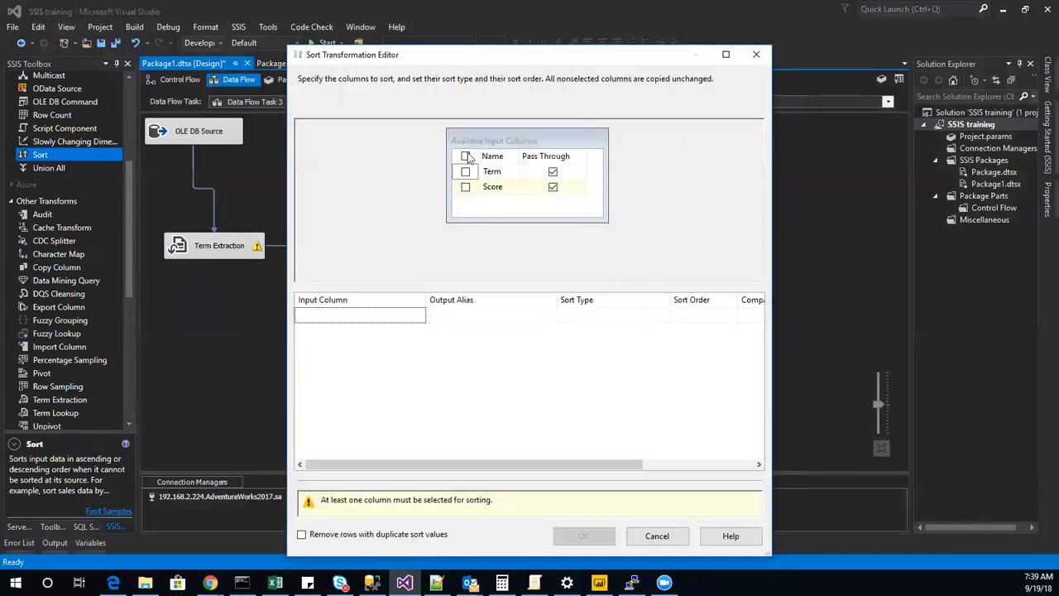
click(465, 155)
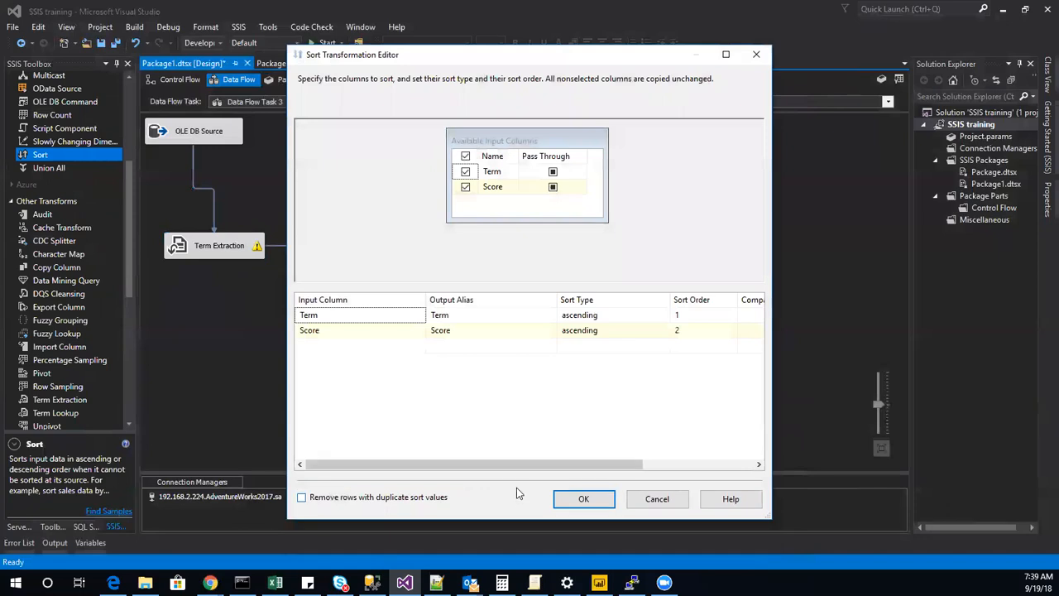
click(575, 499)
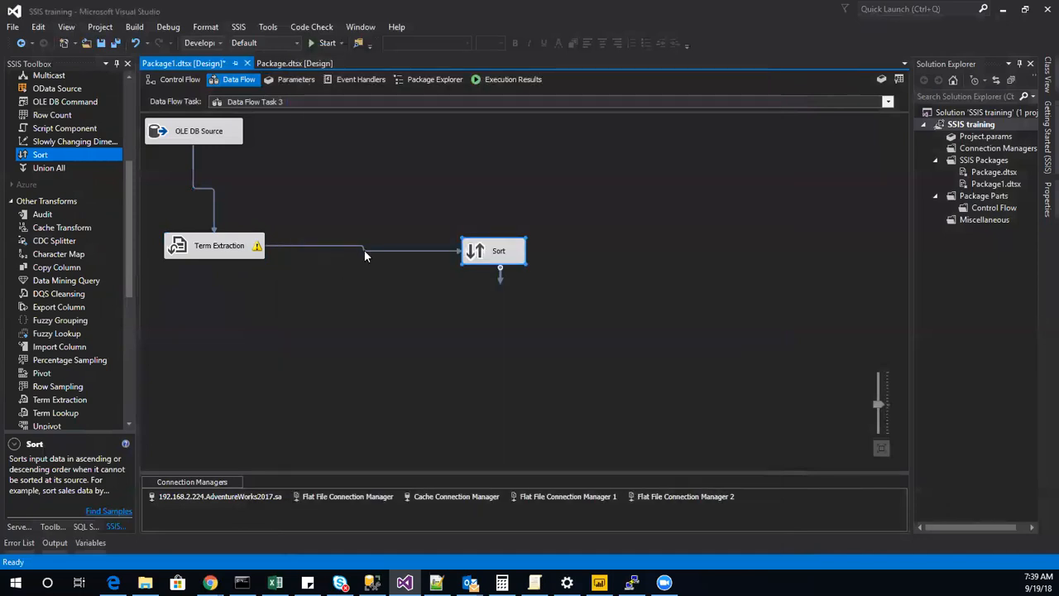
right_click(367, 250)
click(429, 290)
Disable the pivot and unpivot task in the control flow and execute Data Flow Task 3.
click(179, 79)
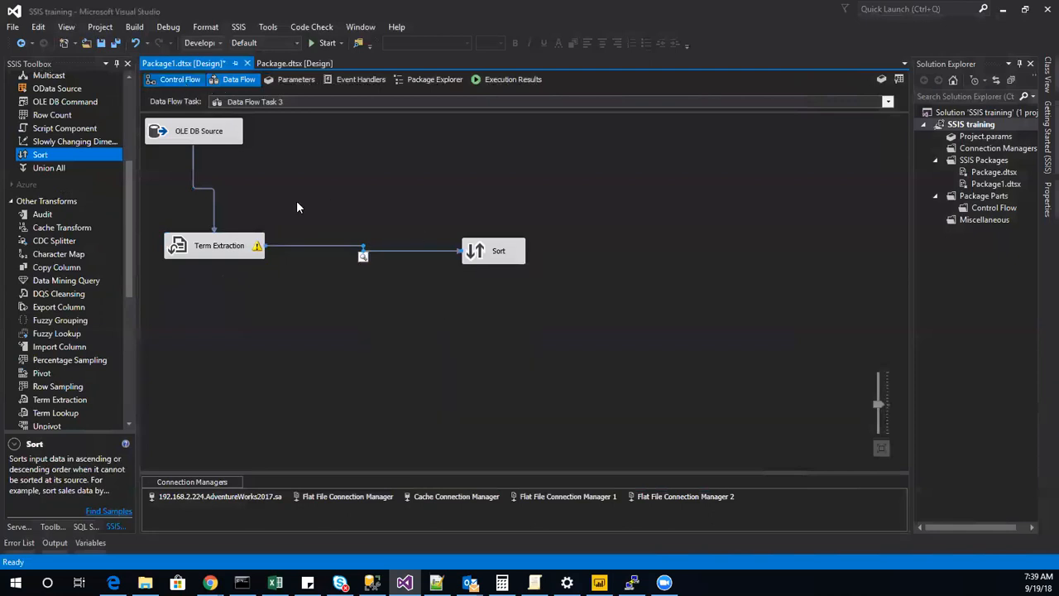
right_click(255, 302)
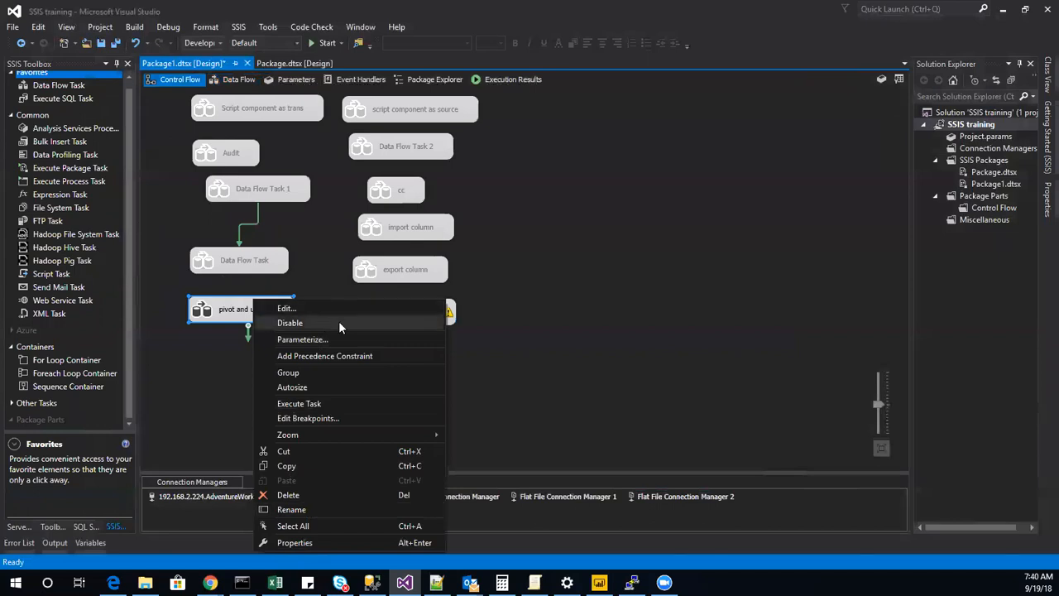
key(Escape)
right_click(372, 313)
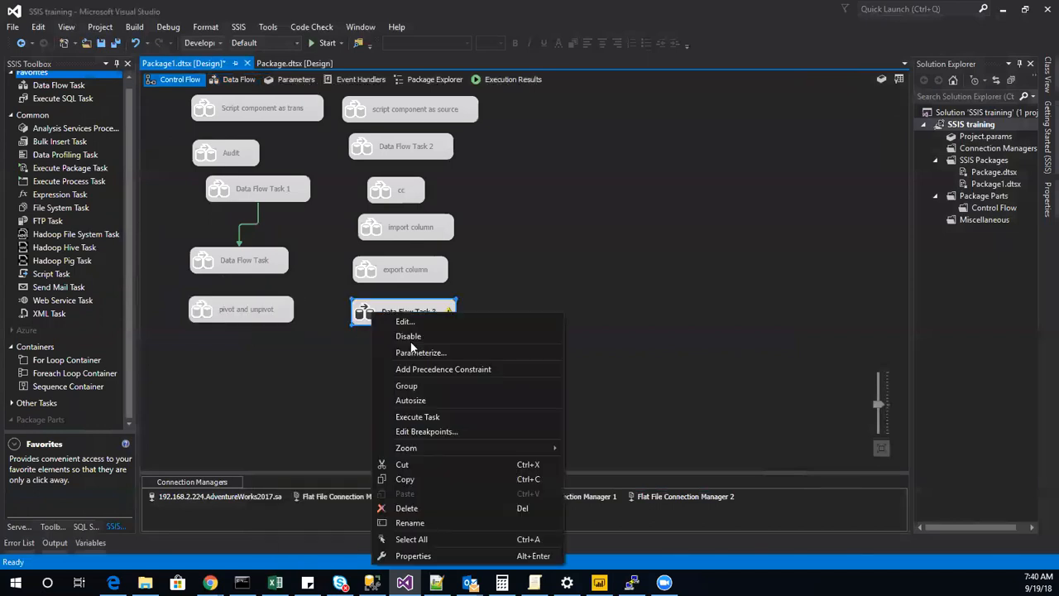
click(418, 418)
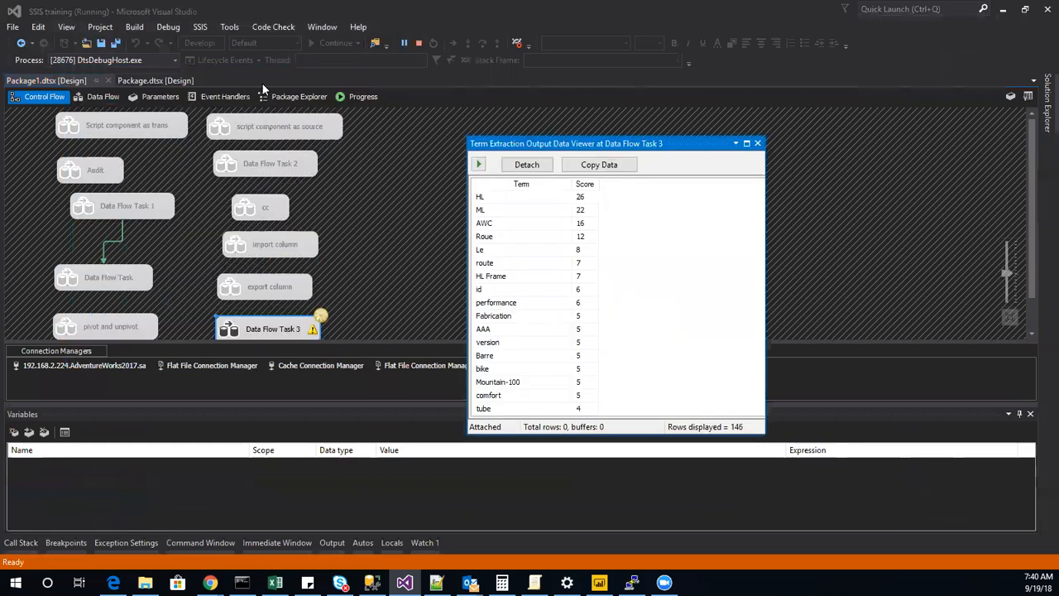
Examine the extracted terms and their scores in the Term Extraction data viewer alongside the running data flow.
click(101, 96)
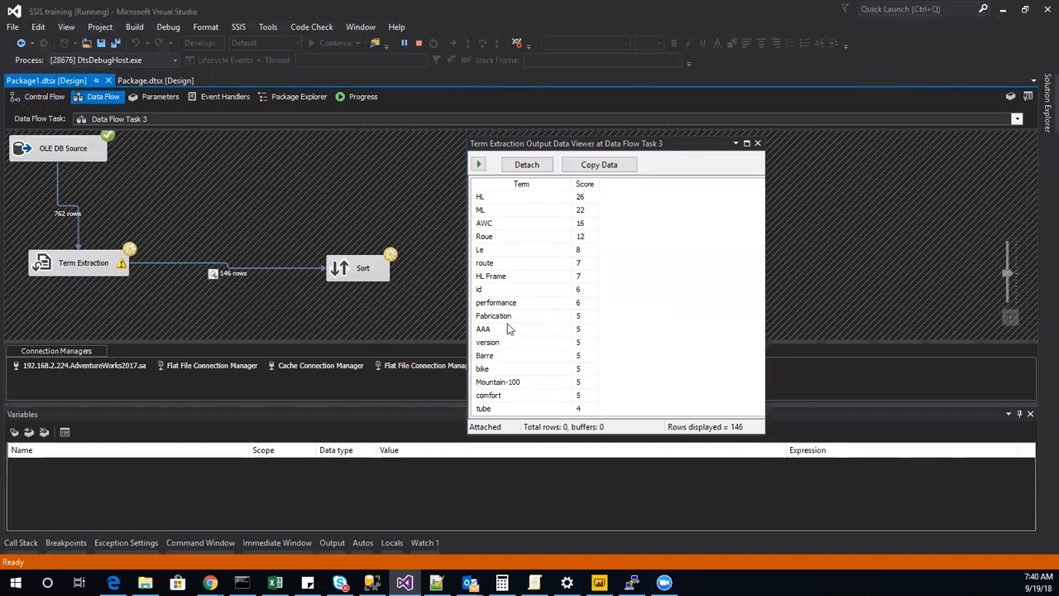
scroll(506, 352, down, 1)
scroll(505, 352, down, 3)
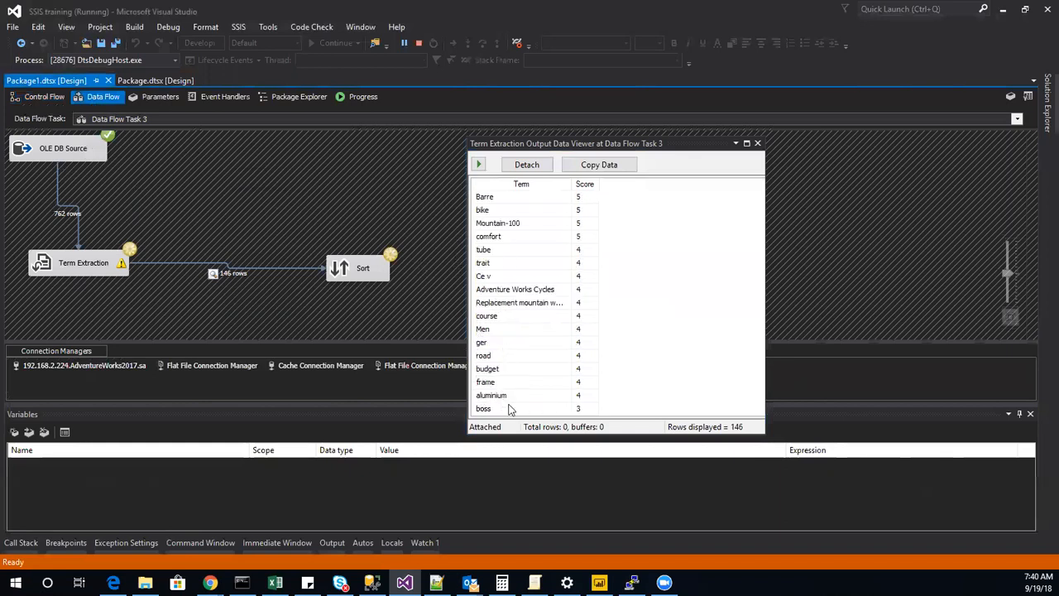
scroll(530, 360, up, 4)
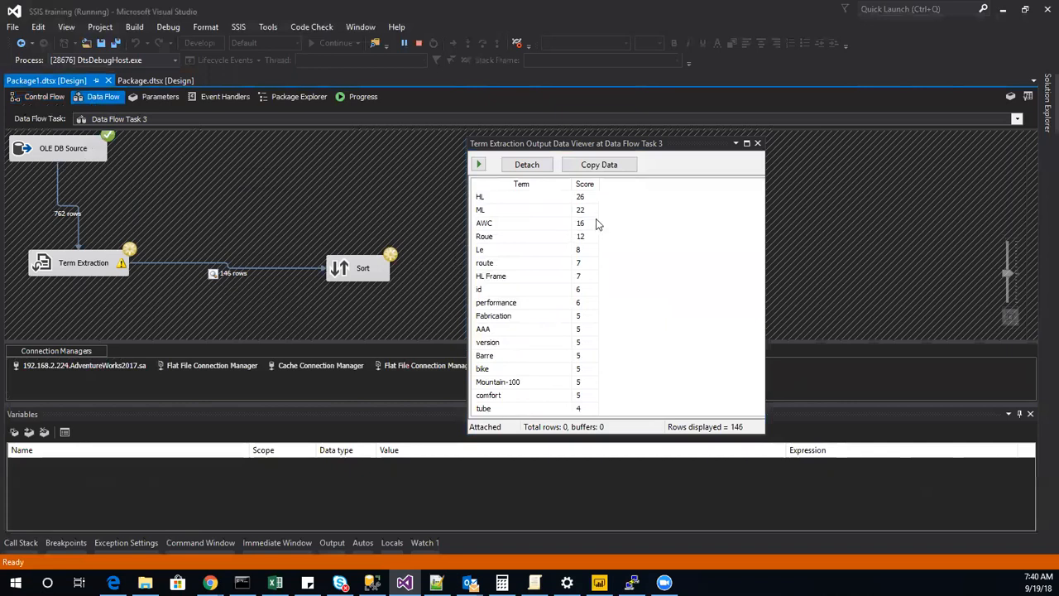
click(585, 209)
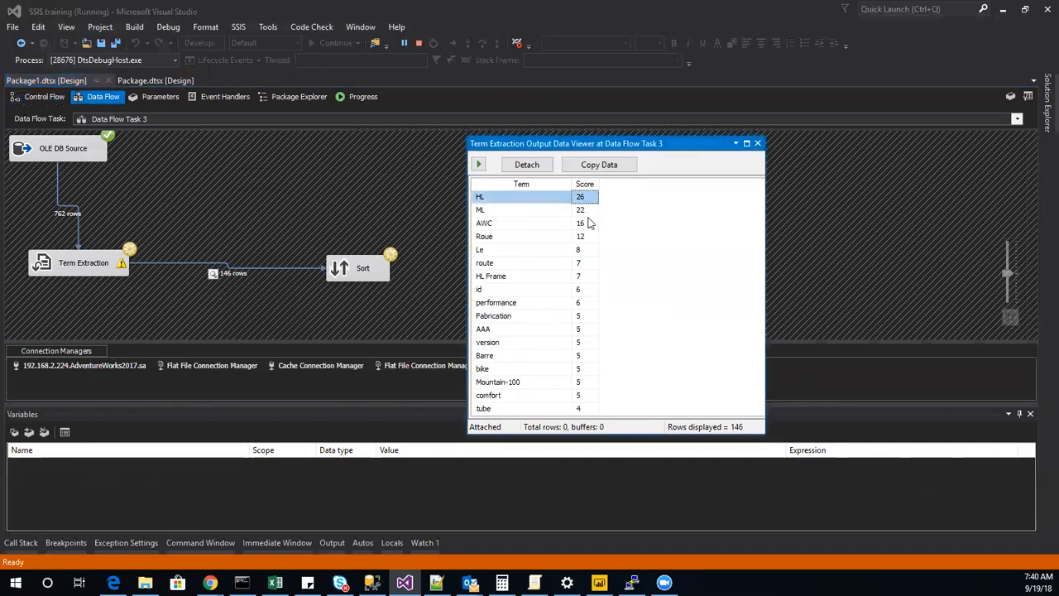
click(586, 211)
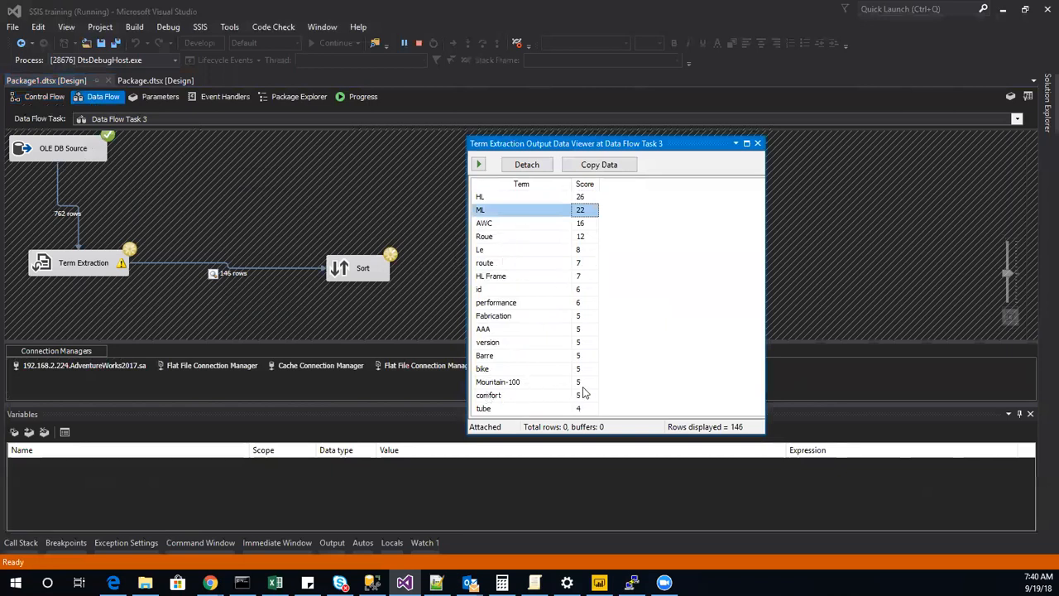
scroll(543, 410, down, 1)
scroll(538, 386, down, 1)
scroll(538, 381, down, 9)
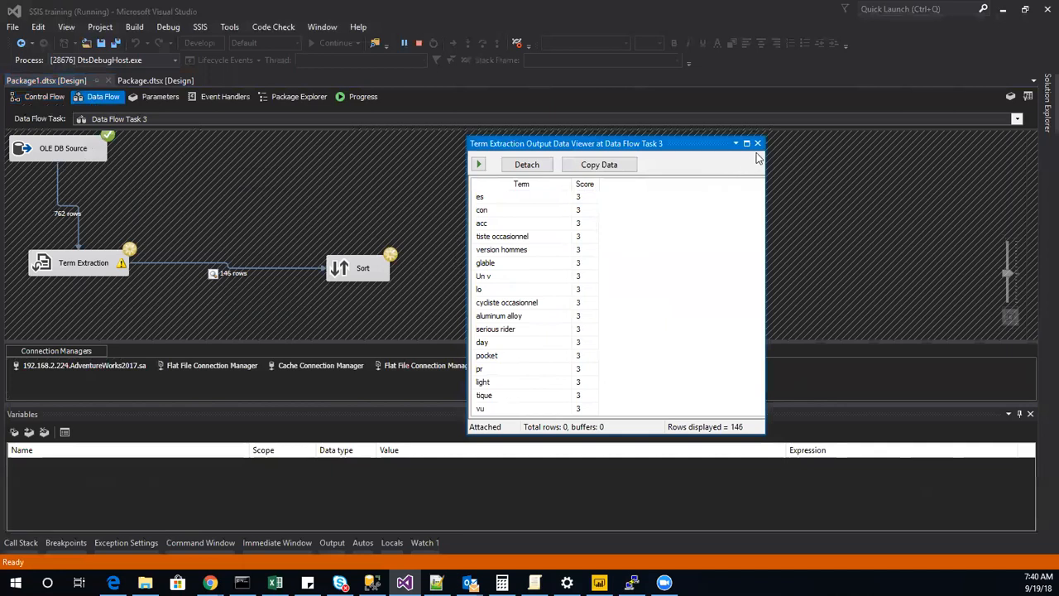
scroll(709, 290, up, 5)
scroll(688, 354, up, 4)
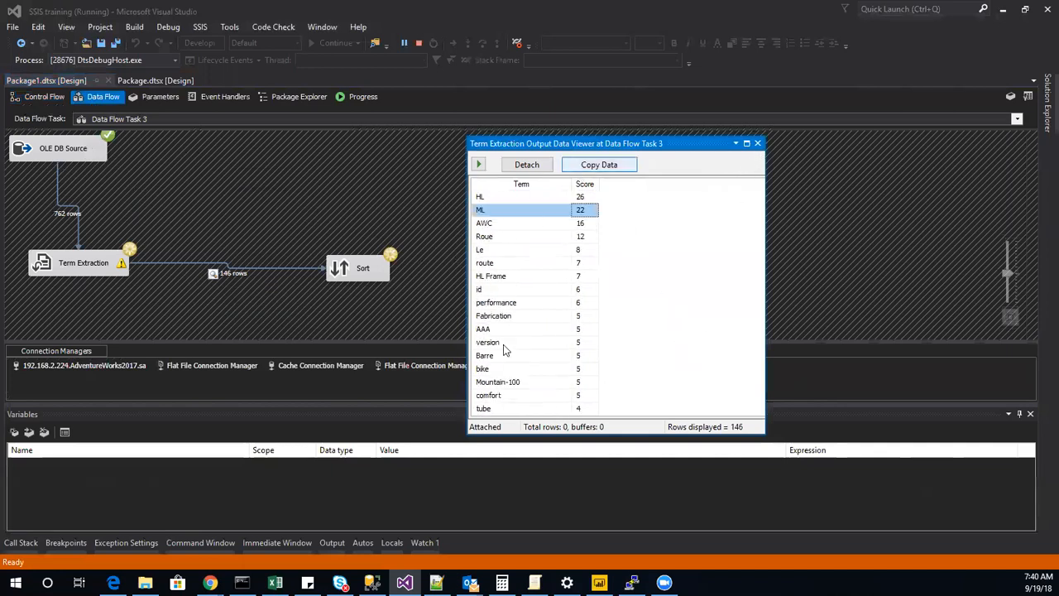
Close the Term Extraction data viewer and stop debugging the package.
click(757, 145)
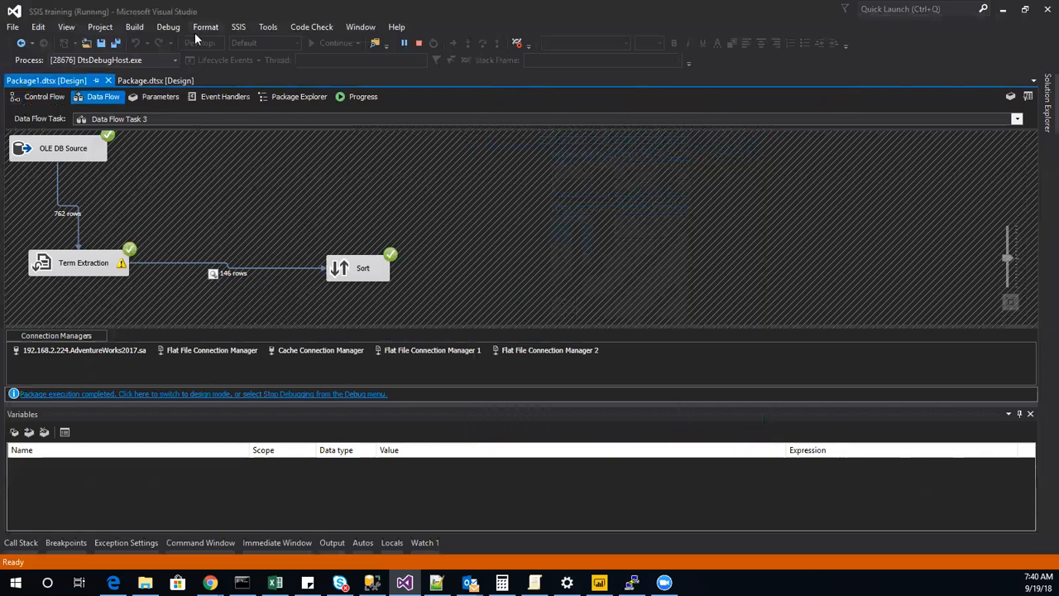
click(419, 43)
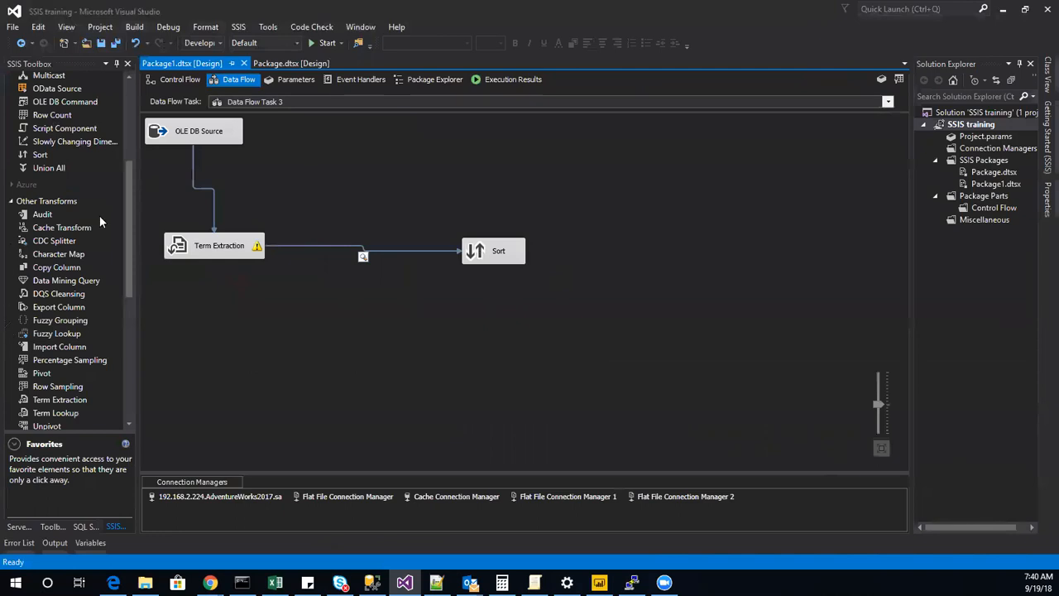
scroll(66, 198, up, 4)
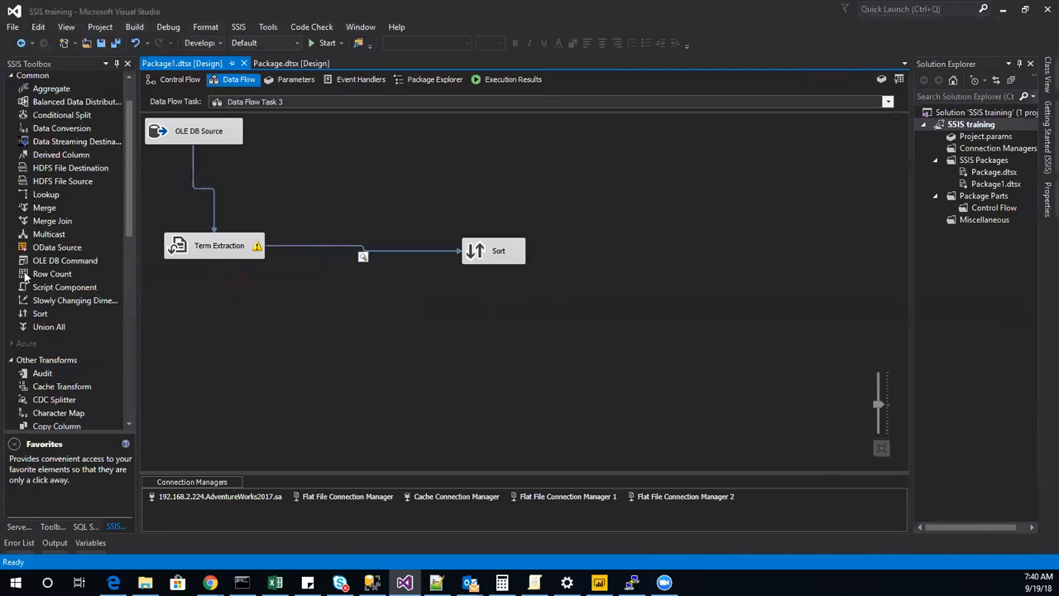
scroll(36, 301, up, 1)
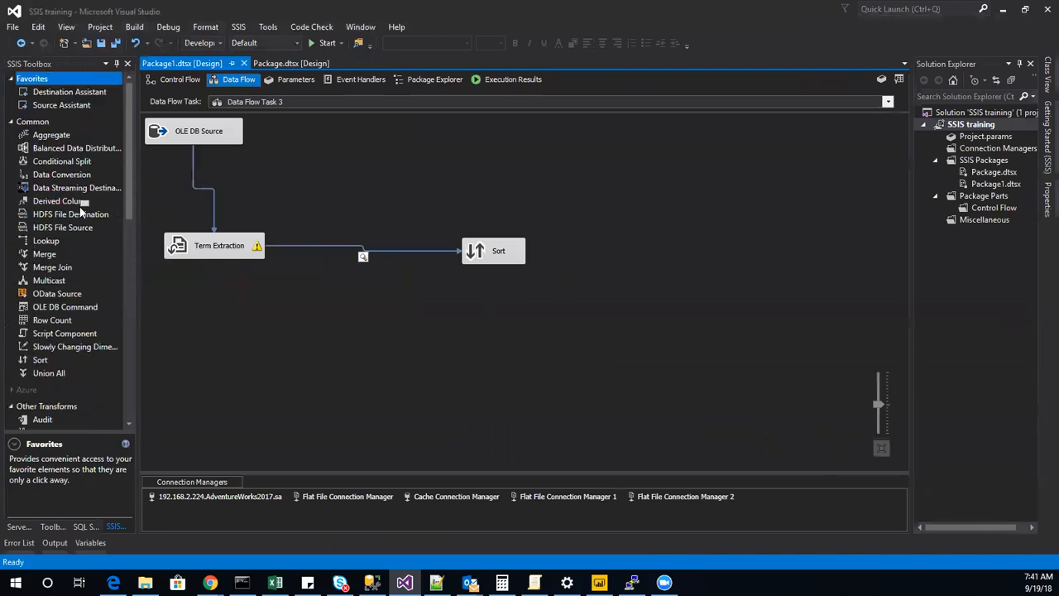
scroll(80, 219, down, 4)
scroll(49, 331, down, 8)
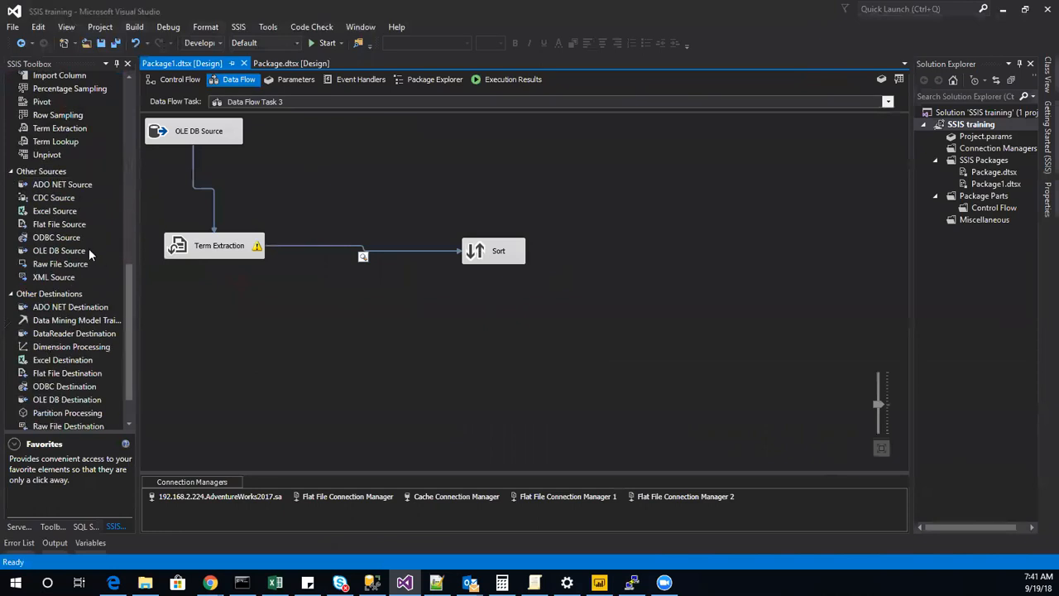
Duplicate Data Flow Task 3 on the control flow by copying and pasting it, and disable the original task.
click(180, 79)
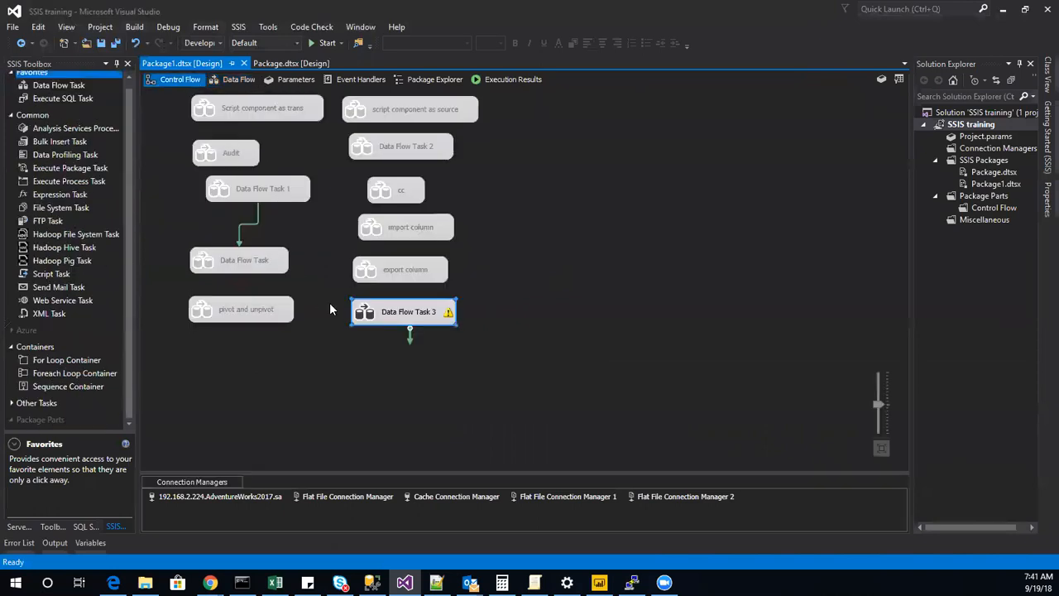
right_click(365, 313)
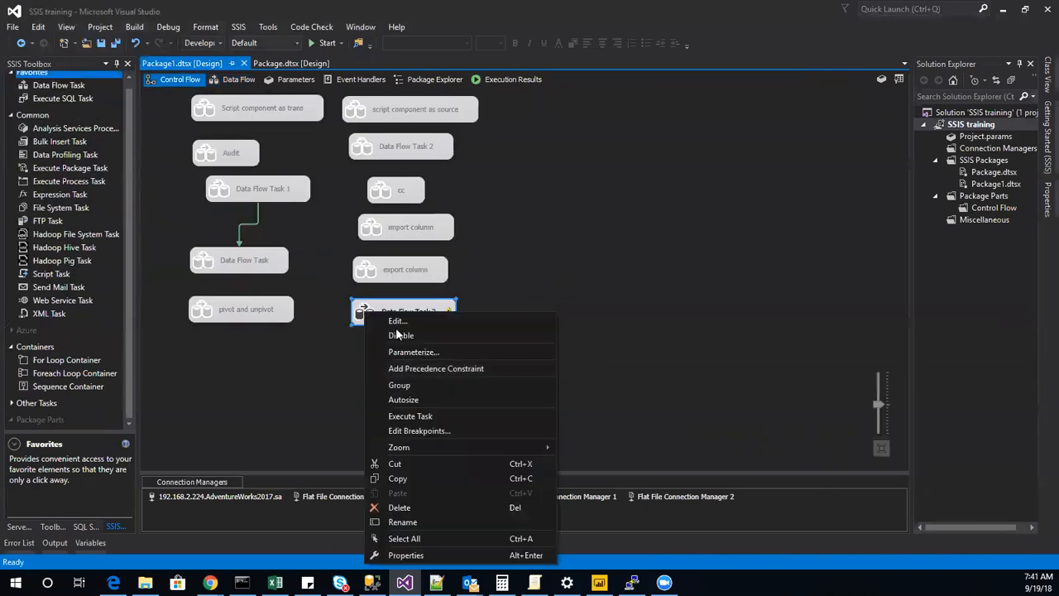
click(397, 478)
right_click(545, 328)
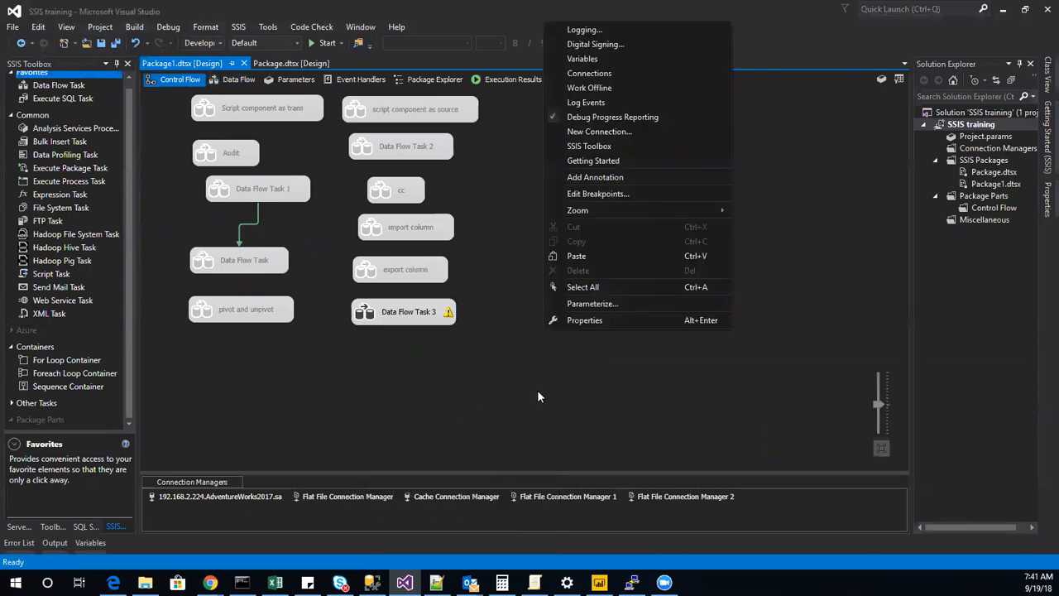
click(573, 256)
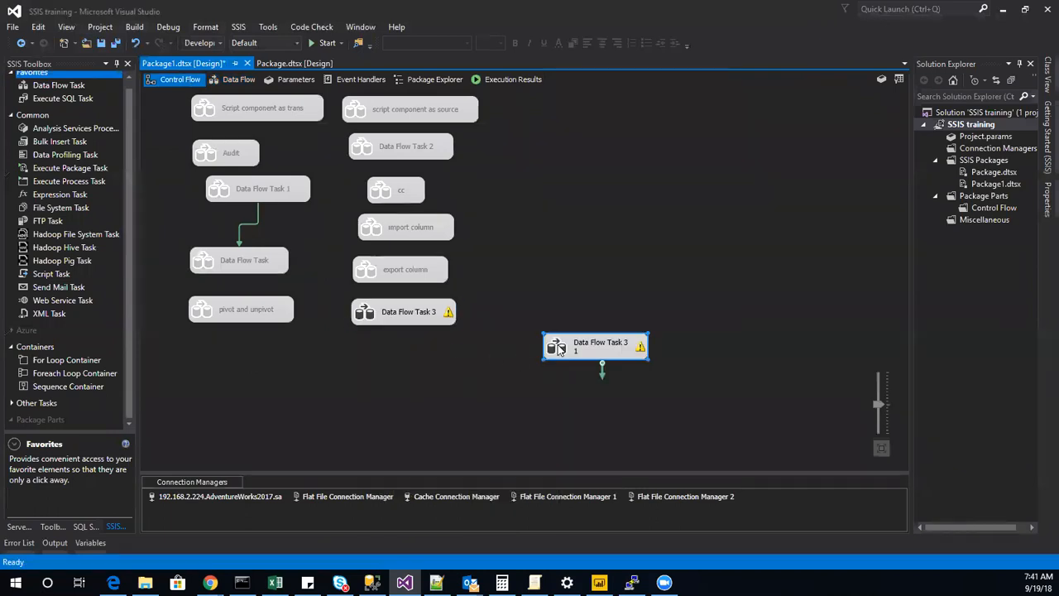
right_click(377, 312)
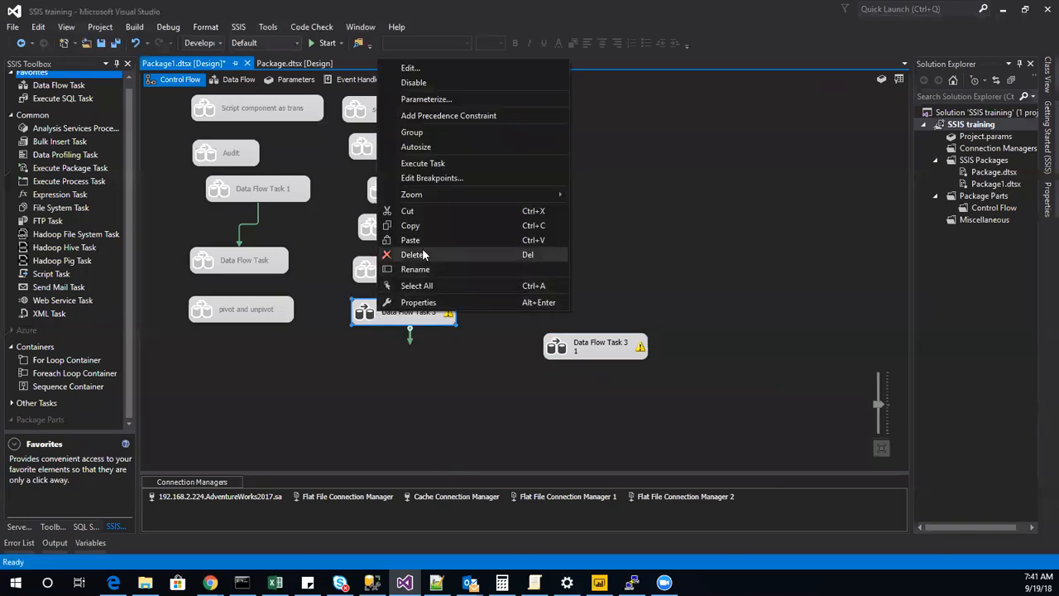
click(400, 83)
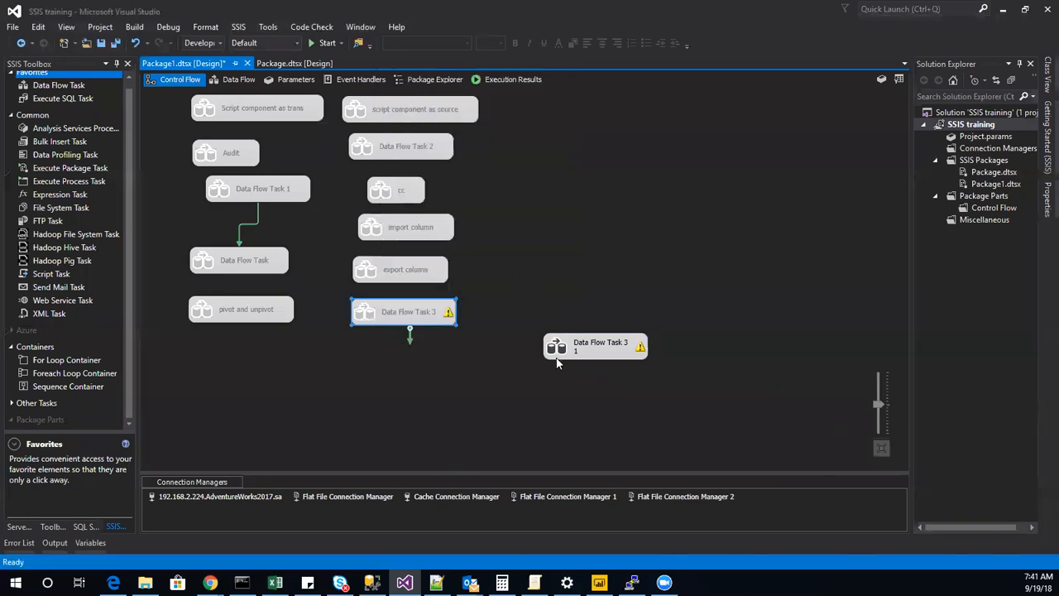
Open the data flow of the duplicated task and delete its Sort transformation, leaving the OLE DB Source and Term Extraction.
double_click(559, 348)
right_click(231, 252)
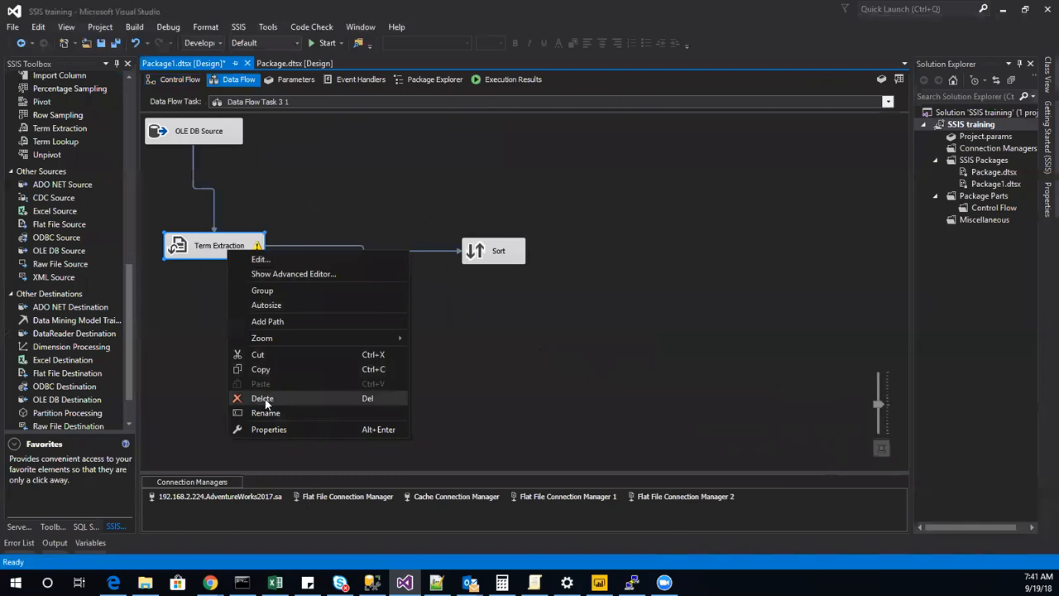
key(Escape)
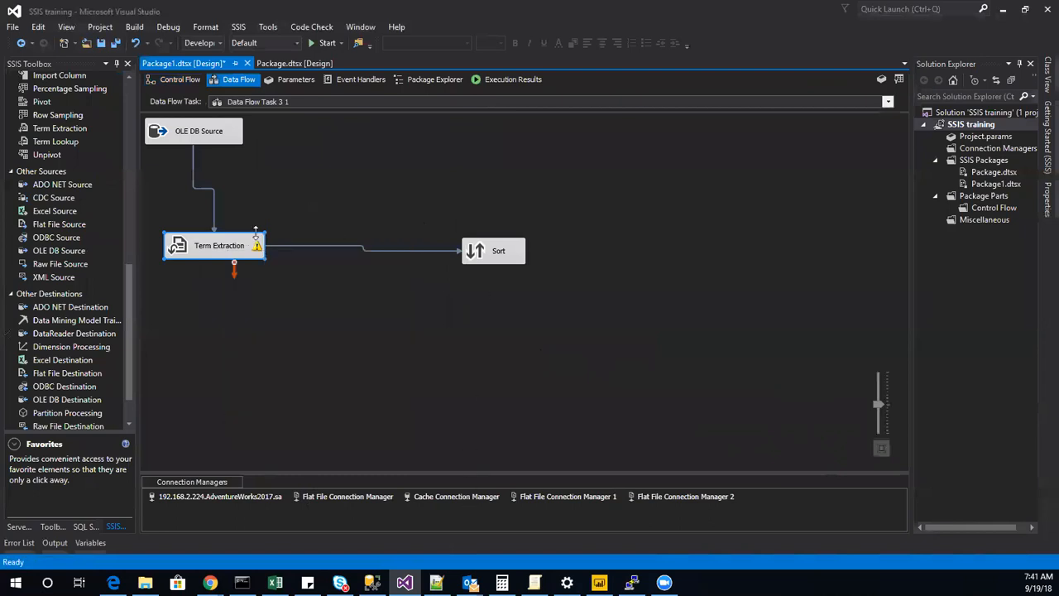
right_click(488, 255)
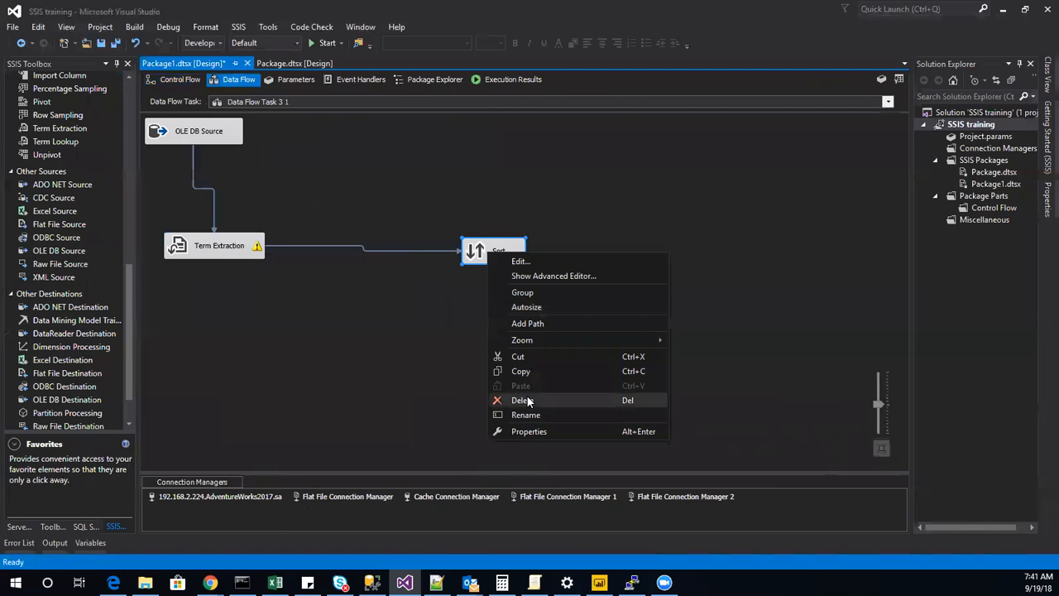
click(521, 400)
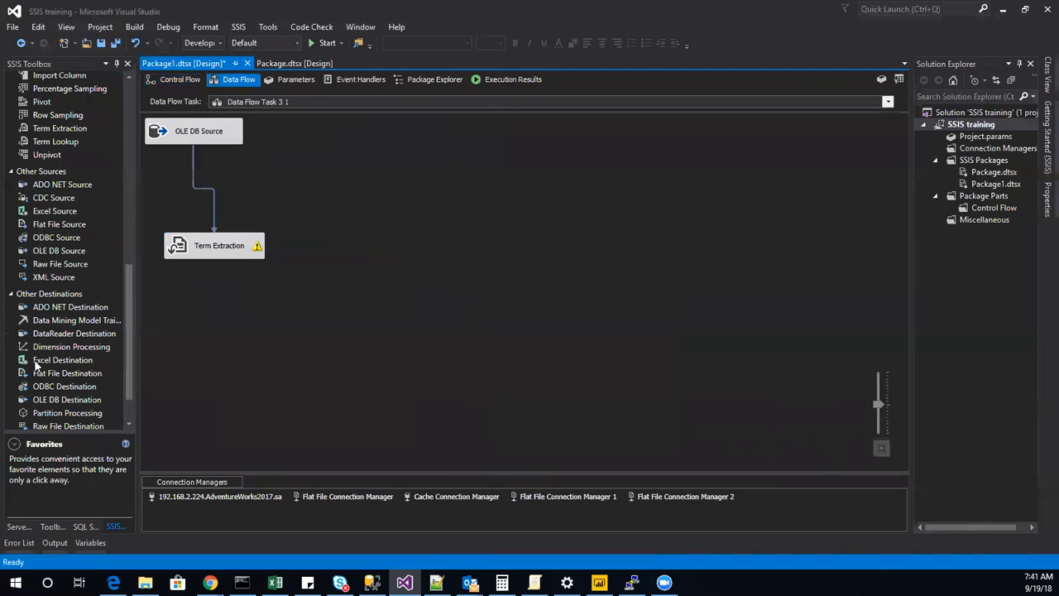
scroll(37, 376, down, 1)
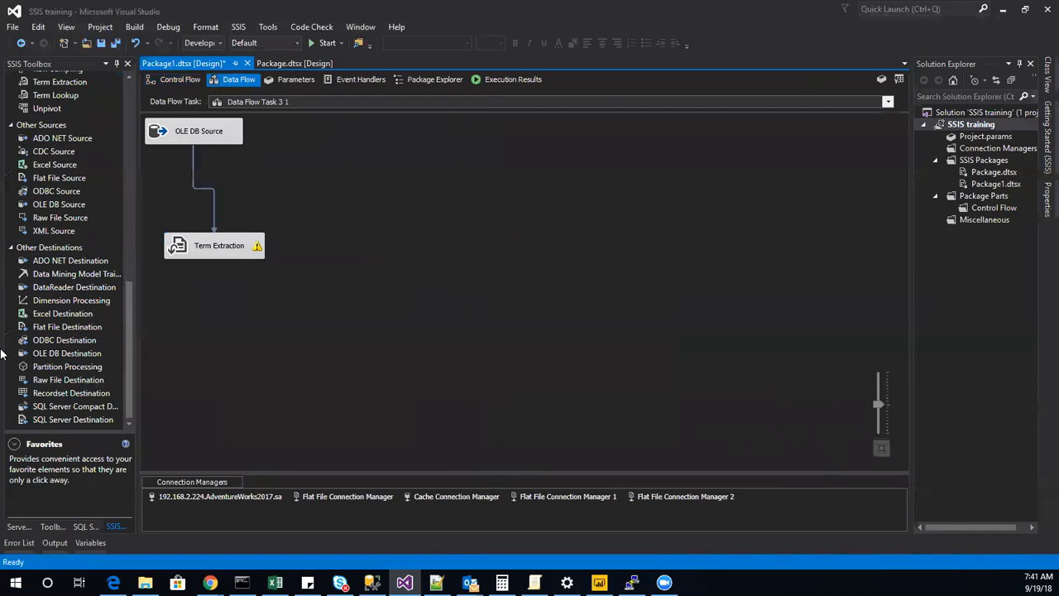
Add an OLE DB Destination fed by Term Extraction, creating a new table named extract for it and accepting the Term and Score mappings.
drag(58, 355, 266, 343)
drag(197, 242, 308, 356)
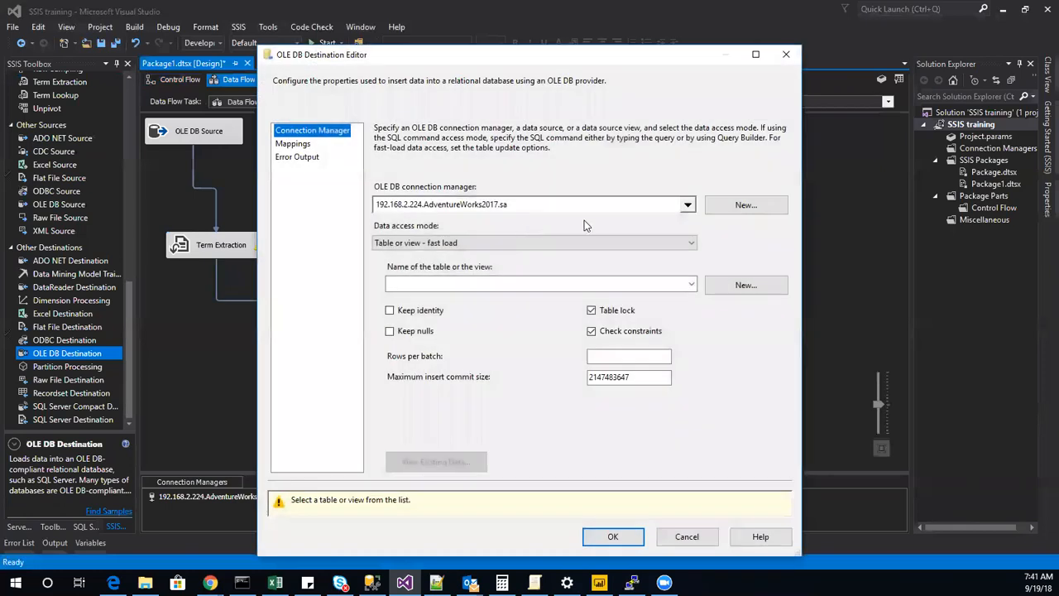
click(746, 284)
drag(501, 191, 419, 193)
drag(443, 191, 431, 197)
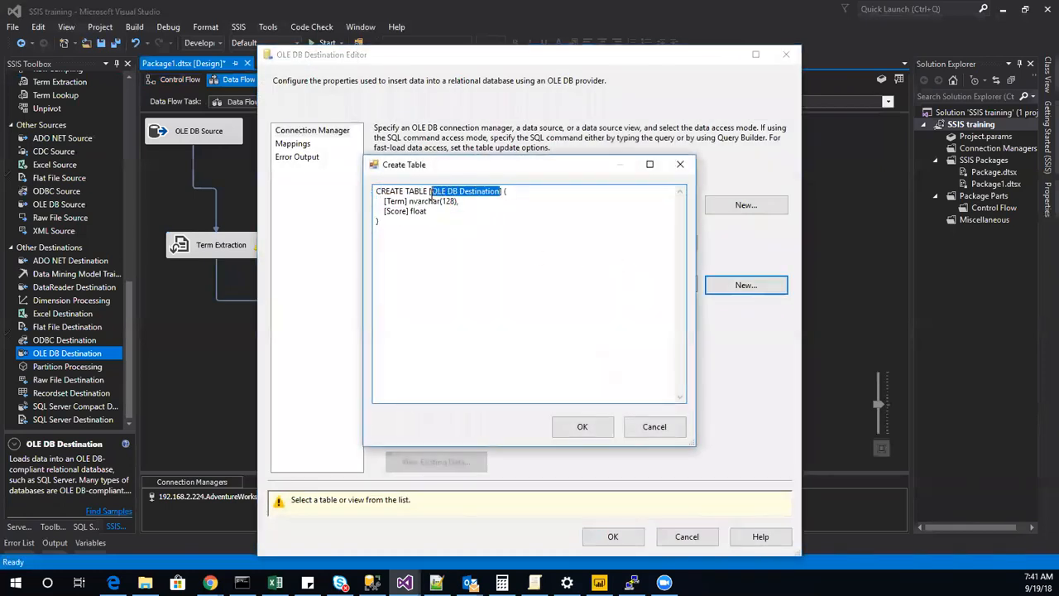
text(extract)
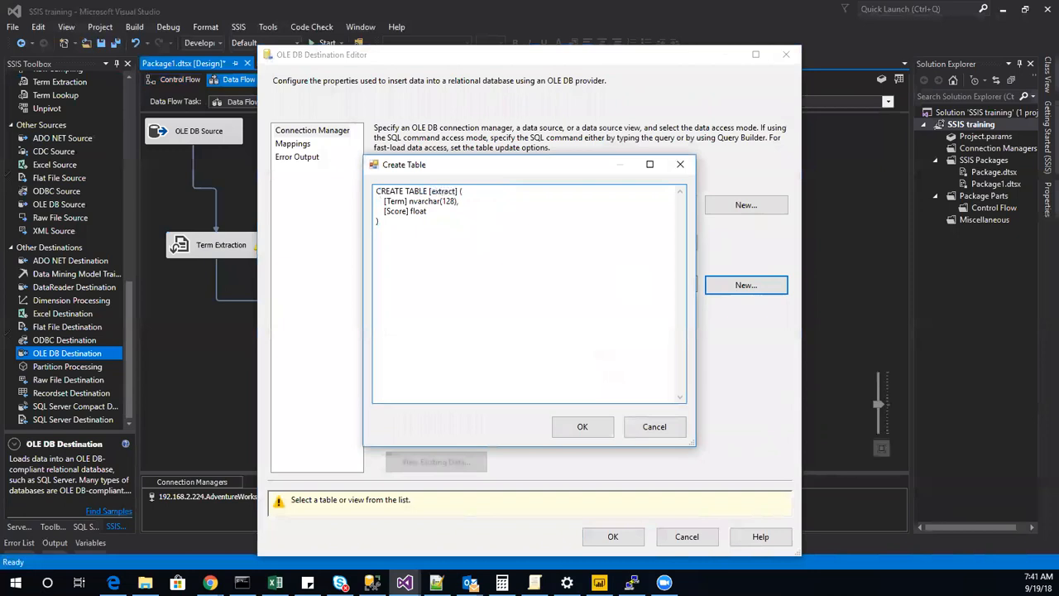
click(597, 427)
click(294, 144)
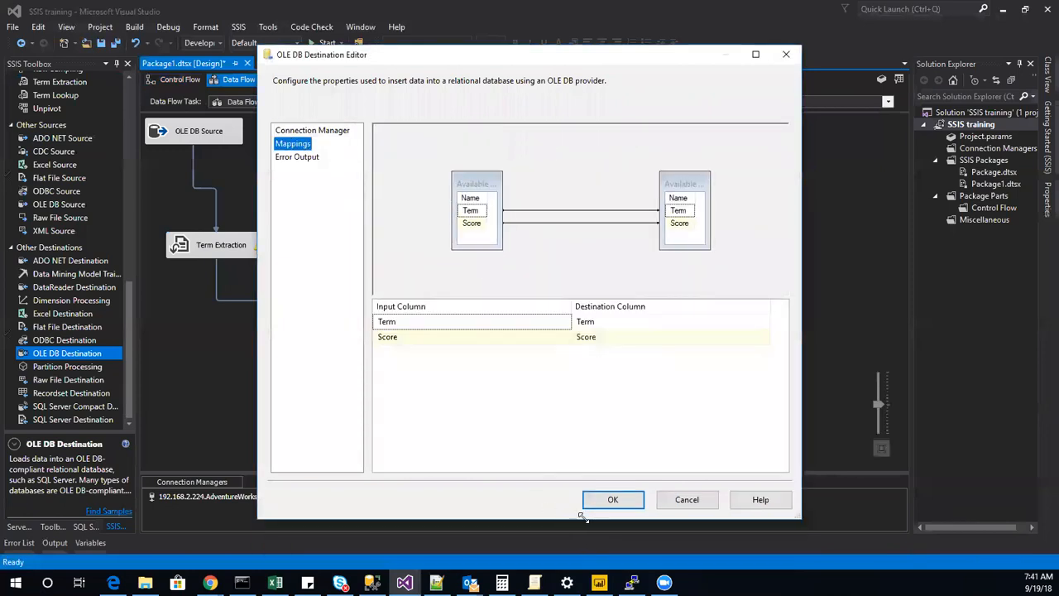
click(613, 501)
Execute Data Flow Task 3 1 from the control flow and stop debugging once it completes.
click(175, 79)
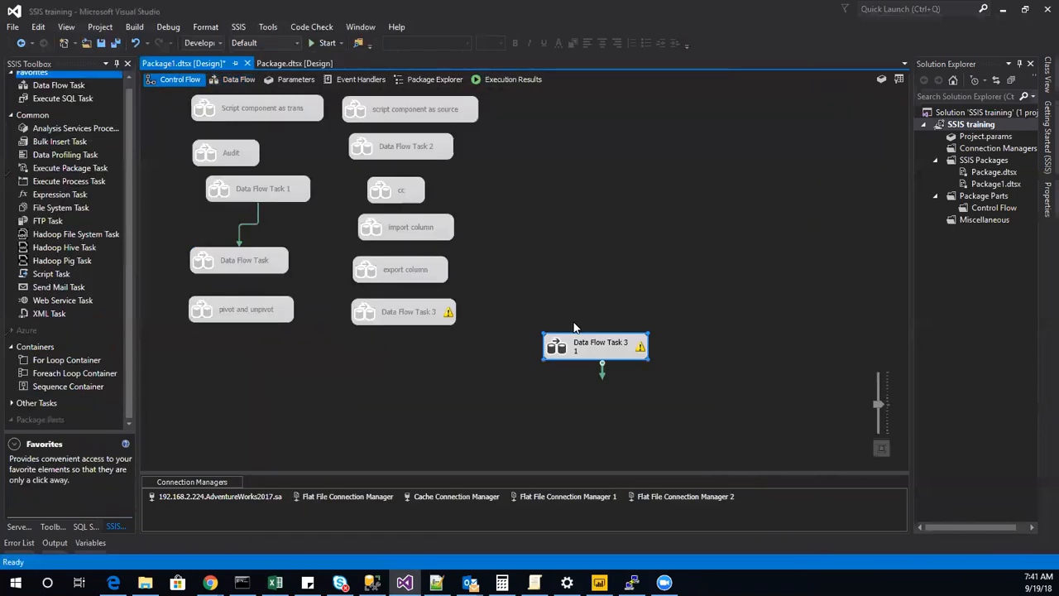
right_click(586, 351)
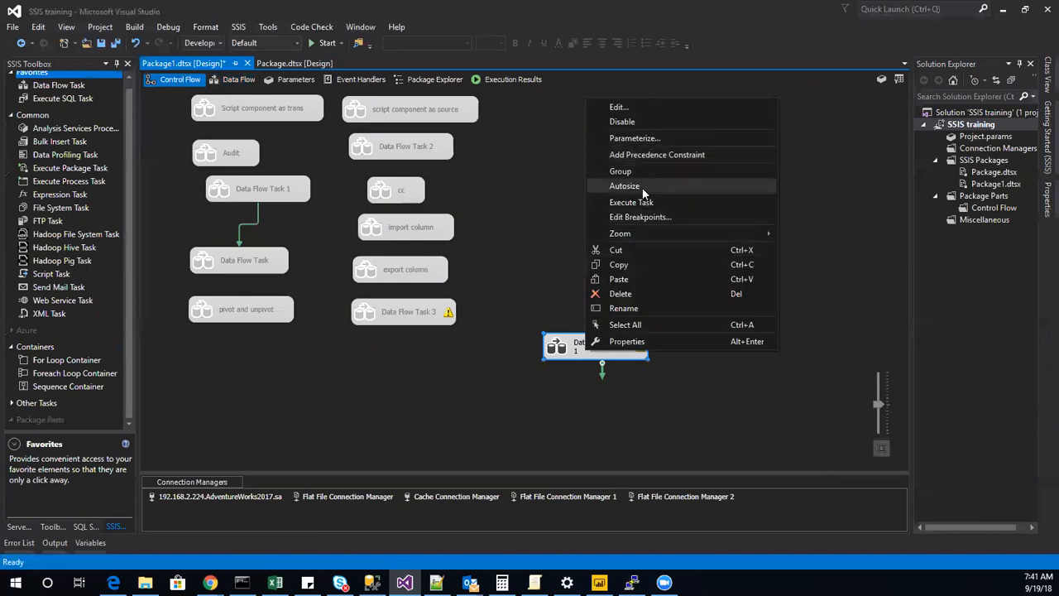
click(659, 202)
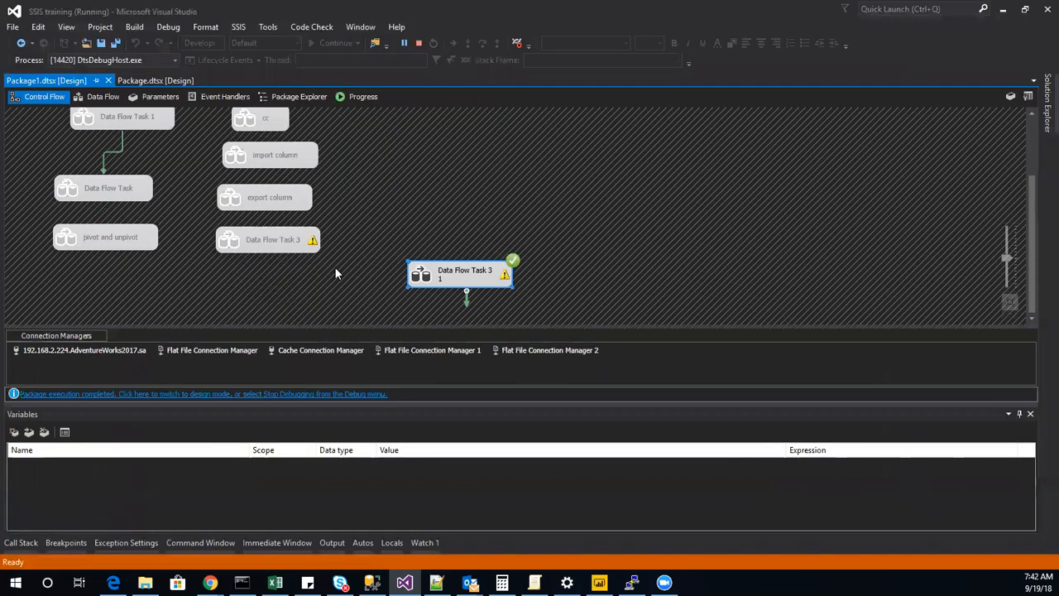
click(419, 43)
Reopen the data flow of Data Flow Task 3 1 and delete its OLE DB Destination and Term Extraction components.
double_click(550, 352)
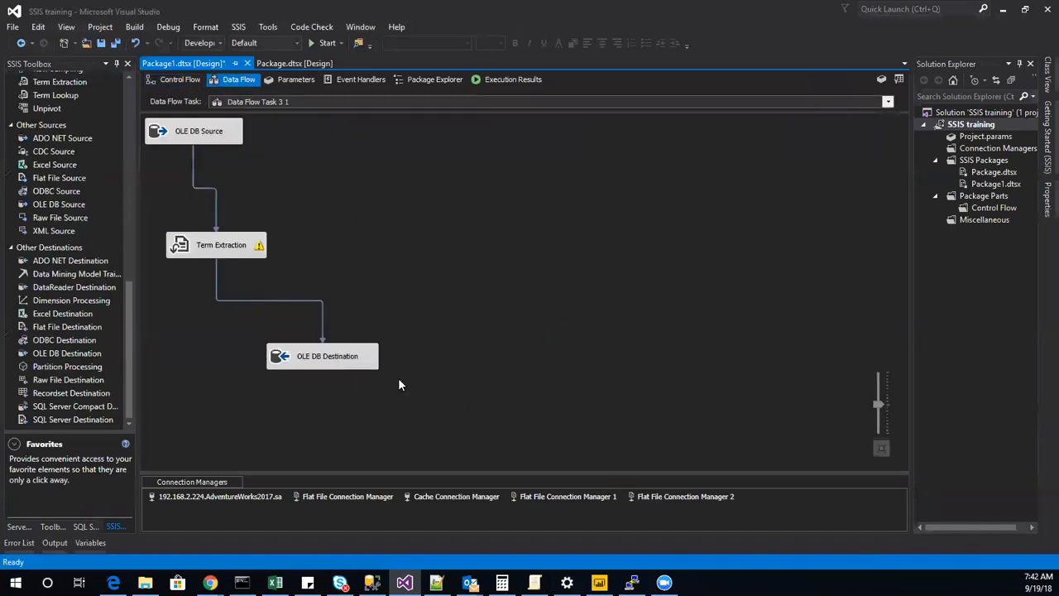
click(327, 364)
right_click(327, 365)
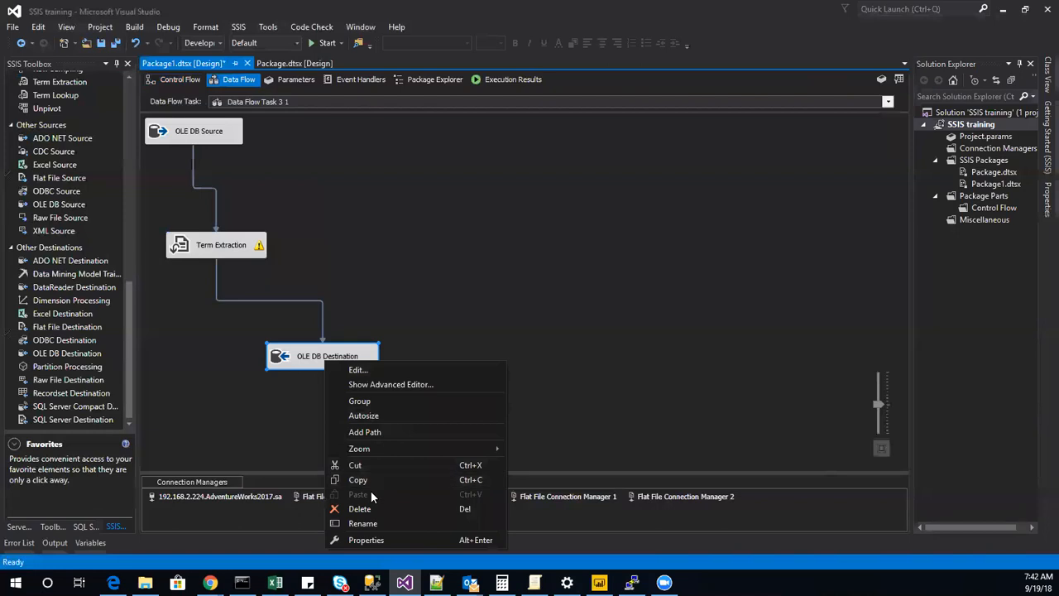
click(373, 509)
right_click(231, 253)
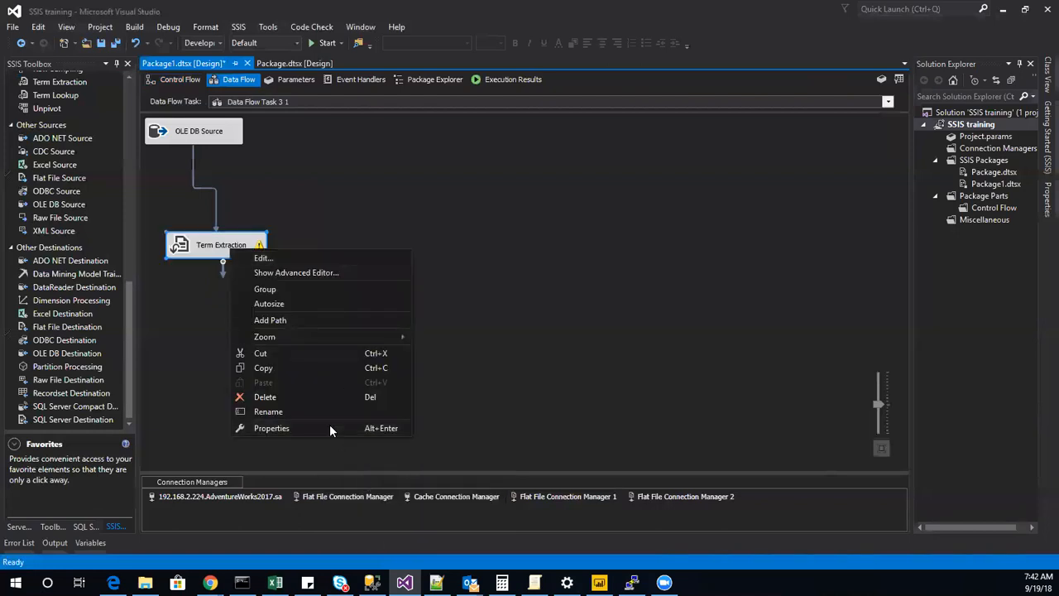
click(294, 394)
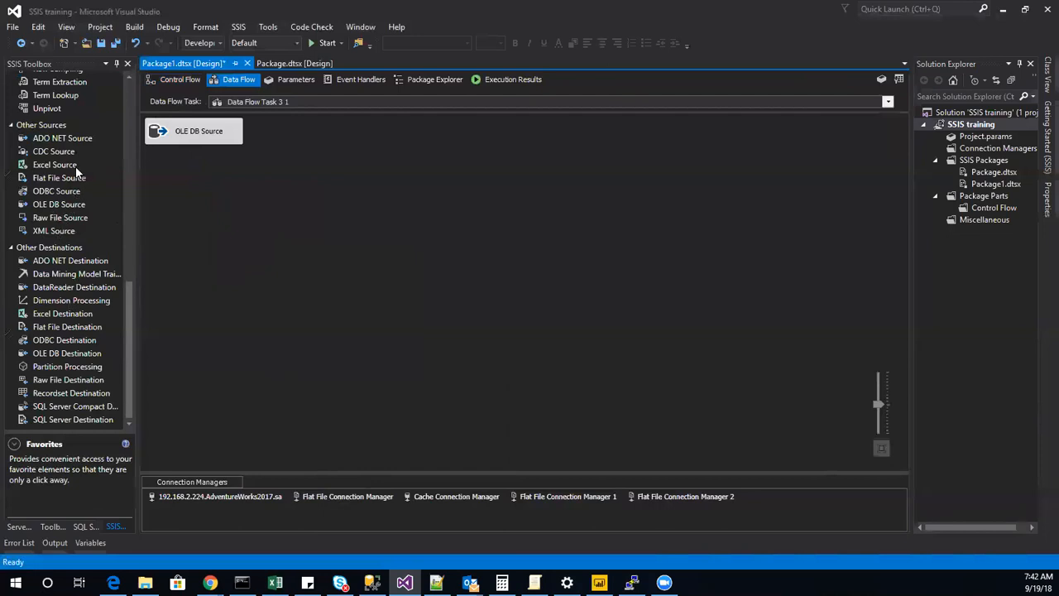
Add a Term Lookup transformation to the data flow and connect the OLE DB Source output to it.
drag(61, 93, 278, 170)
click(205, 132)
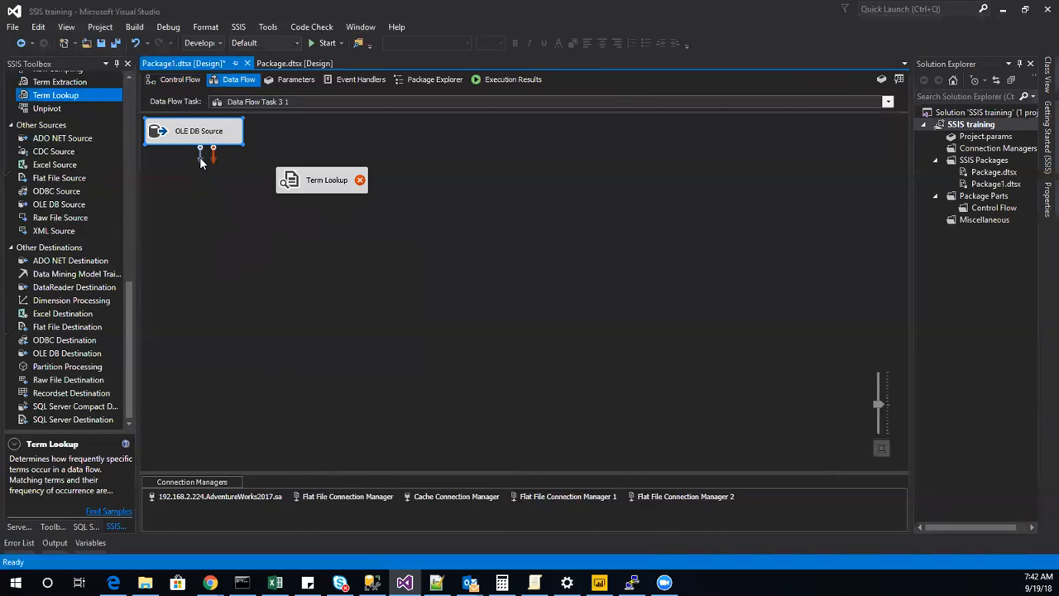
drag(274, 215, 288, 190)
Open the Term Lookup transformation for editing and choose [dbo].[extract] as its reference table.
double_click(288, 187)
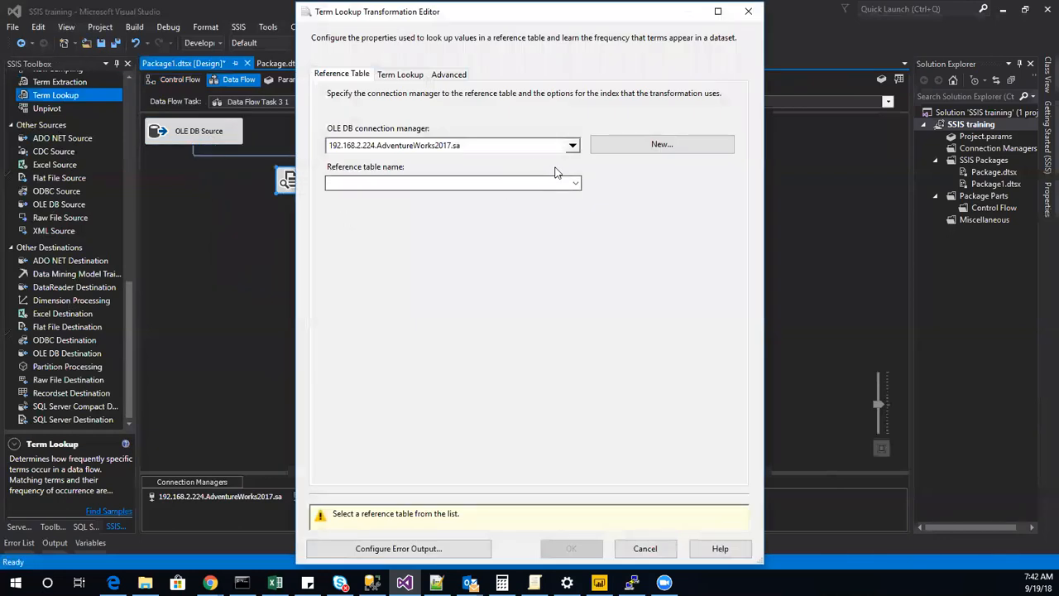
click(576, 183)
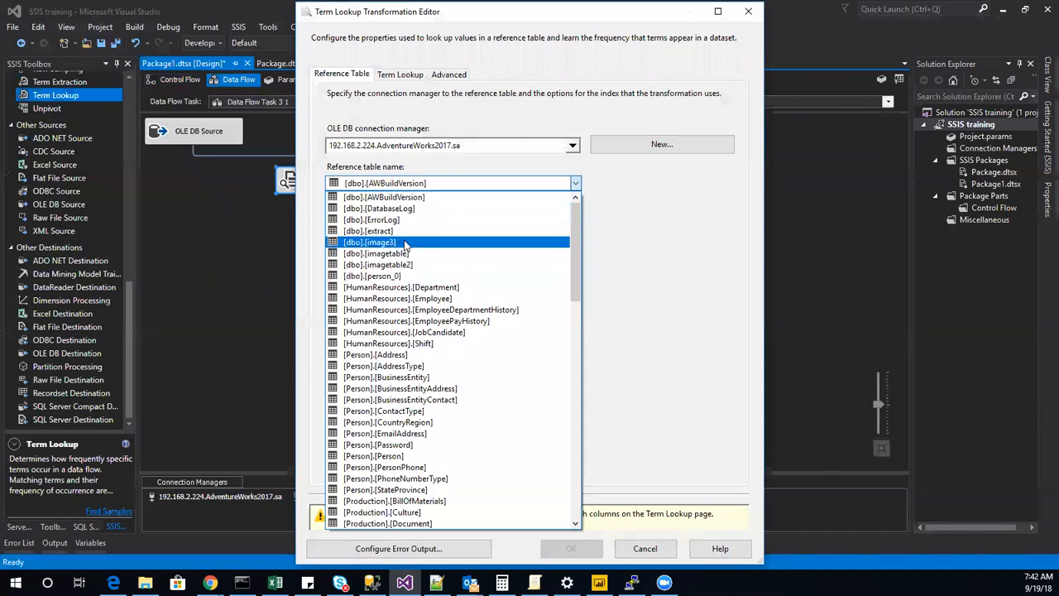
click(407, 232)
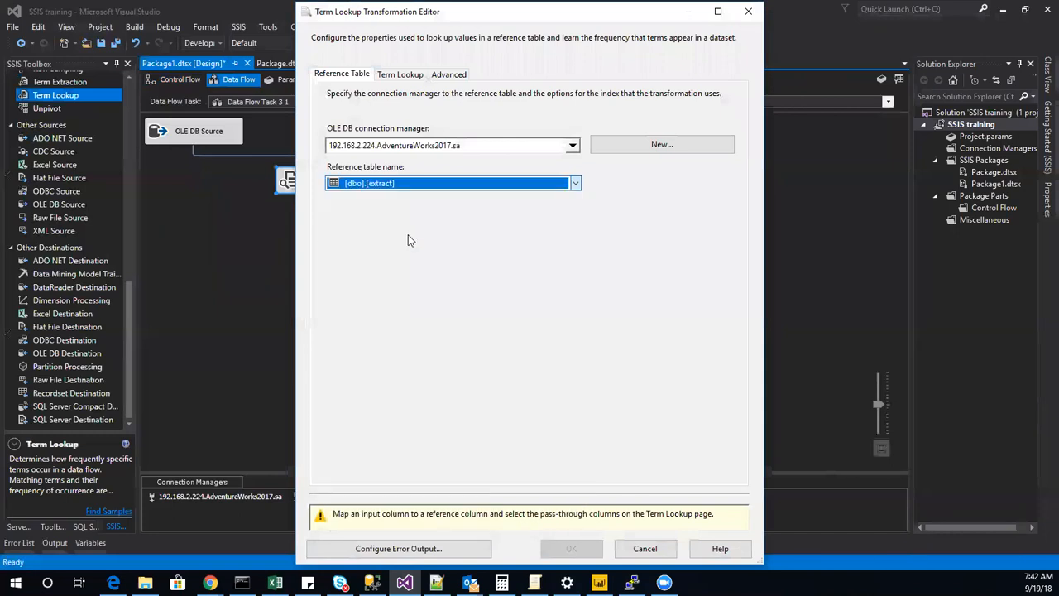
Pass through ProductDescriptionID and Description in the Term Lookup, map Description to the reference column Term, and confirm the settings.
click(406, 74)
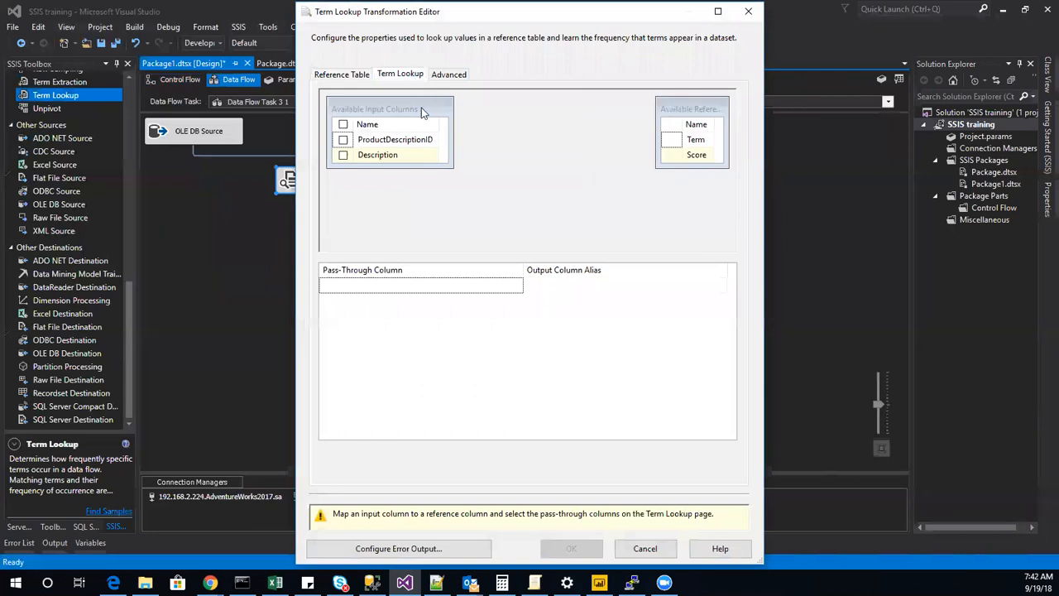
click(696, 142)
drag(697, 143, 361, 143)
click(342, 139)
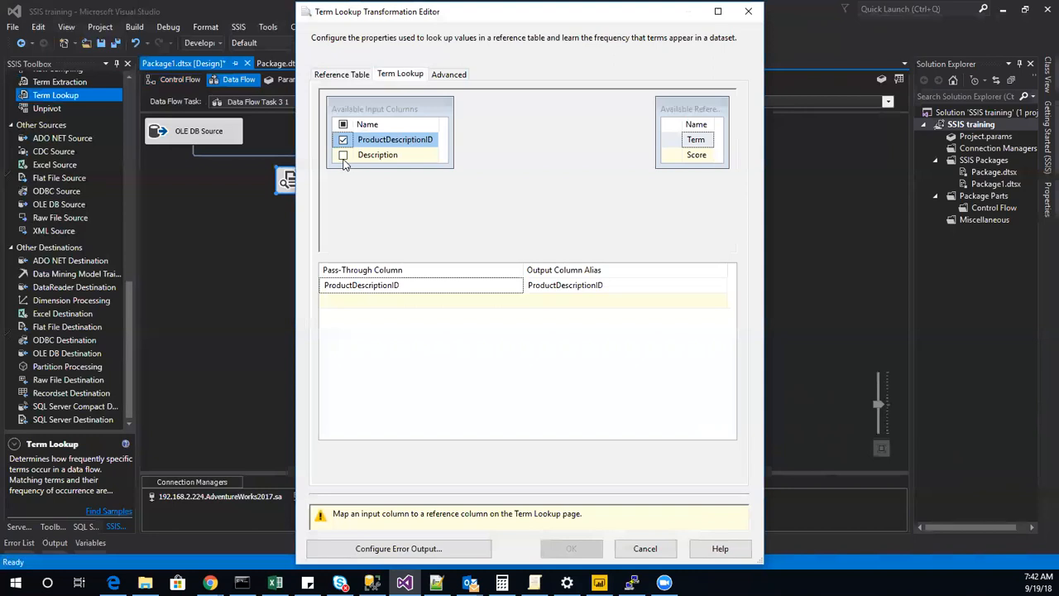
click(342, 155)
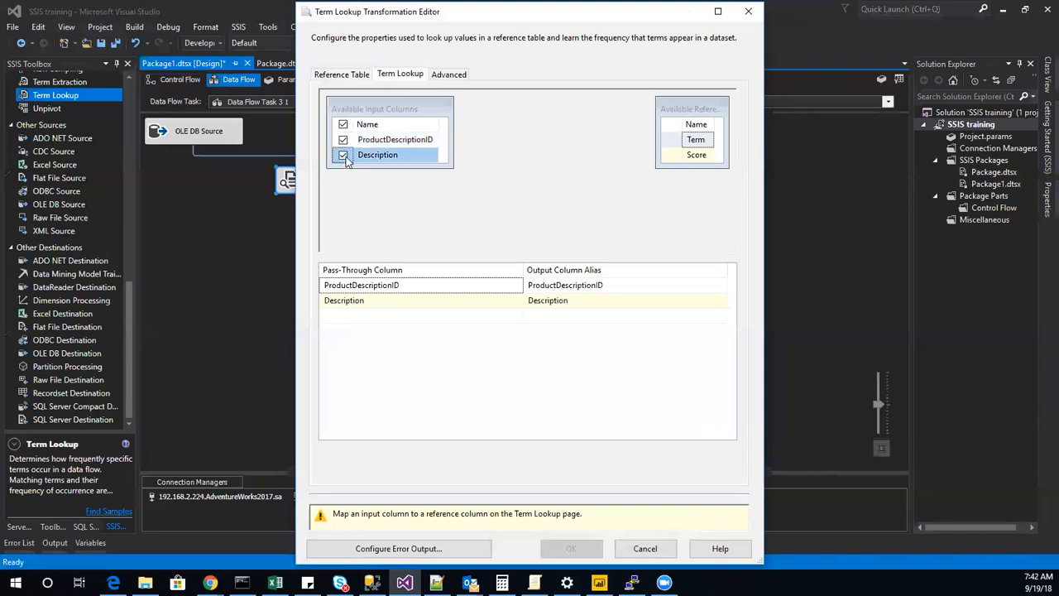
drag(348, 157, 700, 144)
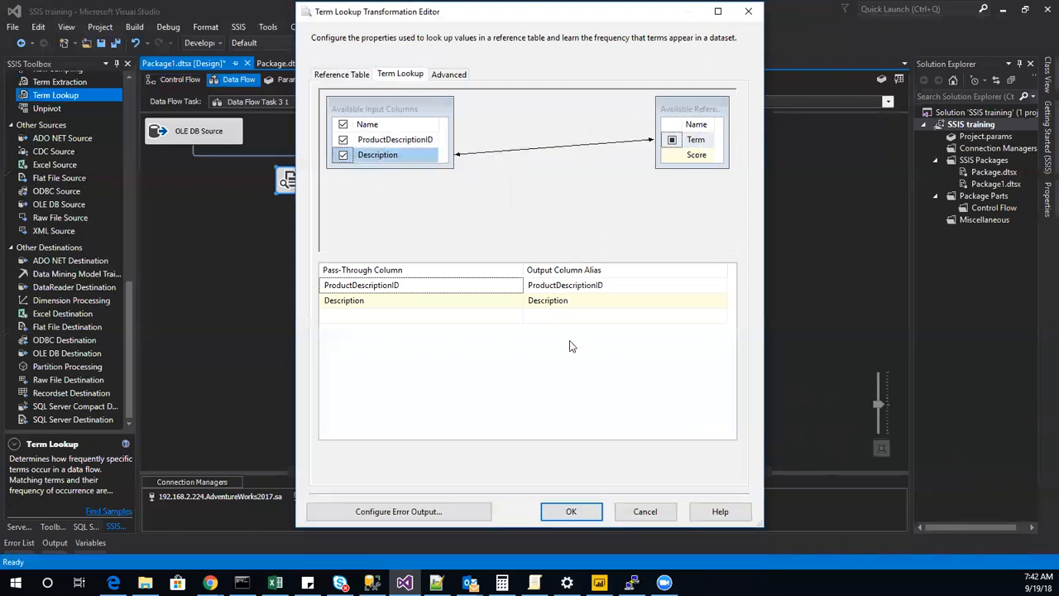
click(595, 514)
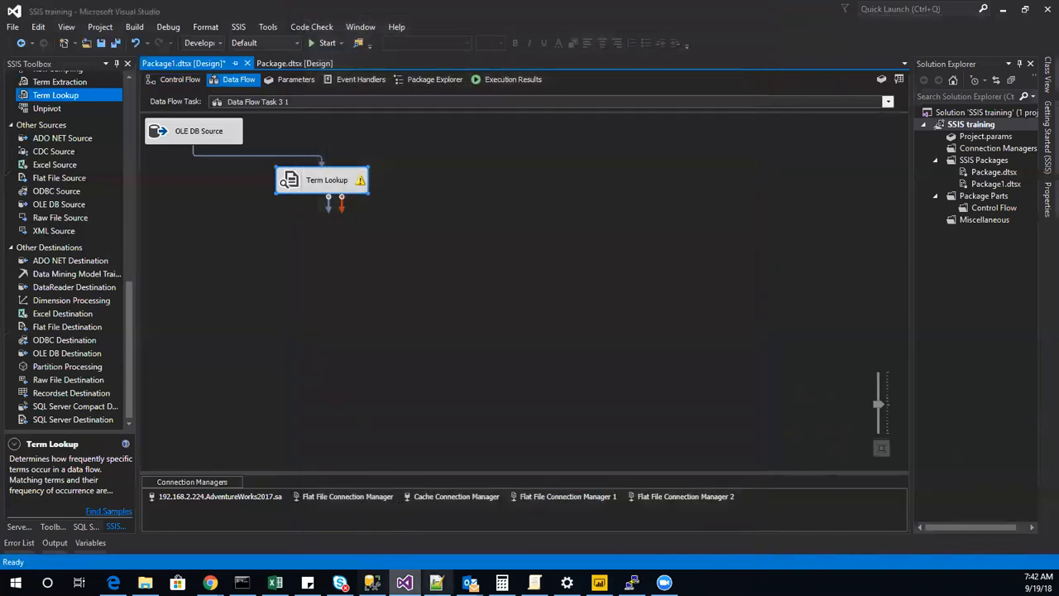
Switch to SQL Server Management Studio and refresh the AdventureWorks2017 table list in Object Explorer.
click(372, 583)
click(247, 245)
click(13, 117)
click(95, 111)
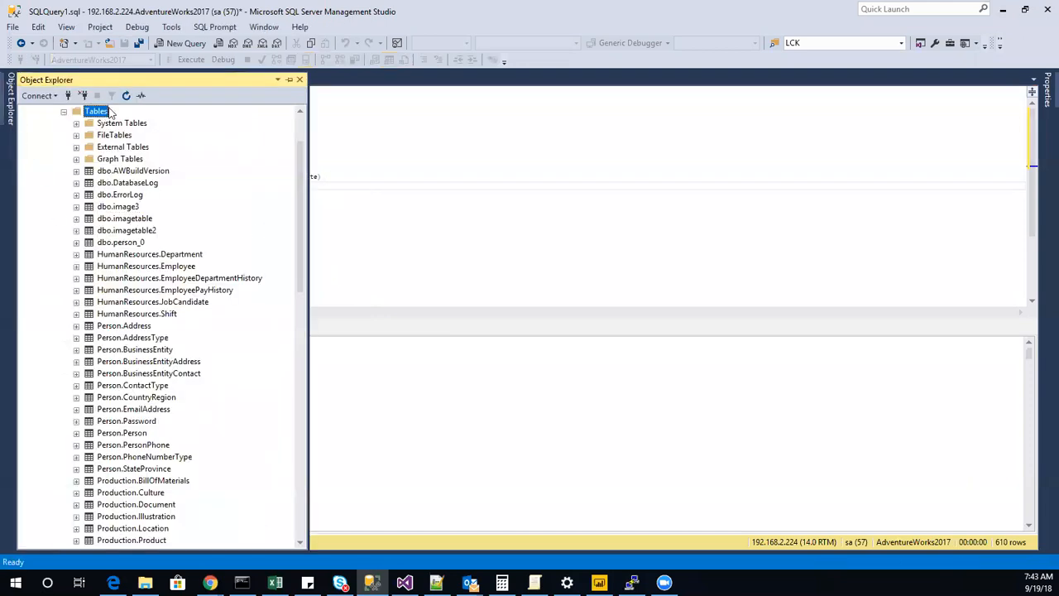
click(141, 95)
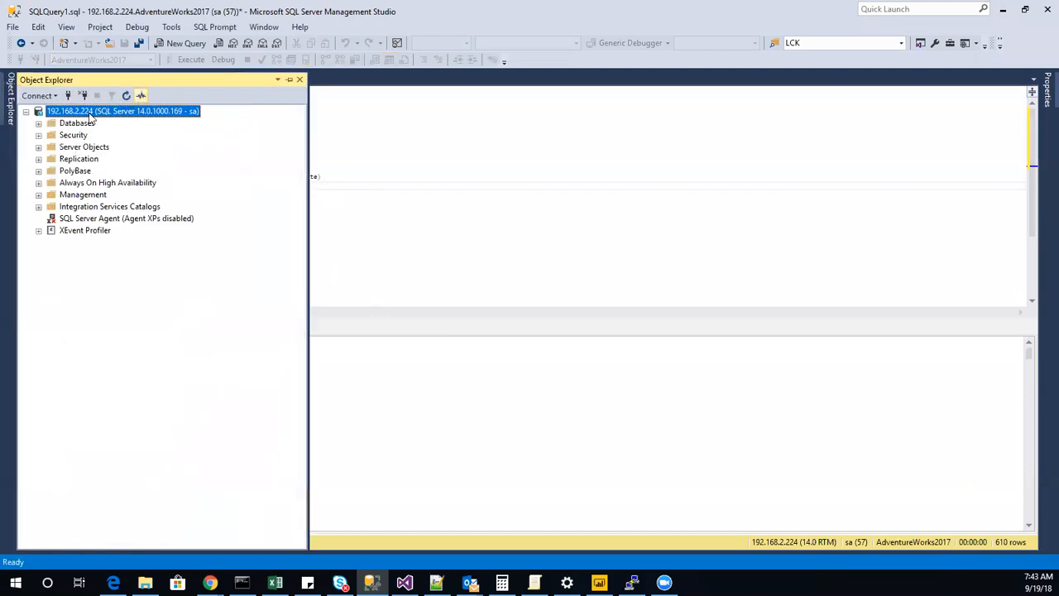
click(39, 124)
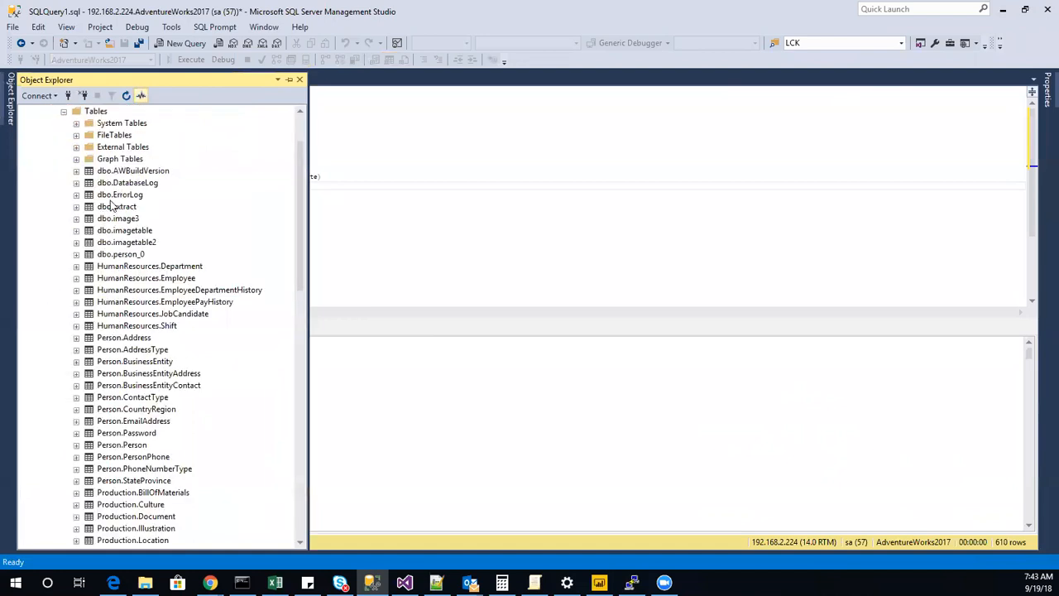
Query the top 1000 rows of dbo.extract and look over the stored terms and scores.
click(76, 207)
right_click(115, 208)
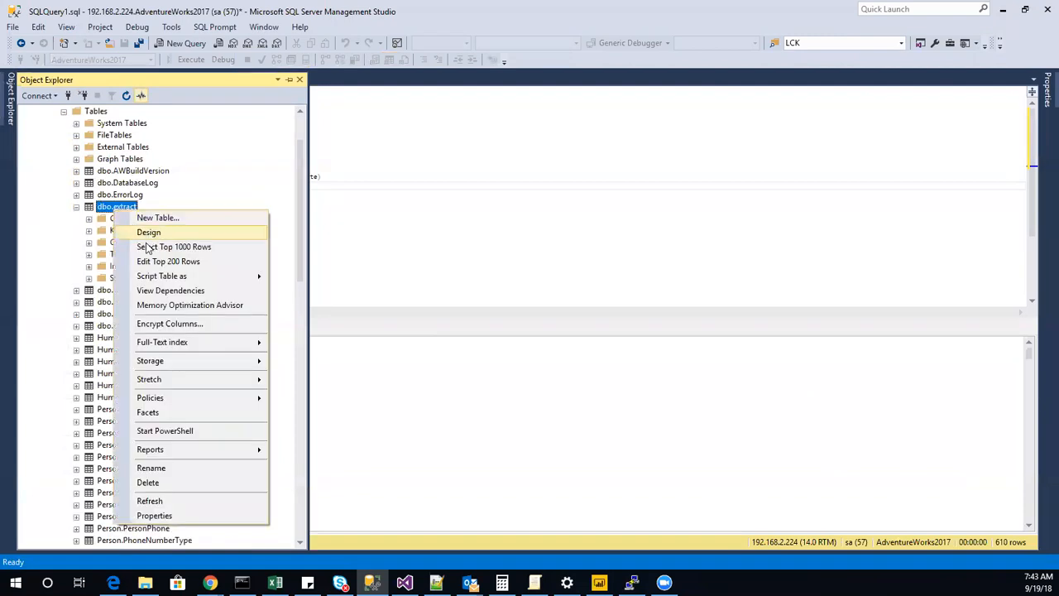
click(166, 247)
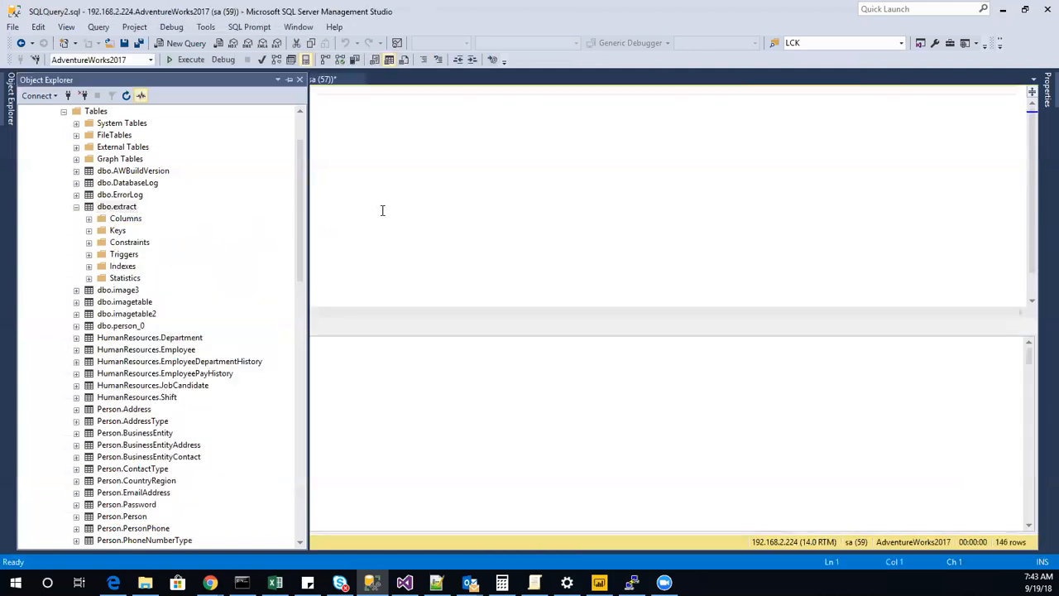
drag(129, 109, 83, 98)
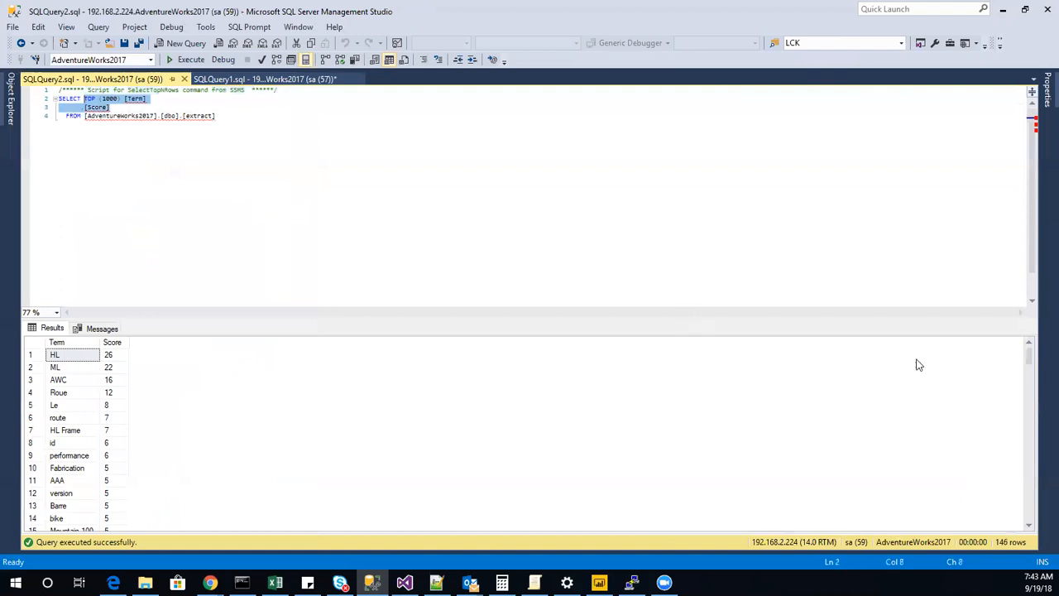
drag(1034, 360, 985, 321)
Rewrite the query to delete rows from the extract table where score >8, and execute it.
click(237, 152)
drag(85, 118, 34, 99)
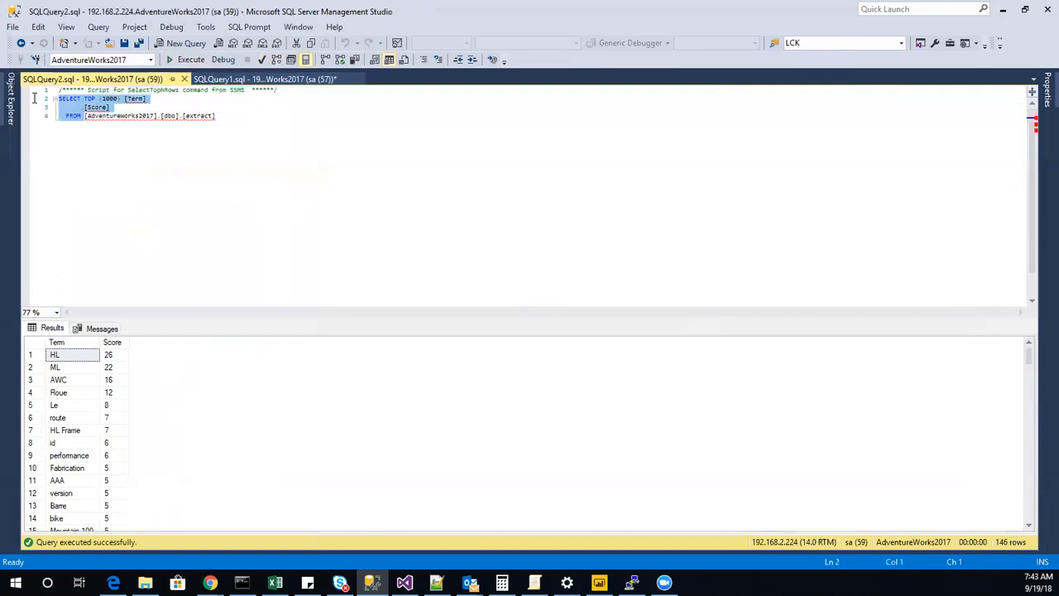
click(113, 108)
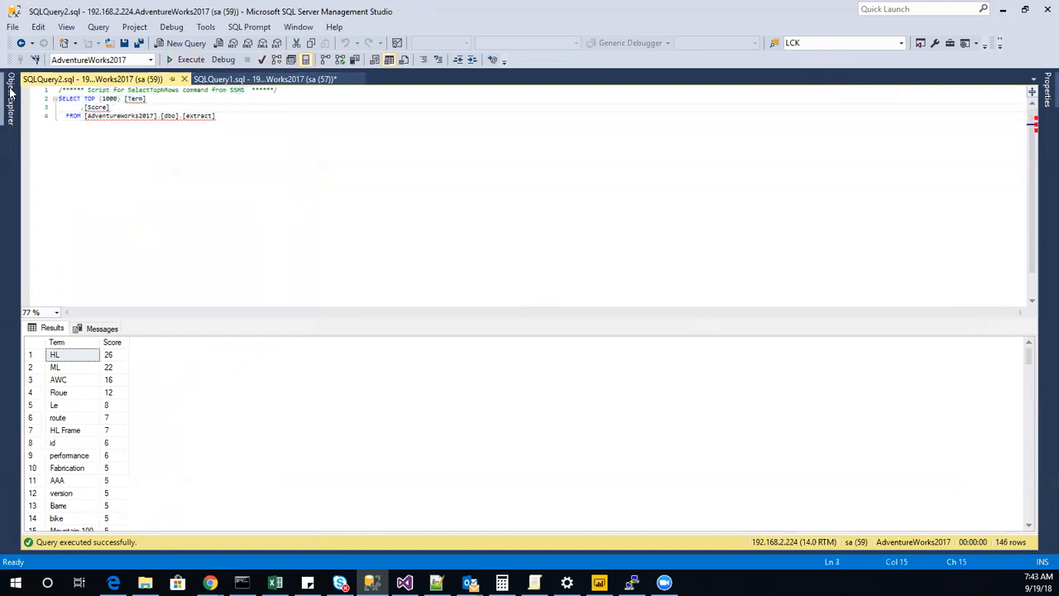
drag(125, 108, 51, 101)
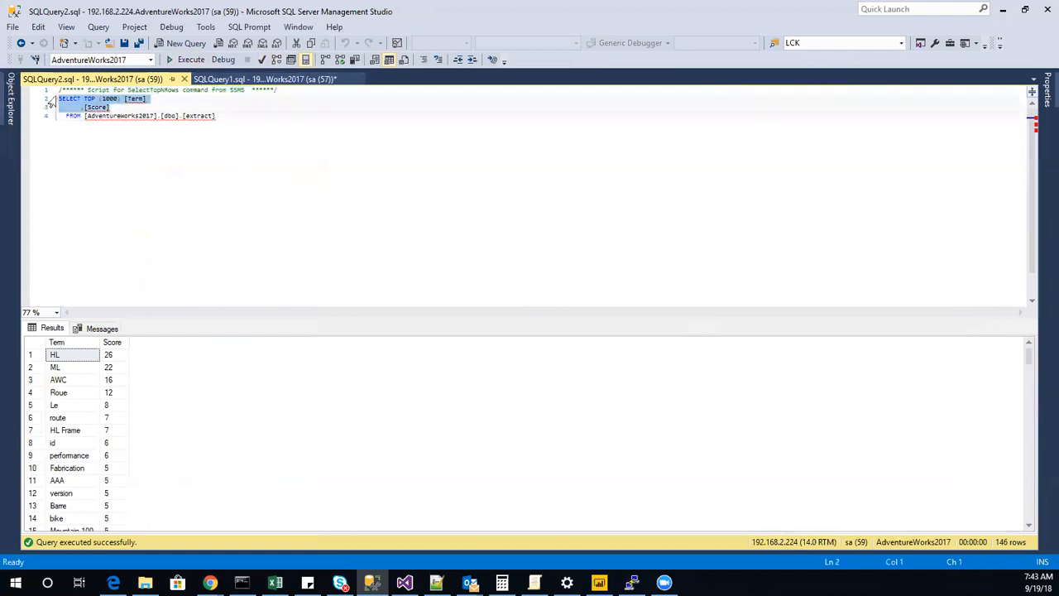
text(delete)
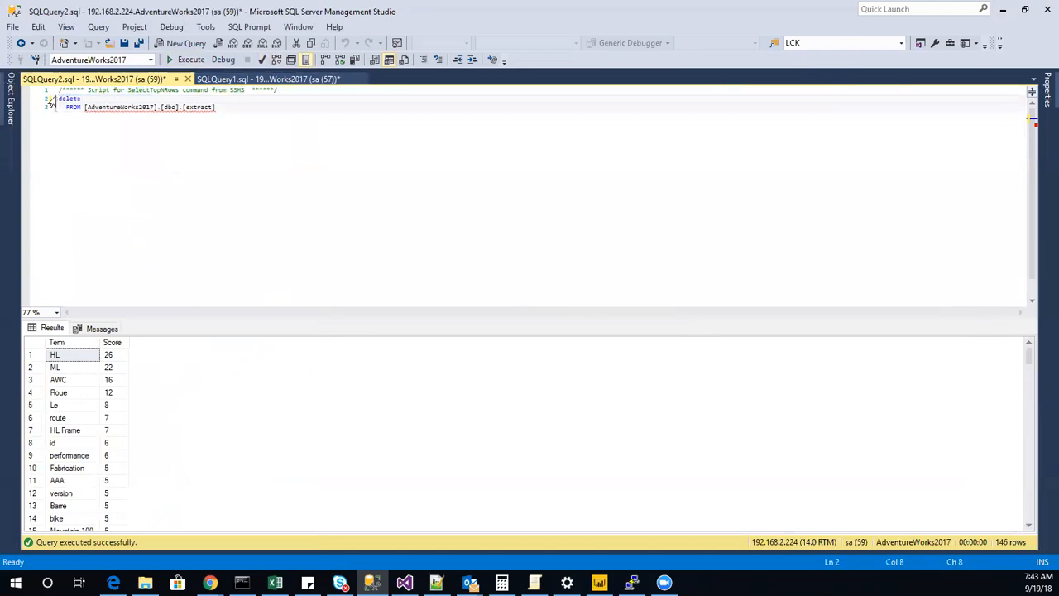
click(284, 115)
key(Return)
text(where sc)
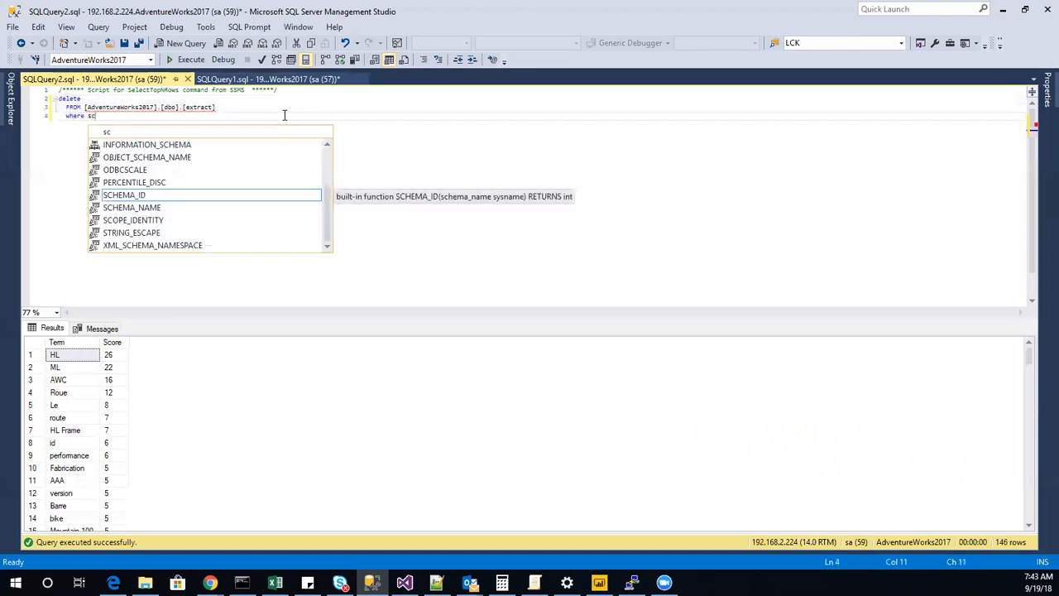
text(ore >8)
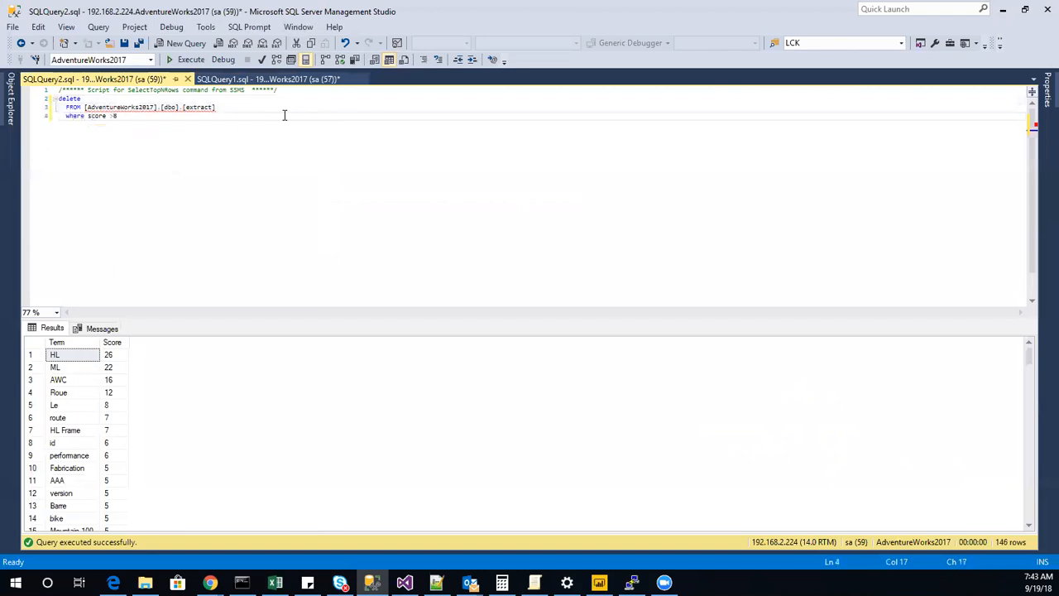
key(F5)
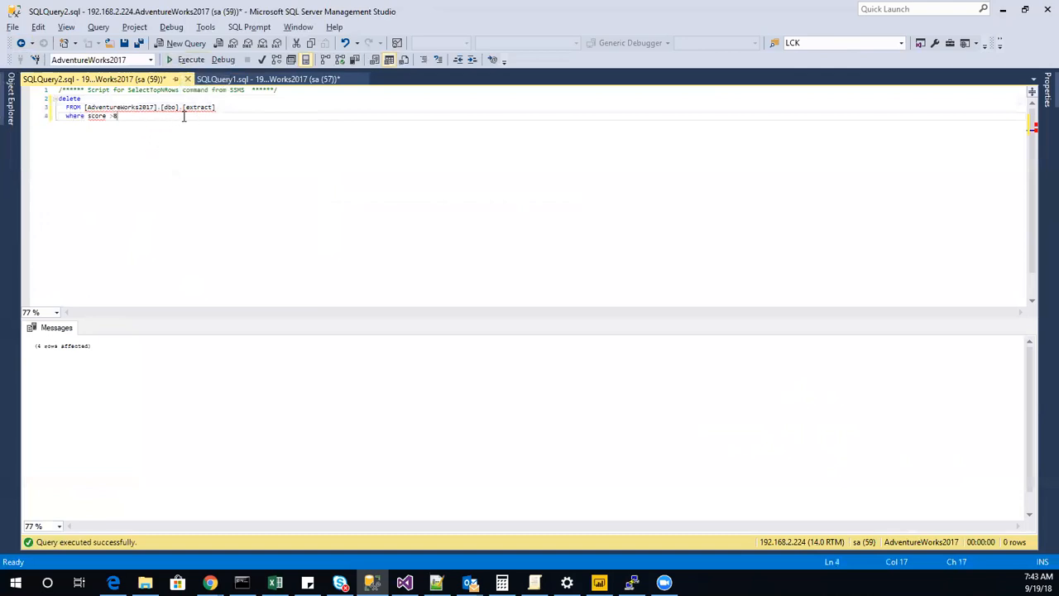
Undo the query text edits to restore the SELECT TOP (1000) statement on the extract table and execute it.
key(ctrl+z)
key(ctrl+z)
key(ctrl+z)
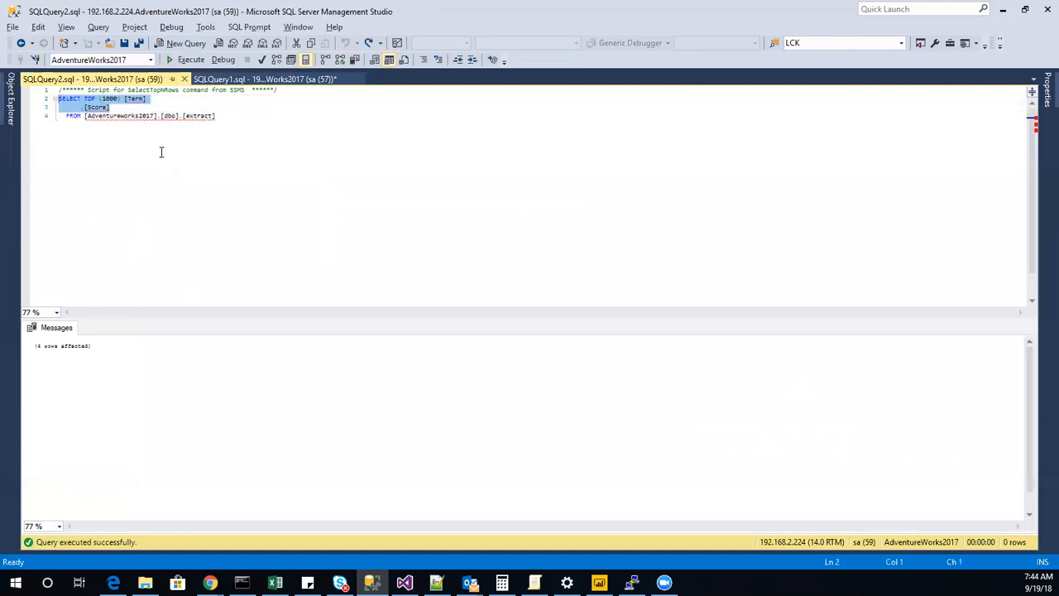
click(182, 120)
click(190, 60)
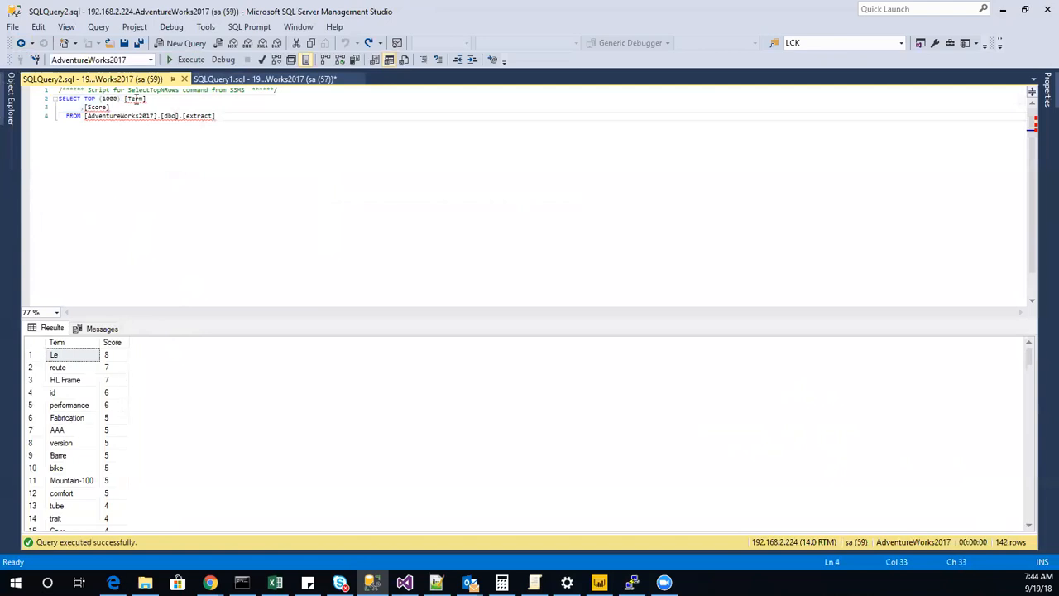
Below the SELECT statement, write a query that deletes from [AdventureWorks2017].[dbo].[extract] where score <7.
click(114, 394)
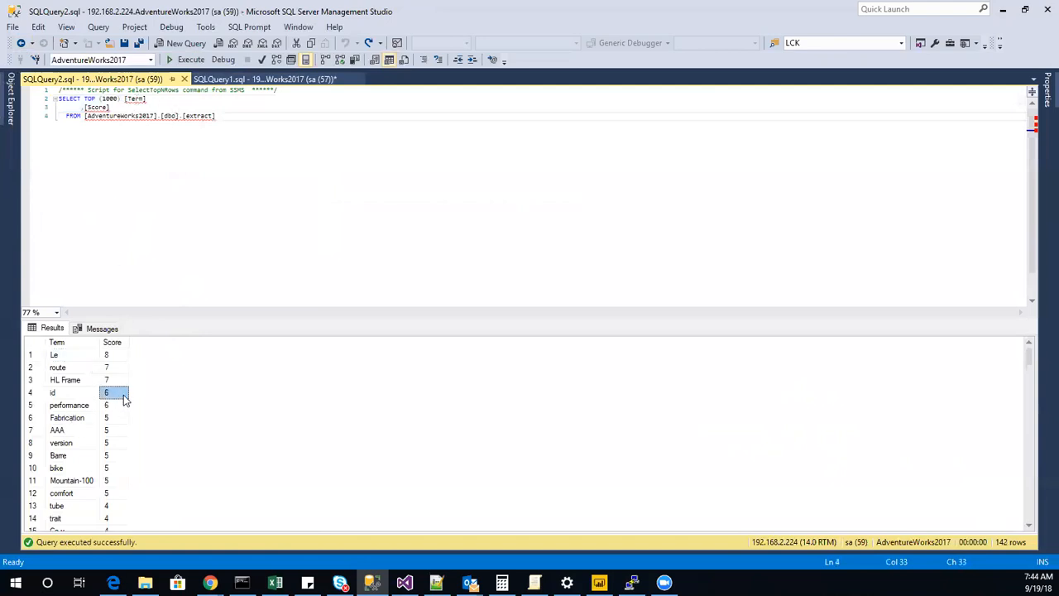
click(257, 133)
key(Return)
key(Return)
text(delete from)
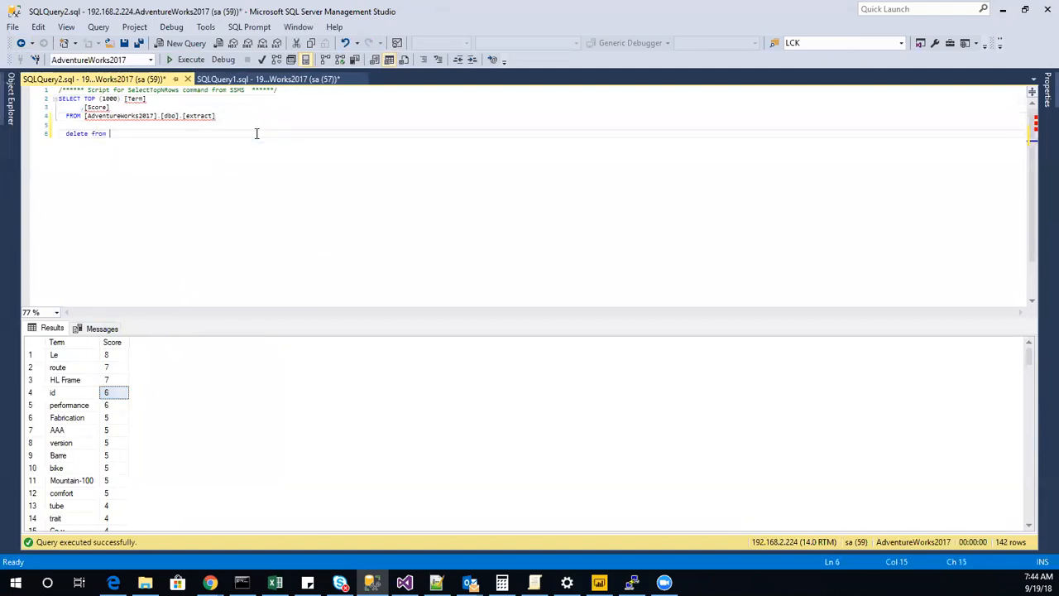
drag(227, 127, 80, 116)
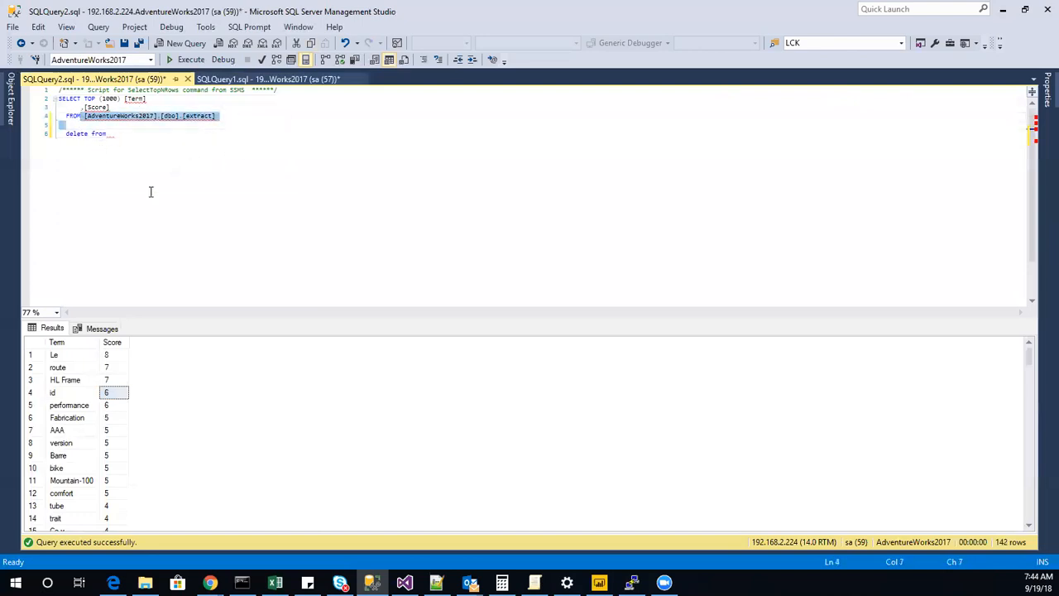
key(ctrl+c)
click(130, 138)
key(ctrl+v)
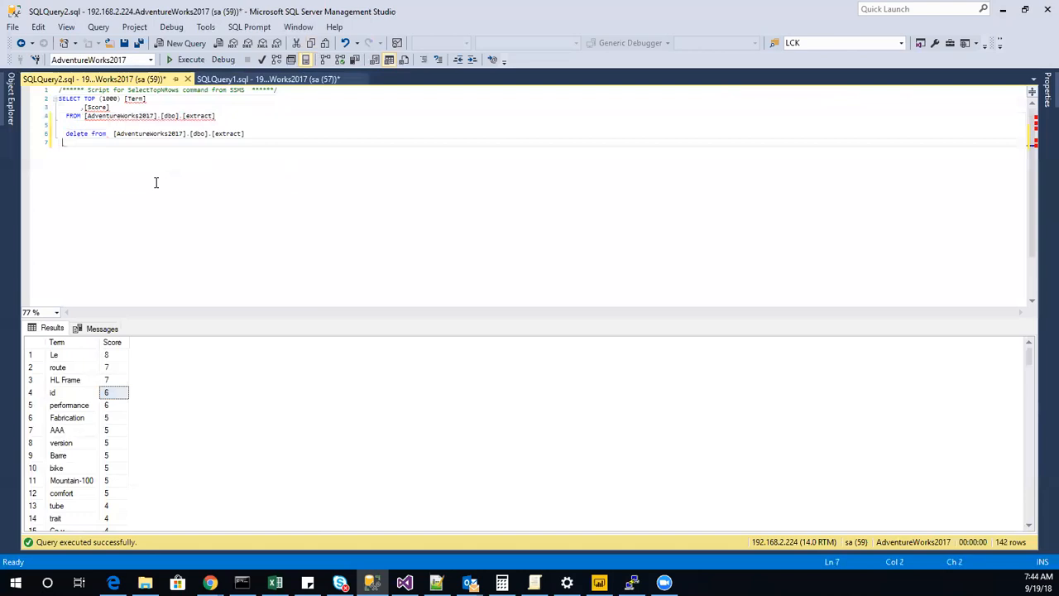
text(where sc)
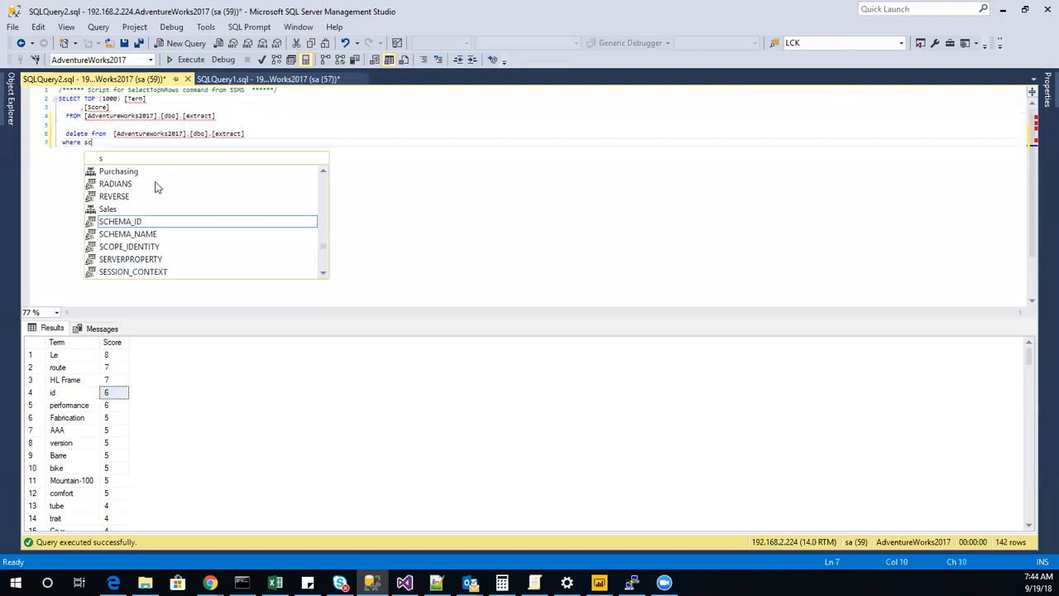
text(otre <7)
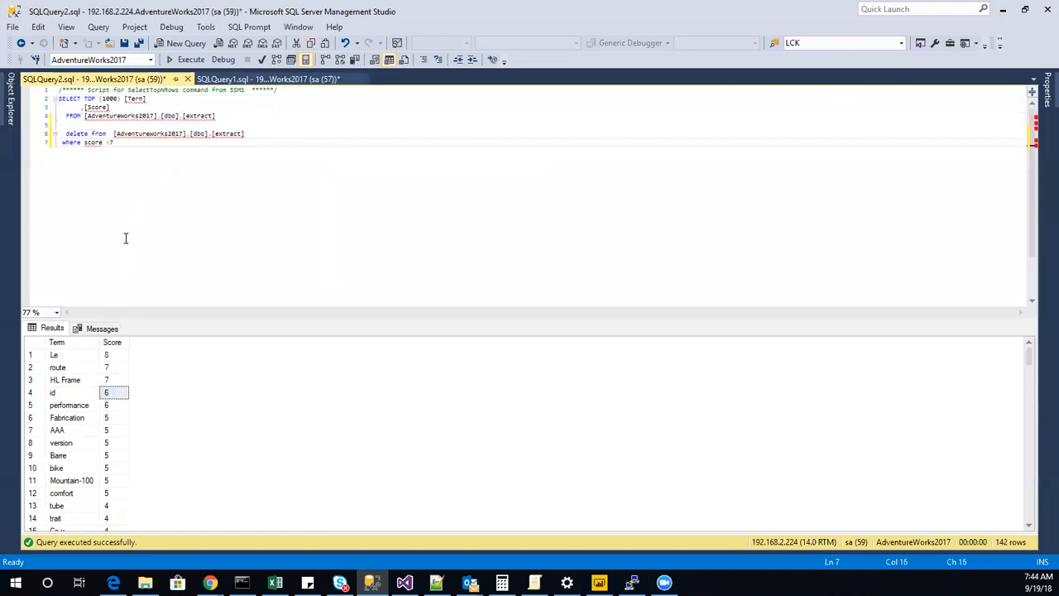
Execute only the delete statement, and rerun only the SELECT TOP (1000) statement on the extract table.
drag(147, 154, 6, 138)
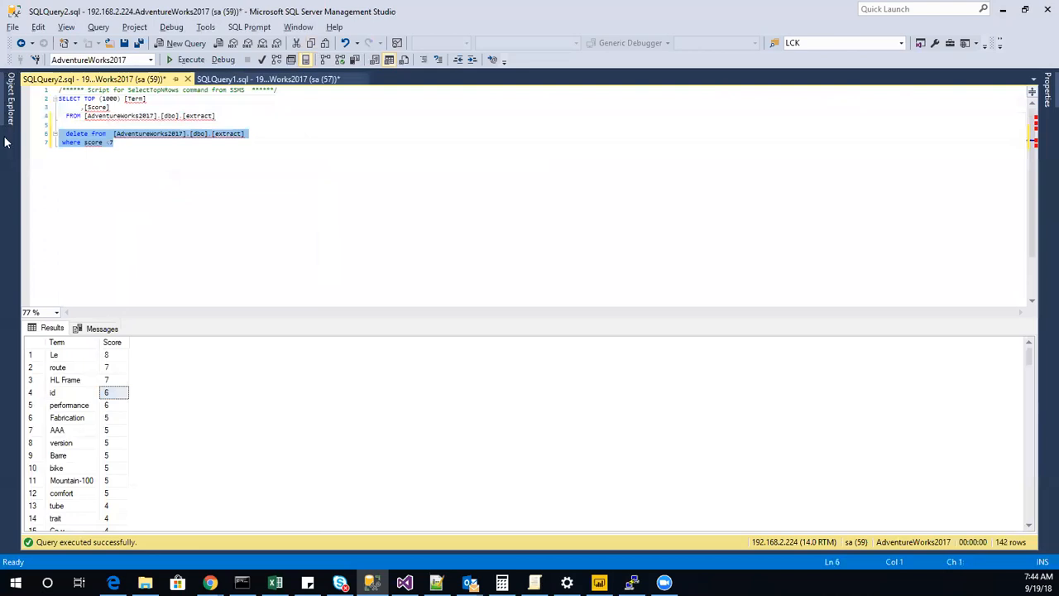
key(F5)
drag(217, 116, 8, 99)
key(F5)
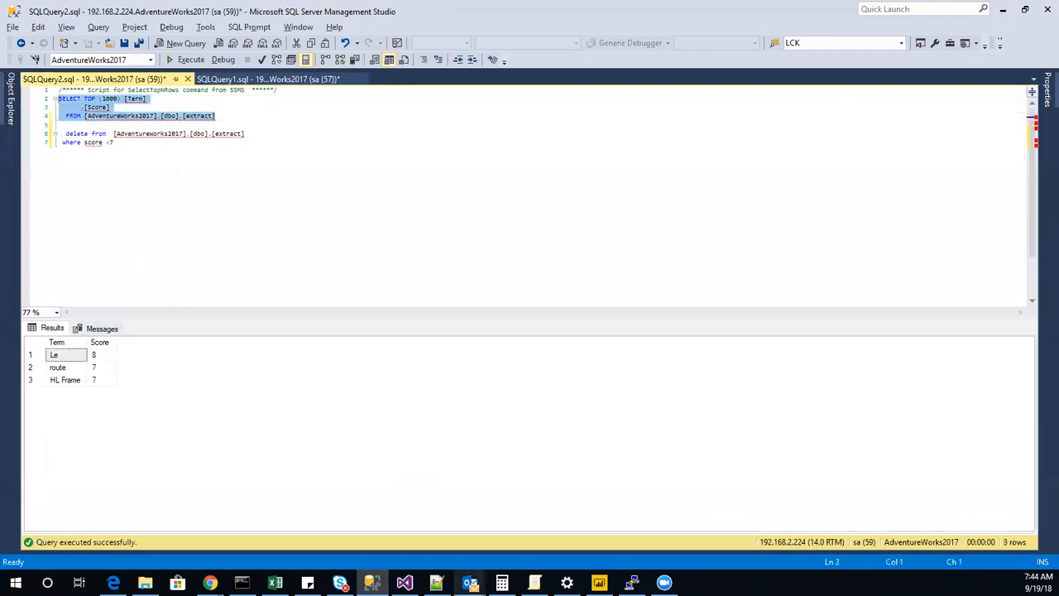
Switch to Visual Studio and review the Term Lookup transformation's reference table and column mappings without changing them.
click(404, 583)
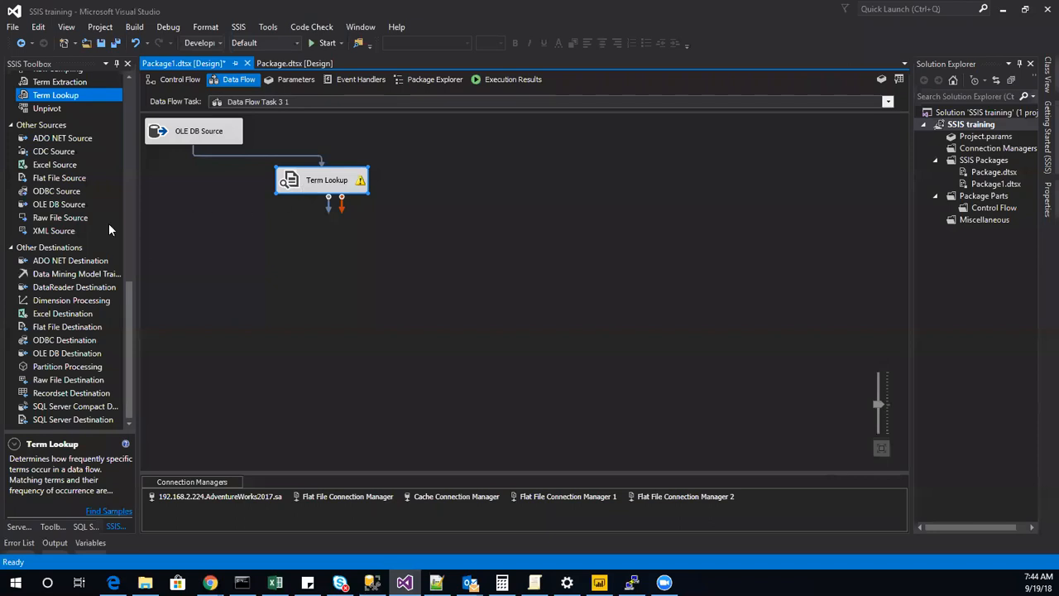
drag(309, 181, 306, 182)
double_click(306, 184)
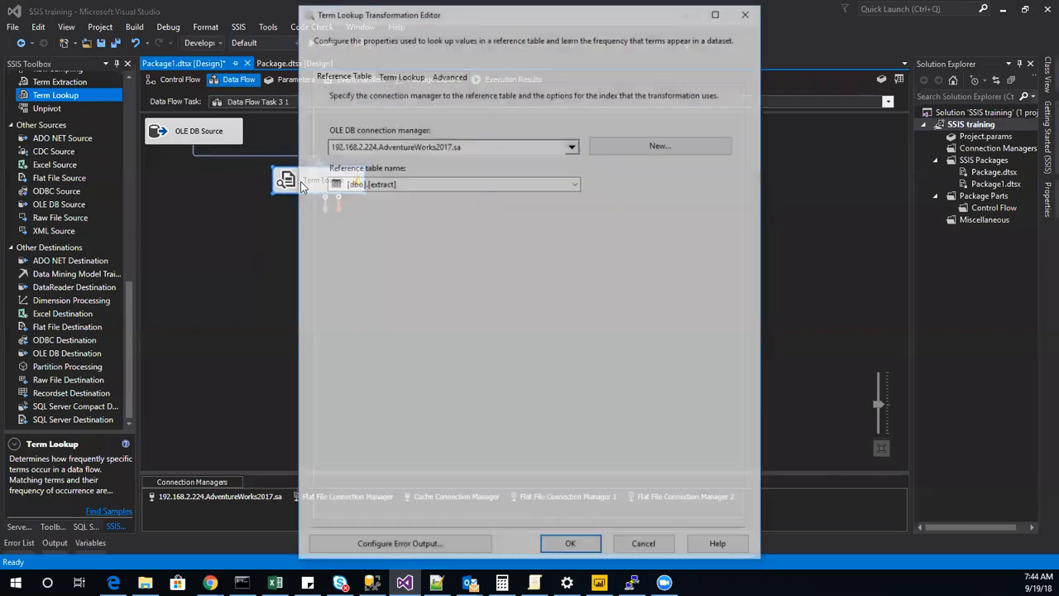
click(398, 74)
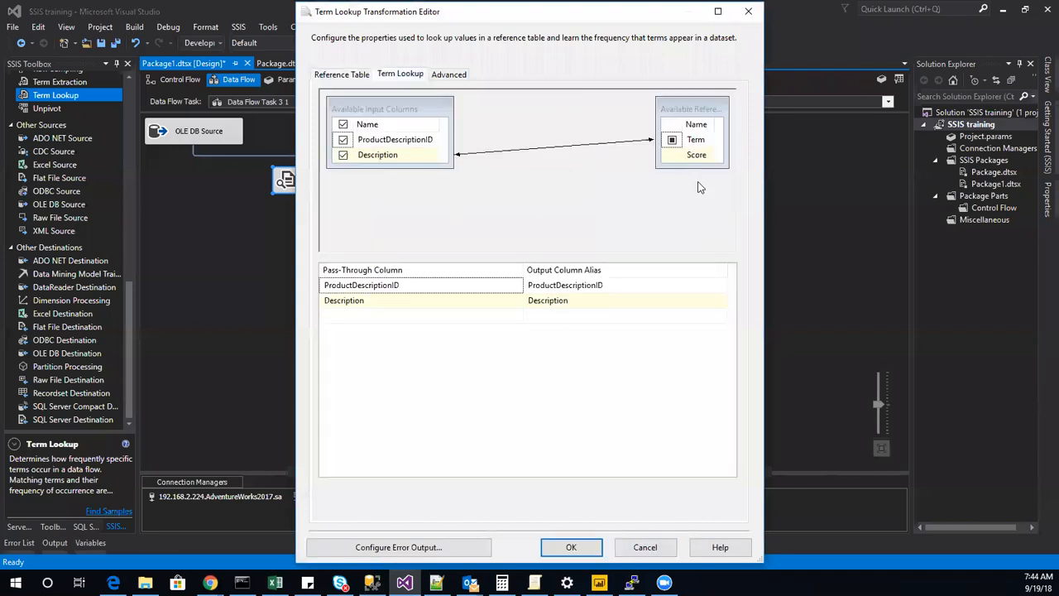
click(364, 75)
click(645, 547)
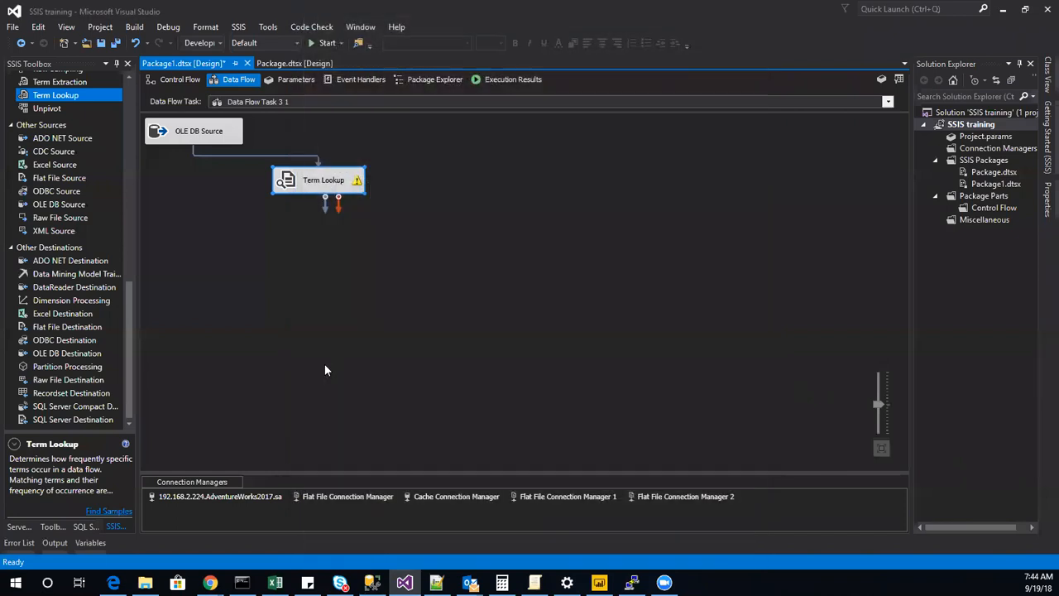
Add a Sort transformation to the data flow, connected to the Term Lookup output.
scroll(54, 264, up, 12)
scroll(54, 264, down, 6)
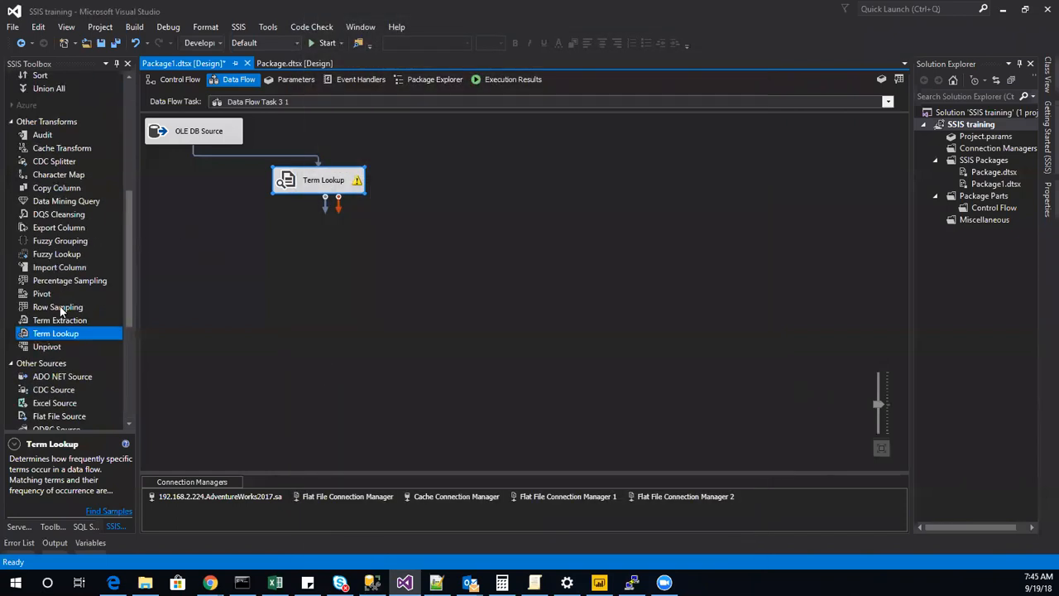
double_click(41, 76)
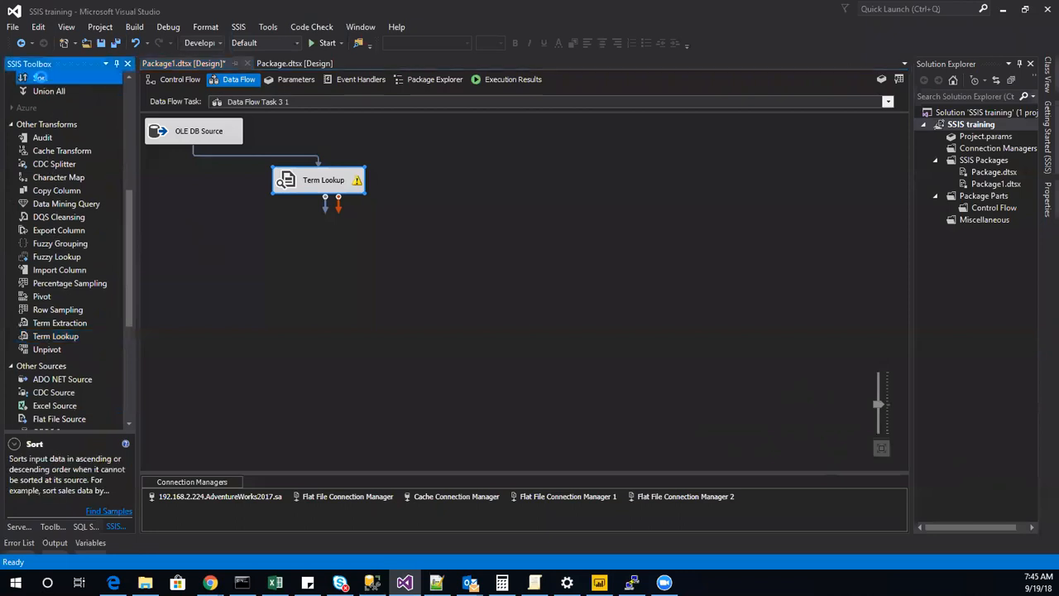
click(335, 187)
drag(490, 145, 497, 148)
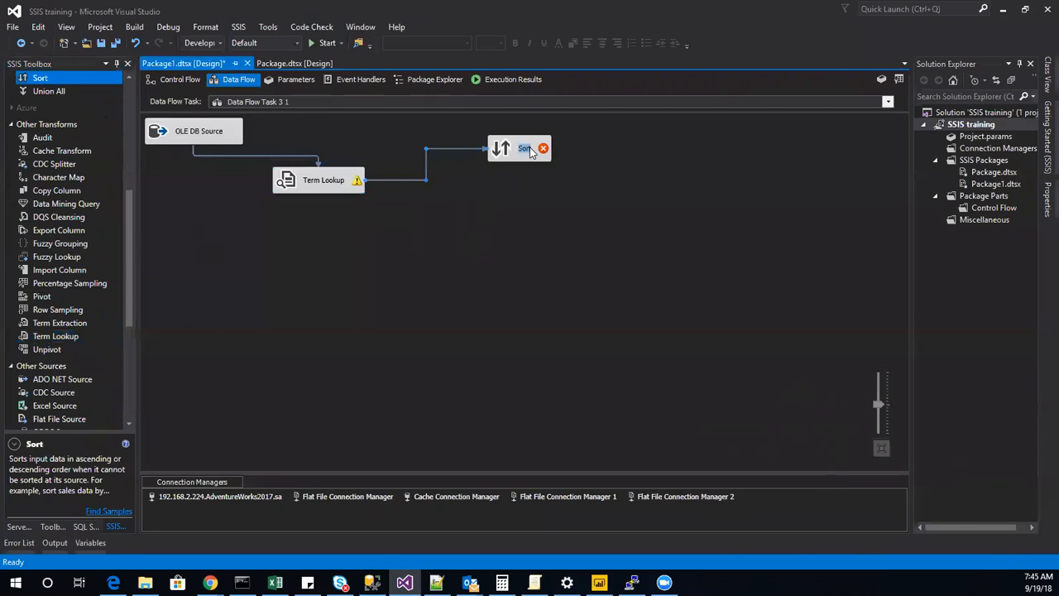
Configure the Sort transformation to sort on all available input columns.
double_click(521, 148)
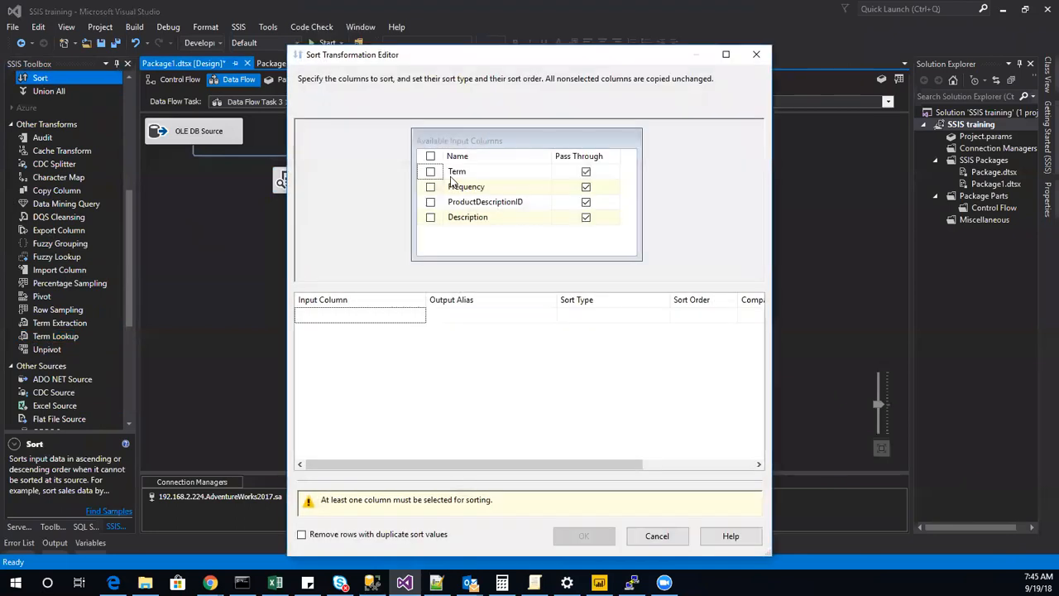
click(430, 156)
click(584, 499)
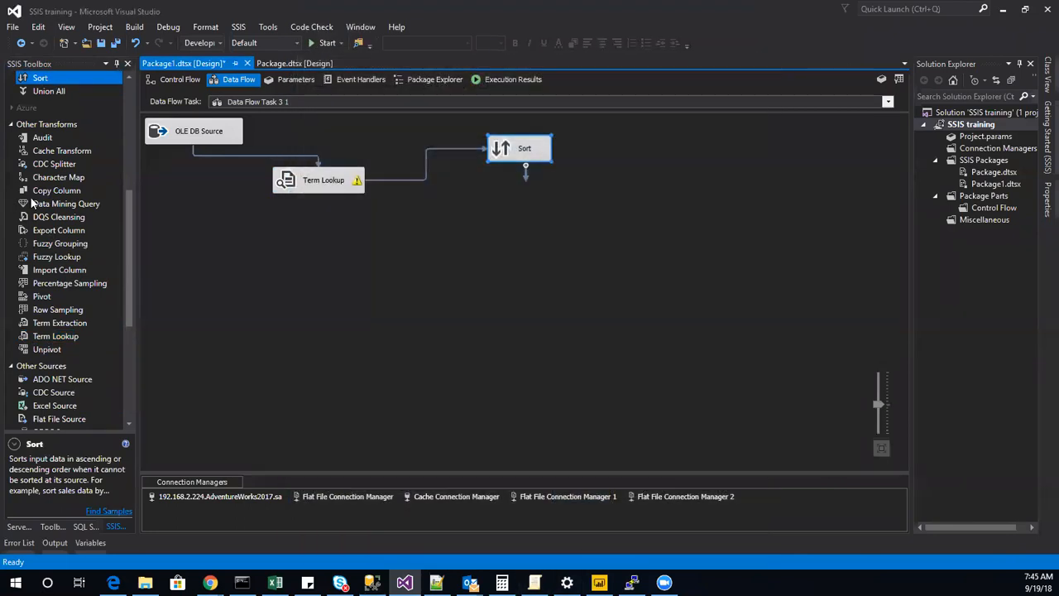
Enable a data viewer on the path between Term Lookup and Sort, and execute Data Flow Task 3 1.
right_click(420, 179)
click(468, 217)
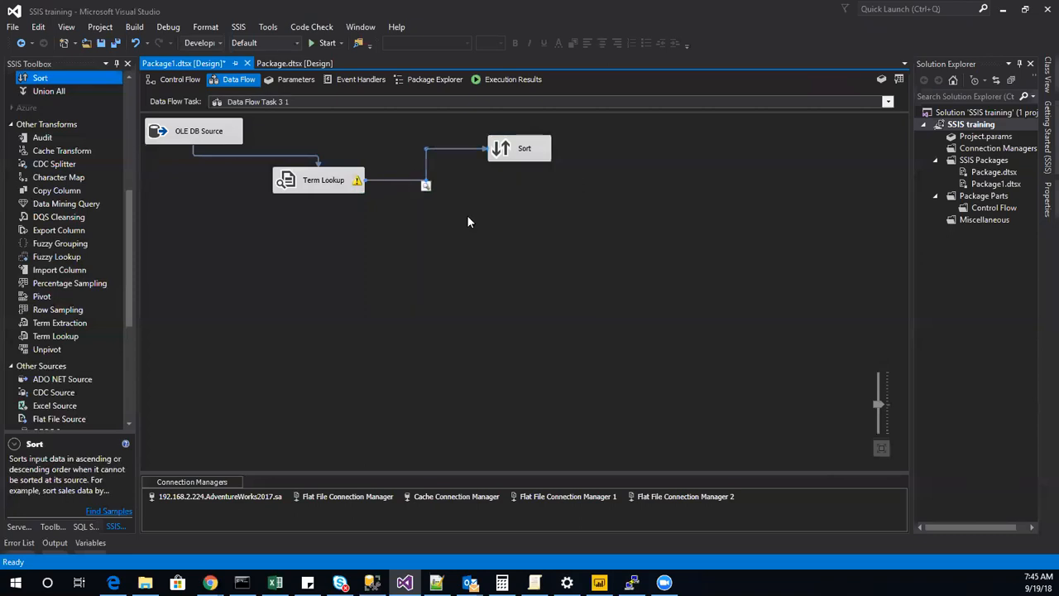
click(177, 79)
right_click(612, 348)
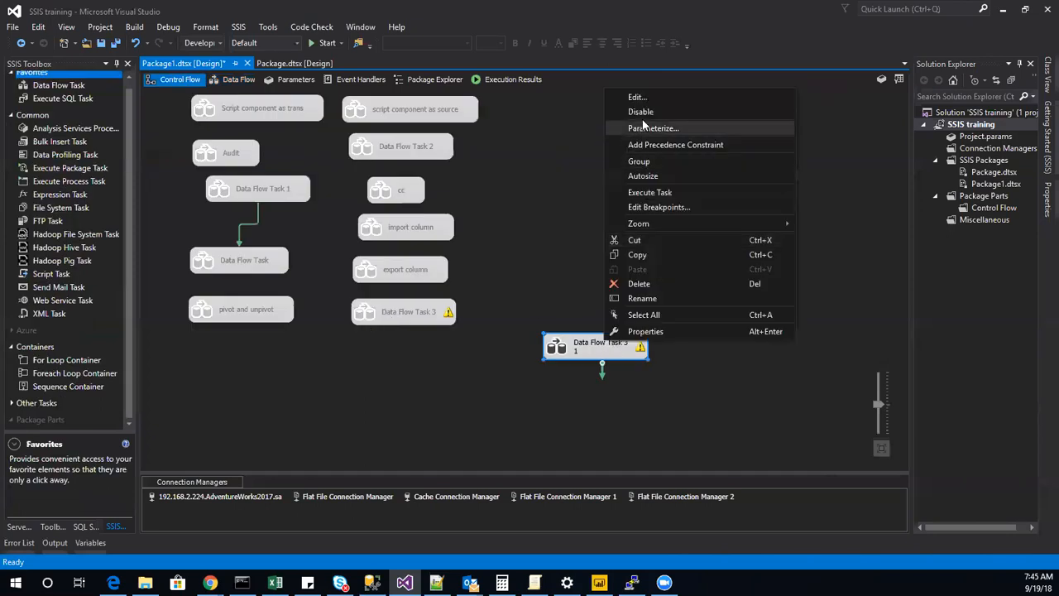
click(651, 192)
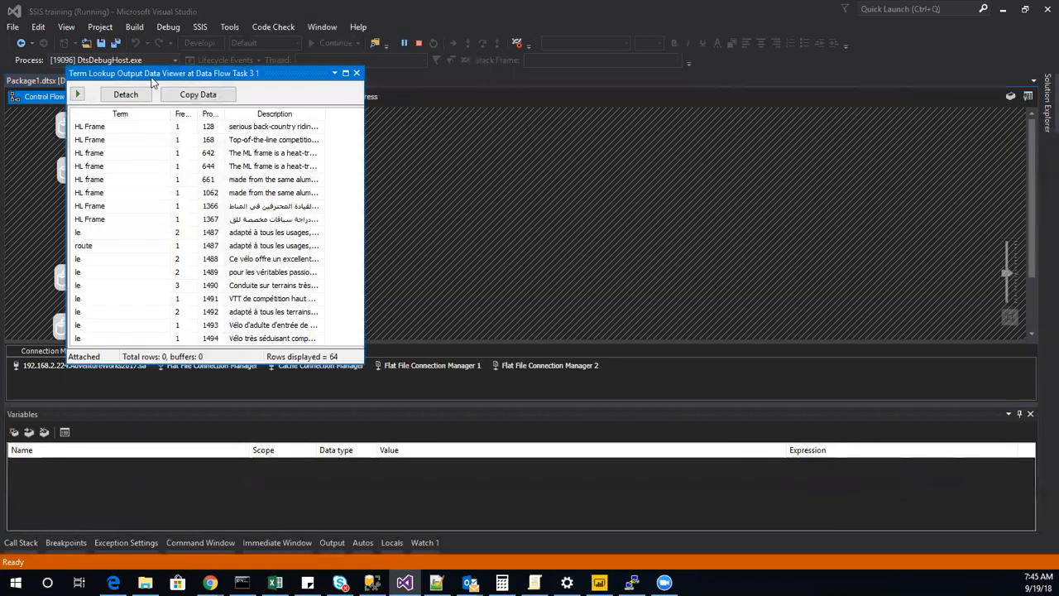
Examine the terms and frequencies in the maximized Term Lookup output viewer, comparing them with the extract table's terms in Management Studio.
click(345, 73)
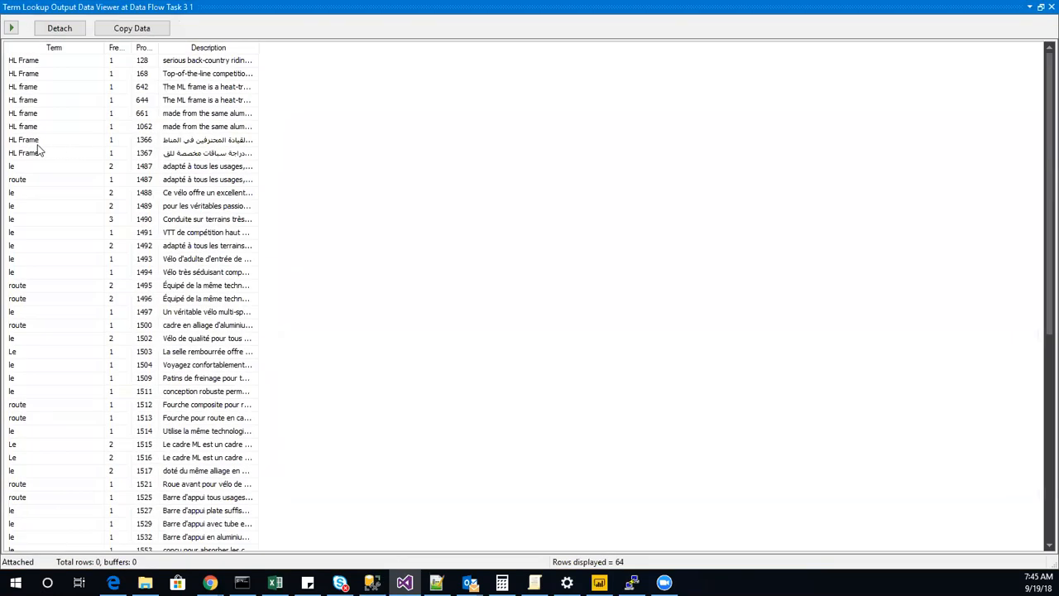
click(37, 63)
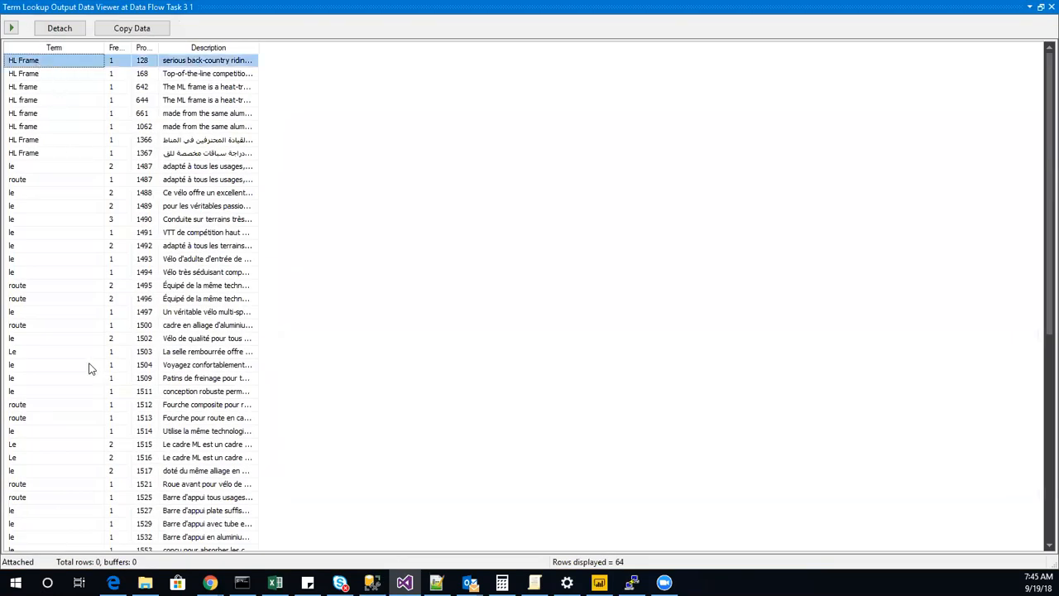
scroll(107, 364, down, 9)
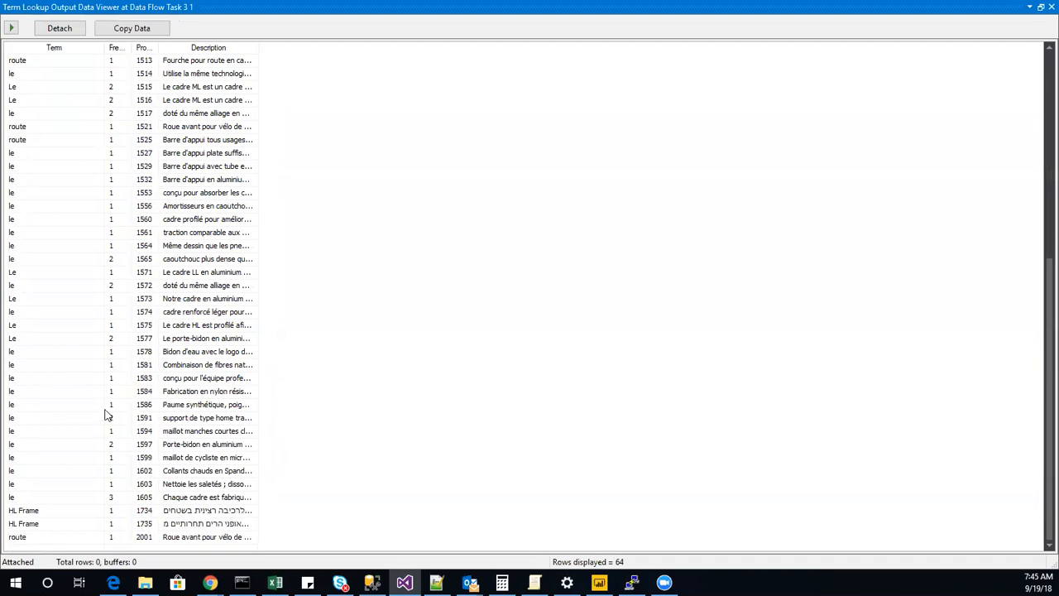
click(372, 582)
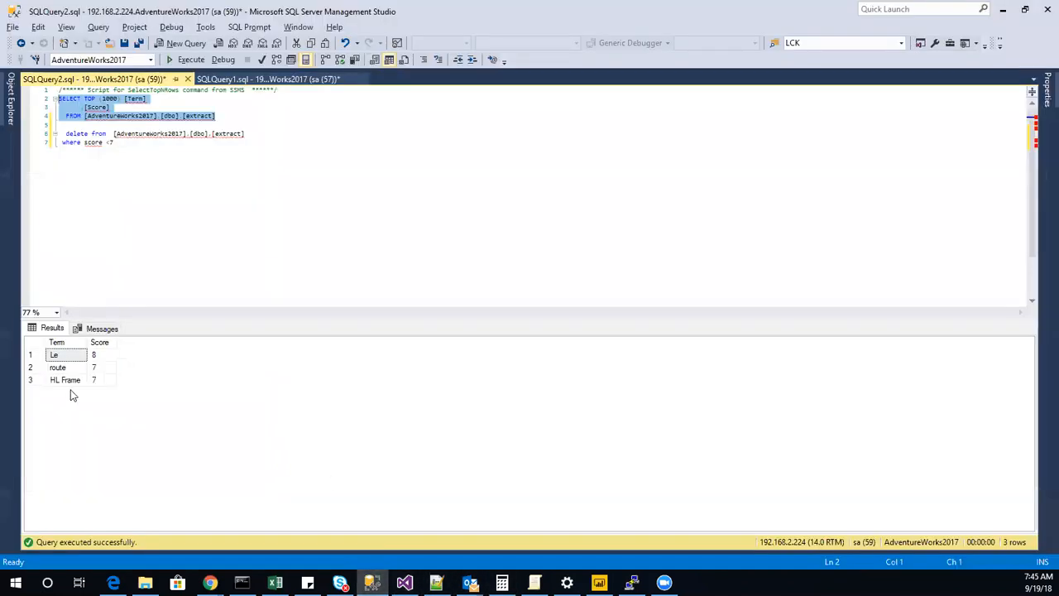
click(1003, 9)
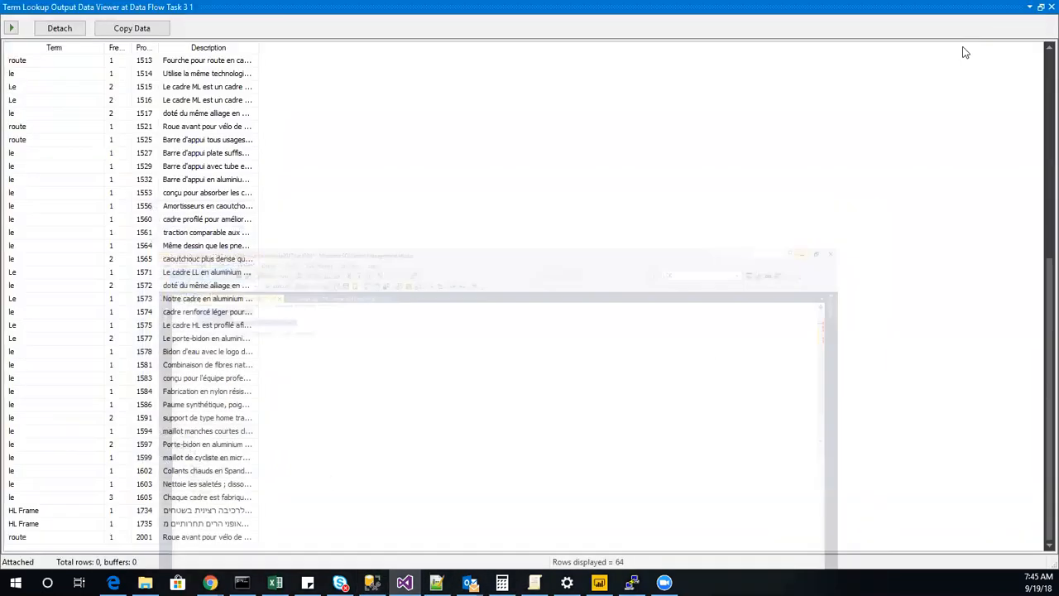
click(44, 168)
scroll(41, 326, up, 9)
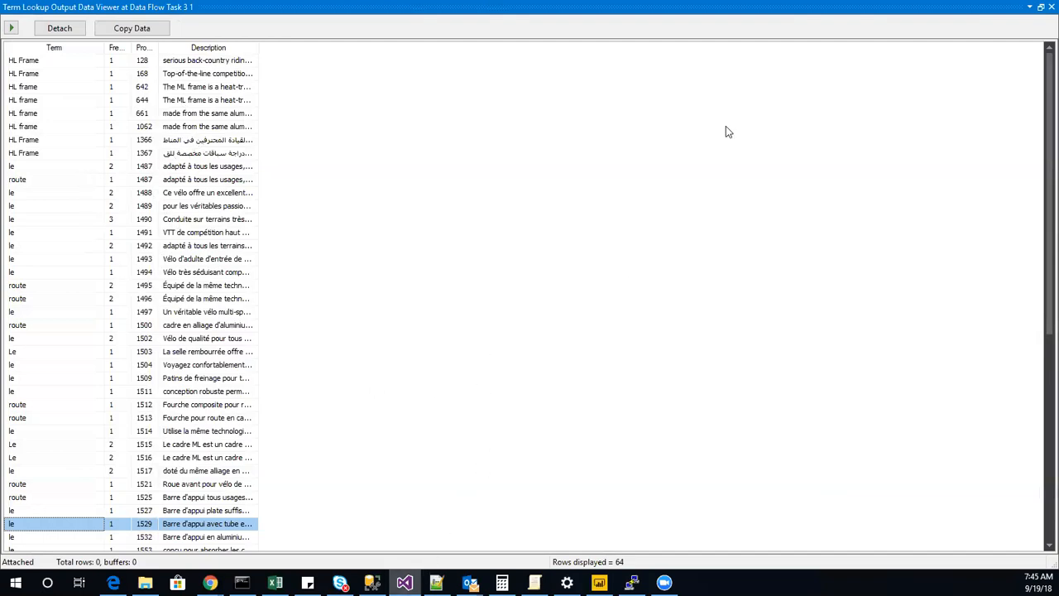
Close the data viewer and open Data Flow Task 3 1 to check the row counts between its components.
click(1050, 7)
scroll(390, 210, down, 2)
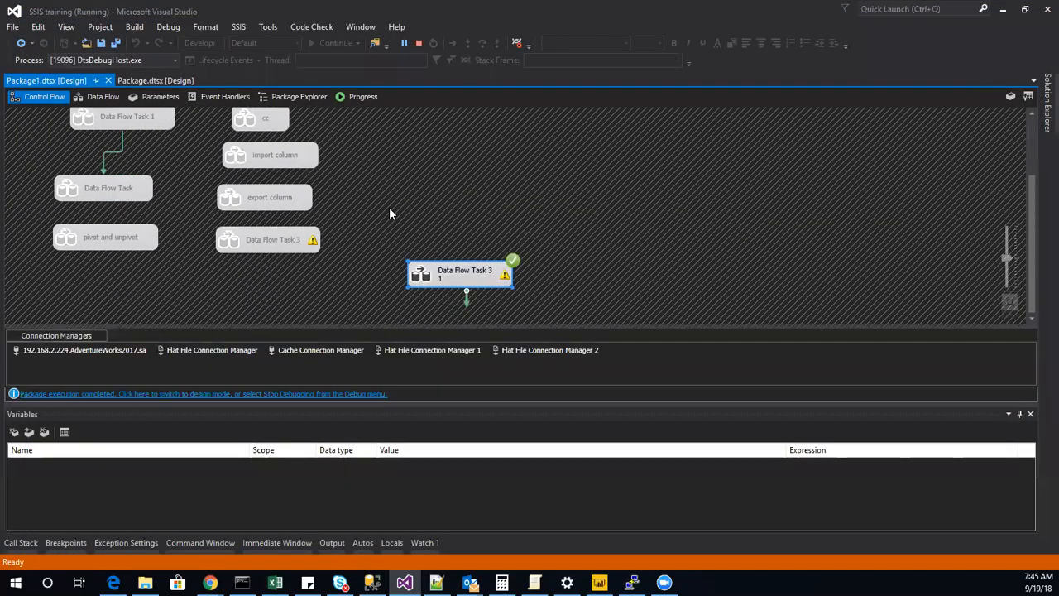
double_click(437, 272)
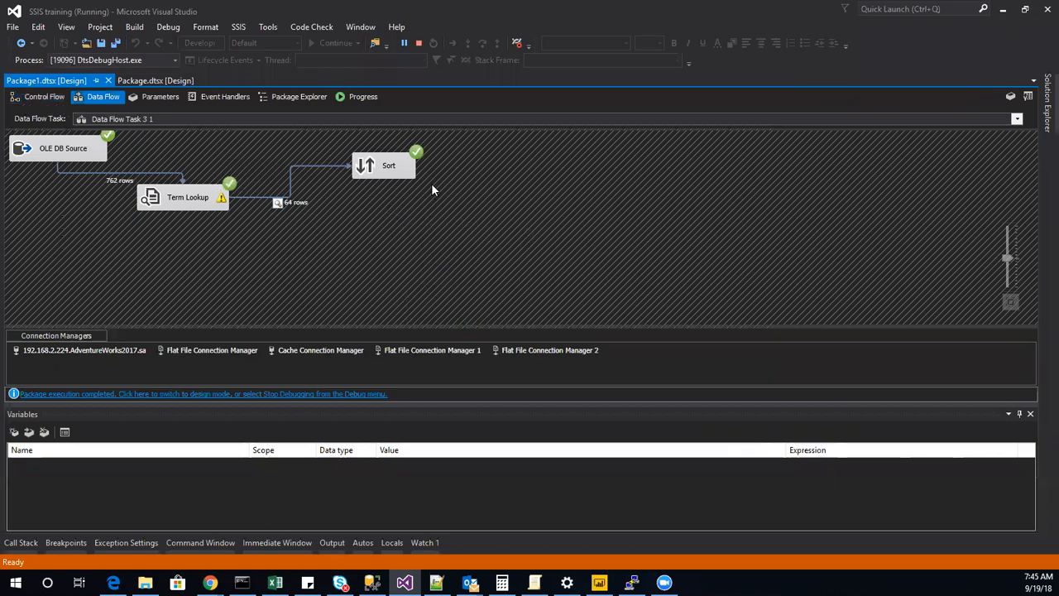
Stop debugging and move Data Flow Task 3 1 directly below Data Flow Task 3 in the control flow.
click(49, 96)
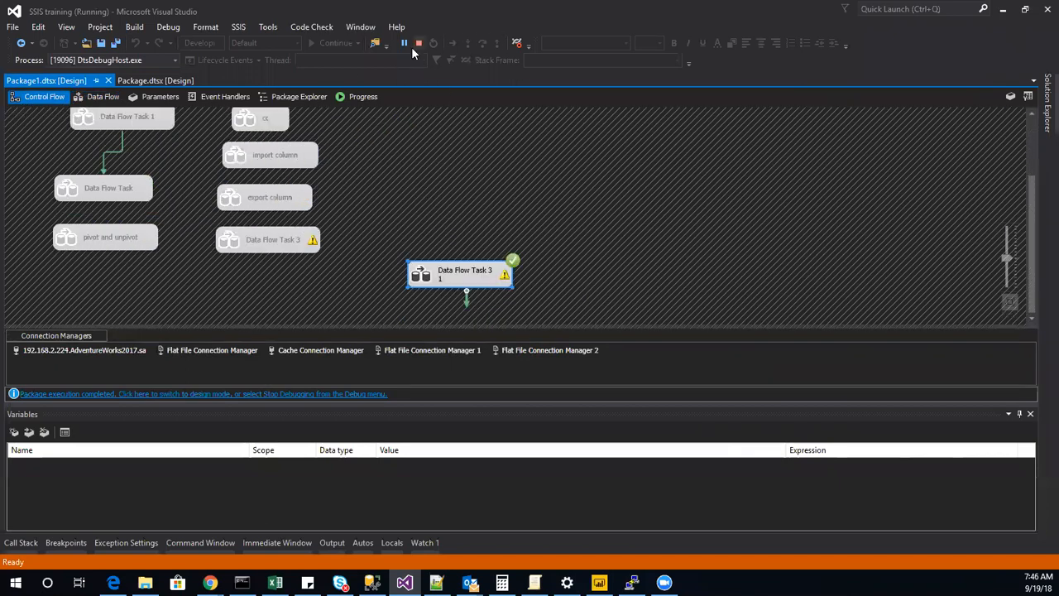
click(419, 43)
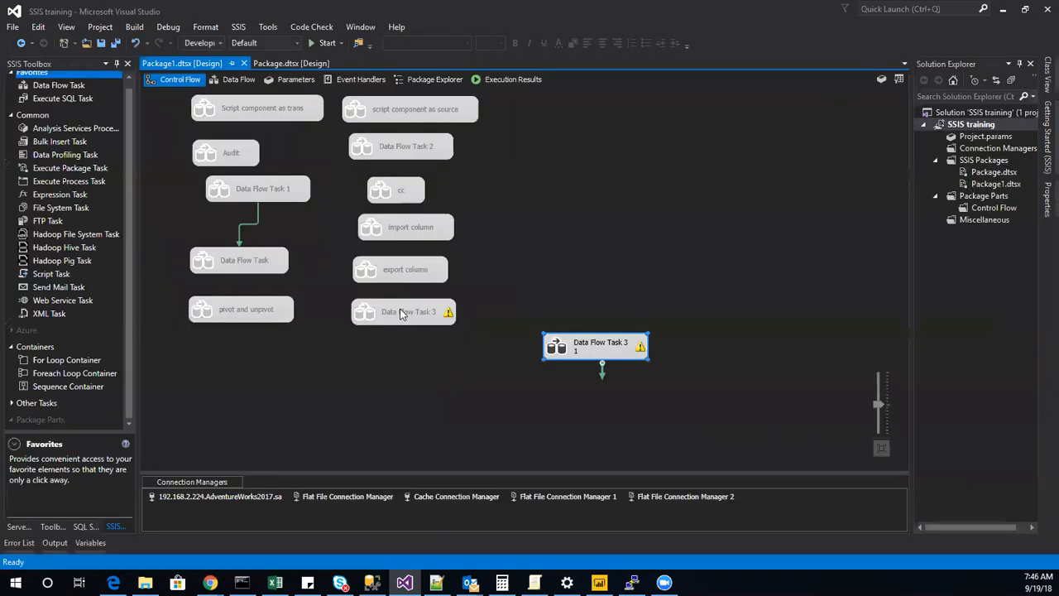
drag(554, 352, 358, 350)
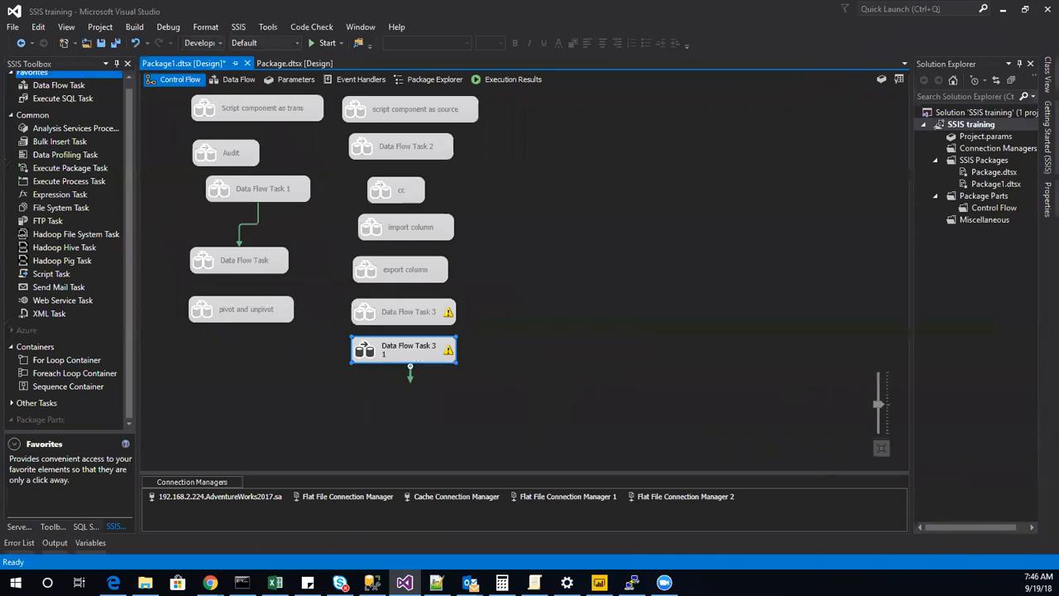